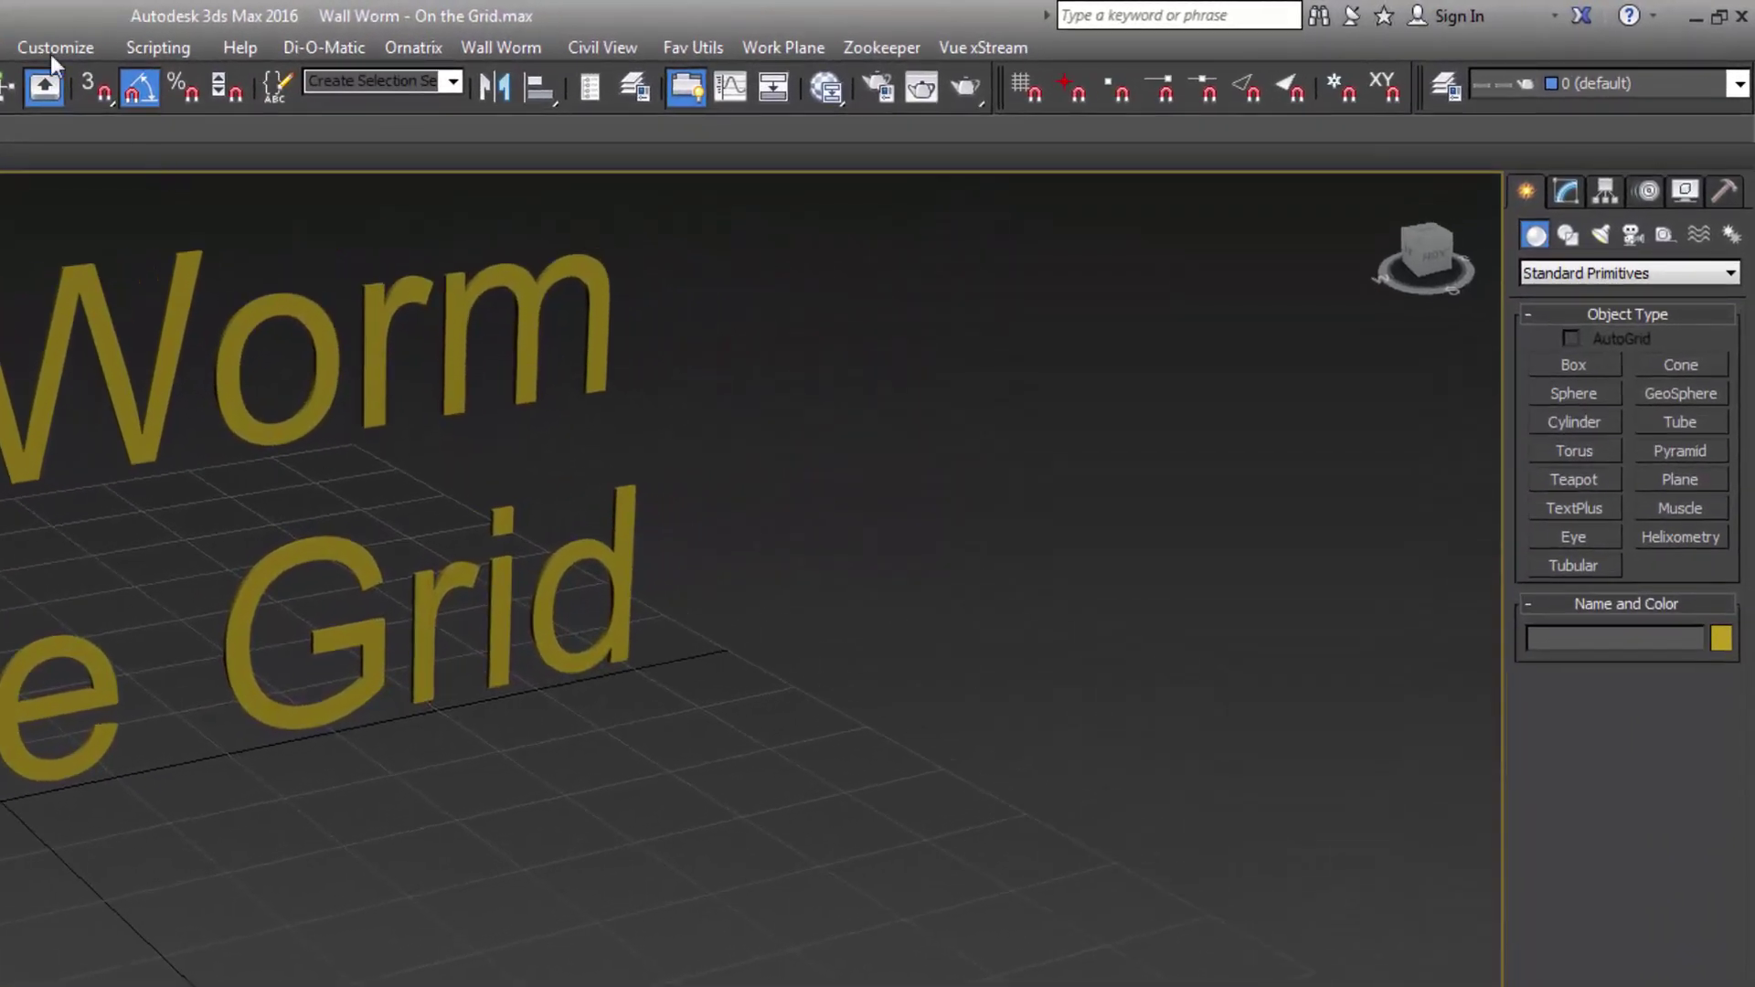
# - Check the display unit scale and the system unit scale in the units setup, leaving both dialogs without changes
pyautogui.click(53, 47)
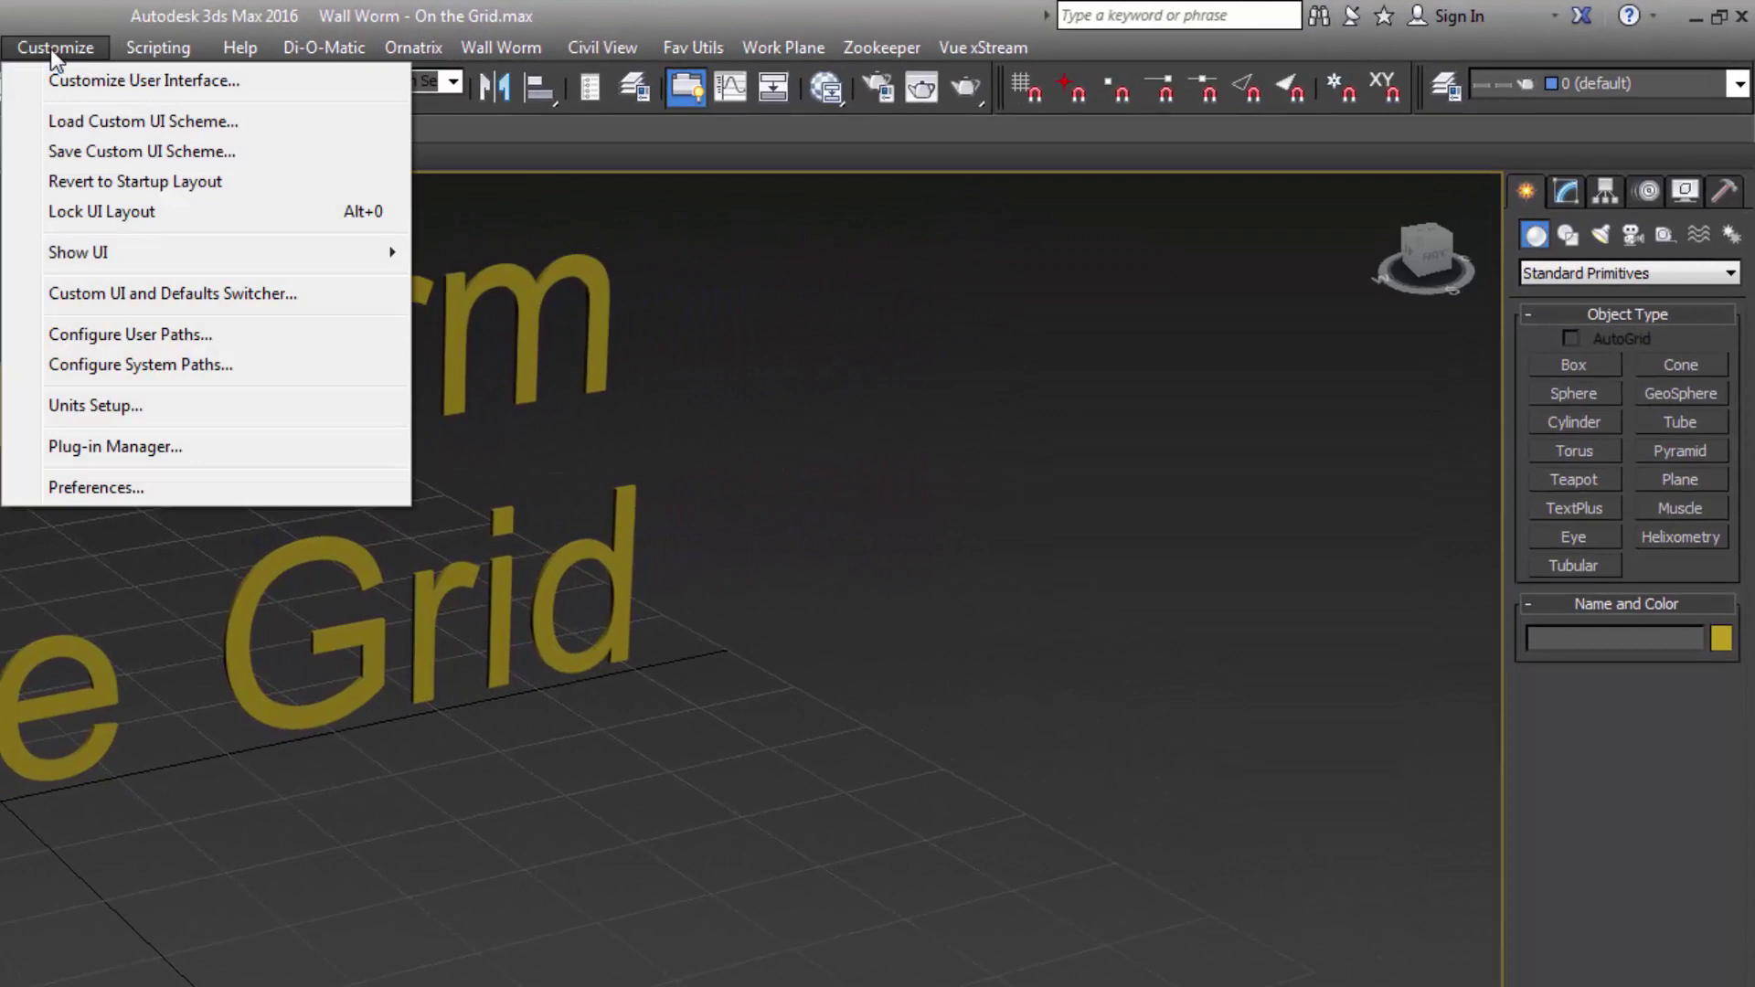
pyautogui.click(91, 404)
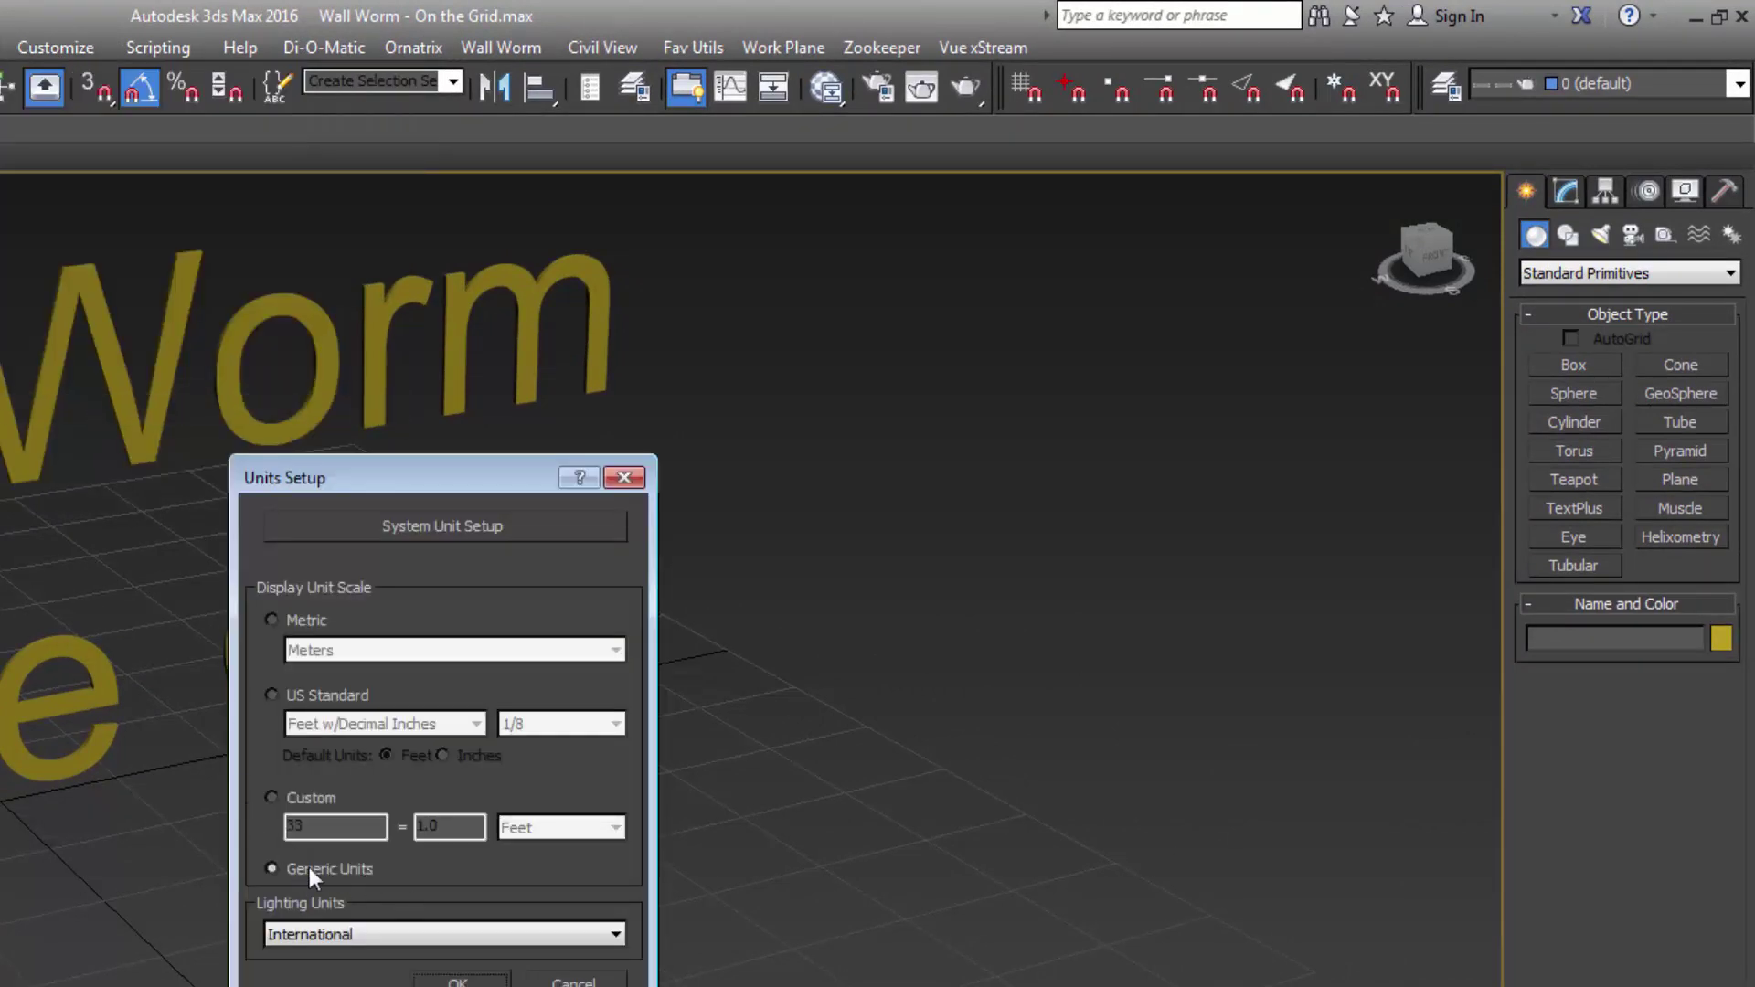
pyautogui.click(408, 528)
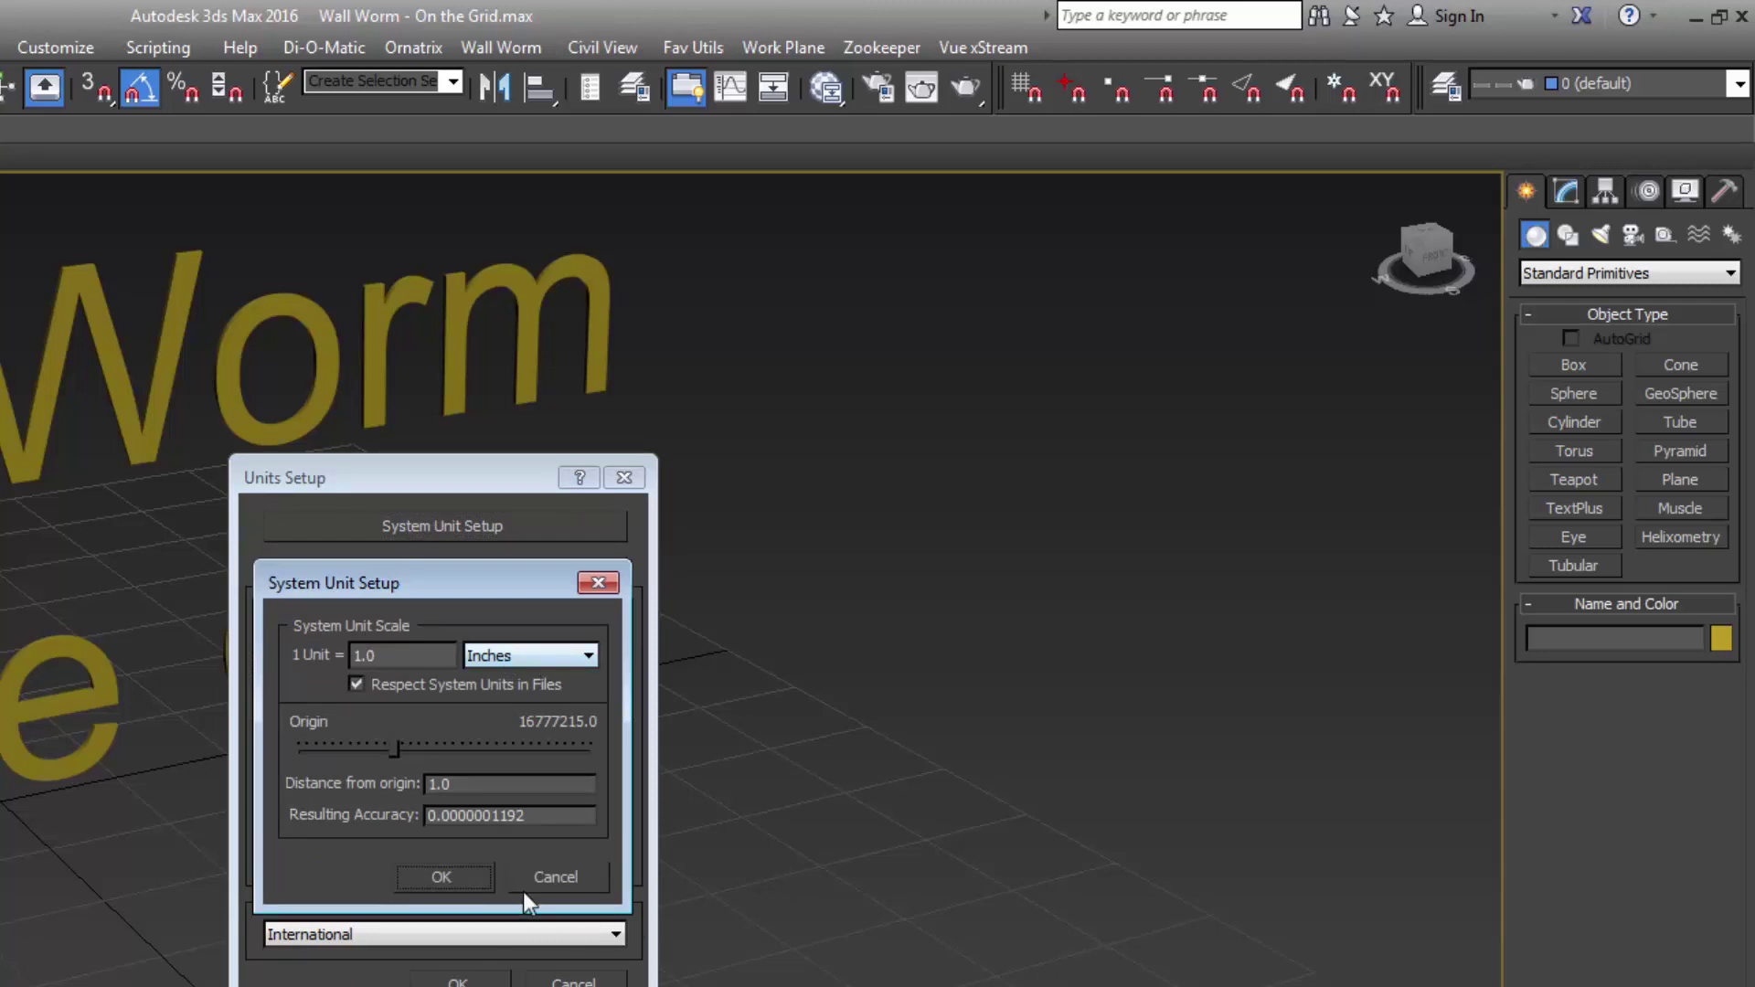
pyautogui.click(550, 876)
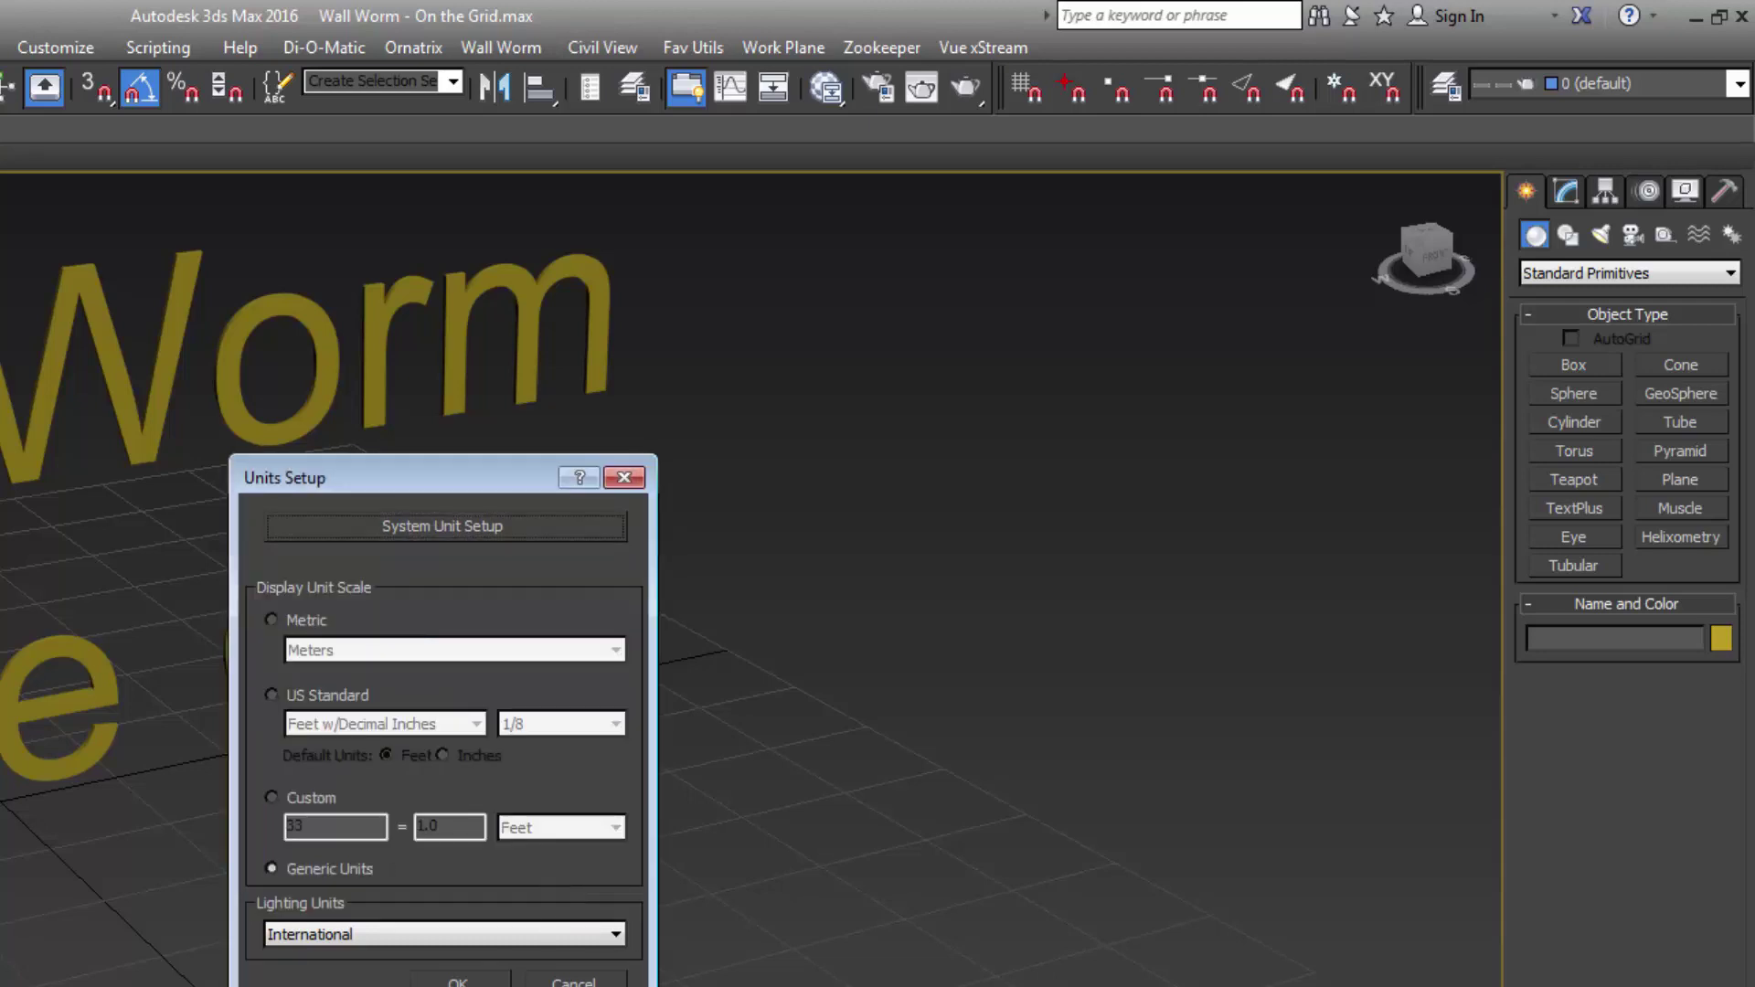
pyautogui.click(567, 983)
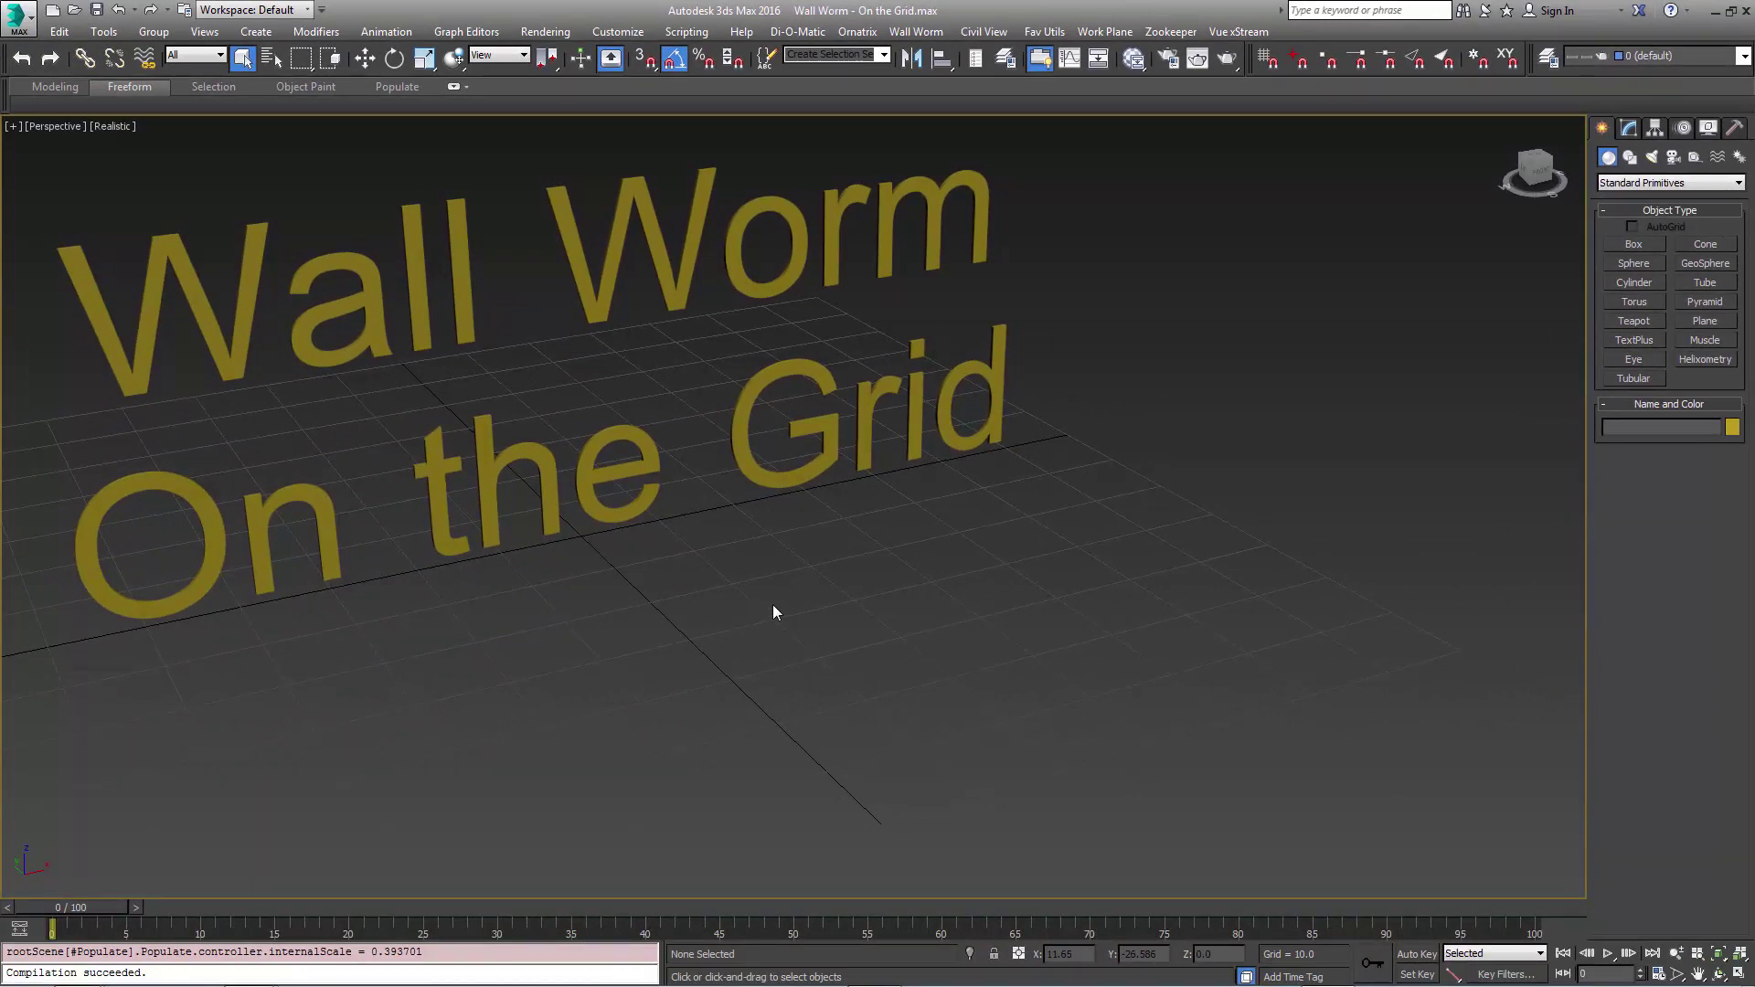
# - Set the home grid spacing to 64 in the Grid and Snap Settings
pyautogui.moveTo(606, 658); pyautogui.dragTo(753, 523, button='middle')
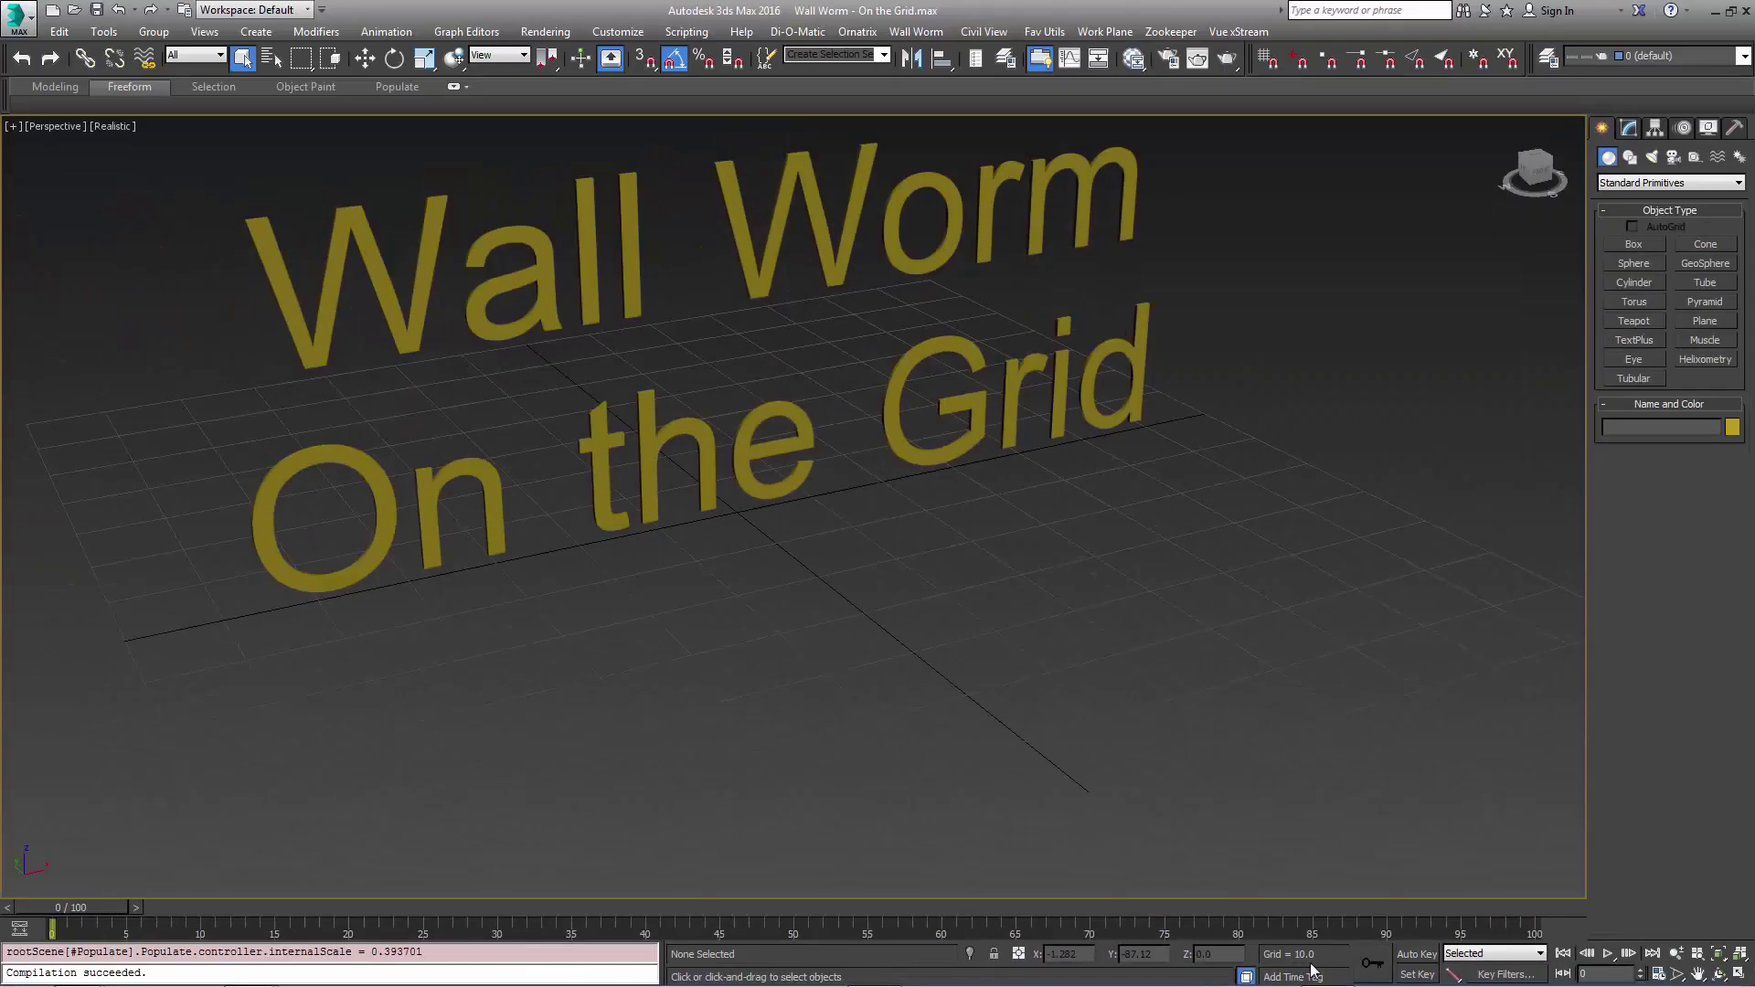
pyautogui.rightClick(648, 66)
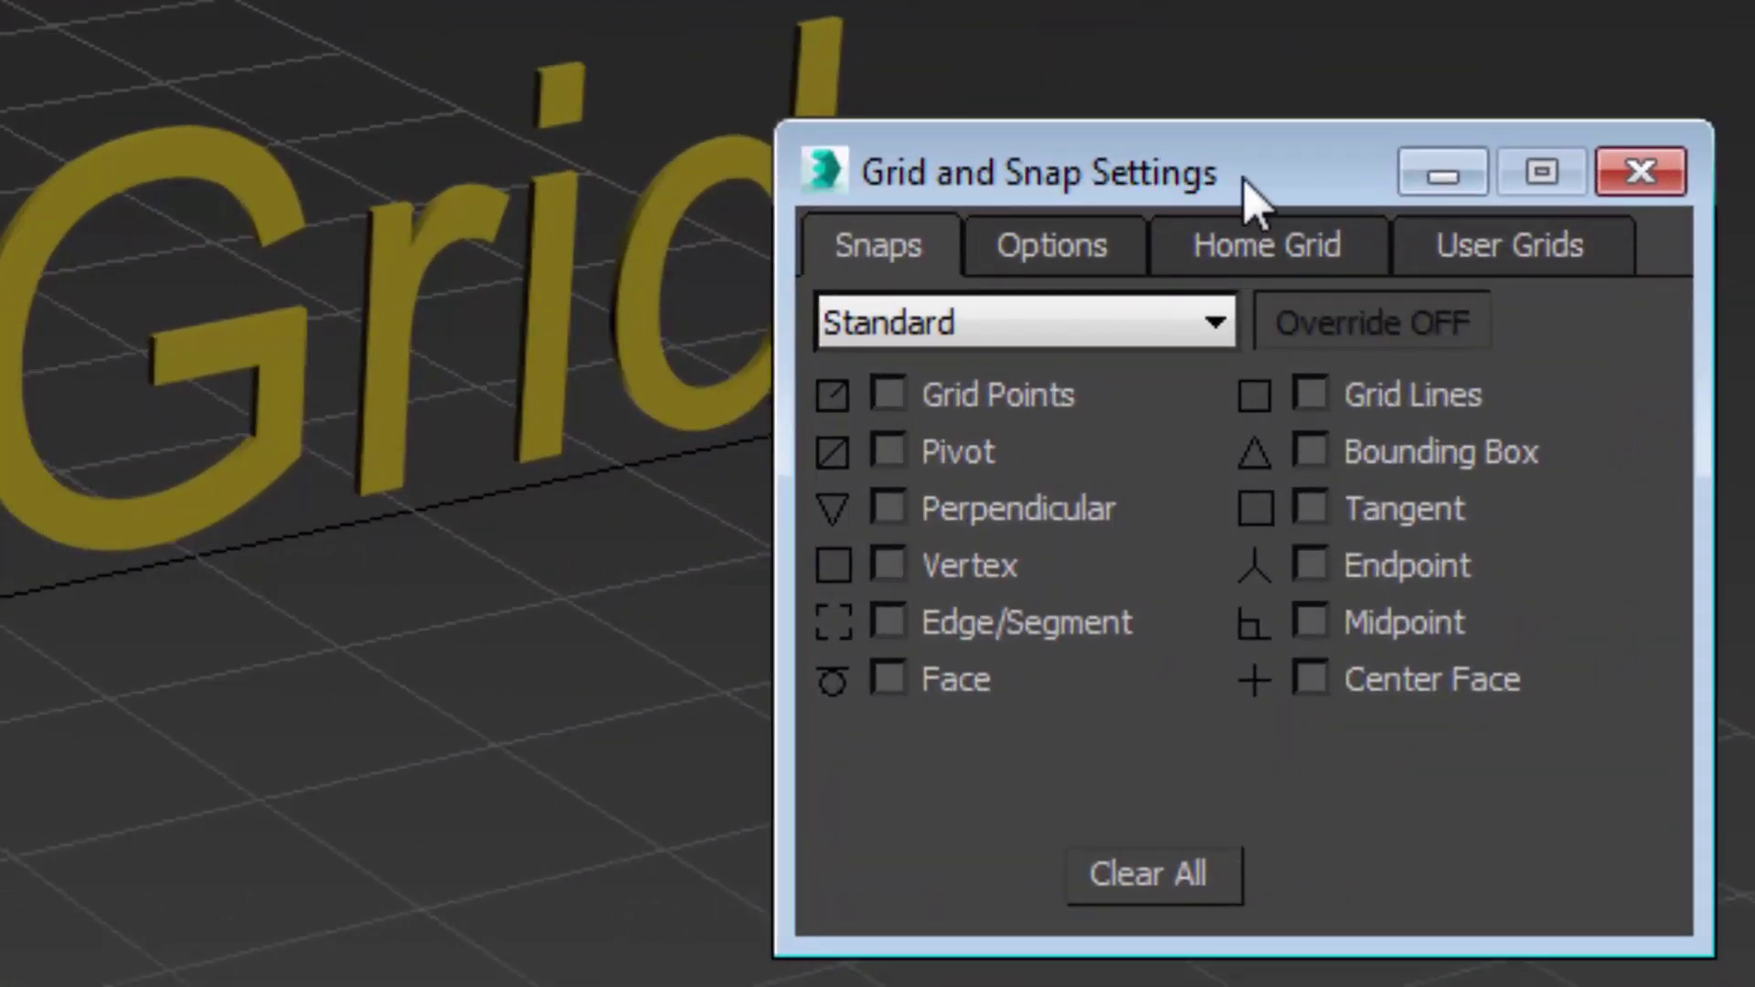
pyautogui.click(1262, 262)
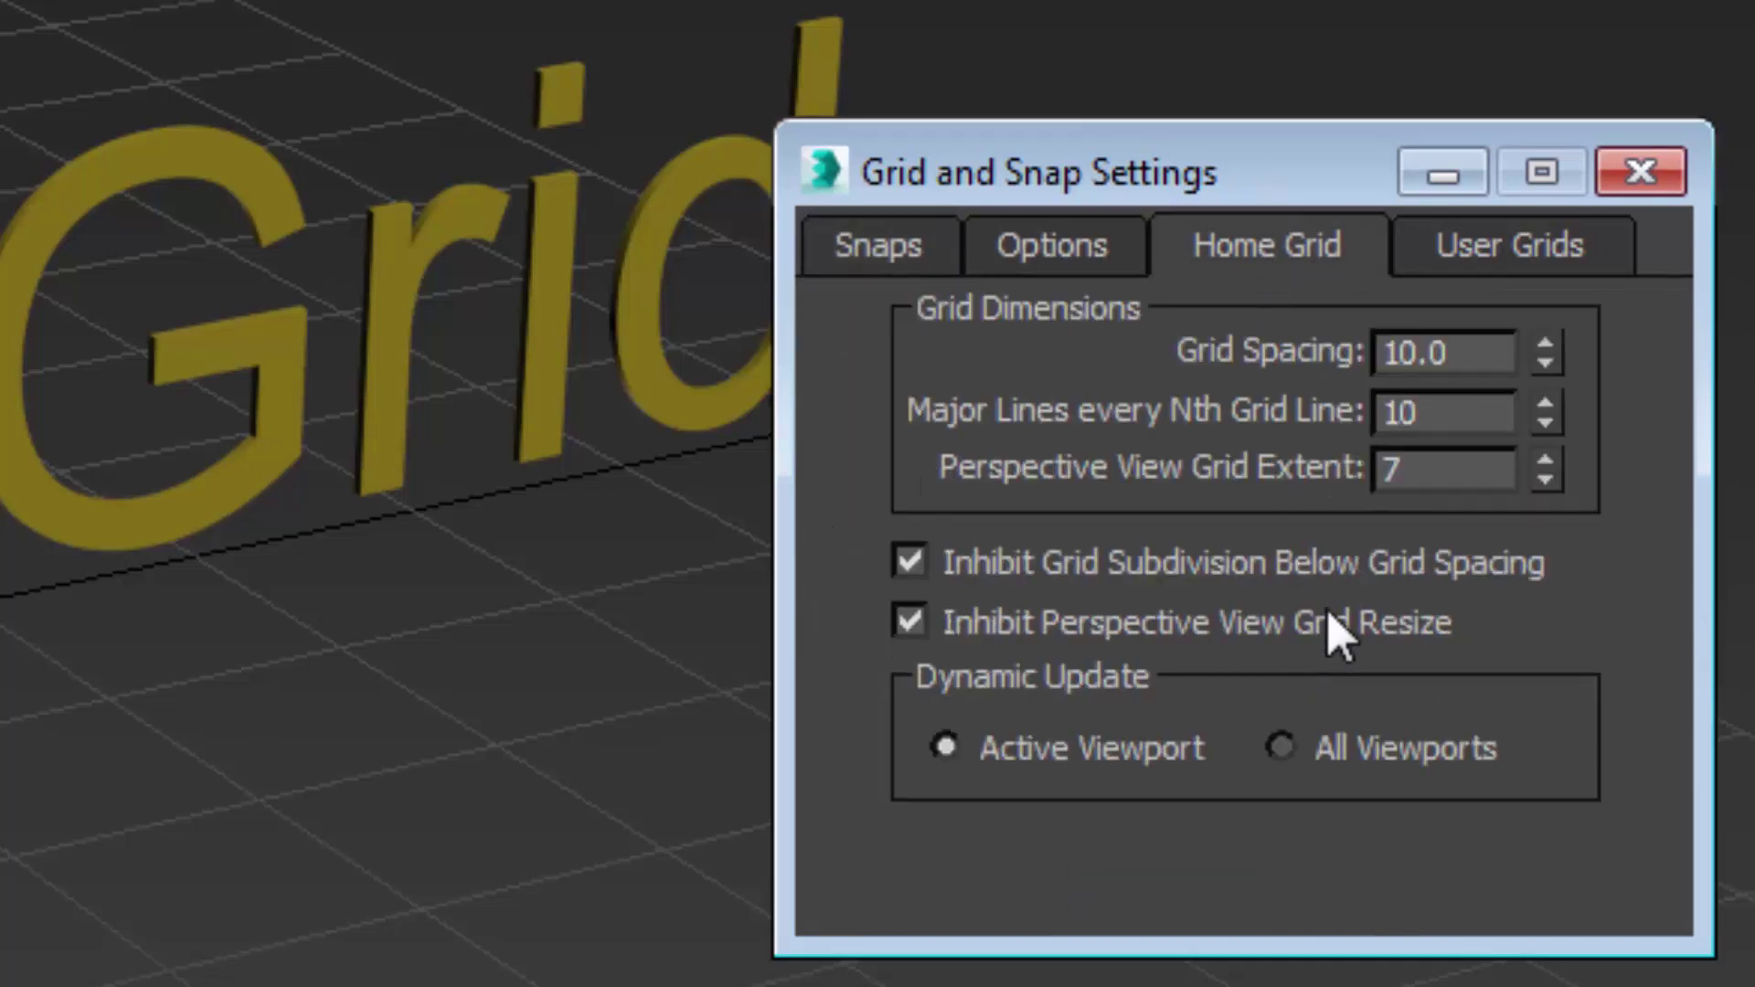
pyautogui.click(1492, 356)
pyautogui.moveTo(1492, 356); pyautogui.dragTo(1154, 334)
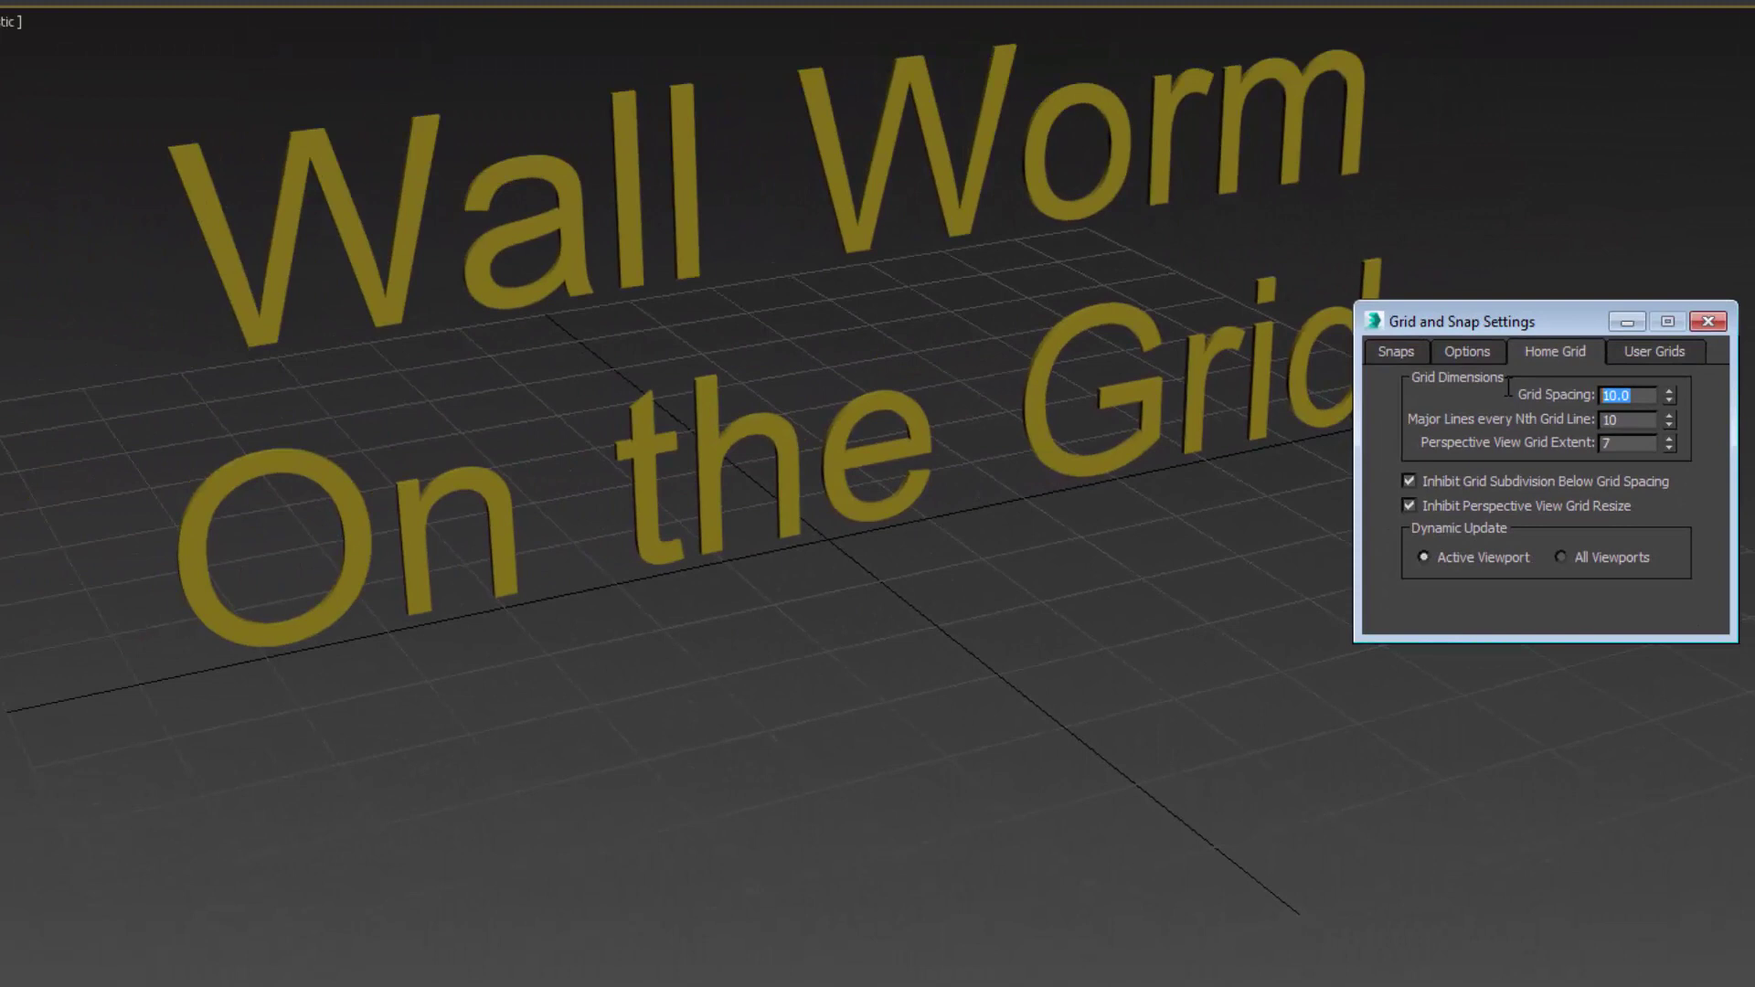
pyautogui.write('64')
pyautogui.click(1059, 355)
# - Set the home grid's major lines to every 8th grid line
pyautogui.scroll(-5, 1059, 354)
pyautogui.moveTo(1188, 420); pyautogui.dragTo(744, 533, button='middle')
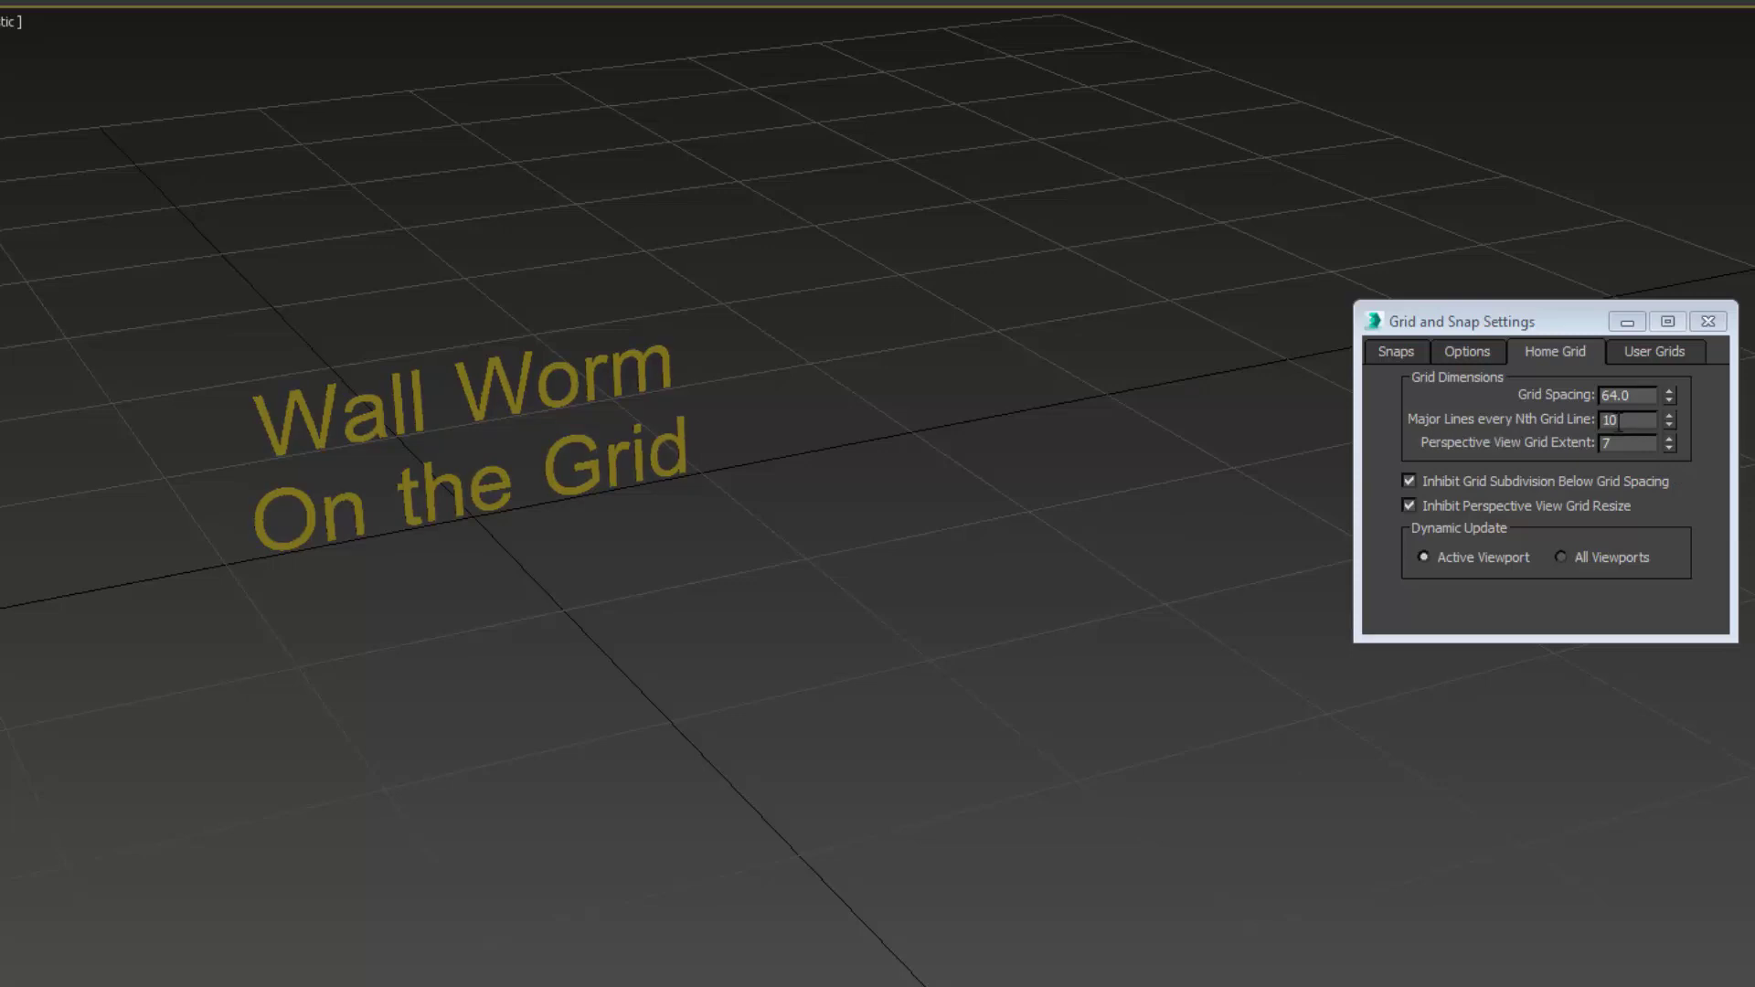
pyautogui.moveTo(1620, 420); pyautogui.dragTo(1581, 422)
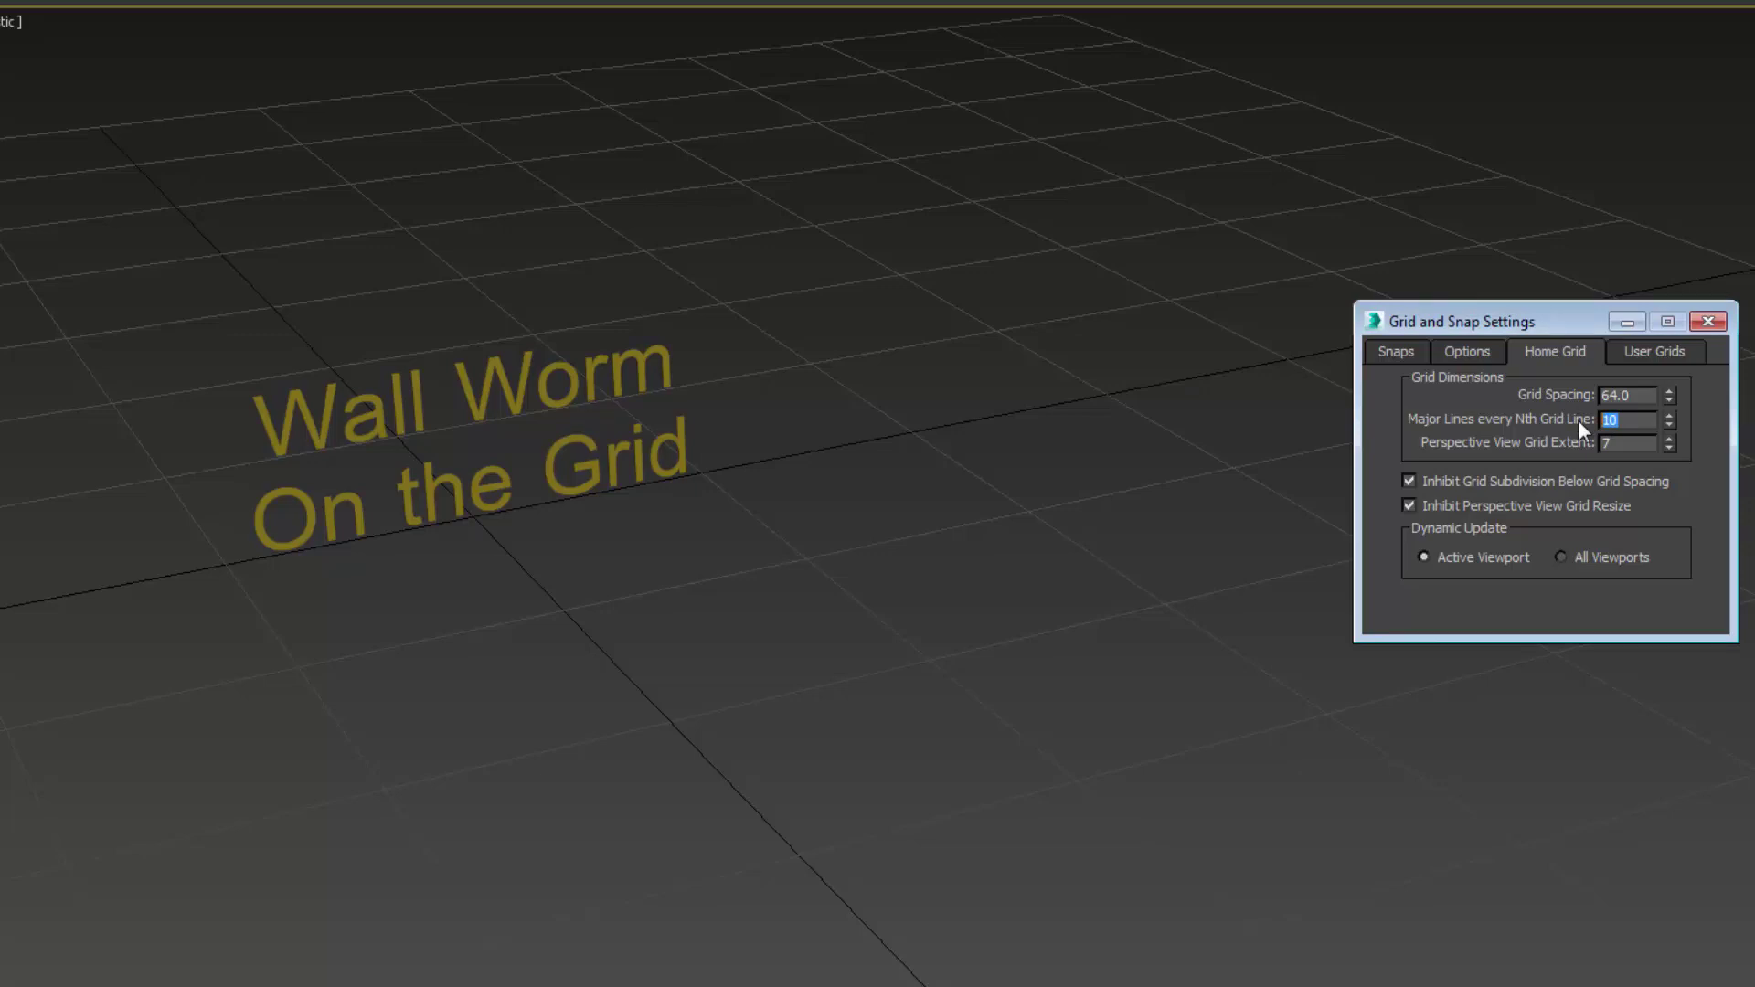
pyautogui.write('8')
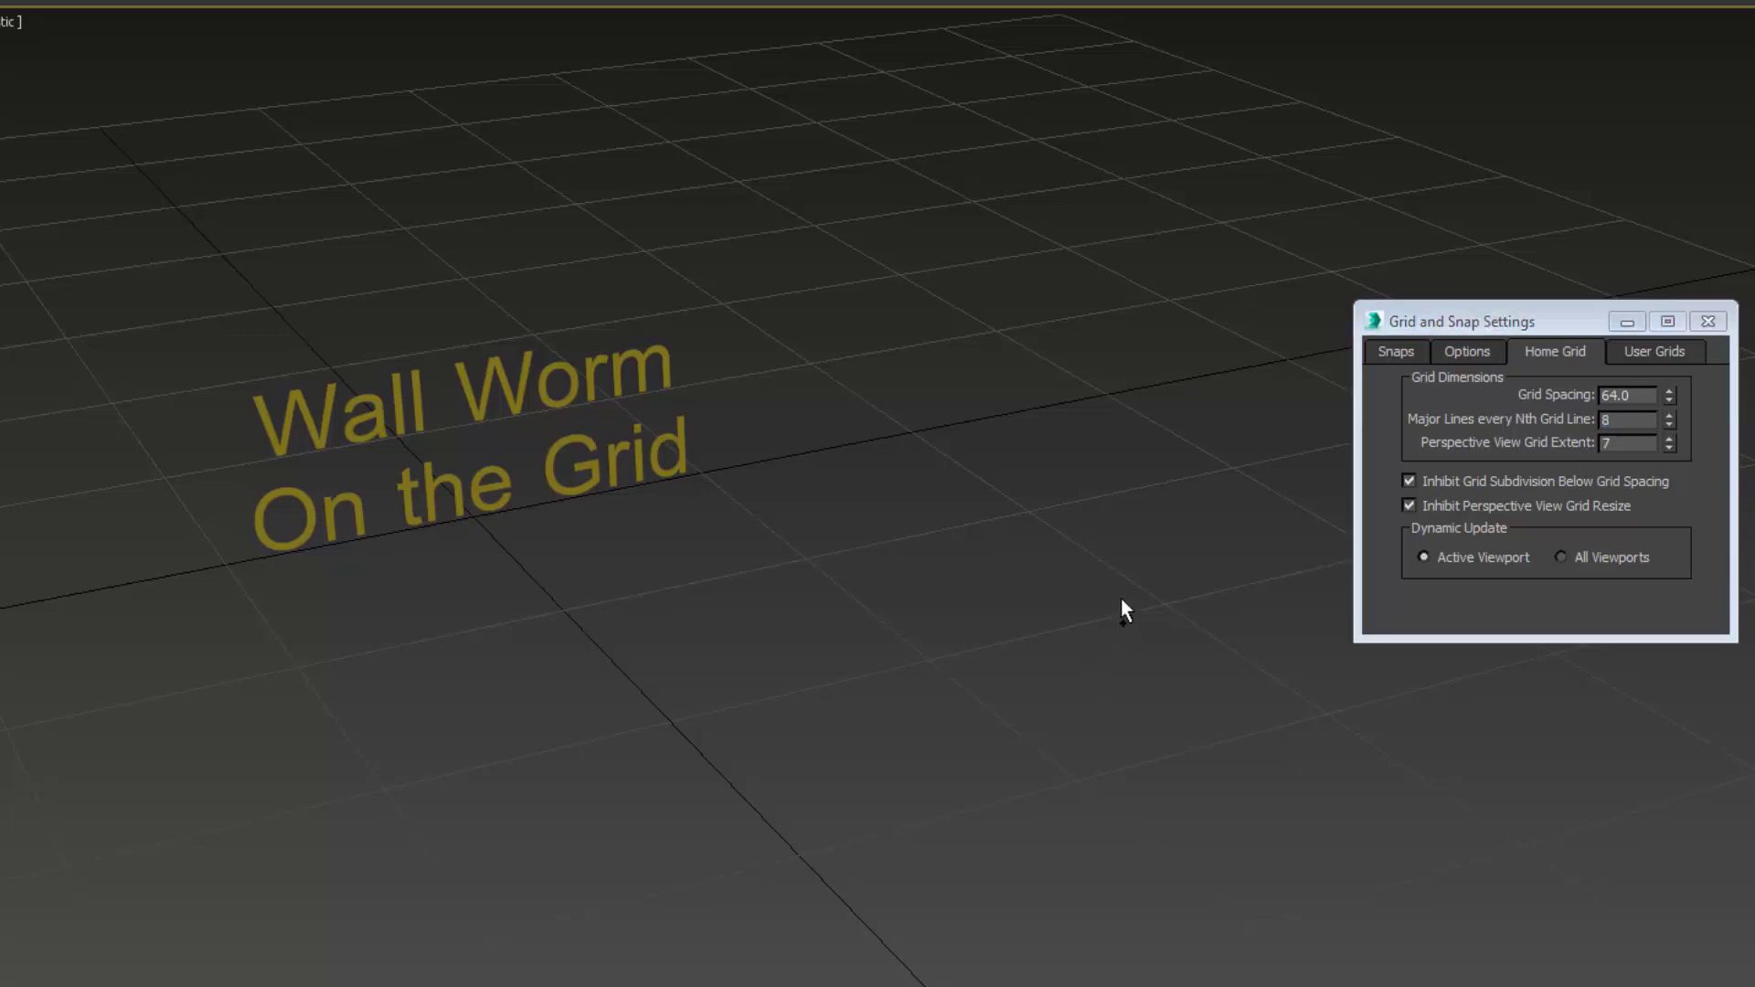
# - Increase the home grid's Perspective View Grid Extent to 20
pyautogui.scroll(-5, 1121, 600)
pyautogui.moveTo(1168, 677); pyautogui.dragTo(811, 695, button='middle')
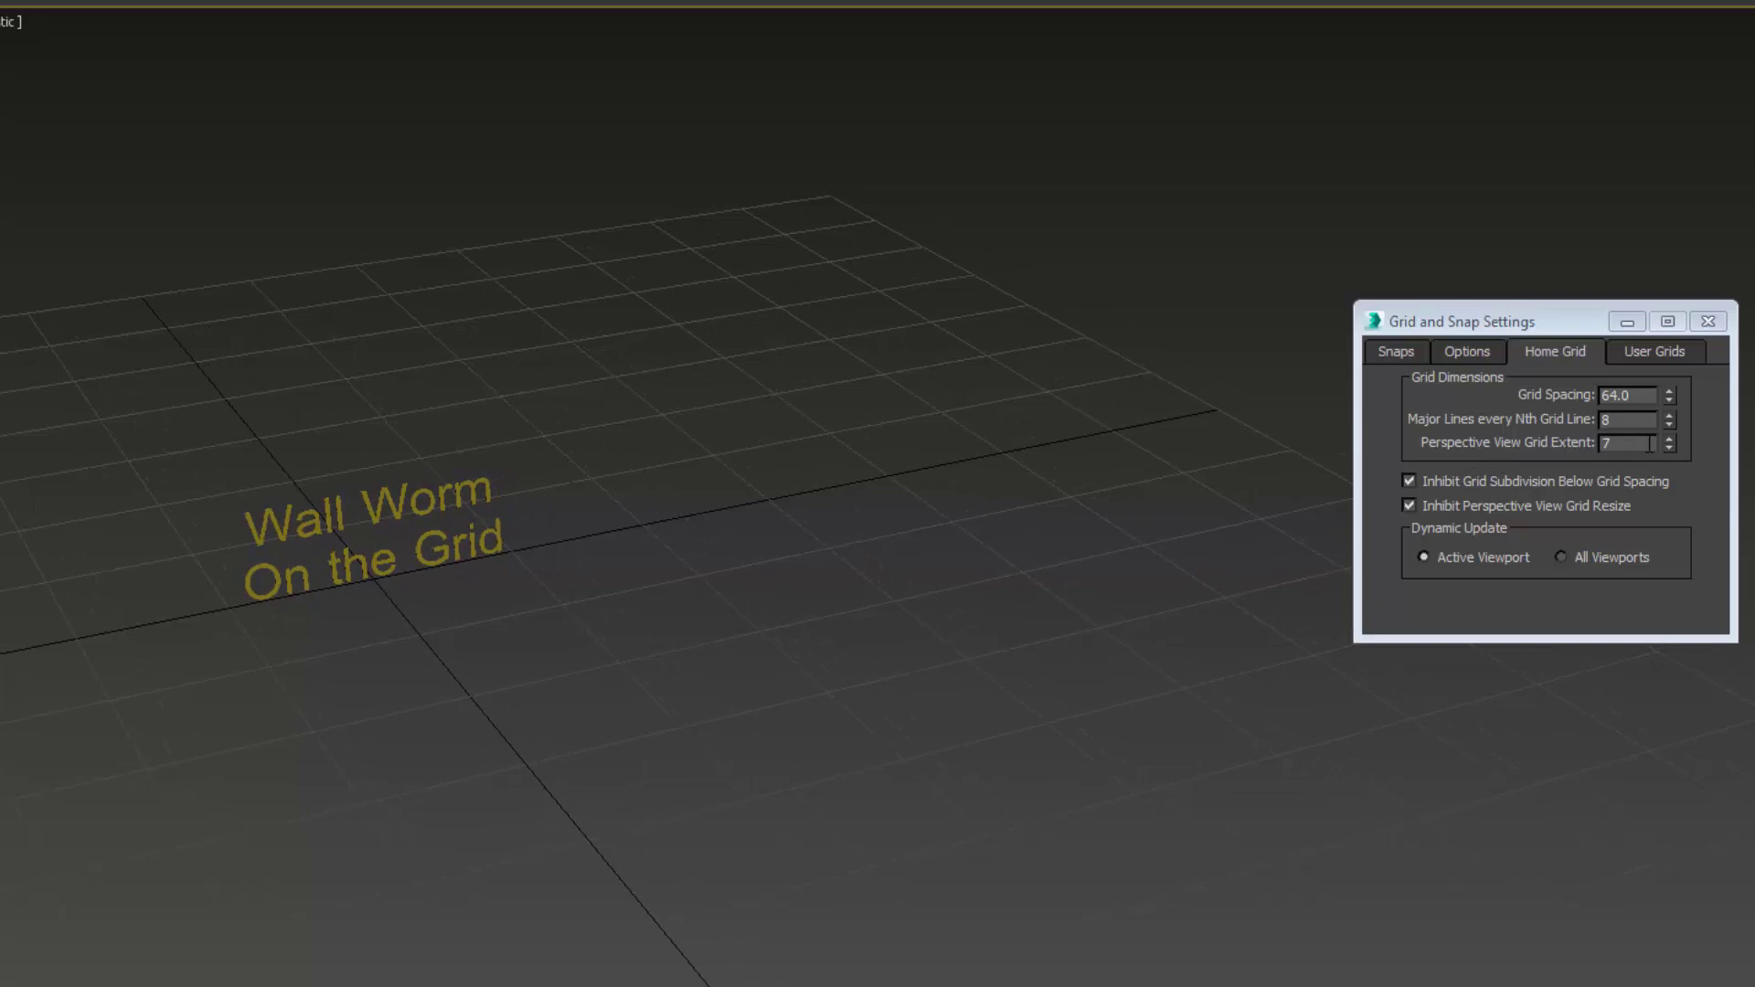
pyautogui.moveTo(1044, 536); pyautogui.dragTo(928, 538, button='middle')
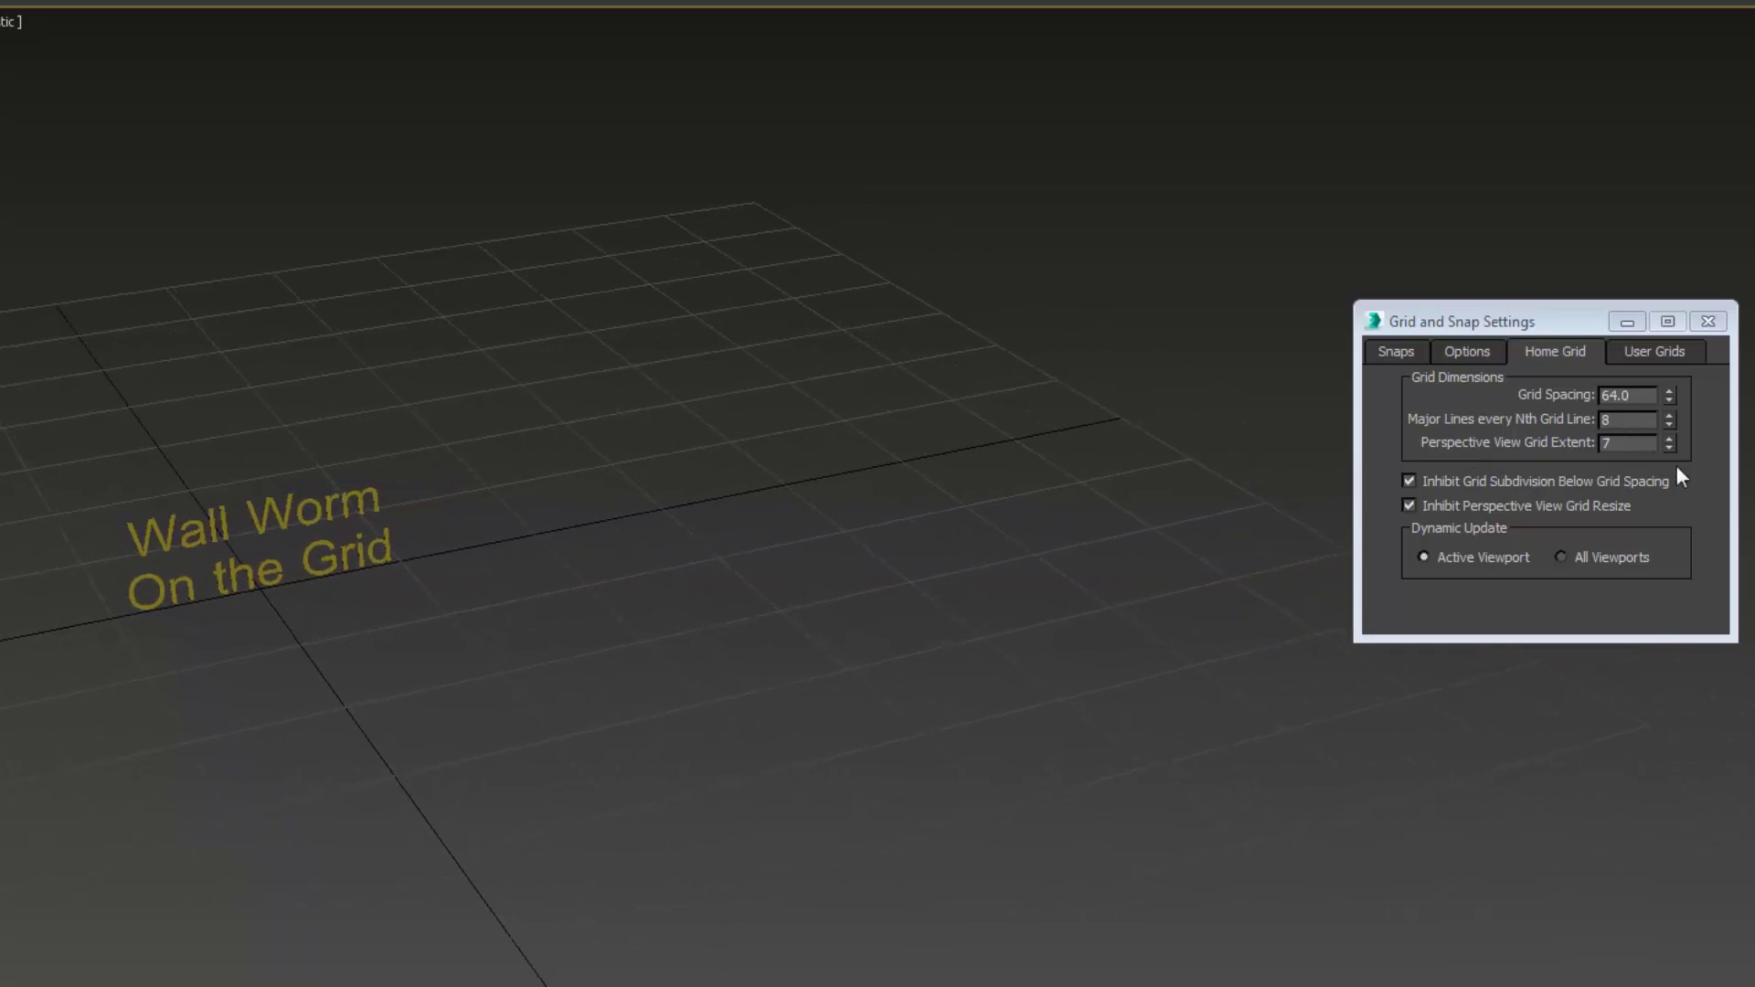
pyautogui.click(1671, 438)
pyautogui.click(1670, 438)
pyautogui.click(1671, 438)
pyautogui.click(1671, 438)
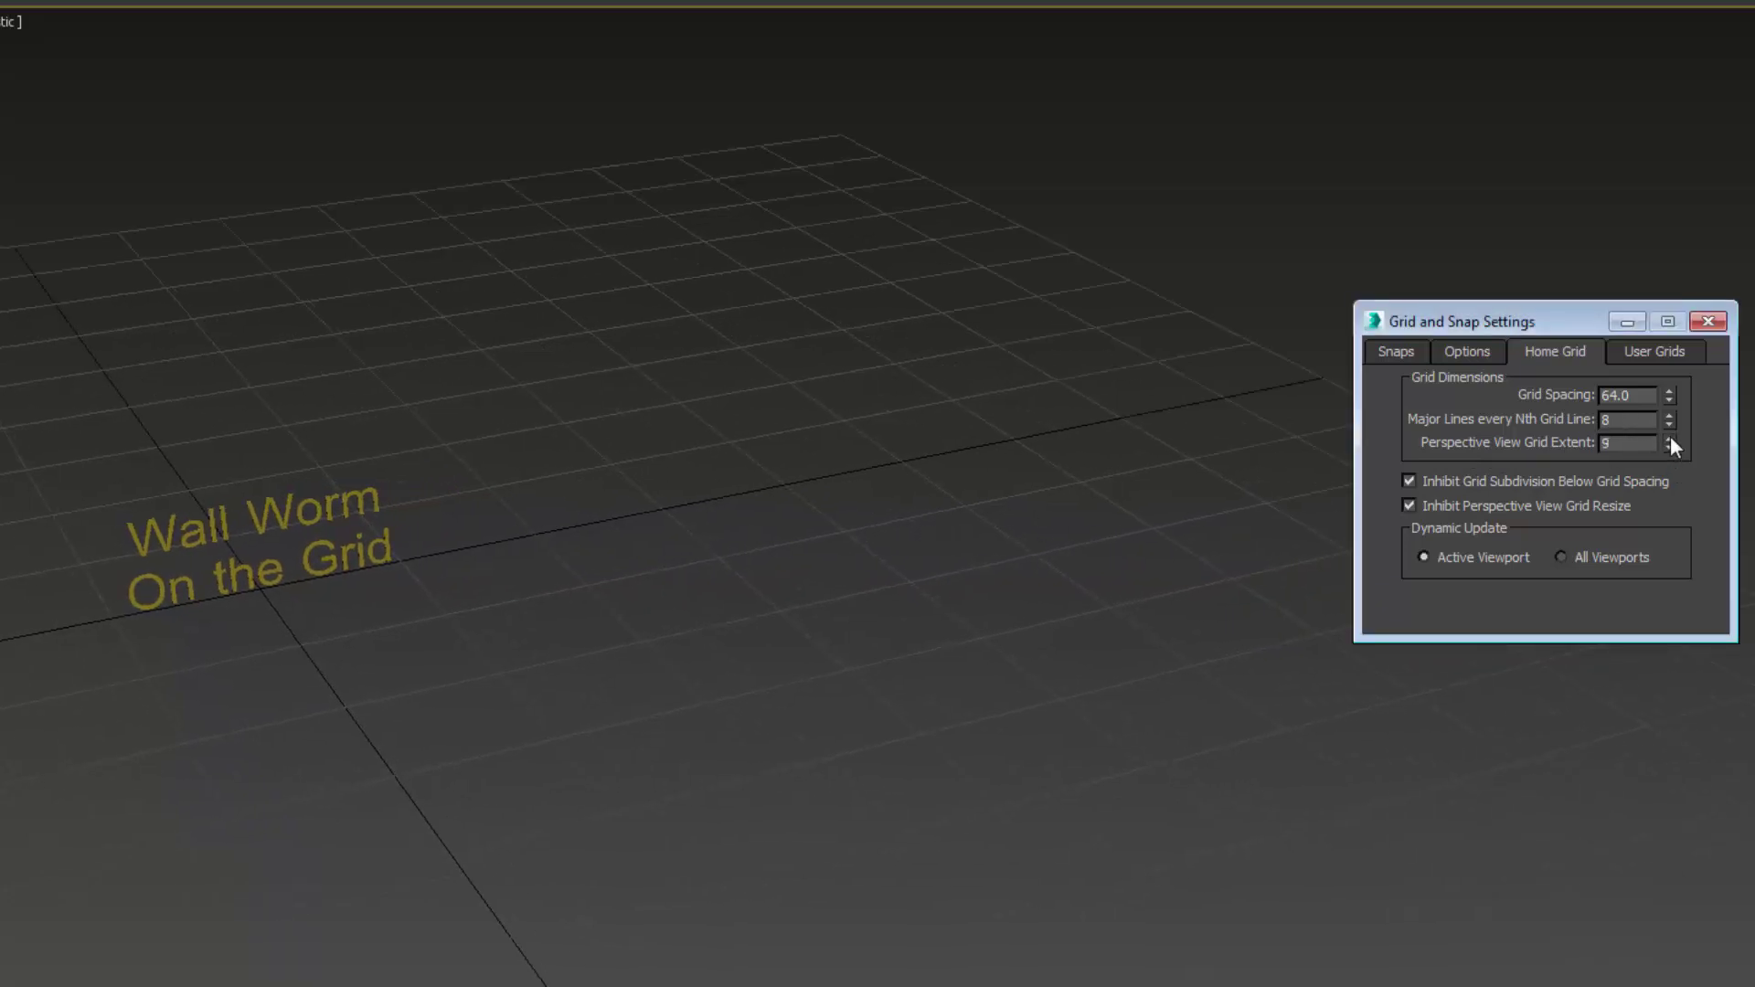
pyautogui.click(1670, 438)
pyautogui.click(1671, 438)
pyautogui.scroll(-6, 1149, 433)
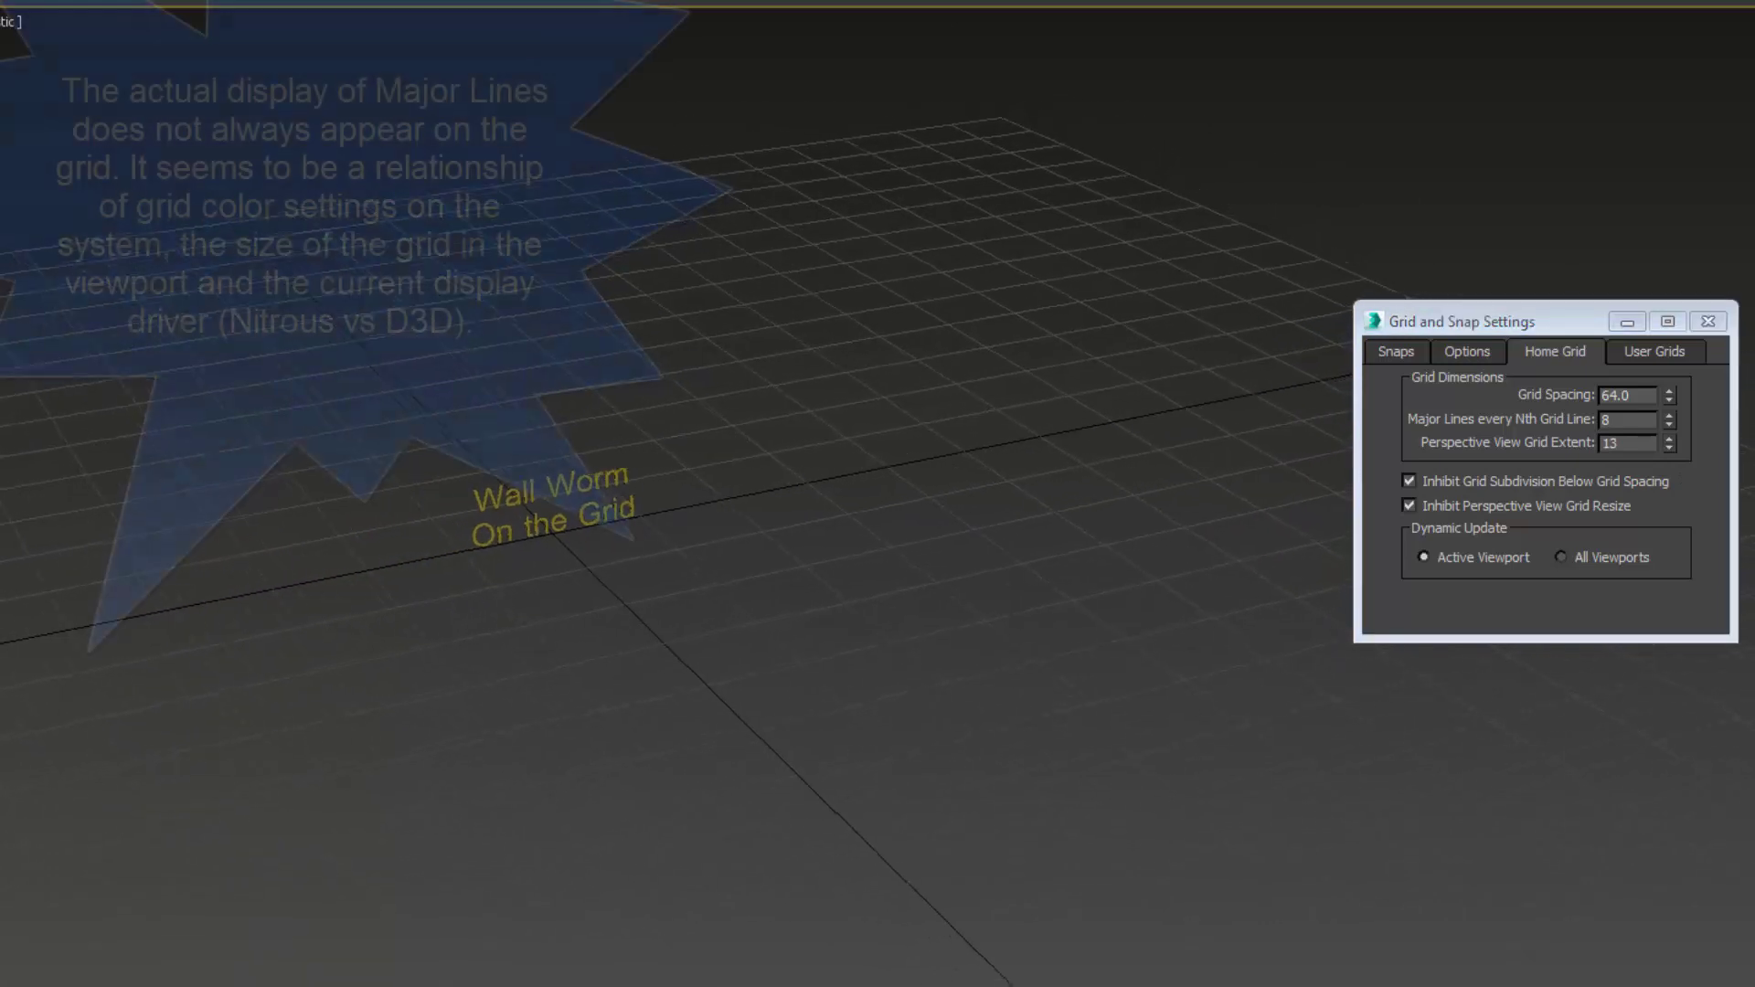
pyautogui.scroll(5, 1097, 594)
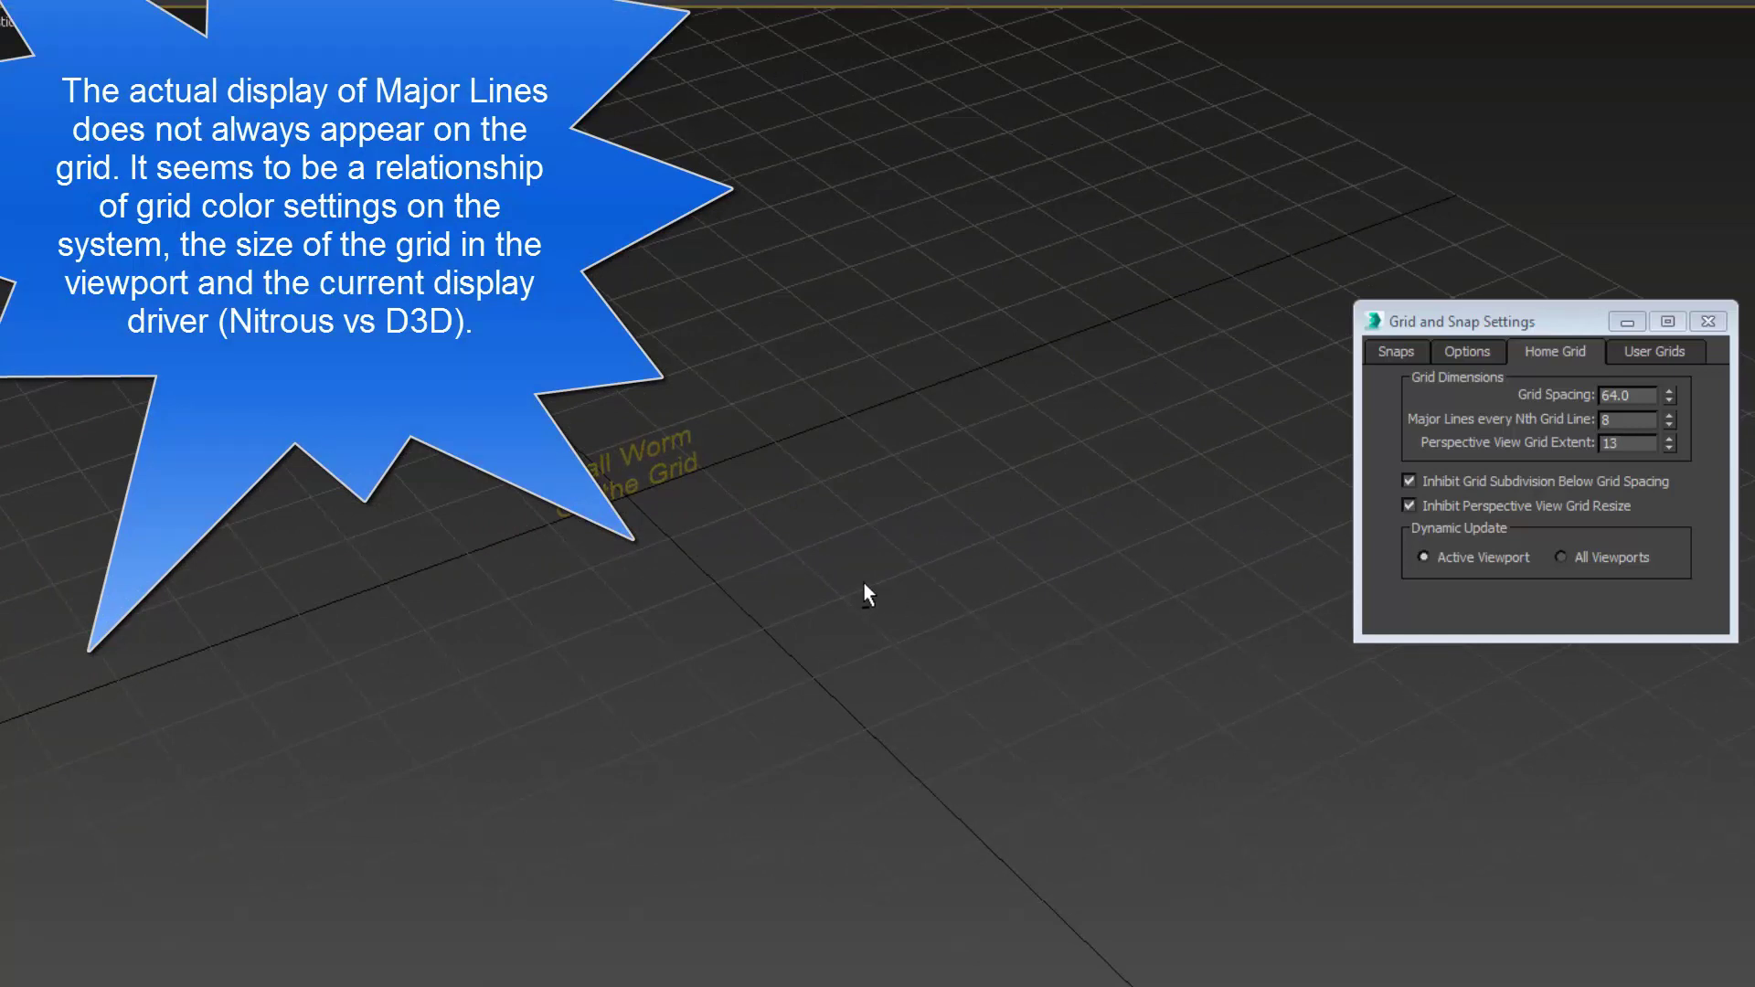
pyautogui.keyDown('alt'); pyautogui.moveTo(898, 589); pyautogui.dragTo(808, 520, button='middle'); pyautogui.keyUp('alt')
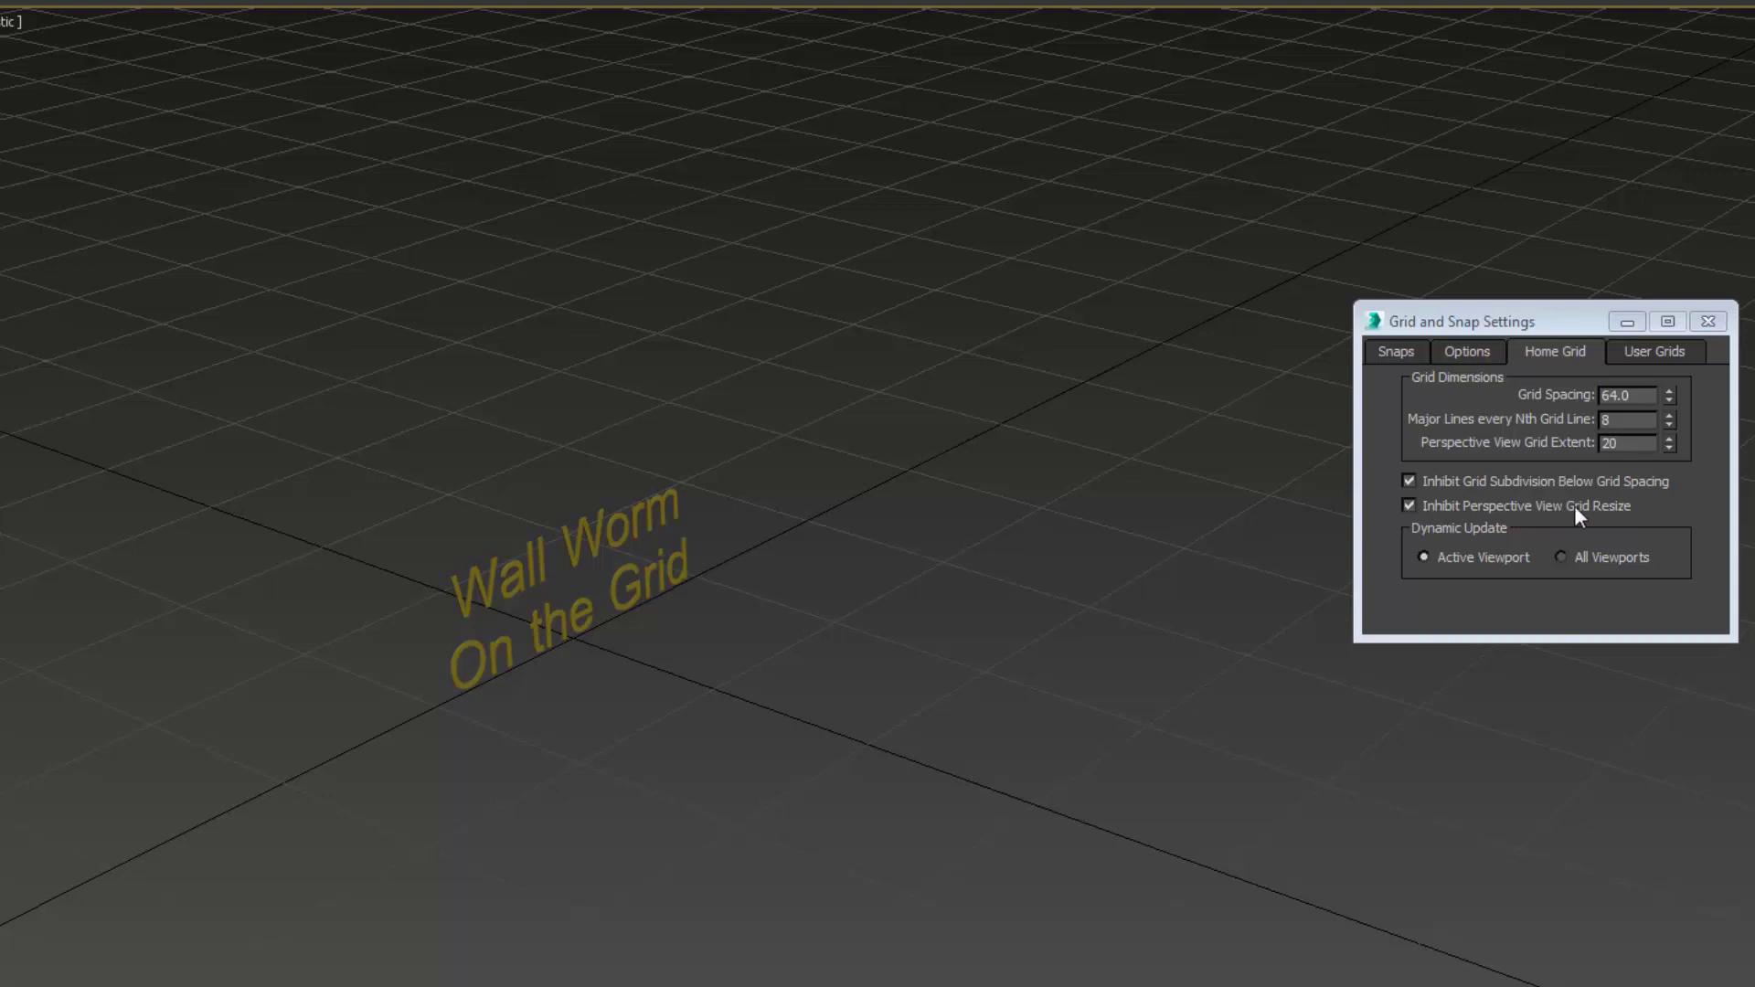
# - Turn off Inhibit Perspective View Grid Resize for the home grid and try it at different view distances
pyautogui.click(1413, 506)
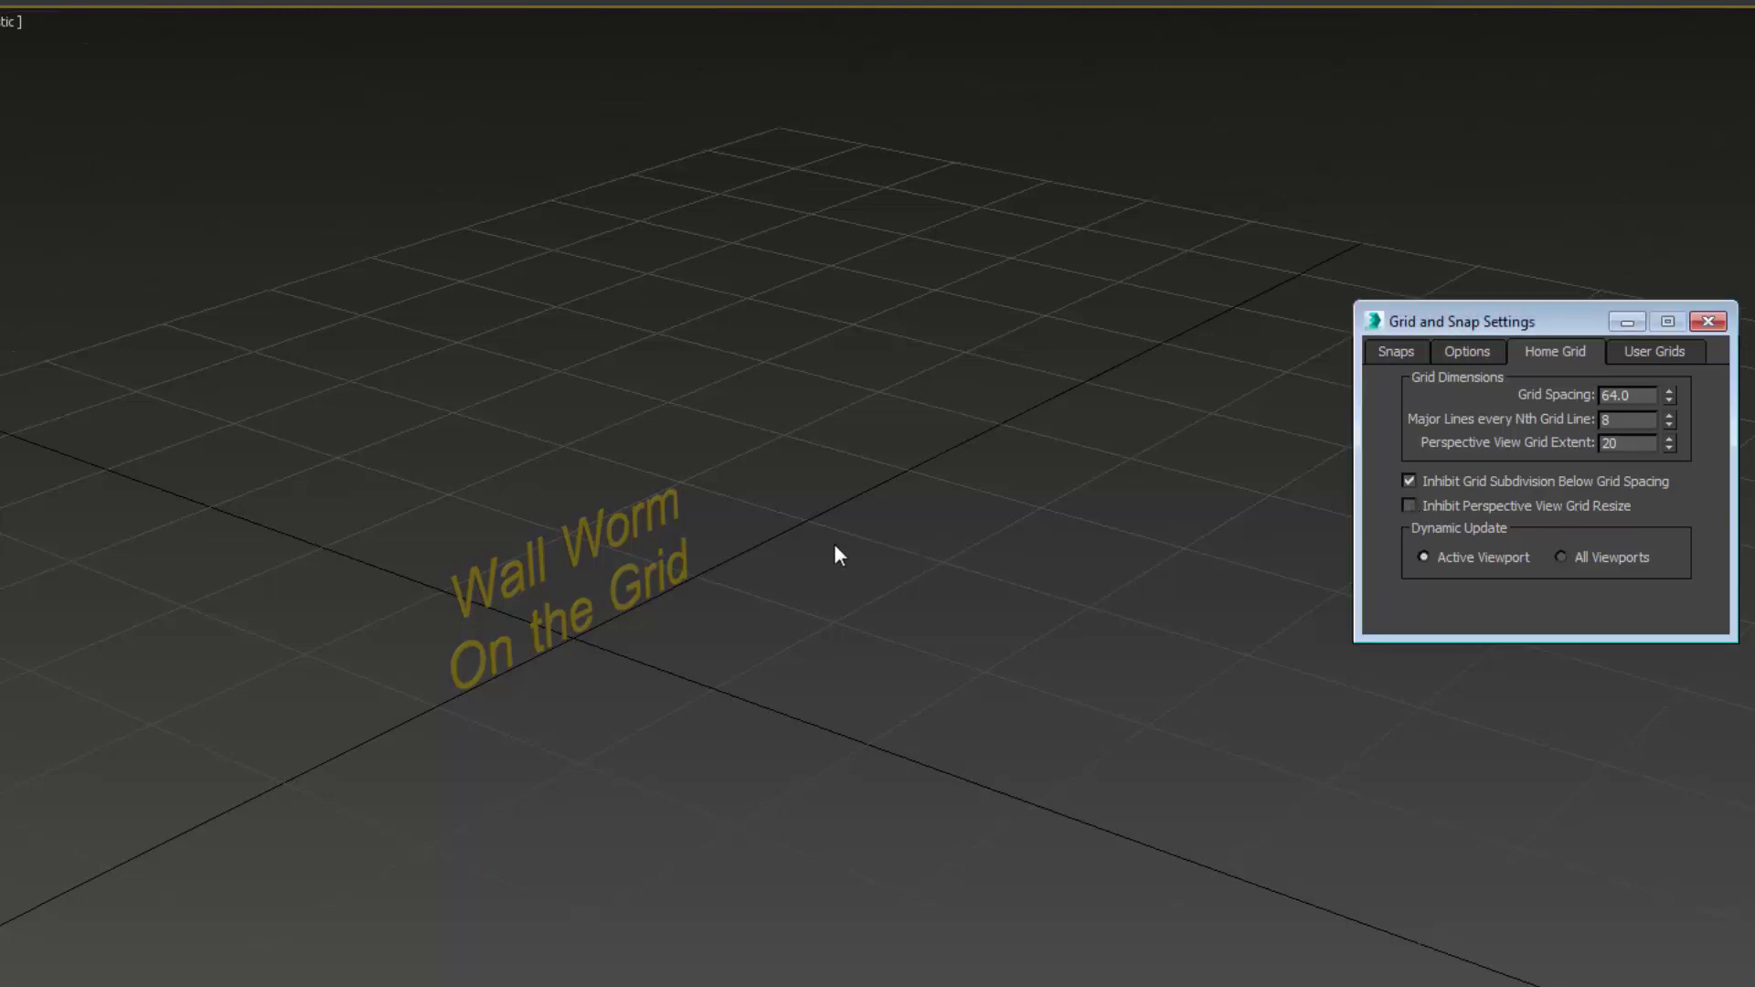
pyautogui.scroll(-6, 838, 556)
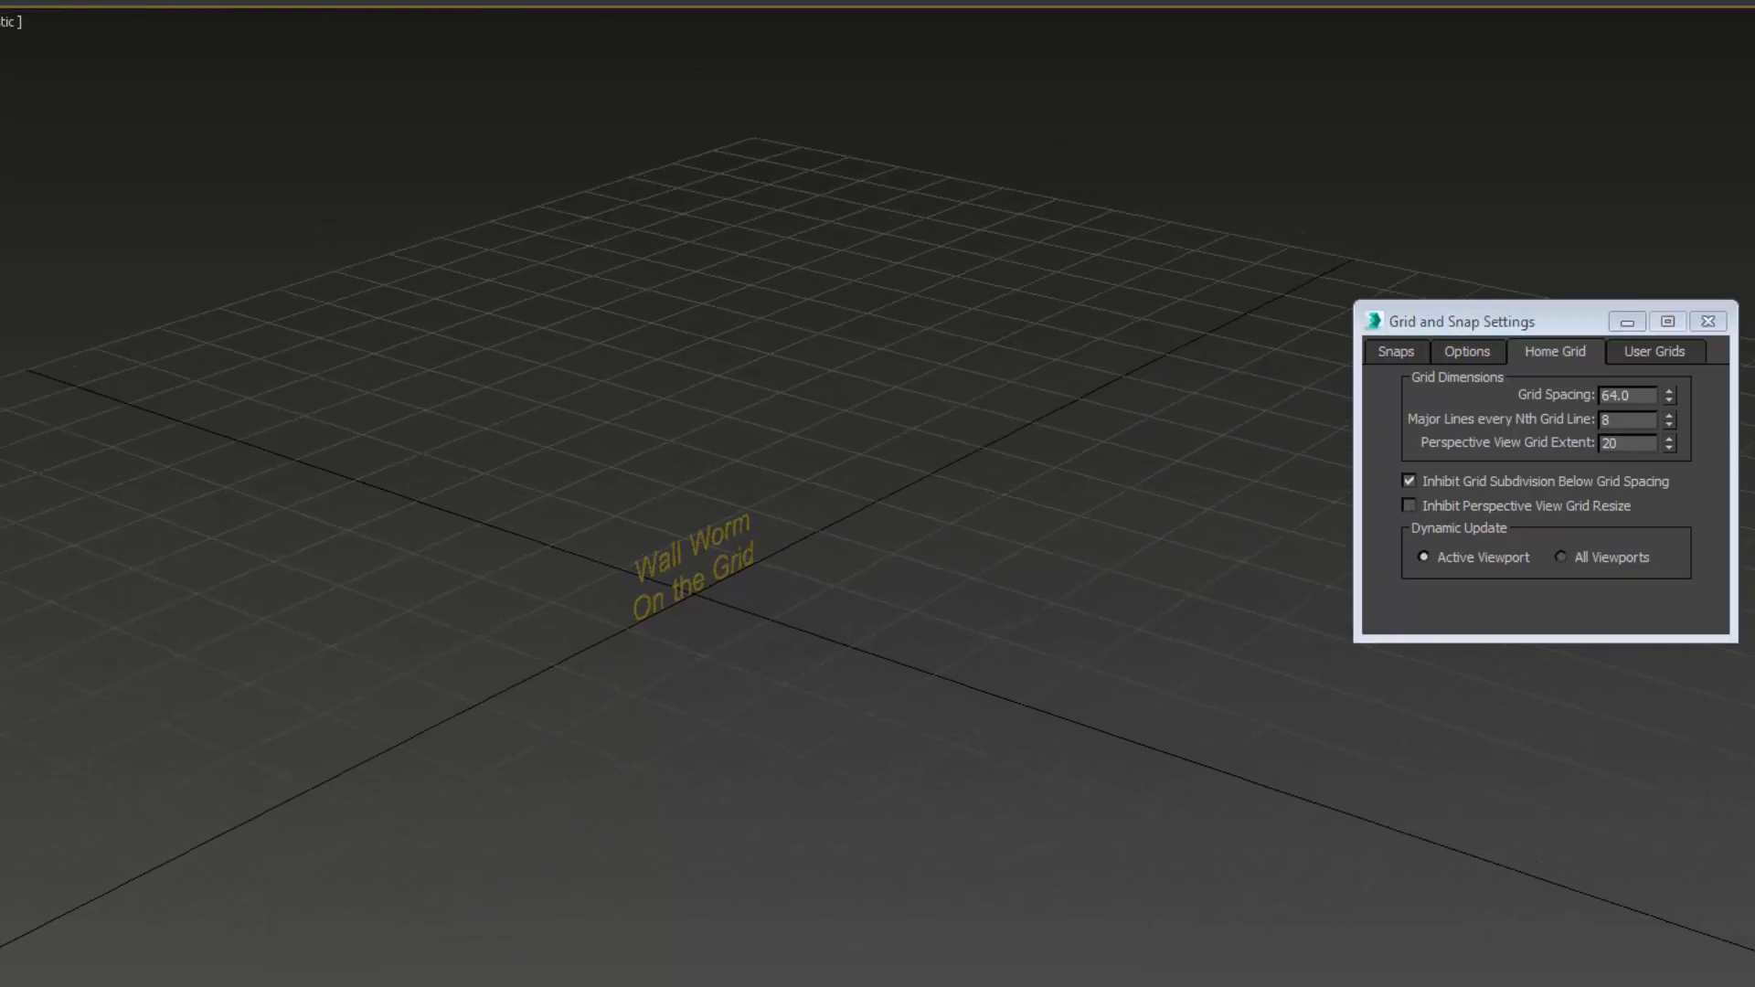
pyautogui.scroll(5, 838, 556)
pyautogui.scroll(-7, 838, 556)
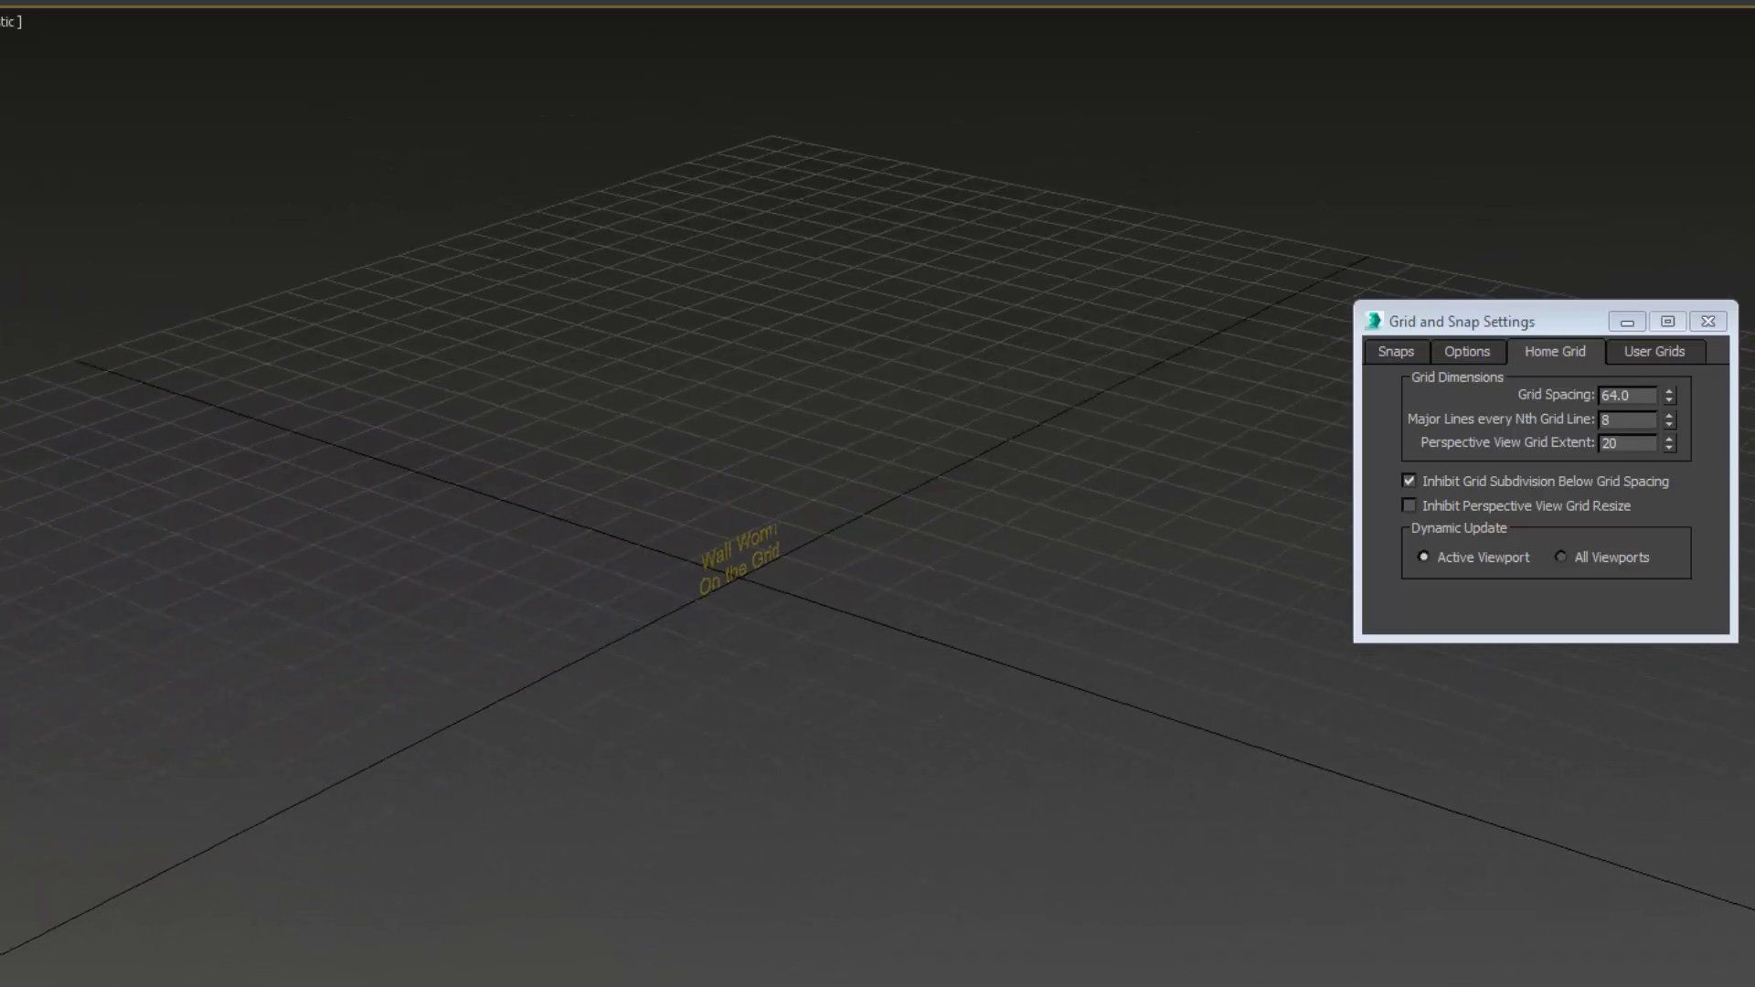
pyautogui.keyDown('alt'); pyautogui.moveTo(838, 556); pyautogui.dragTo(760, 679, button='middle'); pyautogui.keyUp('alt')
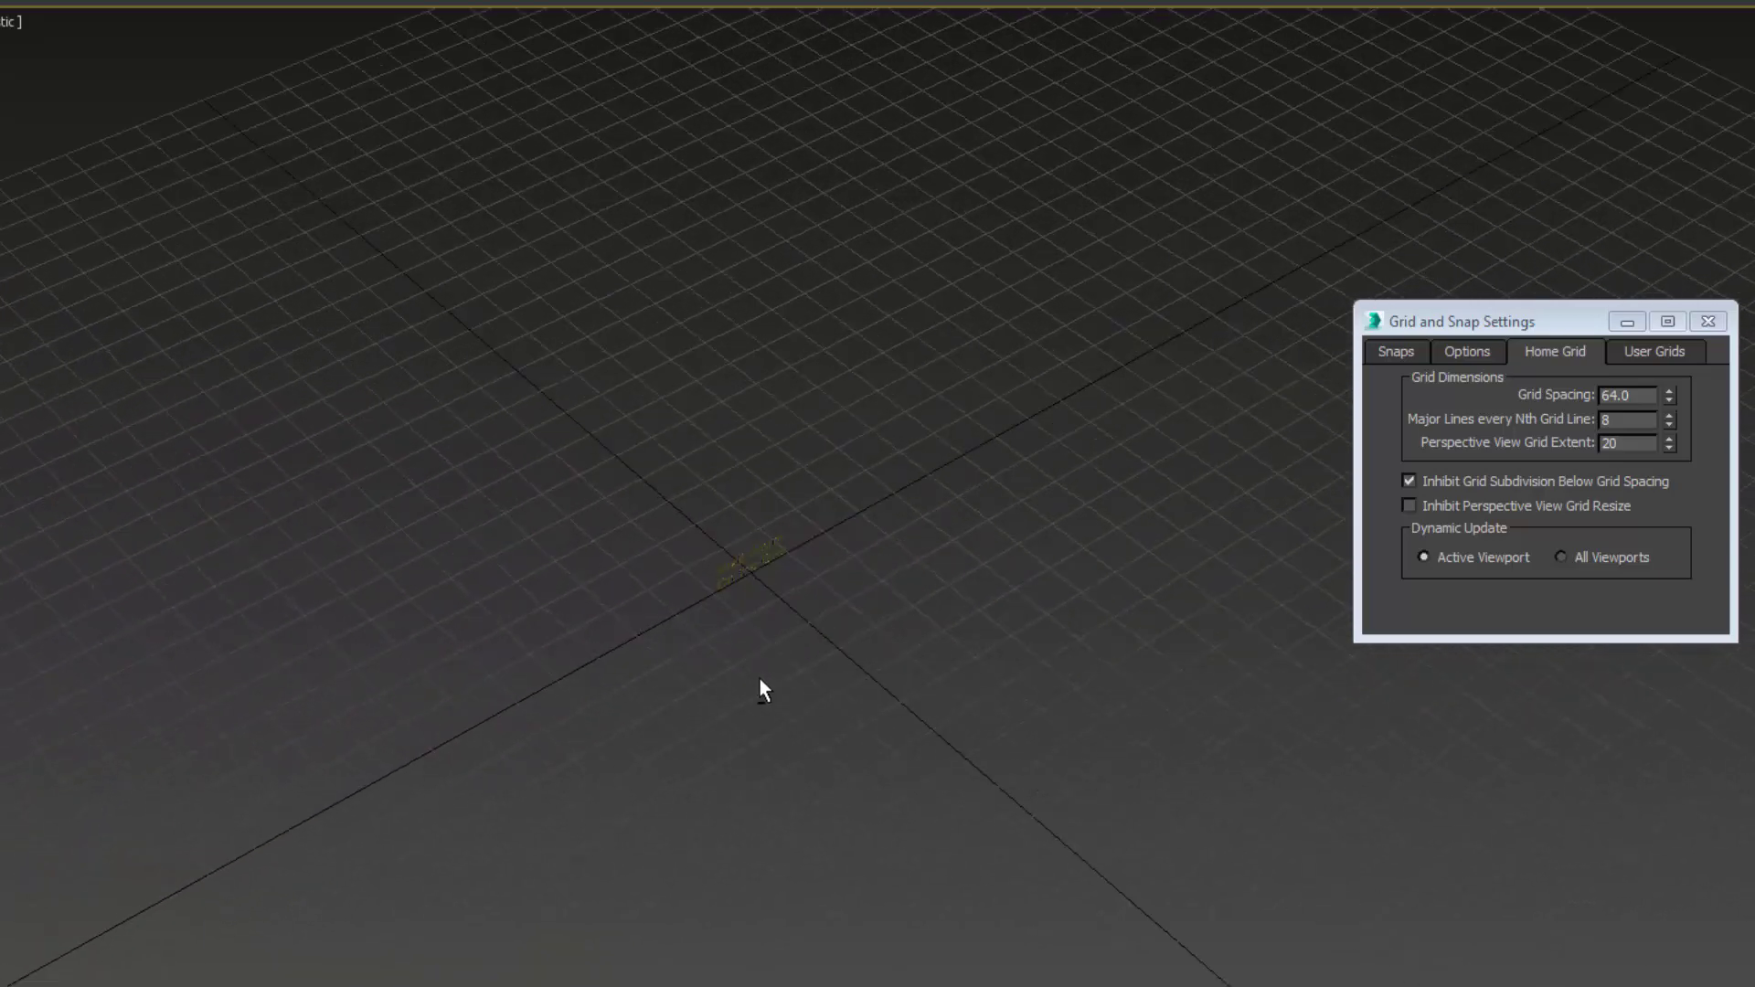
# - Examine how the perspective grid's extent and the status bar's grid size respond to viewing the scene from farther and nearer
pyautogui.scroll(-6, 819, 548)
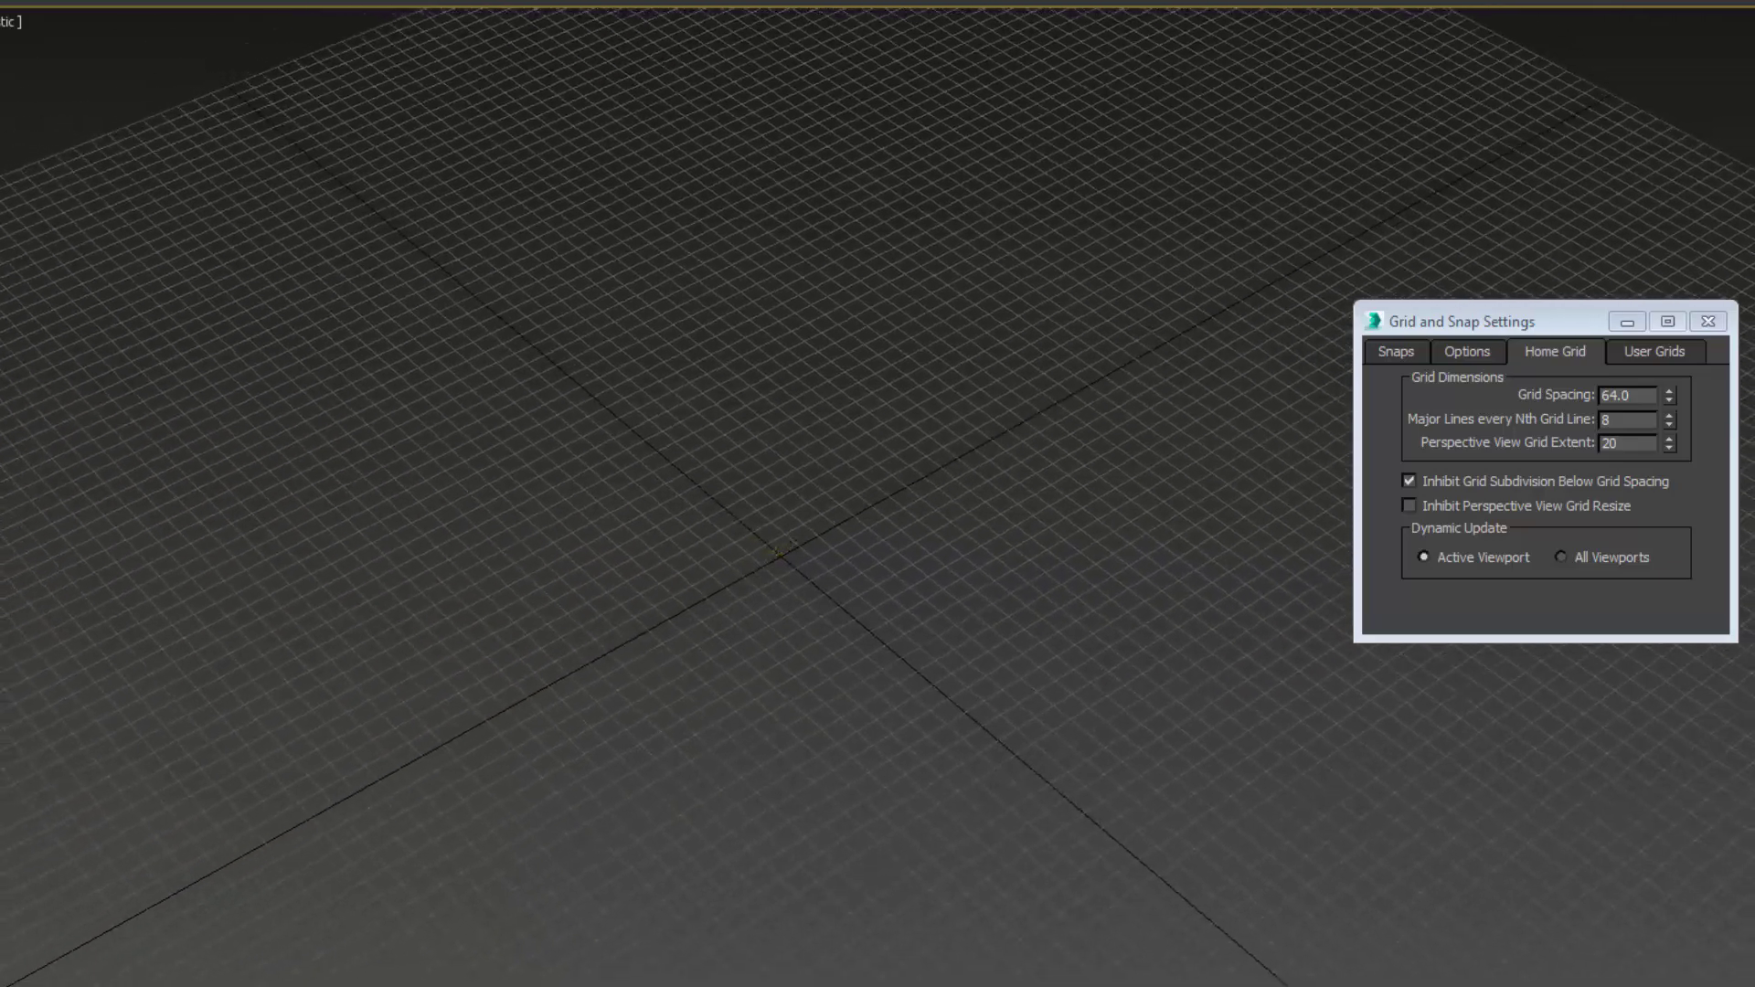
pyautogui.scroll(-4, 819, 549)
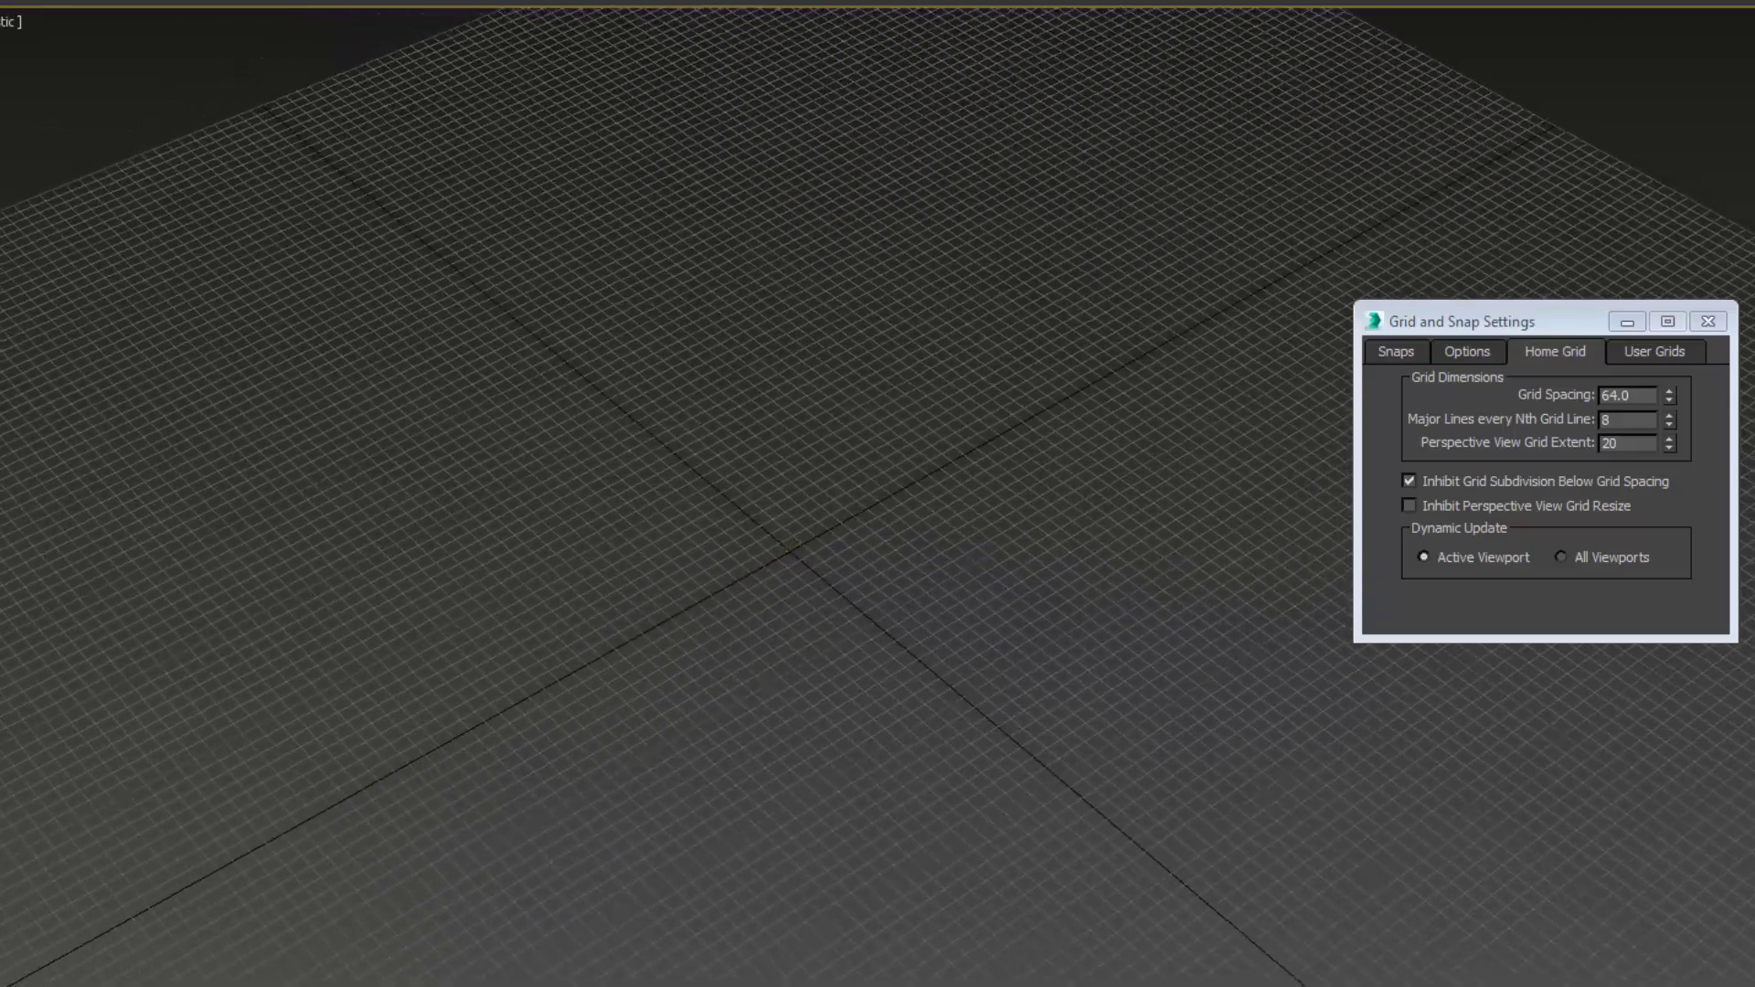
pyautogui.scroll(-4, 819, 548)
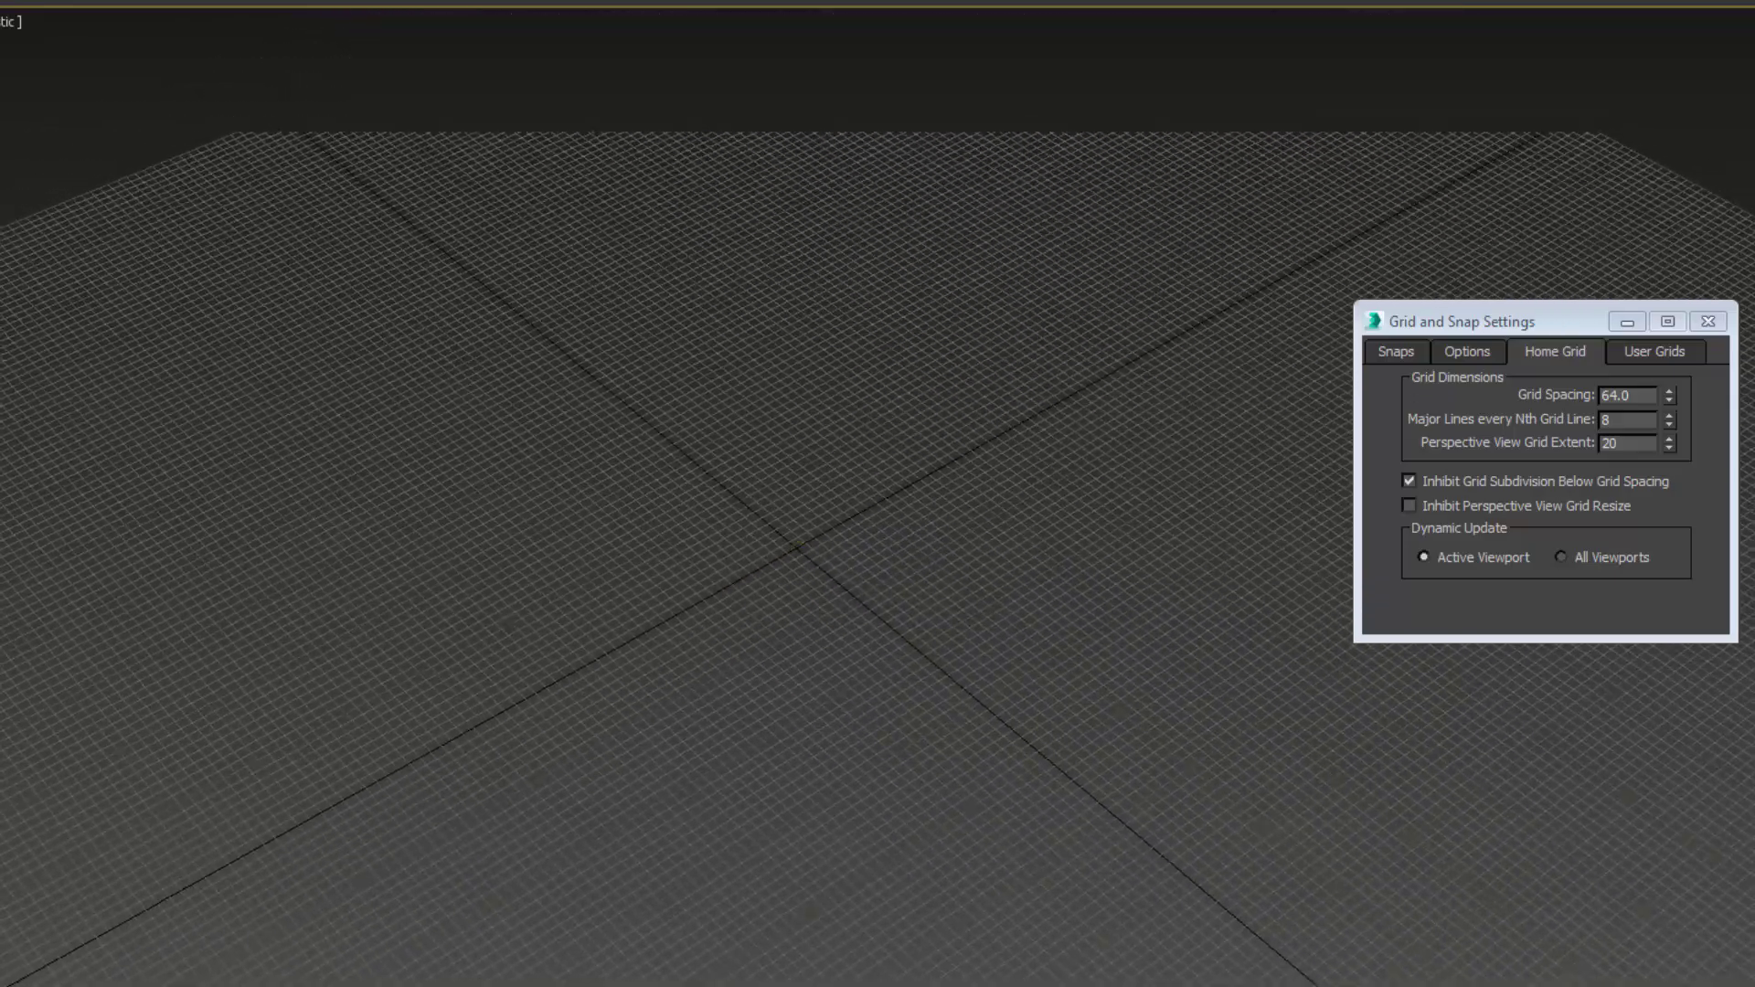
pyautogui.scroll(-5, 819, 549)
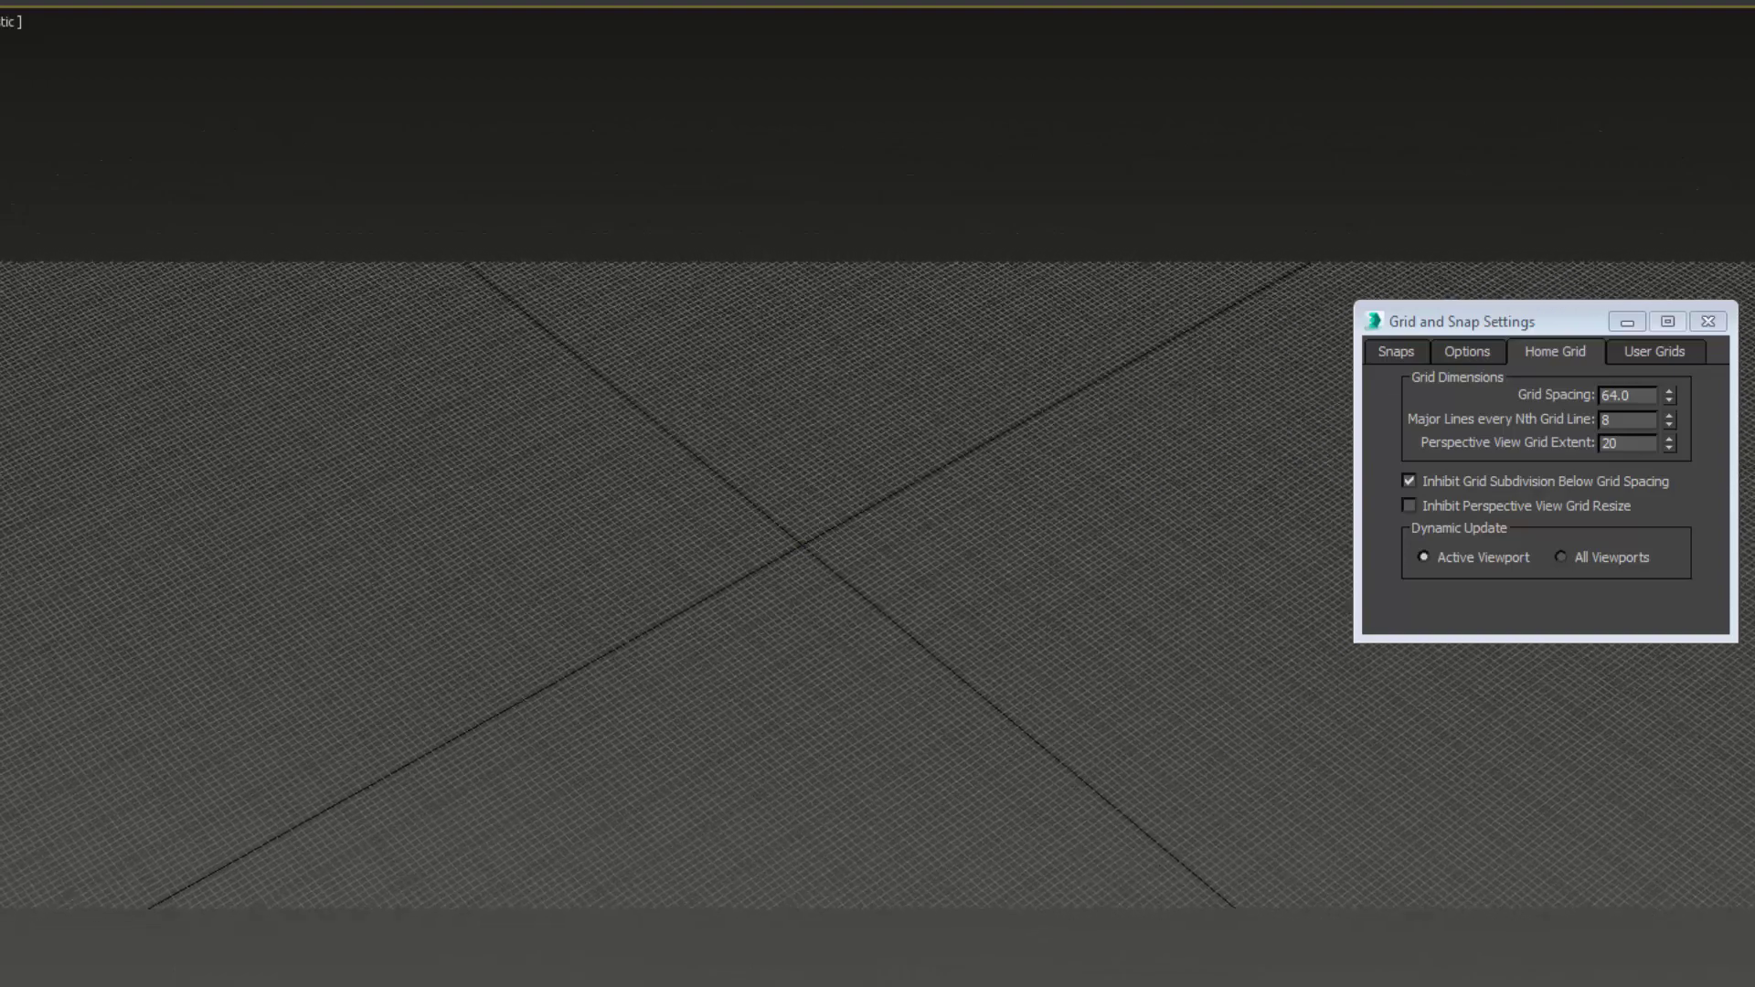
pyautogui.scroll(-1, 819, 549)
pyautogui.scroll(-3, 819, 548)
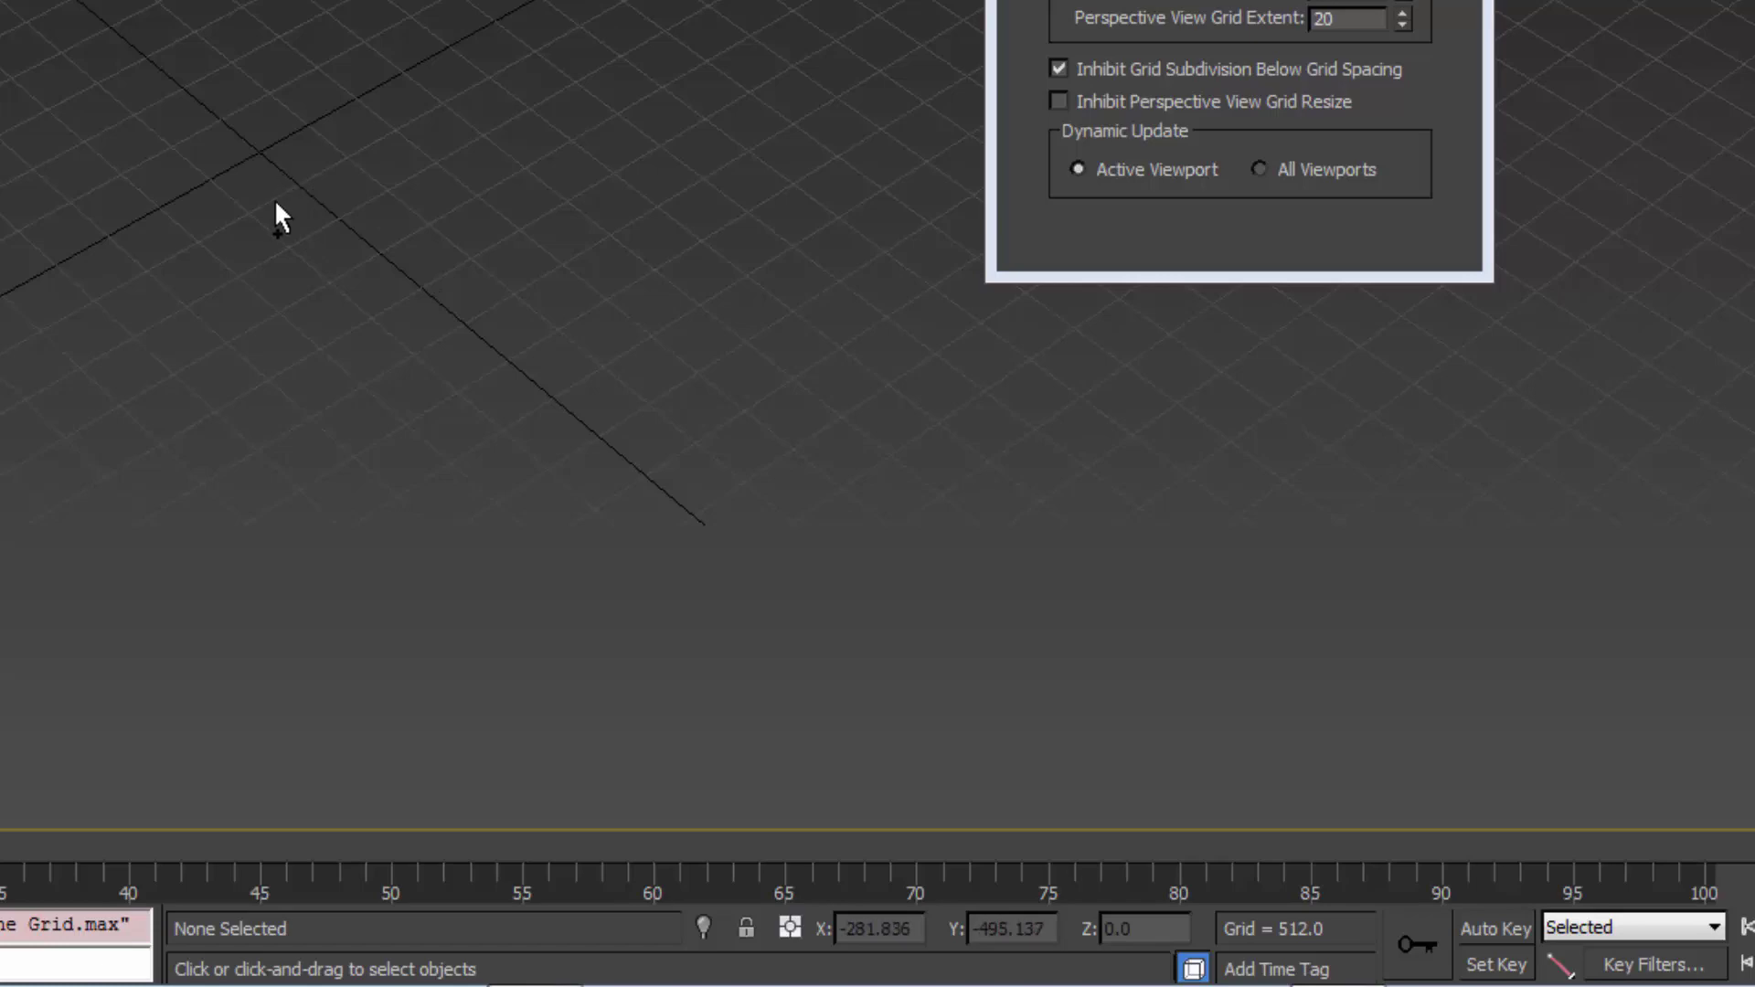
pyautogui.scroll(4, 274, 199)
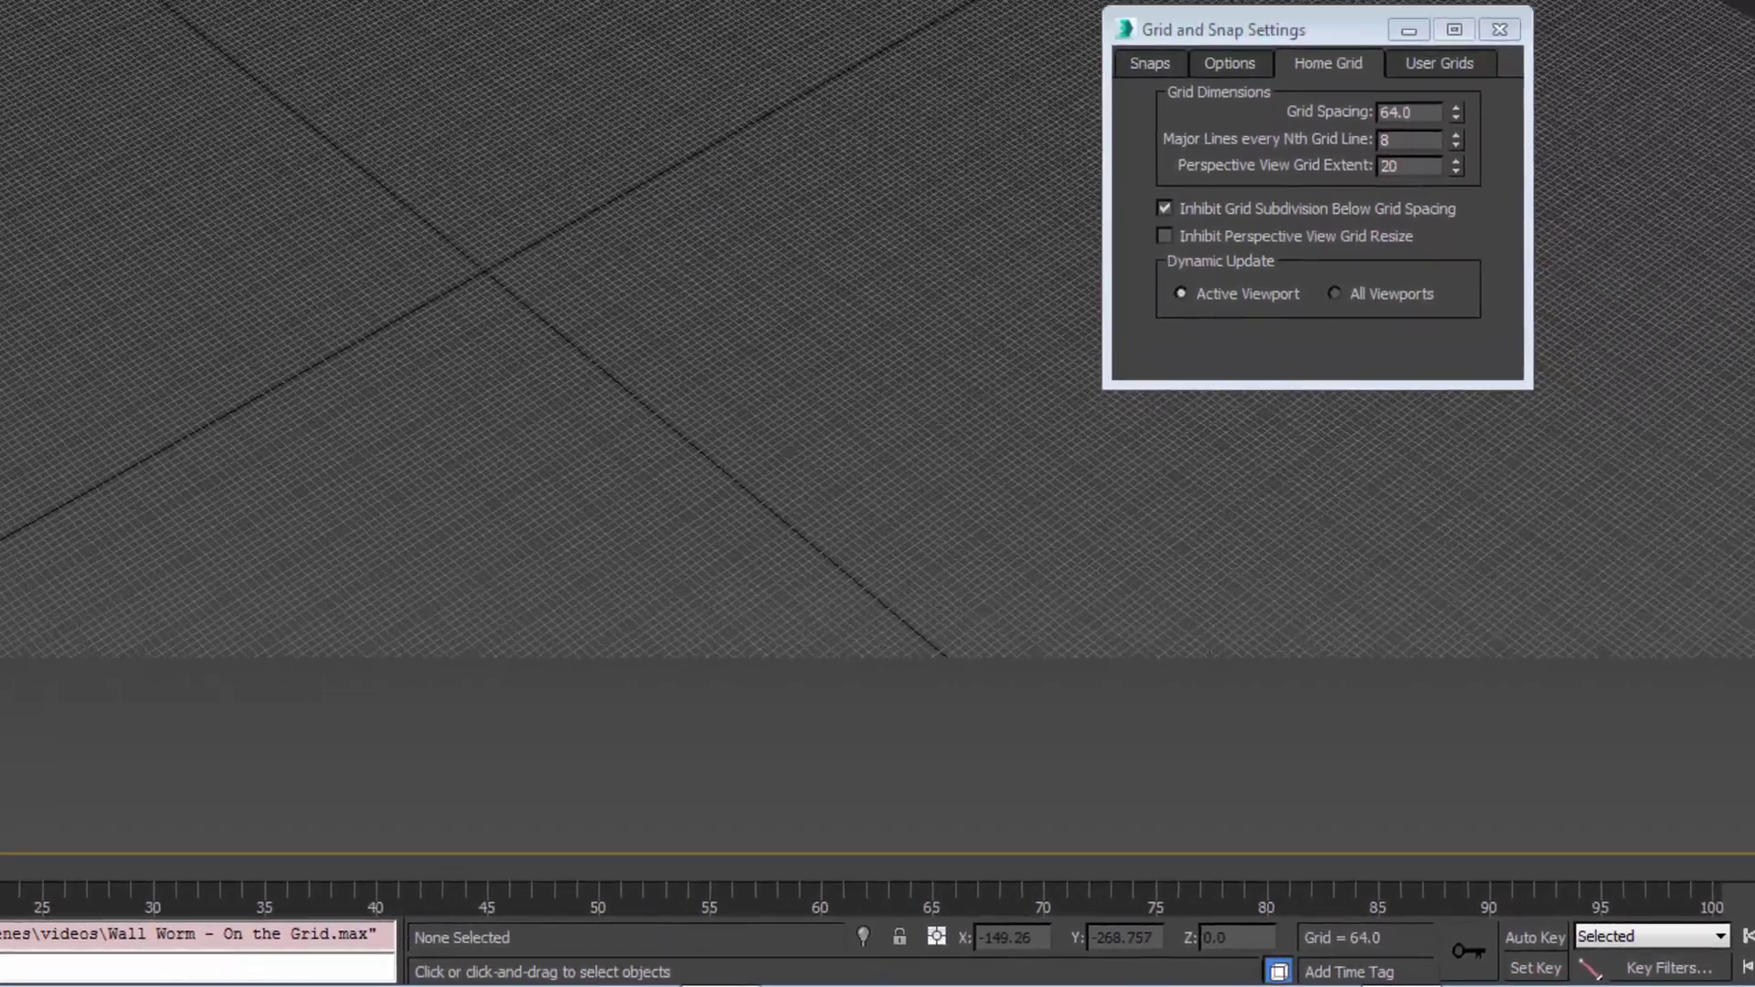
pyautogui.scroll(3, 544, 324)
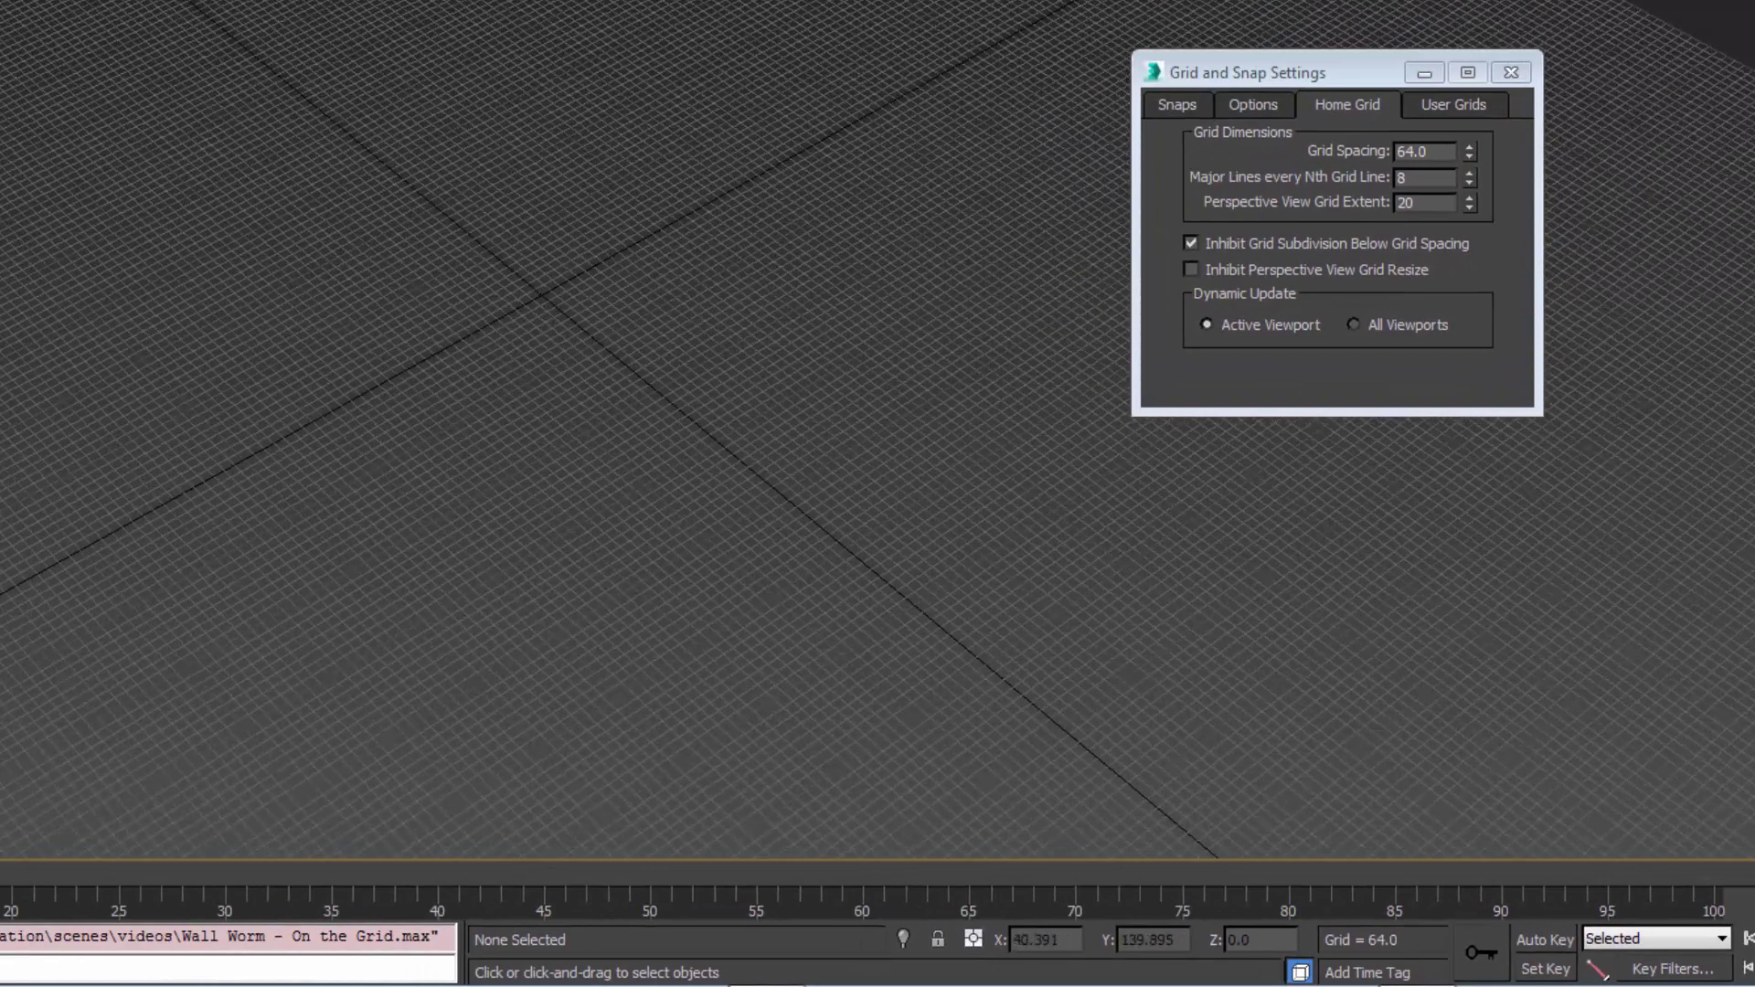
pyautogui.scroll(-2, 542, 302)
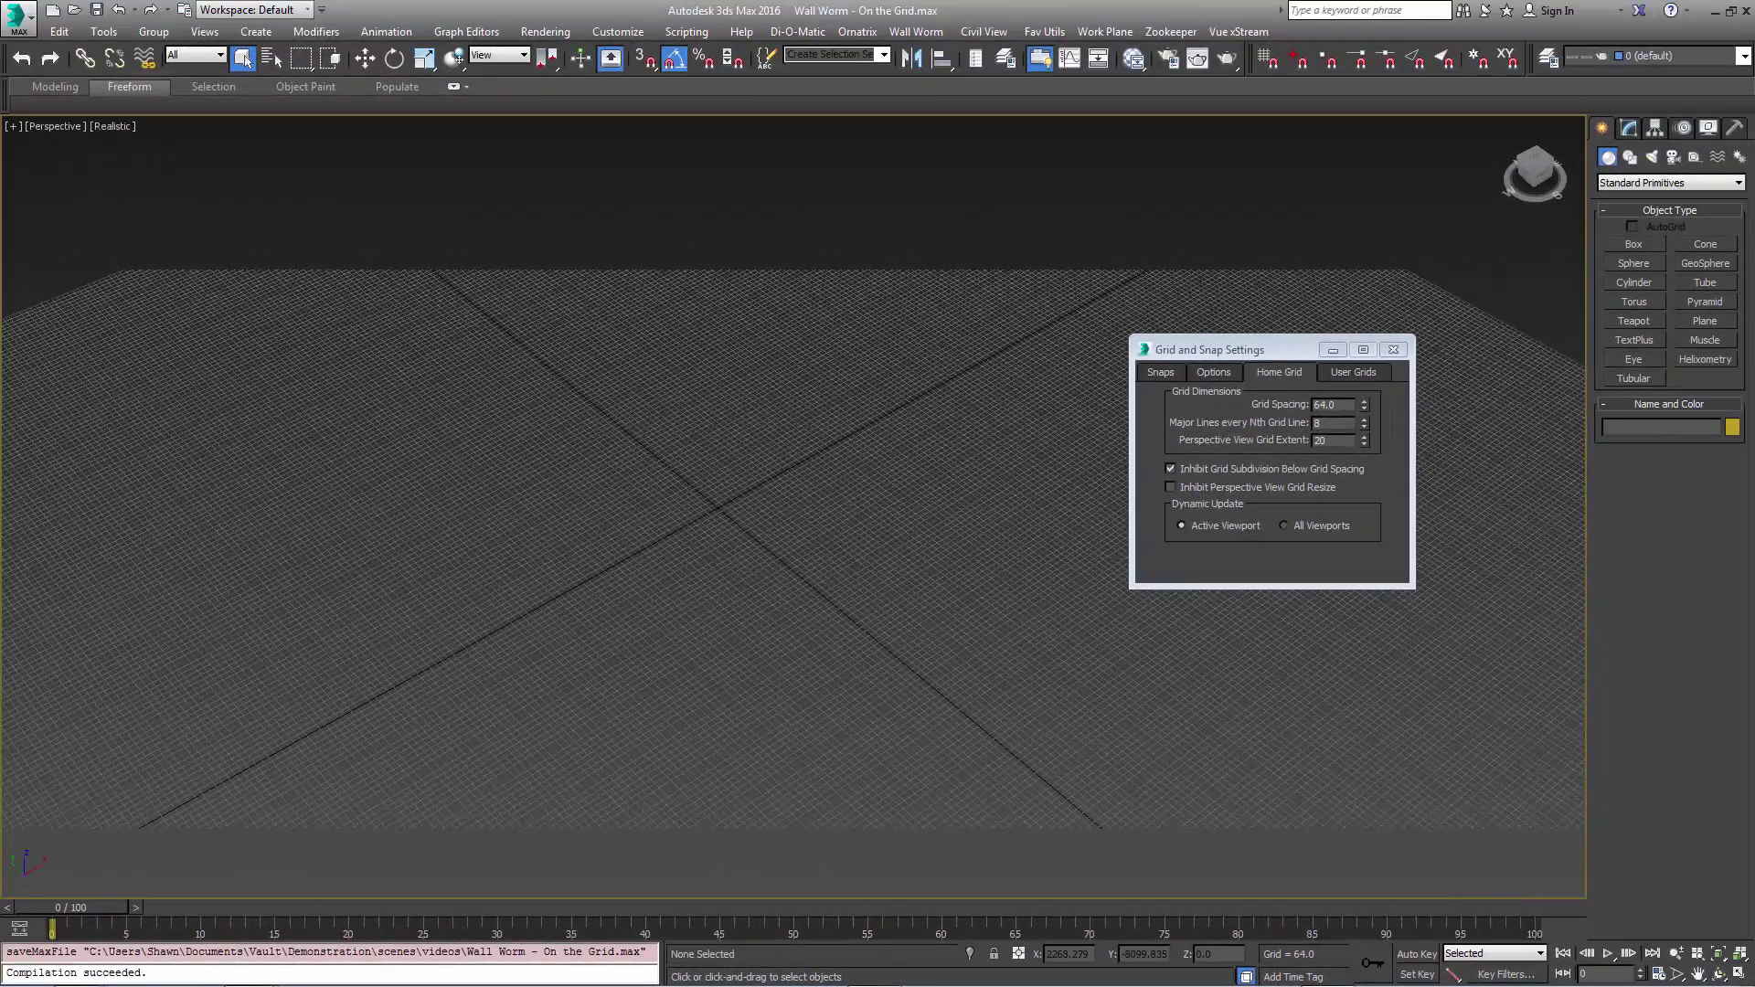
# - Turn Inhibit Perspective View Grid Resize back on and check the grid at several view distances
pyautogui.click(1171, 488)
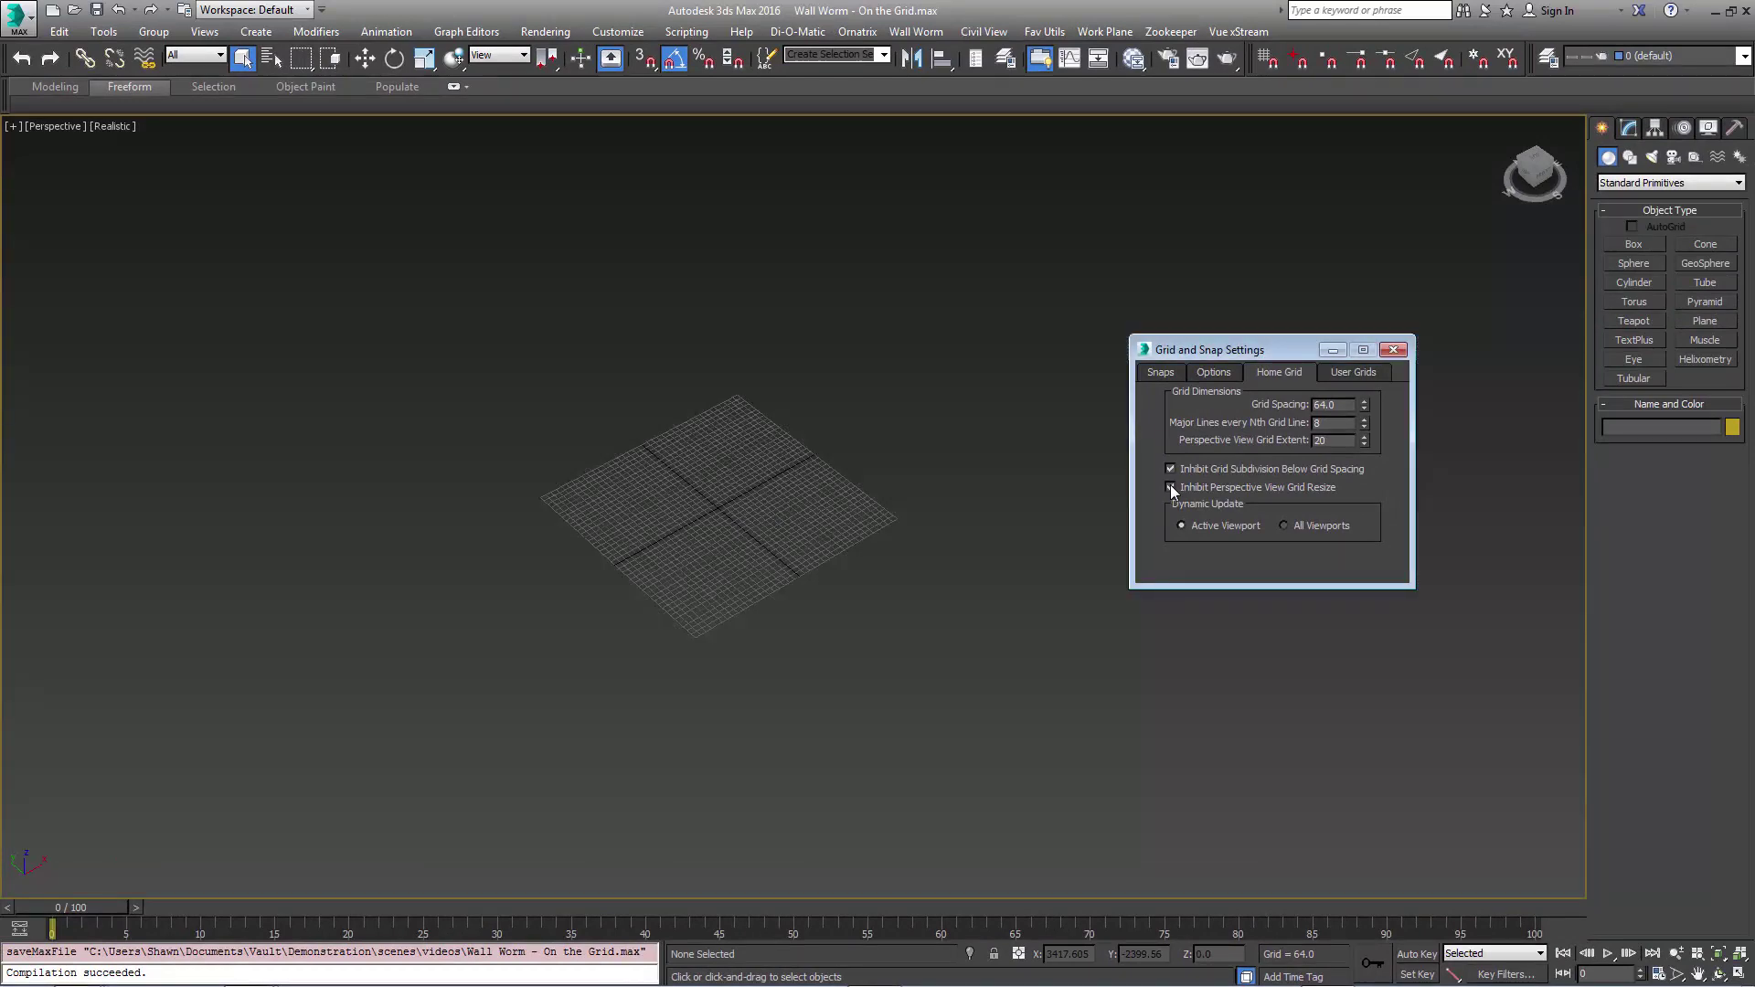
pyautogui.scroll(-3, 698, 490)
pyautogui.scroll(5, 768, 513)
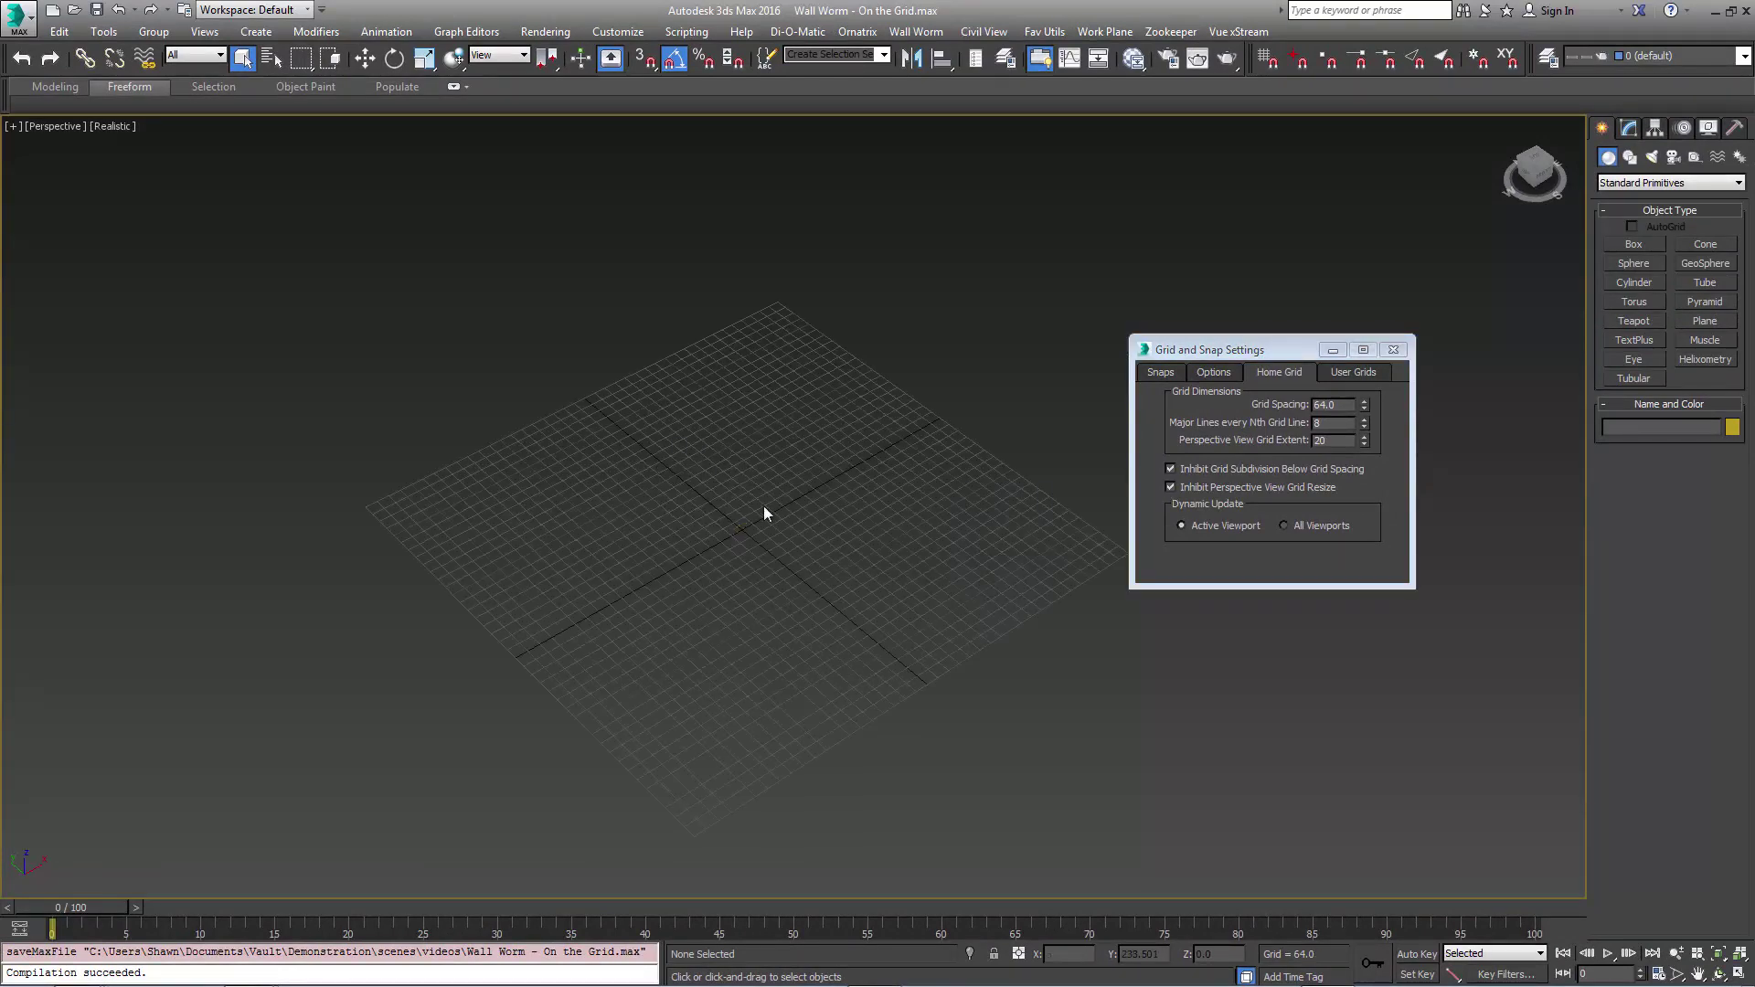
pyautogui.scroll(-3, 768, 513)
pyautogui.scroll(-4, 766, 517)
pyautogui.scroll(10, 790, 536)
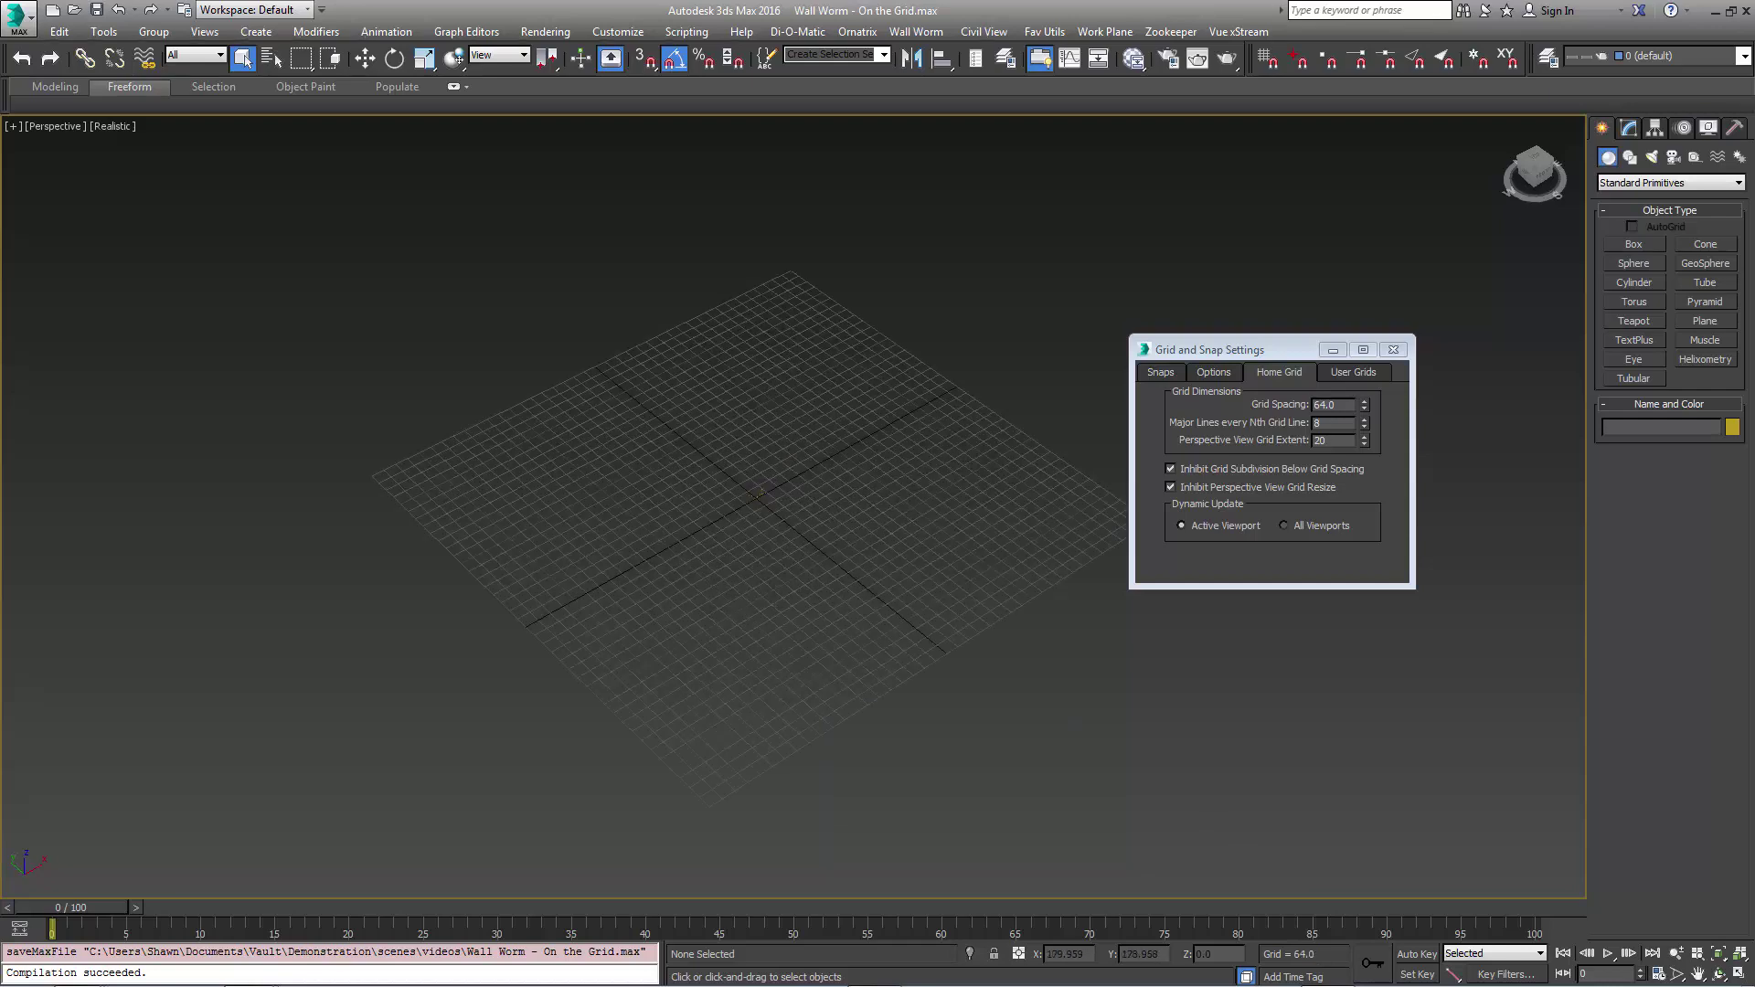
# - Turn off Inhibit Grid Subdivision Below Grid Spacing for the home grid
pyautogui.moveTo(765, 439); pyautogui.dragTo(775, 564, button='middle')
pyautogui.scroll(8, 774, 564)
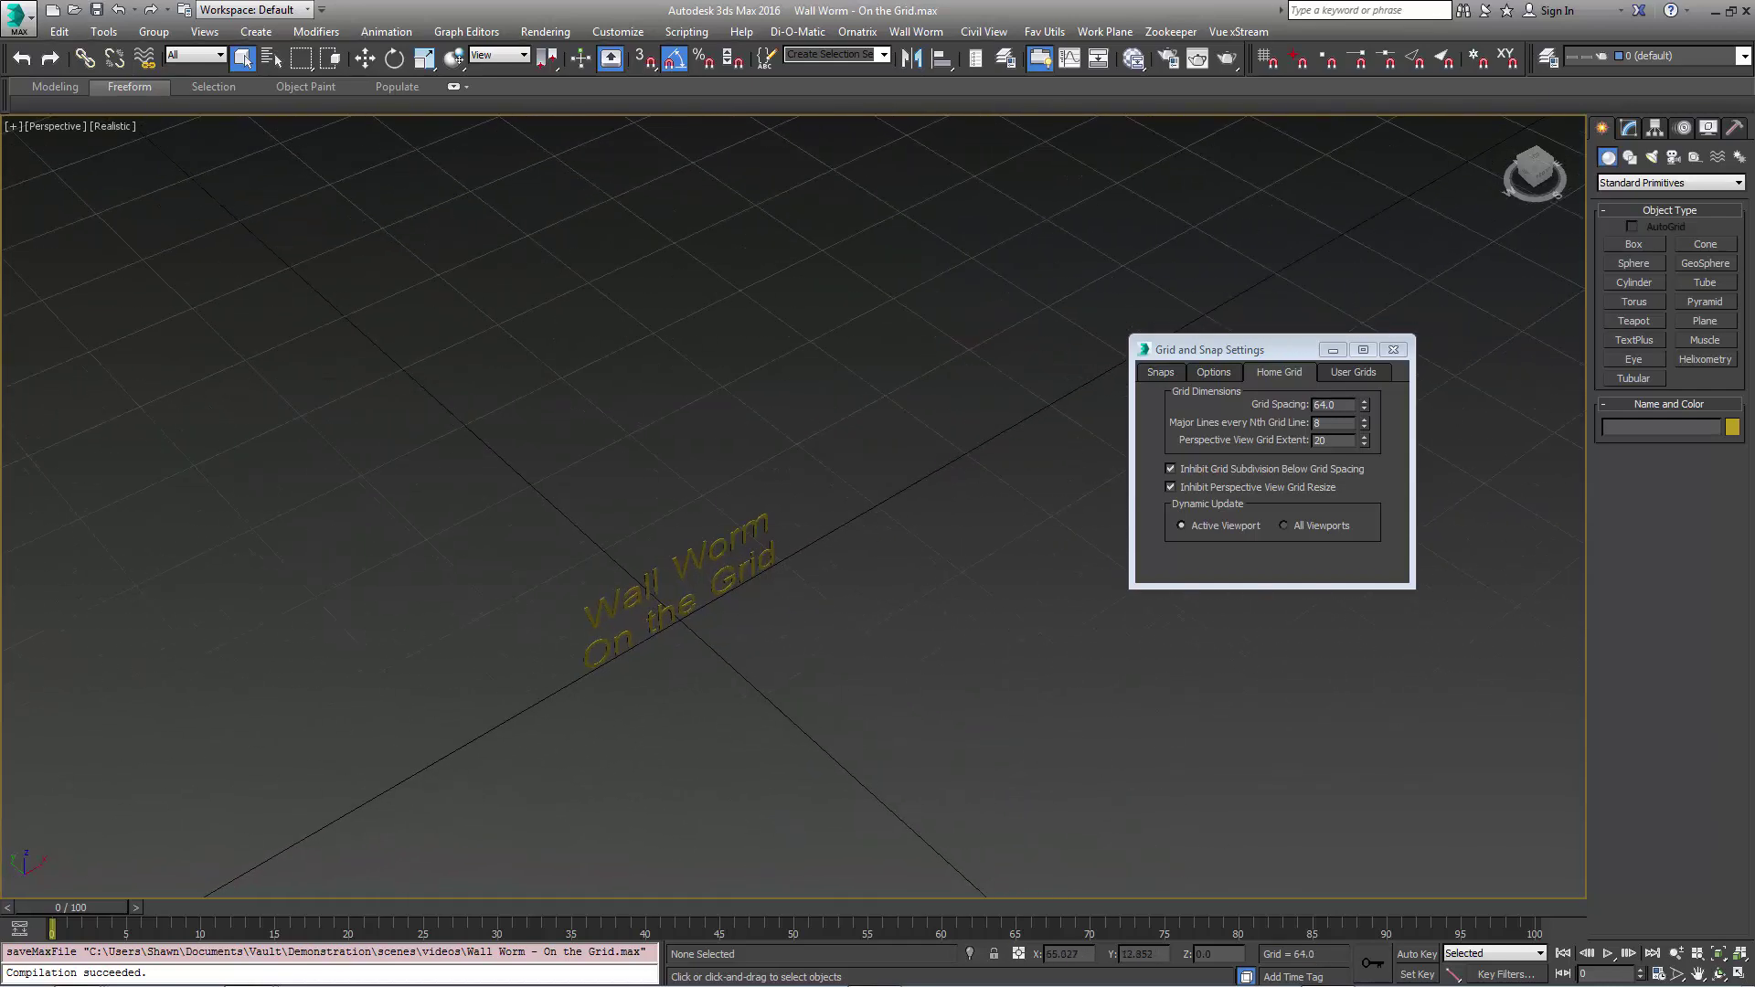
pyautogui.click(1172, 469)
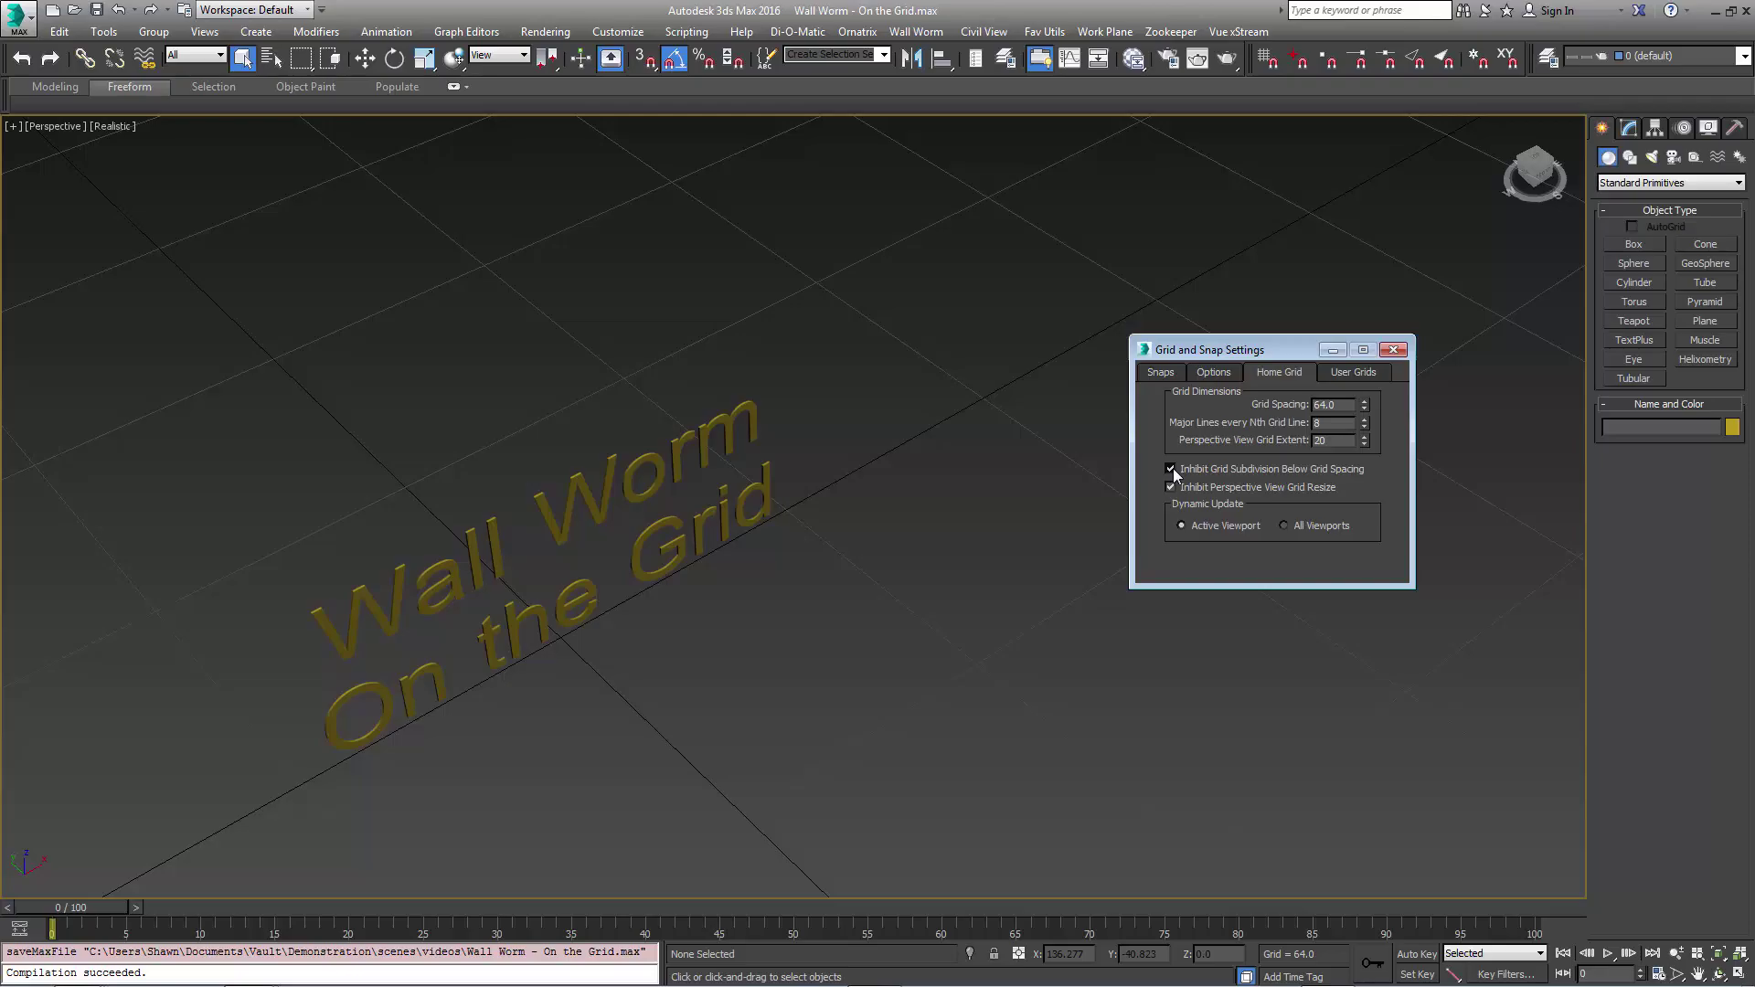
pyautogui.click(1172, 469)
# - Examine how the home grid subdivides around the 3D text at farther and nearer view distances
pyautogui.scroll(-5, 621, 567)
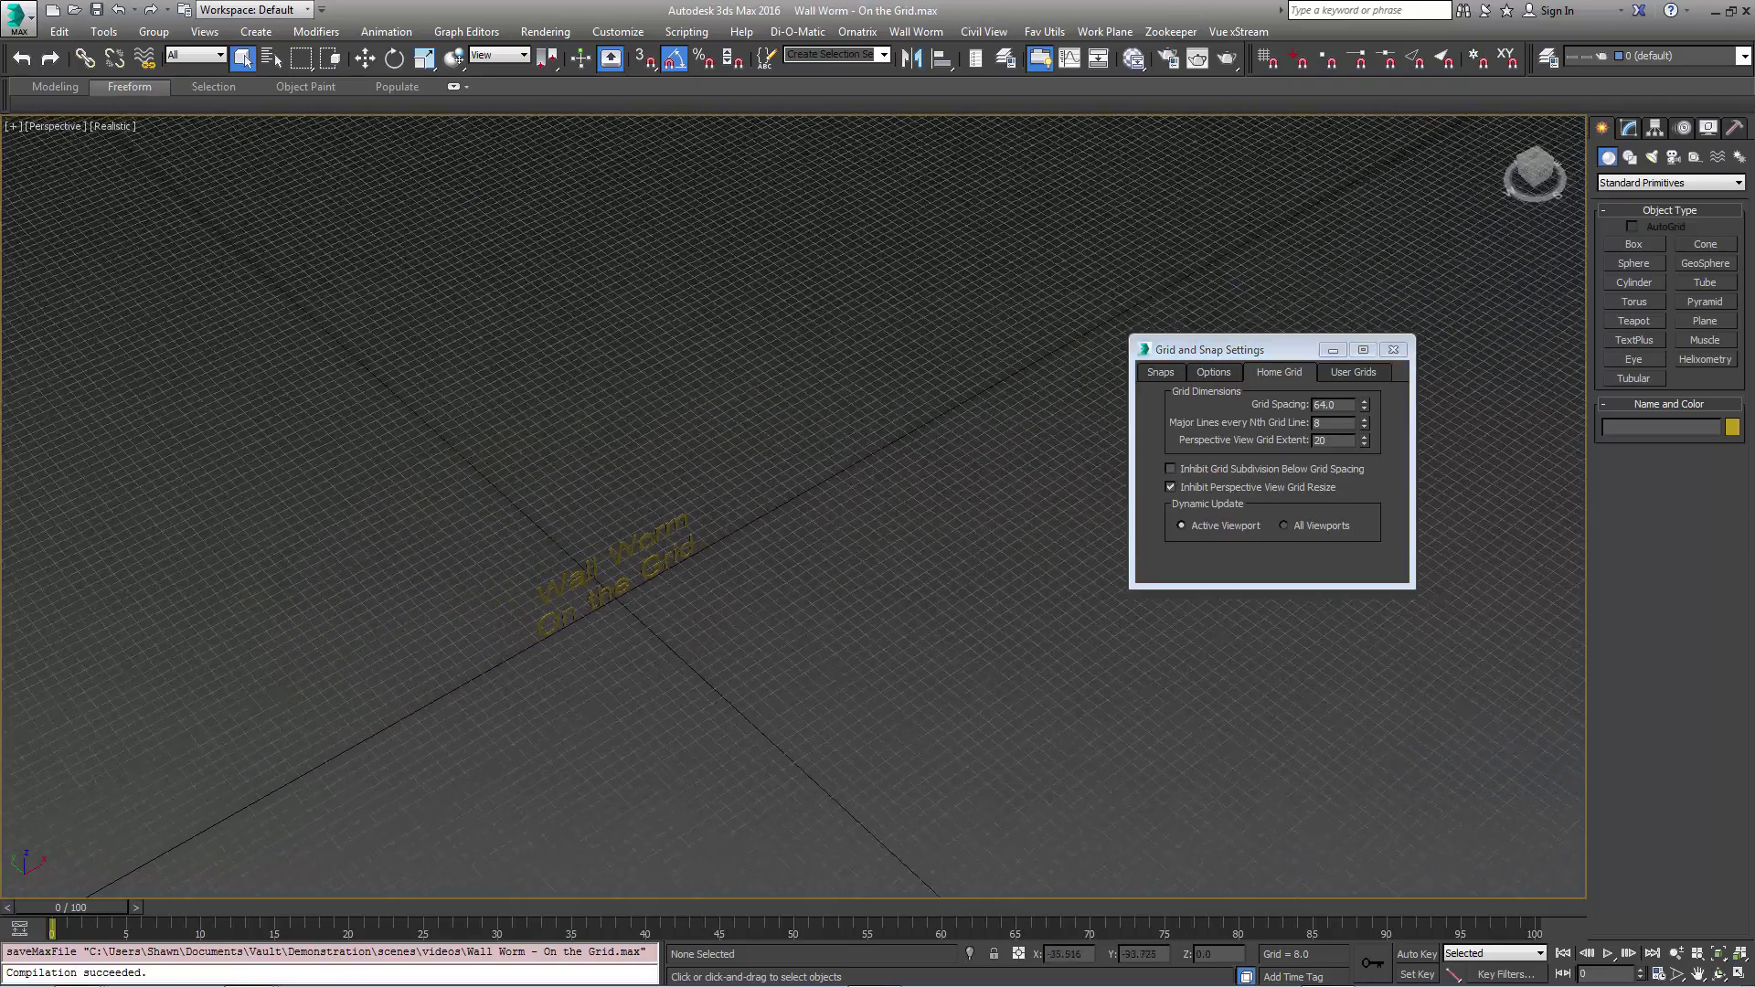
pyautogui.scroll(8, 656, 583)
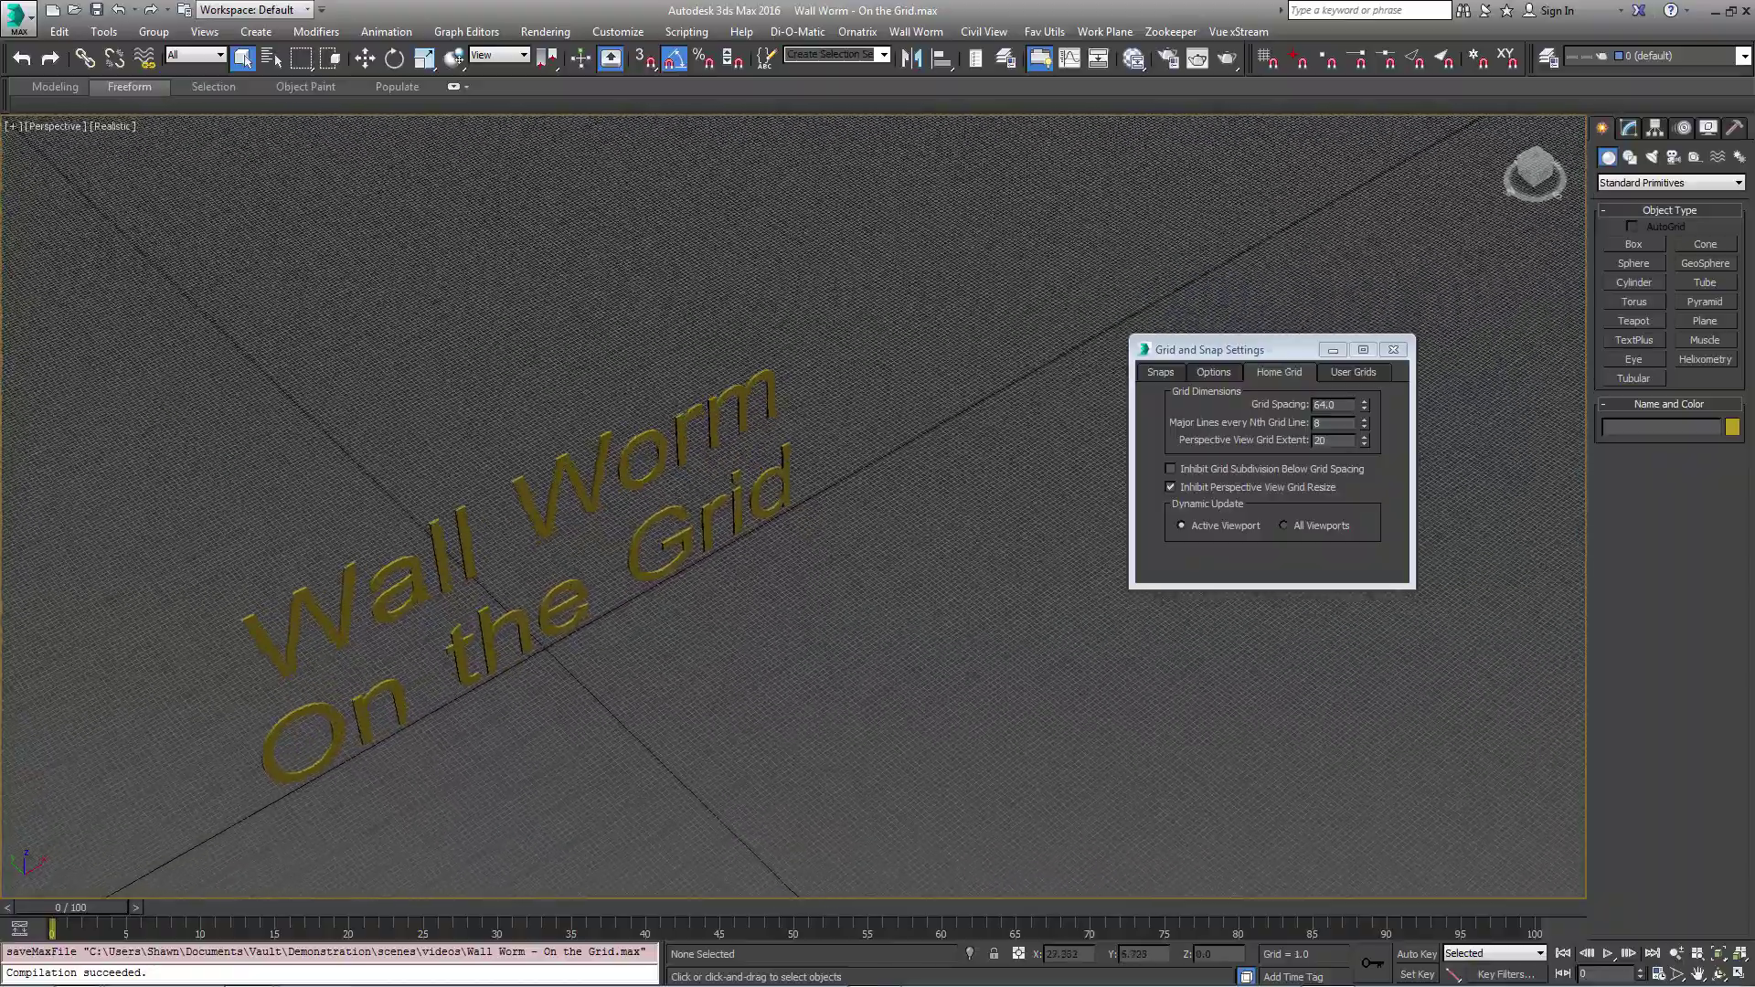
pyautogui.scroll(8, 649, 580)
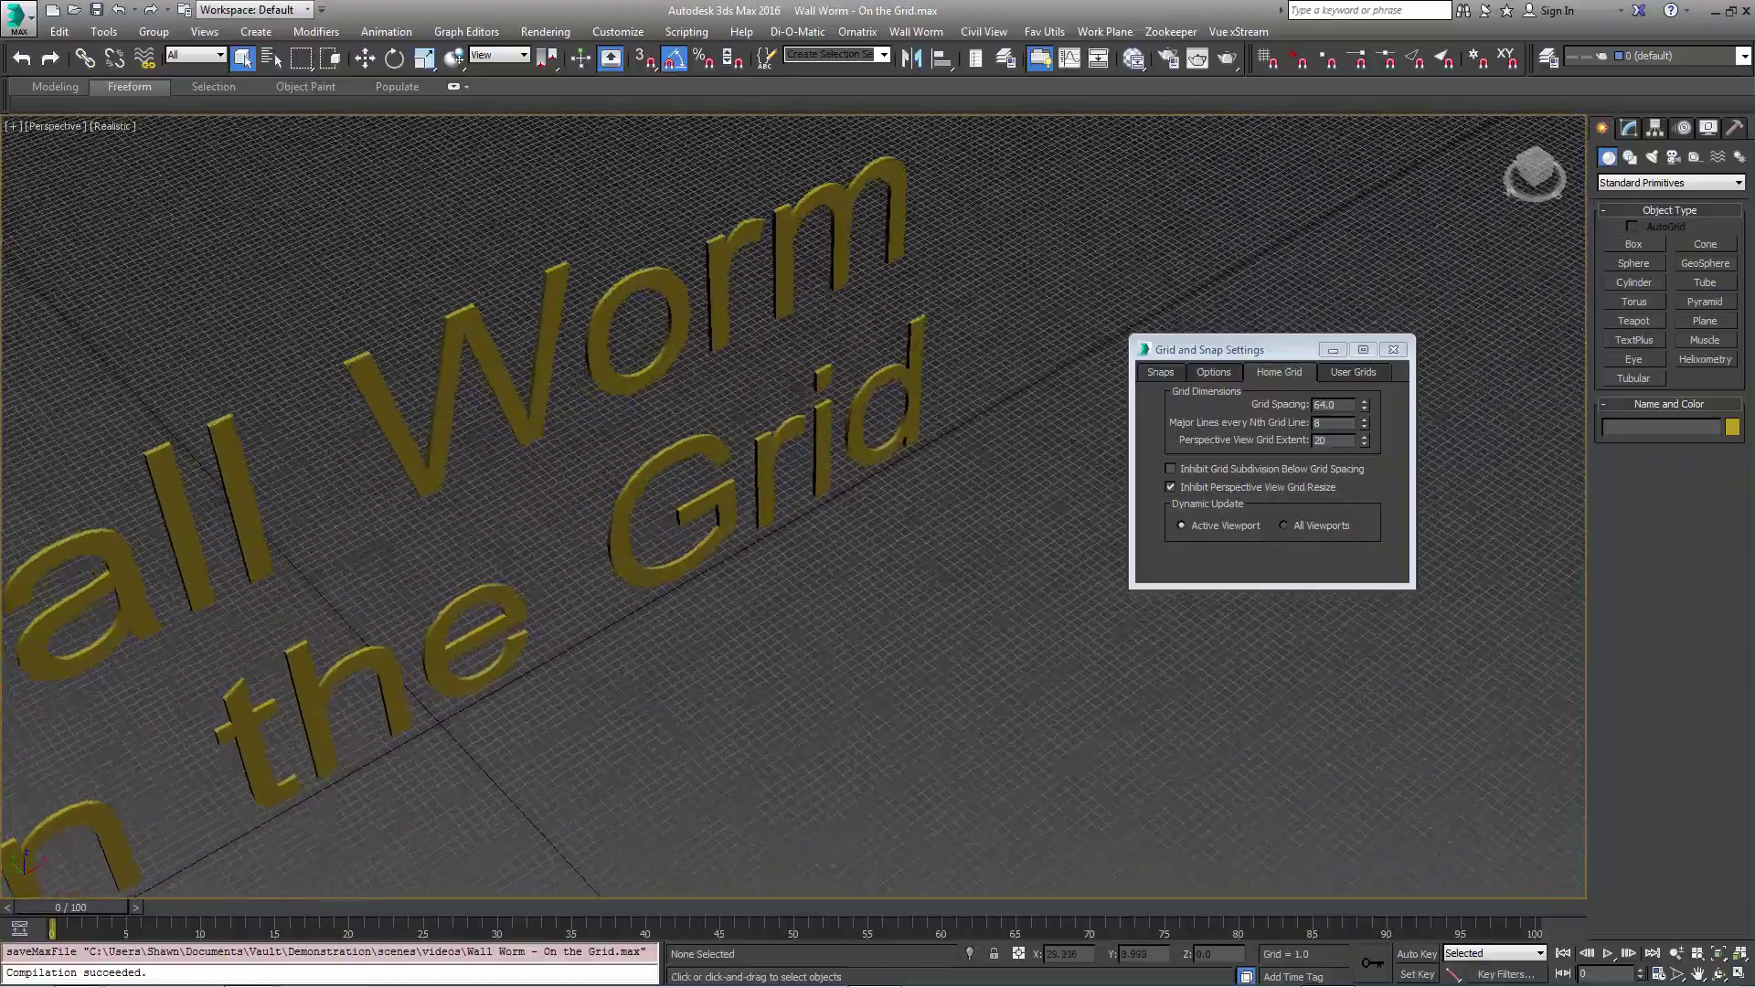
pyautogui.scroll(8, 649, 549)
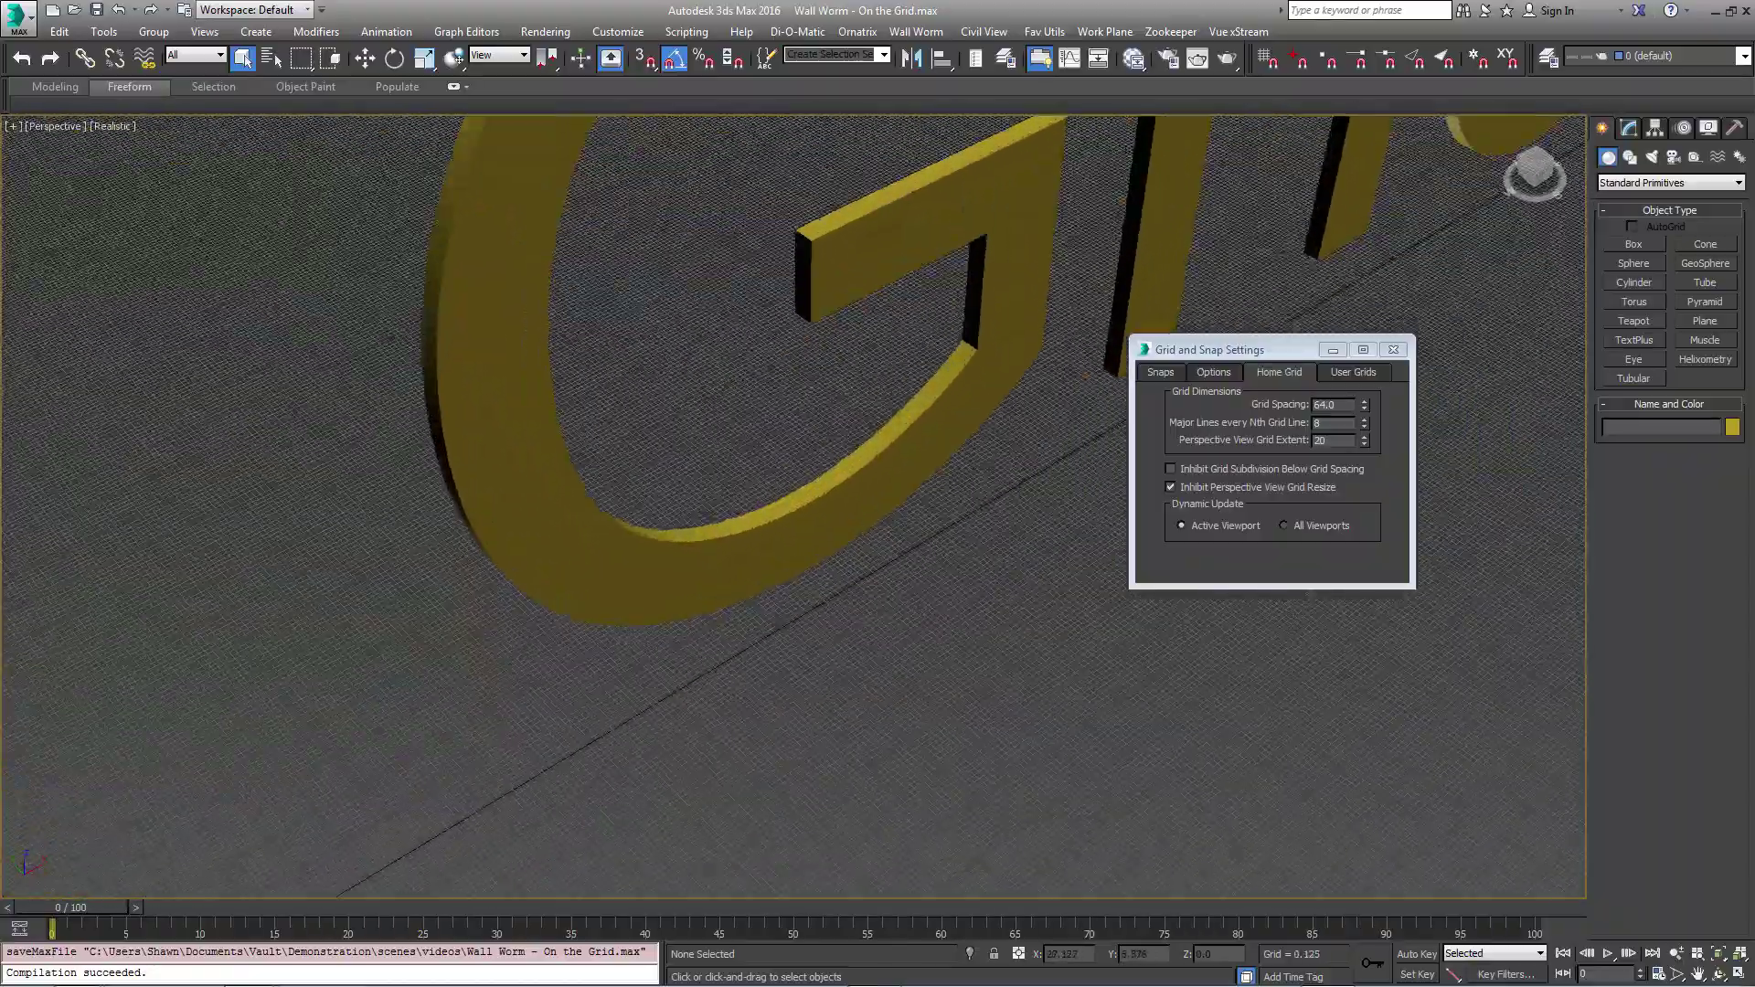
pyautogui.moveTo(864, 594); pyautogui.dragTo(812, 629, button='middle')
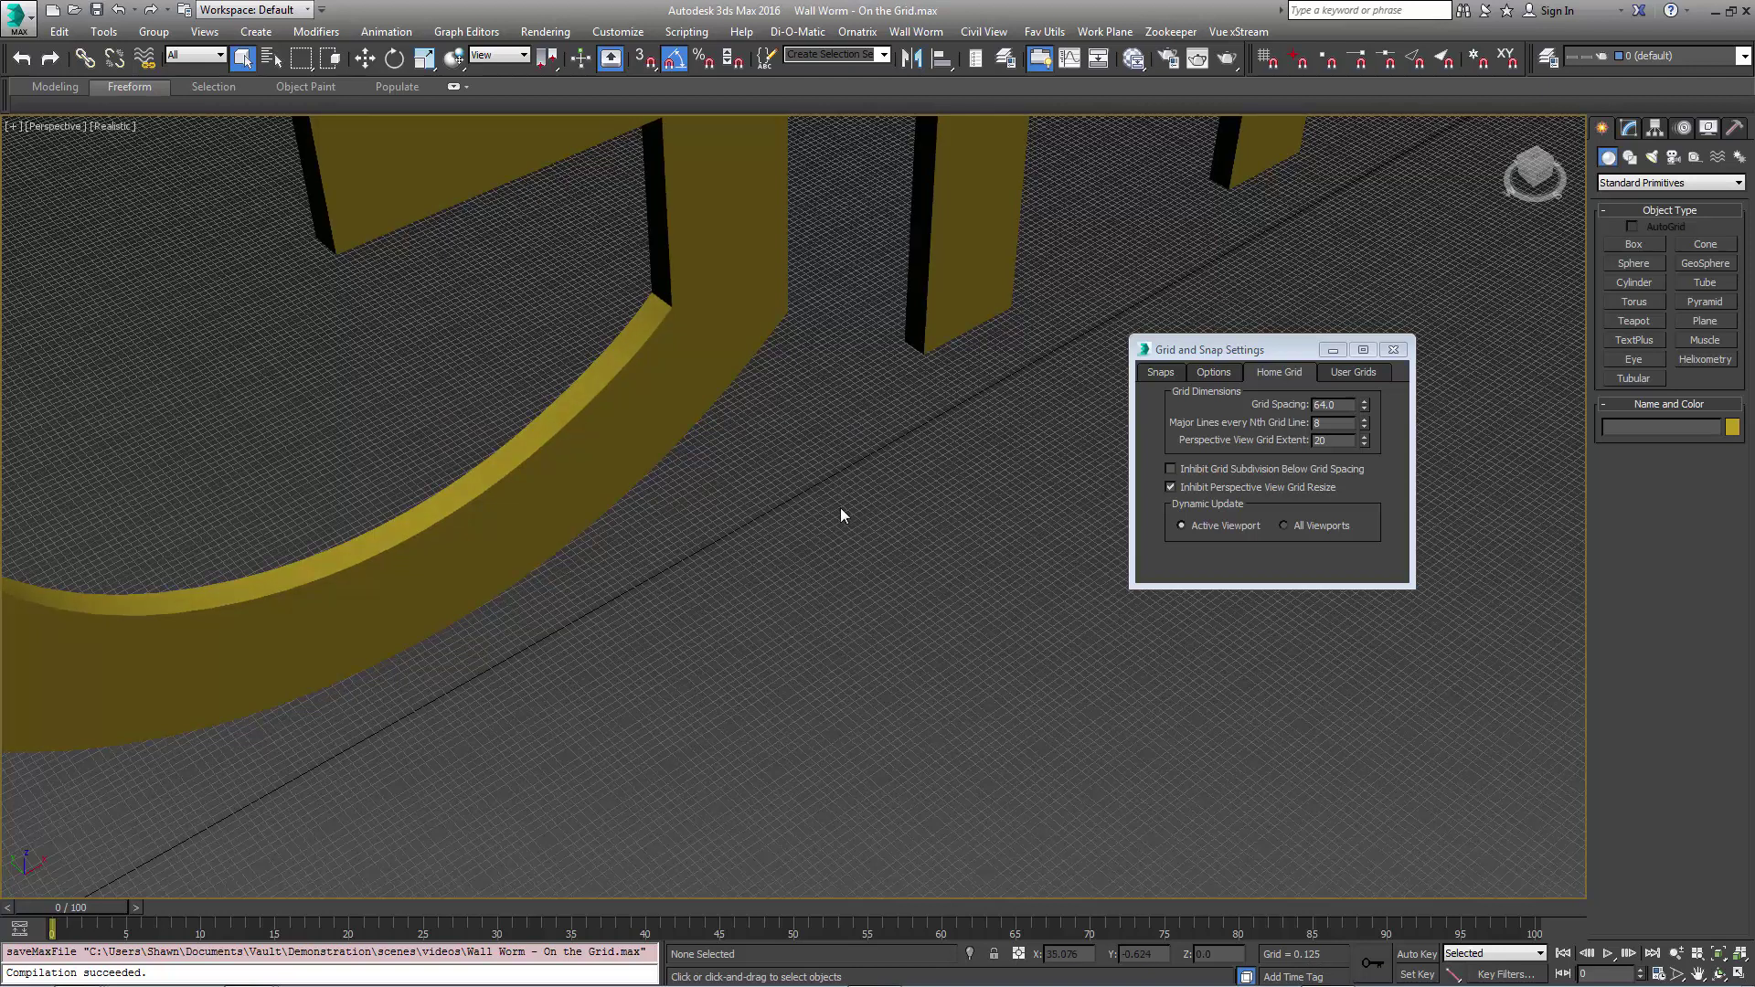
pyautogui.scroll(-5, 840, 512)
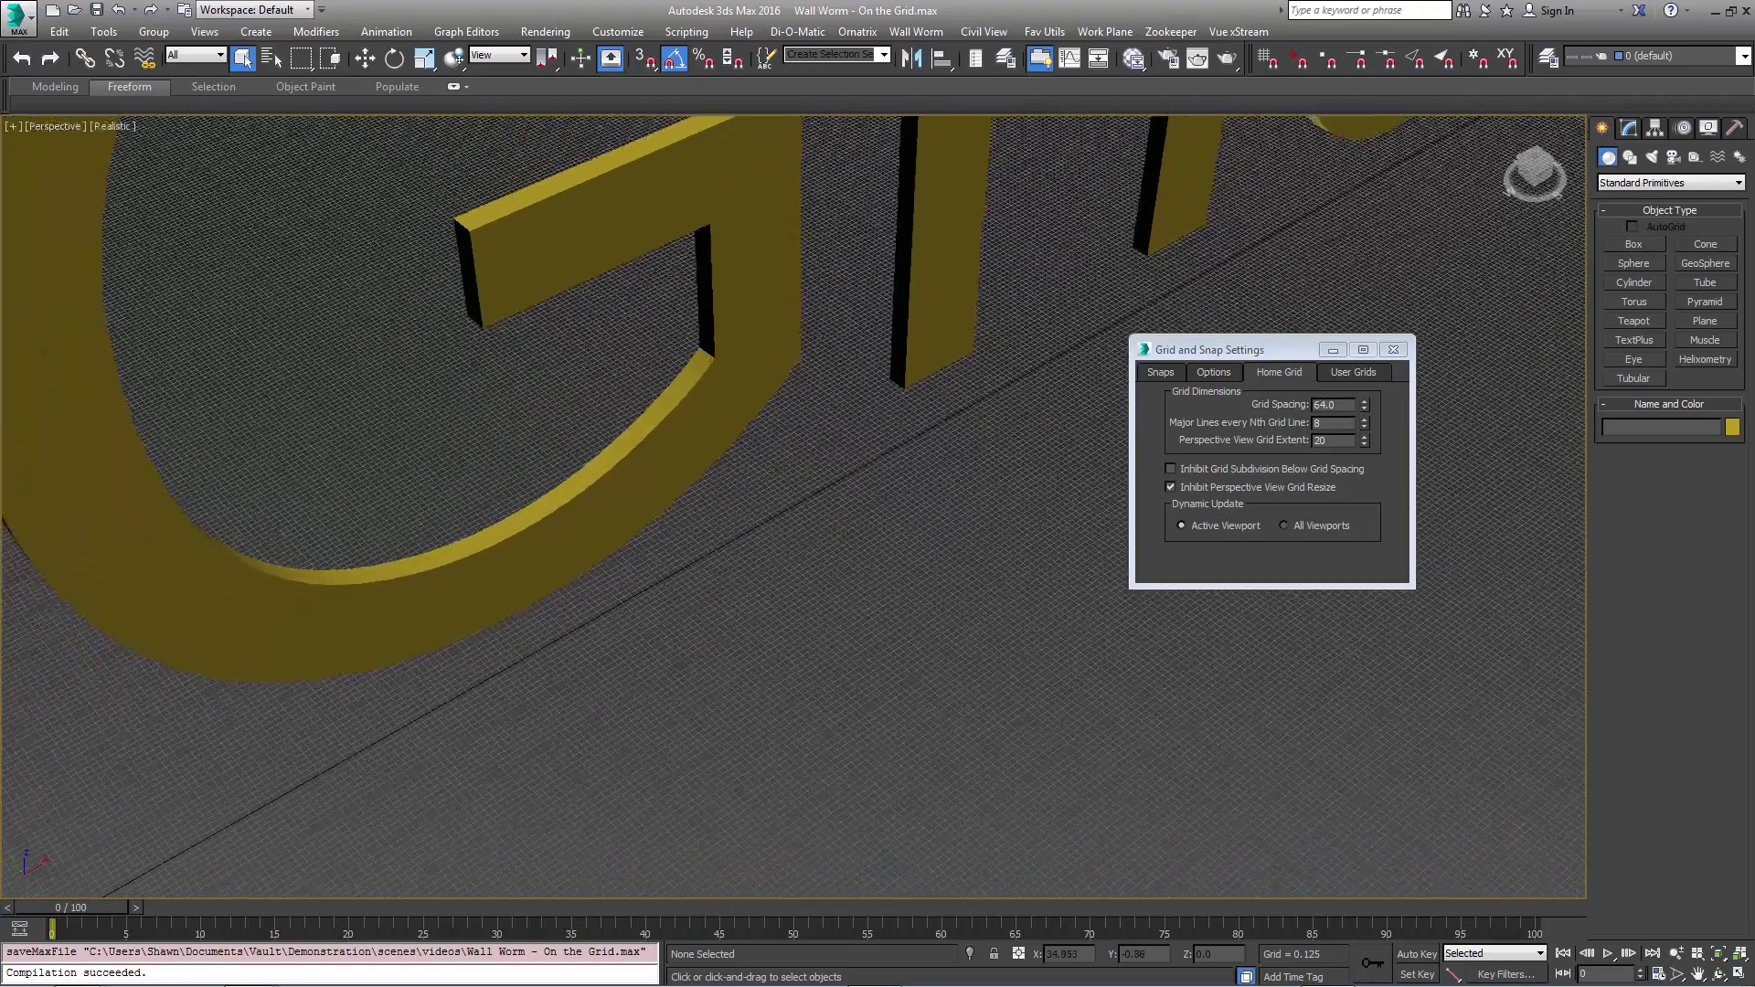
pyautogui.scroll(-3, 869, 535)
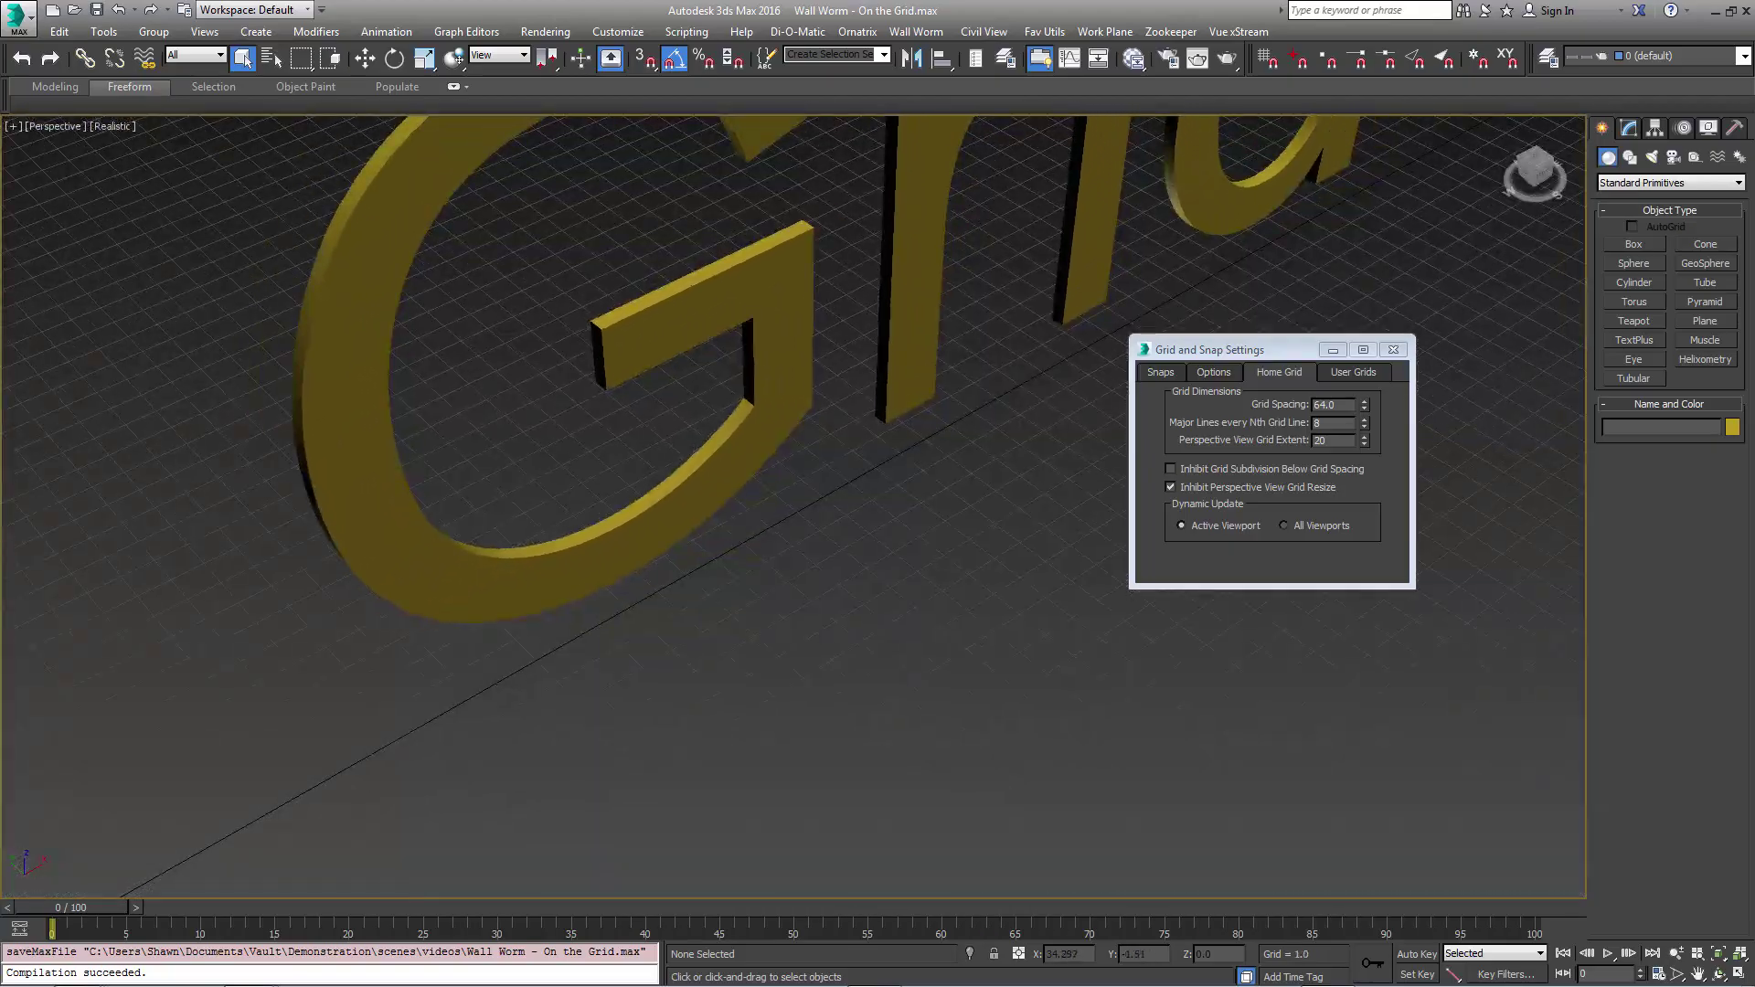
pyautogui.moveTo(878, 517); pyautogui.dragTo(756, 552, button='middle')
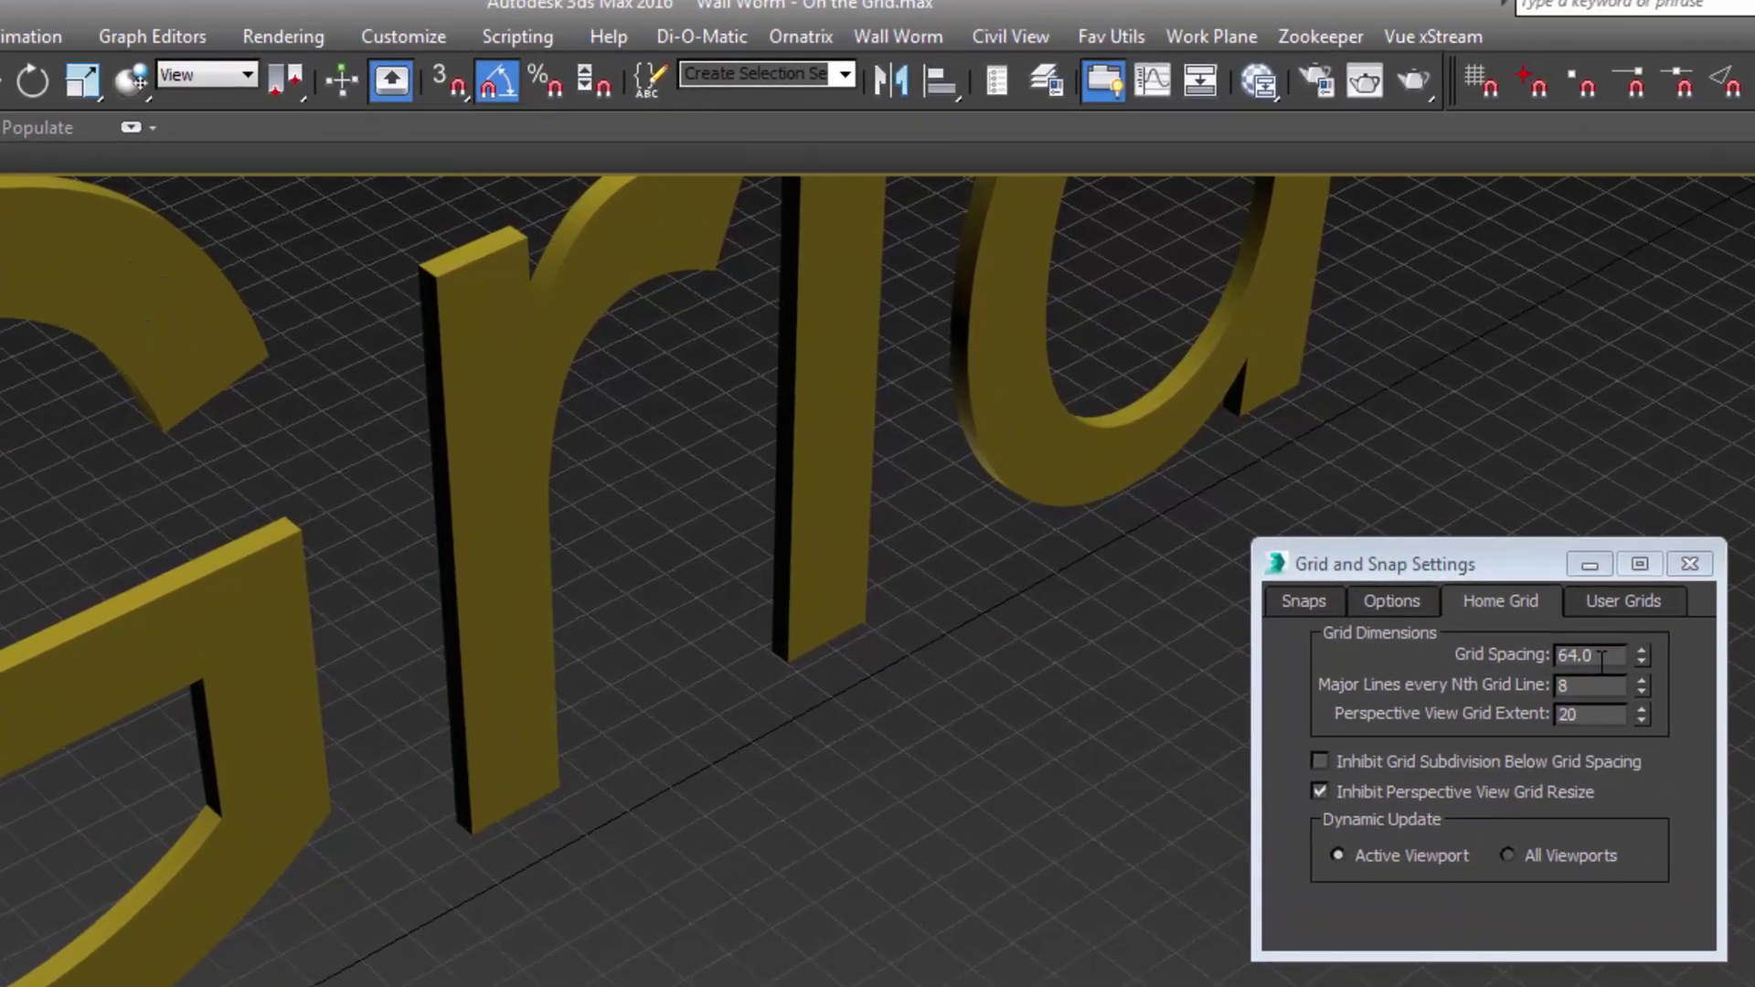
# - Set the home grid spacing to 1 and turn off Inhibit Perspective View Grid Resize
pyautogui.moveTo(1602, 658); pyautogui.dragTo(1501, 660)
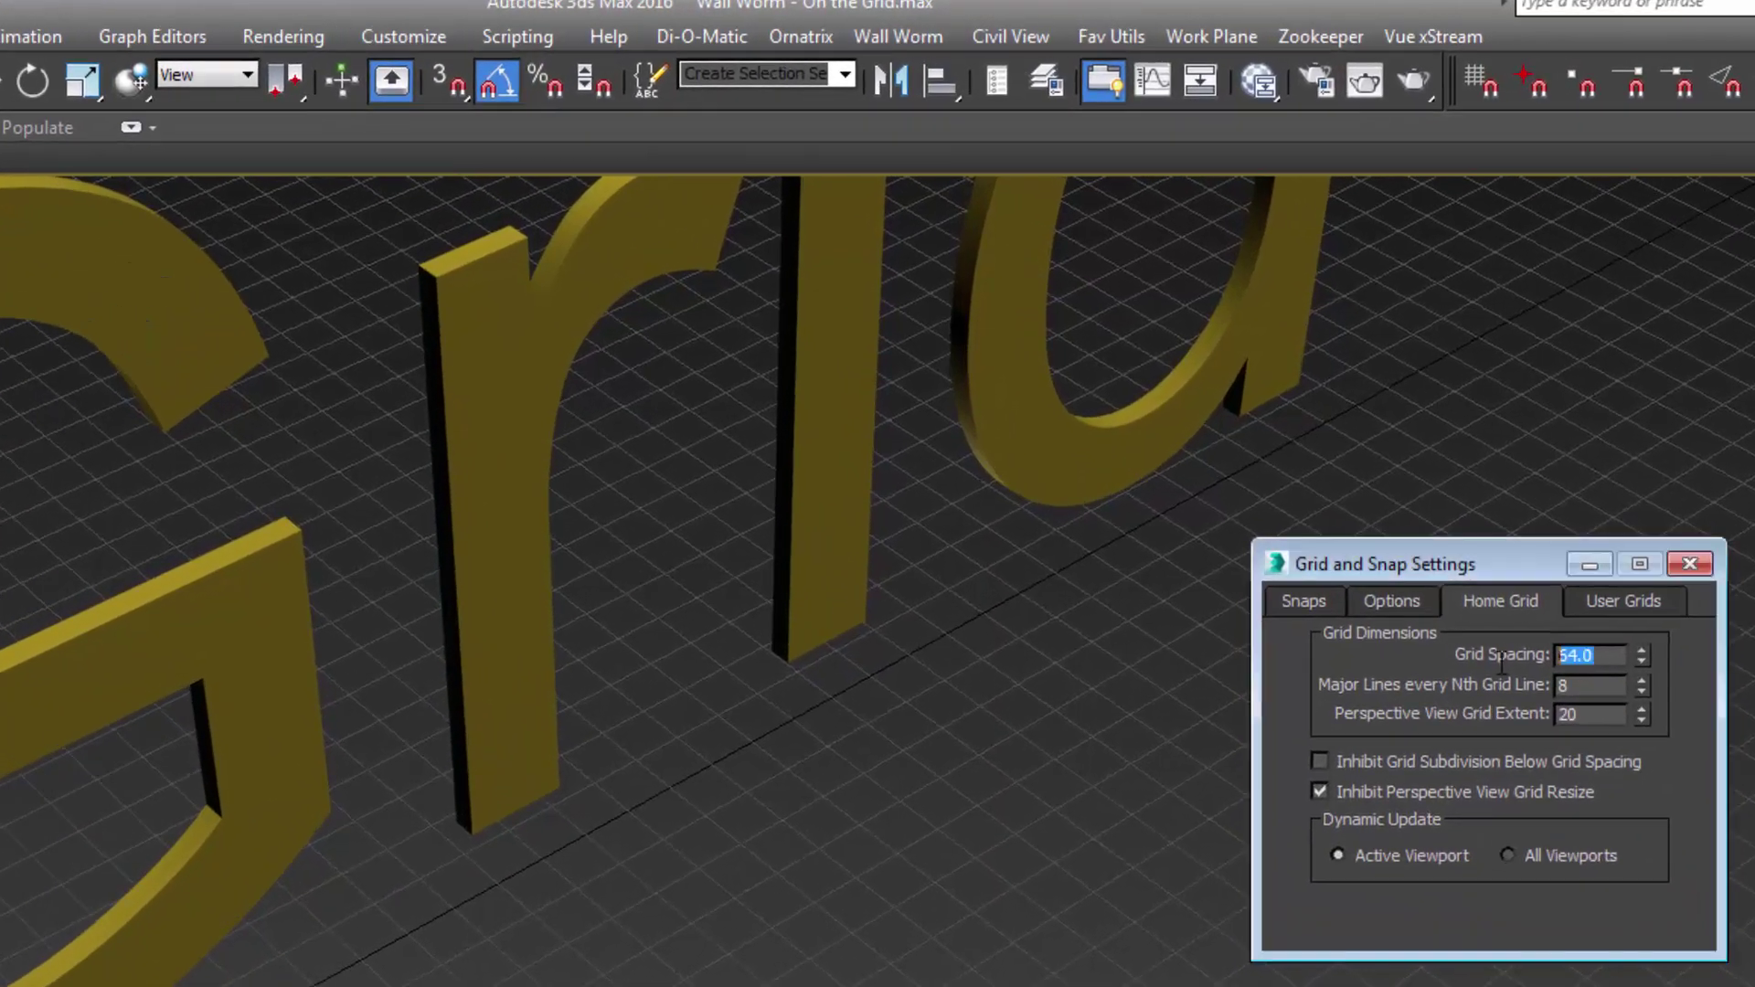
pyautogui.write('1')
pyautogui.press('Tab')
pyautogui.click(1445, 790)
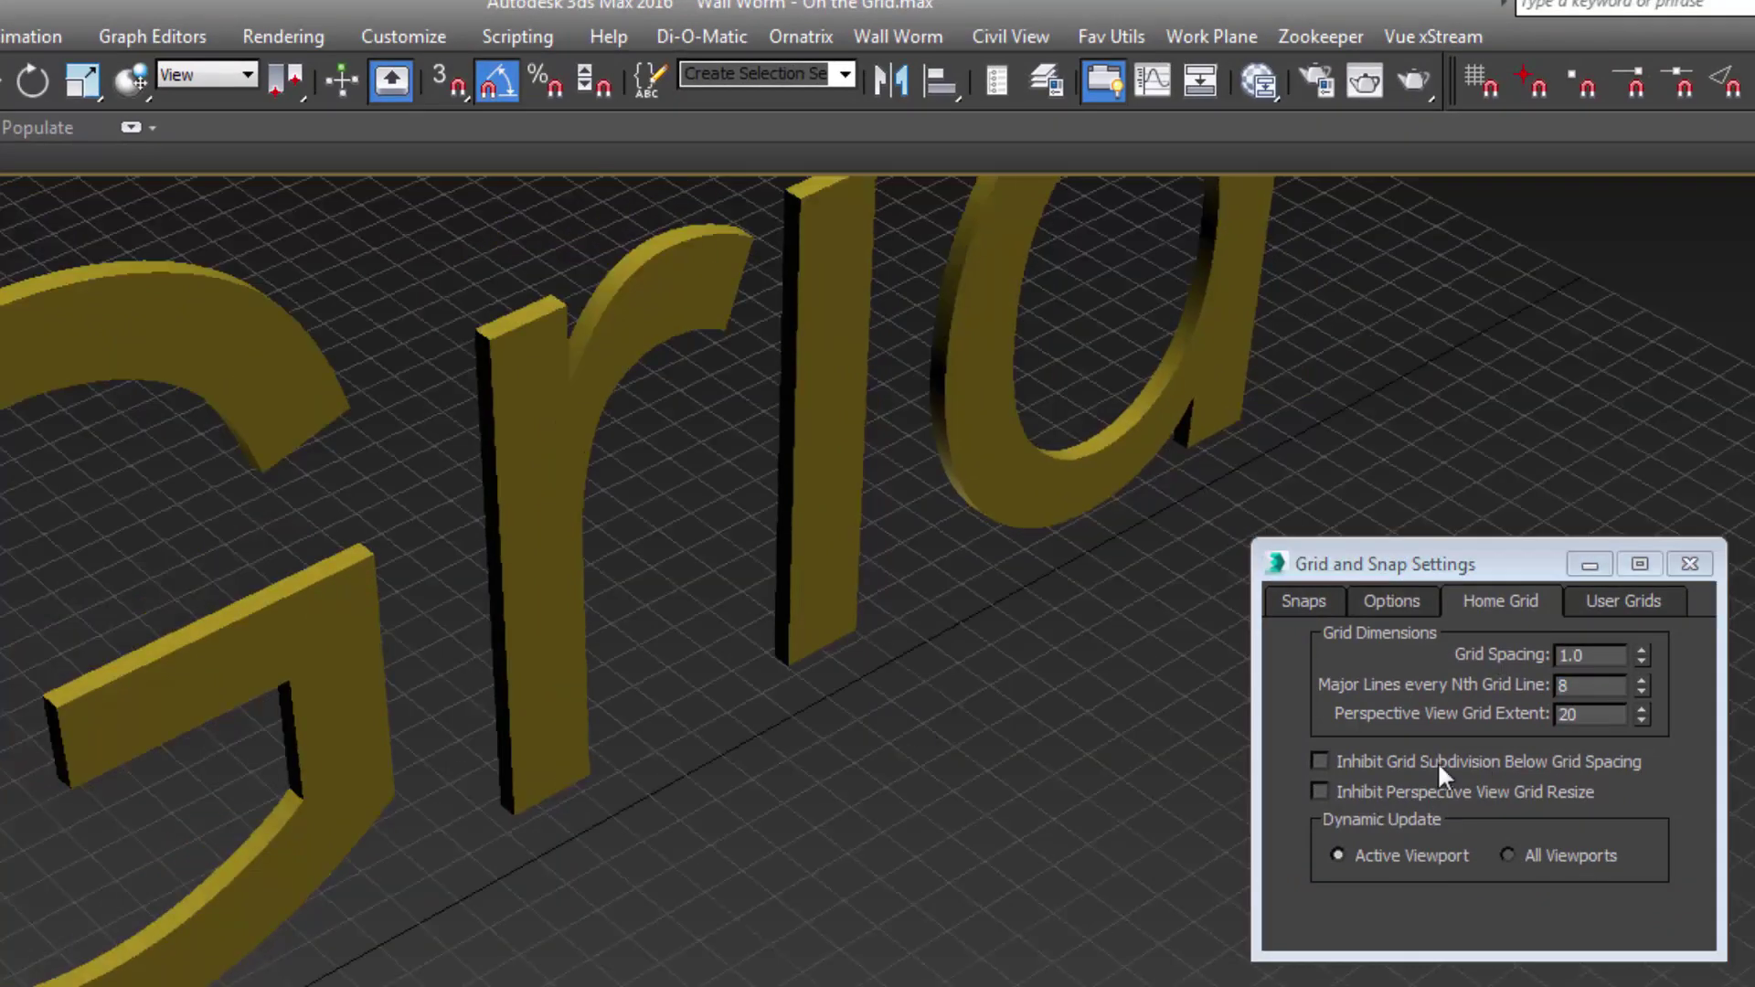
# - Turn Inhibit Grid Subdivision Below Grid Spacing back on and check the grid from near and far
pyautogui.click(1318, 761)
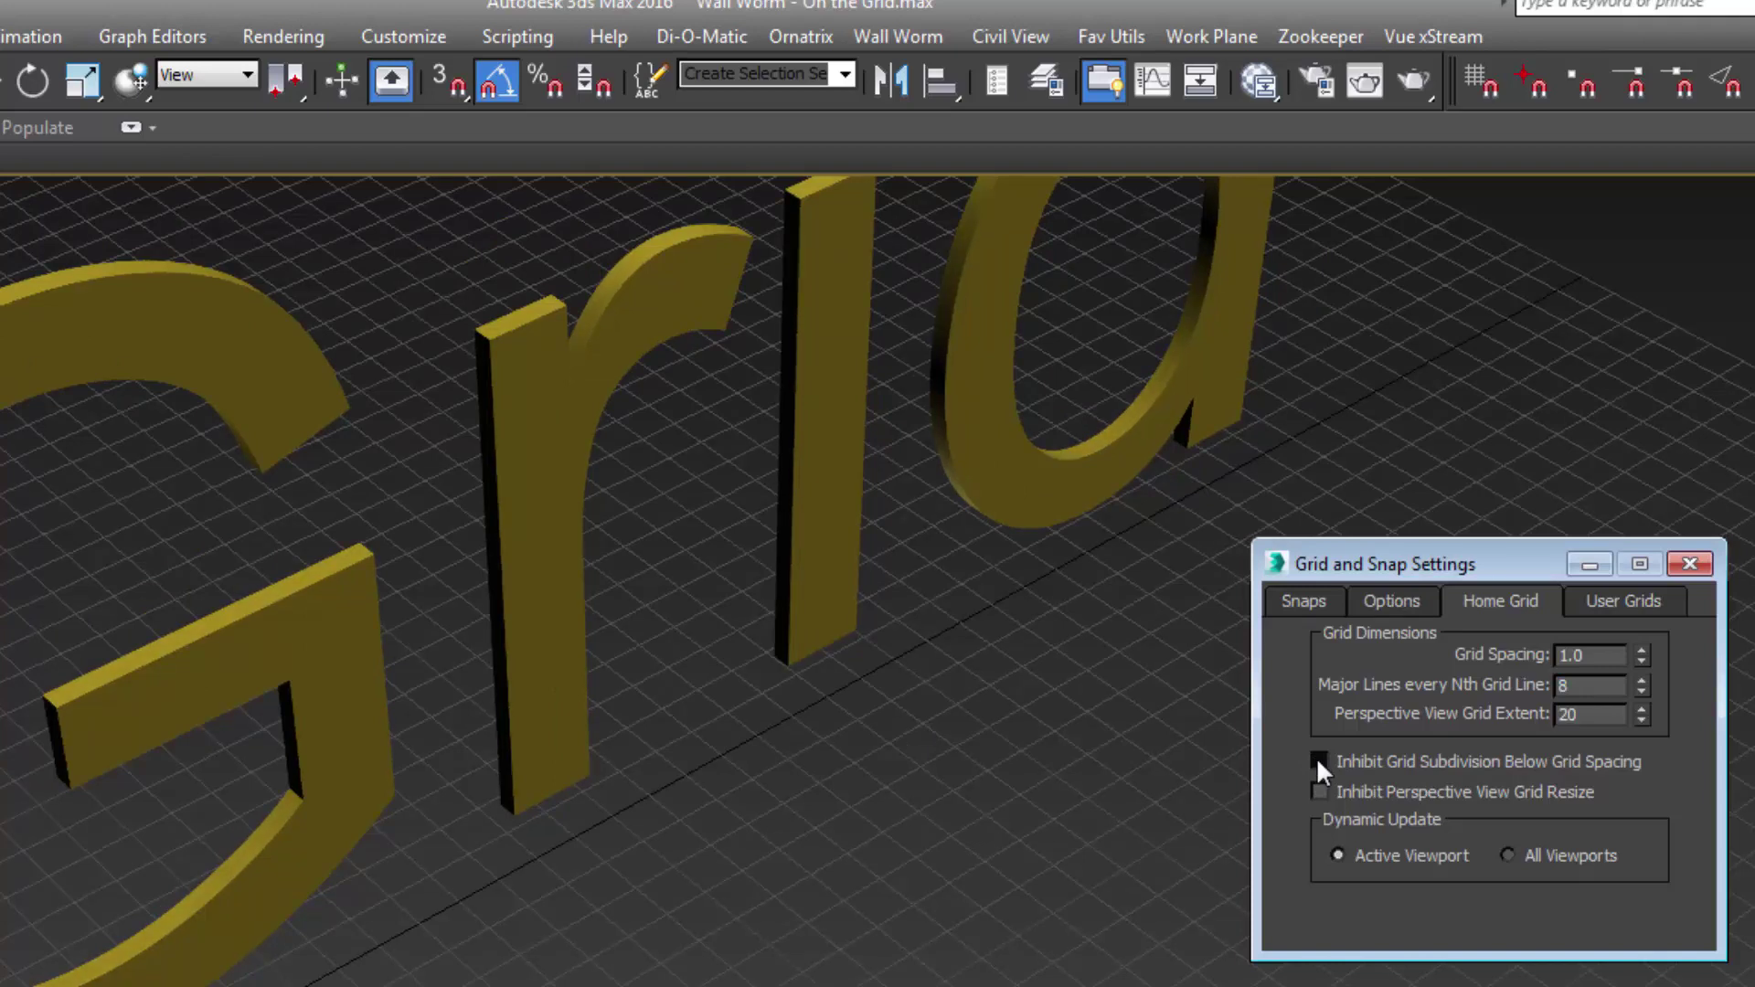
pyautogui.scroll(-2, 865, 684)
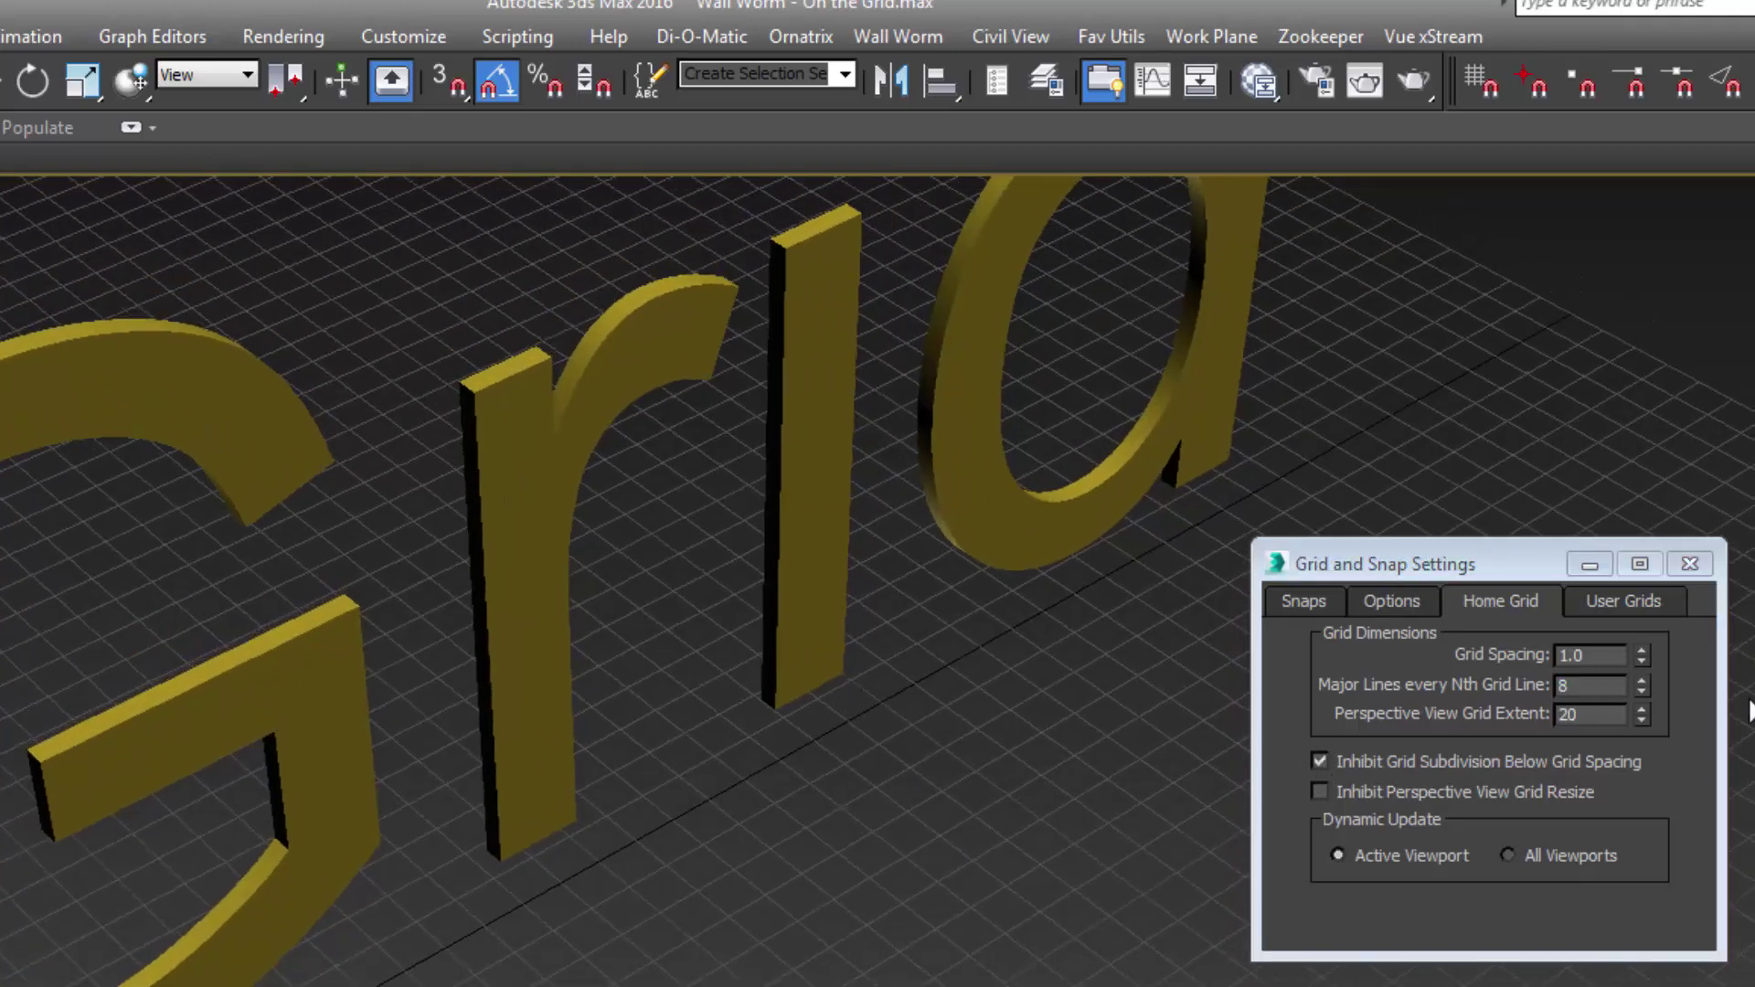
pyautogui.scroll(5, 739, 800)
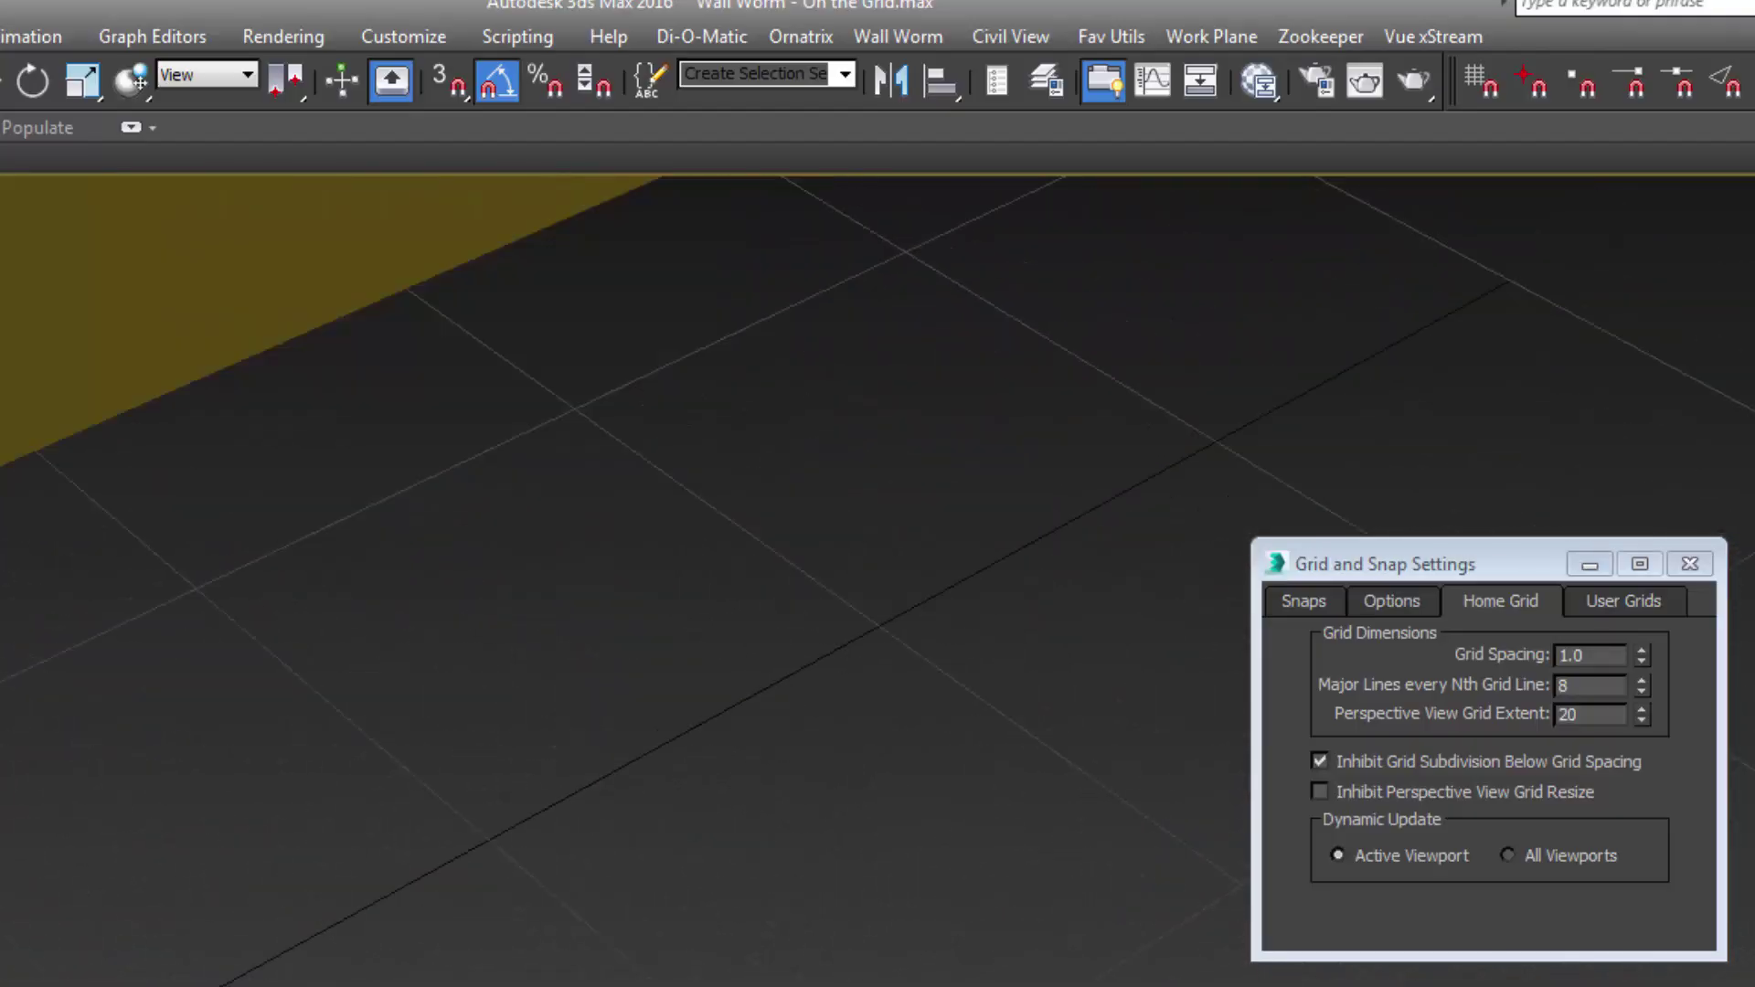
pyautogui.scroll(-10, 878, 581)
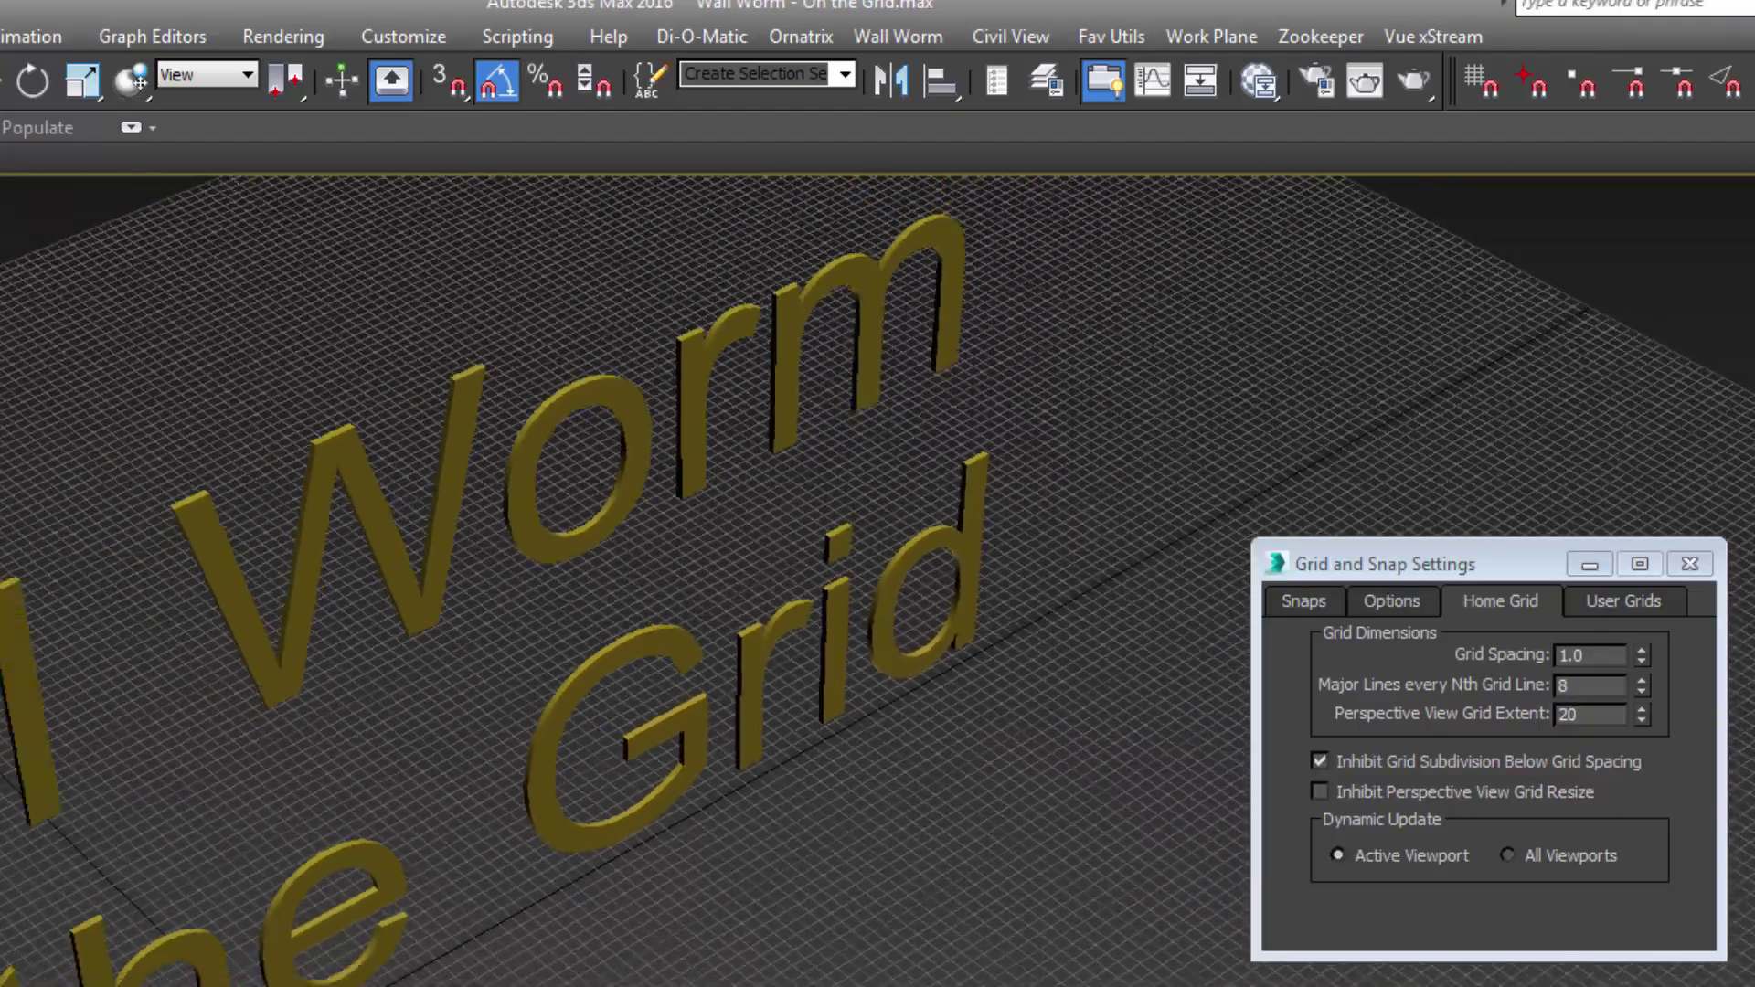
pyautogui.scroll(-3, 878, 581)
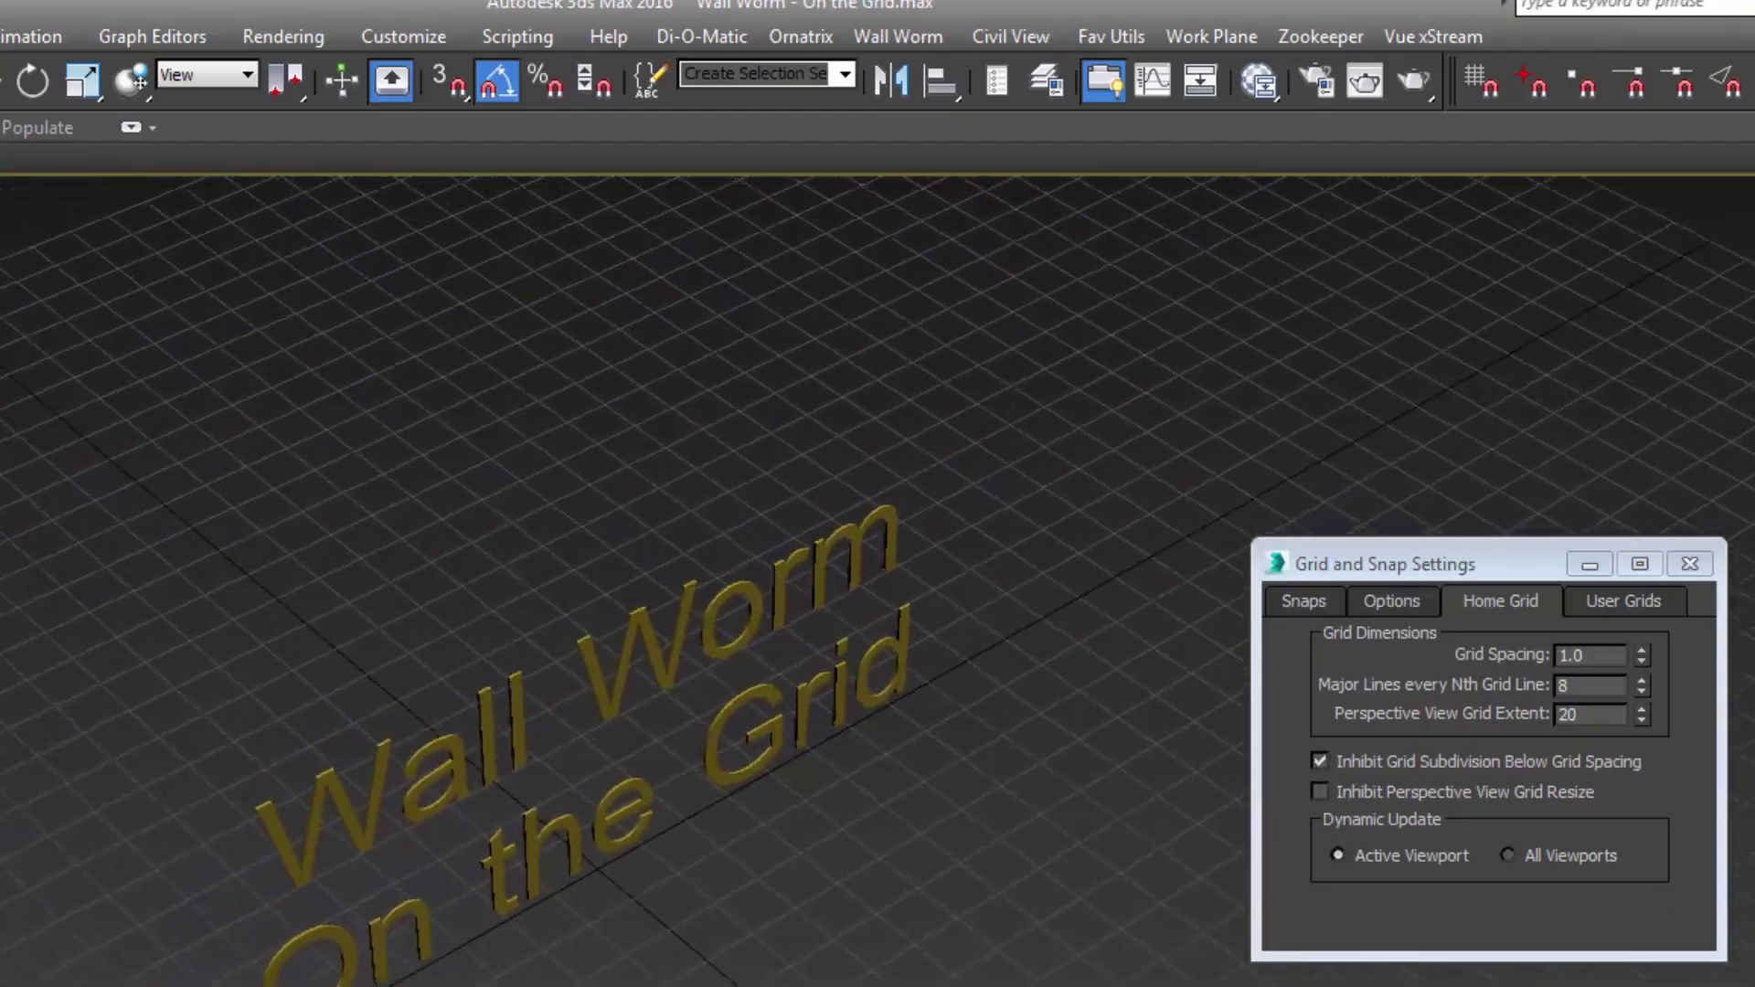
# - Examine how the grid lines around the word Grid adapt to different view distances with a spacing of 1
pyautogui.scroll(3, 878, 582)
pyautogui.scroll(-2, 878, 582)
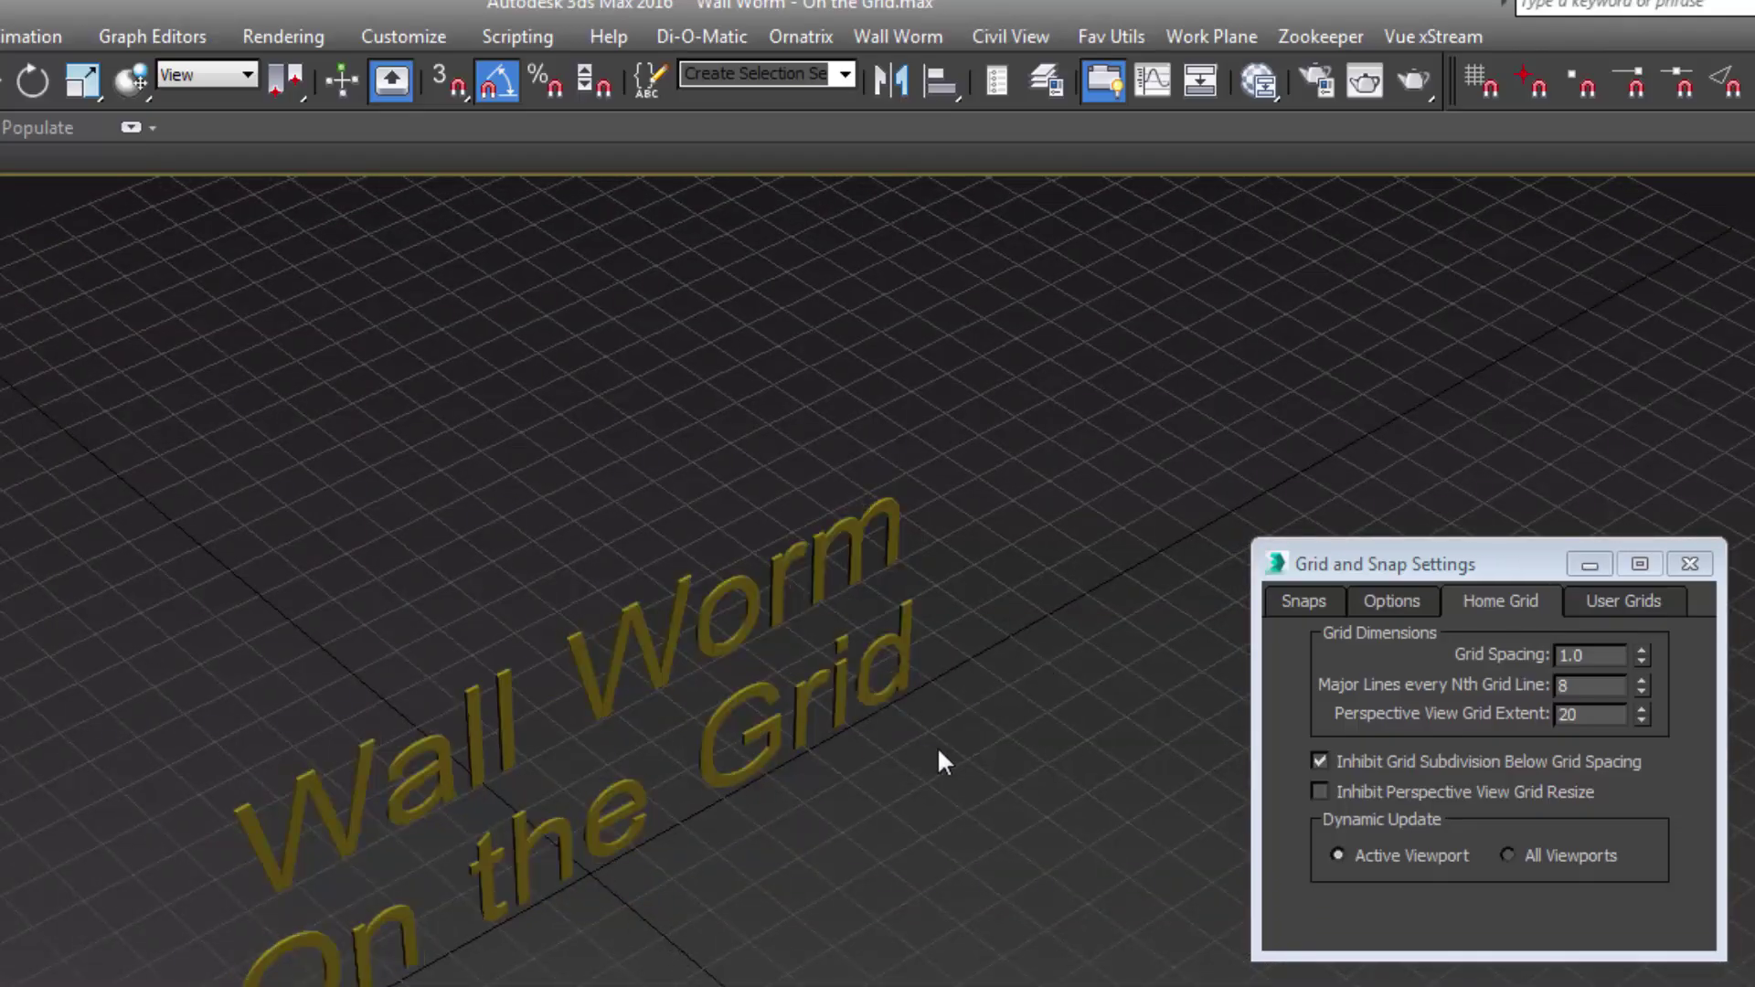
pyautogui.scroll(2, 990, 809)
pyautogui.scroll(5, 737, 673)
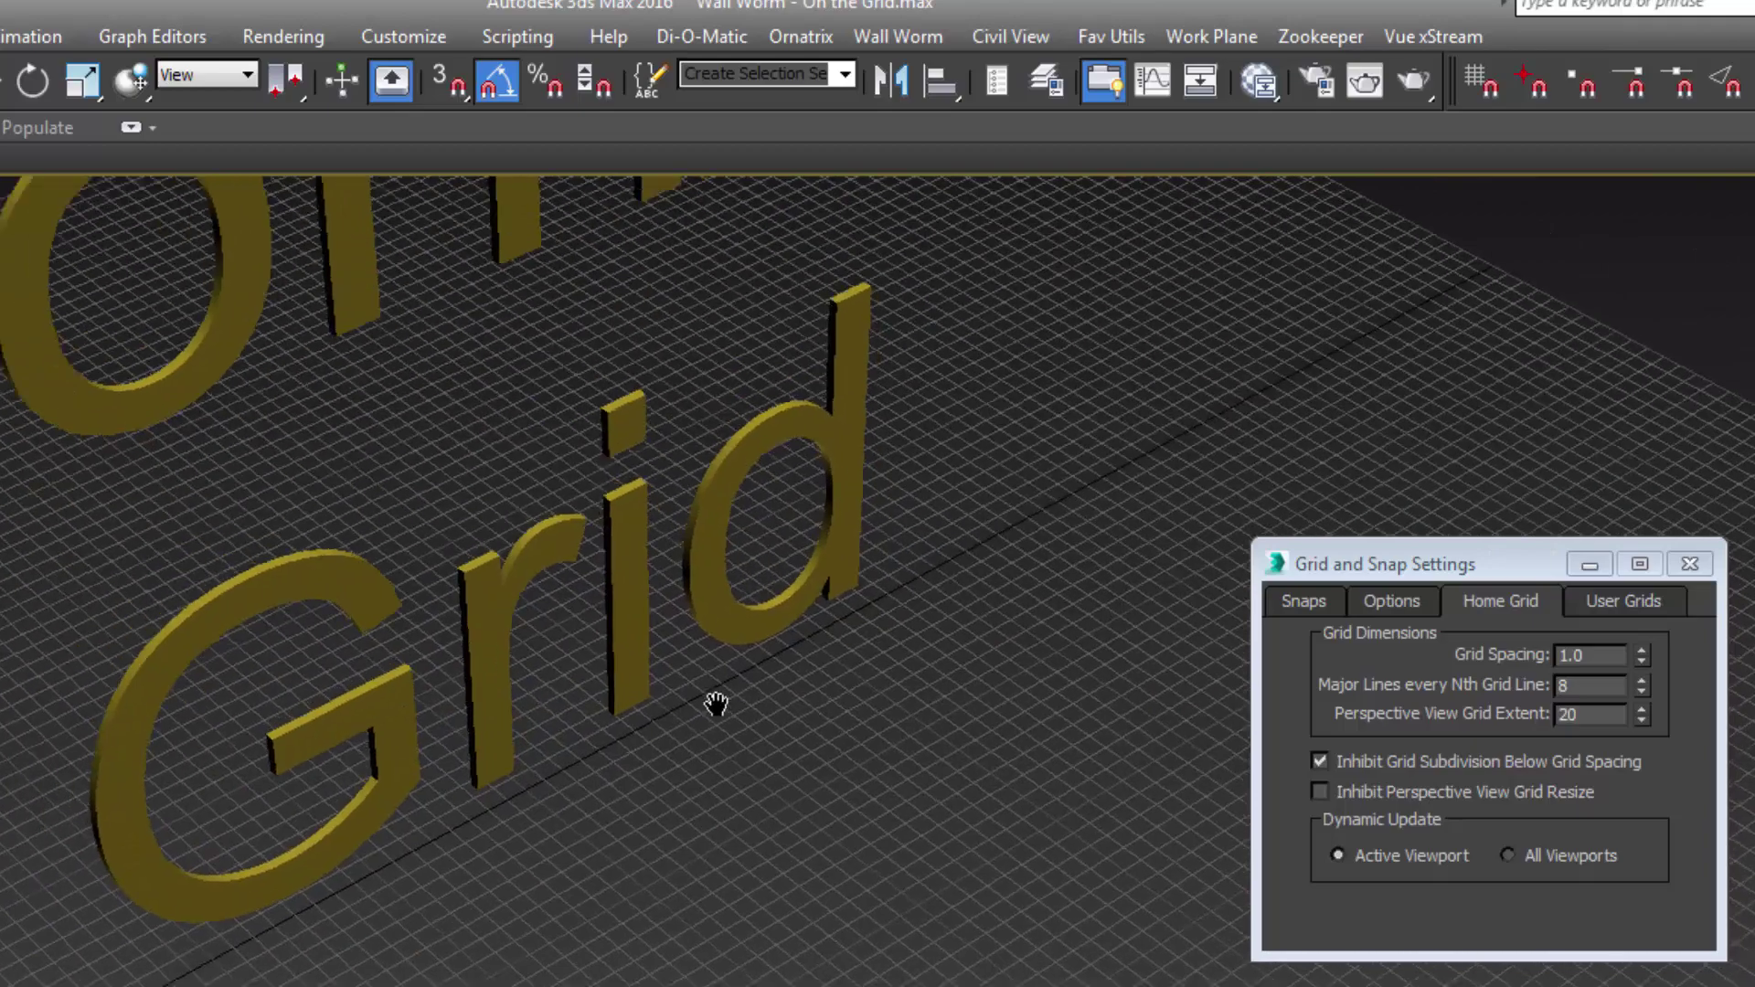
pyautogui.scroll(6, 772, 907)
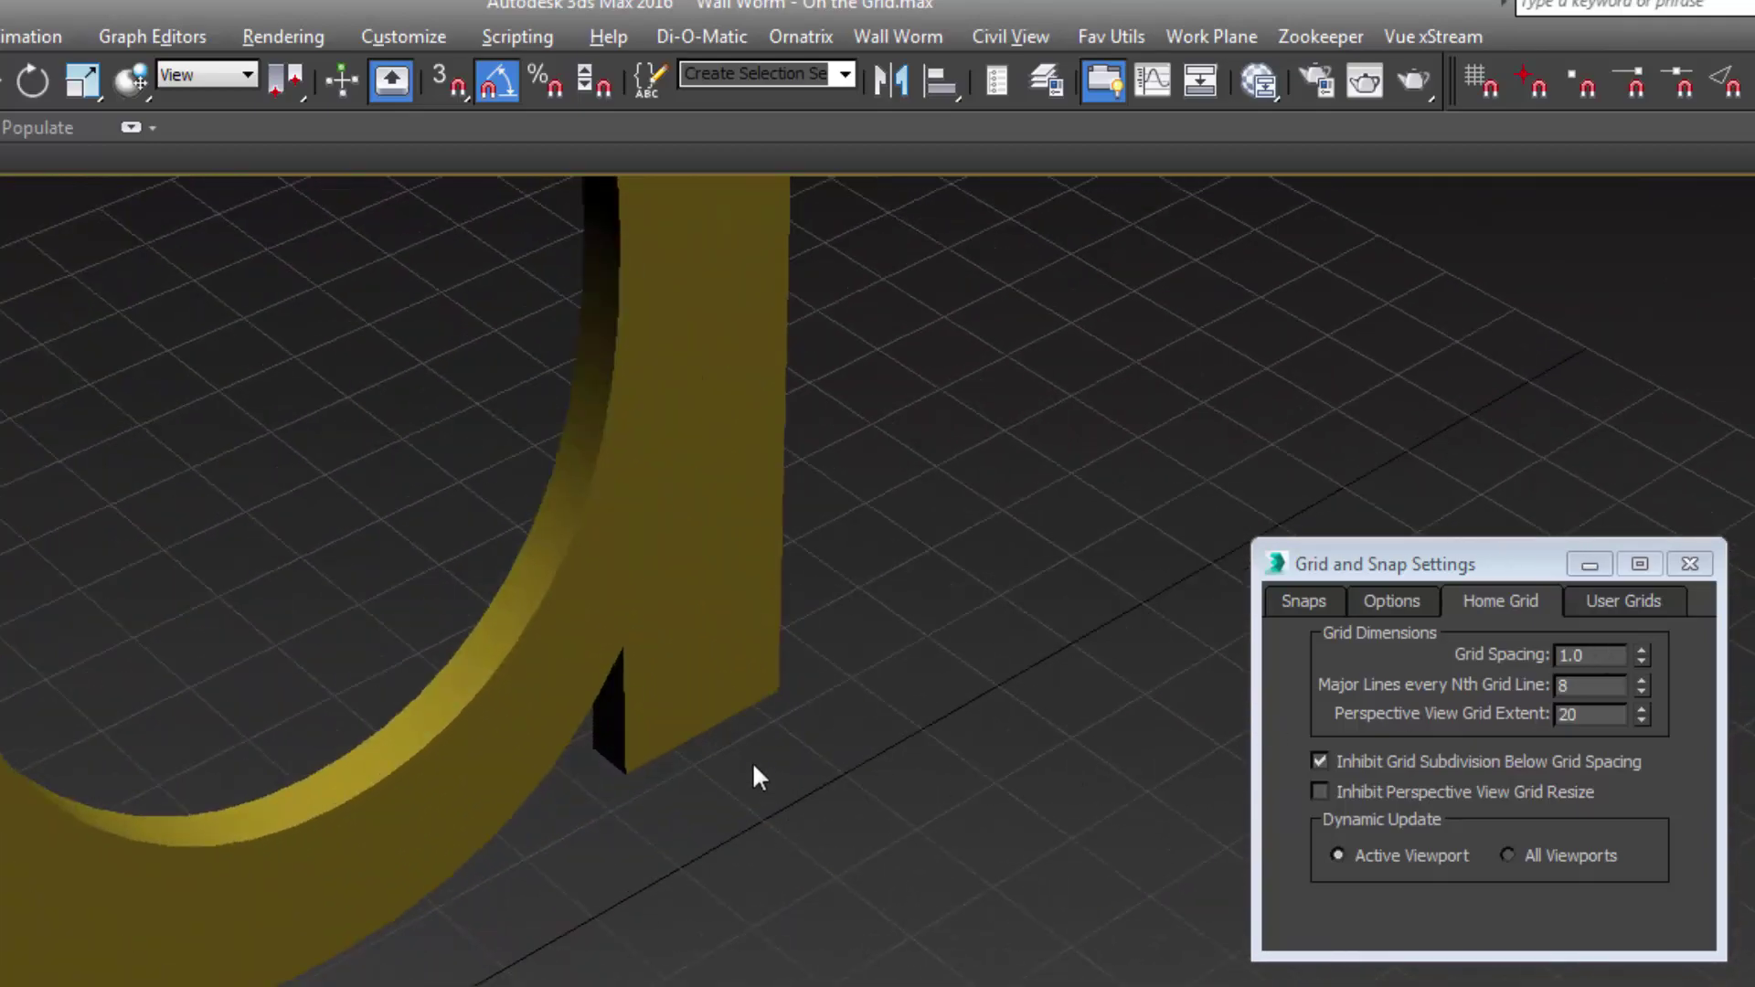
pyautogui.scroll(-2, 756, 775)
pyautogui.scroll(-3, 759, 823)
pyautogui.scroll(2, 695, 713)
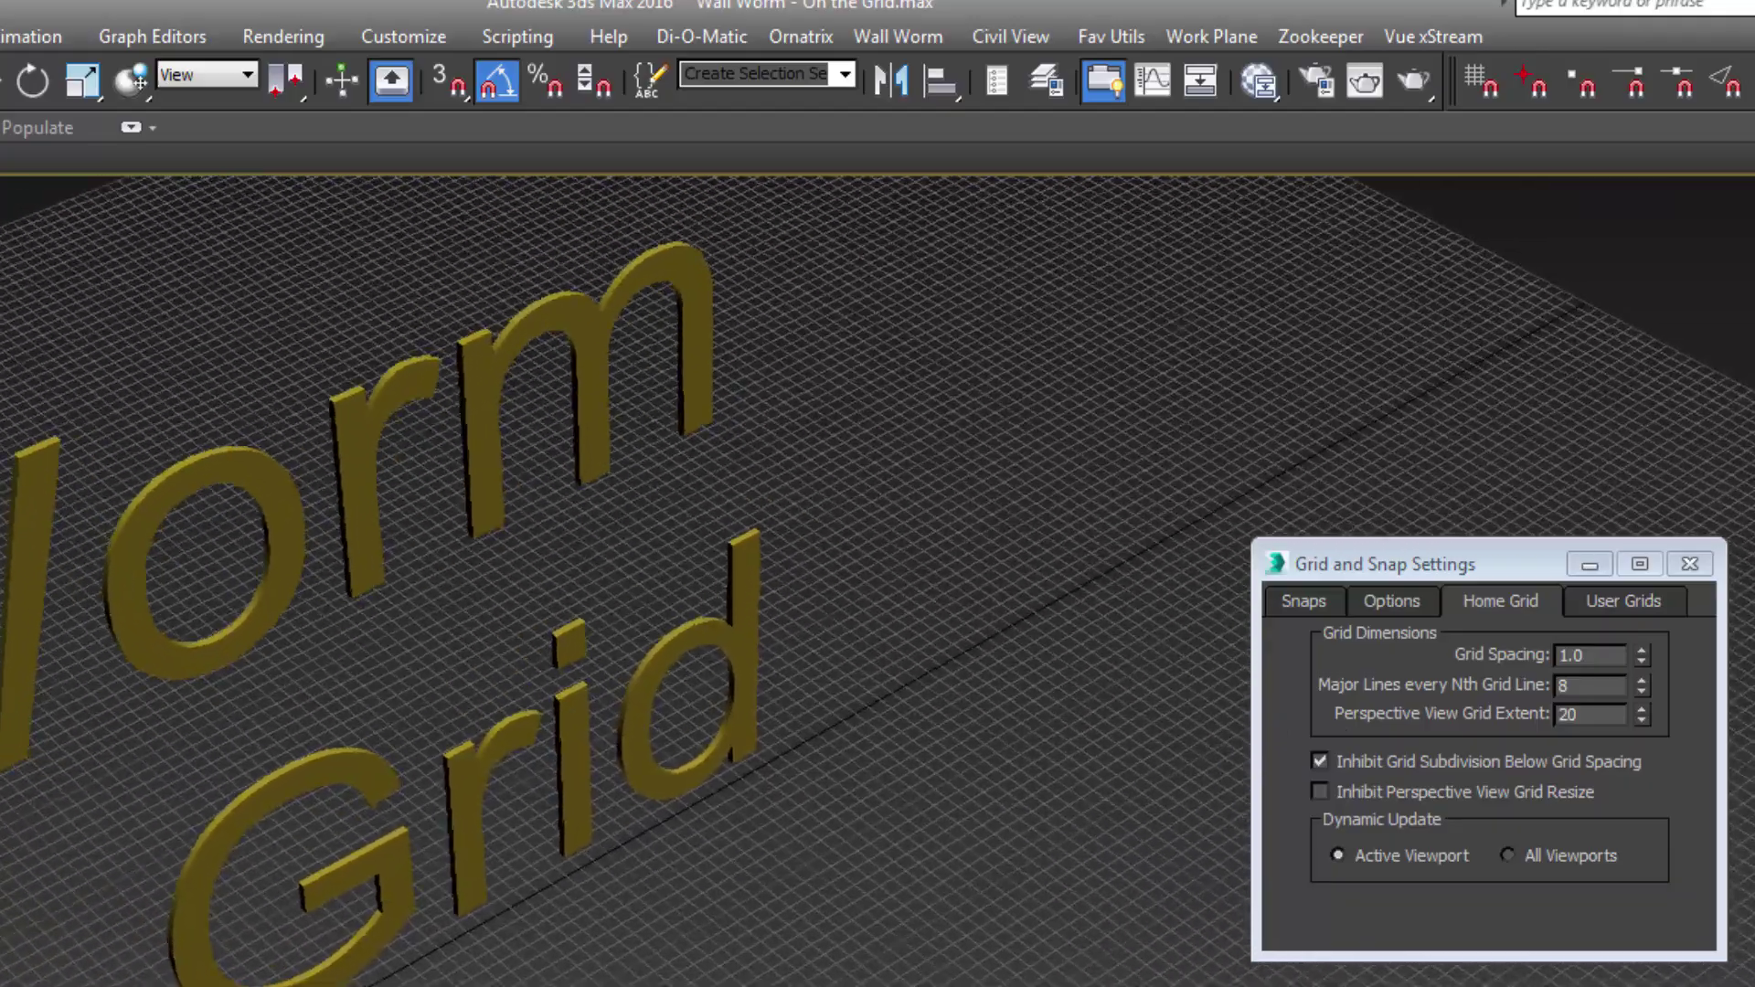
pyautogui.scroll(-3, 878, 581)
pyautogui.scroll(3, 877, 581)
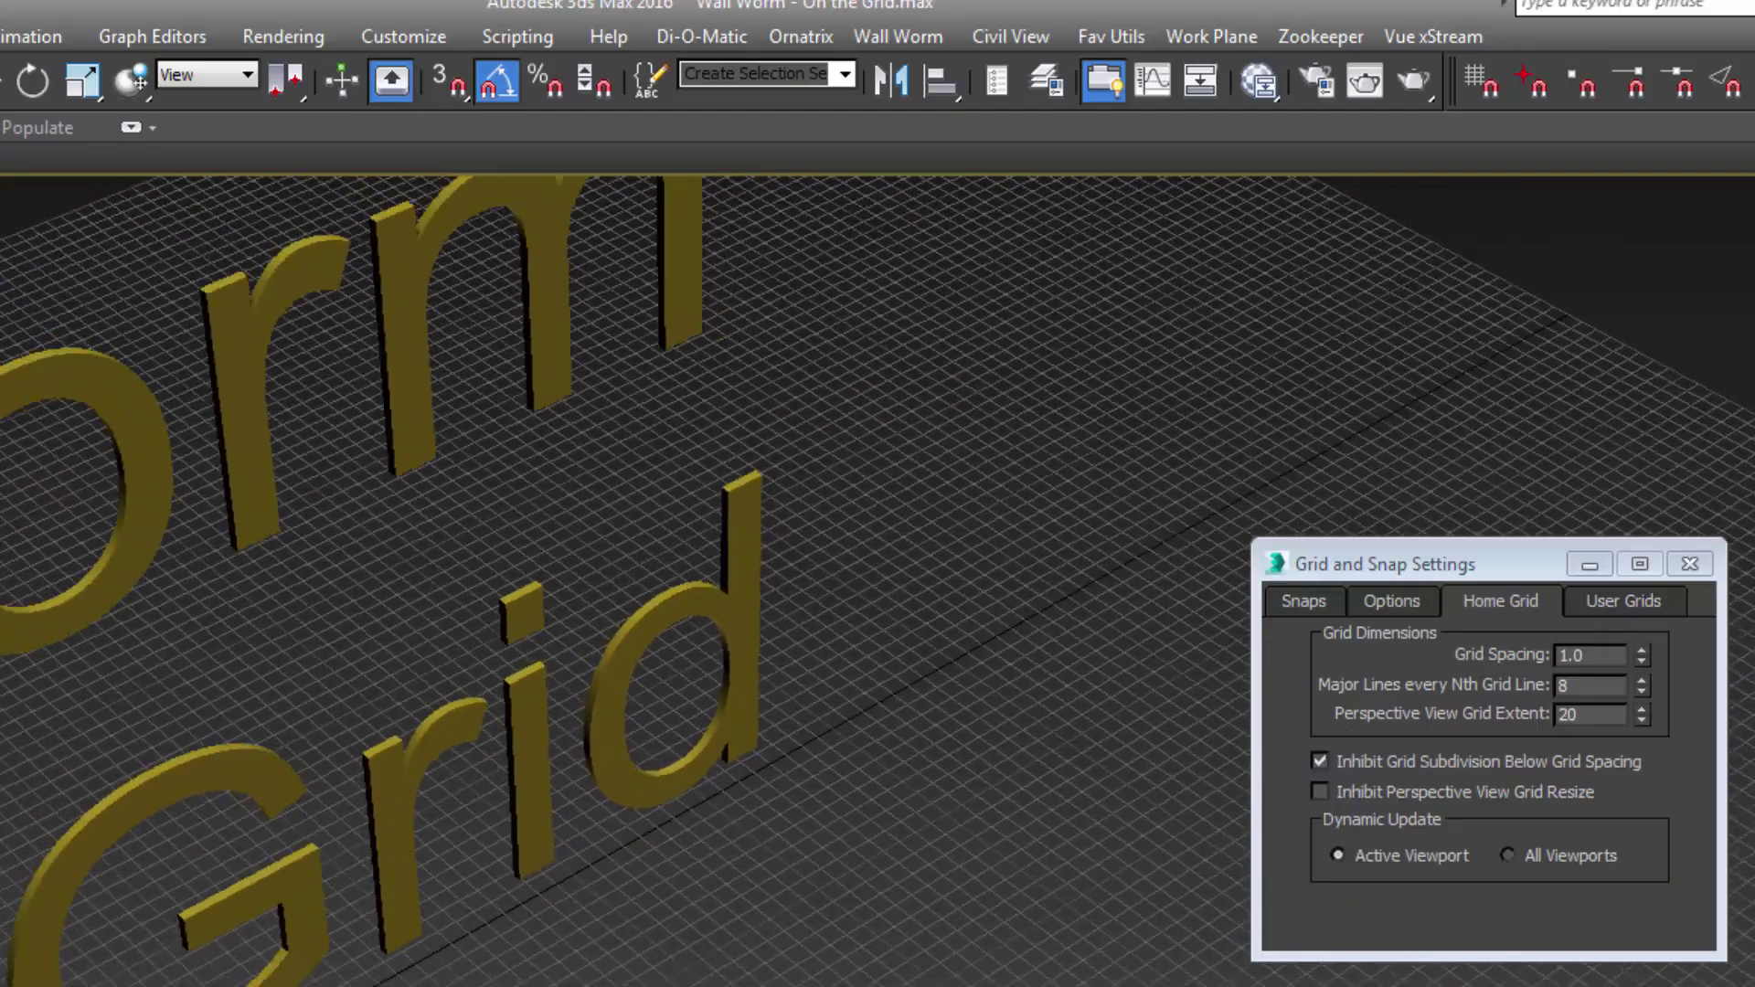
pyautogui.scroll(4, 823, 549)
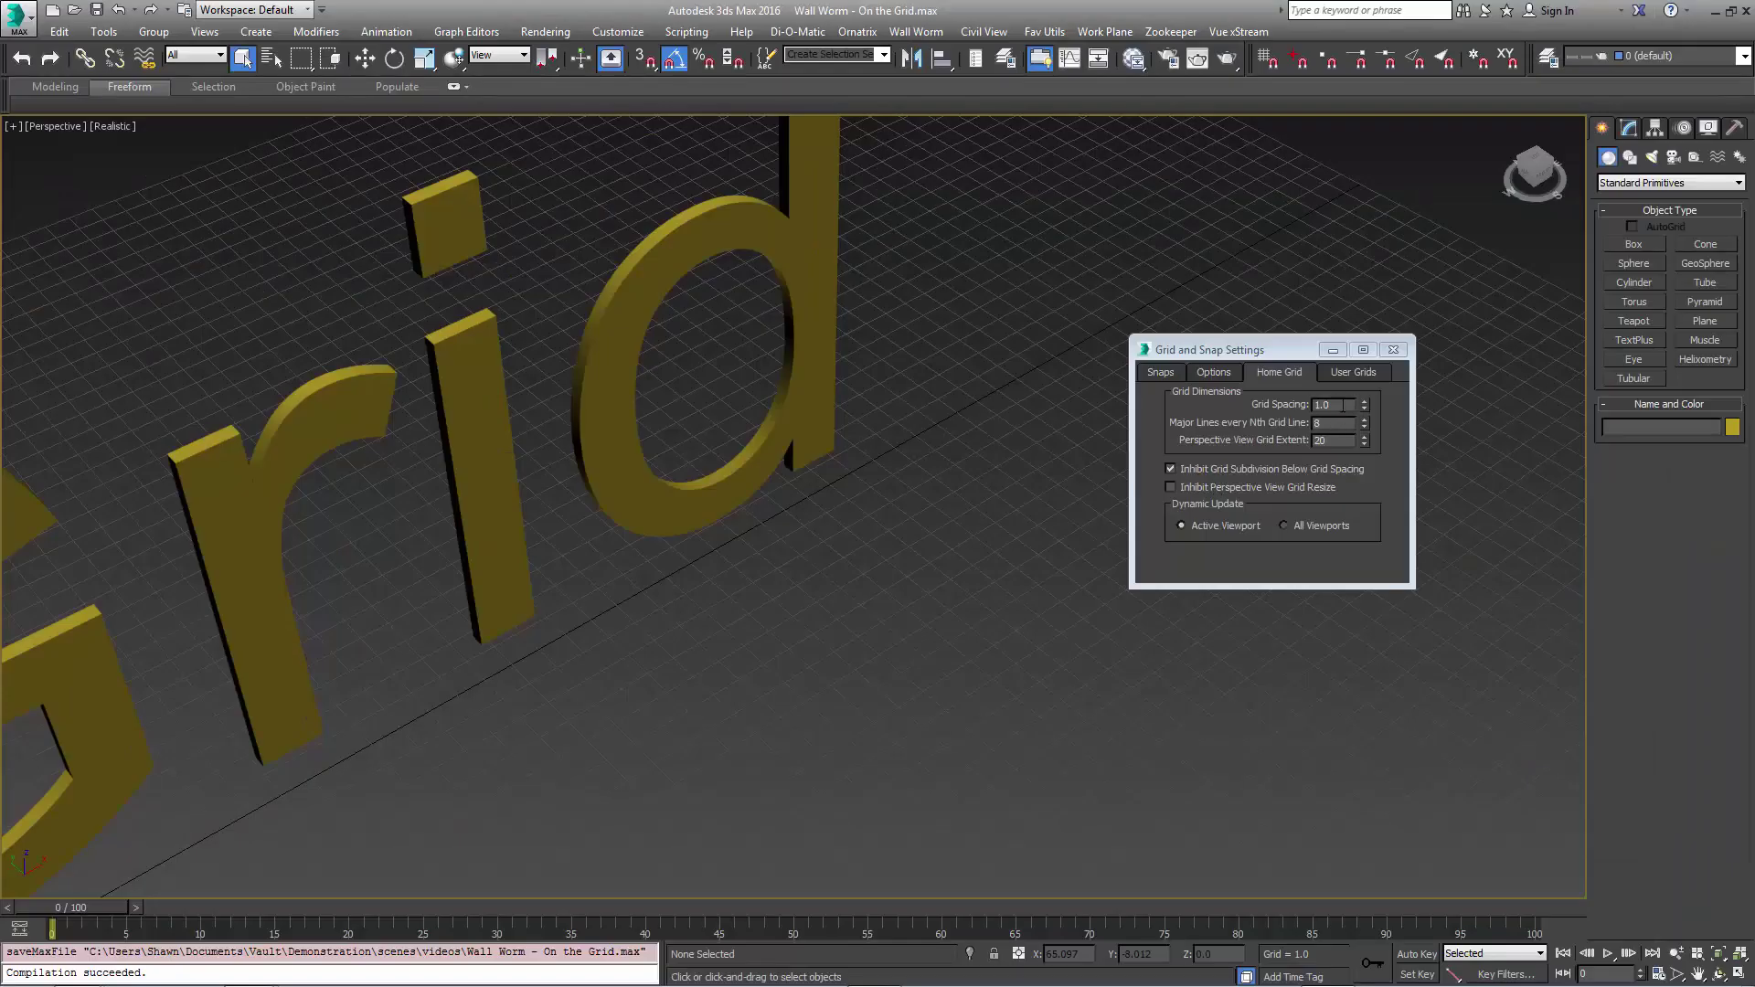
# - Set the home grid spacing to 64 with Inhibit Perspective View Grid Resize turned back on, and close the grid settings
pyautogui.click(1280, 405)
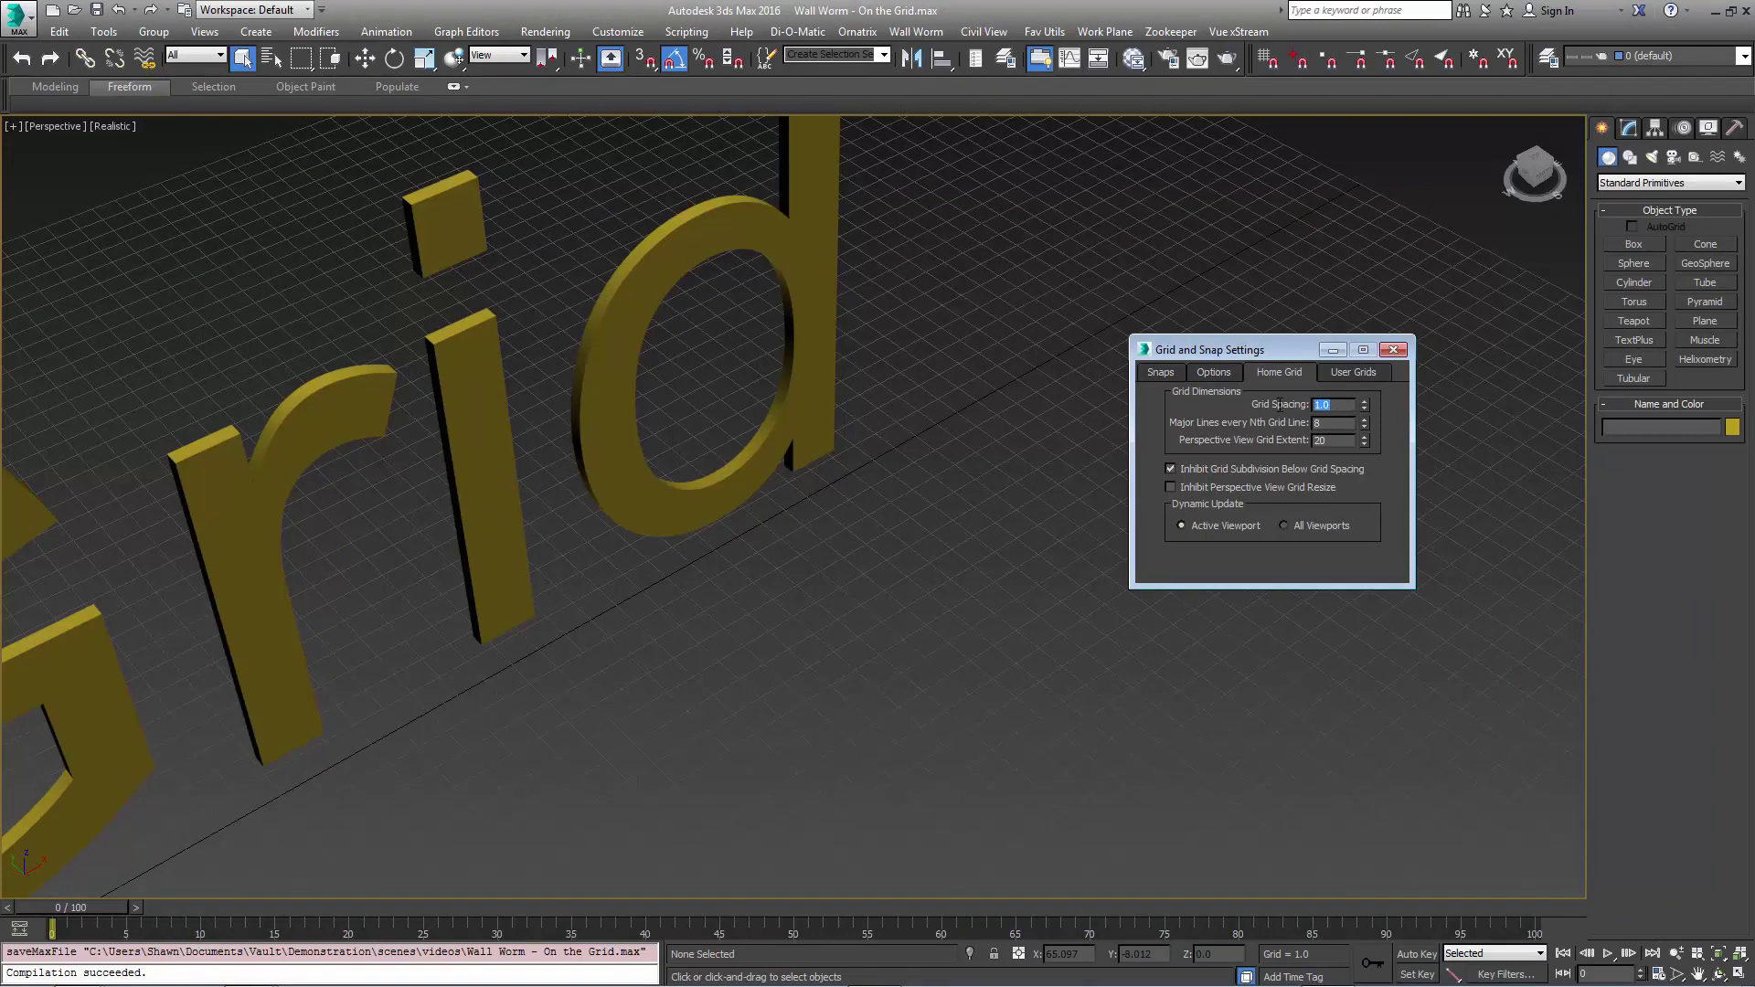
pyautogui.write('64')
pyautogui.click(1200, 486)
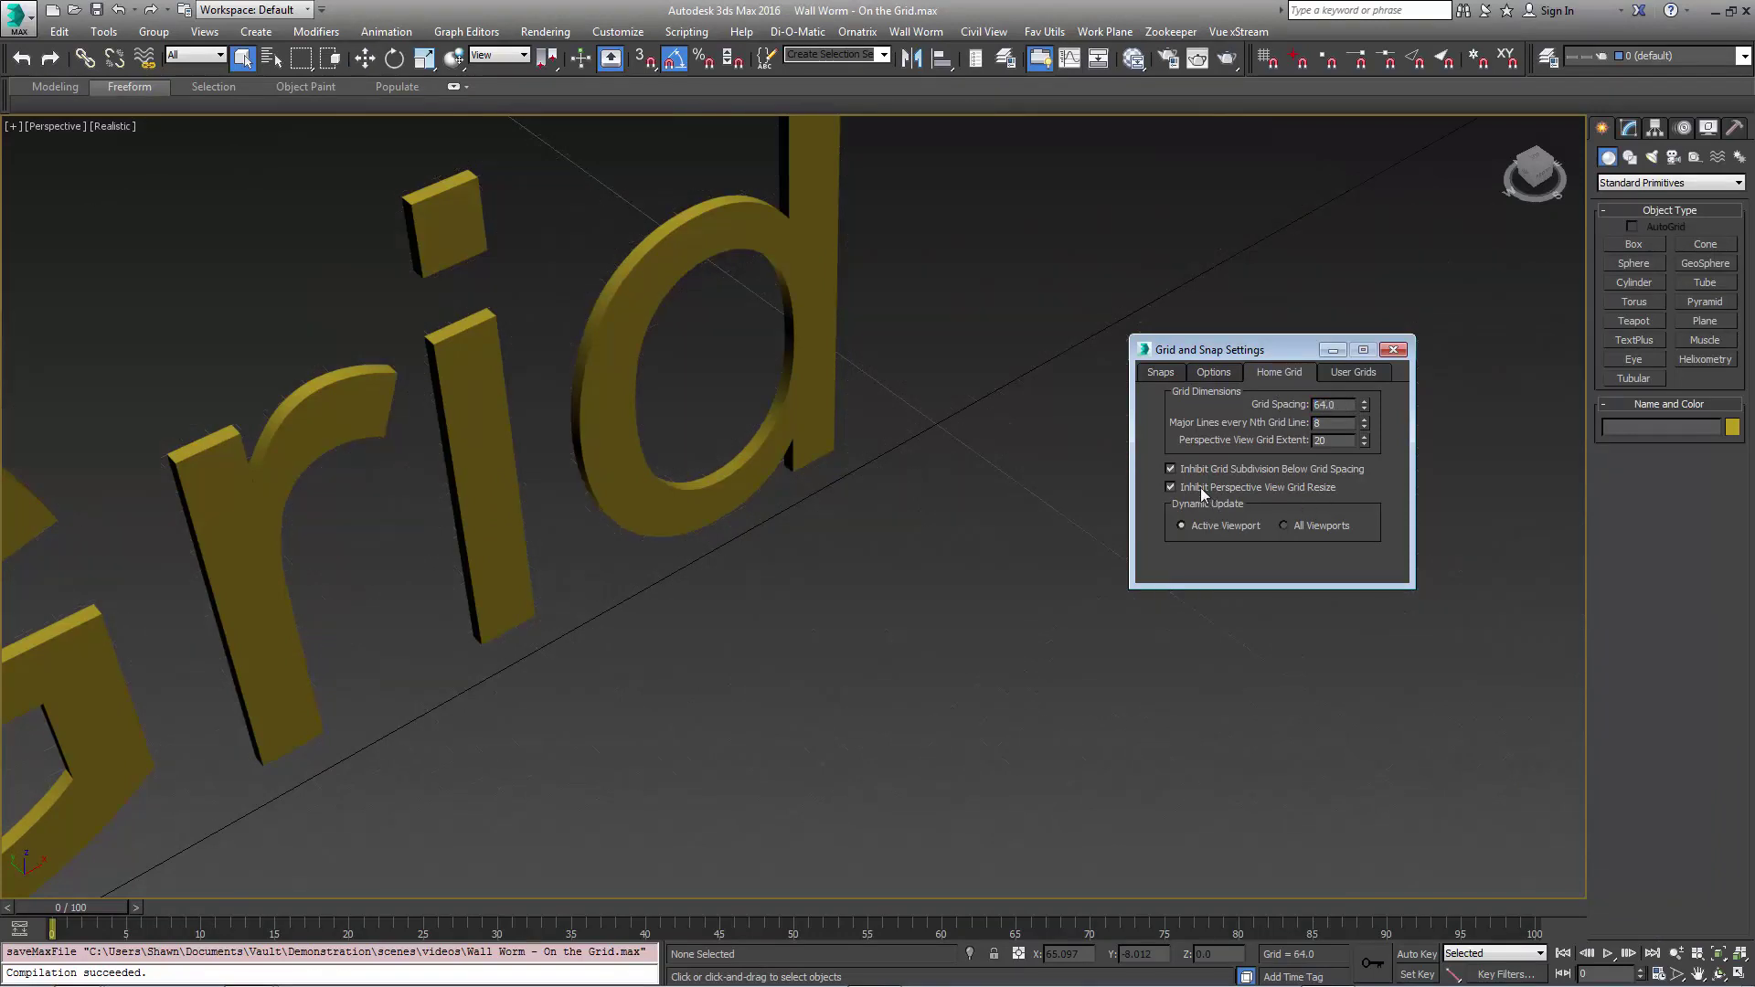
pyautogui.click(1394, 350)
pyautogui.scroll(-8, 1015, 372)
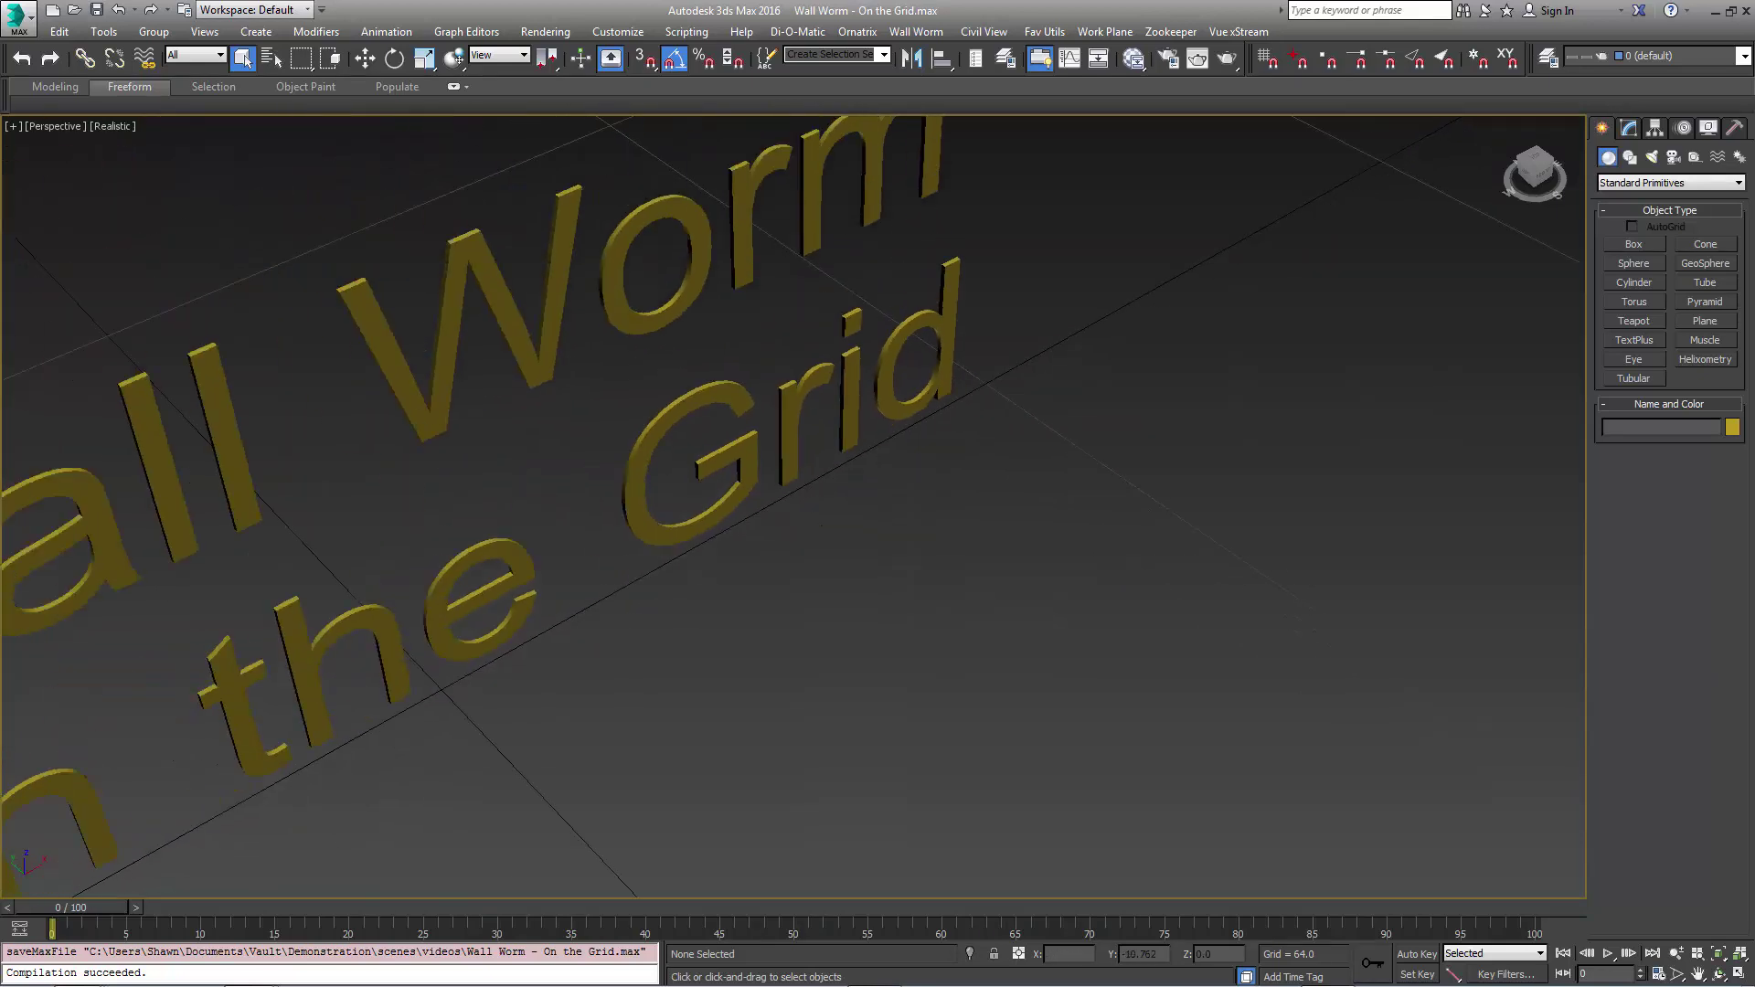
pyautogui.scroll(4, 1027, 494)
pyautogui.scroll(-2, 846, 540)
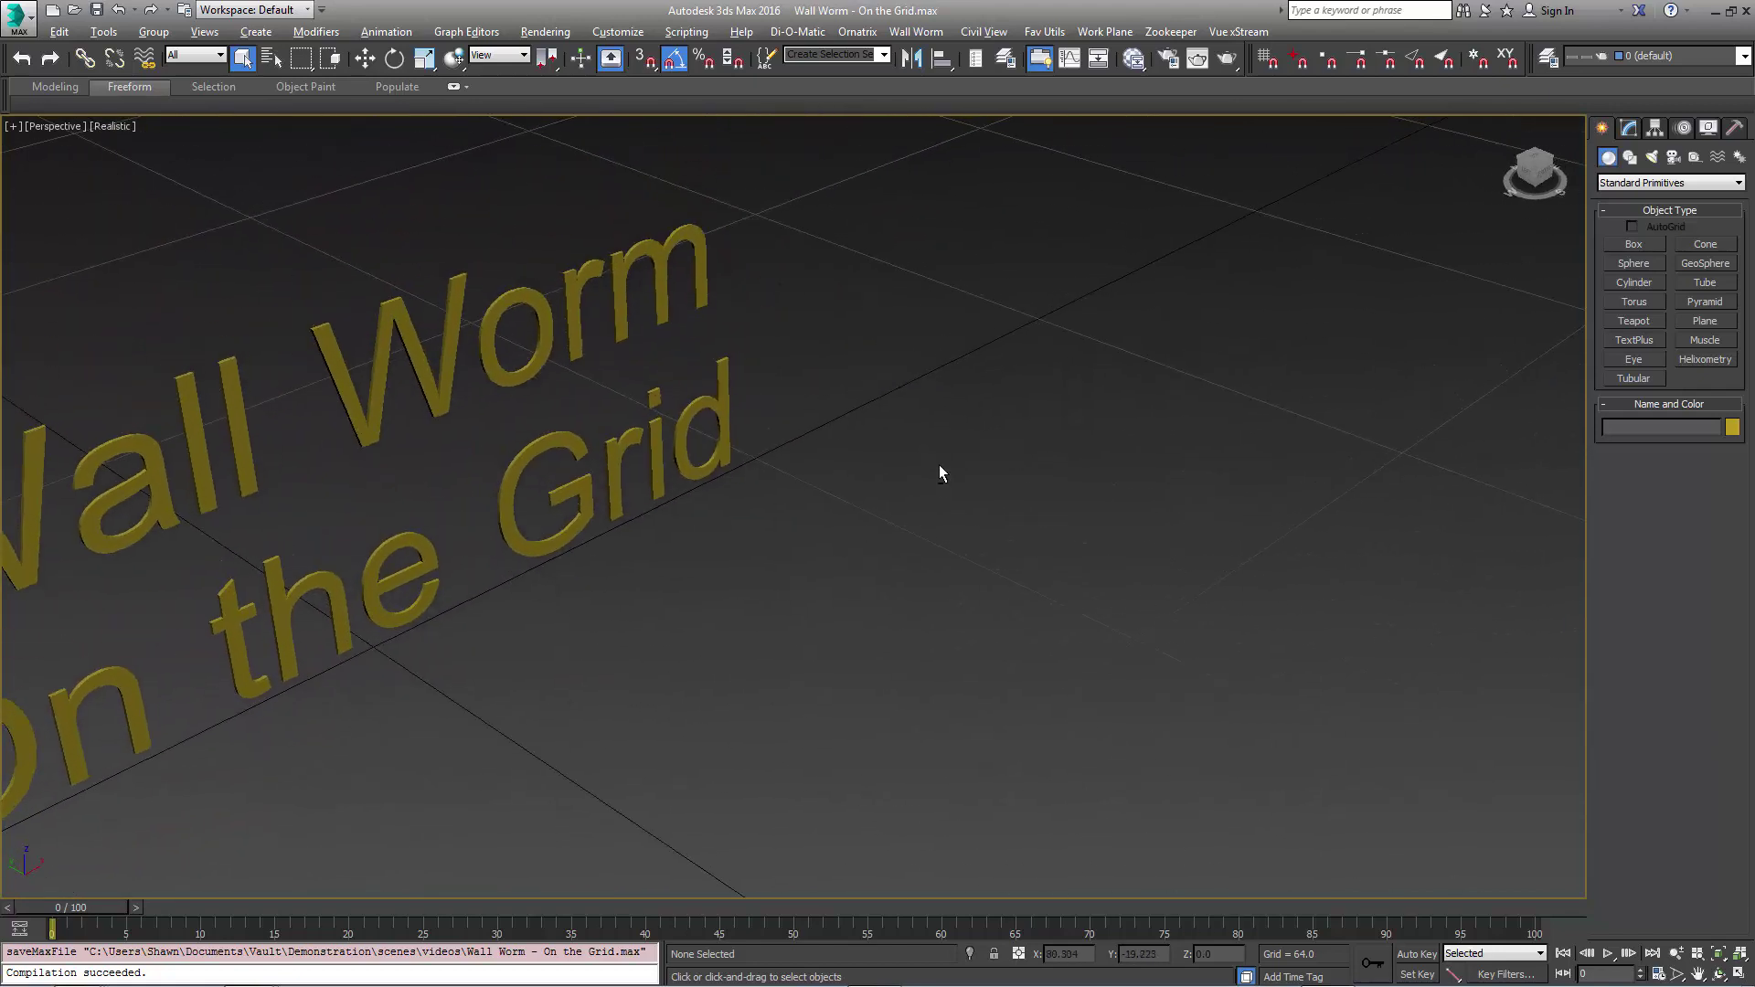
pyautogui.scroll(-3, 940, 470)
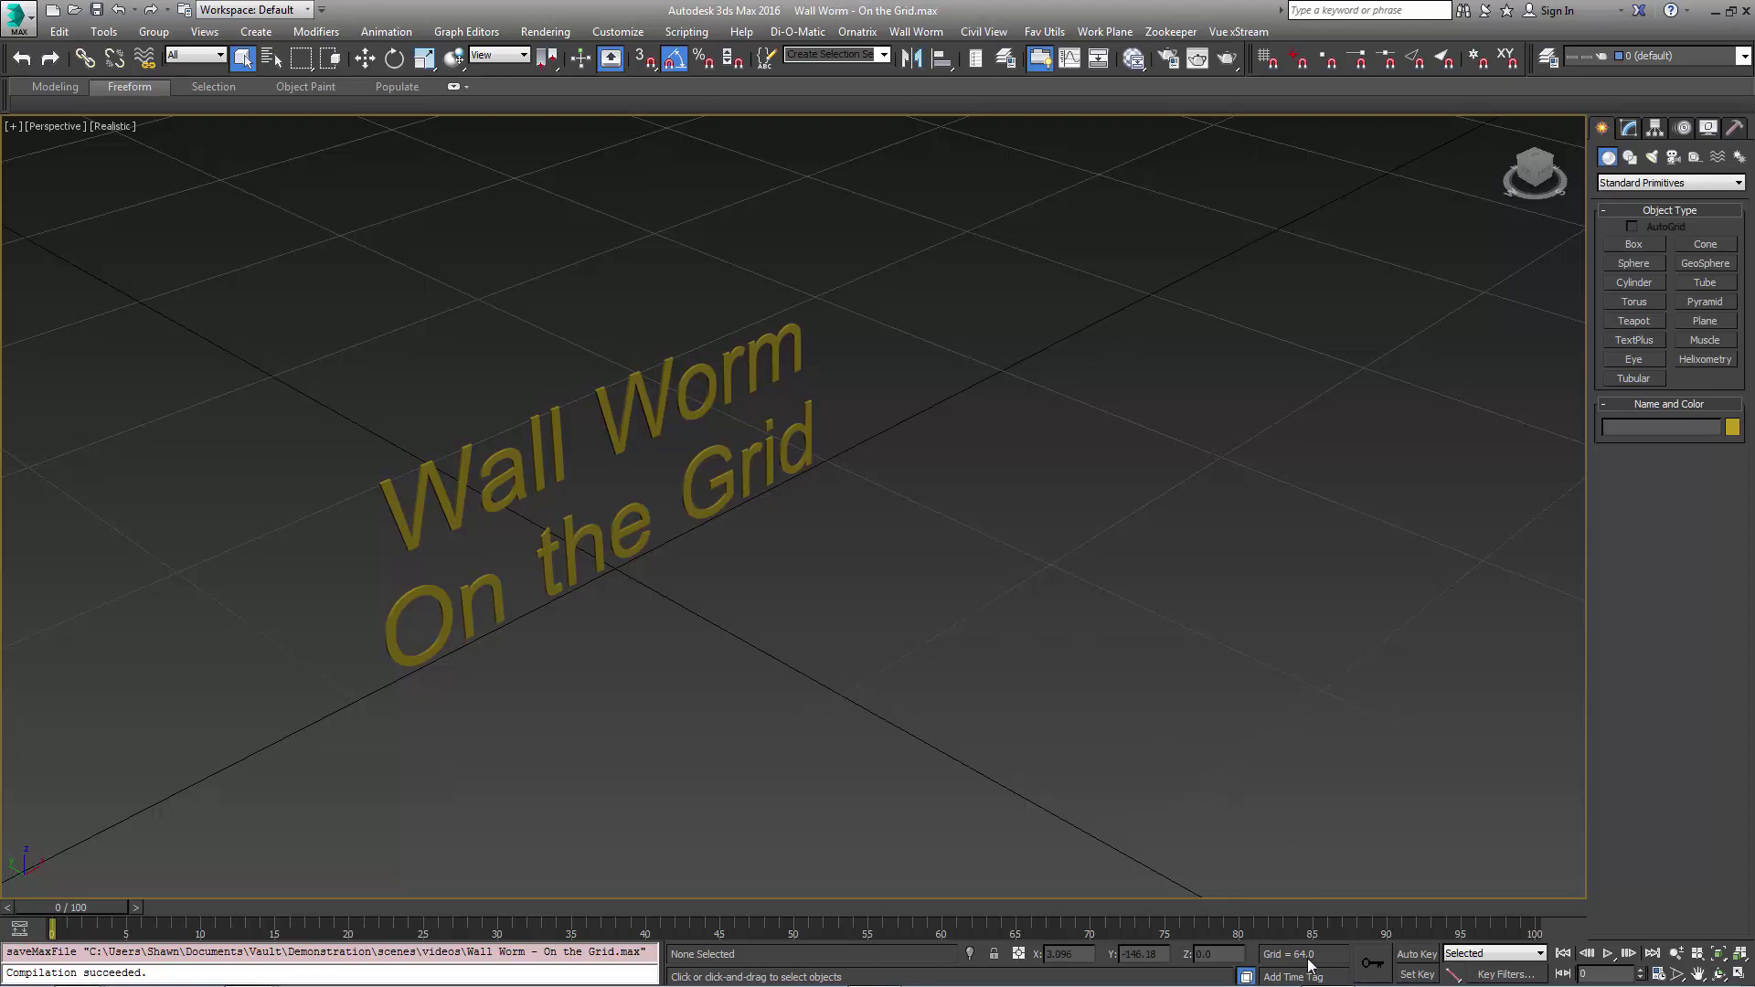
pyautogui.moveTo(1035, 515); pyautogui.dragTo(917, 523, button='middle')
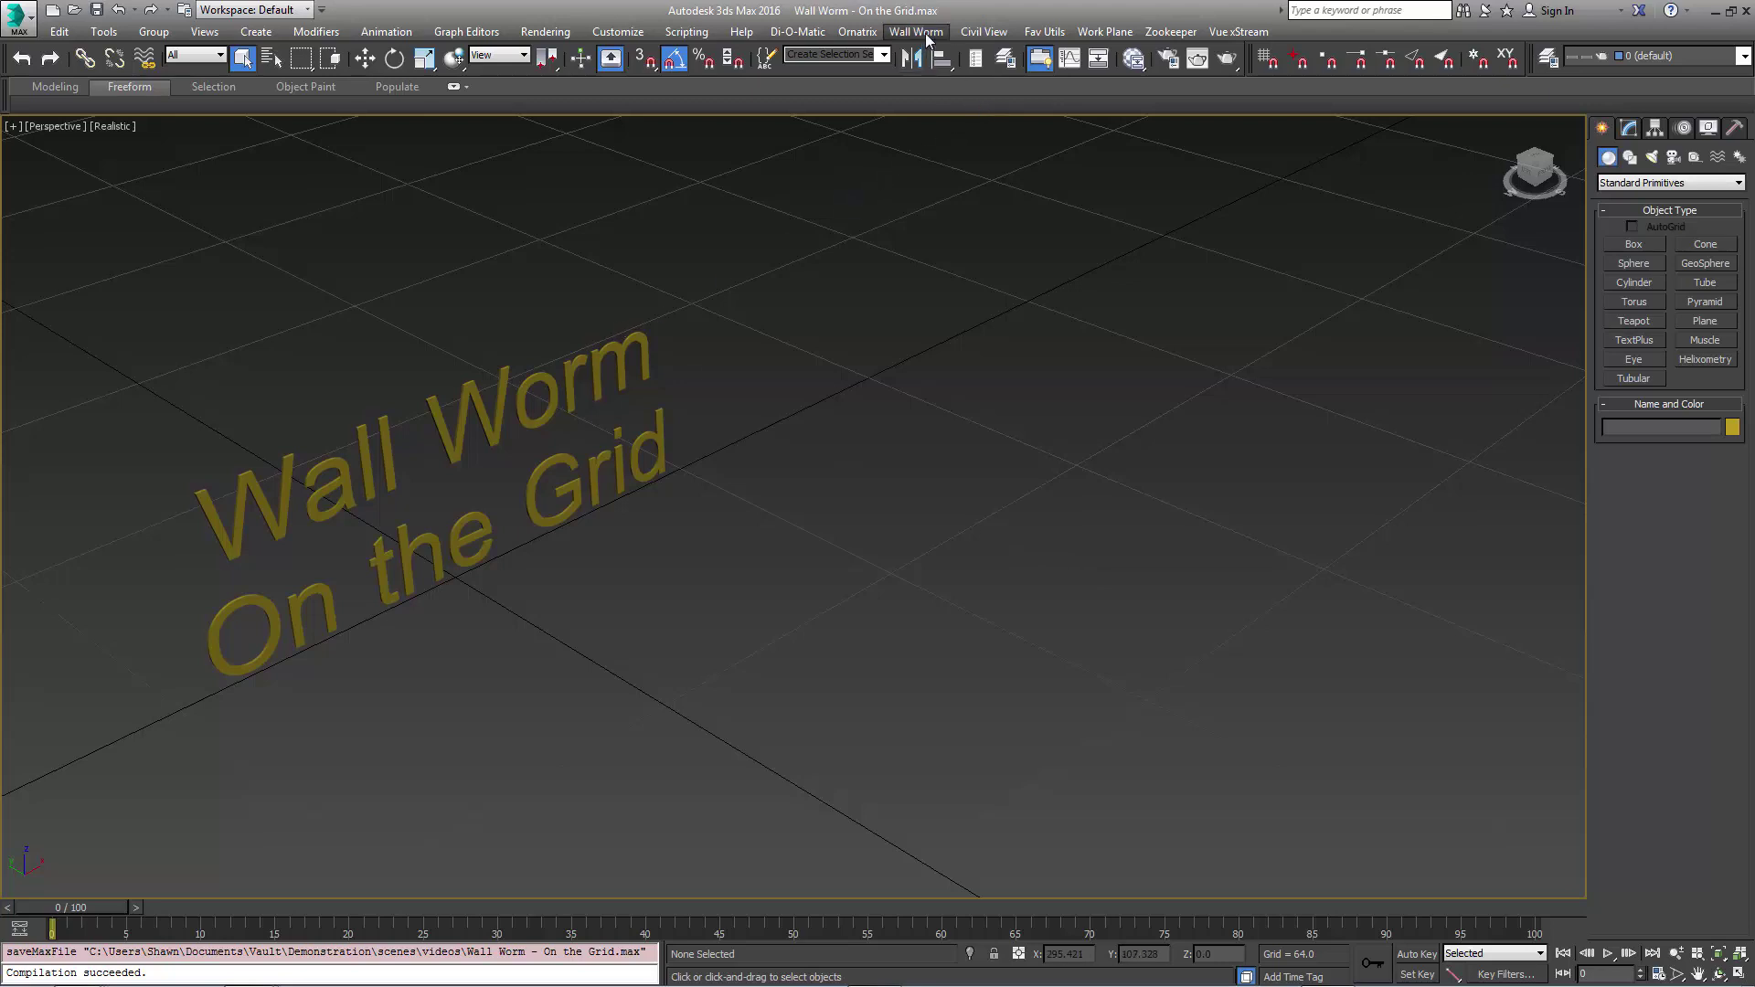
# - List the wallworm.com keyboard commands in Customize User Interface and show the full action names around Decrease Grid Spacing
pyautogui.click(618, 32)
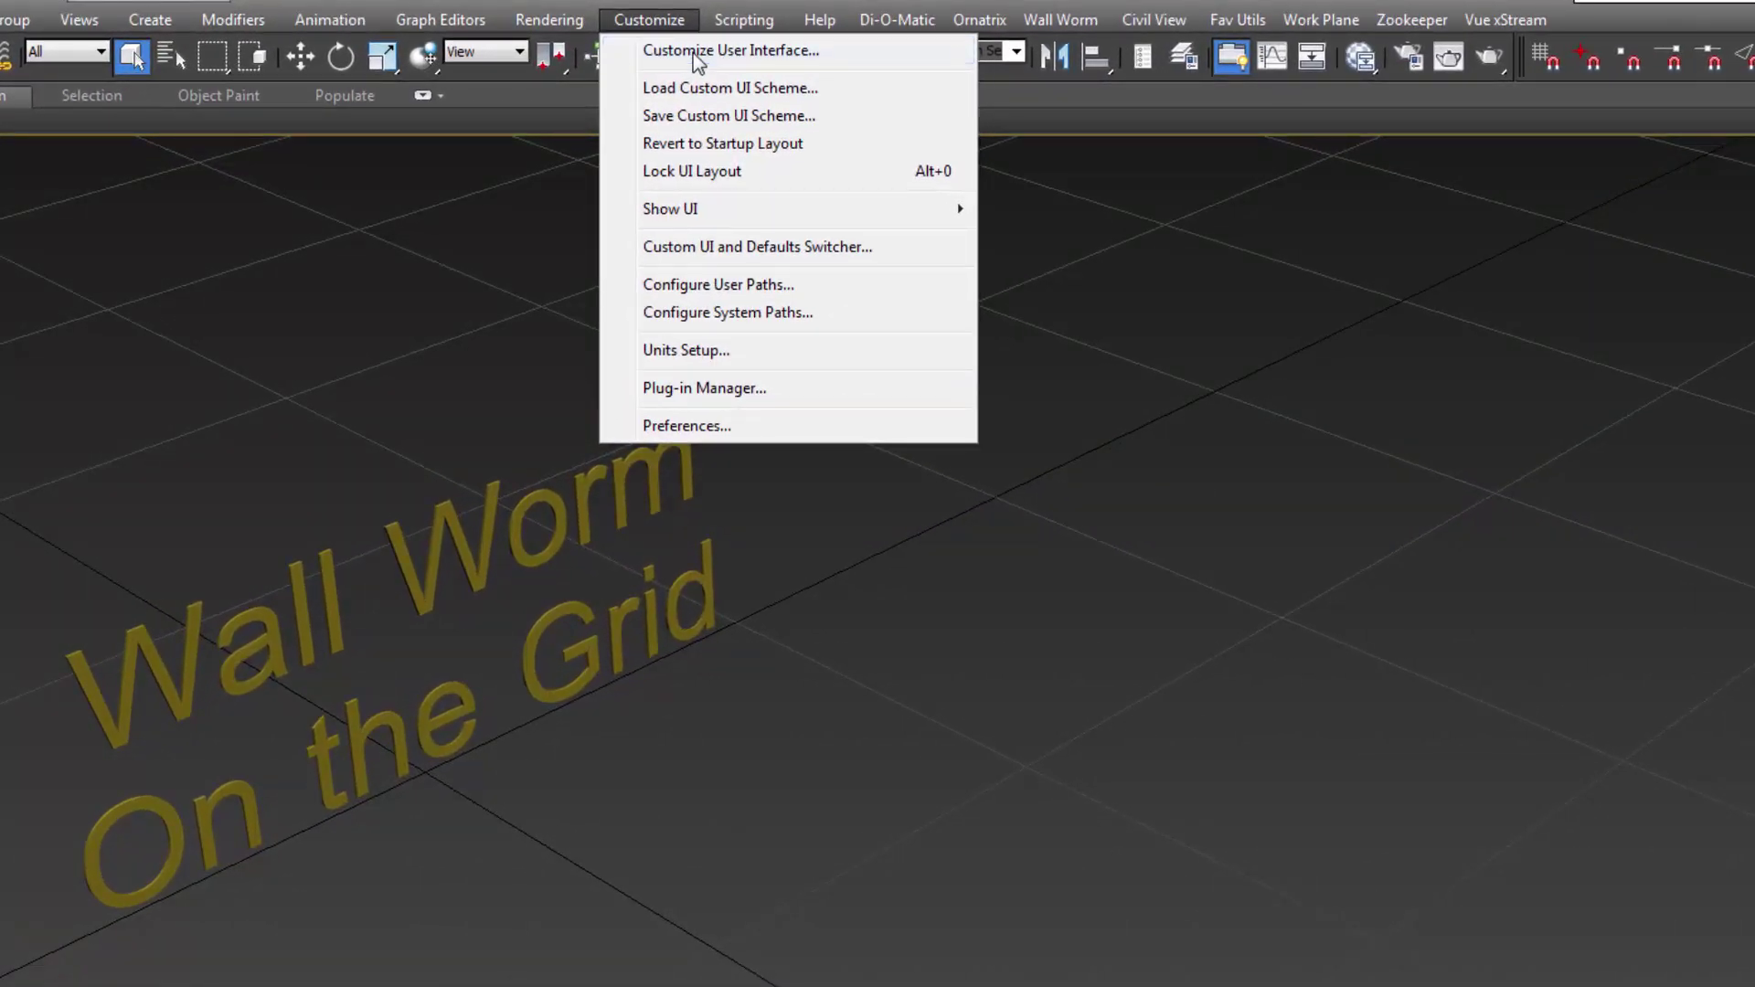
pyautogui.click(698, 55)
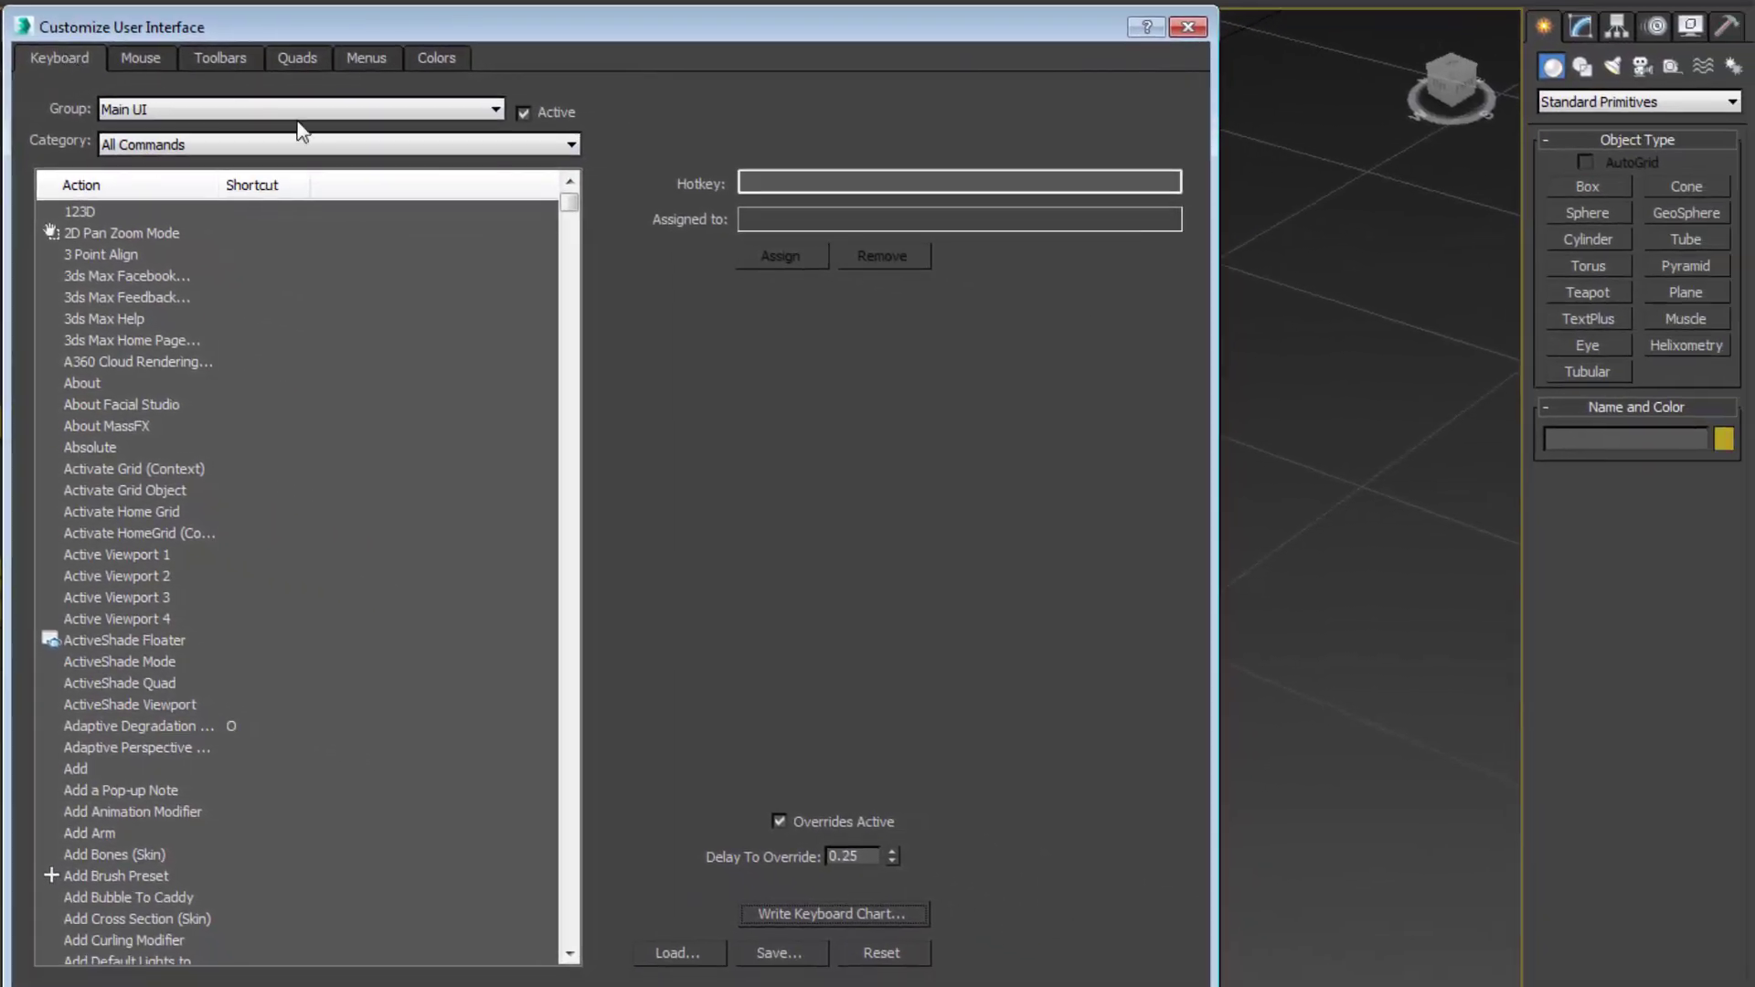
pyautogui.click(430, 145)
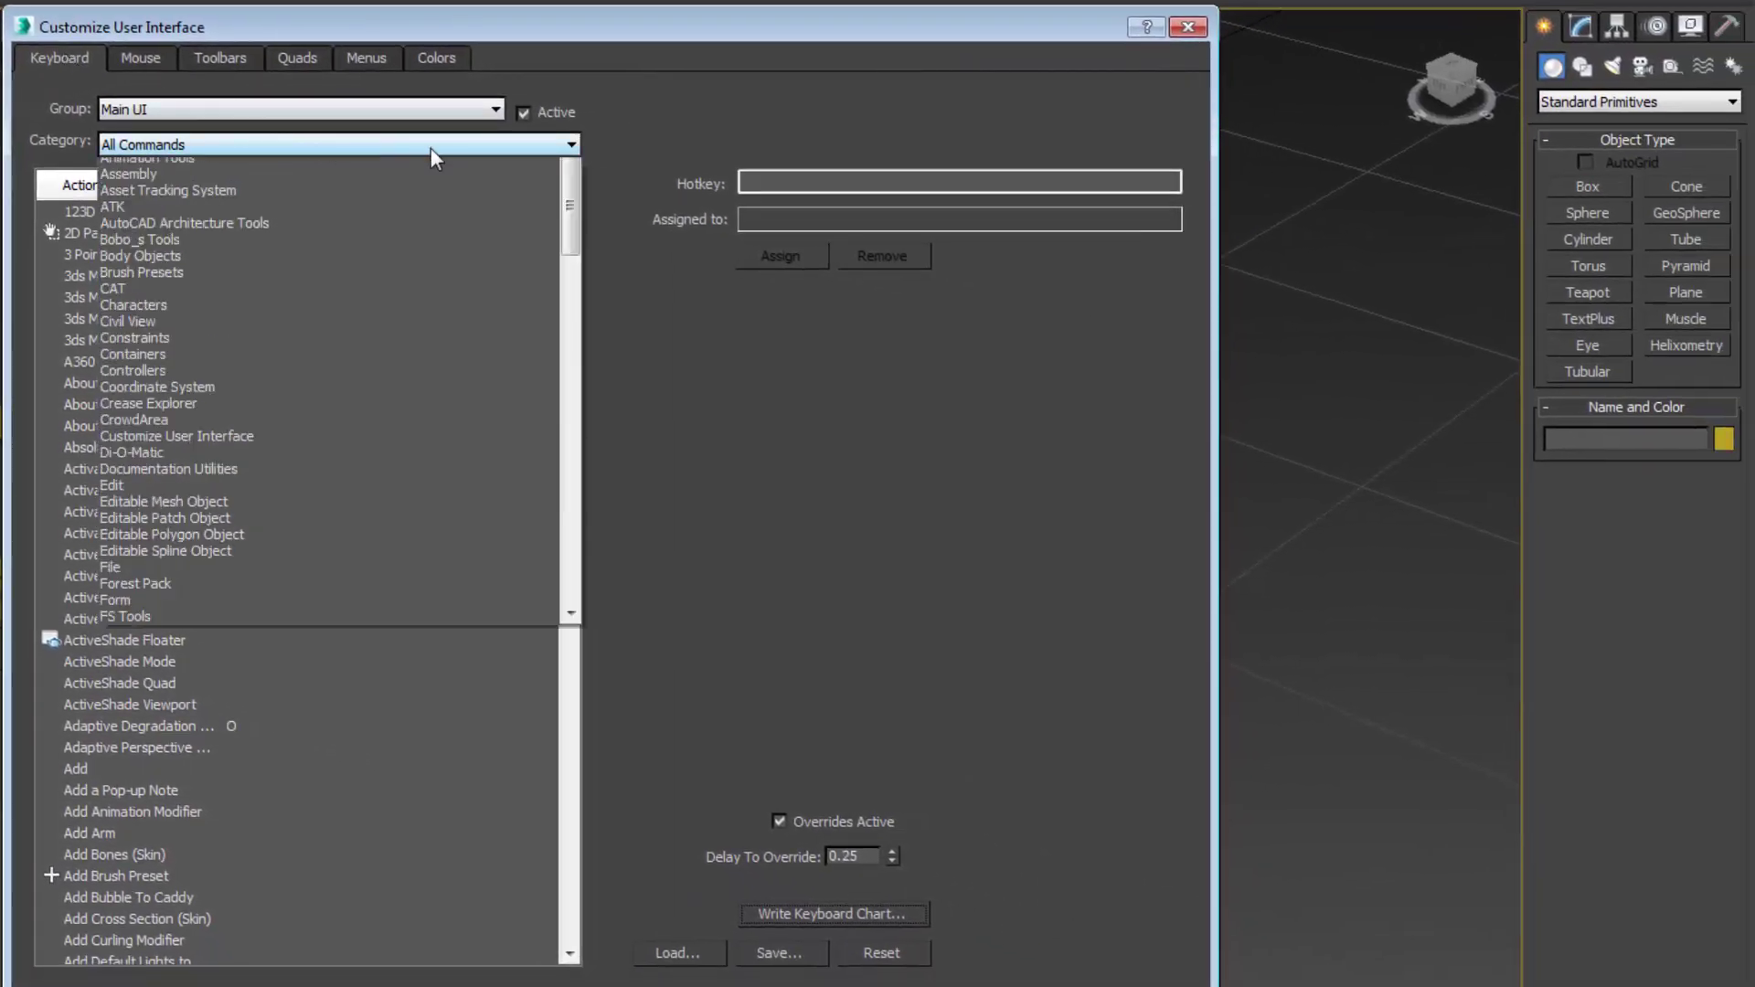
pyautogui.moveTo(568, 197); pyautogui.dragTo(547, 565)
pyautogui.click(145, 562)
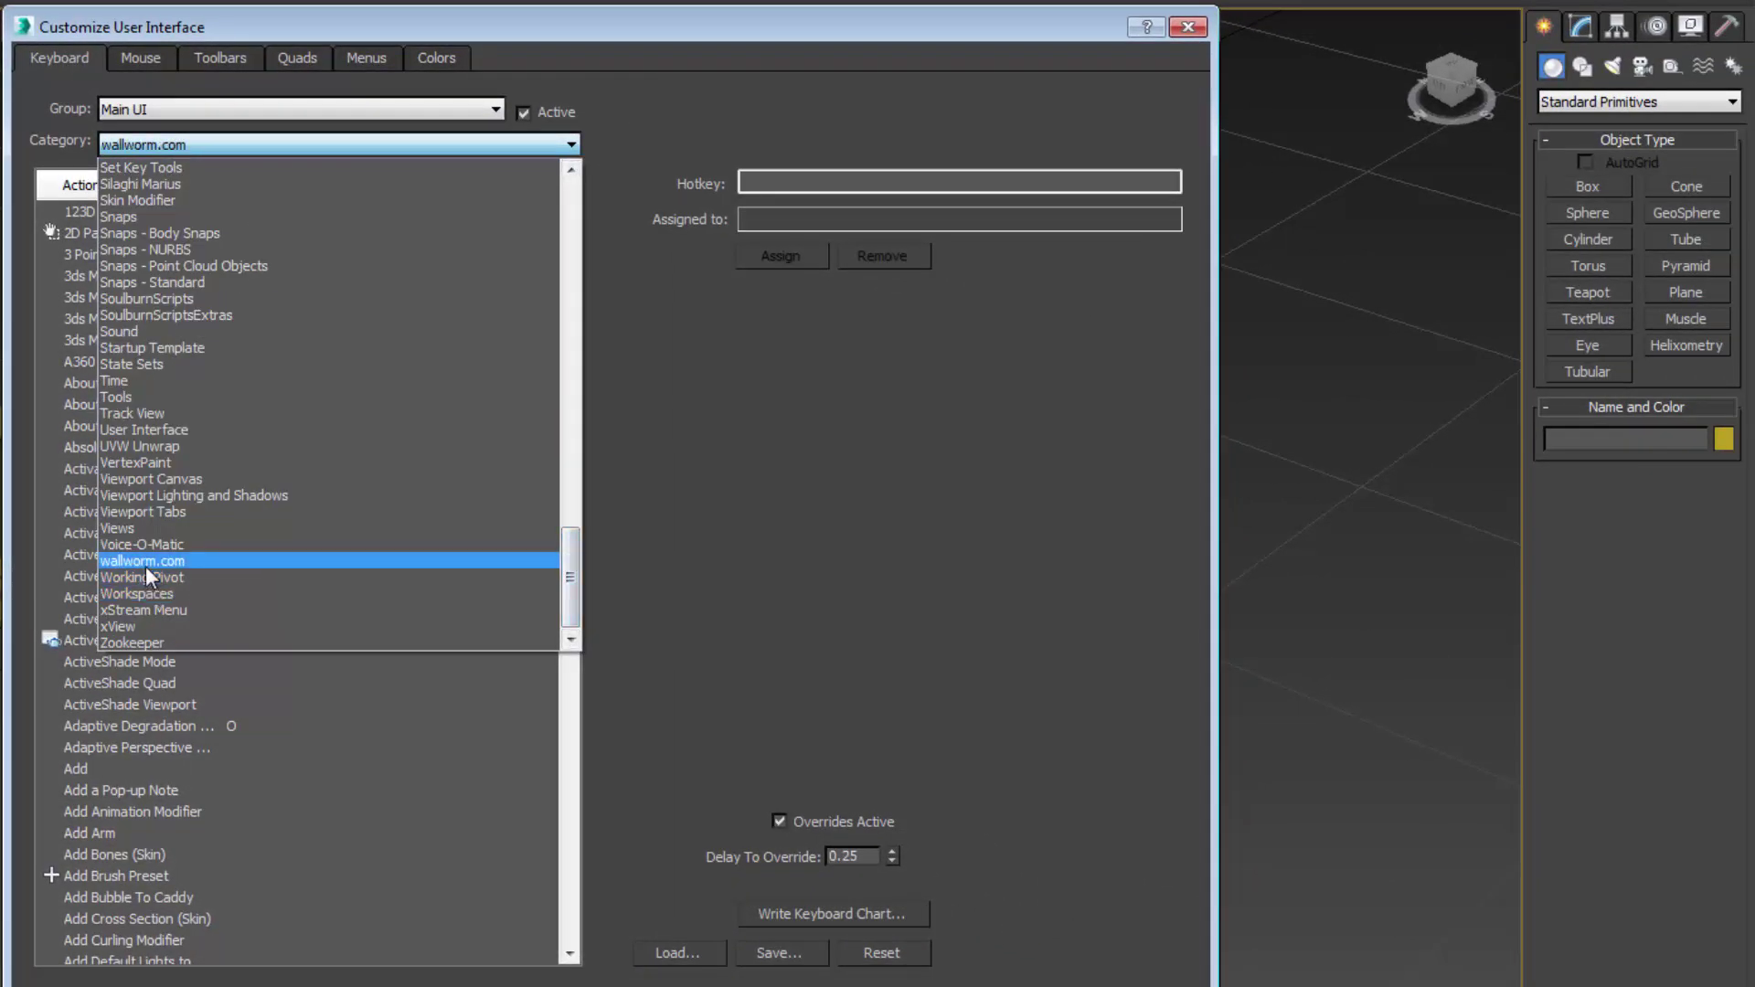
pyautogui.click(146, 567)
pyautogui.scroll(-2, 563, 322)
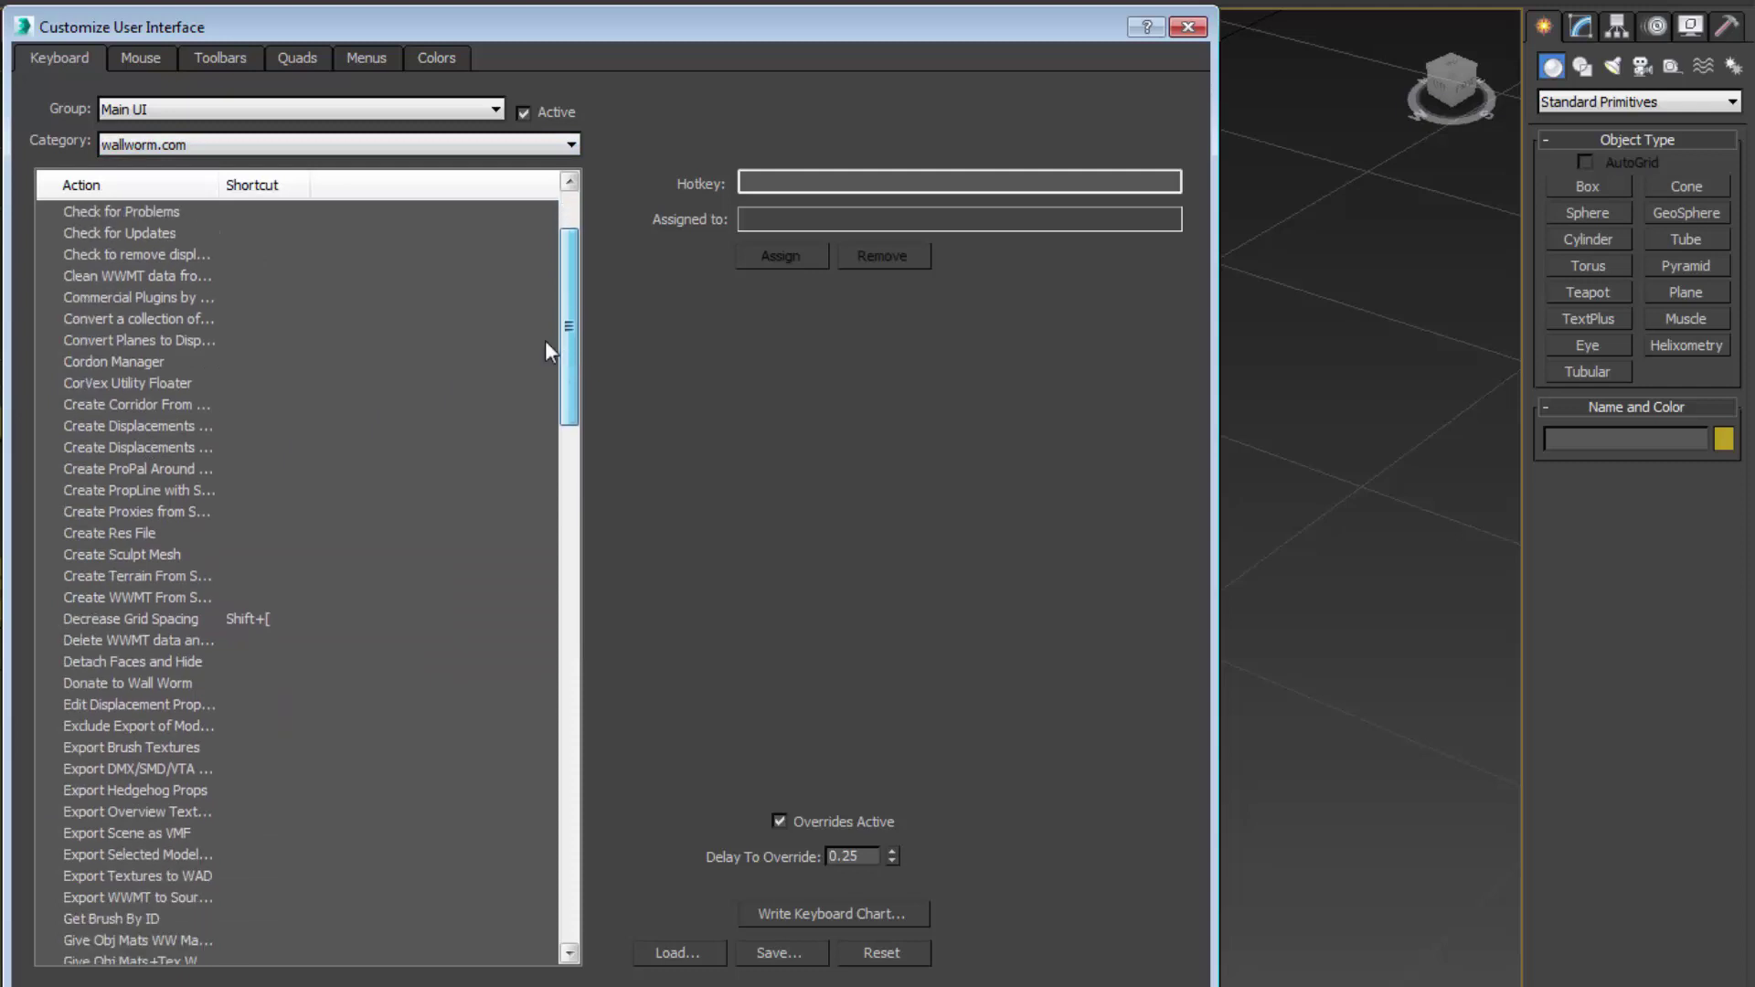
pyautogui.moveTo(217, 185); pyautogui.dragTo(309, 183)
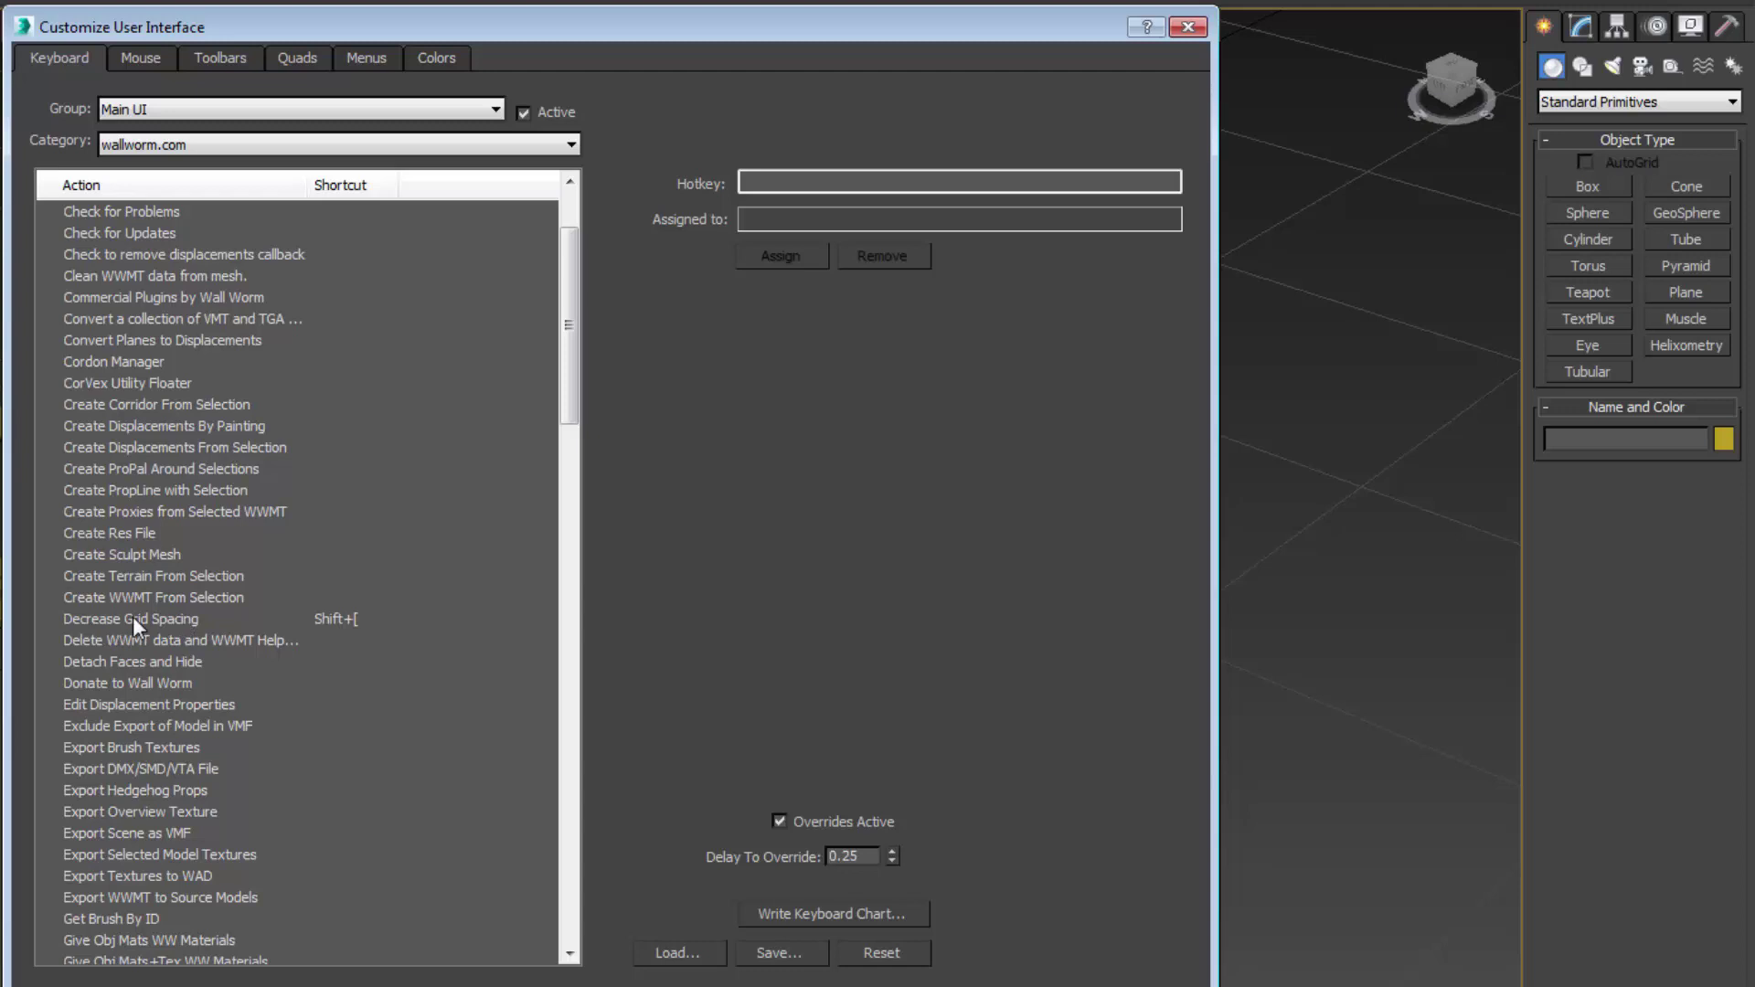
# - Look up the shortcuts for Increase Grid Spacing and Decrease Grid Spacing in the keyboard list, and close the customization dialog
pyautogui.moveTo(572, 359); pyautogui.dragTo(538, 499)
pyautogui.click(82, 625)
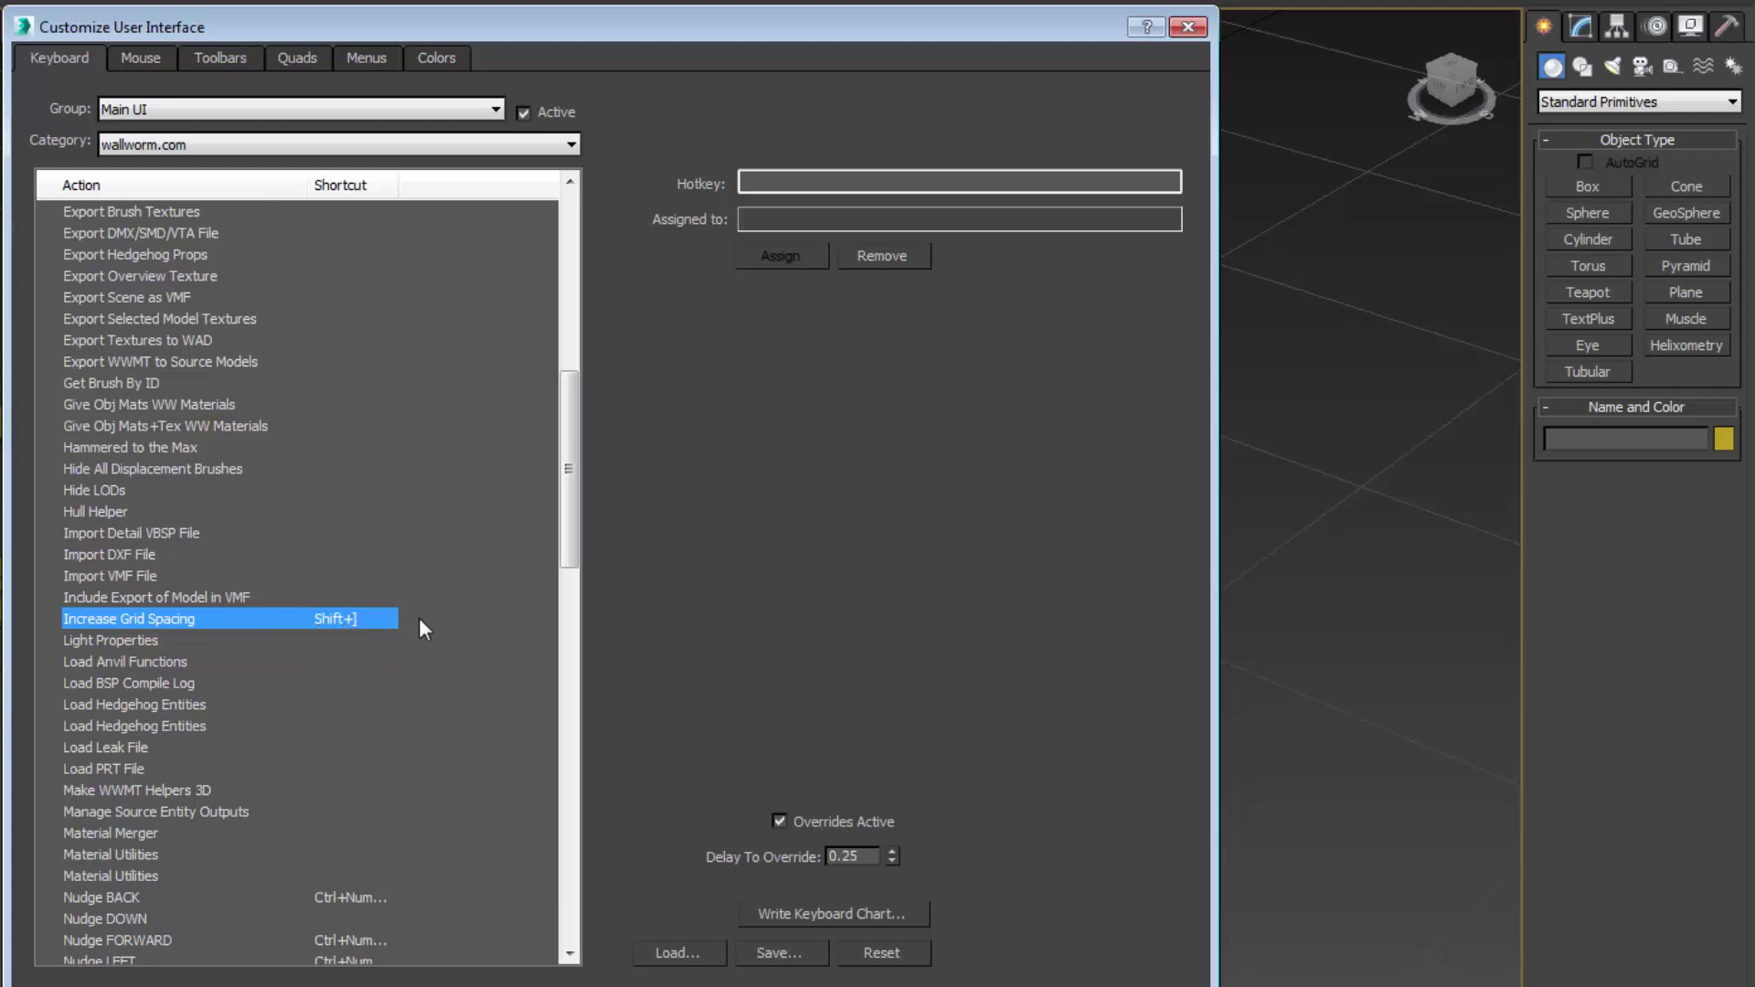
pyautogui.moveTo(574, 520); pyautogui.dragTo(576, 395)
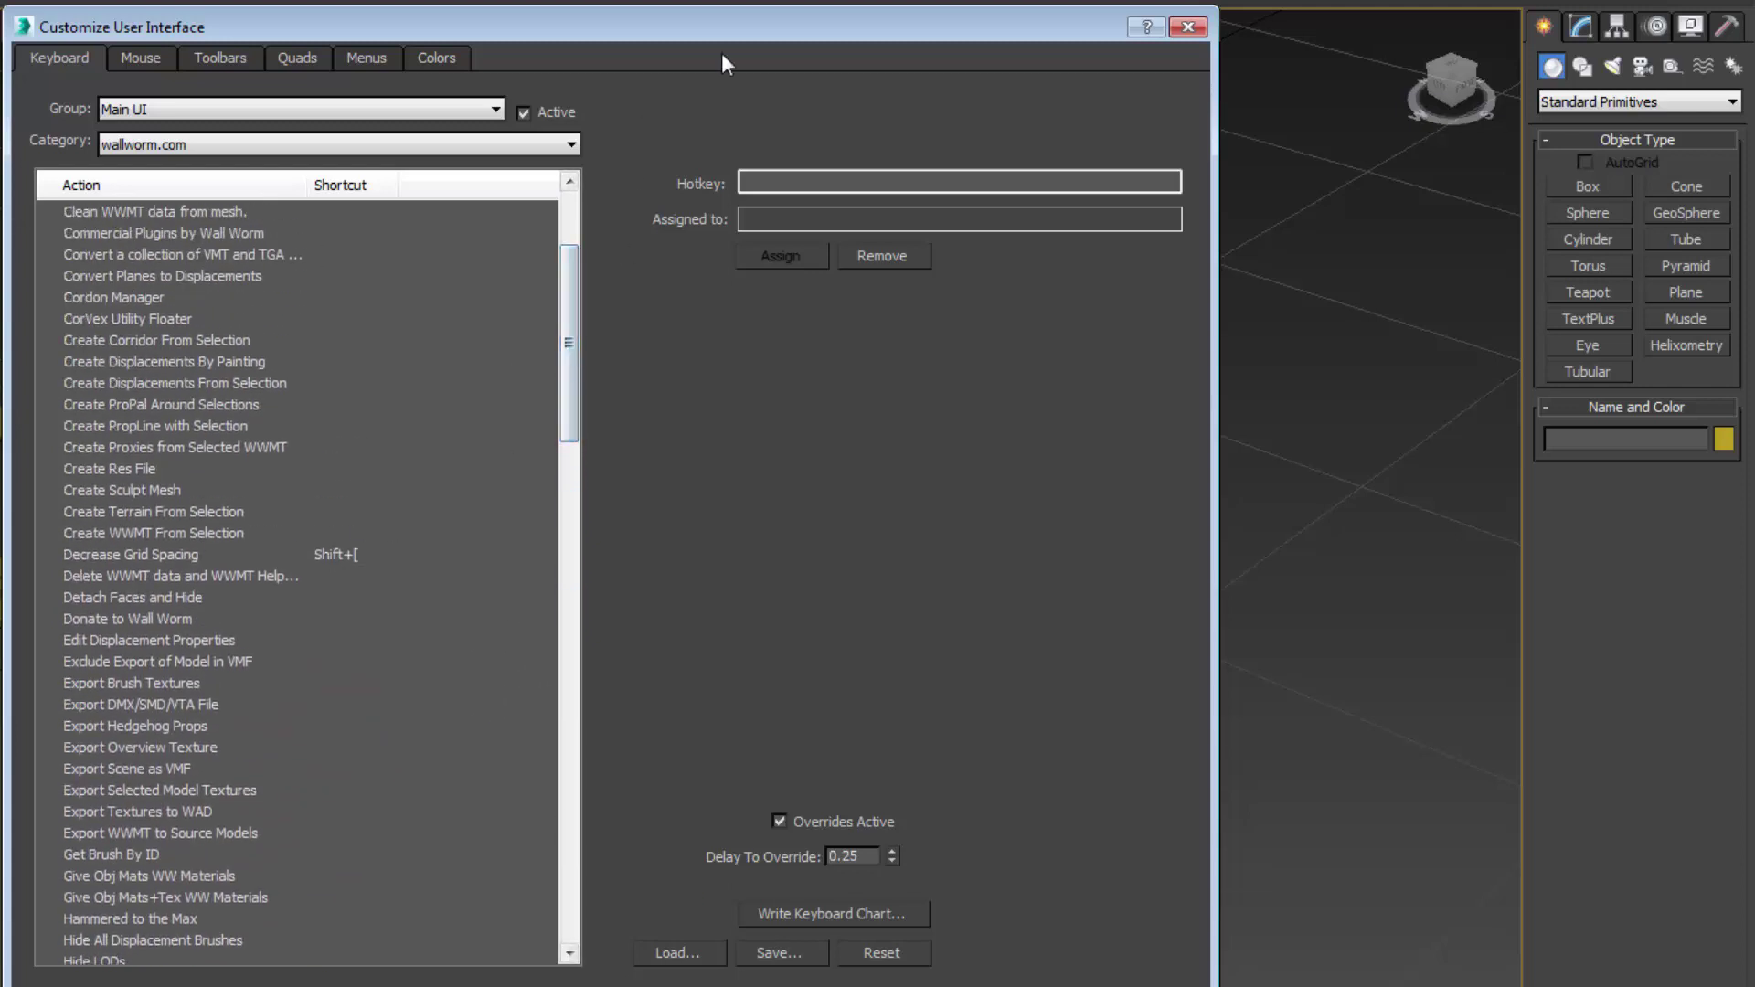
pyautogui.click(1187, 29)
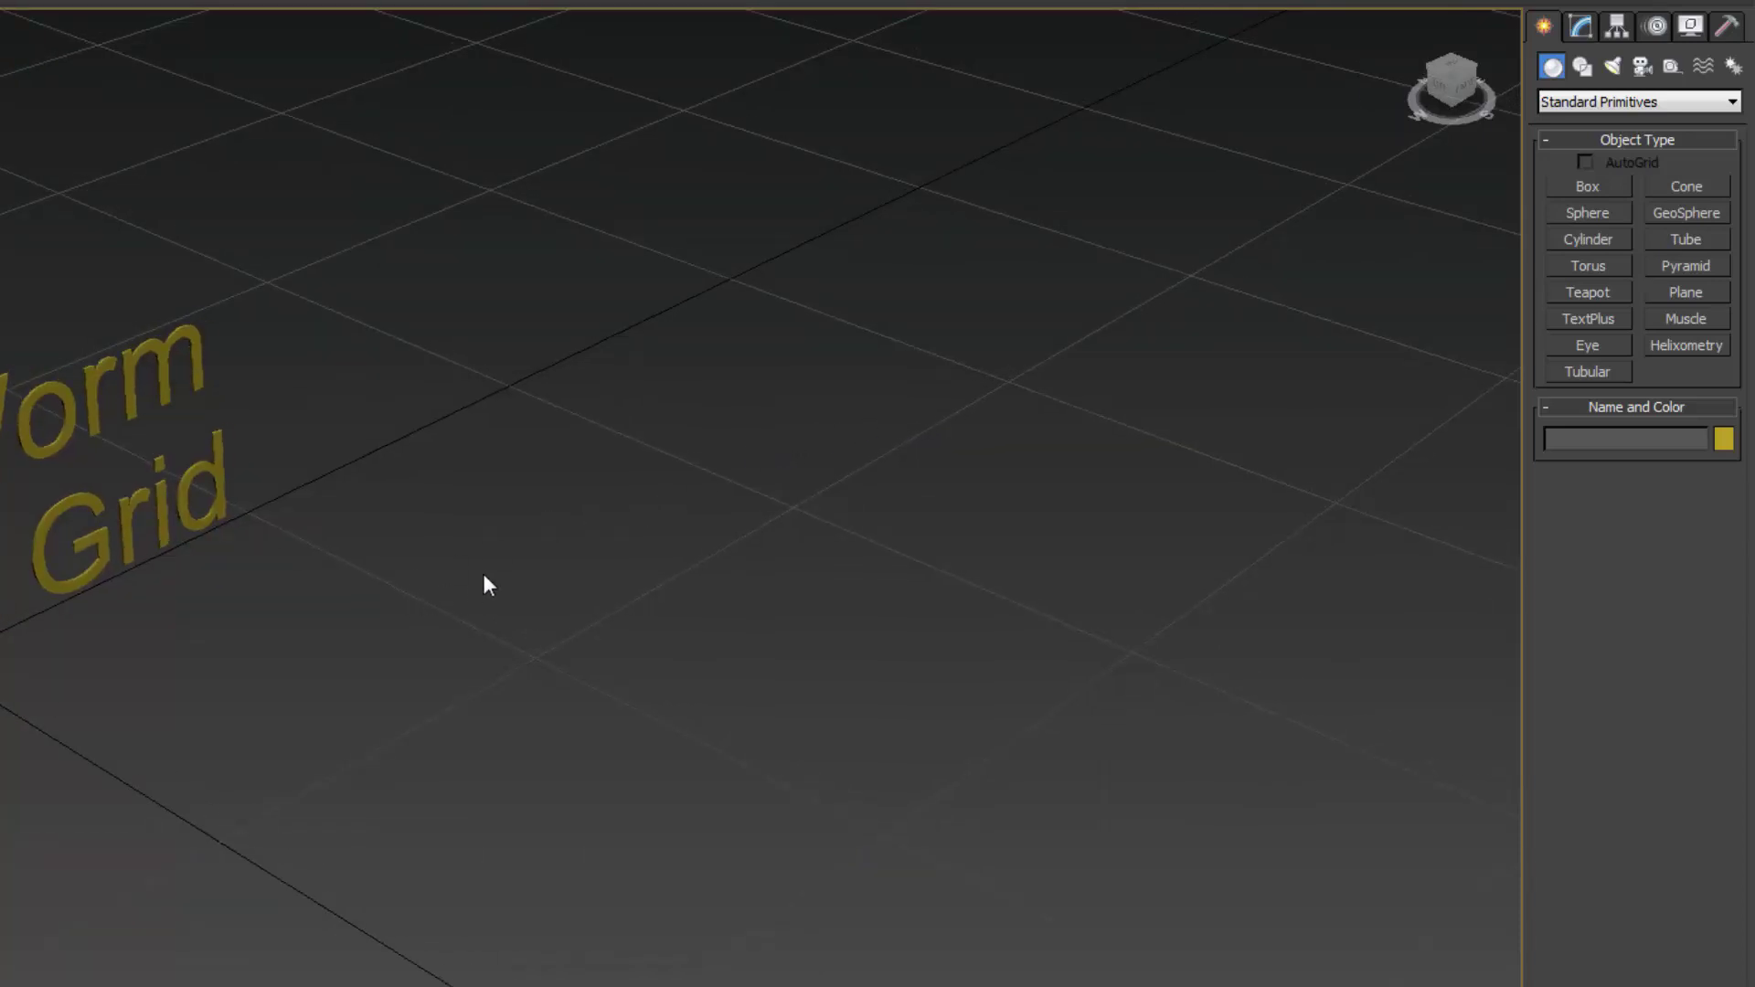
# - Step the home grid spacing several levels finer, and bring it back up to 128
pyautogui.press('[')
pyautogui.press('[')
pyautogui.press('[')
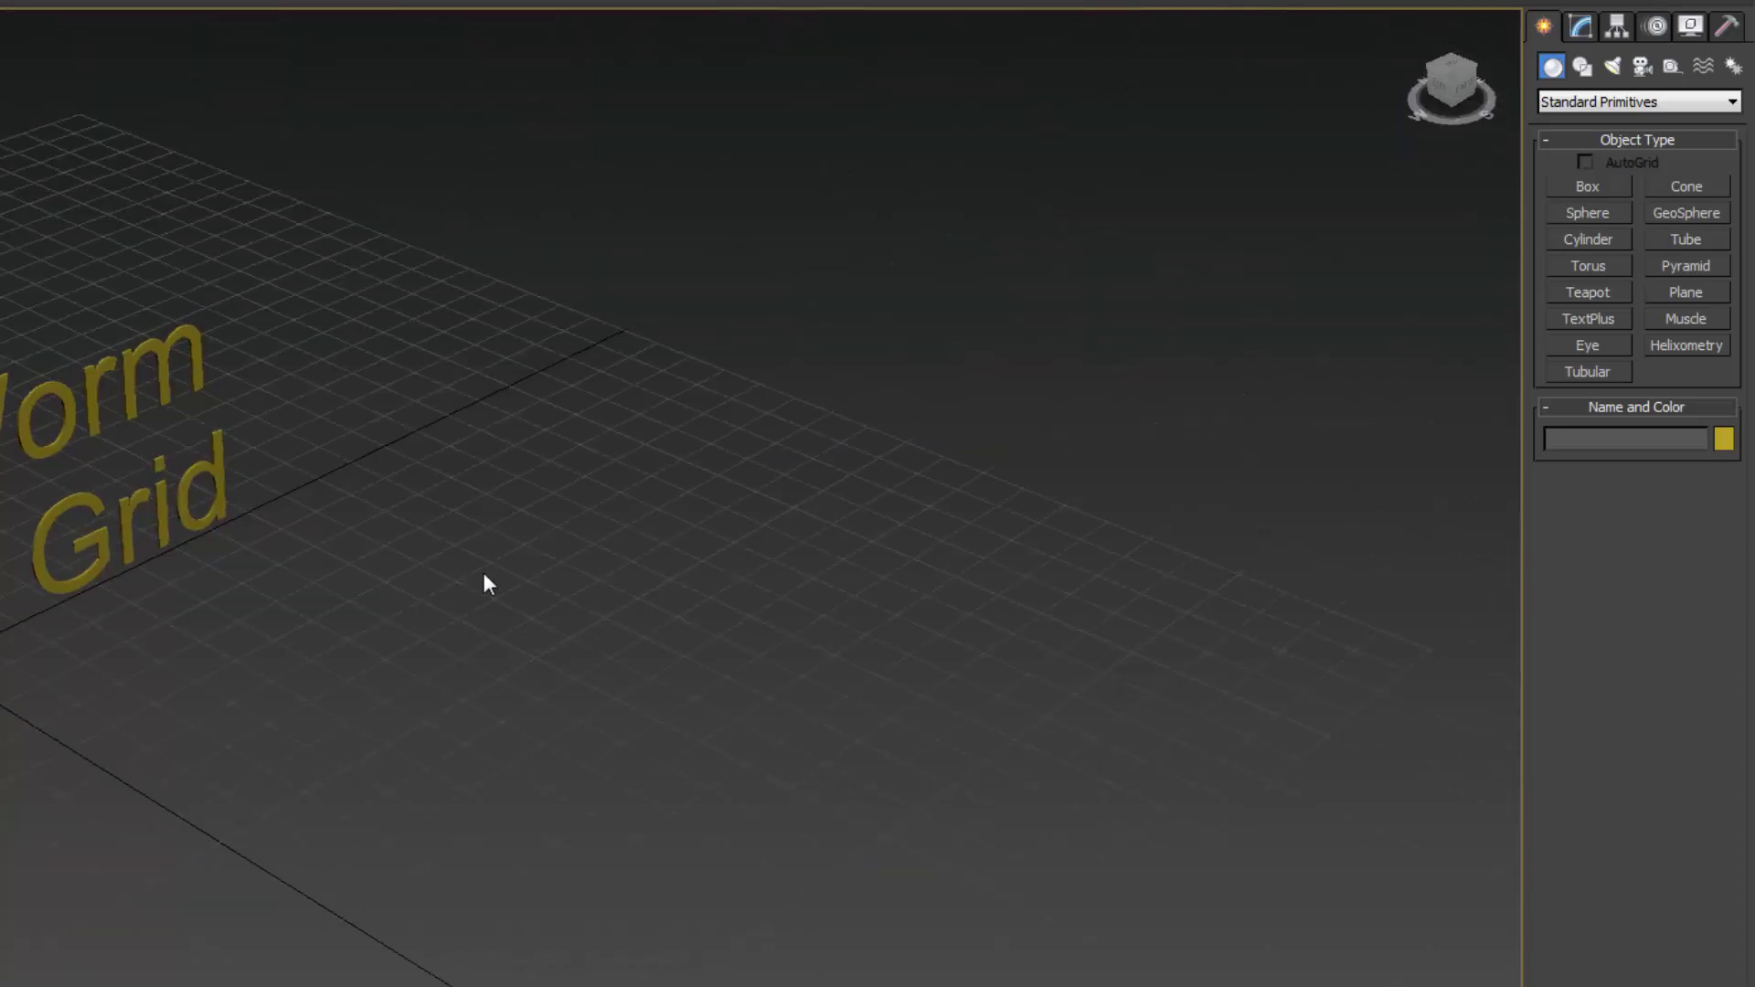
pyautogui.press('[')
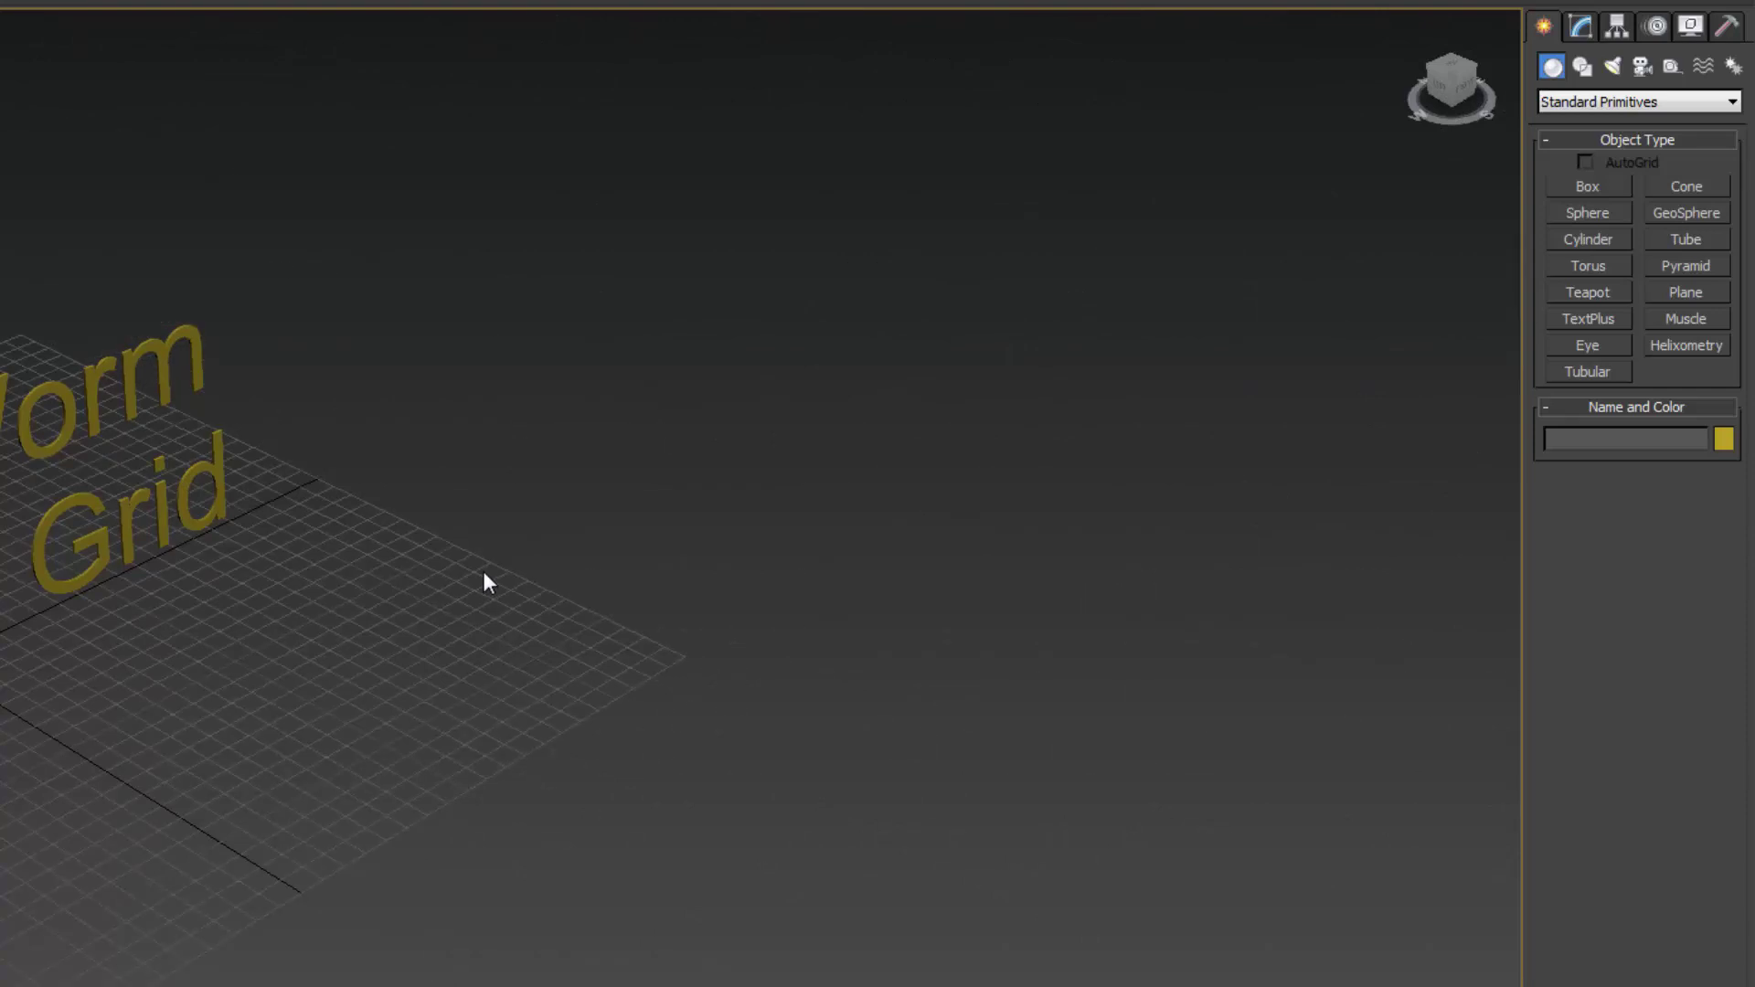
pyautogui.press(']')
pyautogui.press(']')
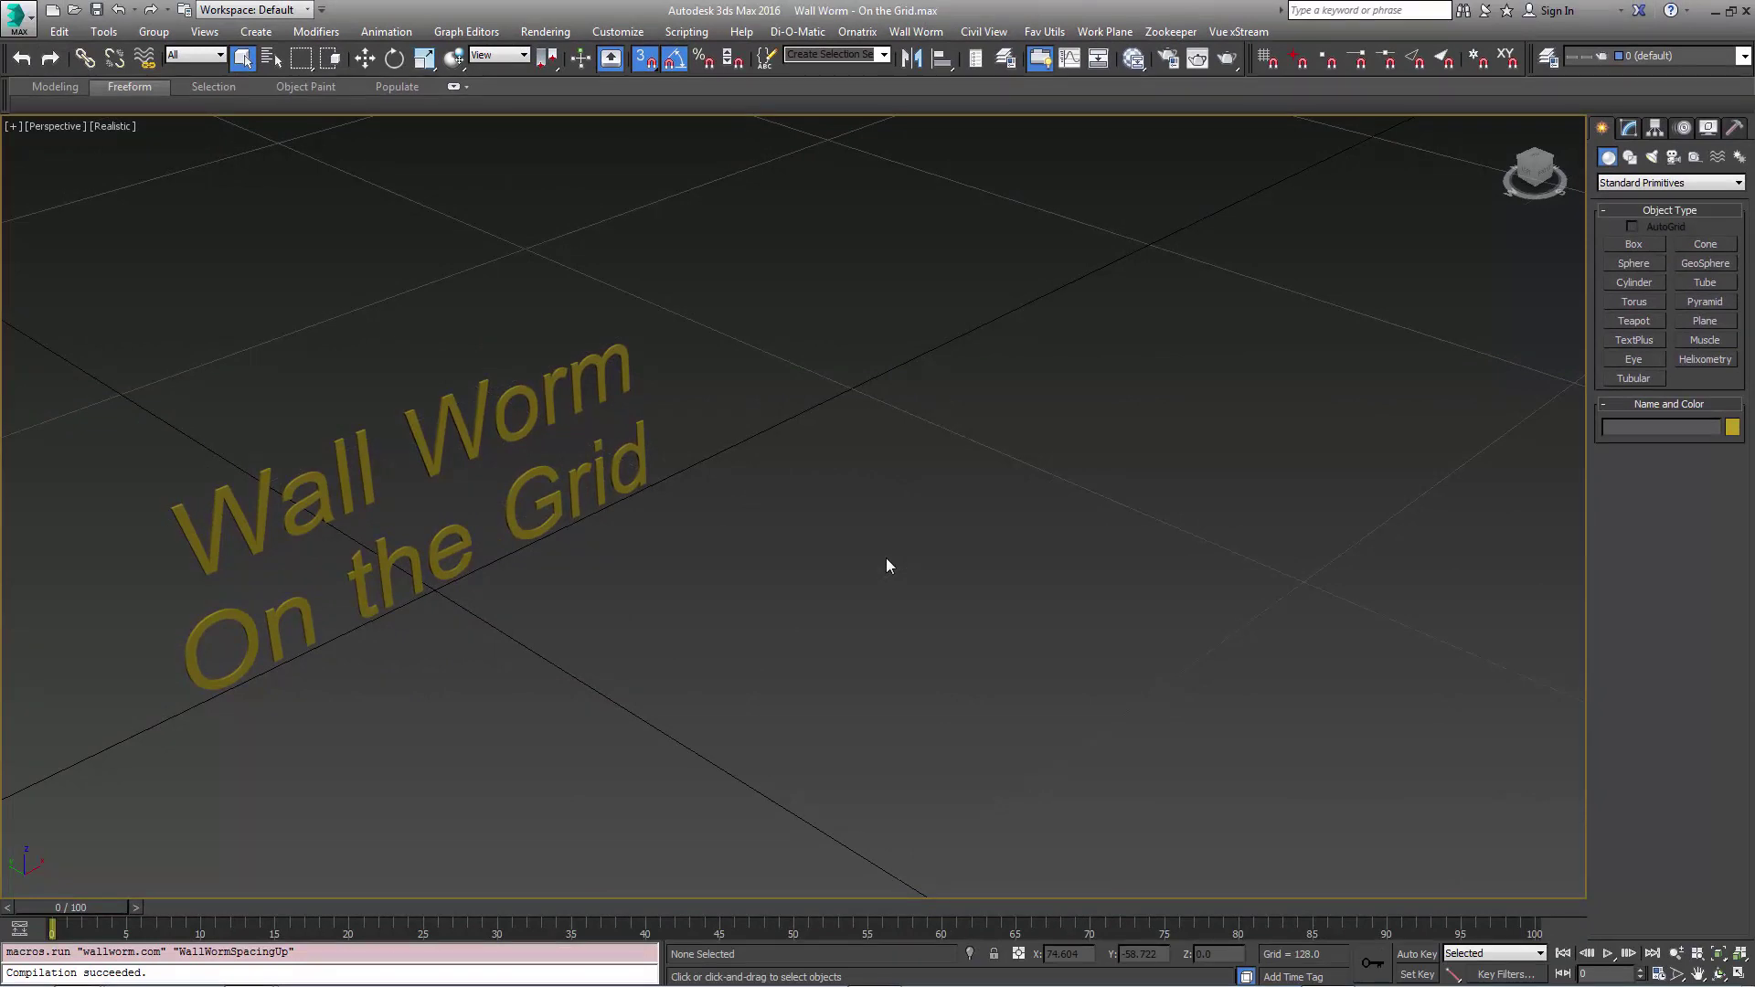
# - Decrease the home grid spacing to 16 and save the scene
pyautogui.press('[')
pyautogui.press('[')
pyautogui.hotkey('ctrl', 's')
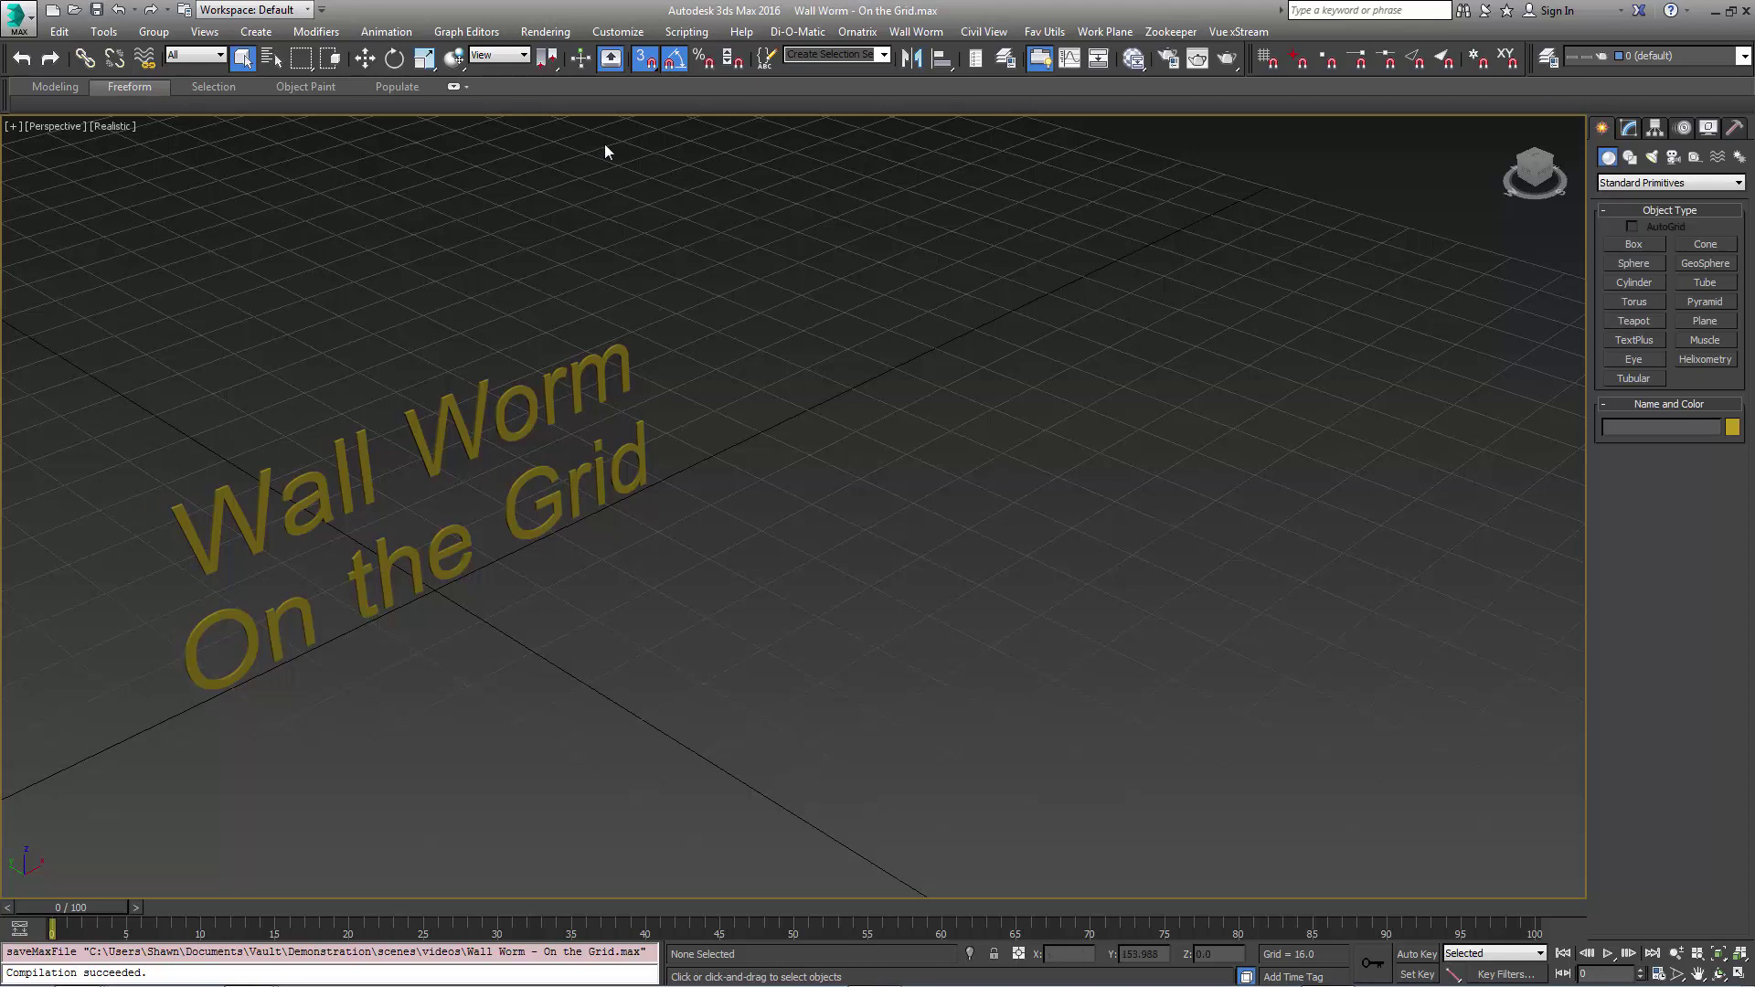
# - Look through the available Snaps Toggle modes, and show all four viewports with Front active
pyautogui.click(655, 72)
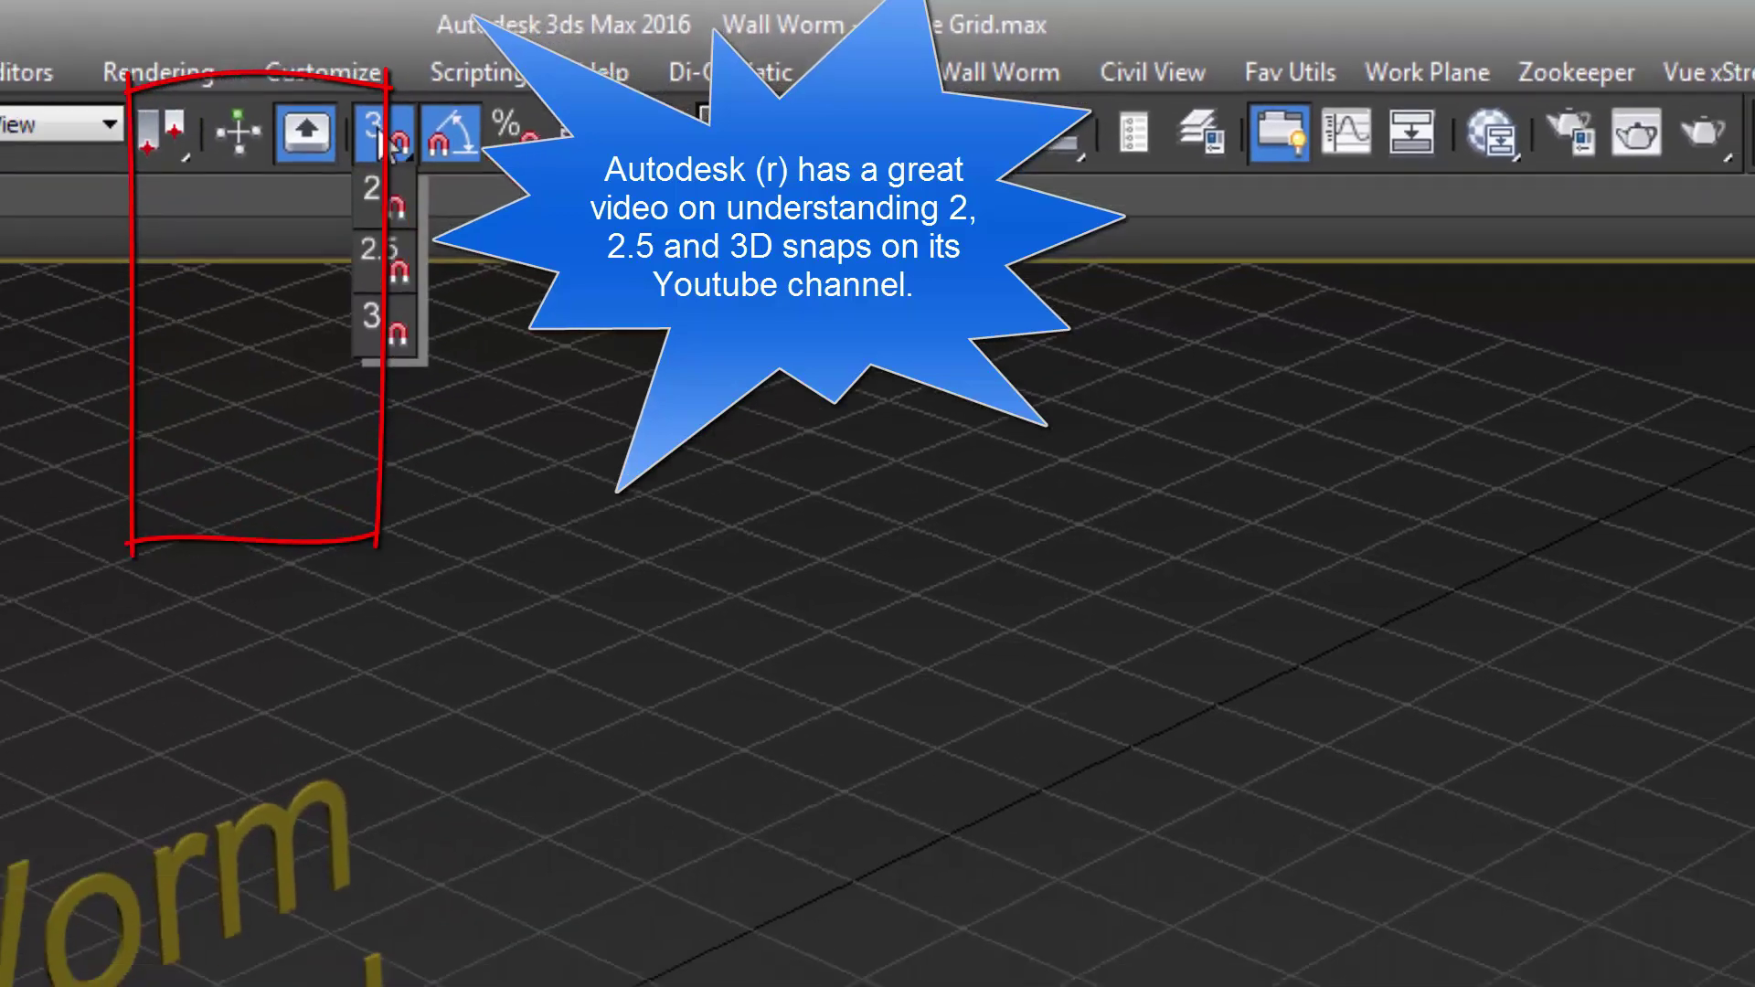
pyautogui.click(245, 163)
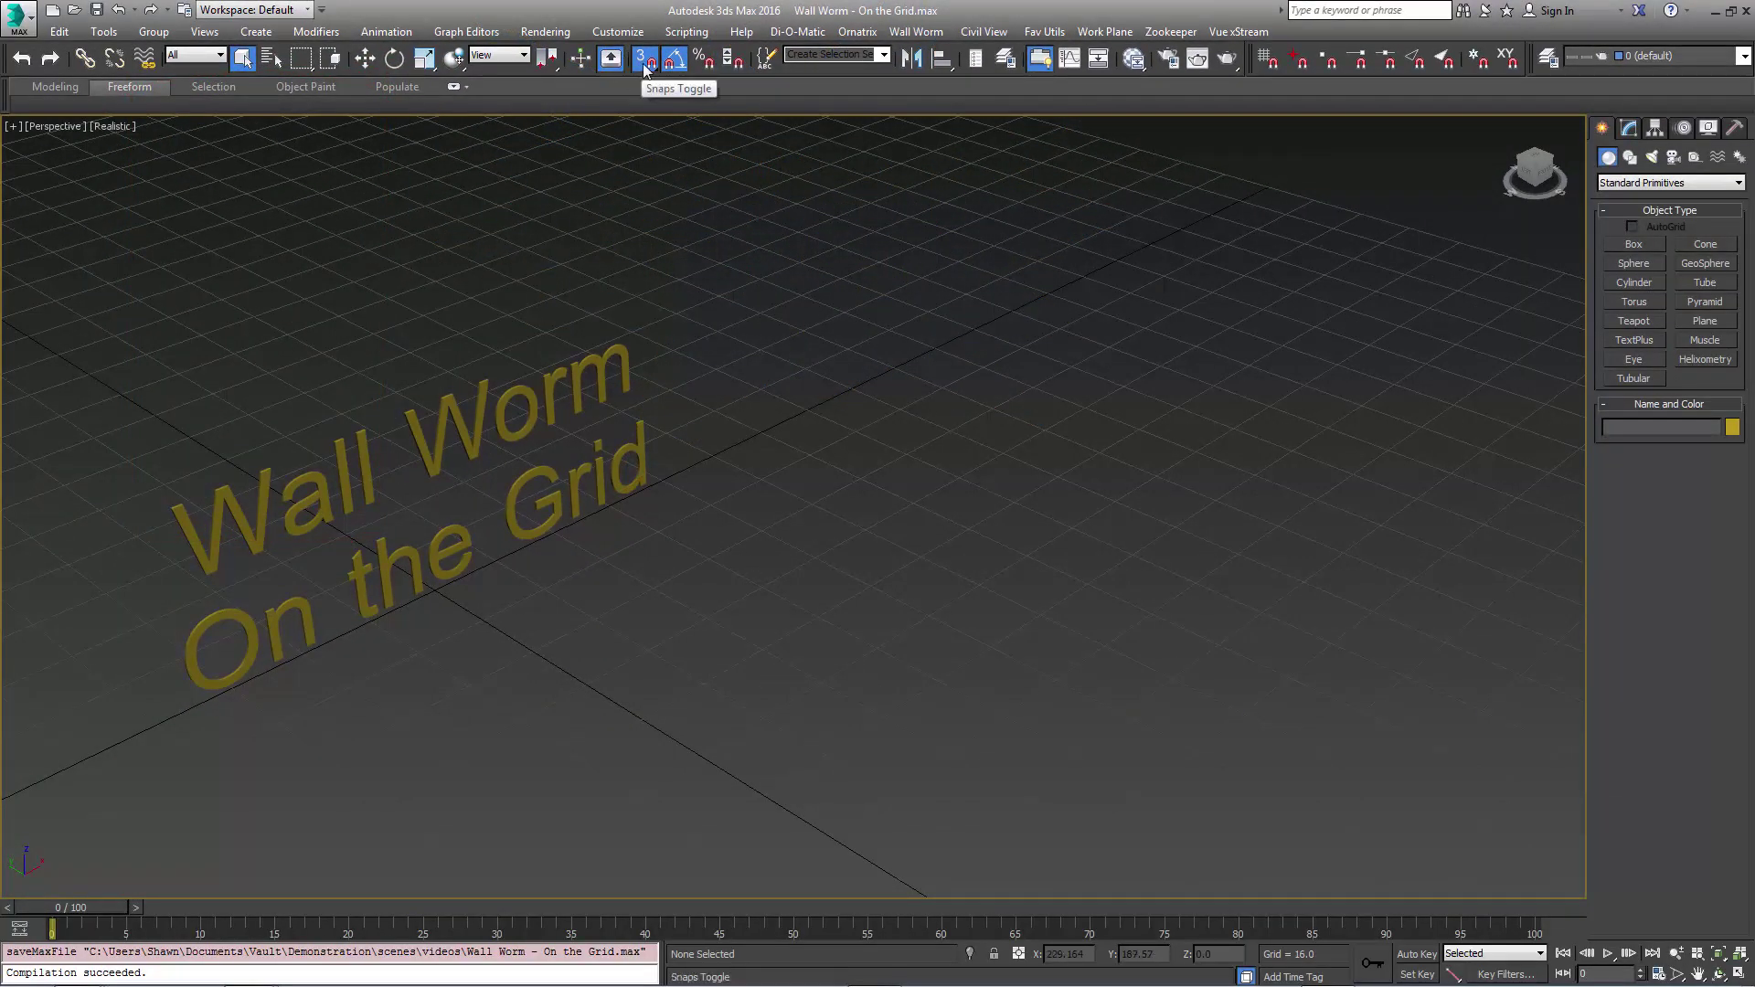
pyautogui.click(1740, 974)
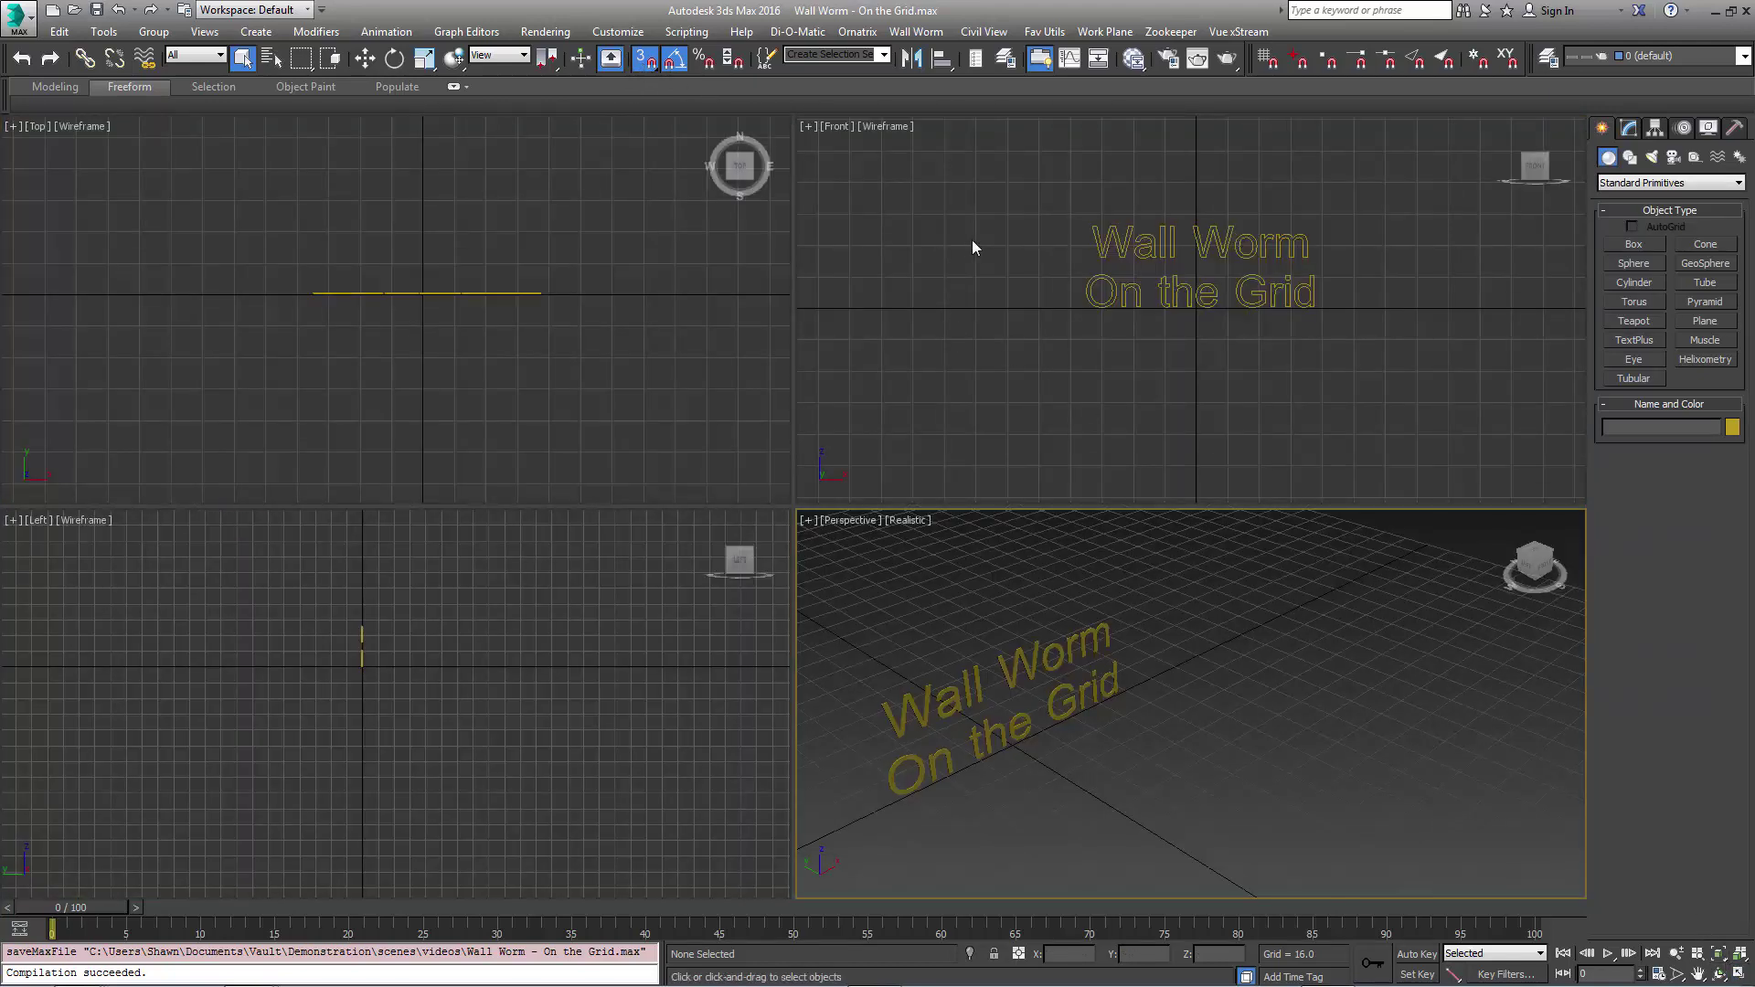
pyautogui.click(972, 239)
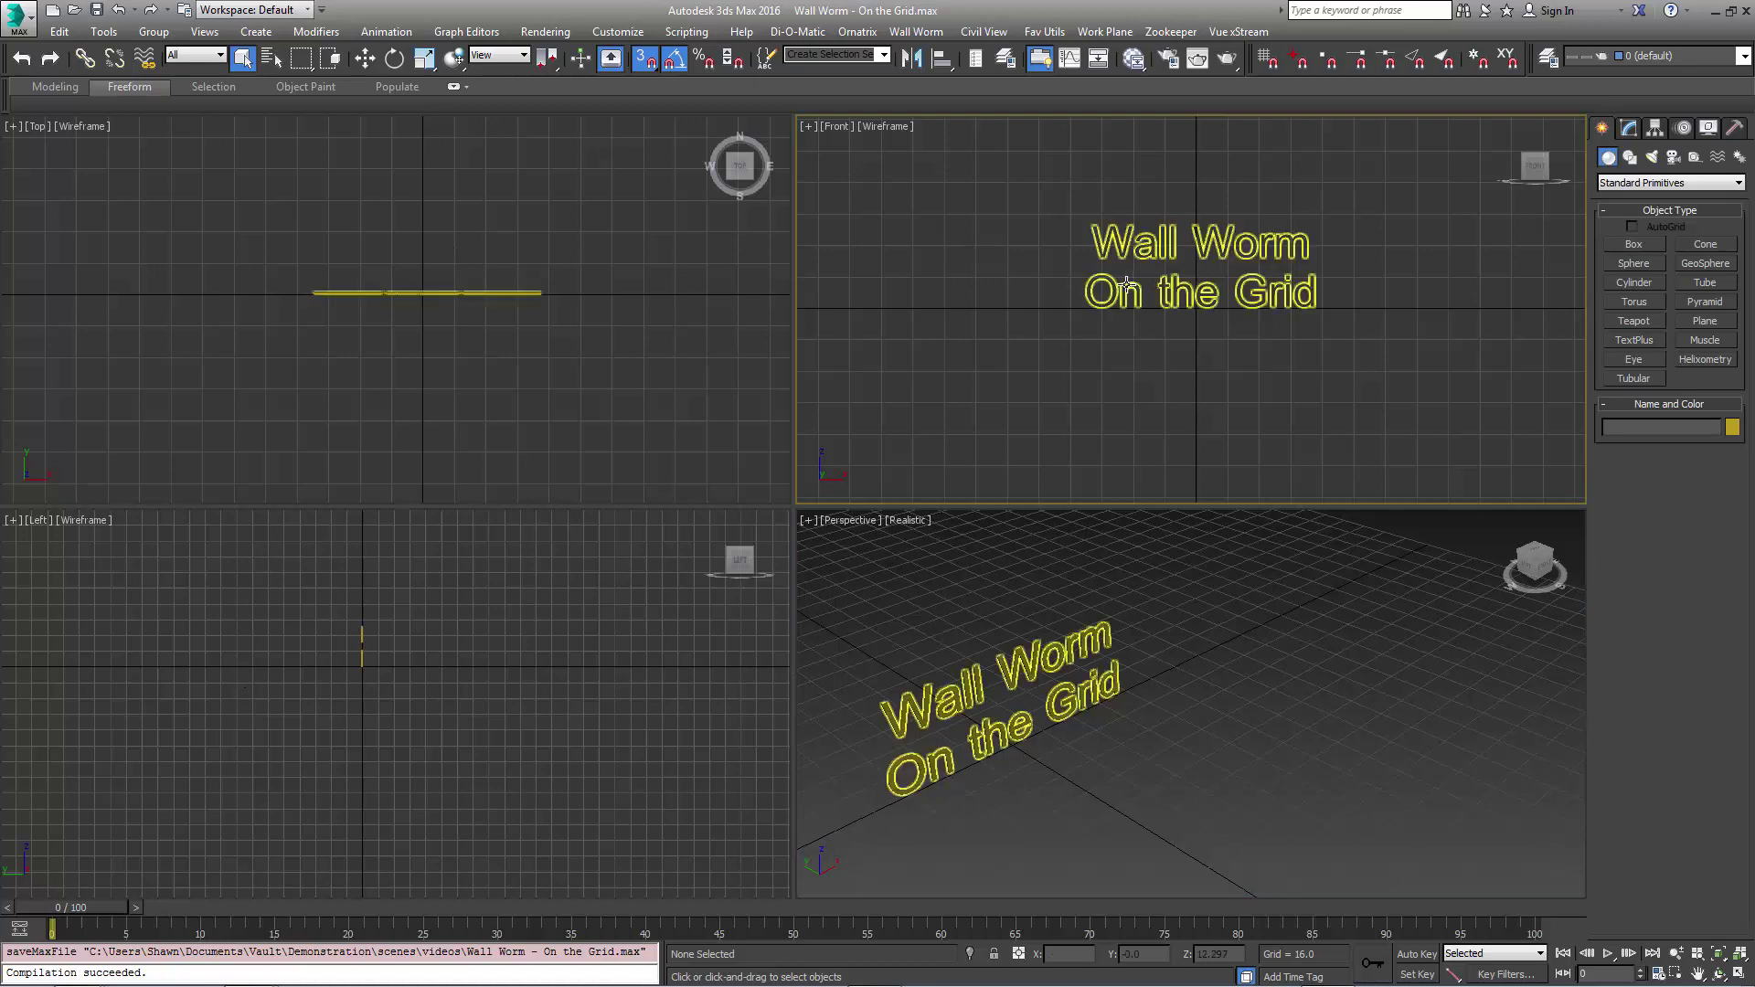
# - Compare the 2, 2.5 and 3 snap modes, keep 3D snaps, and maximize the Perspective viewport
pyautogui.click(649, 66)
pyautogui.moveTo(649, 66); pyautogui.dragTo(642, 119)
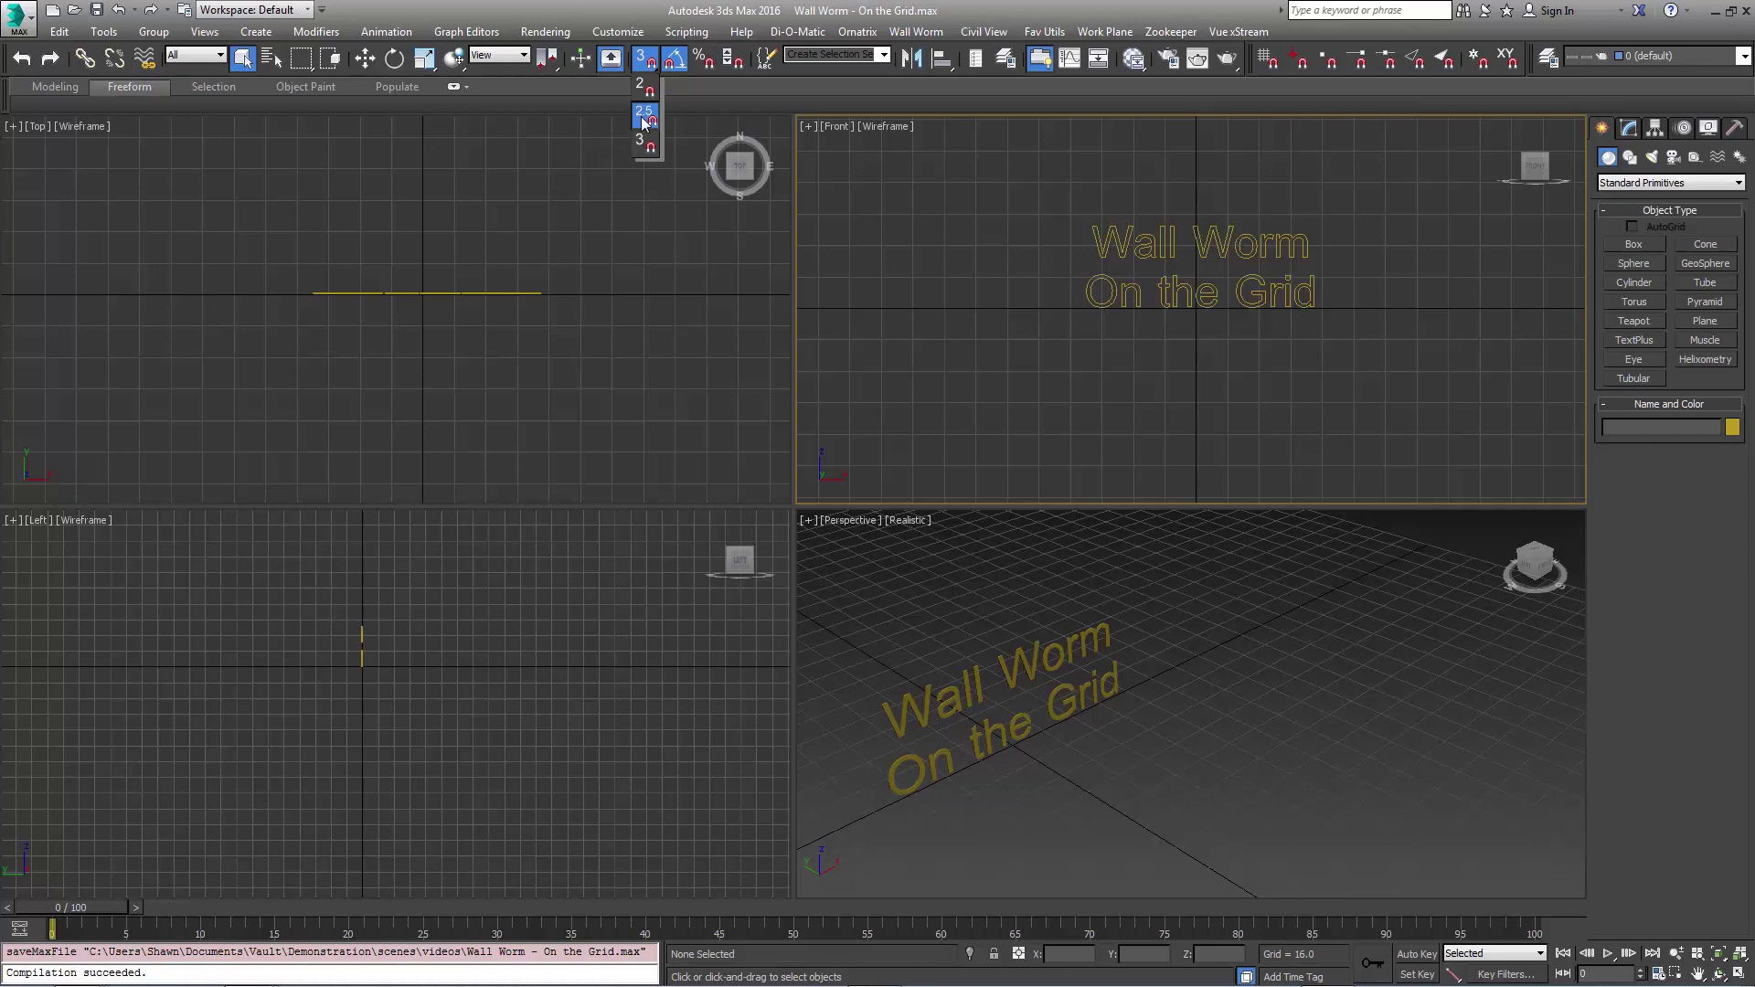
pyautogui.moveTo(644, 123); pyautogui.dragTo(640, 128)
pyautogui.moveTo(641, 128); pyautogui.dragTo(646, 96)
pyautogui.moveTo(646, 95); pyautogui.dragTo(681, 128)
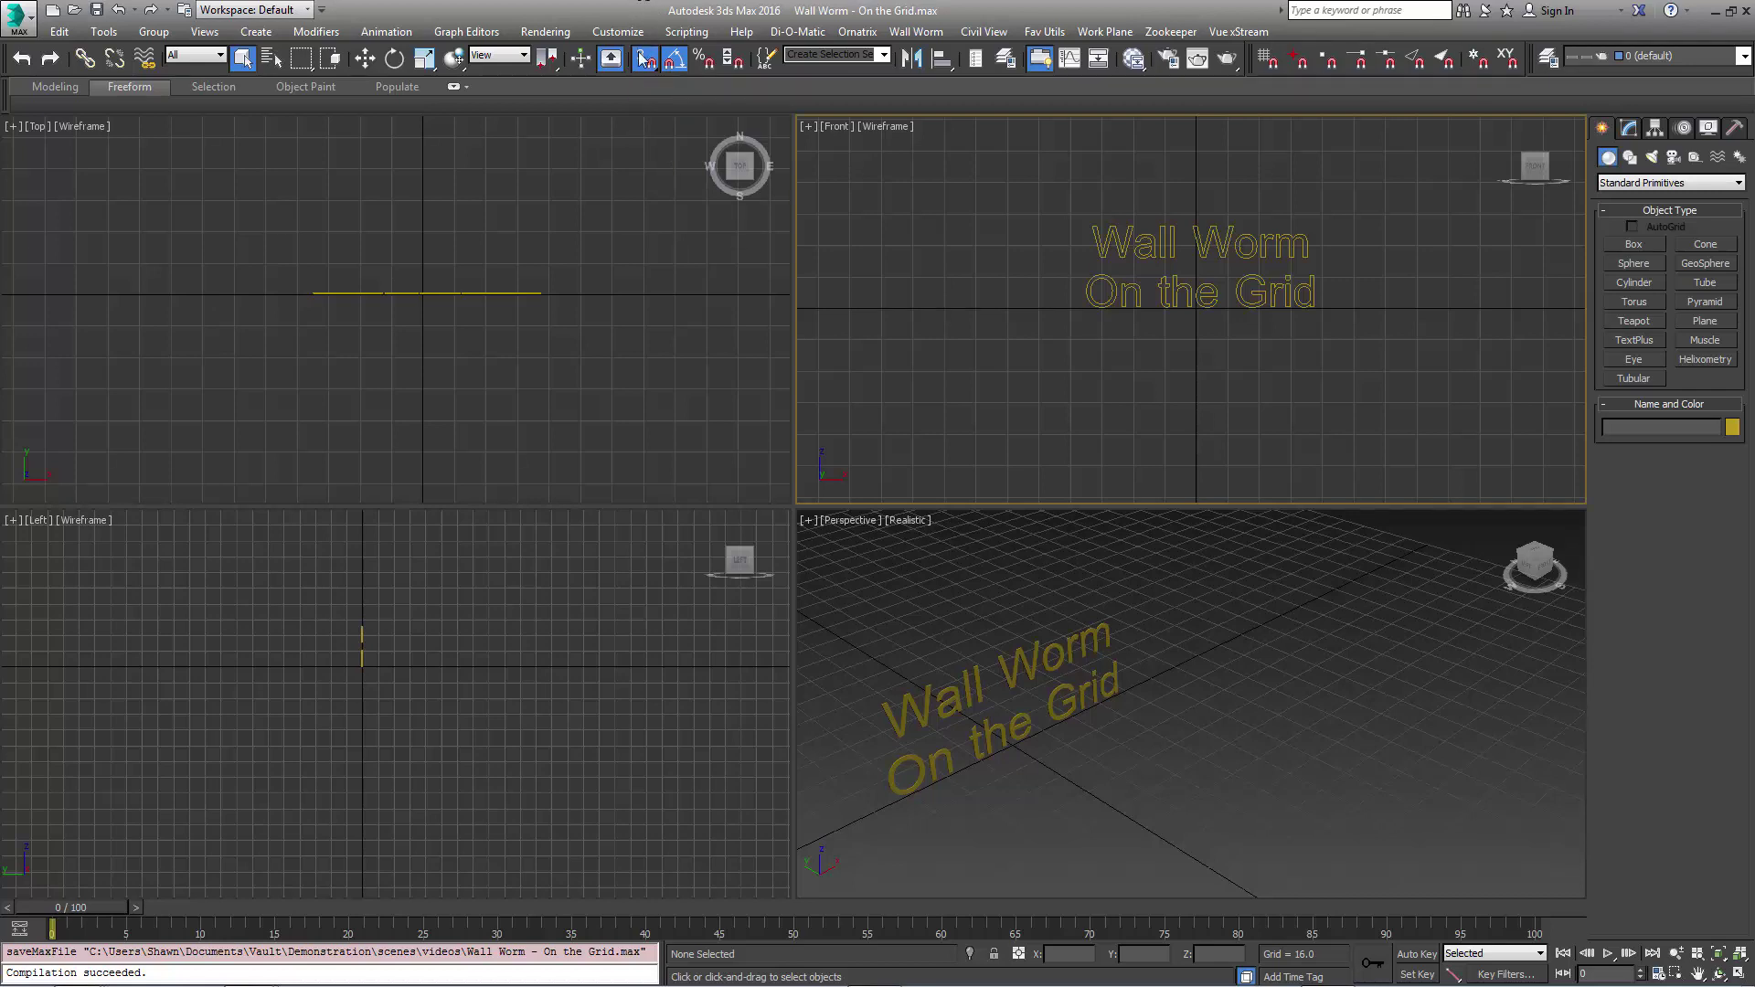
pyautogui.click(909, 576)
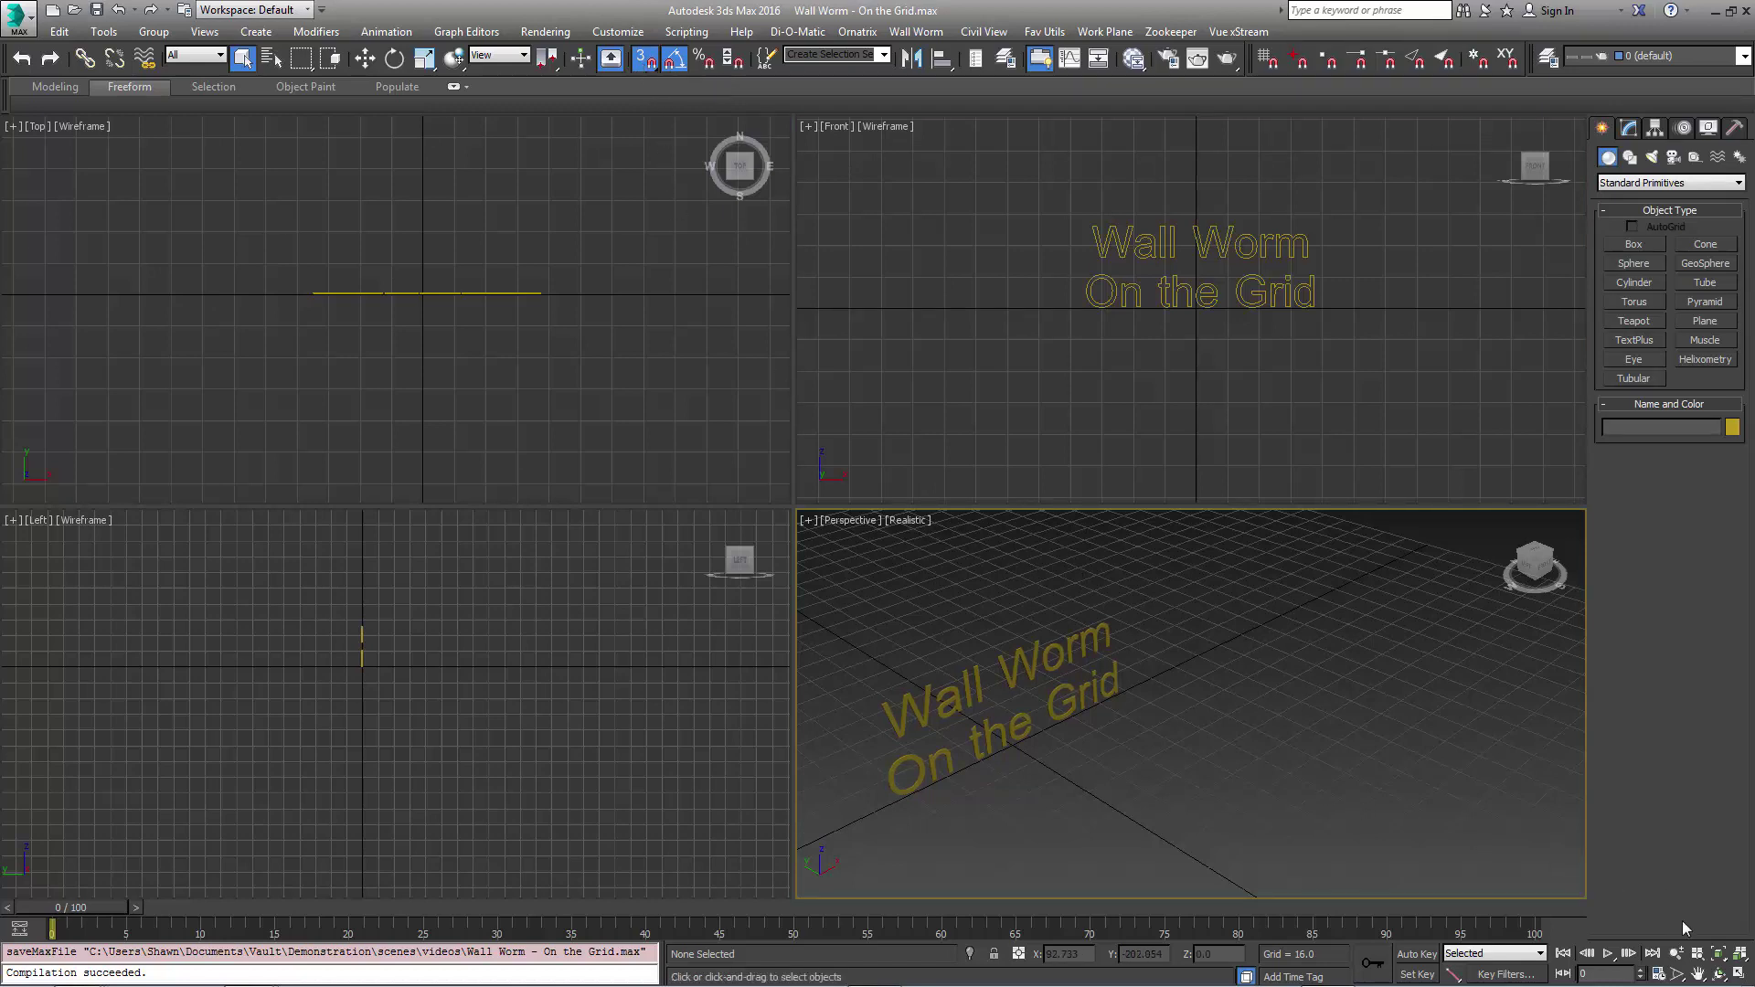
pyautogui.click(1740, 975)
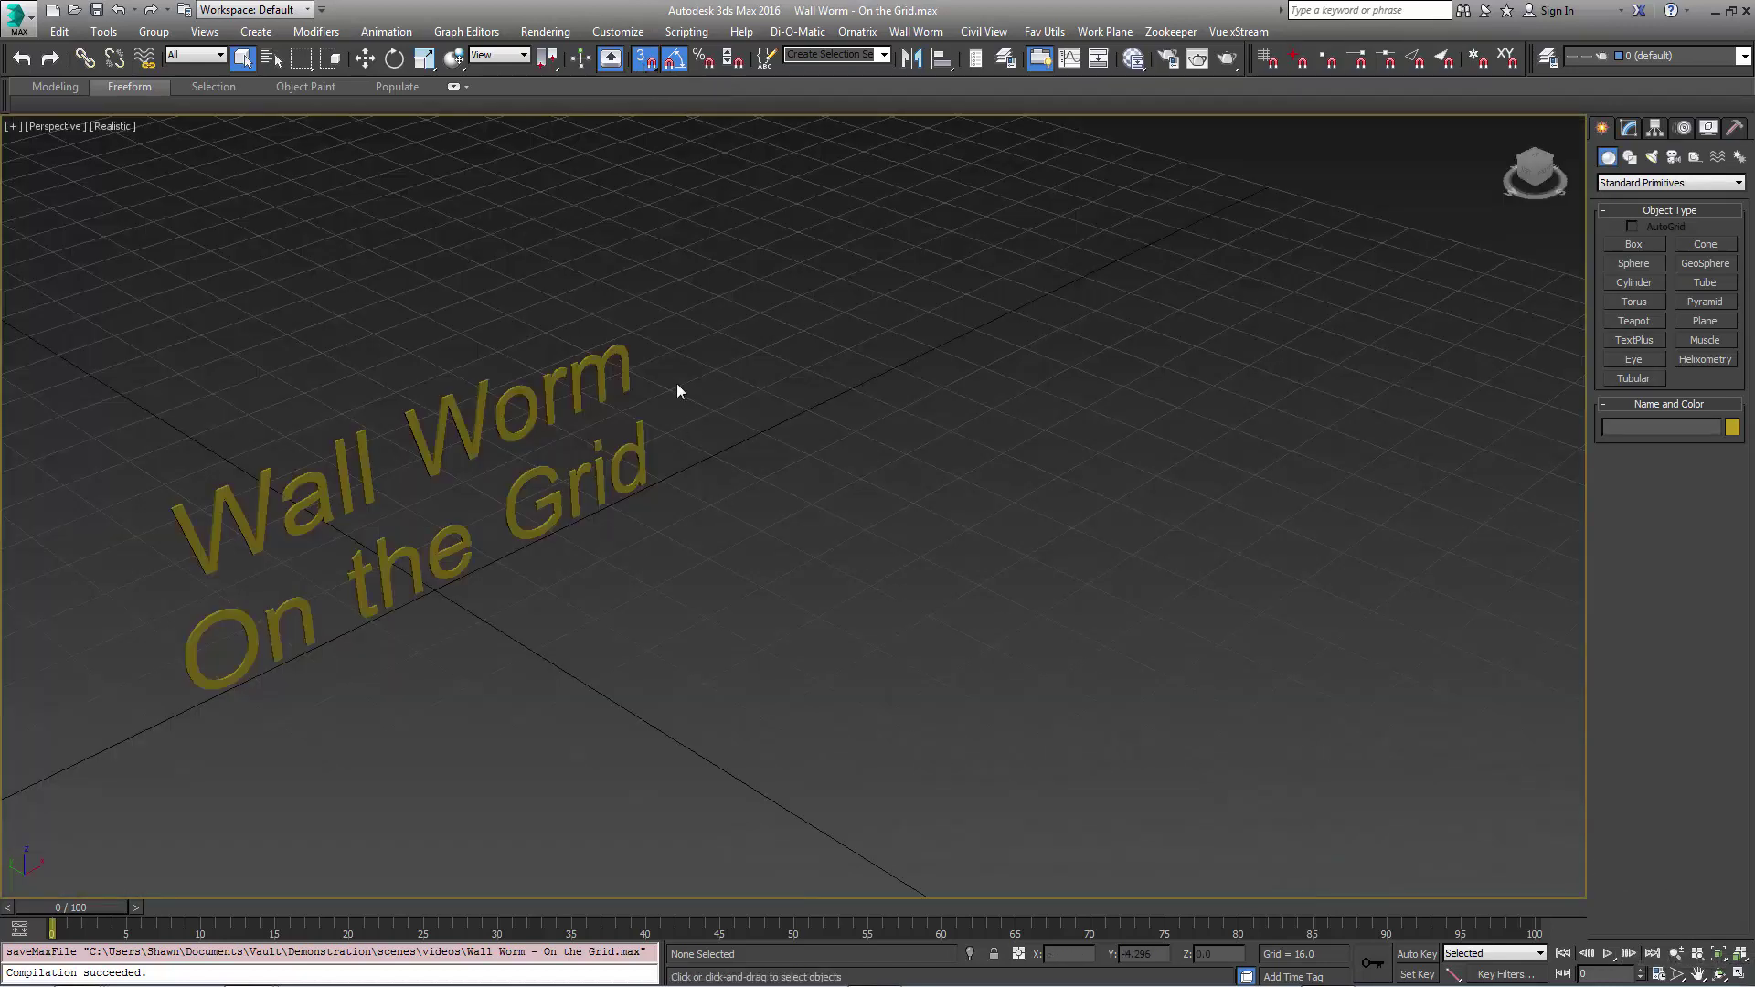
# - Create a freehand box with a base about 101 by 120 beside the text, without grid point snapping
pyautogui.click(1634, 245)
pyautogui.moveTo(921, 420); pyautogui.dragTo(913, 850)
pyautogui.click(782, 798)
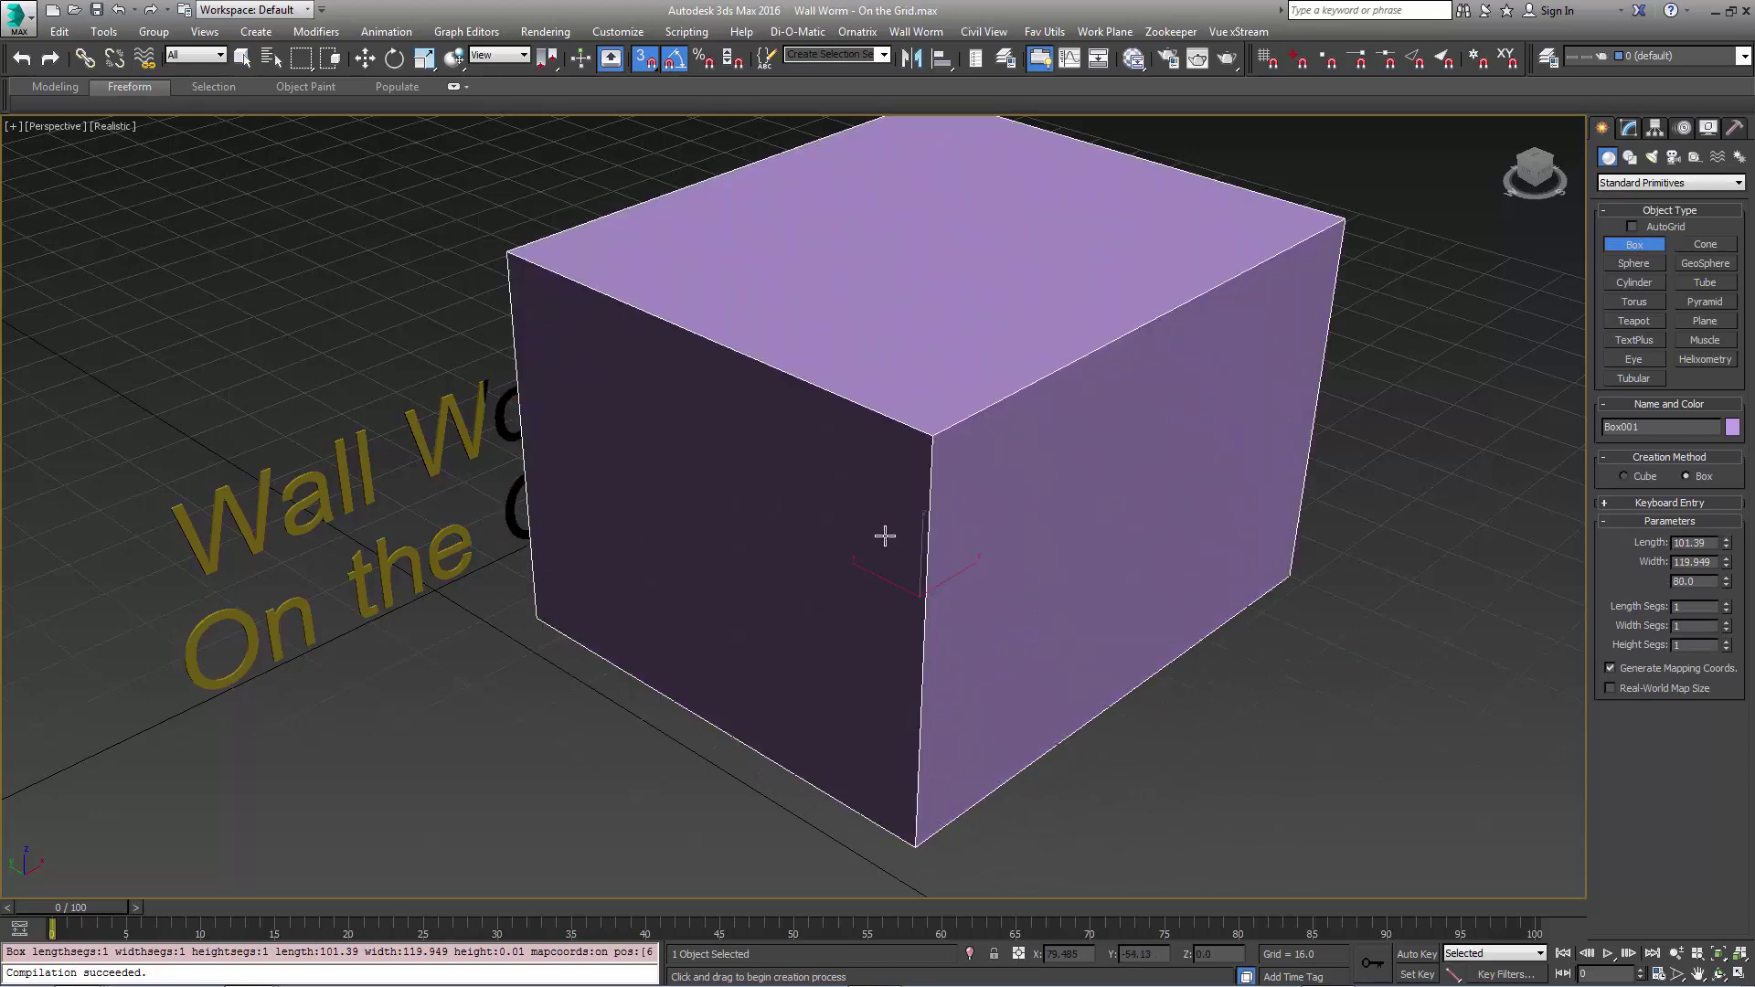
pyautogui.click(1019, 674)
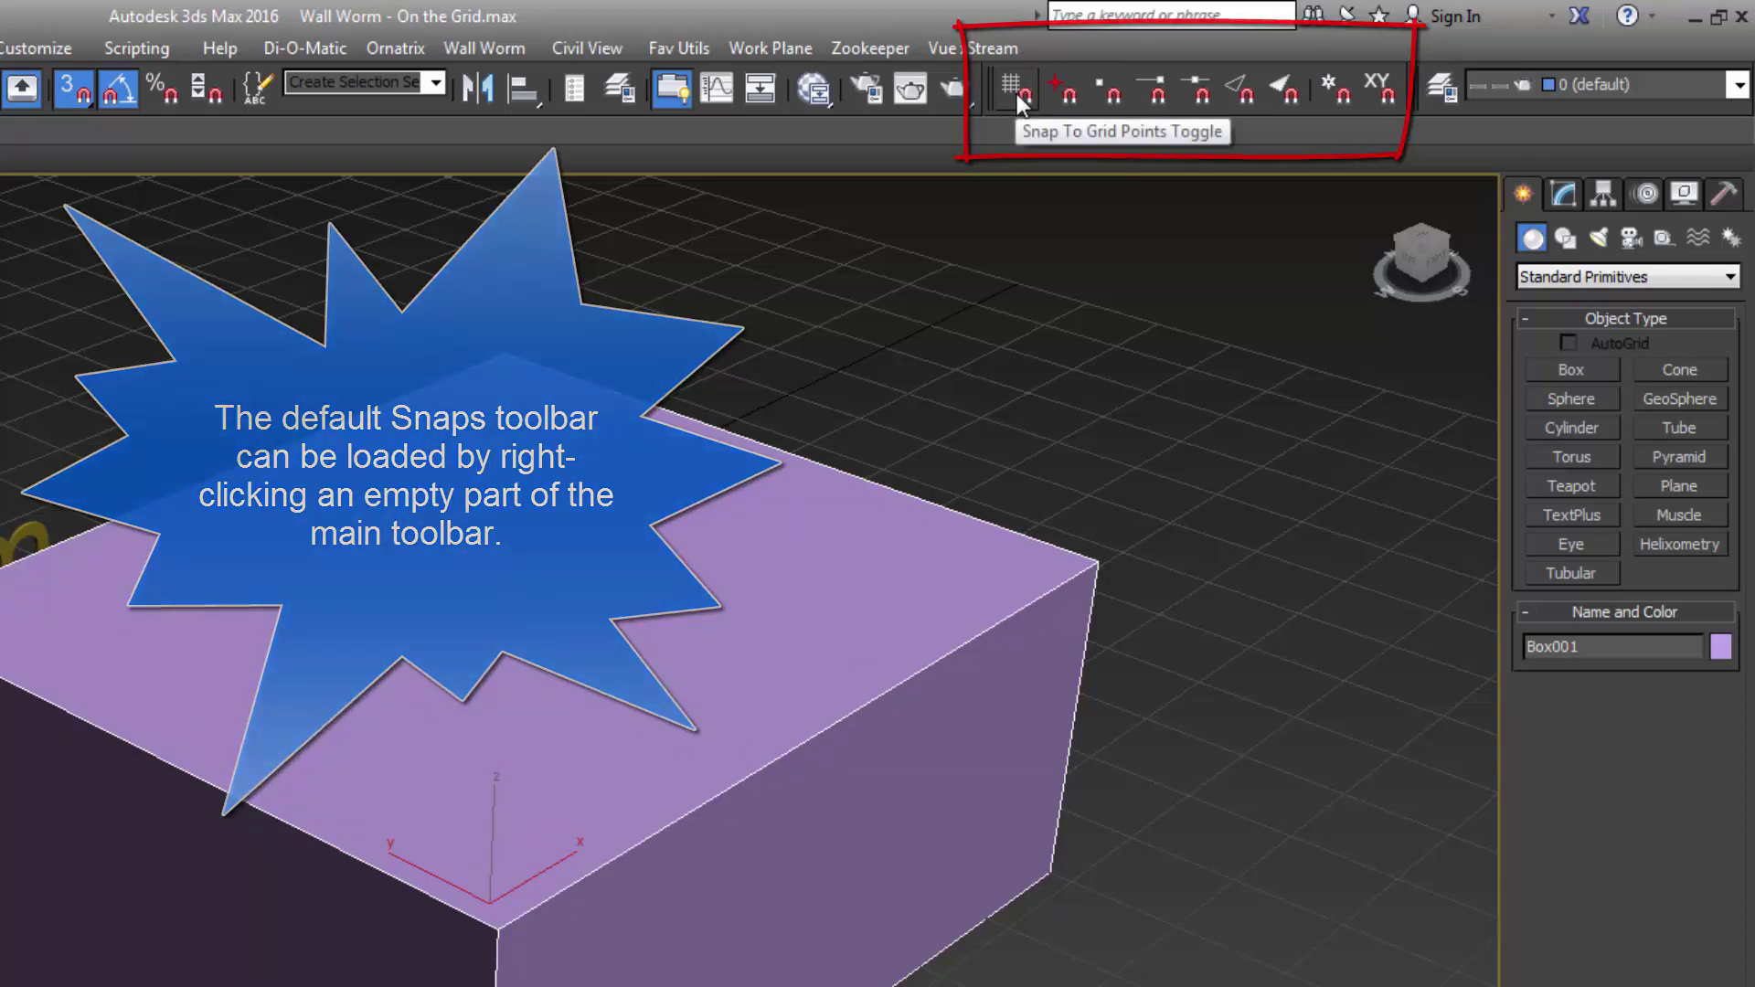
# - Turn on Snap To Grid Points and create a box 48 long, 144 wide and 48 high beside the text
pyautogui.click(1017, 94)
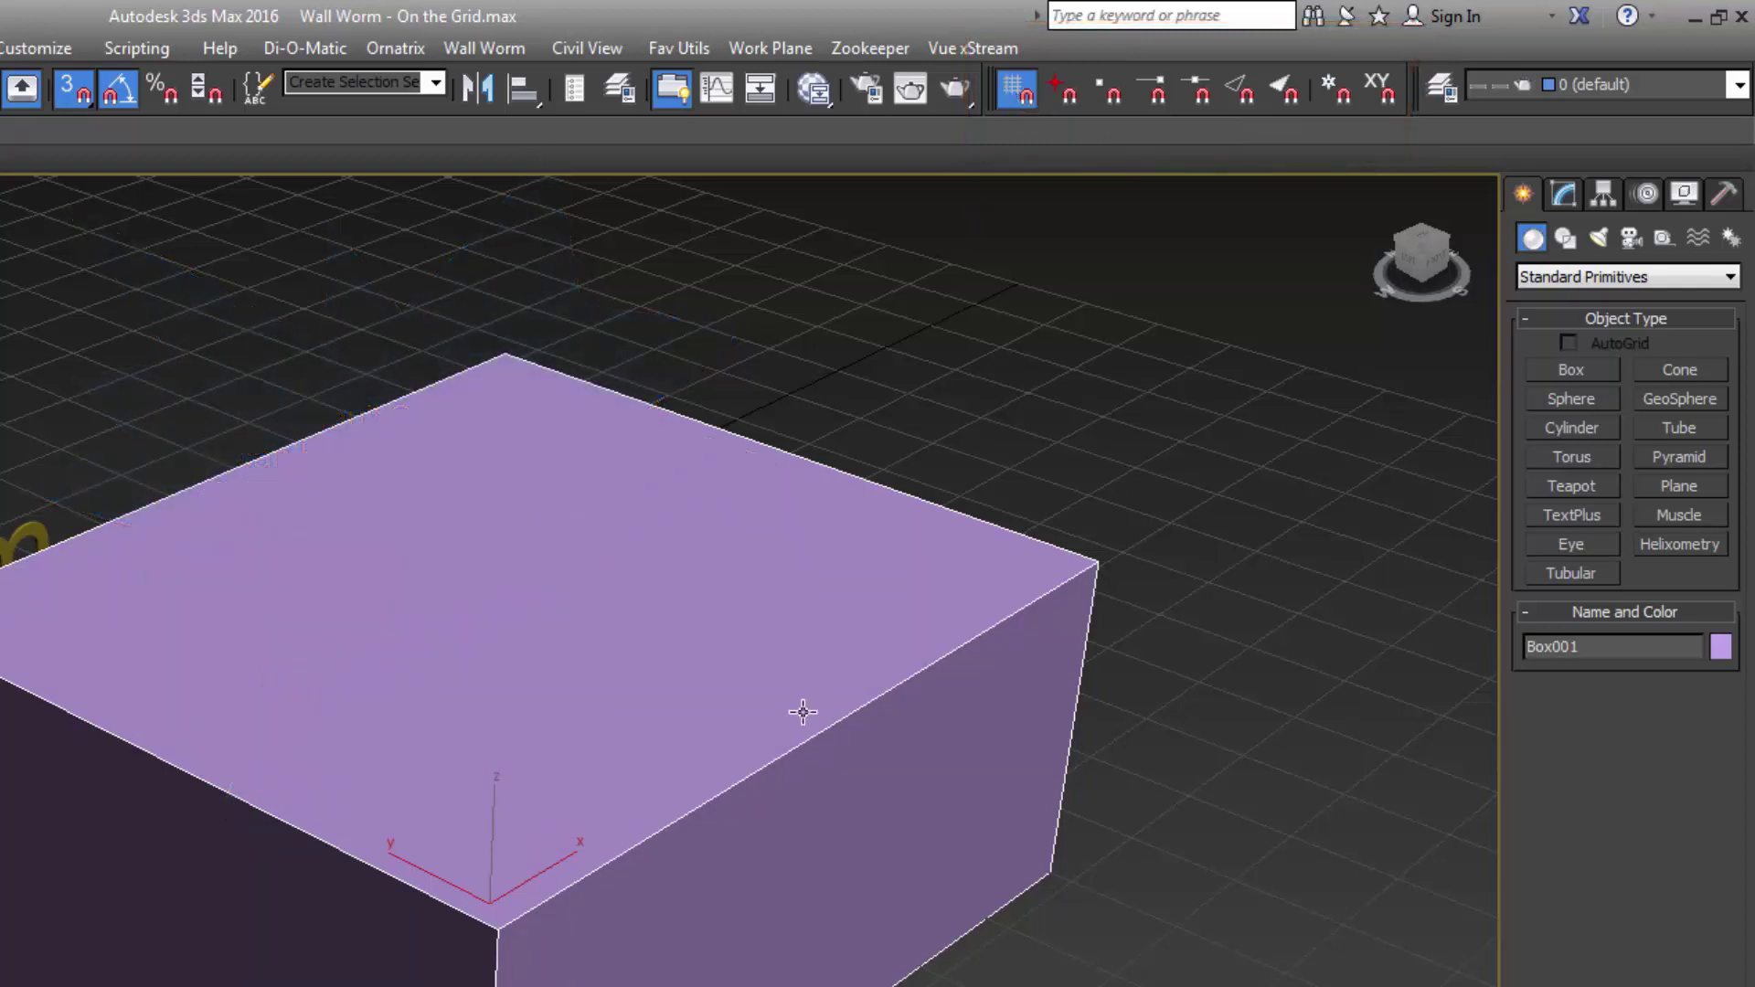
pyautogui.rightClick(802, 712)
pyautogui.click(1562, 369)
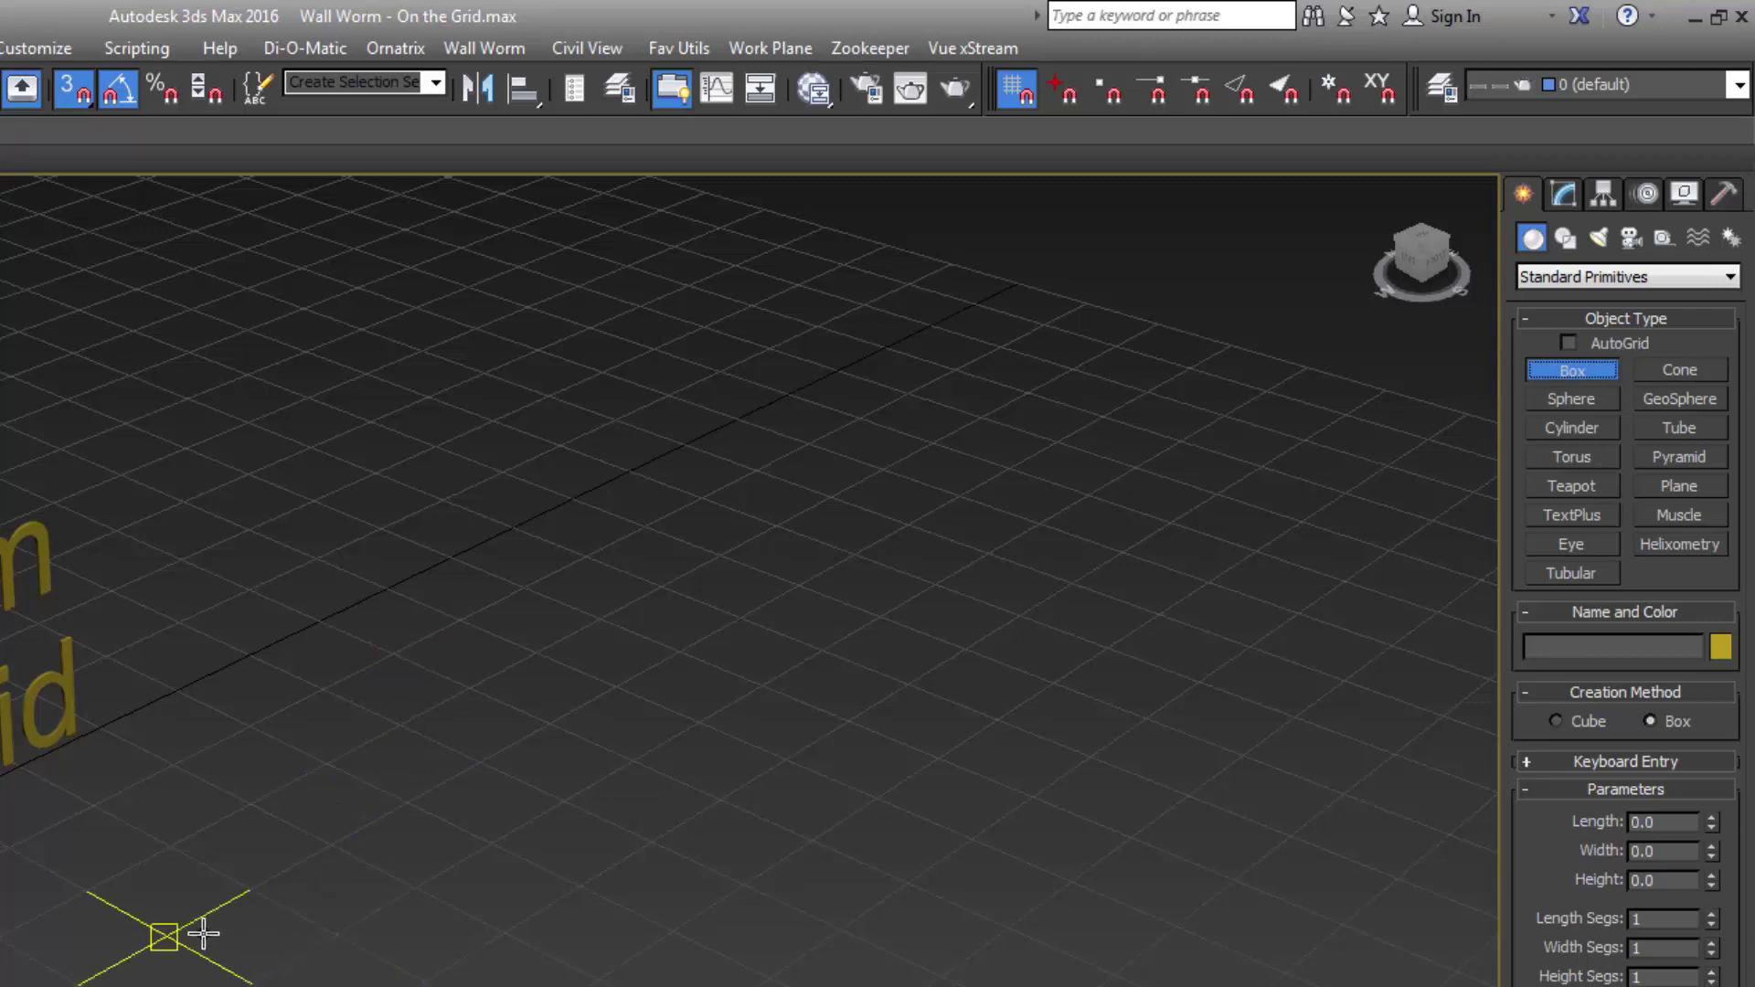
pyautogui.moveTo(202, 932); pyautogui.dragTo(1069, 682)
pyautogui.click(1051, 288)
pyautogui.rightClick(931, 591)
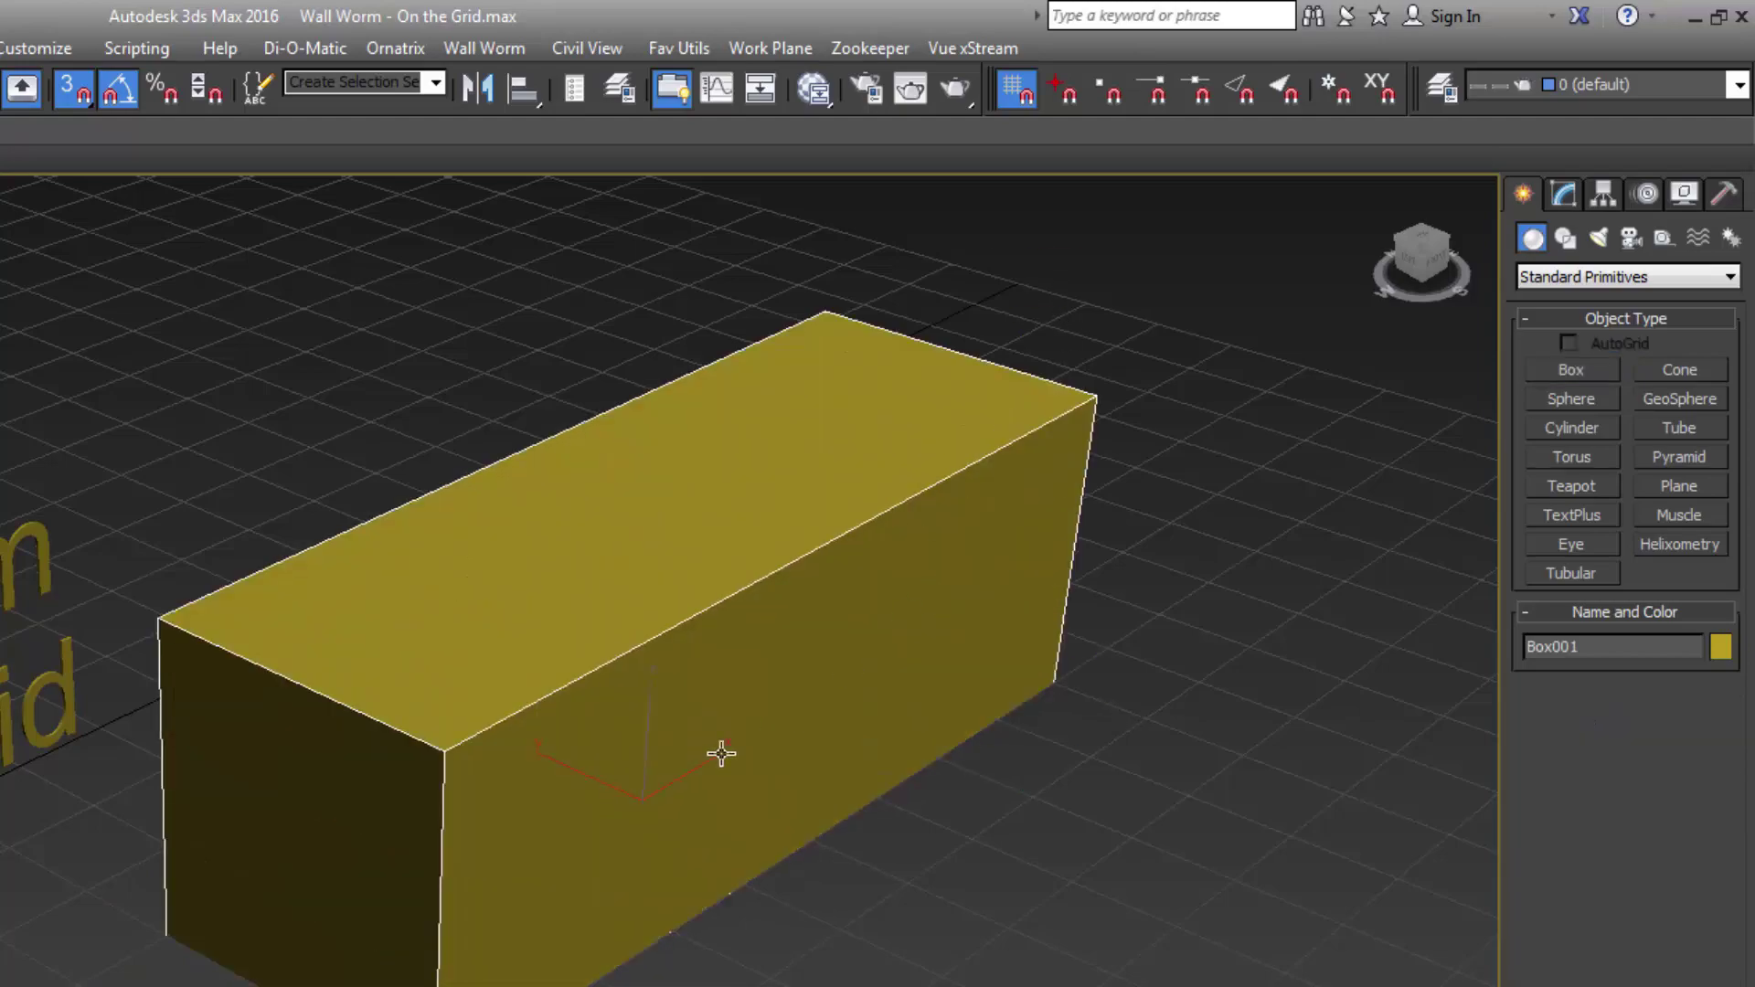
pyautogui.moveTo(560, 826)
pyautogui.keyDown('alt'); pyautogui.mouseDown(button='middle')
pyautogui.moveTo(1038, 822)
pyautogui.moveTo(568, 815)
pyautogui.mouseUp(button='middle'); pyautogui.keyUp('alt')
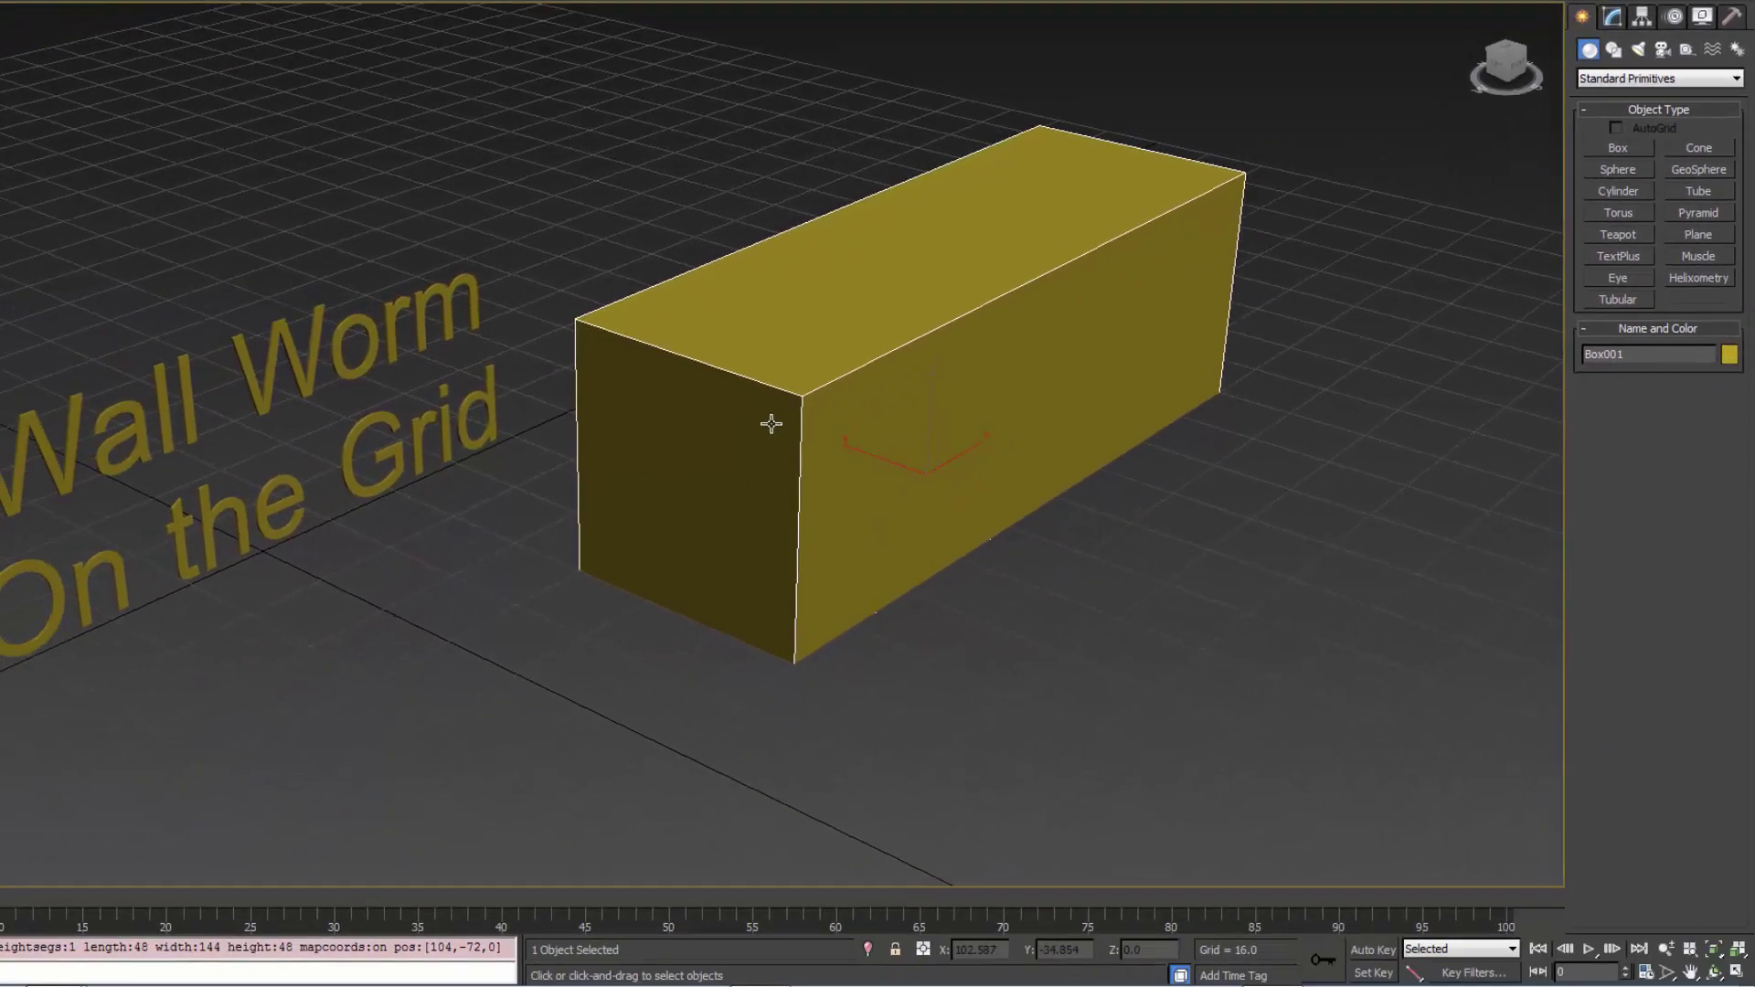
# - Convert the 48 by 144 by 48 box to an Editable Poly
pyautogui.rightClick(771, 424)
pyautogui.moveTo(876, 627)
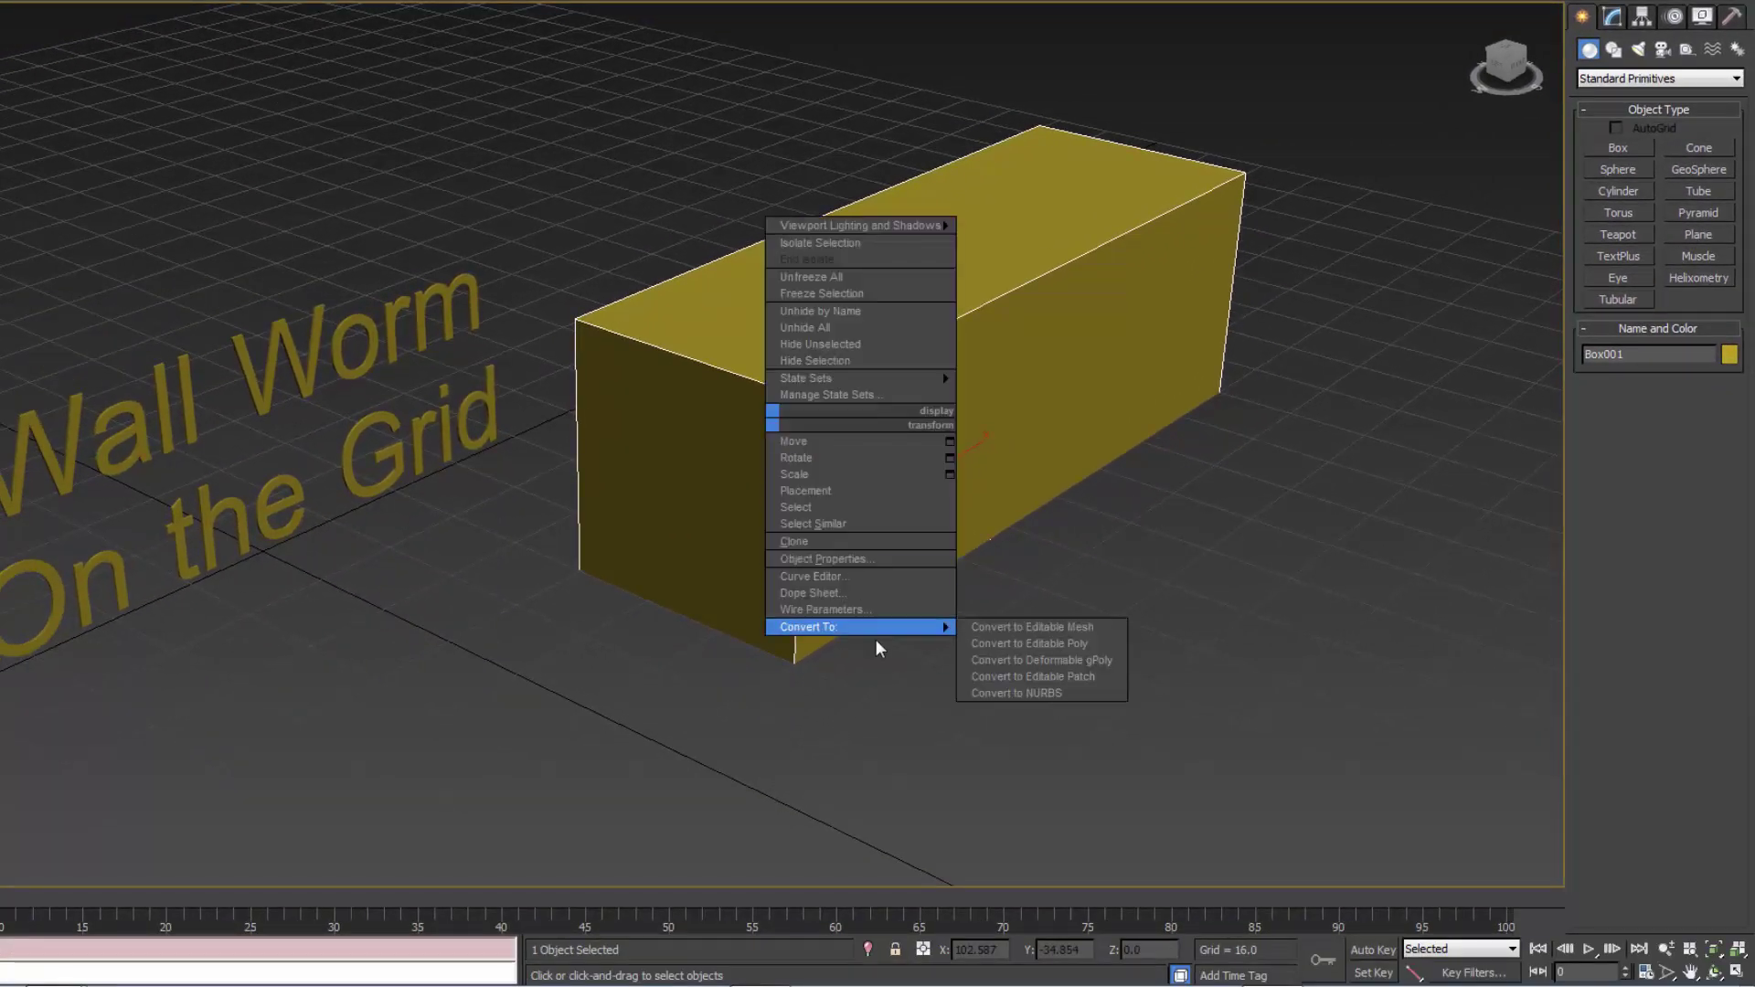
pyautogui.click(1033, 641)
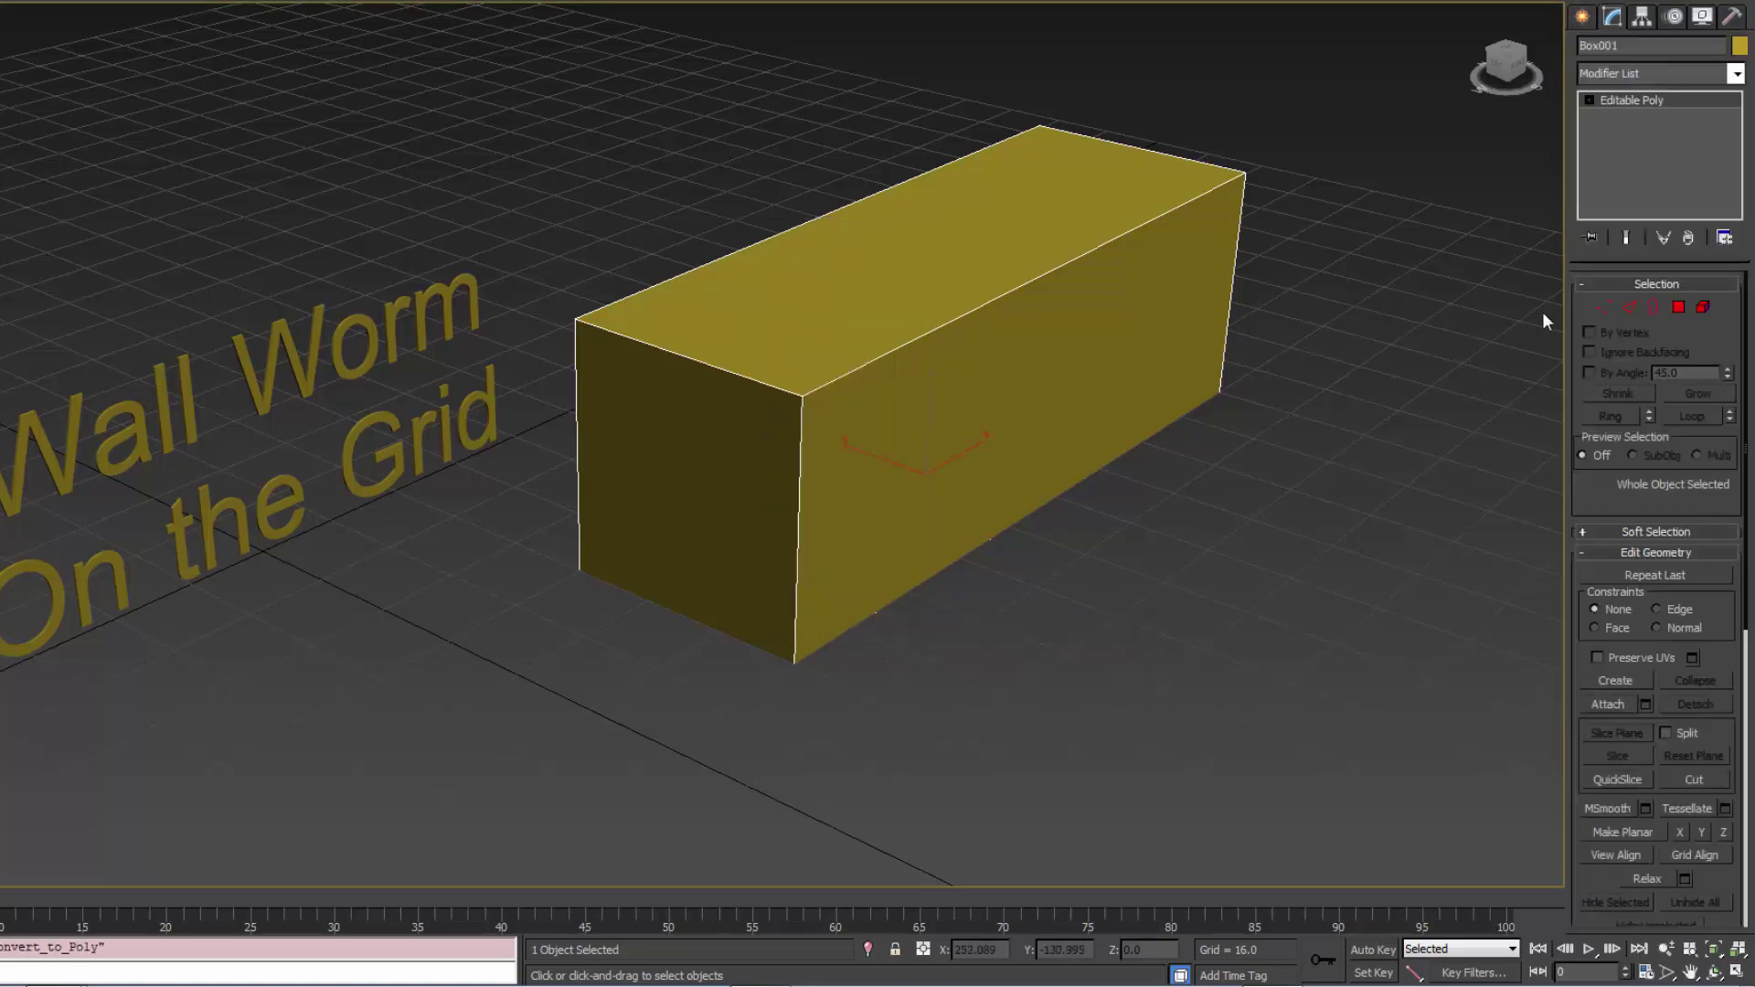
# - Select the box's far upper corner vertex, check its coordinates with the Move tool, and leave vertex level
pyautogui.click(1609, 309)
pyautogui.moveTo(1216, 204); pyautogui.dragTo(1215, 205)
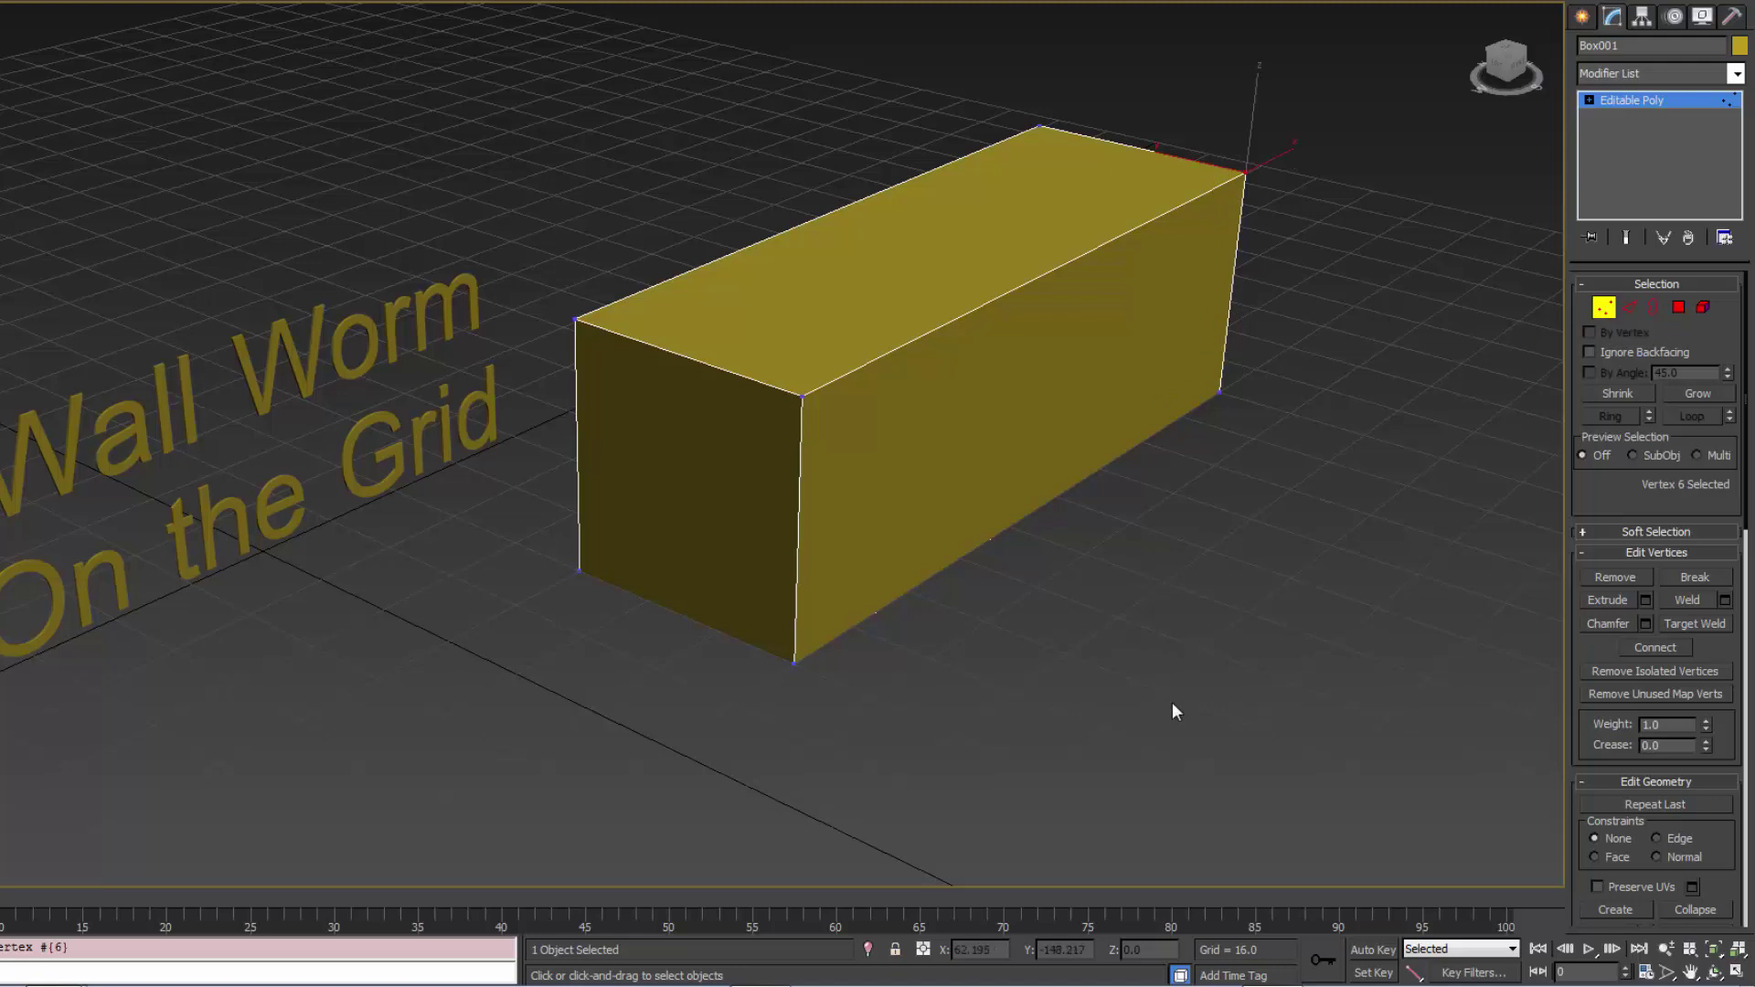
pyautogui.press('w')
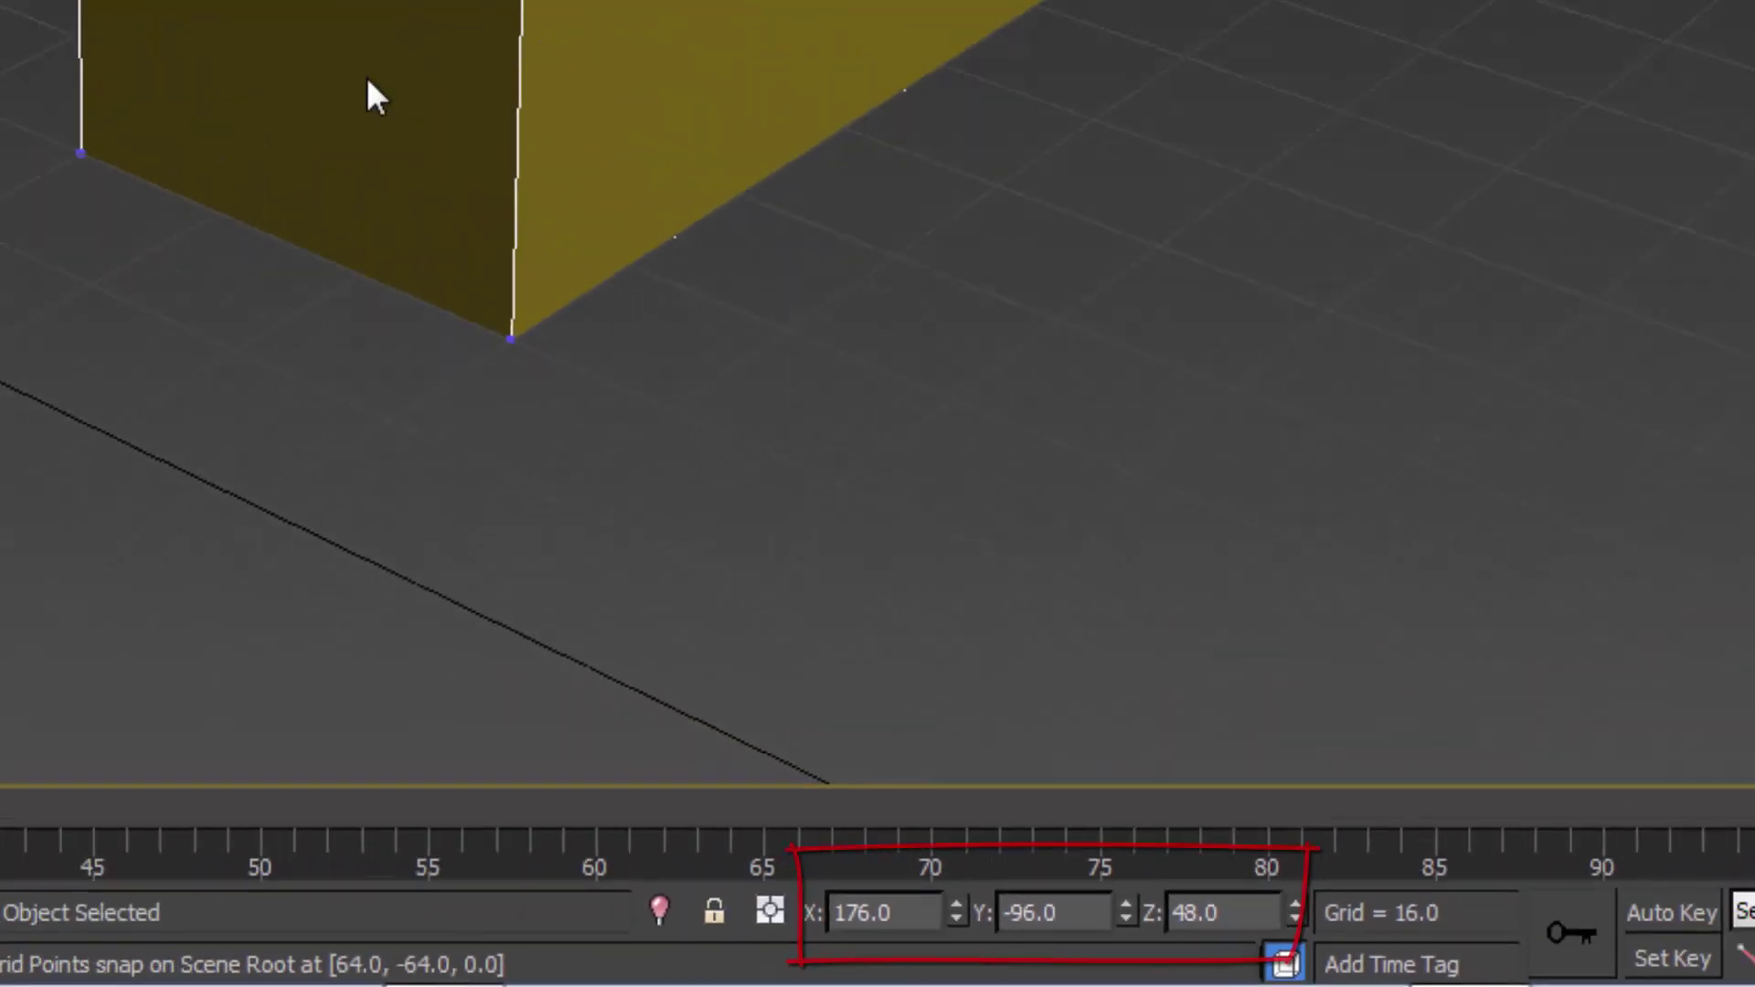
pyautogui.keyDown('alt'); pyautogui.moveTo(368, 78); pyautogui.dragTo(360, 176, button='middle'); pyautogui.keyUp('alt')
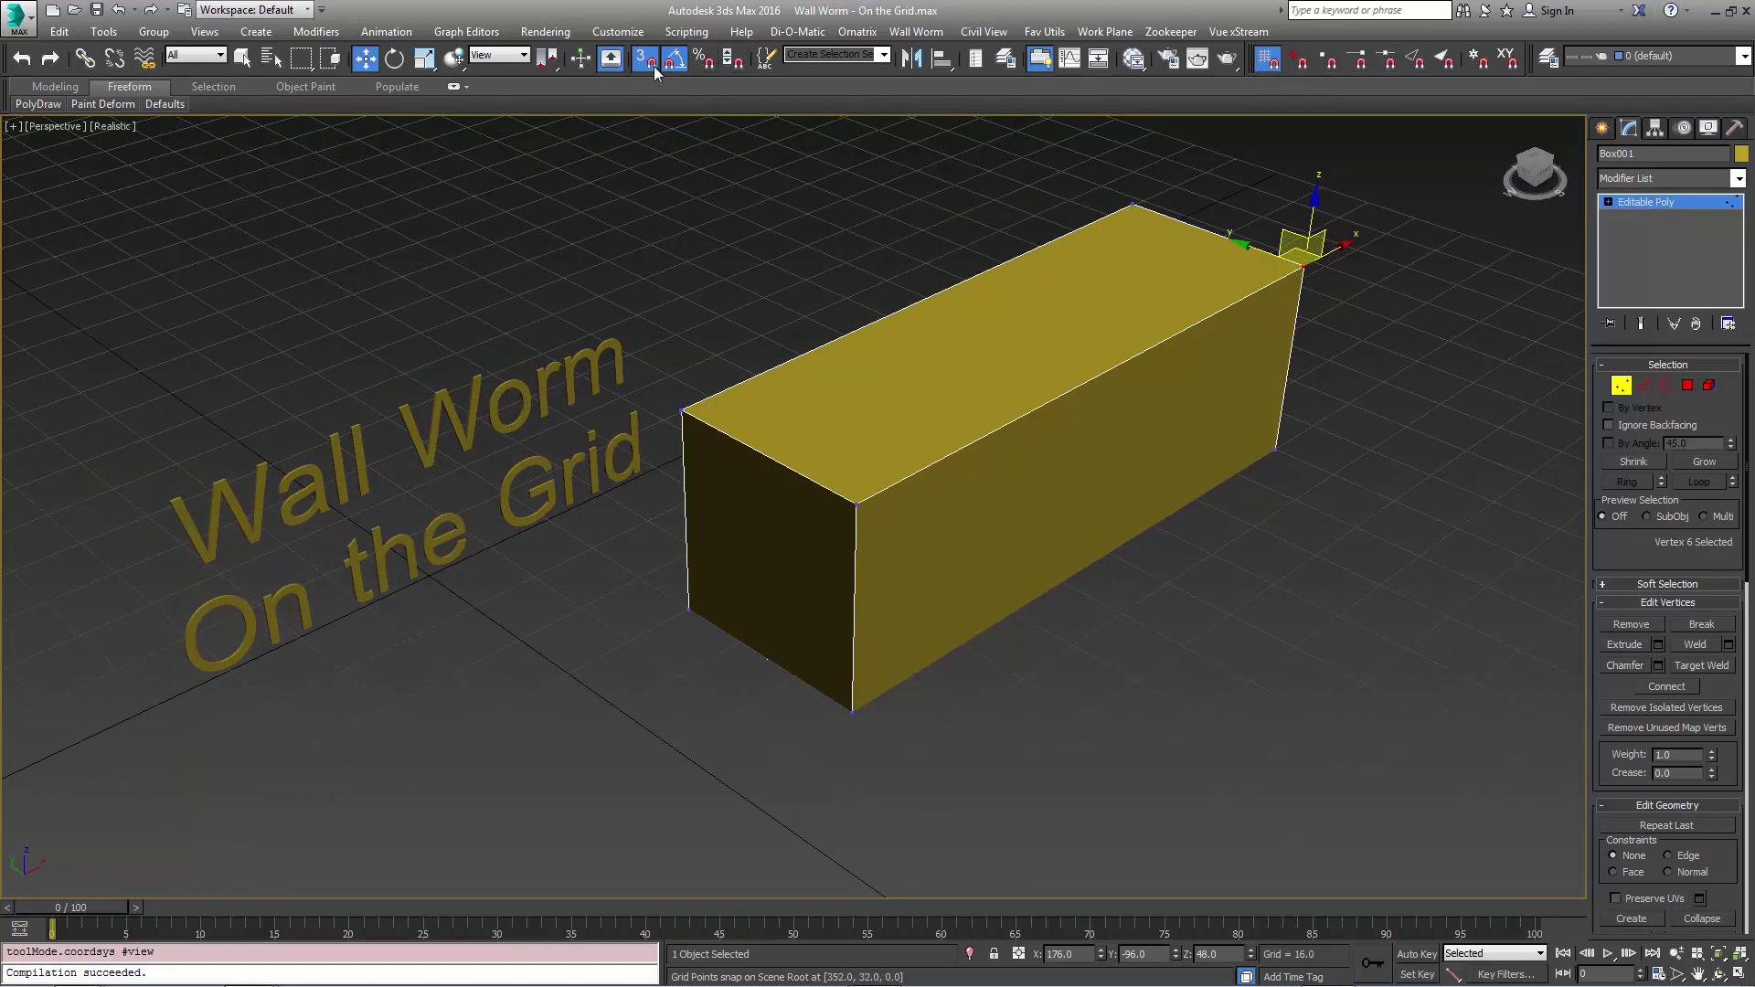
pyautogui.click(1621, 387)
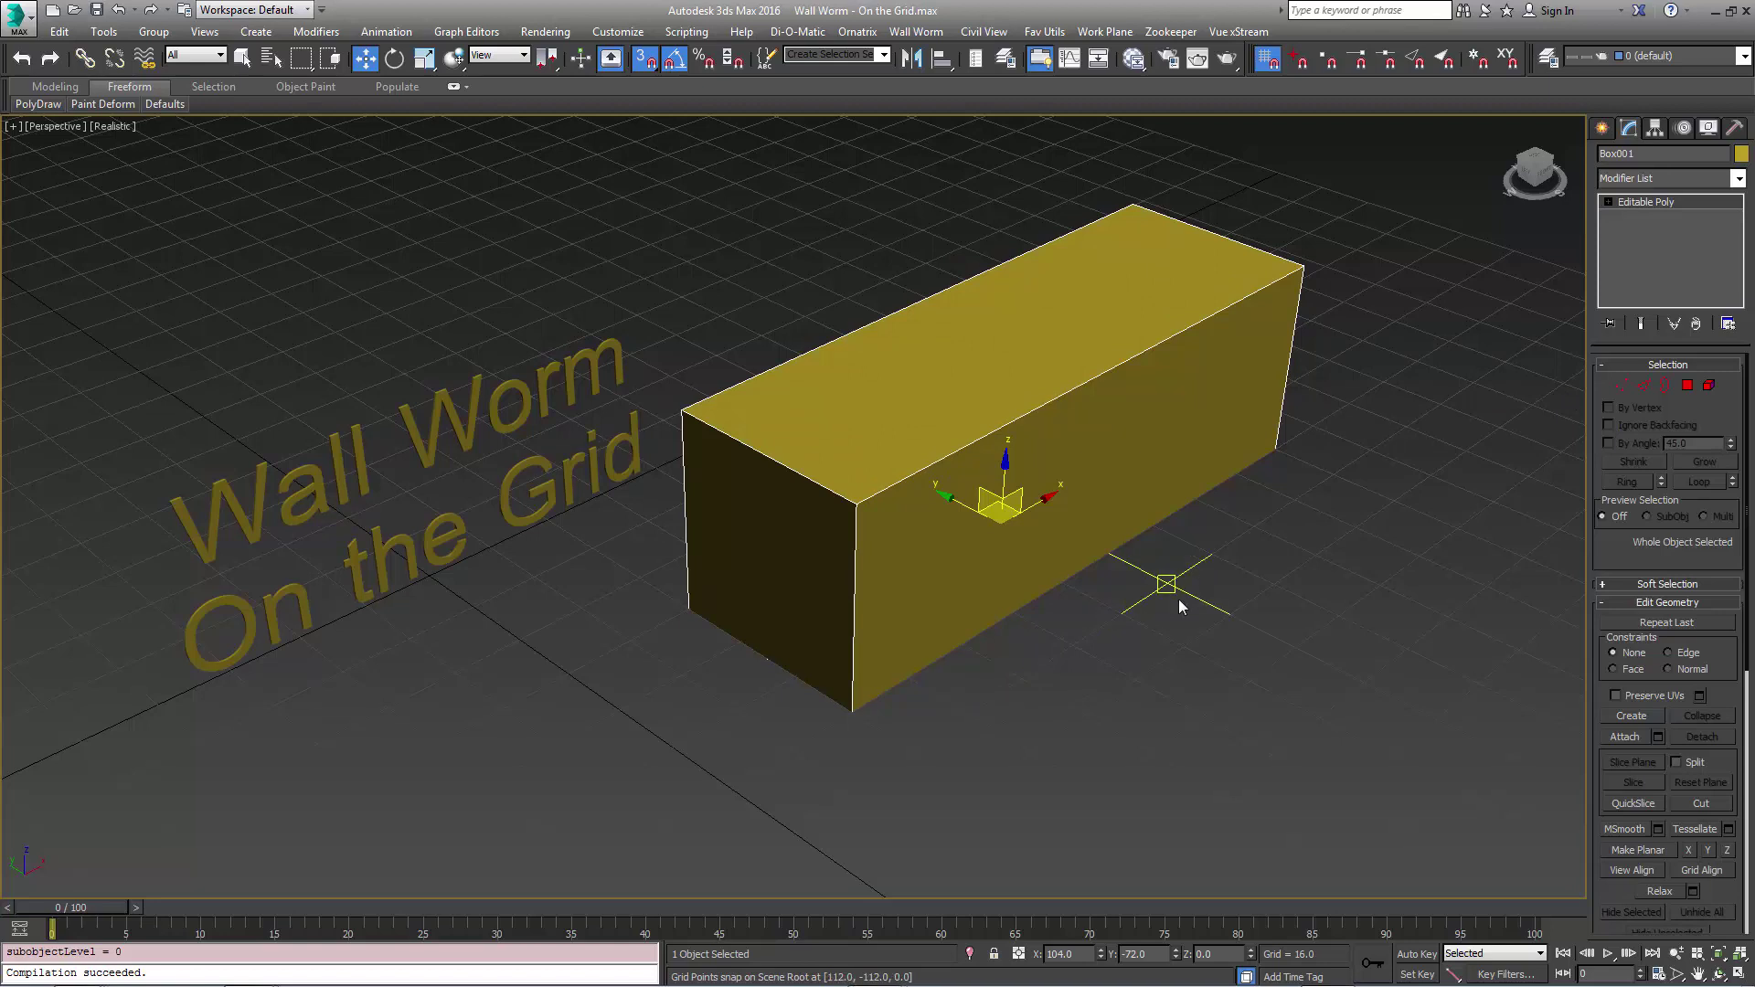
# - Create a second box 80 long, 32 wide and 48 high, starting at the first box's far base corner
pyautogui.moveTo(1178, 599); pyautogui.dragTo(1127, 577, button='middle')
pyautogui.click(1605, 131)
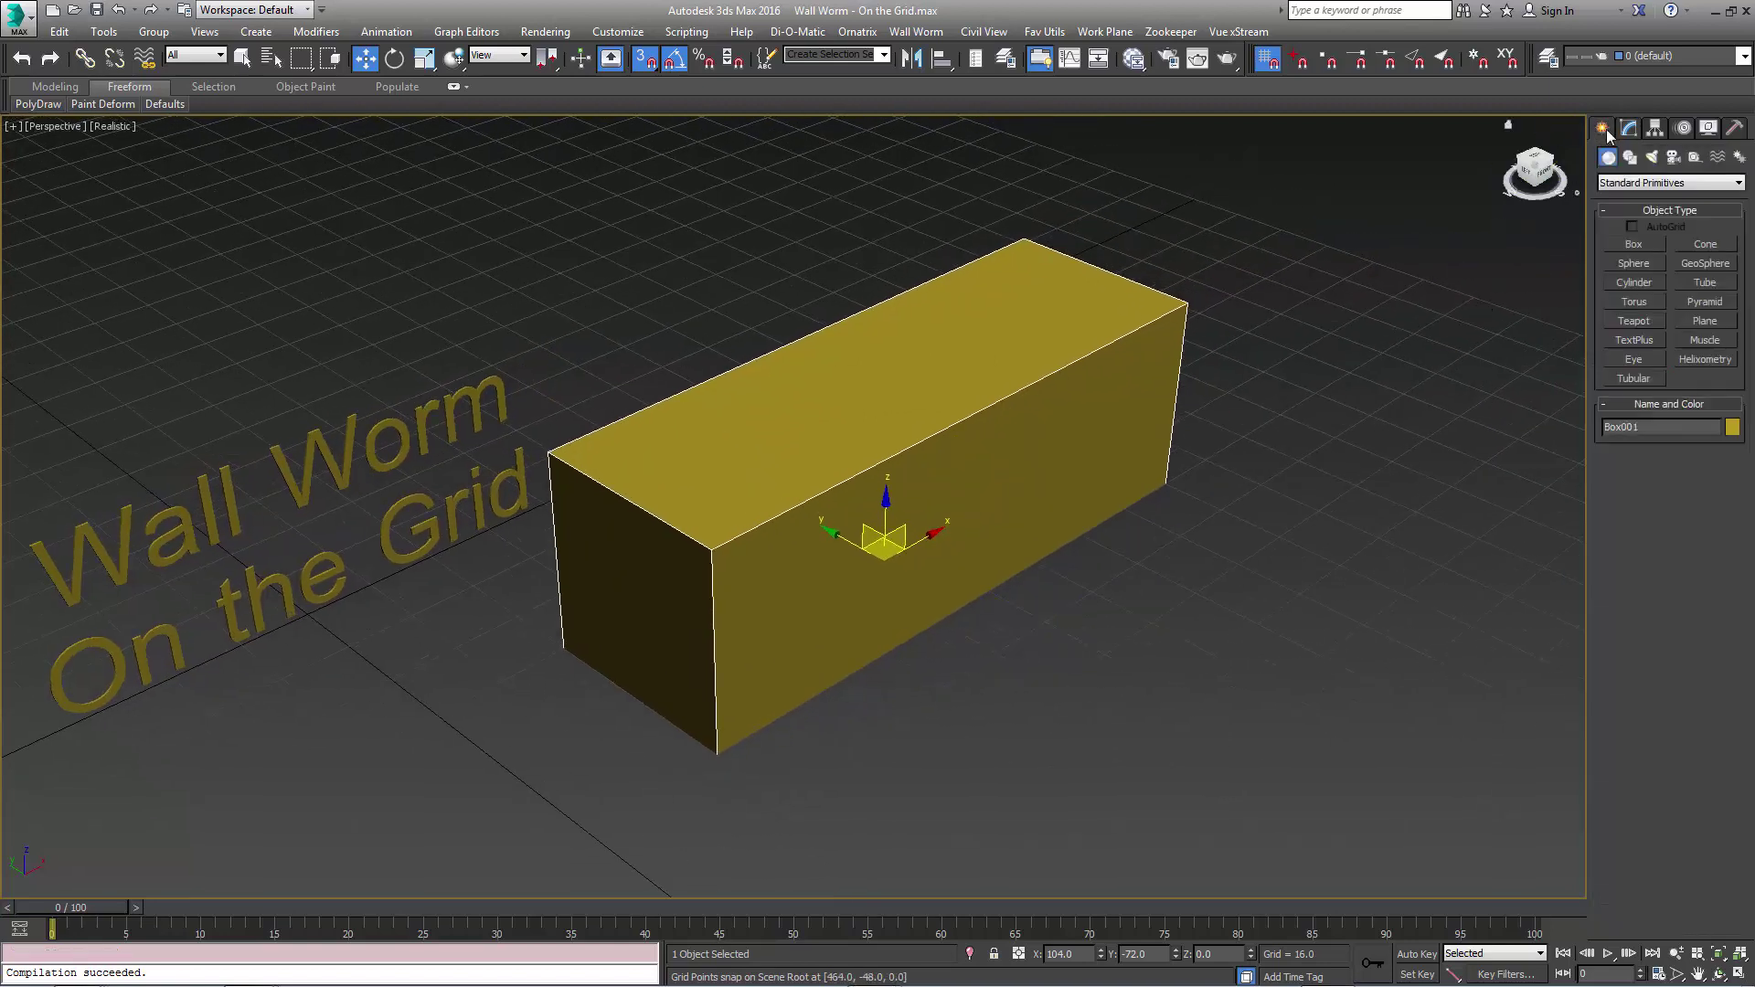
pyautogui.click(1634, 244)
pyautogui.moveTo(1163, 486); pyautogui.dragTo(1388, 693)
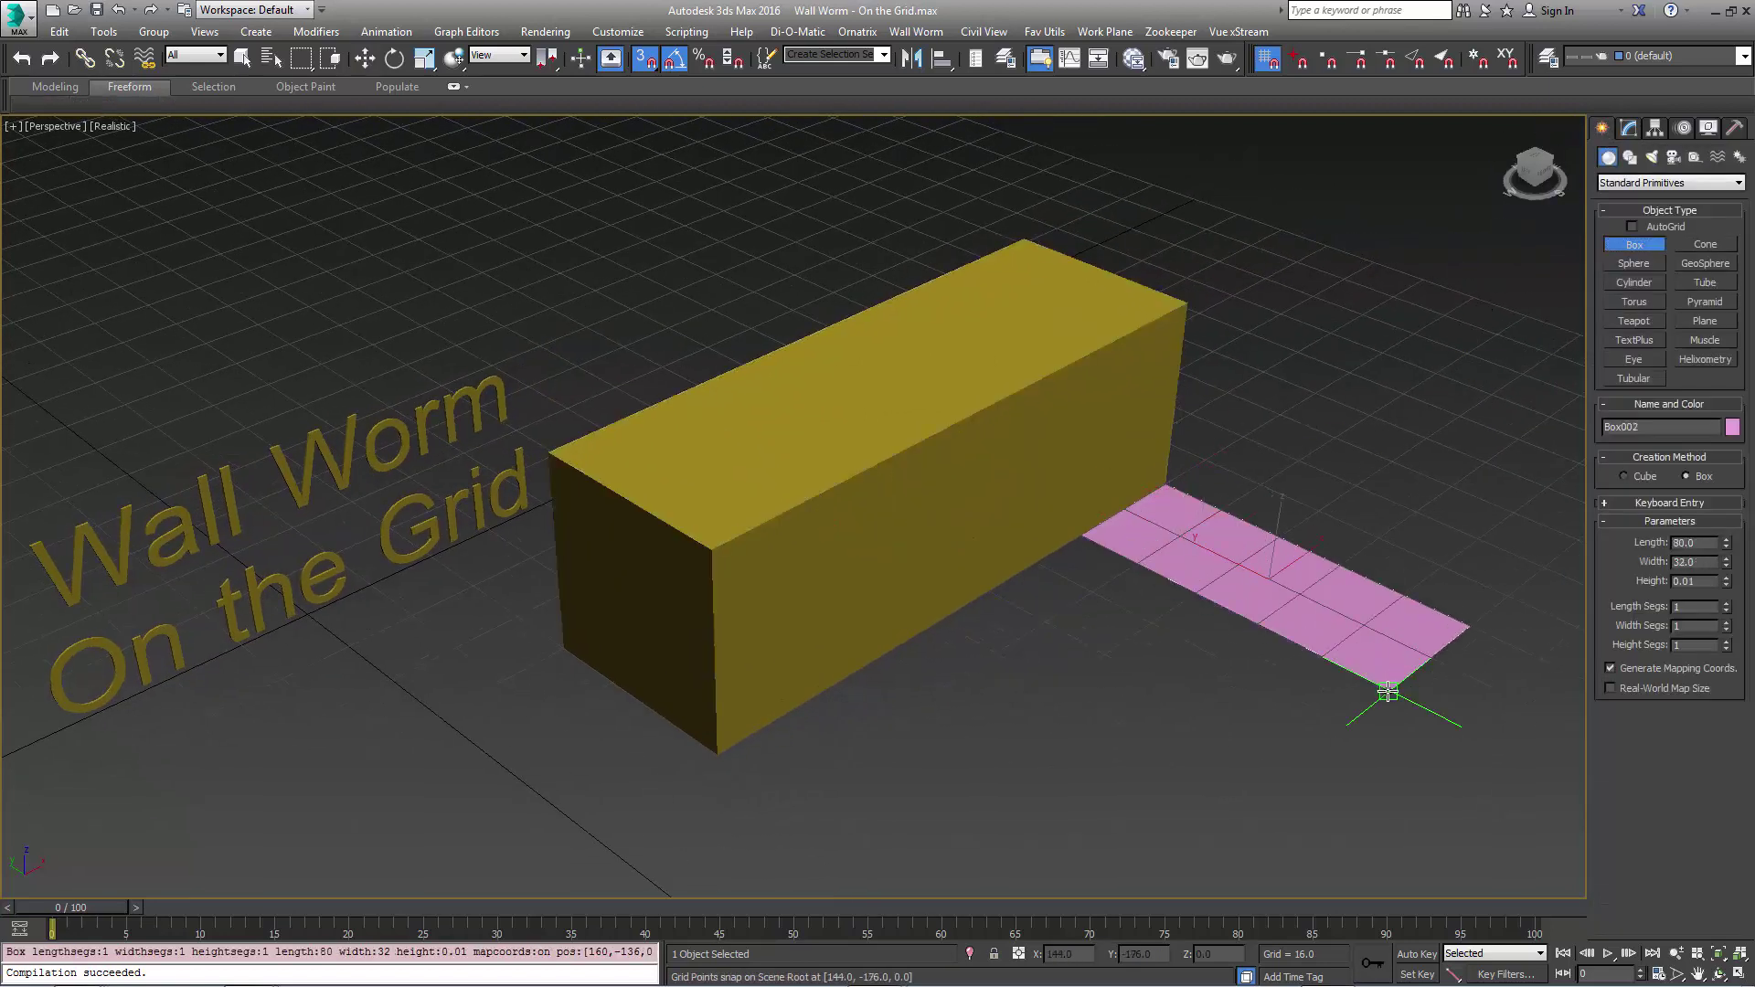
pyautogui.click(1265, 627)
# - Create a third box 48 long, 160 wide and 48 high, starting at the second box's outer base corner
pyautogui.scroll(3, 951, 482)
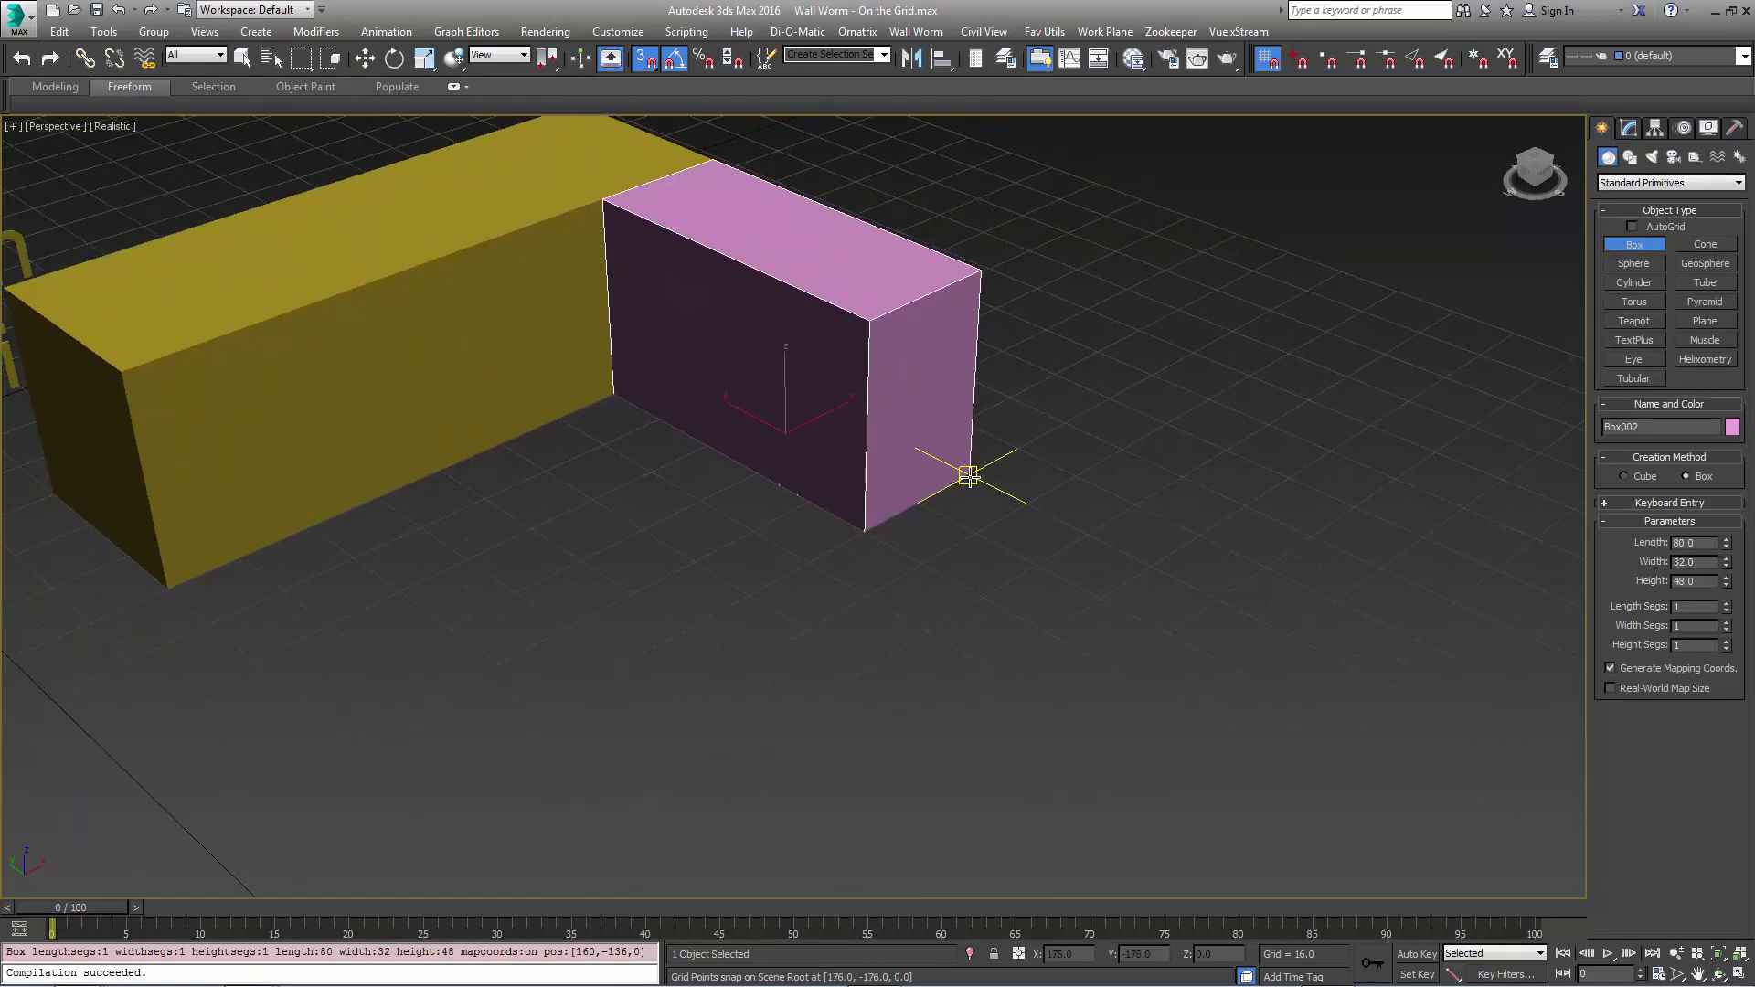
pyautogui.moveTo(864, 531); pyautogui.dragTo(1470, 359)
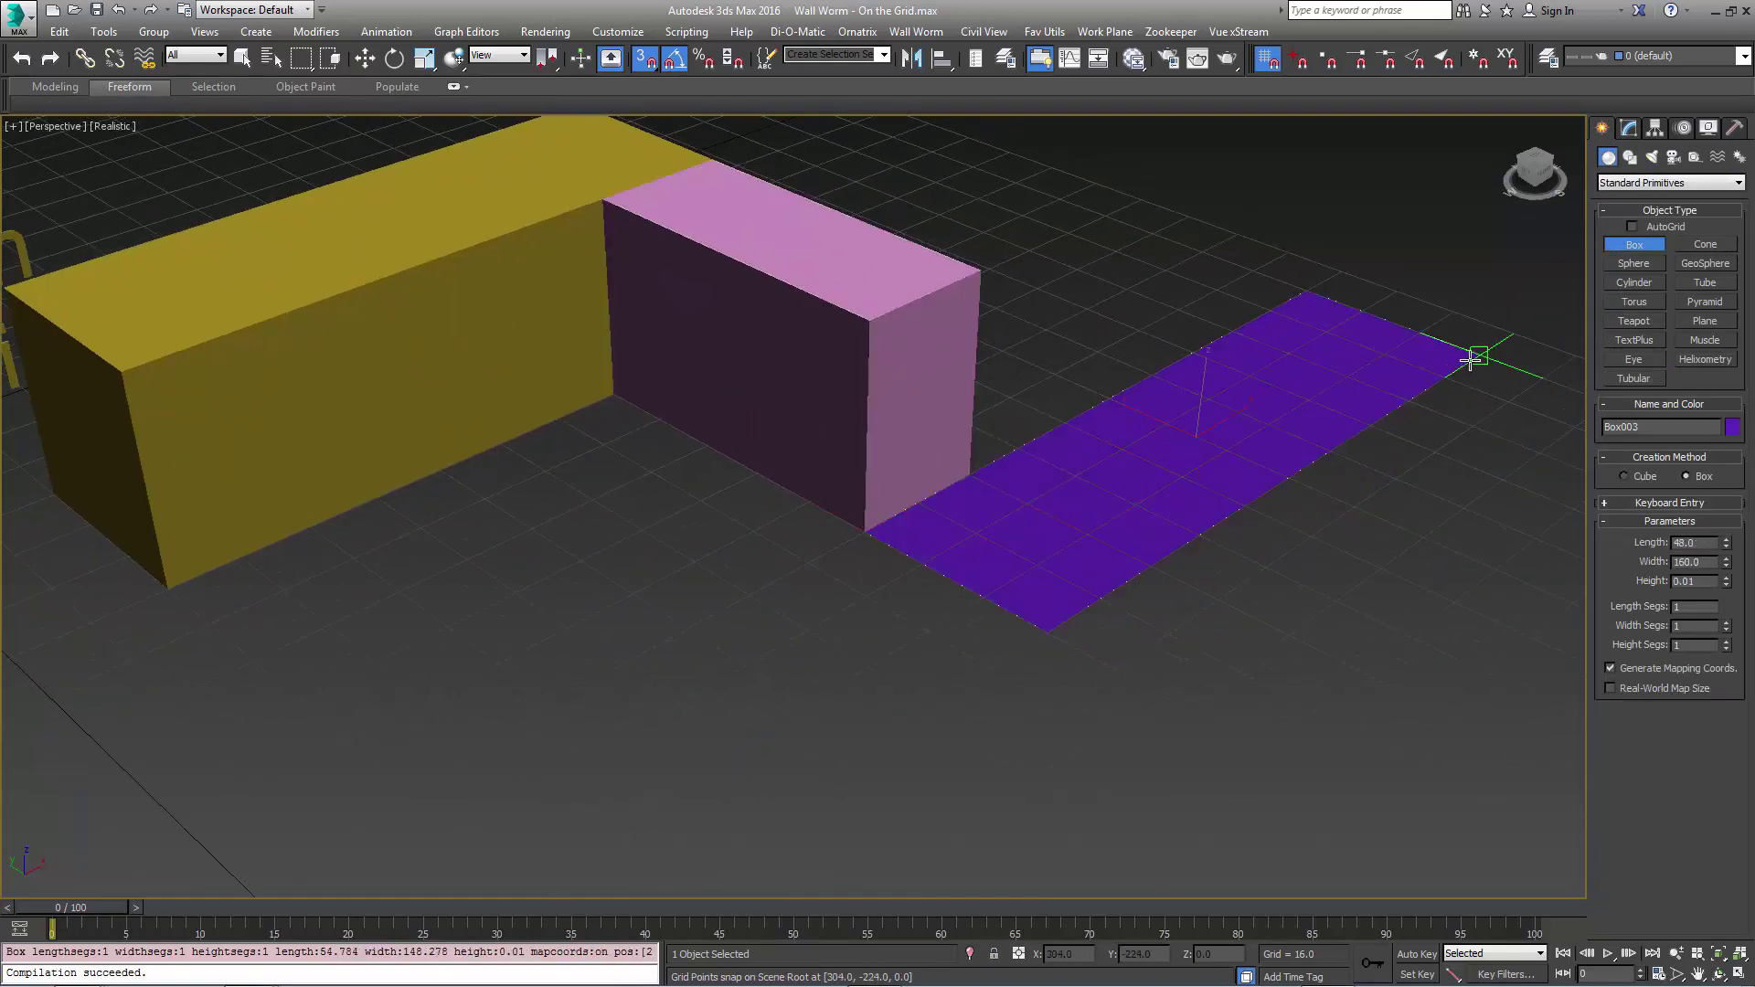
pyautogui.click(1397, 155)
# - Create a box with a 96 by 112 base on the open grid in front of the three connected boxes
pyautogui.scroll(-5, 702, 590)
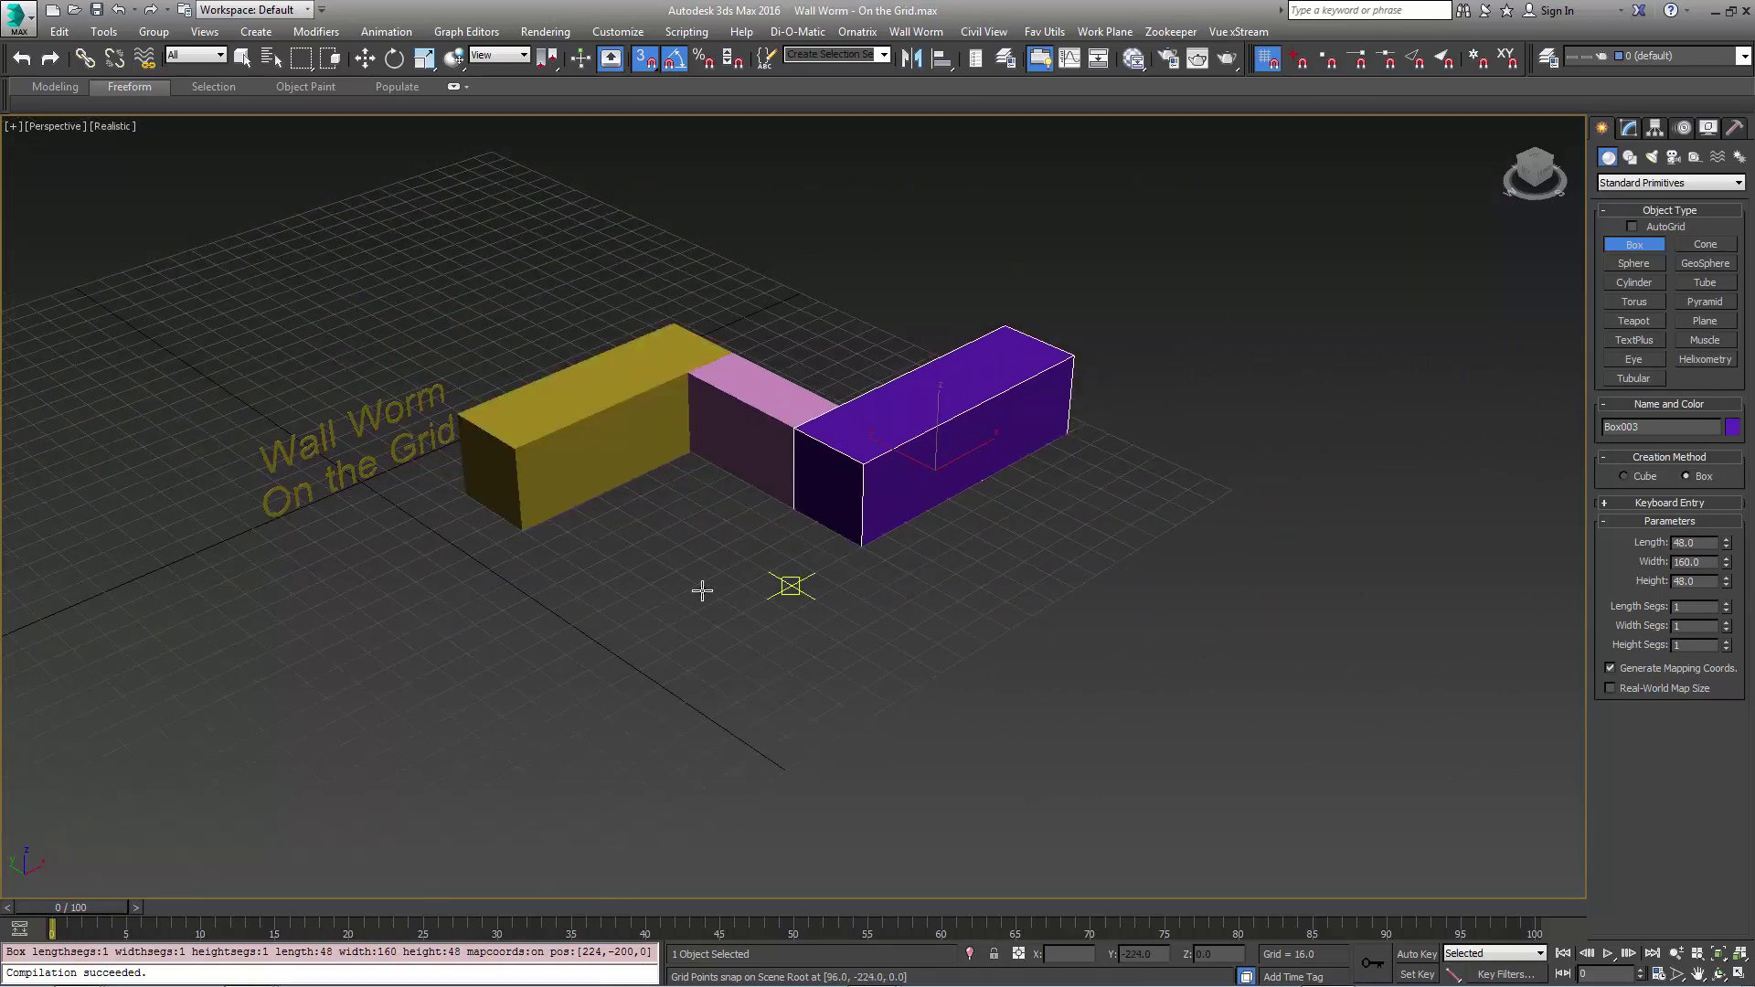
pyautogui.moveTo(655, 533); pyautogui.dragTo(595, 727)
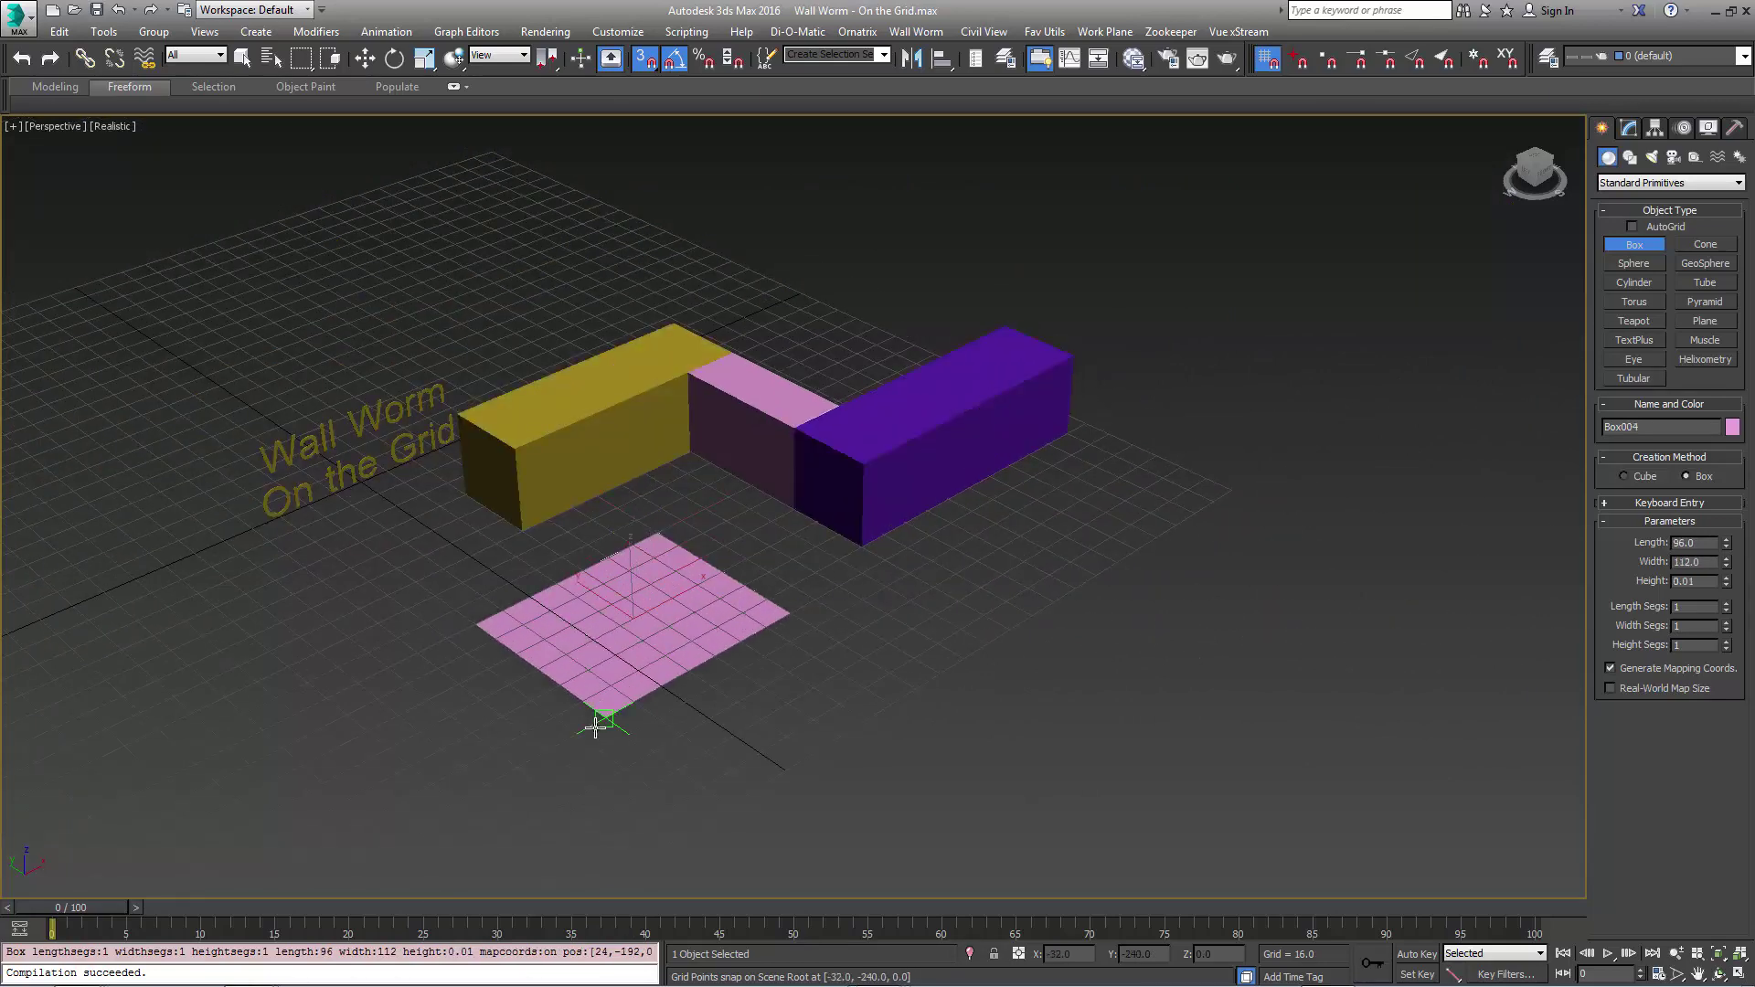
pyautogui.click(590, 627)
# - Create a small 16 by 16 by 16 box beside the large front box and switch to the Move tool
pyautogui.keyDown('alt'); pyautogui.moveTo(590, 627); pyautogui.dragTo(567, 567, button='middle'); pyautogui.keyUp('alt')
pyautogui.moveTo(571, 555); pyautogui.dragTo(608, 563)
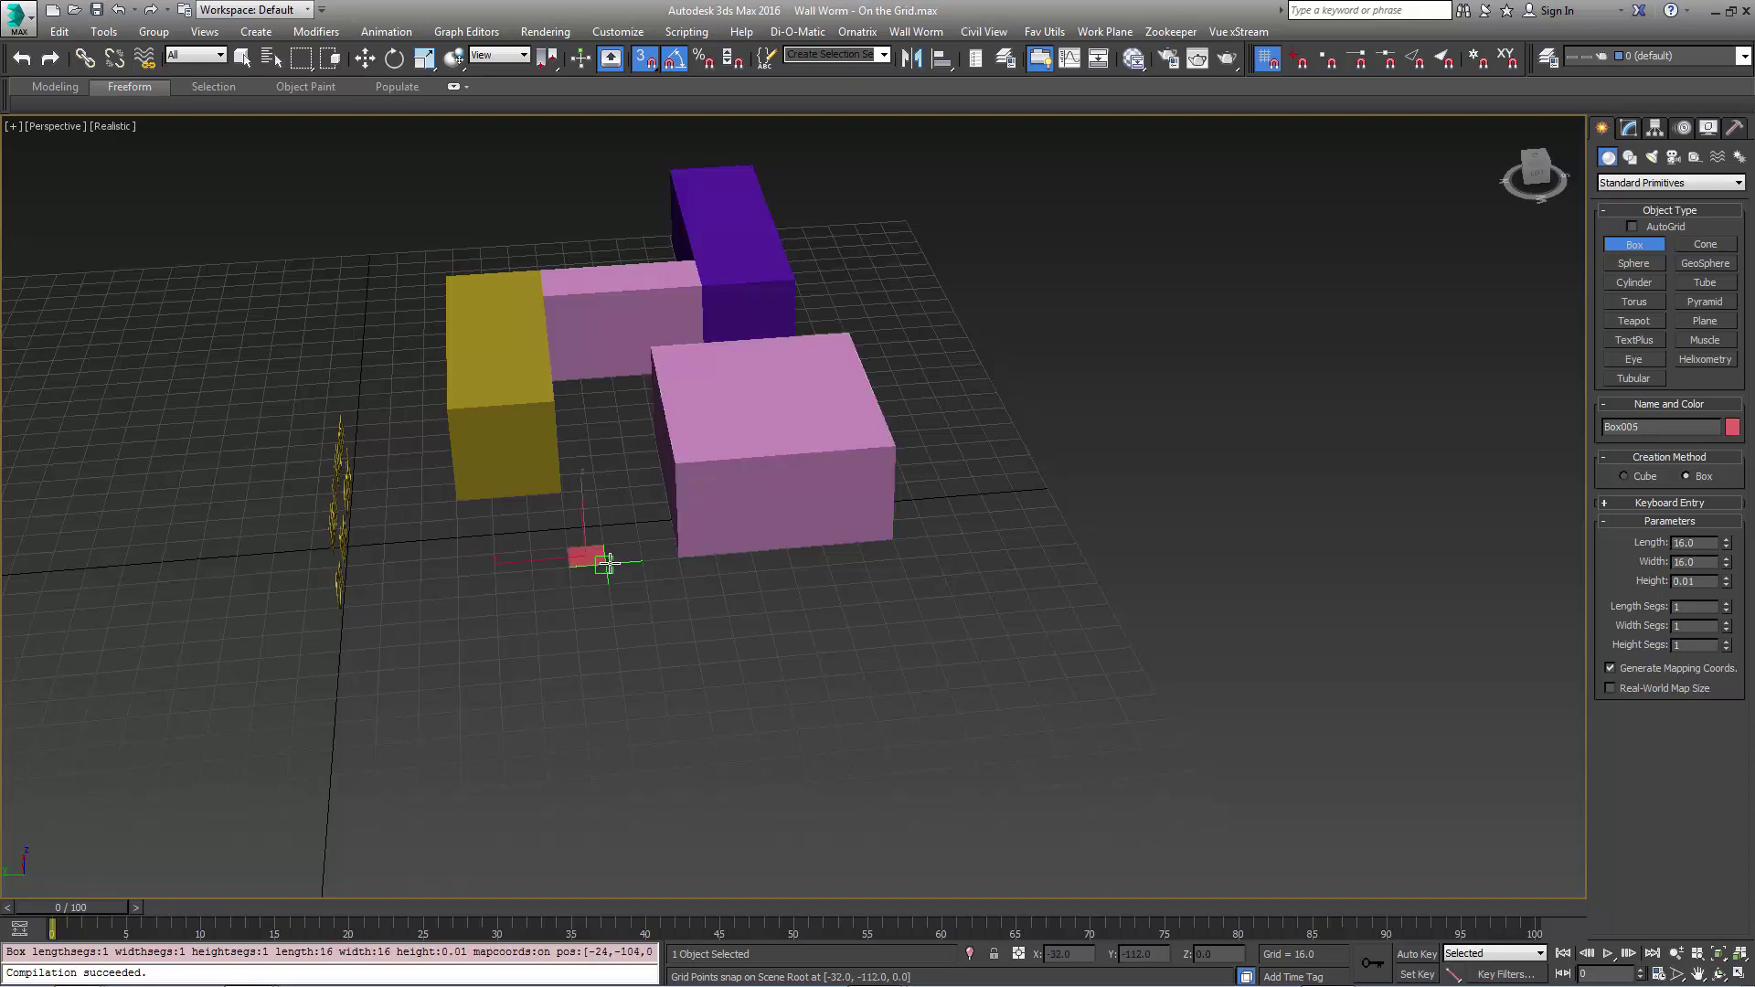
pyautogui.click(619, 513)
pyautogui.press('w')
pyautogui.keyDown('alt'); pyautogui.moveTo(732, 502); pyautogui.dragTo(648, 563, button='middle'); pyautogui.keyUp('alt')
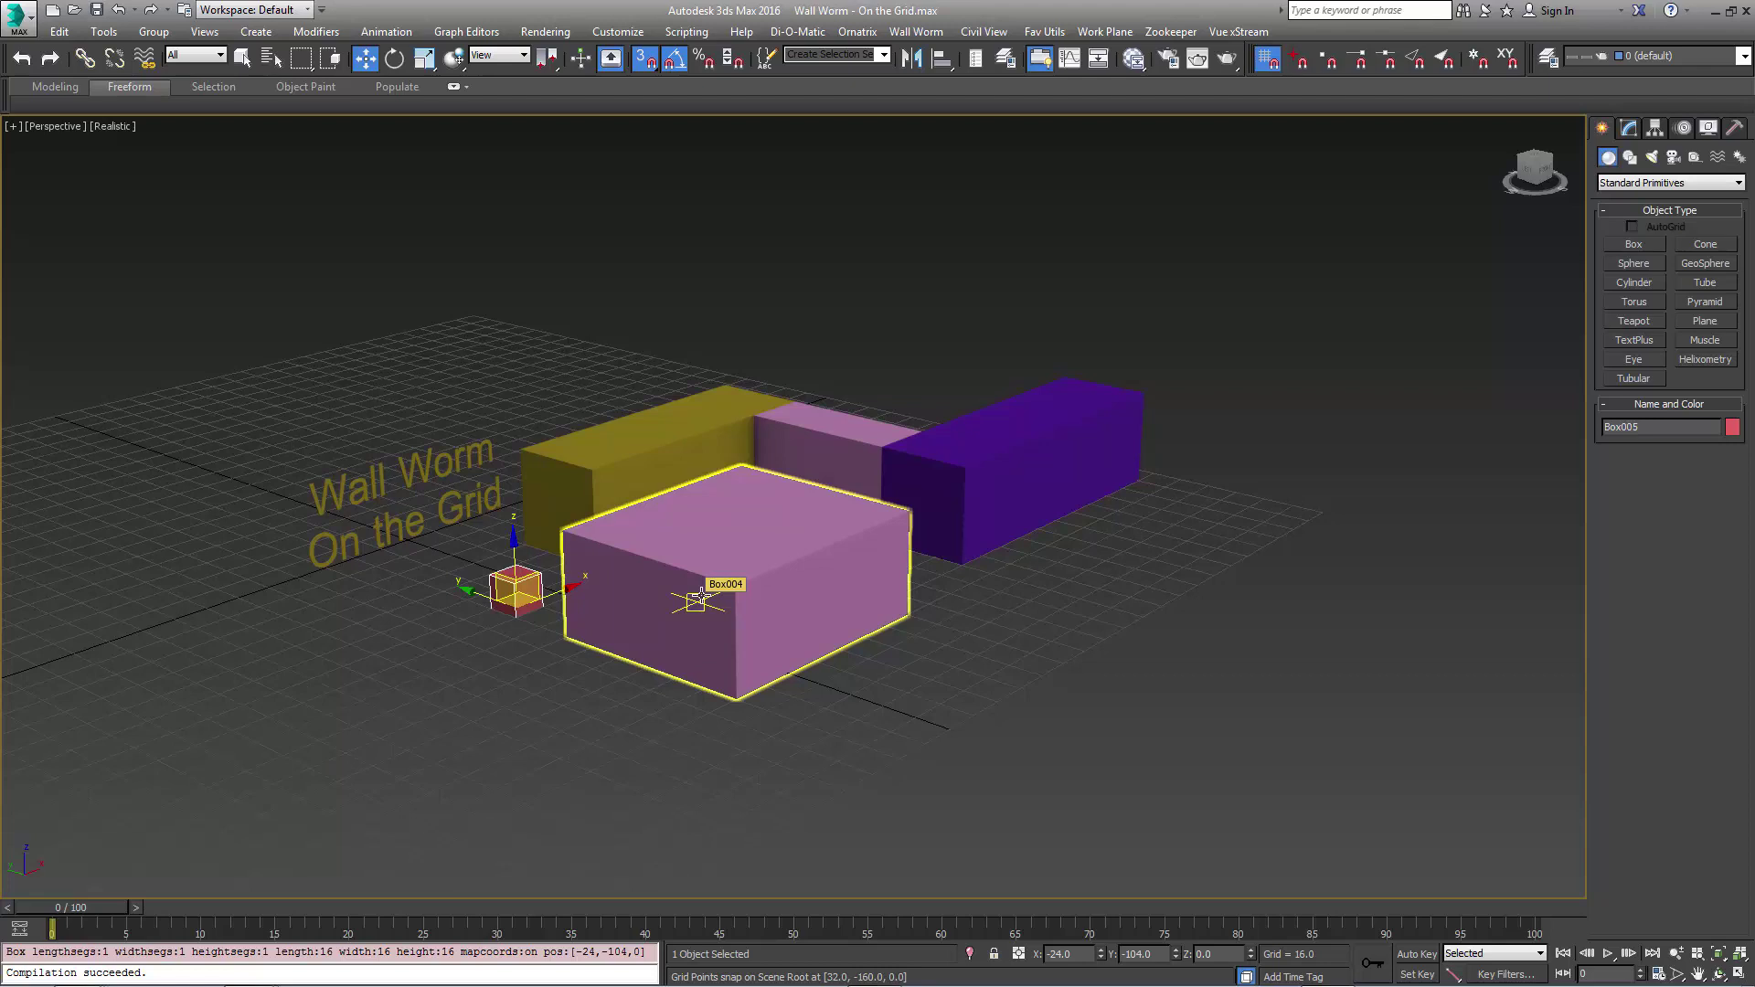
# - Move the small red box by its base corner to the open grid beyond the large pink box
pyautogui.keyDown('alt'); pyautogui.moveTo(699, 595); pyautogui.dragTo(1104, 704, button='middle'); pyautogui.keyUp('alt')
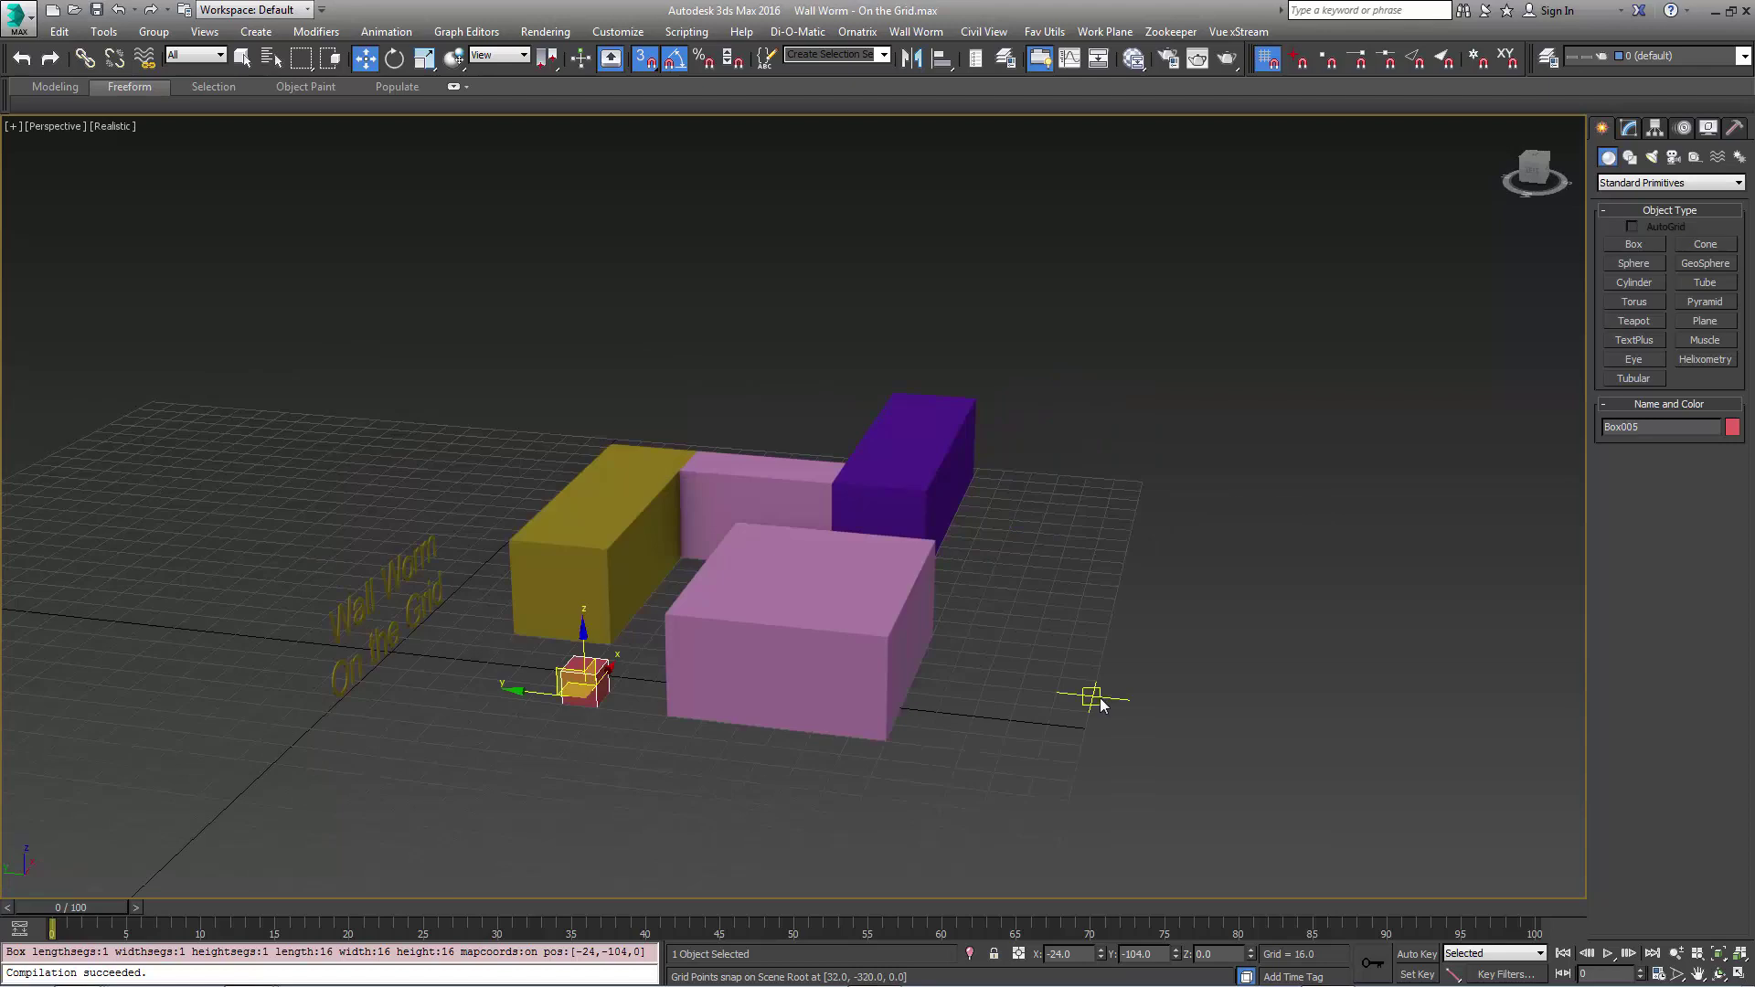
pyautogui.scroll(4, 637, 746)
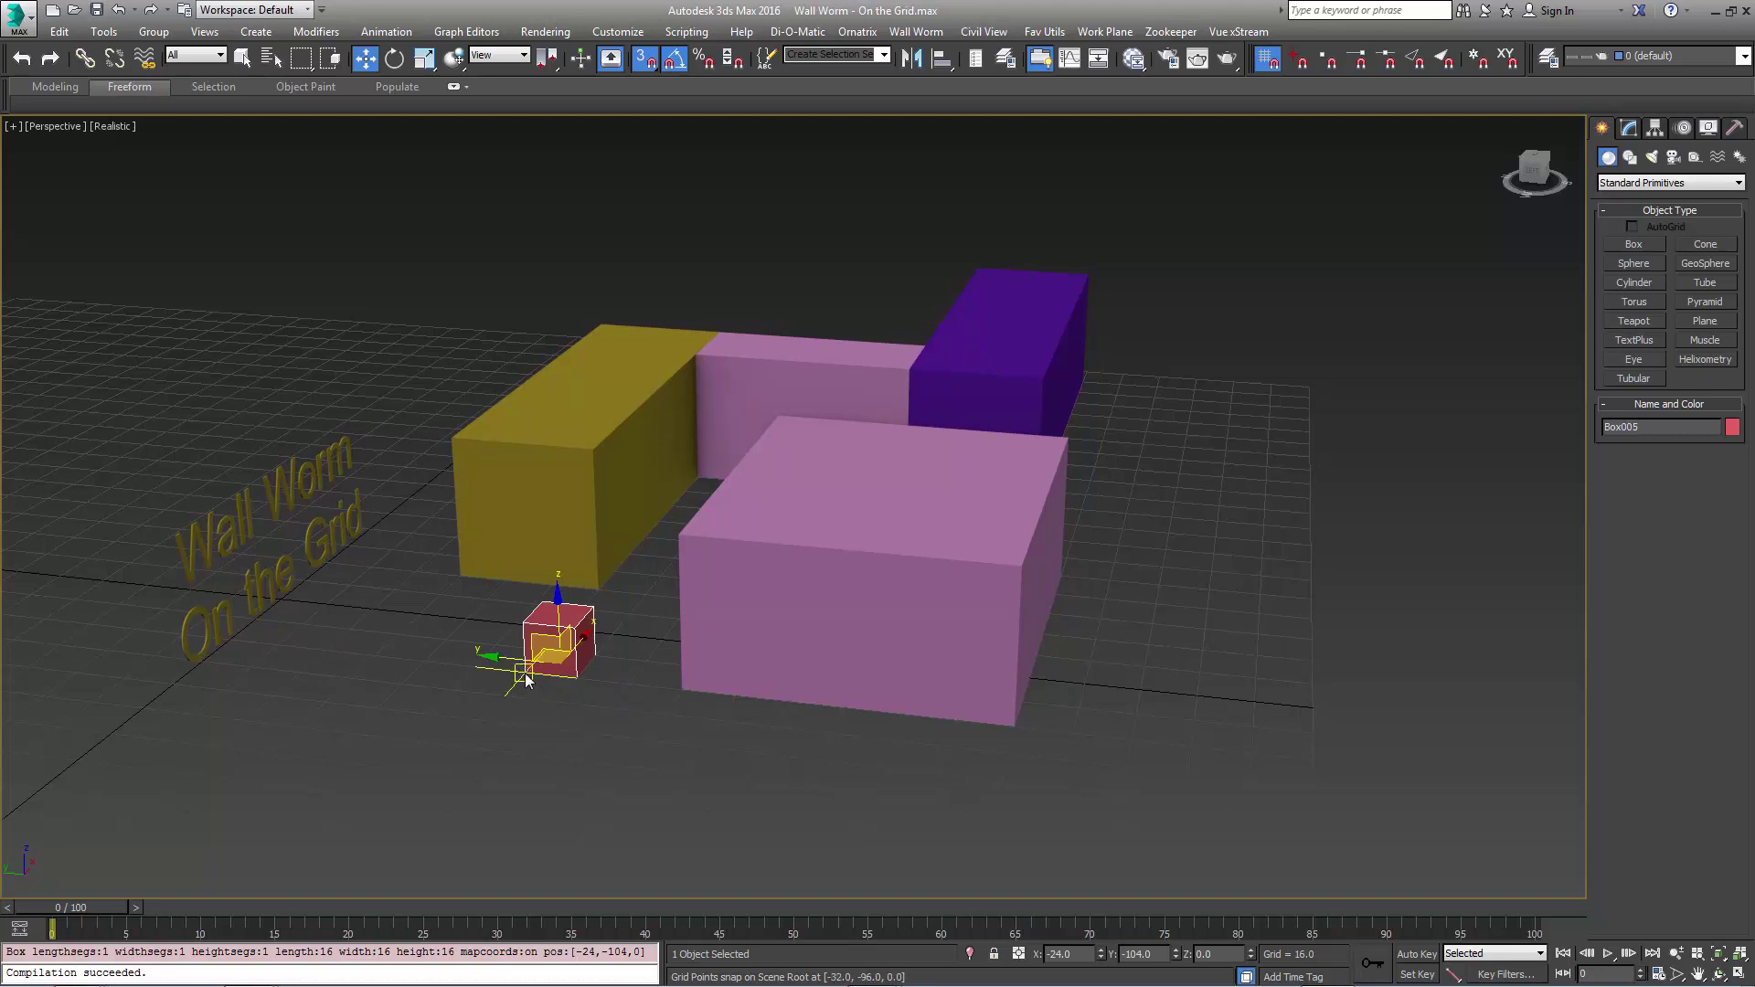
pyautogui.keyDown('alt'); pyautogui.moveTo(523, 672); pyautogui.dragTo(548, 681, button='middle'); pyautogui.keyUp('alt')
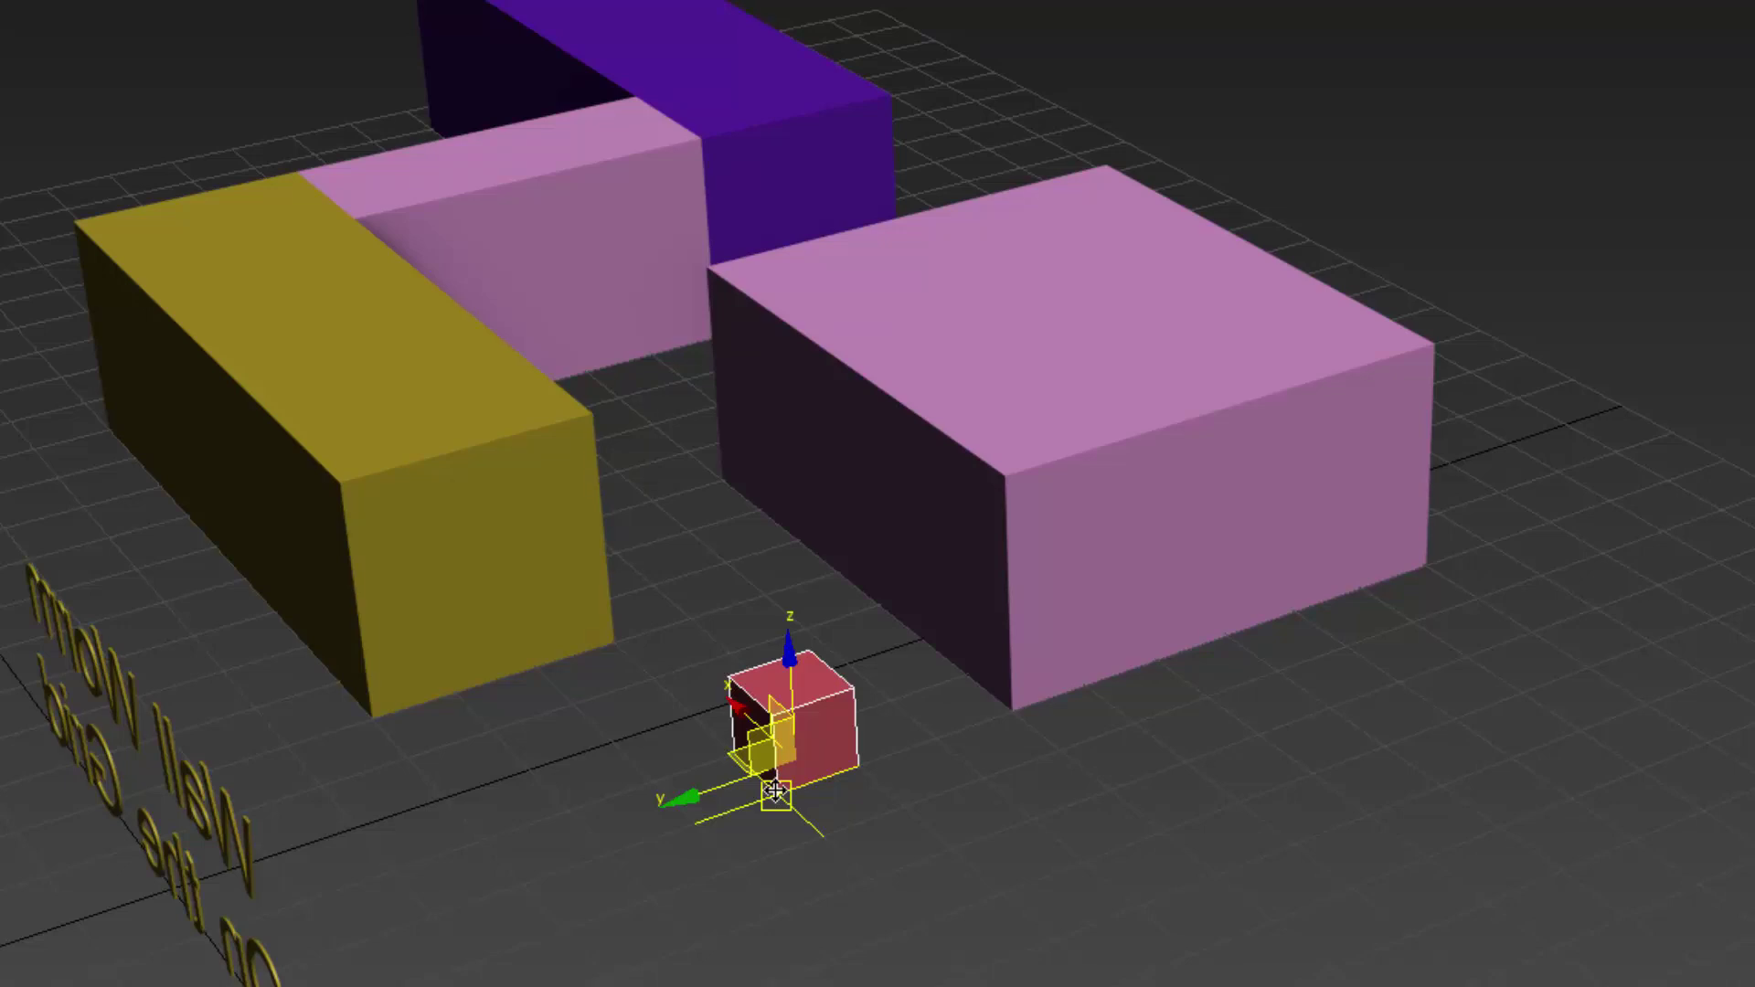
pyautogui.moveTo(775, 792); pyautogui.dragTo(1629, 697)
pyautogui.moveTo(1331, 695); pyautogui.dragTo(1626, 656)
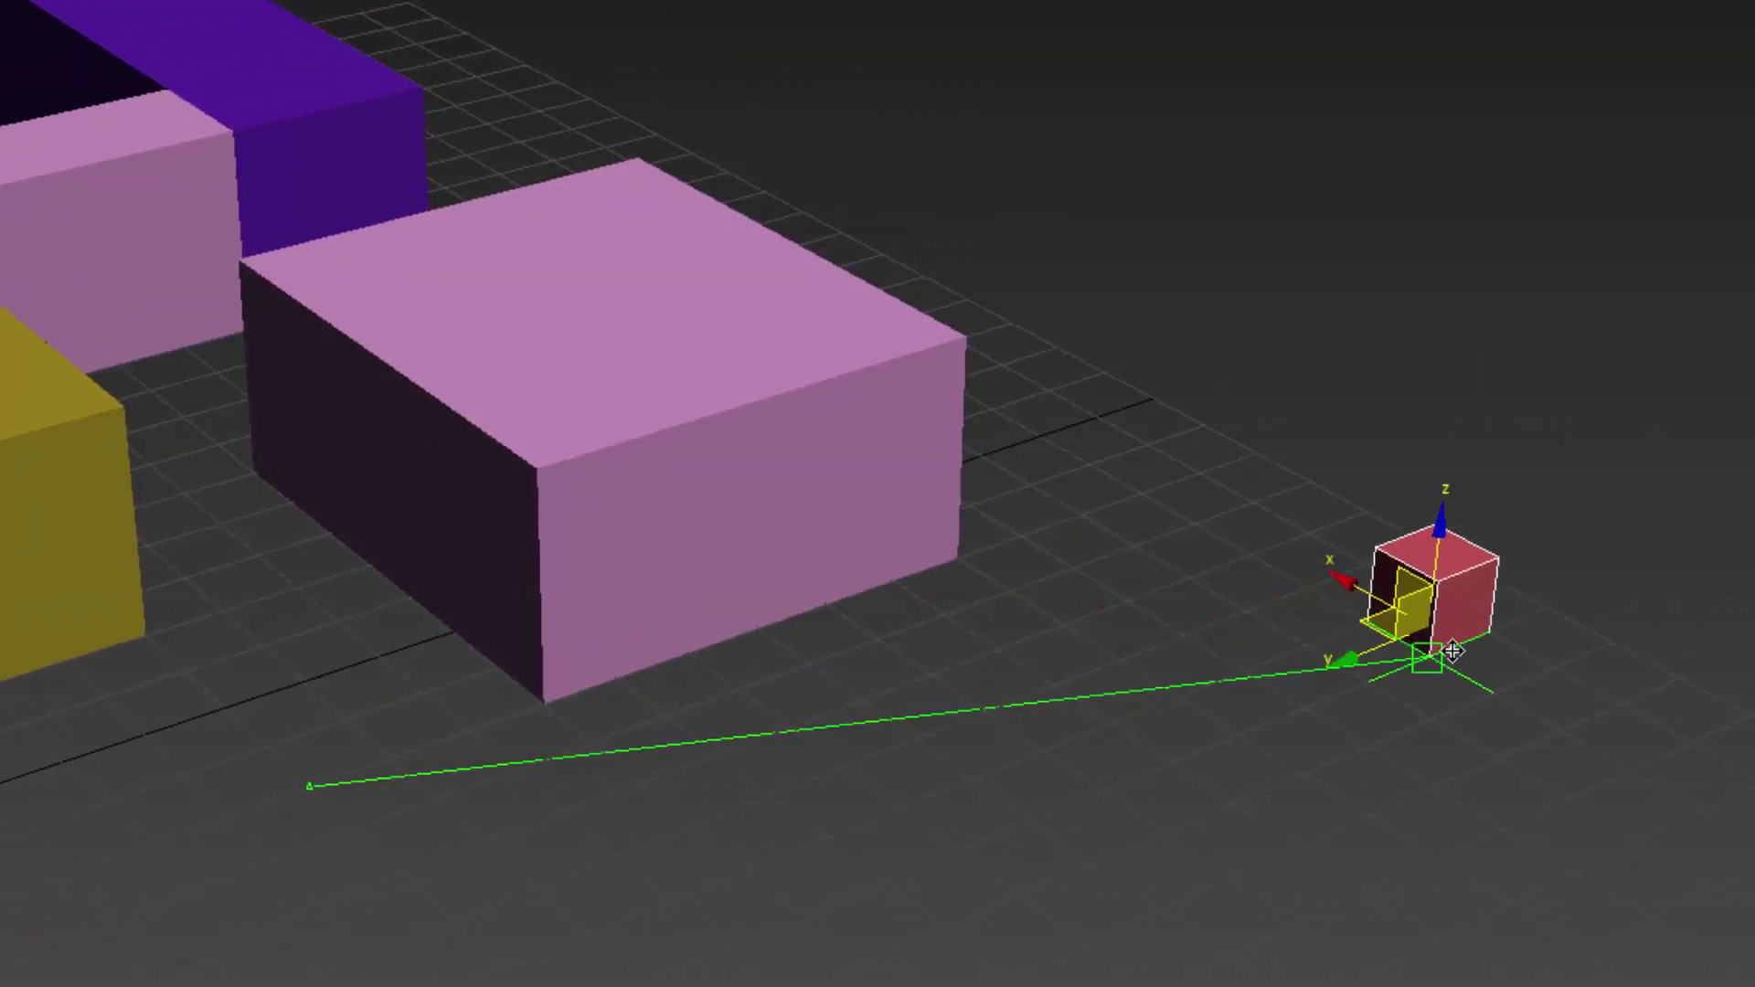
pyautogui.moveTo(1453, 651); pyautogui.dragTo(1562, 734)
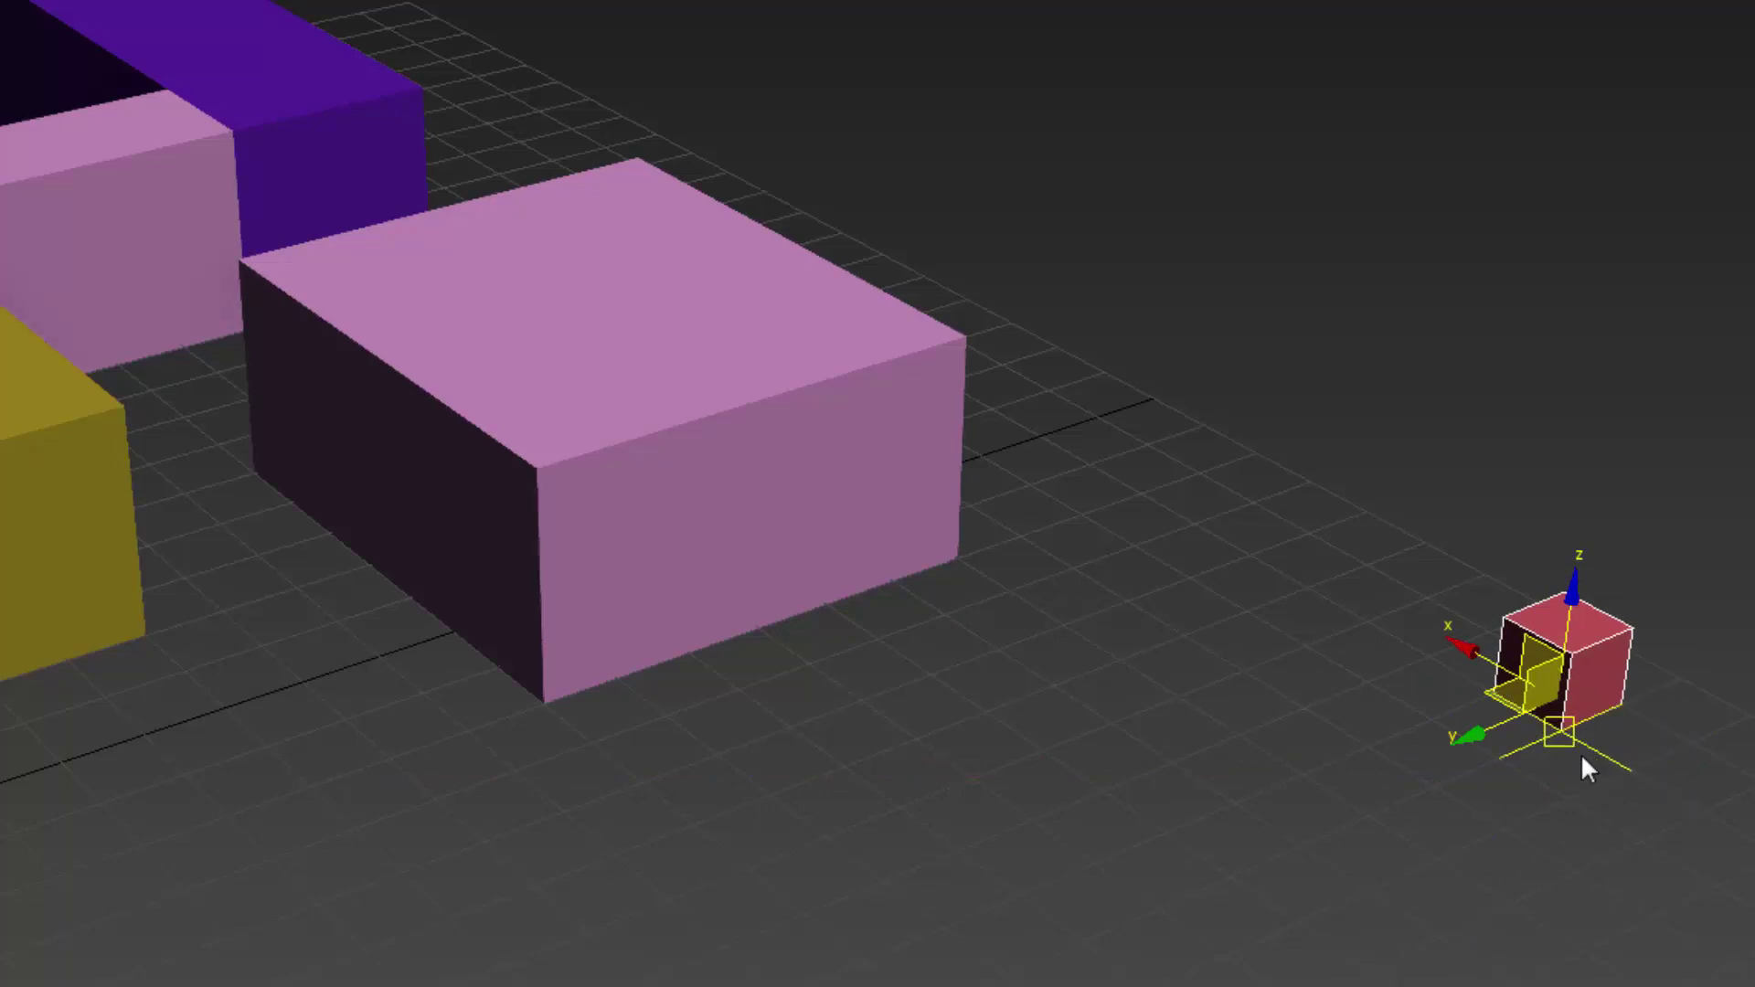
# - Enable Snap To Vertex and move the small box so its near base corner snaps to the adjacent grid point
pyautogui.press('z')
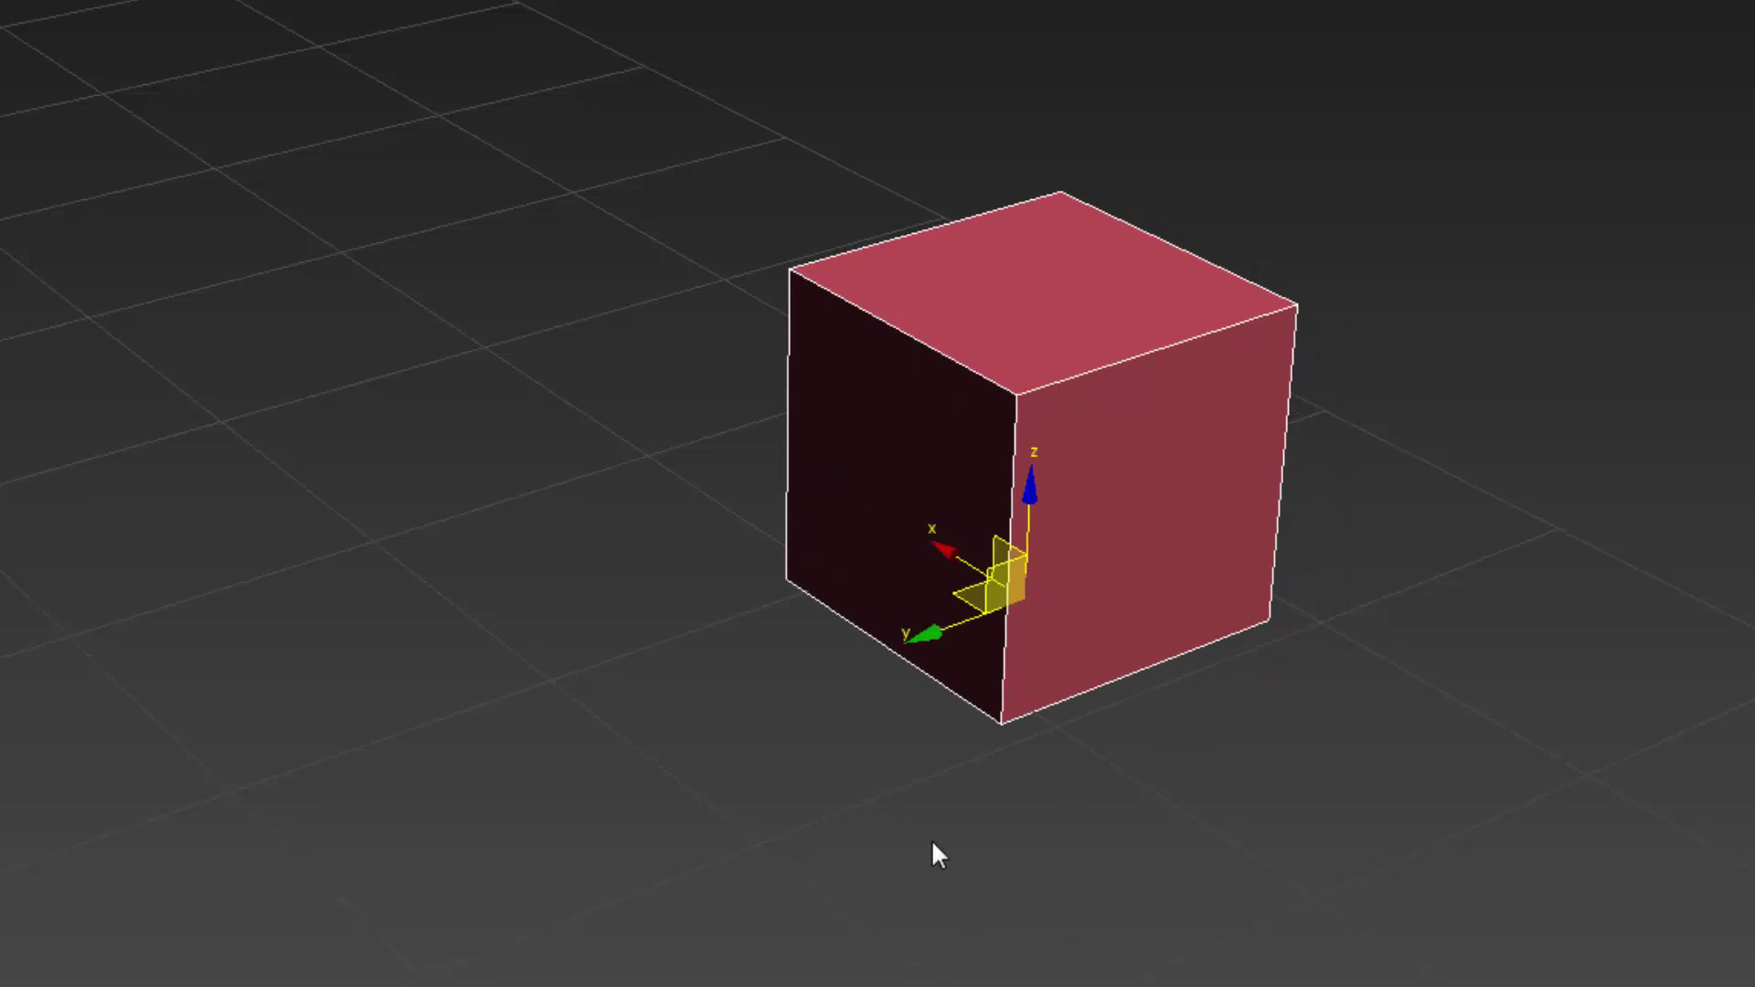
pyautogui.moveTo(931, 839); pyautogui.dragTo(1070, 914, button='middle')
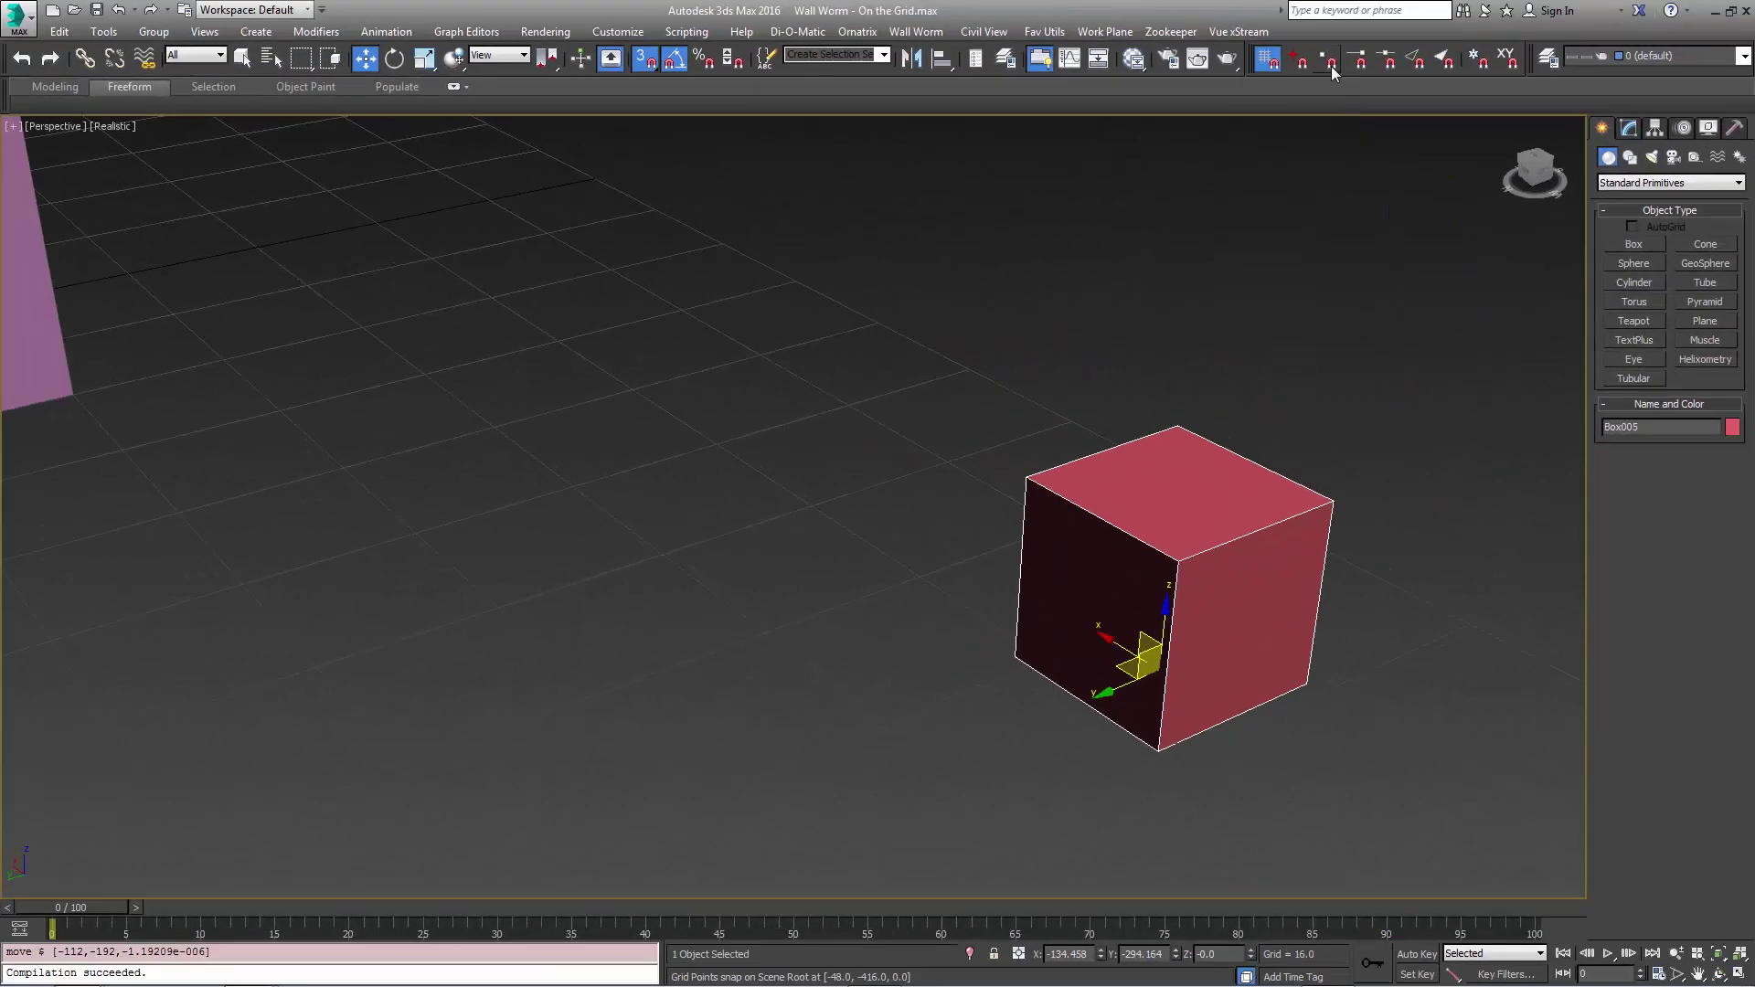
pyautogui.click(1329, 60)
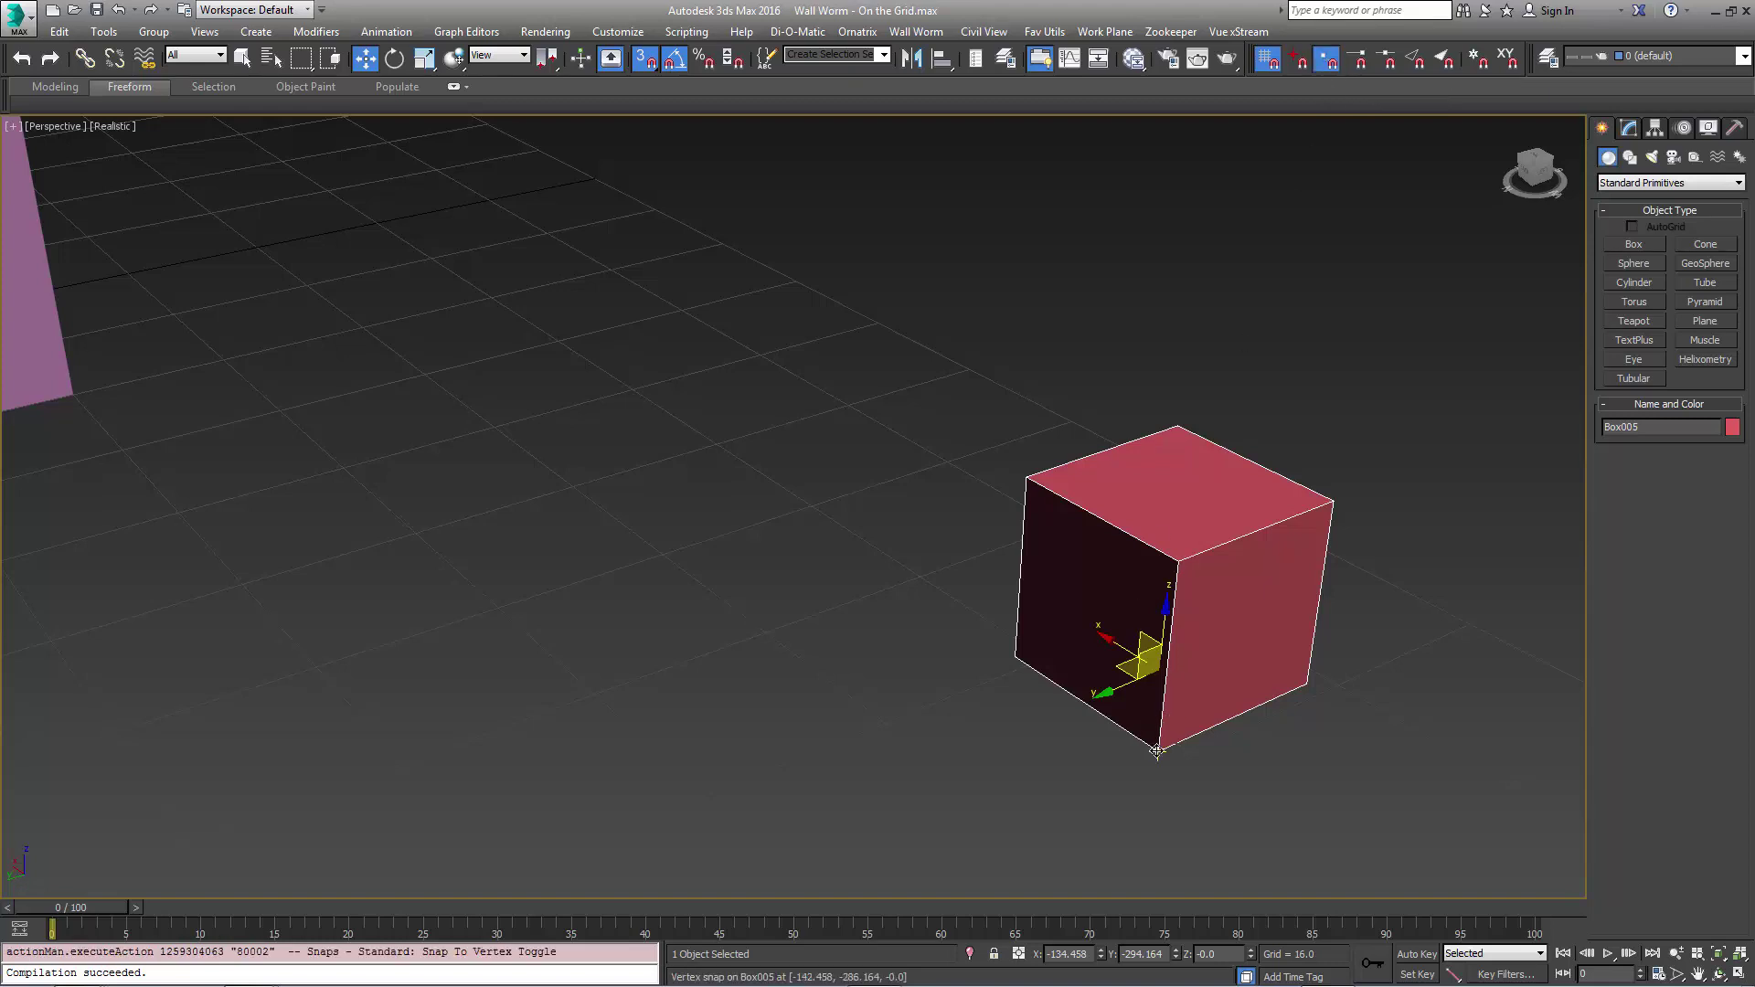
pyautogui.moveTo(1123, 745); pyautogui.dragTo(885, 722)
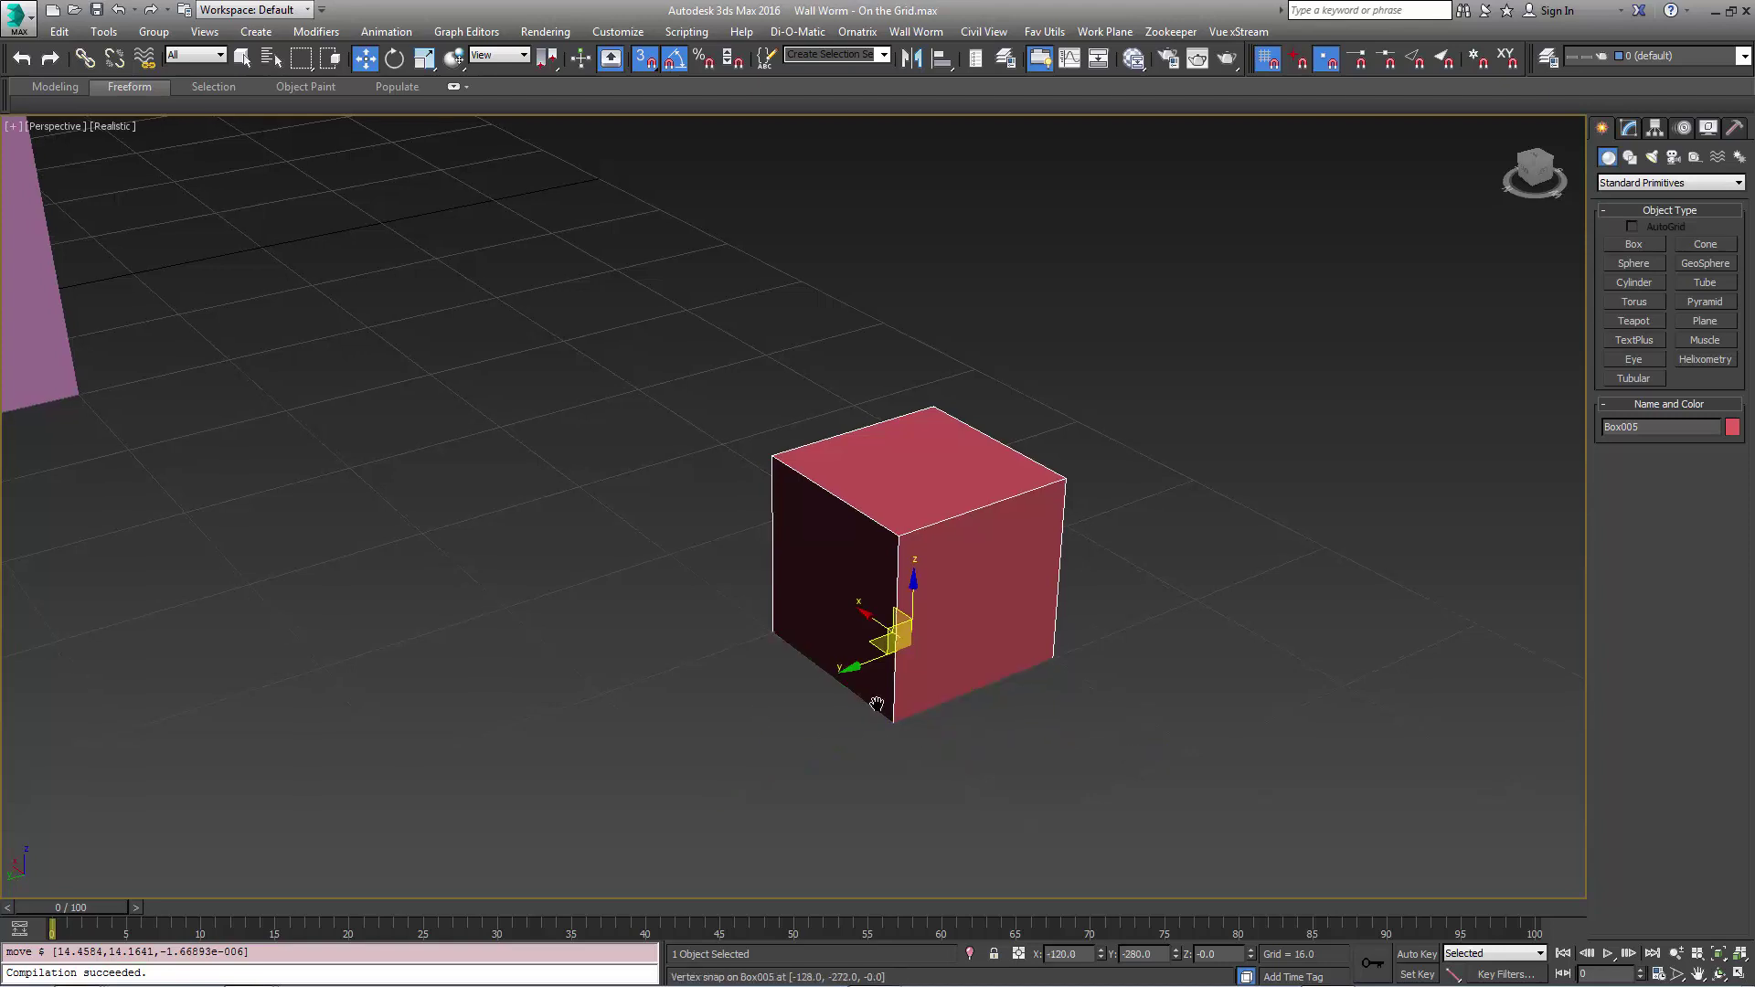
pyautogui.scroll(5, 1112, 682)
pyautogui.scroll(-8, 1113, 683)
pyautogui.moveTo(1085, 667); pyautogui.dragTo(1017, 706, button='middle')
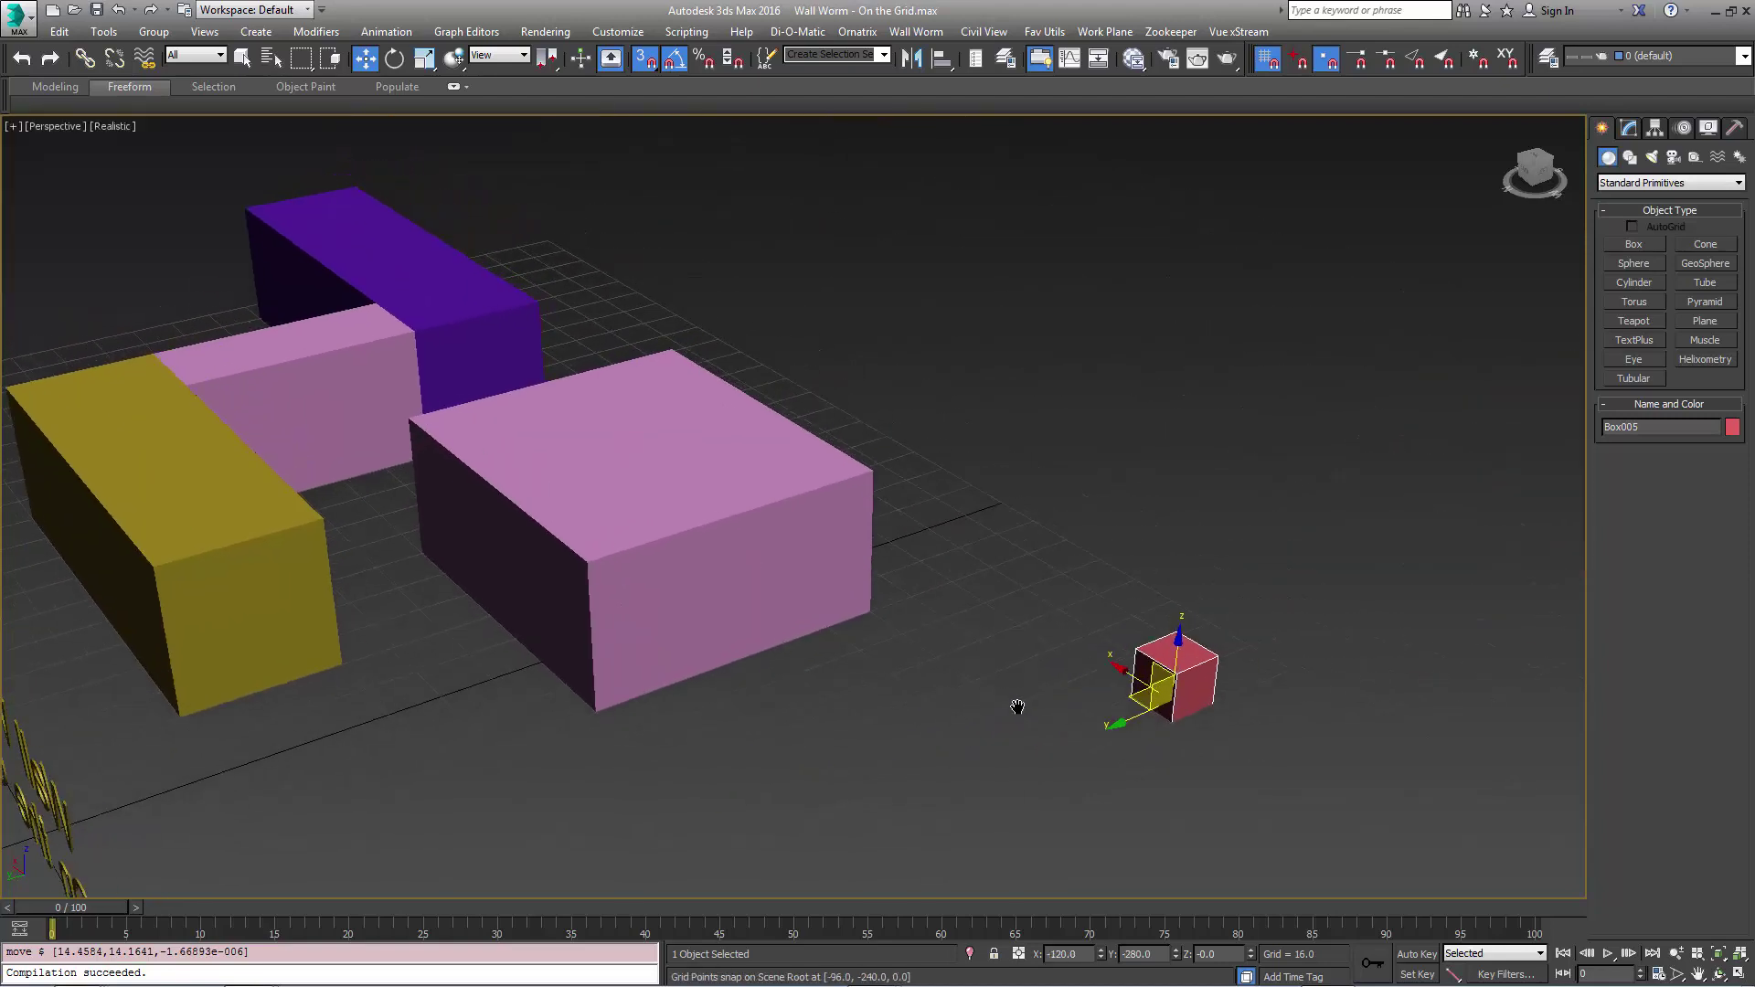
# - With grid point snapping off, snap the small box onto the large box's near top corner and copy it to the yellow box's near top corner
pyautogui.click(1269, 60)
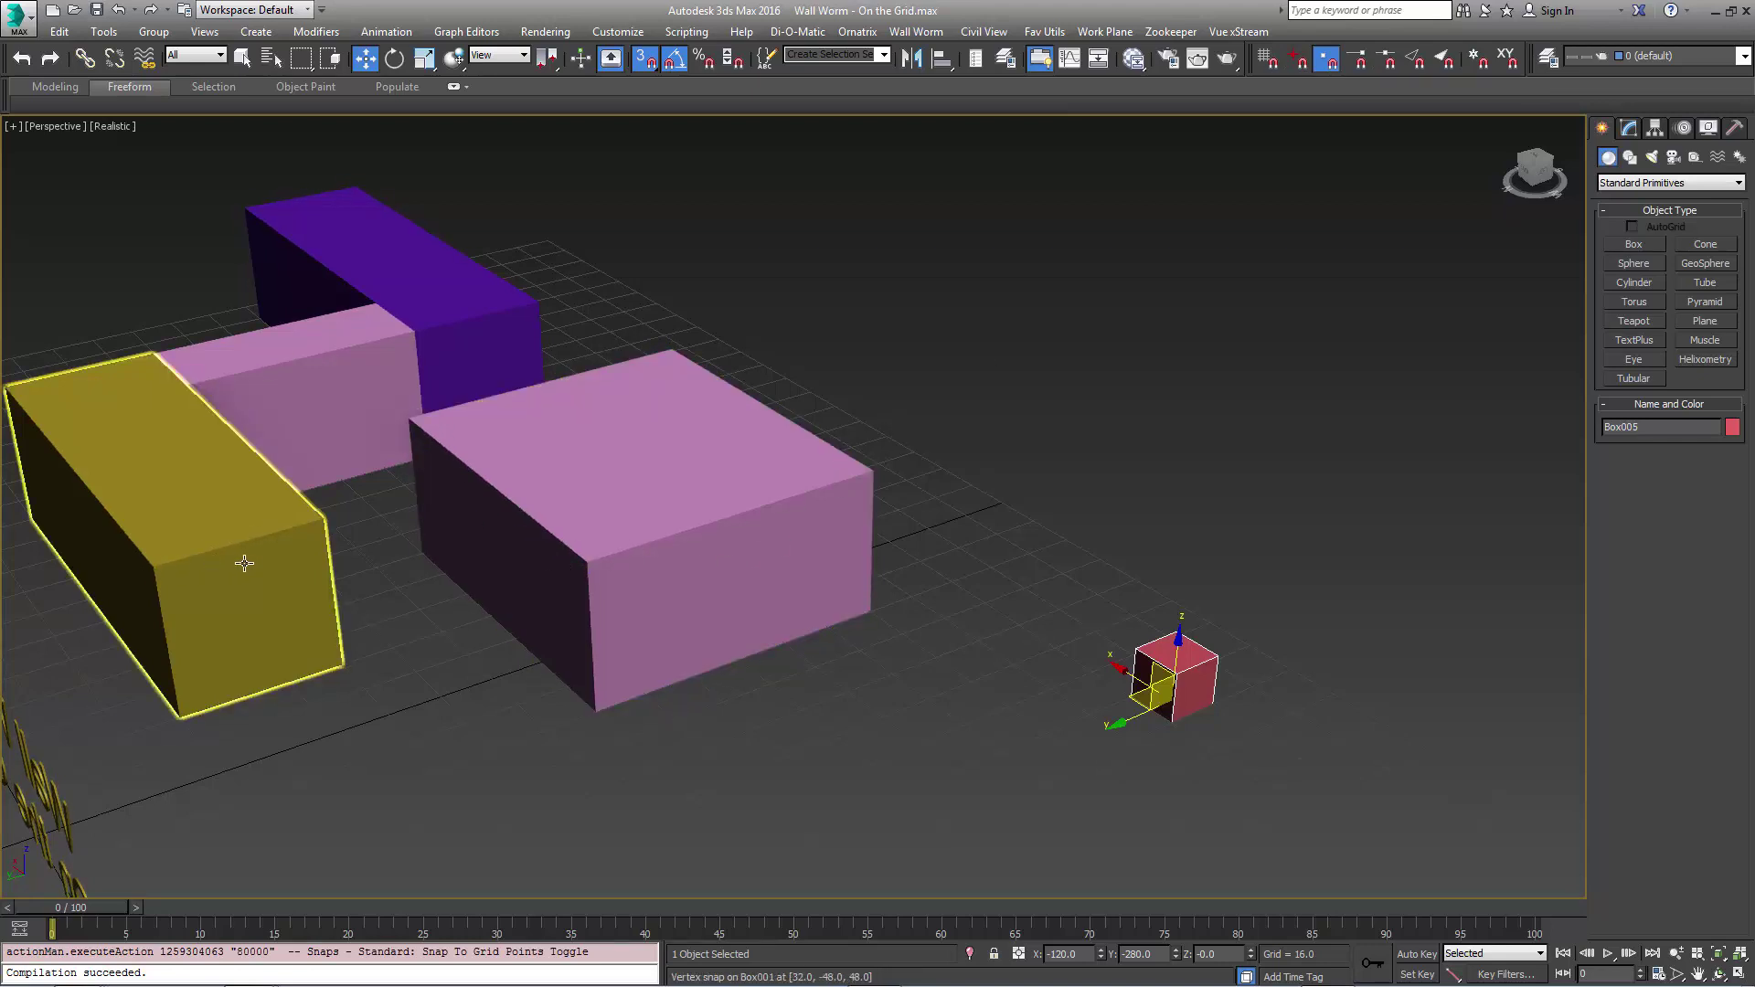
pyautogui.moveTo(247, 563); pyautogui.dragTo(316, 556, button='middle')
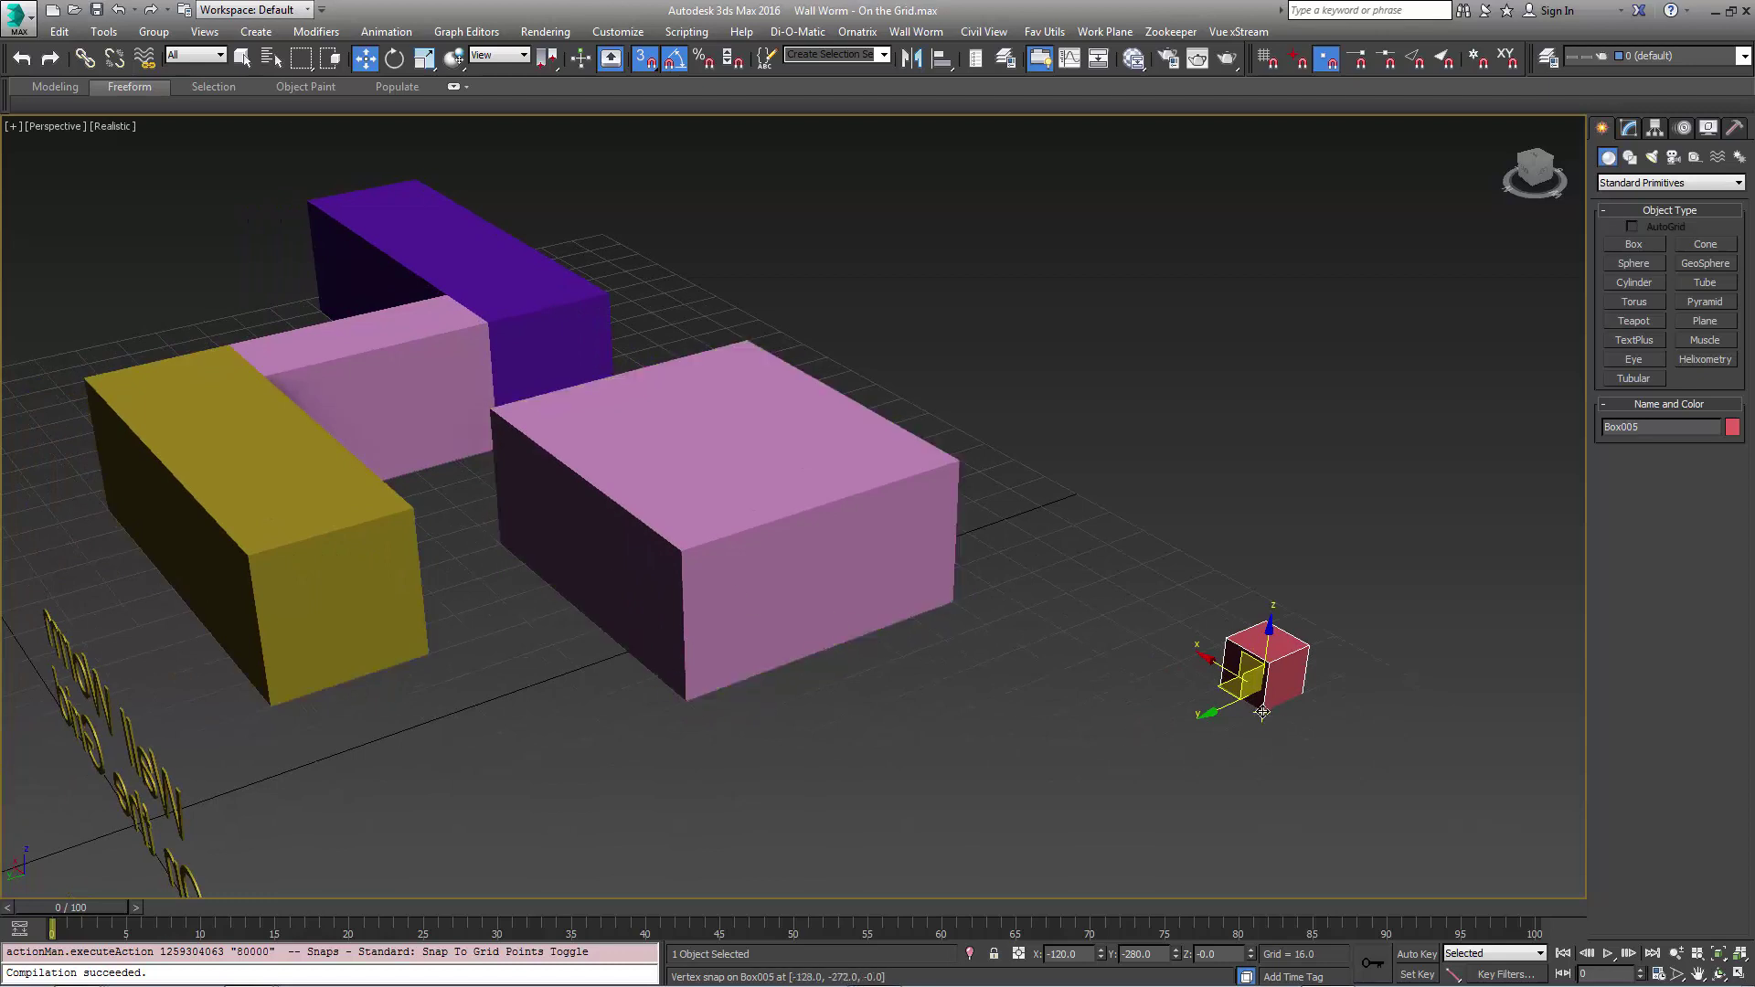
pyautogui.moveTo(1262, 711); pyautogui.dragTo(684, 552)
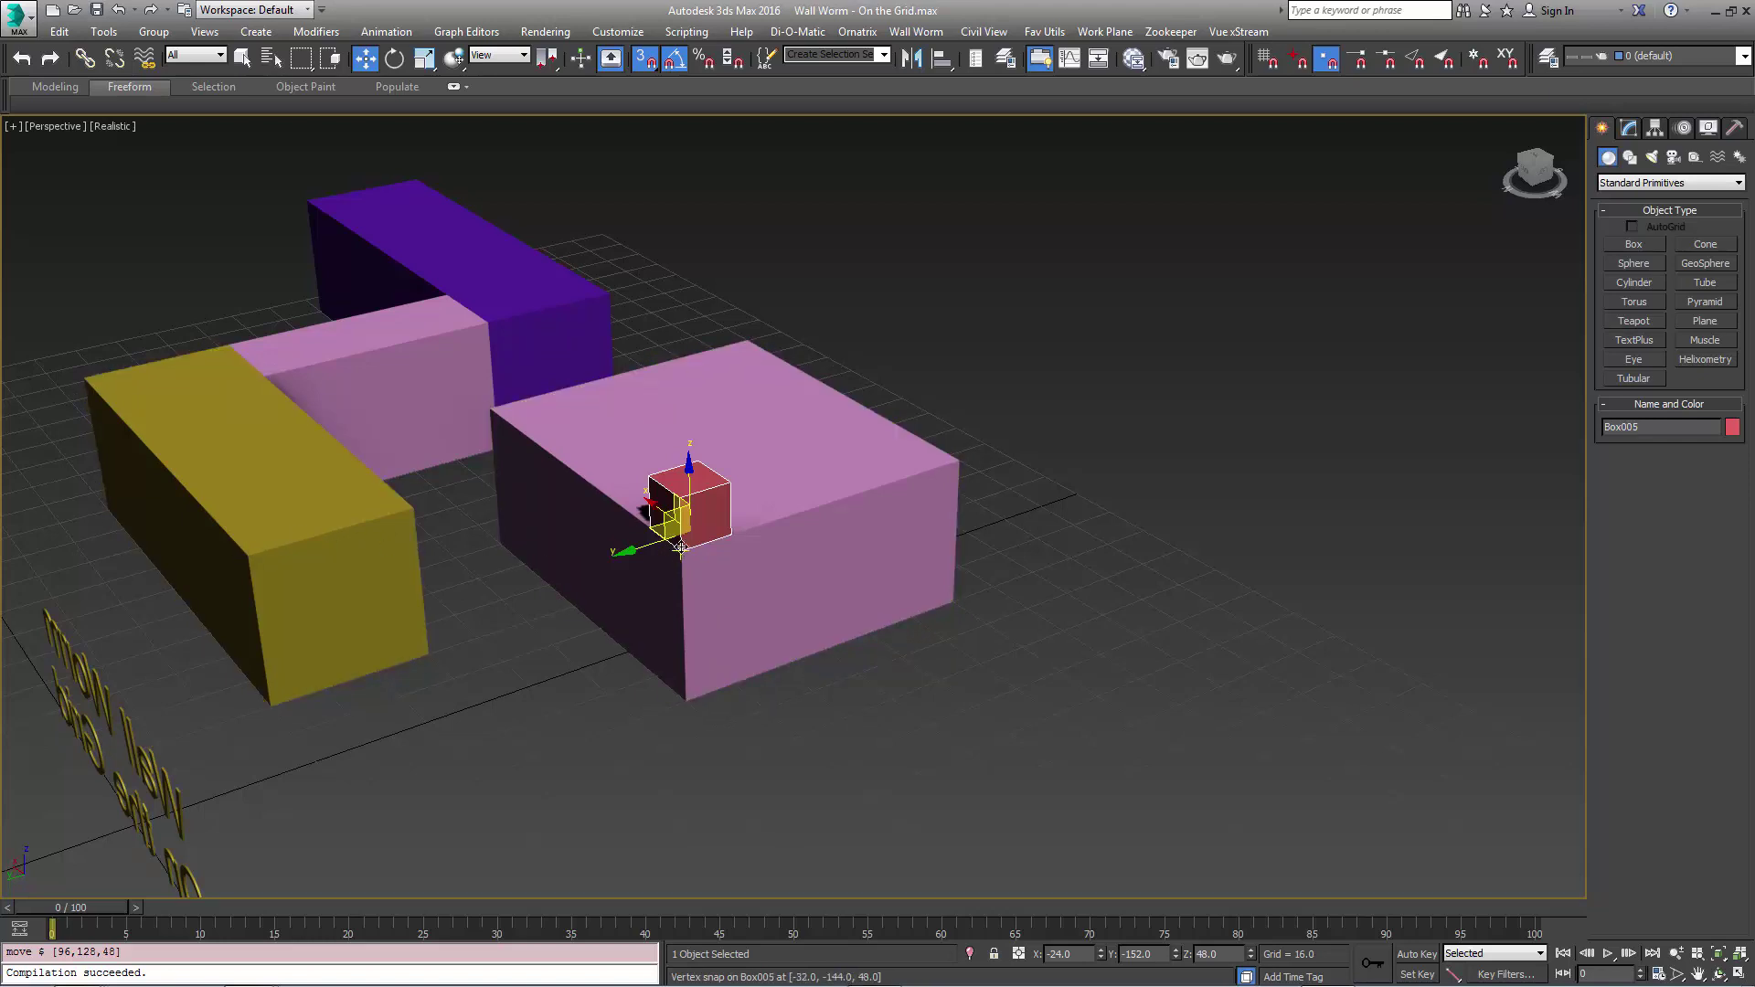
pyautogui.moveTo(681, 548)
pyautogui.keyDown('shift'); pyautogui.mouseDown()
pyautogui.moveTo(315, 523)
pyautogui.moveTo(248, 553)
pyautogui.mouseUp(); pyautogui.keyUp('shift')
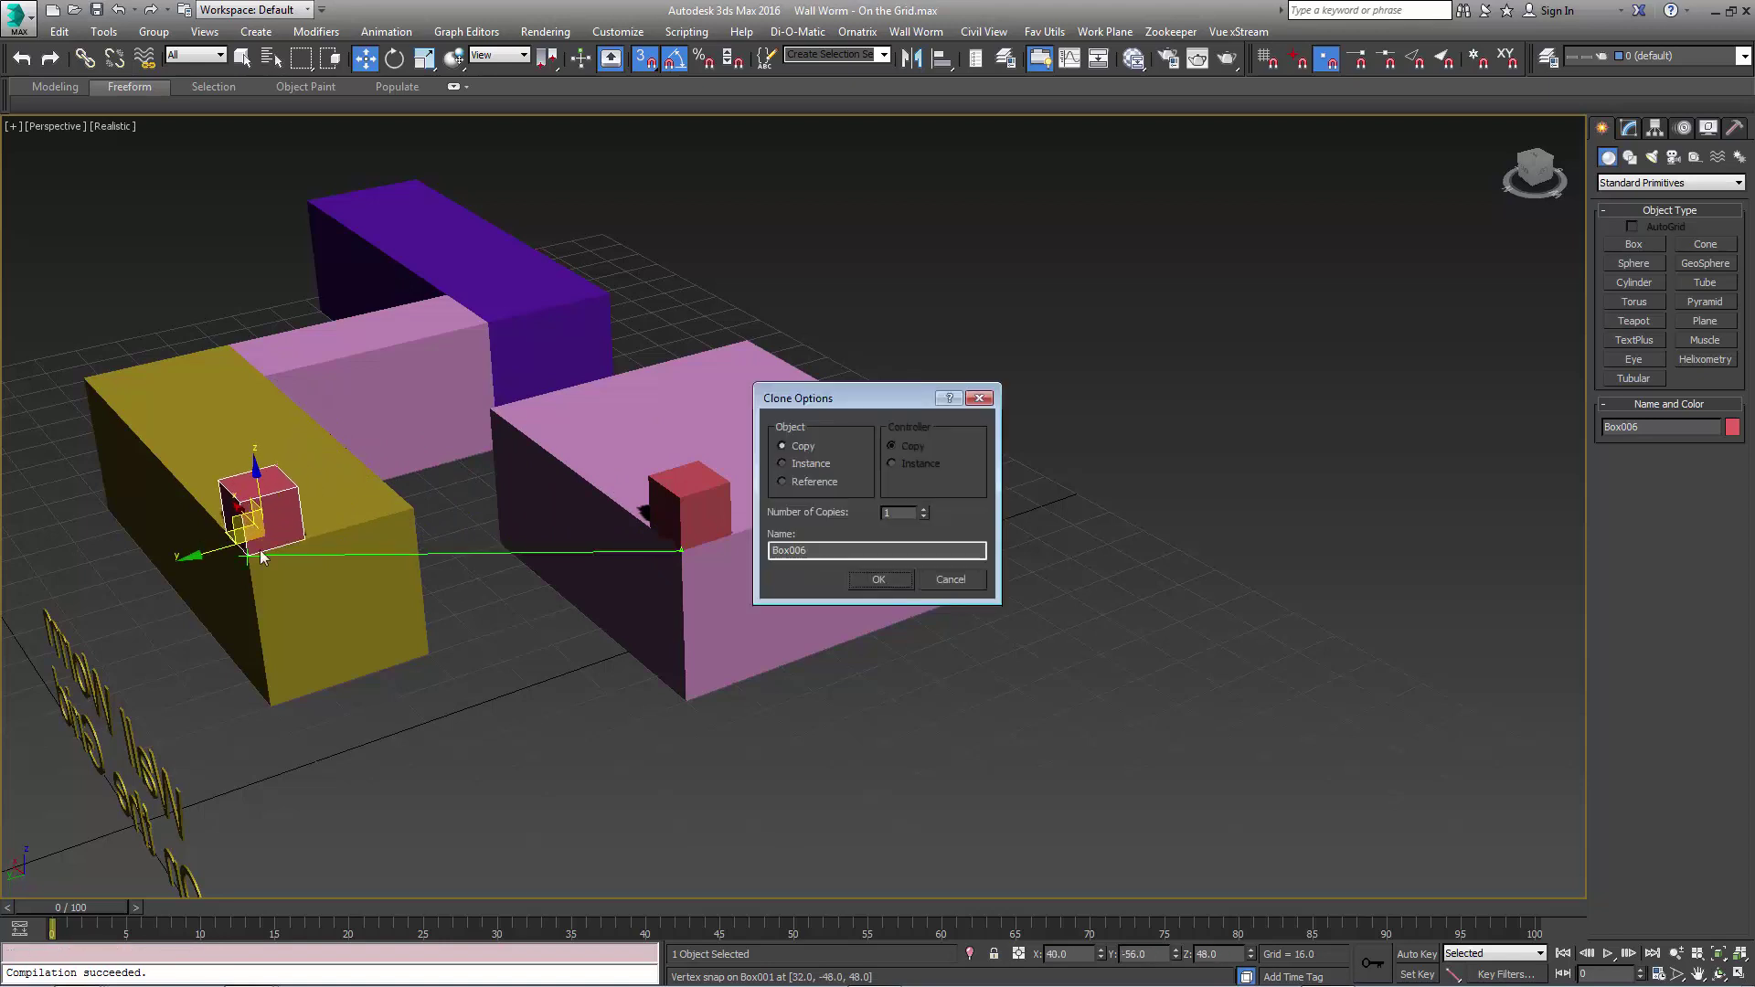
pyautogui.click(878, 579)
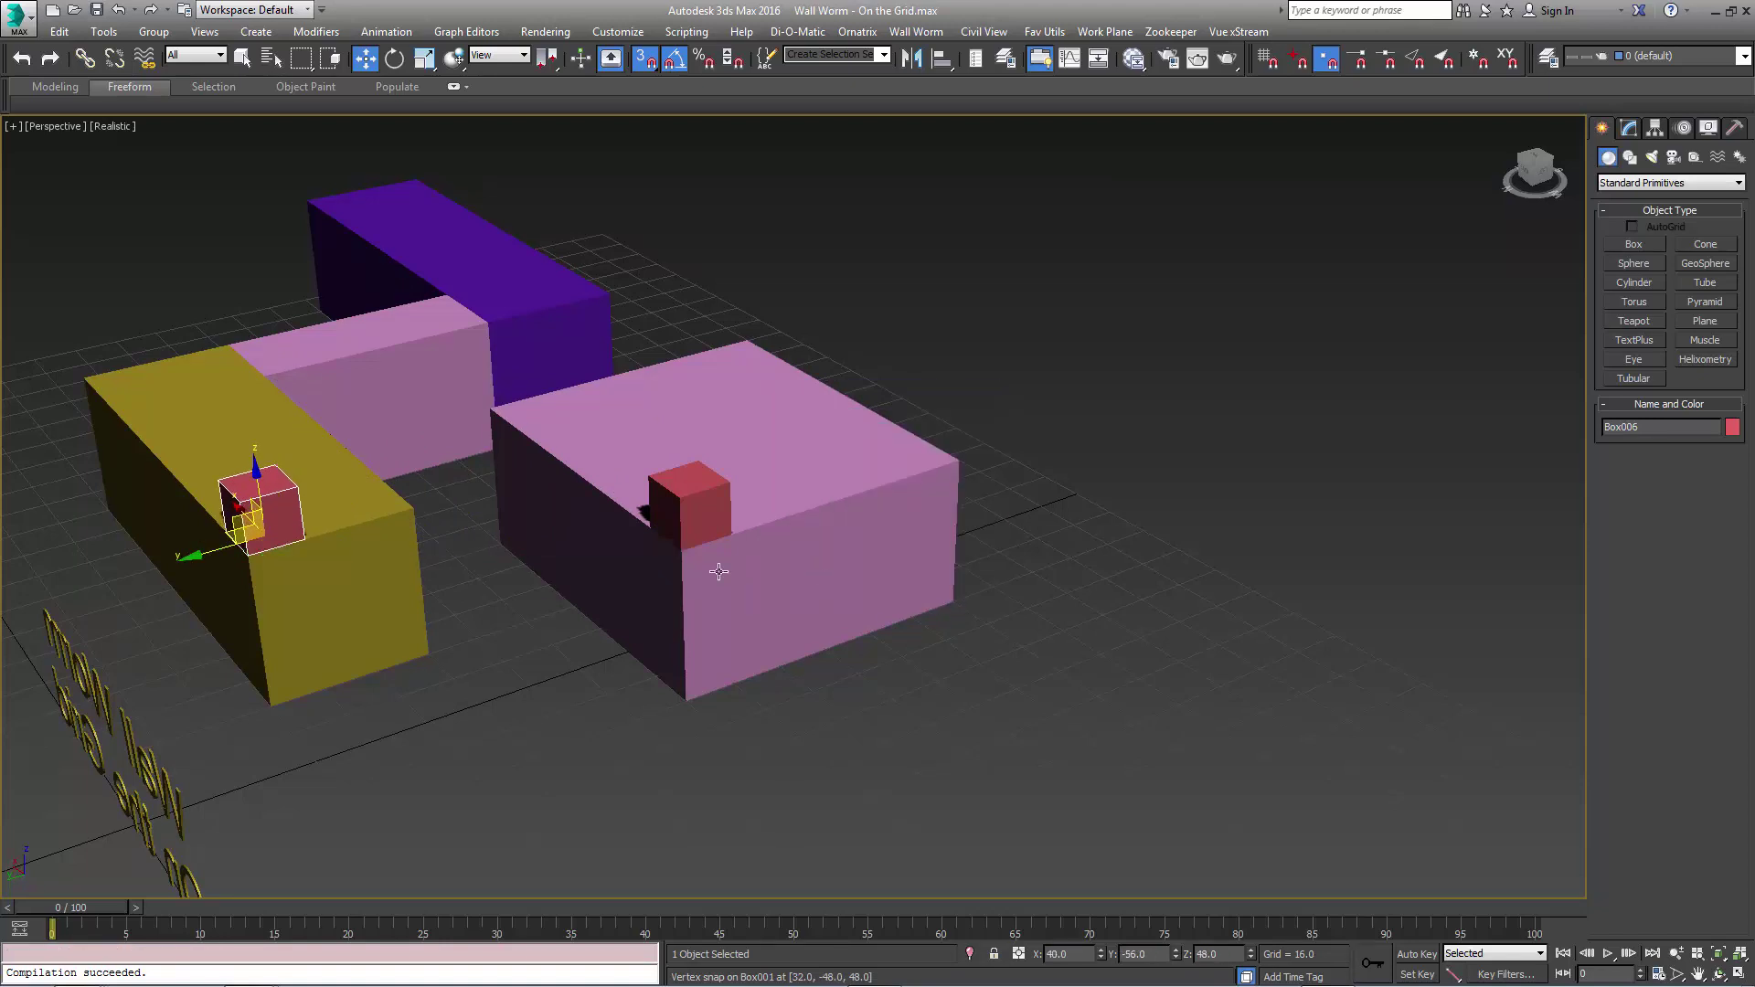
# - Convert the copied small box on the yellow box to an Editable Poly
pyautogui.moveTo(497, 576)
pyautogui.keyDown('alt'); pyautogui.mouseDown(button='middle')
pyautogui.moveTo(466, 568)
pyautogui.moveTo(717, 603)
pyautogui.mouseUp(button='middle'); pyautogui.keyUp('alt')
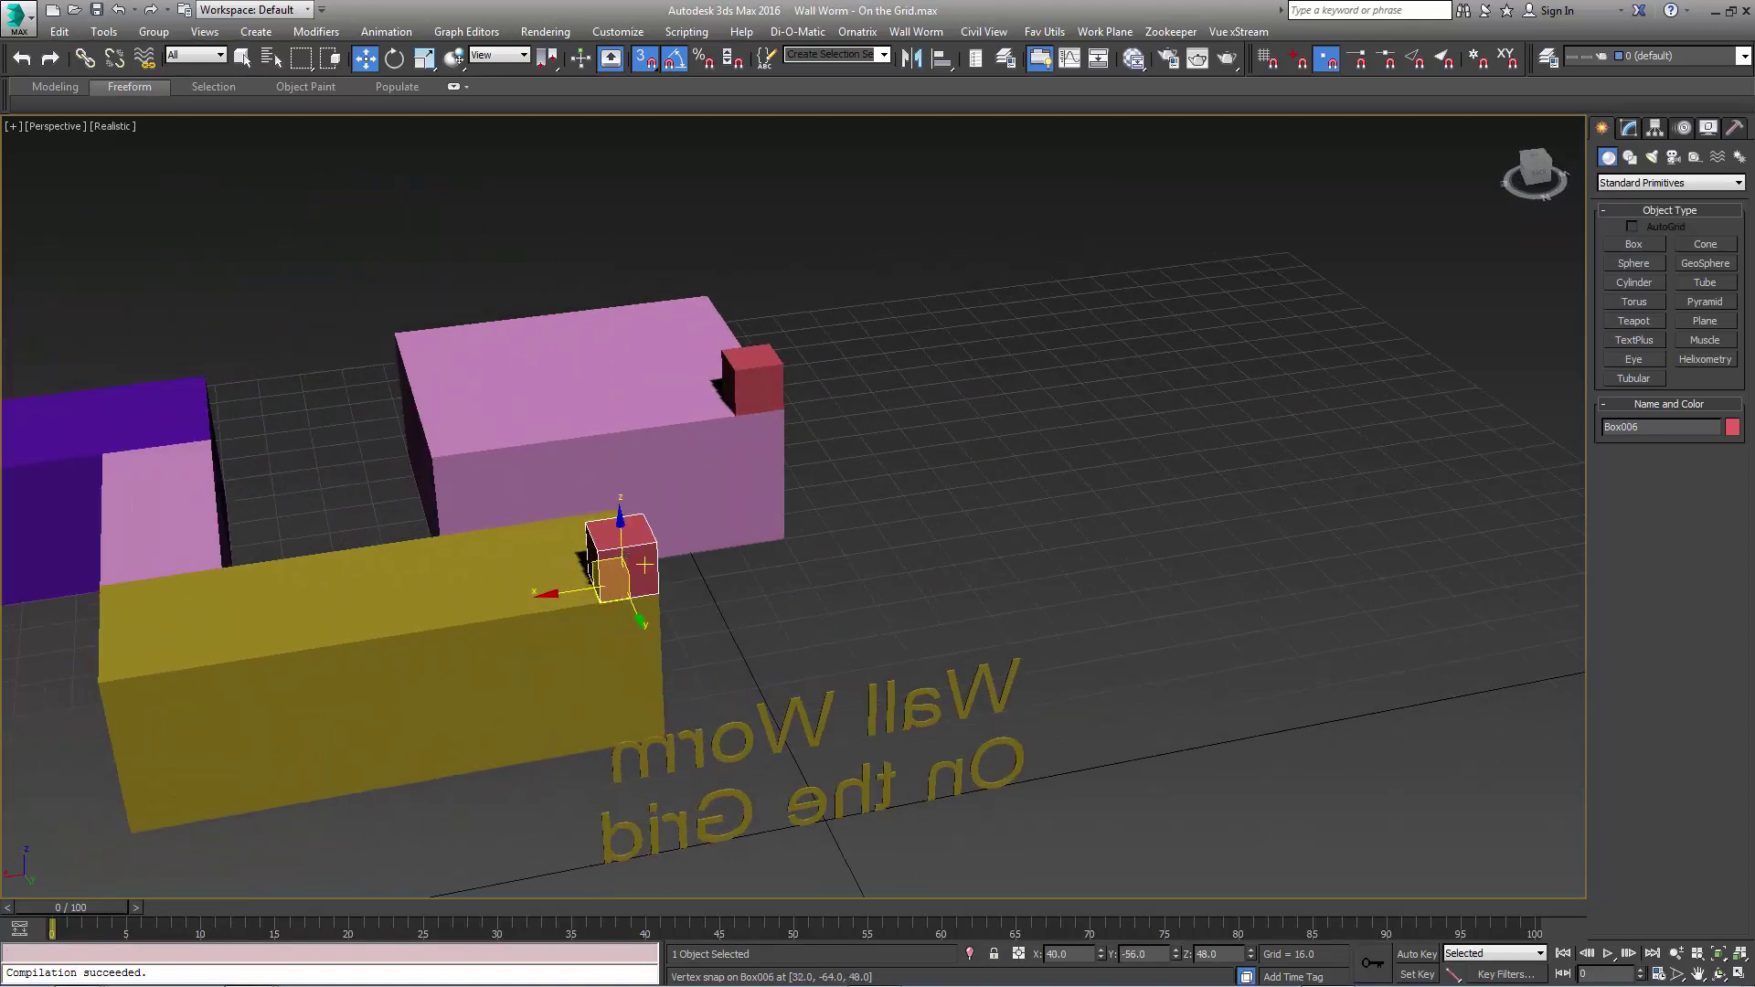
pyautogui.scroll(3, 645, 565)
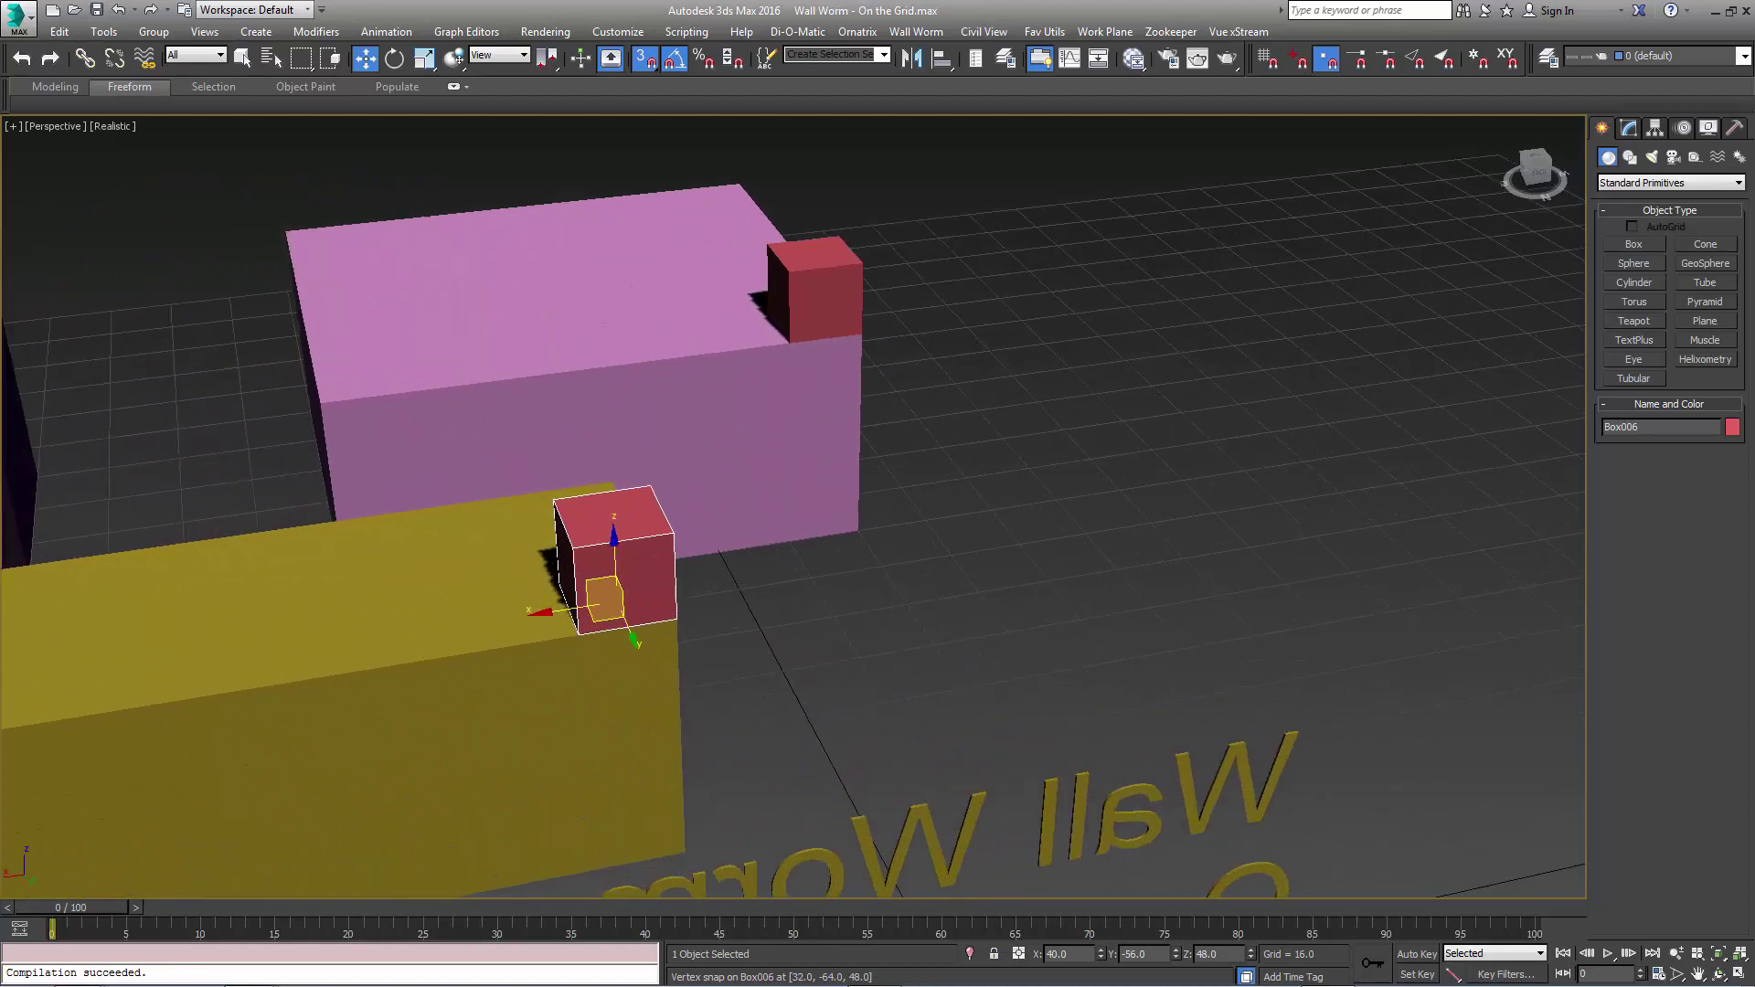
pyautogui.click(1628, 129)
pyautogui.rightClick(608, 569)
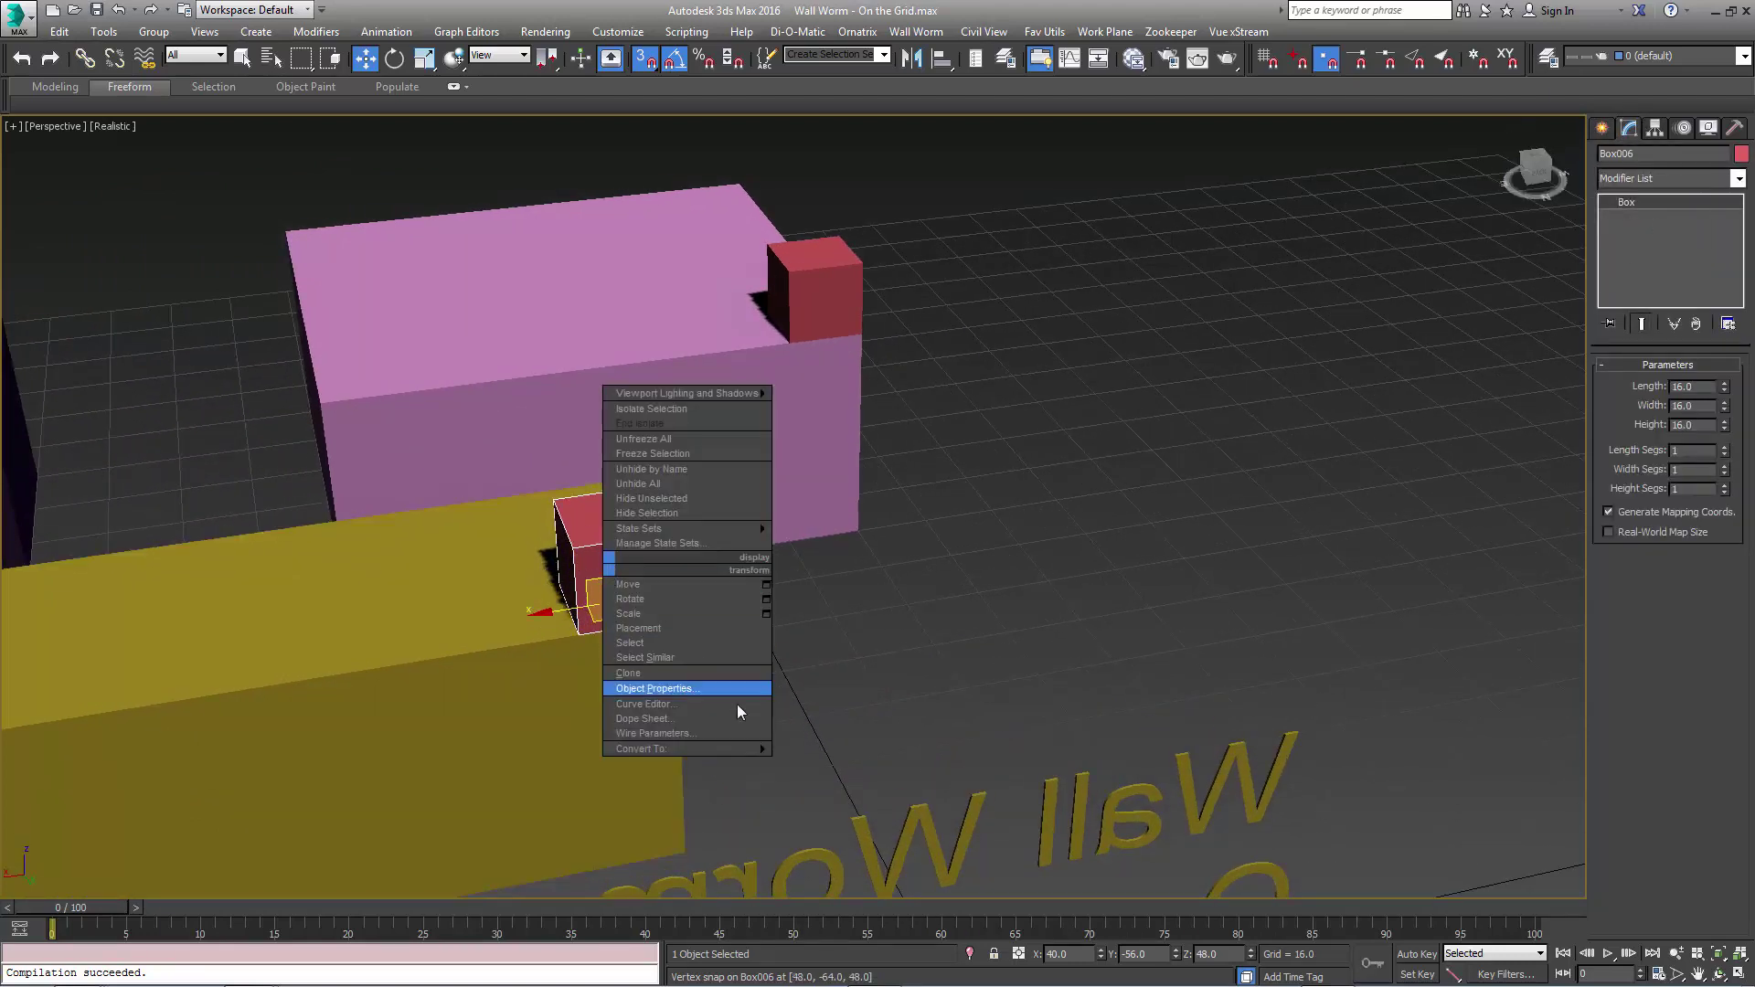
pyautogui.moveTo(709, 749)
pyautogui.click(836, 766)
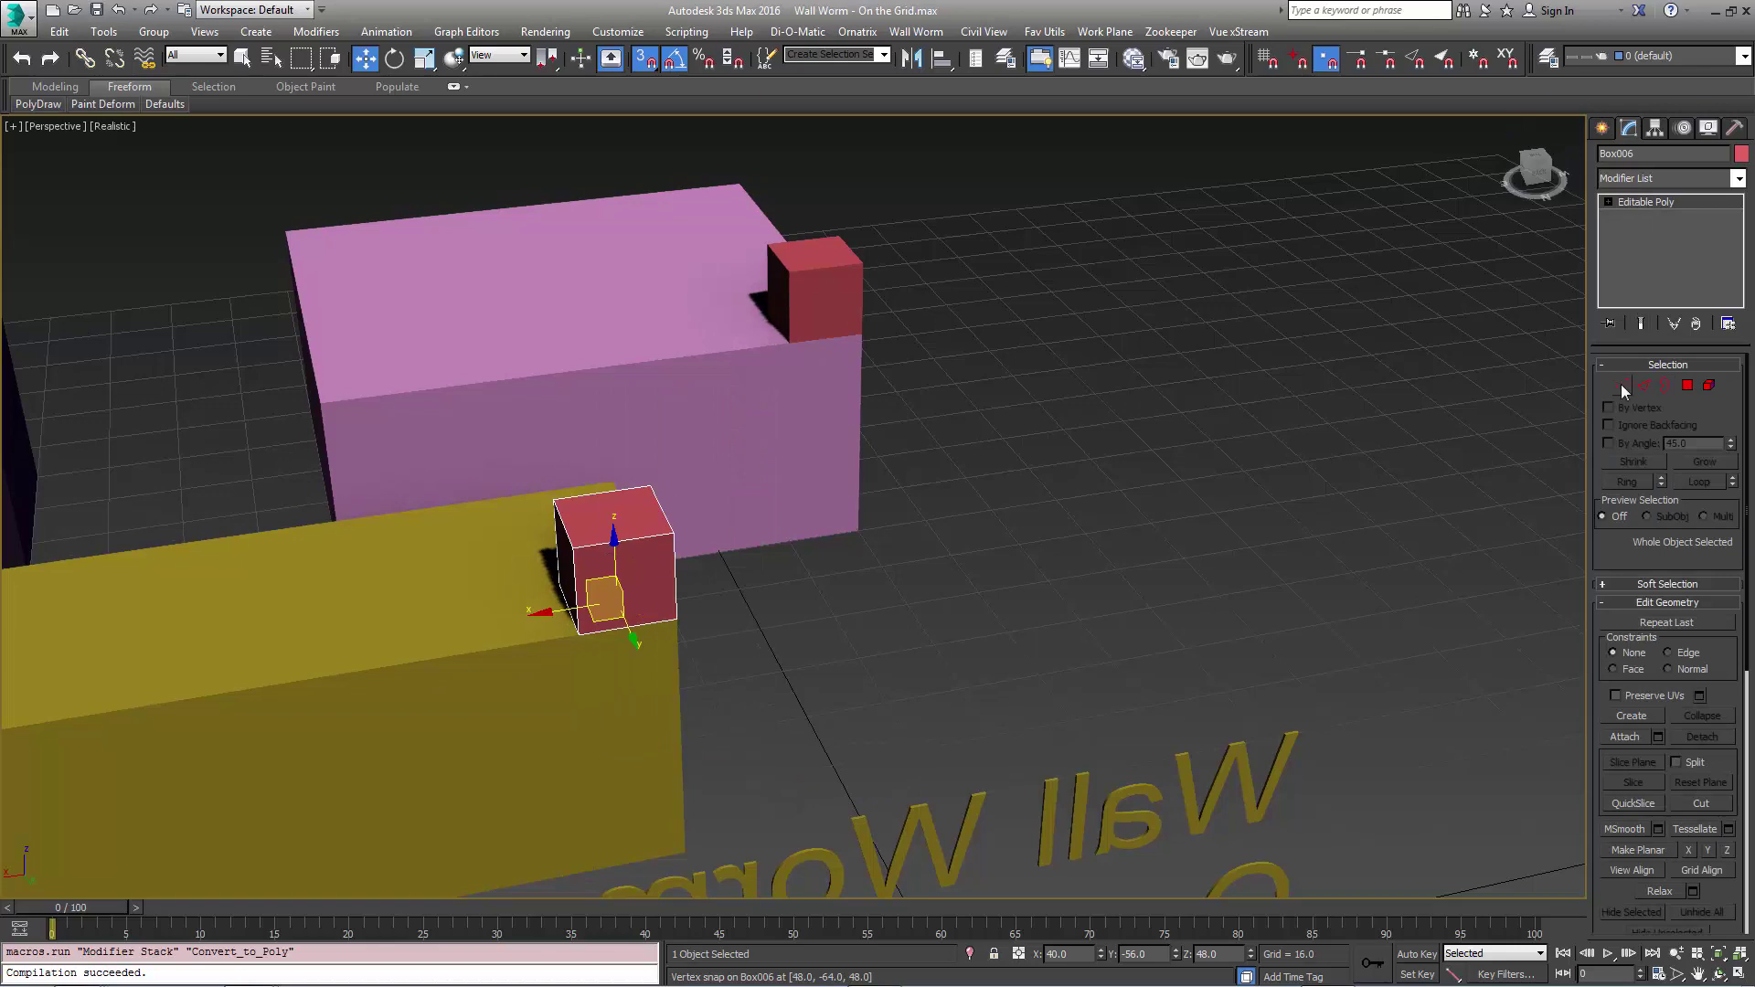
# - Select a top corner vertex of the converted box to check its coordinates against the grid, and leave vertex editing
pyautogui.click(1624, 388)
pyautogui.keyDown('alt'); pyautogui.moveTo(1372, 512); pyautogui.dragTo(739, 472, button='middle'); pyautogui.keyUp('alt')
pyautogui.moveTo(739, 472); pyautogui.dragTo(678, 519)
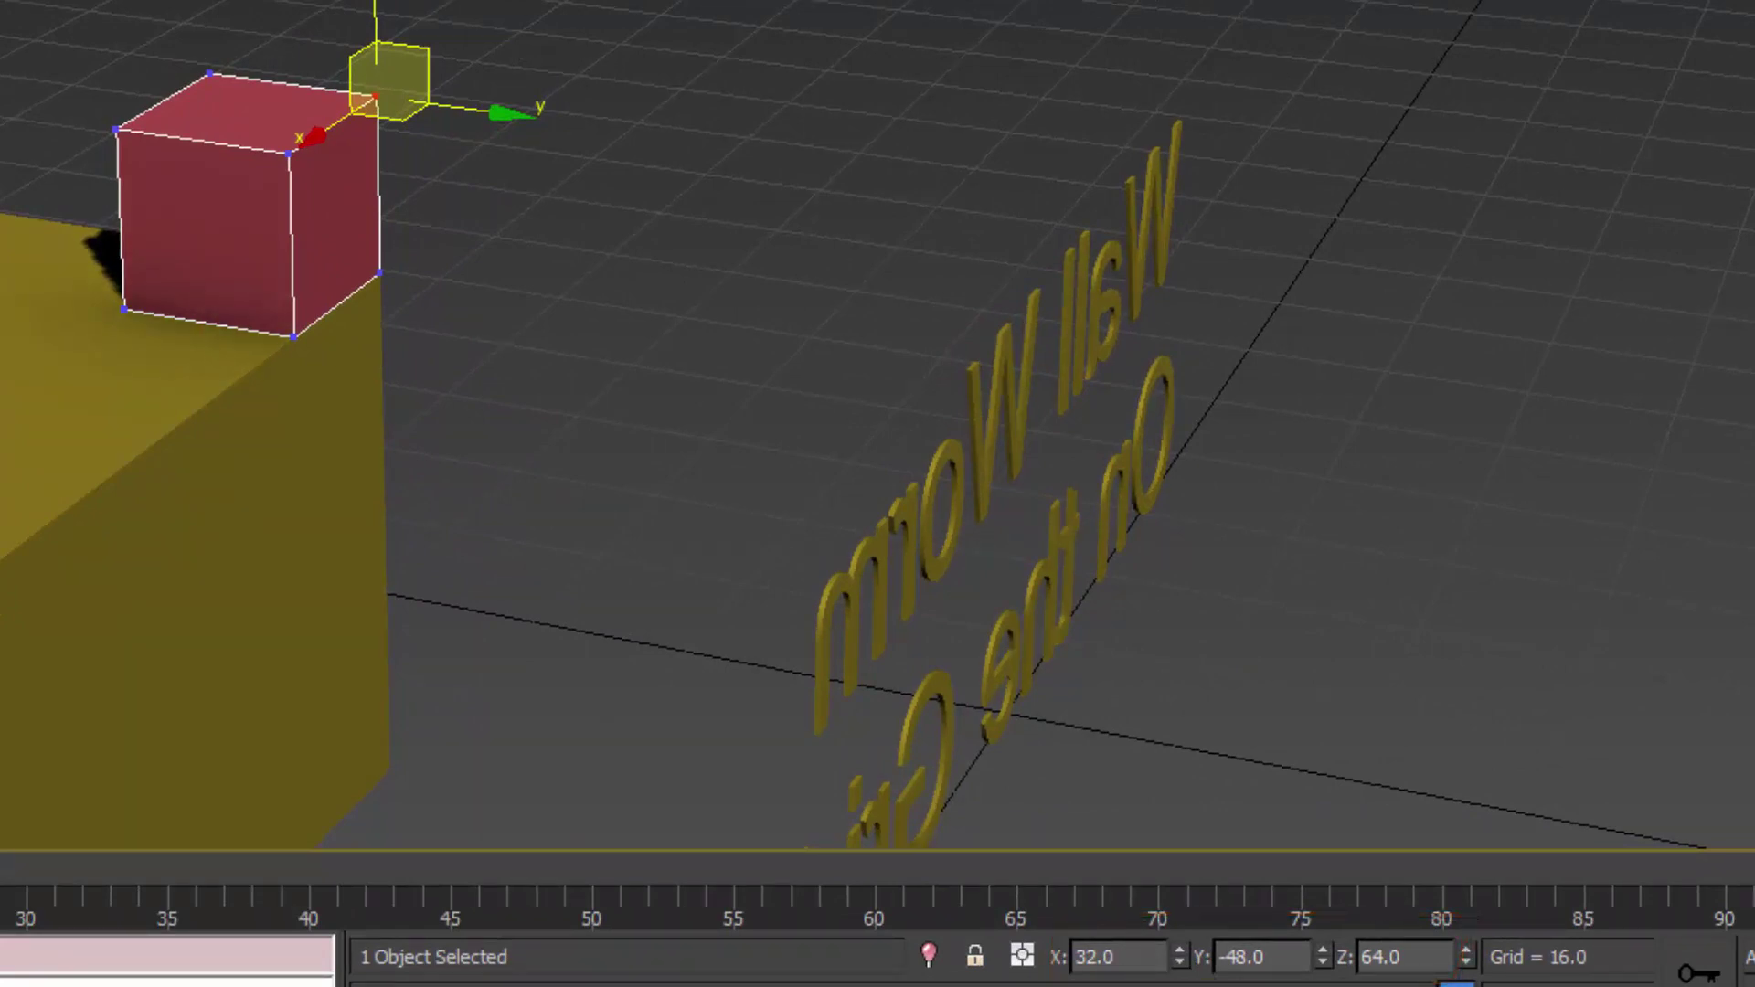
pyautogui.keyDown('alt'); pyautogui.moveTo(1155, 31); pyautogui.dragTo(412, 70, button='middle'); pyautogui.keyUp('alt')
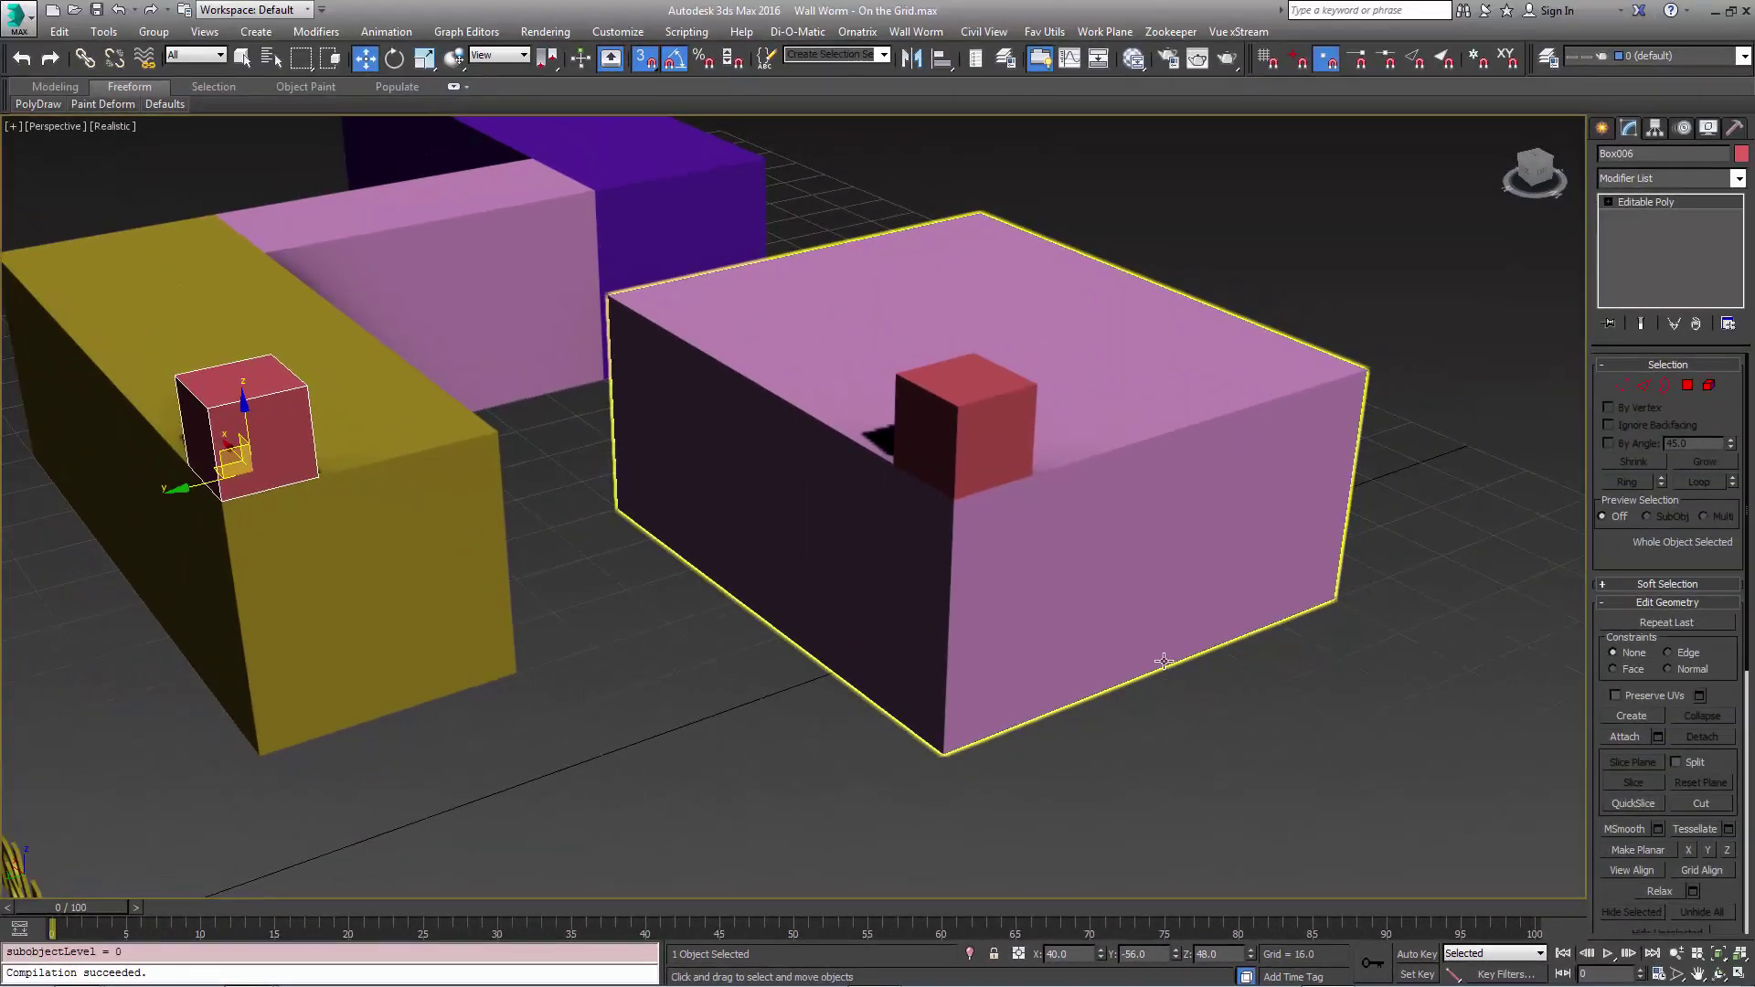
# - Create a cylinder of radius 16 and height 48 on the grid in front of the text, snapping to grid points instead of vertices
pyautogui.hotkey('shift', 'z')
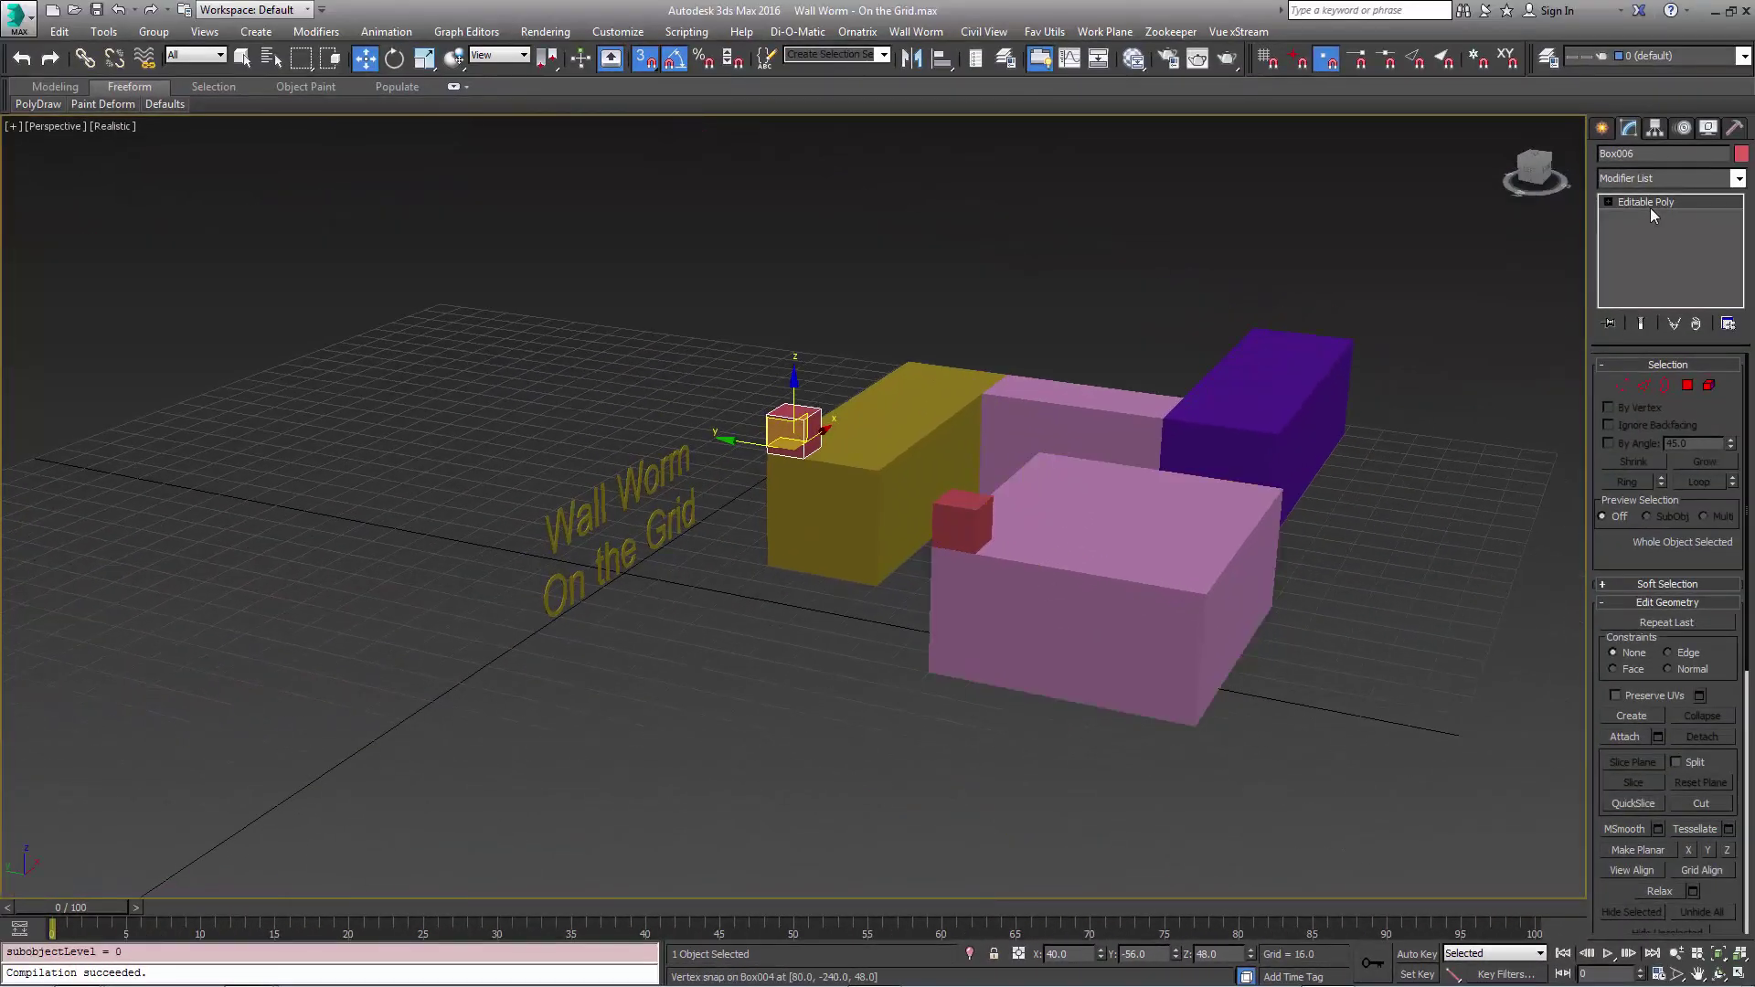
pyautogui.click(1602, 128)
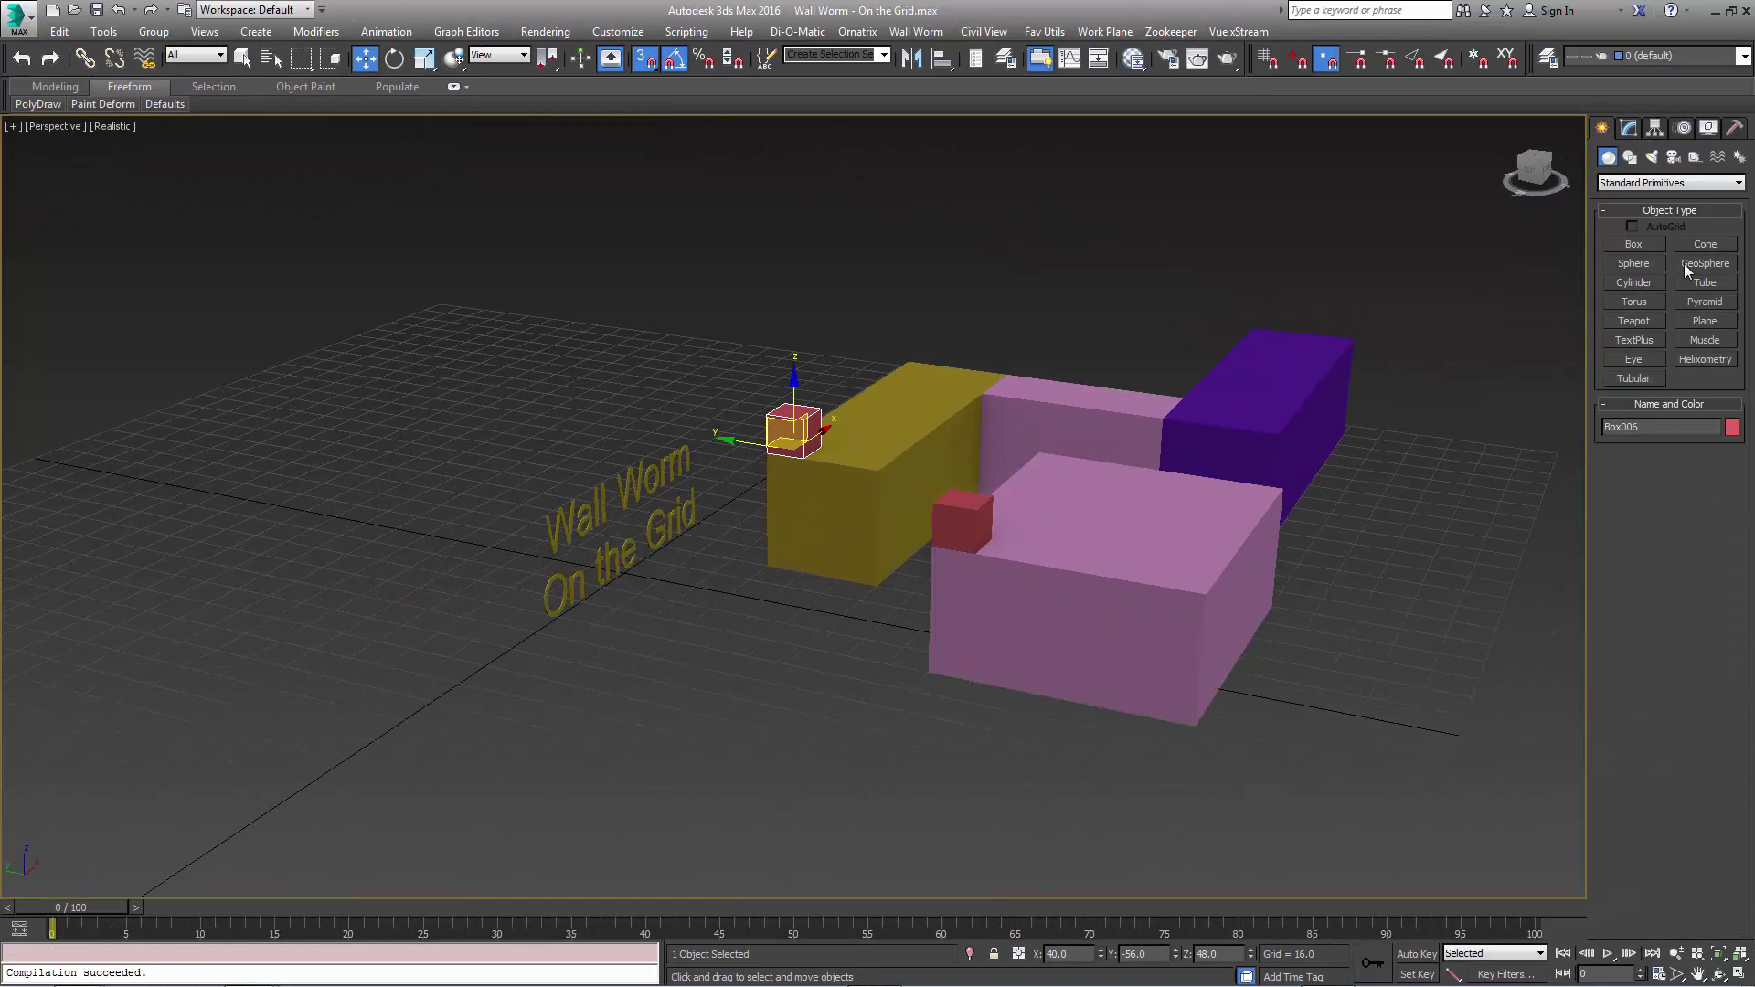
pyautogui.click(1635, 283)
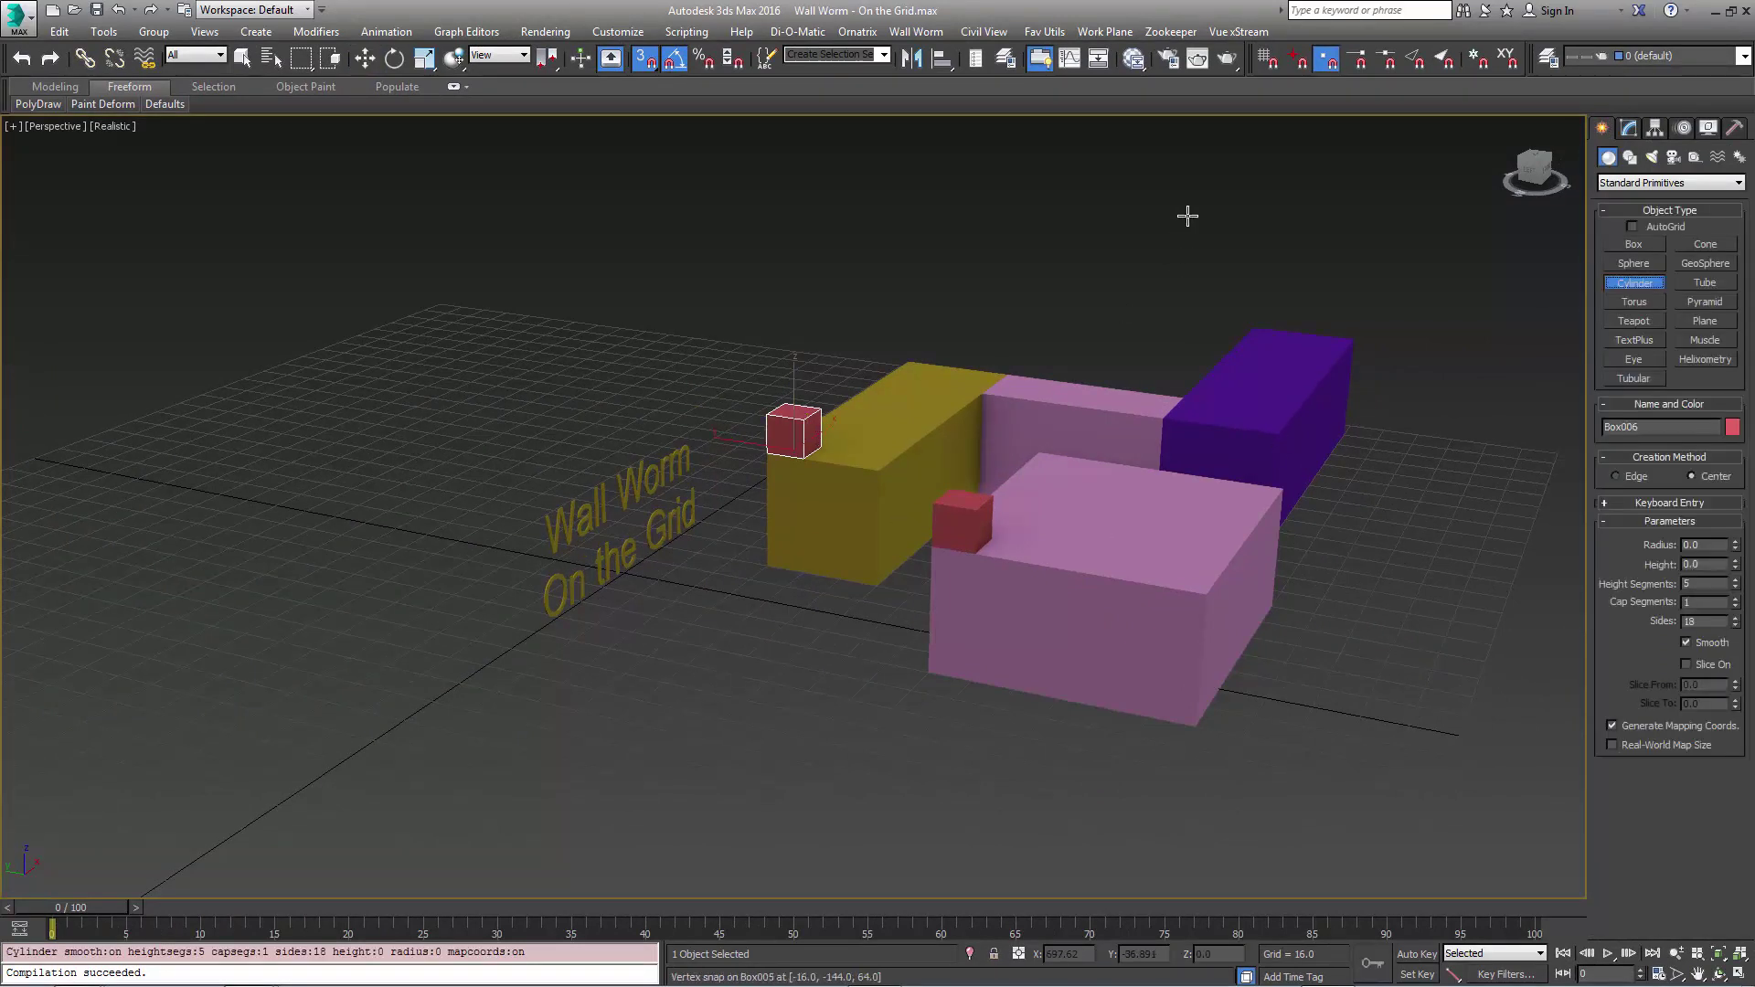
pyautogui.click(1268, 58)
pyautogui.click(1328, 57)
pyautogui.moveTo(722, 719); pyautogui.dragTo(762, 731)
pyautogui.click(768, 594)
pyautogui.press('w')
pyautogui.press('z')
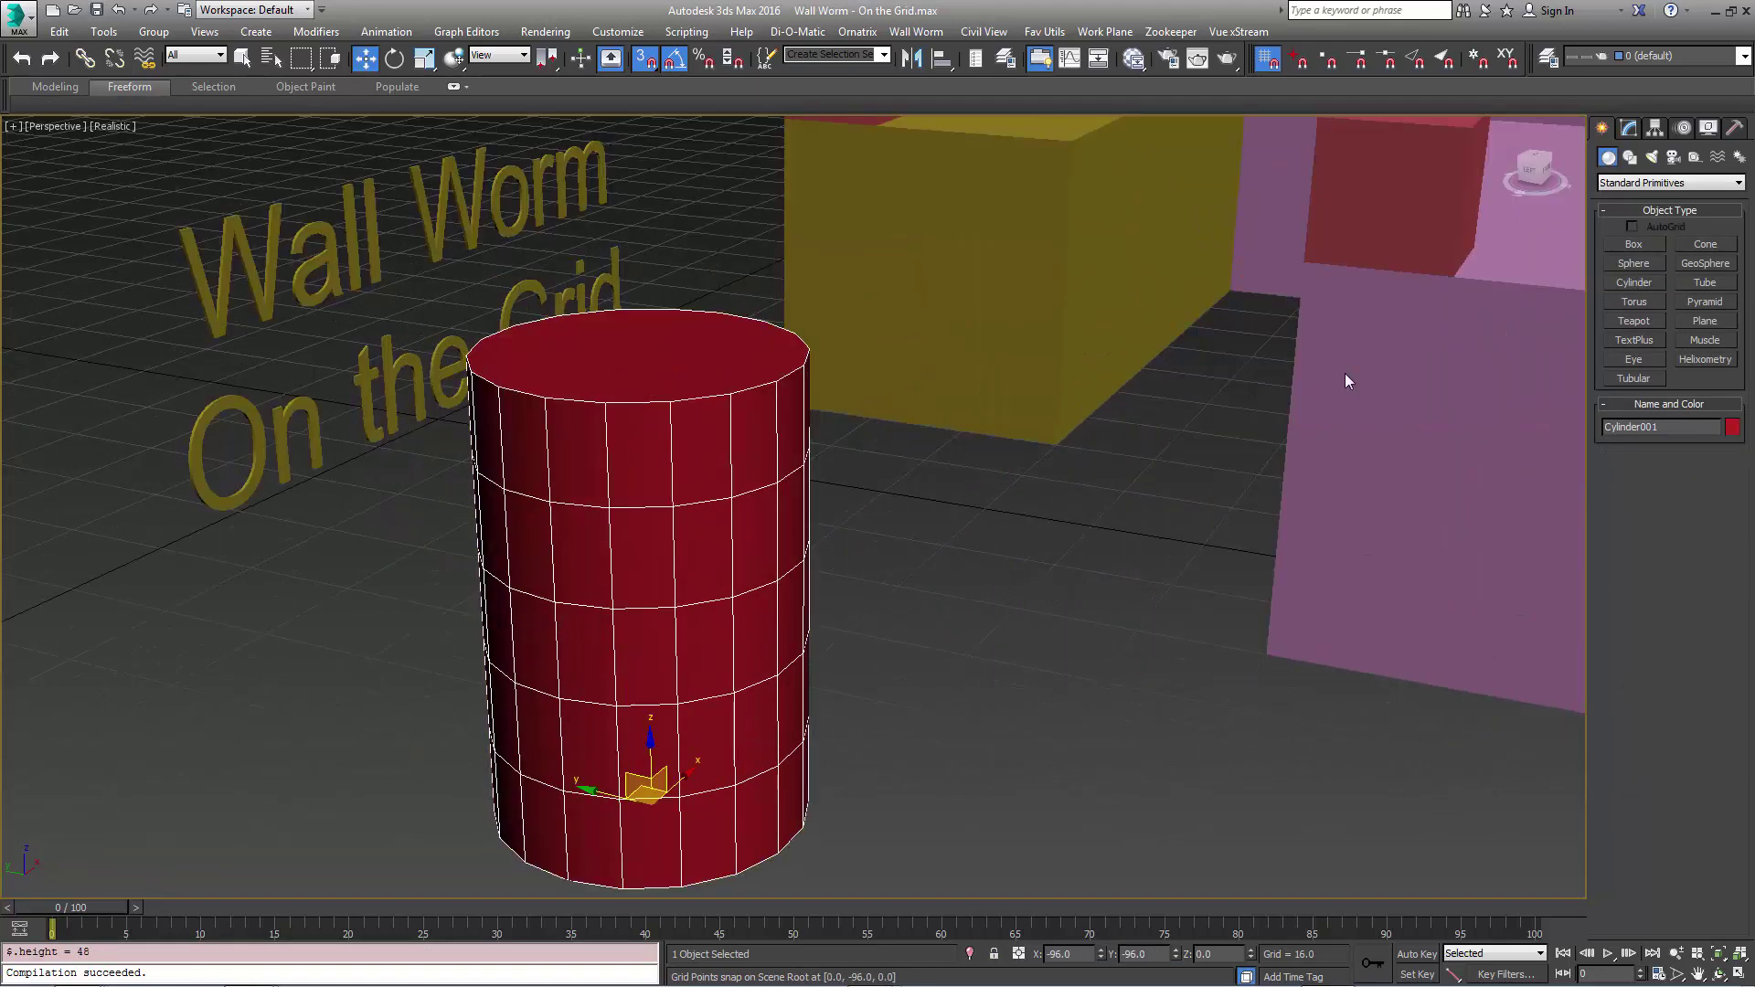
# - Set the cylinder's height segments to 1 and inspect how its cap vertices sit relative to the grid
pyautogui.click(1630, 128)
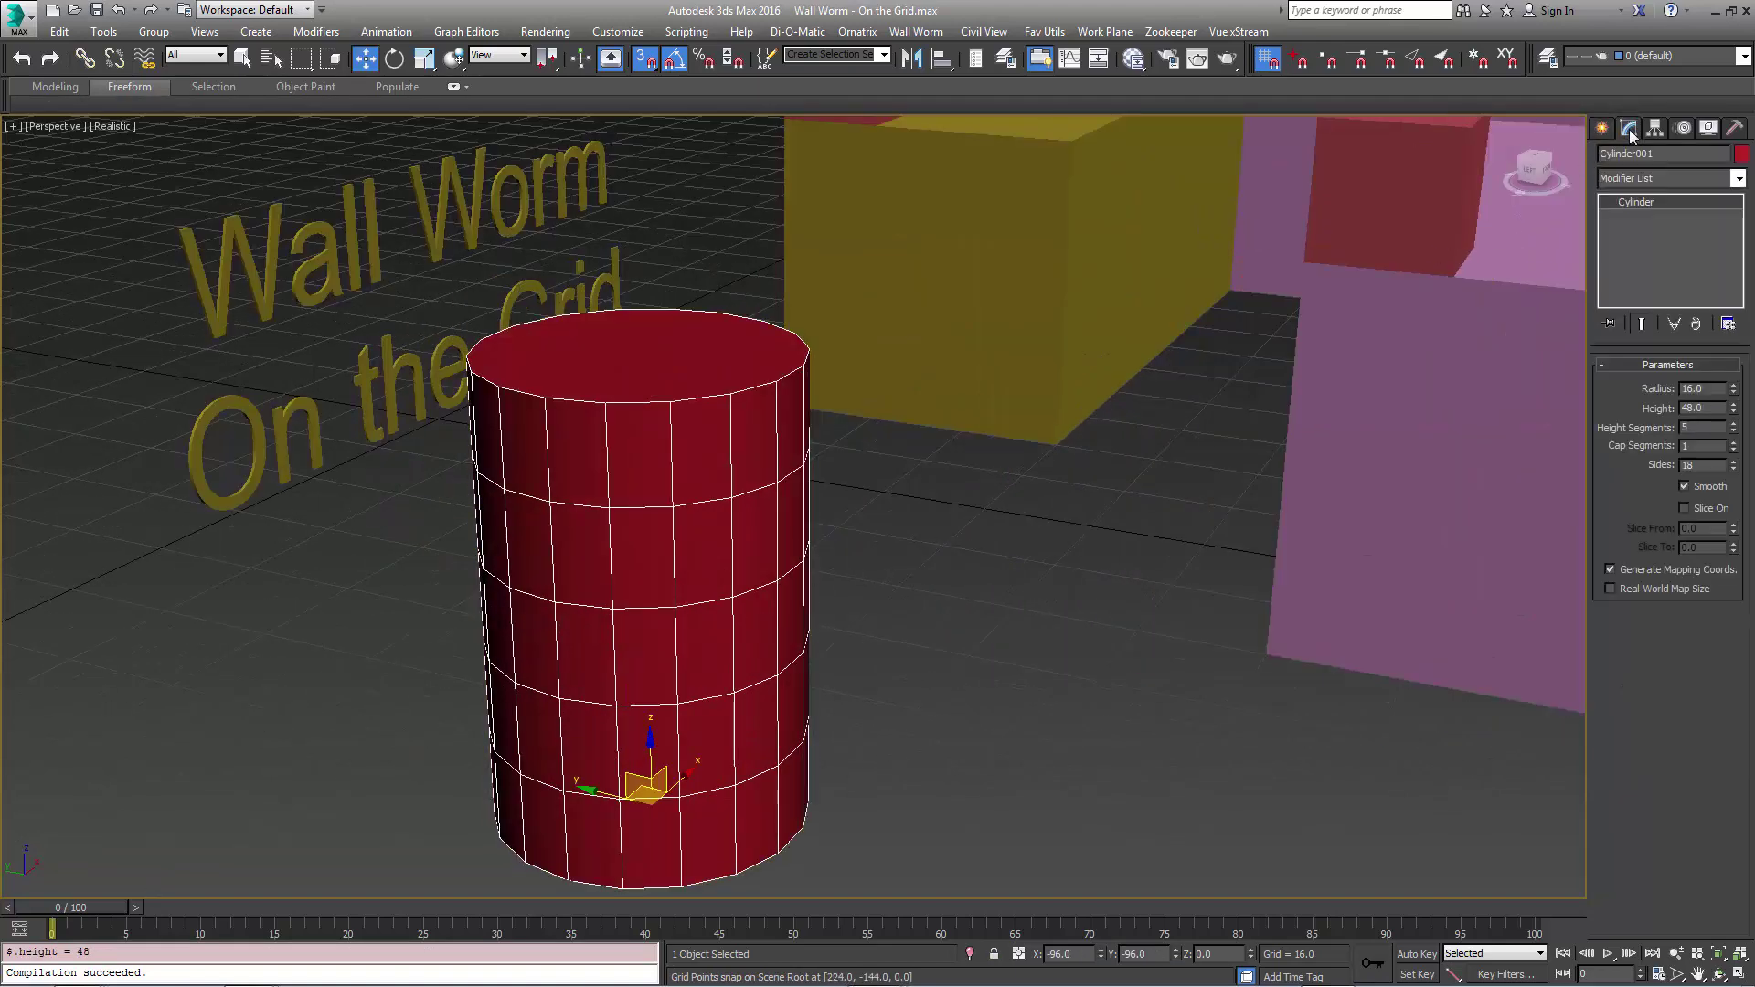
pyautogui.rightClick(1734, 430)
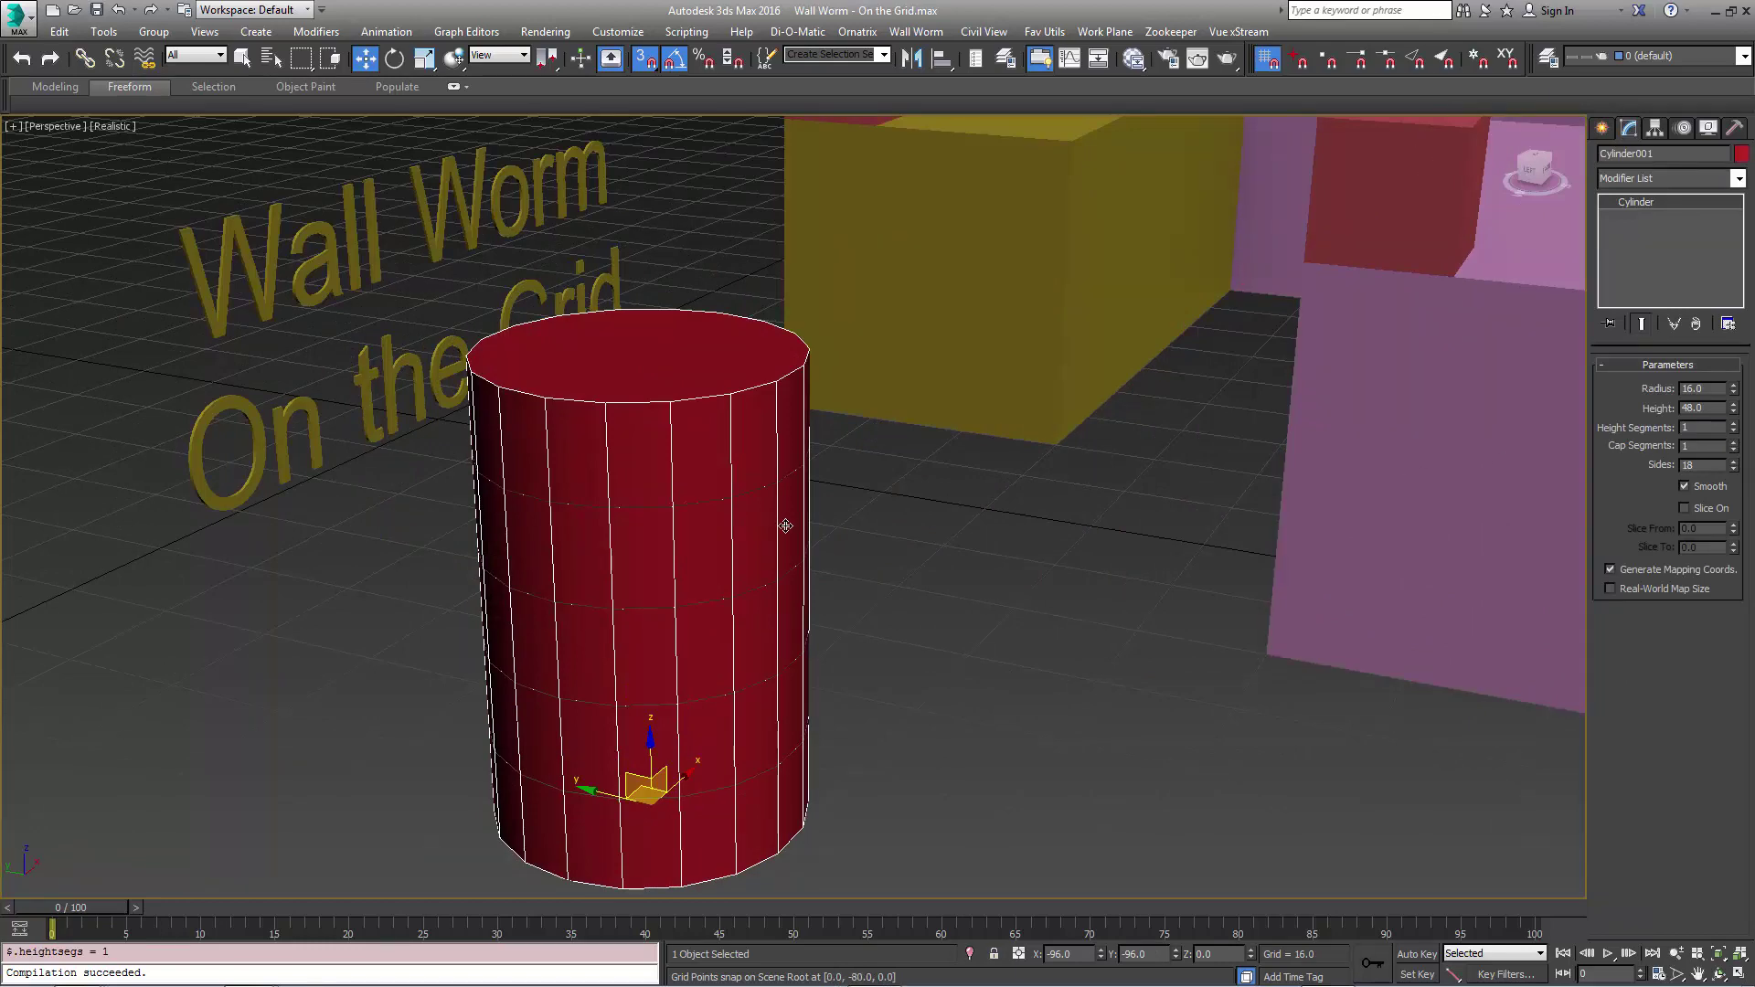
pyautogui.keyDown('alt'); pyautogui.moveTo(784, 521); pyautogui.dragTo(813, 562, button='middle'); pyautogui.keyUp('alt')
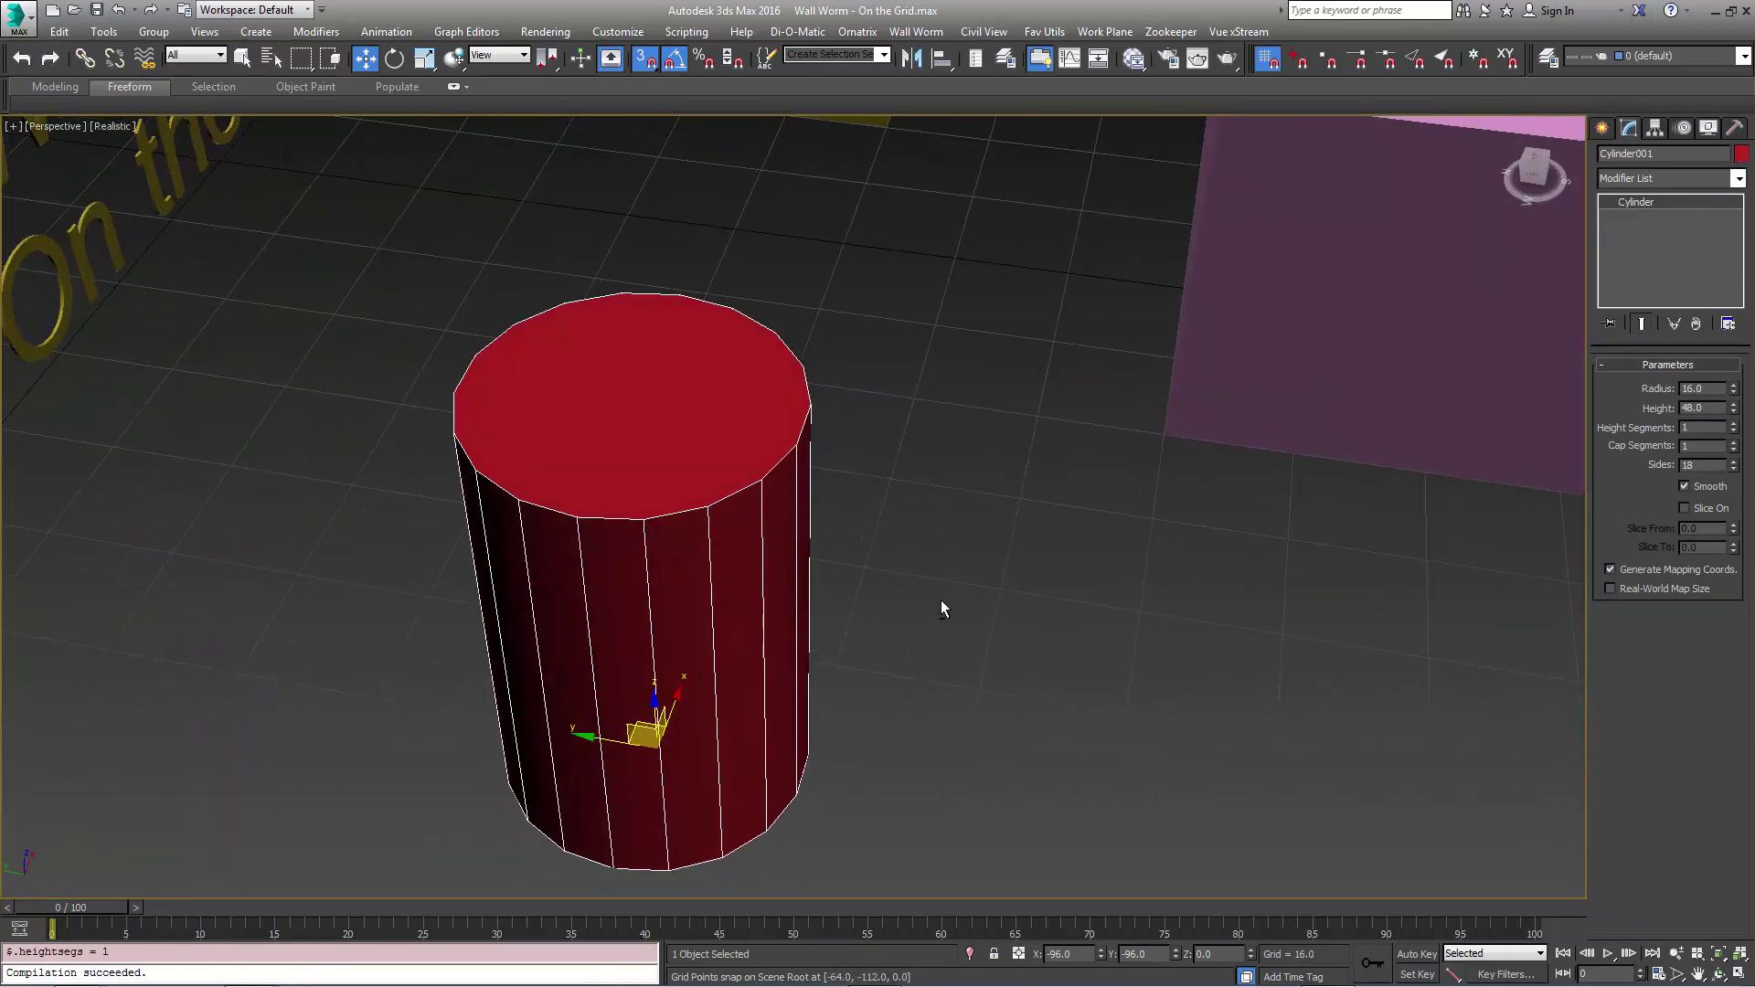
pyautogui.moveTo(941, 603)
pyautogui.keyDown('alt'); pyautogui.mouseDown(button='middle')
pyautogui.moveTo(897, 650)
pyautogui.moveTo(925, 640)
pyautogui.moveTo(919, 655)
pyautogui.mouseUp(button='middle'); pyautogui.keyUp('alt')
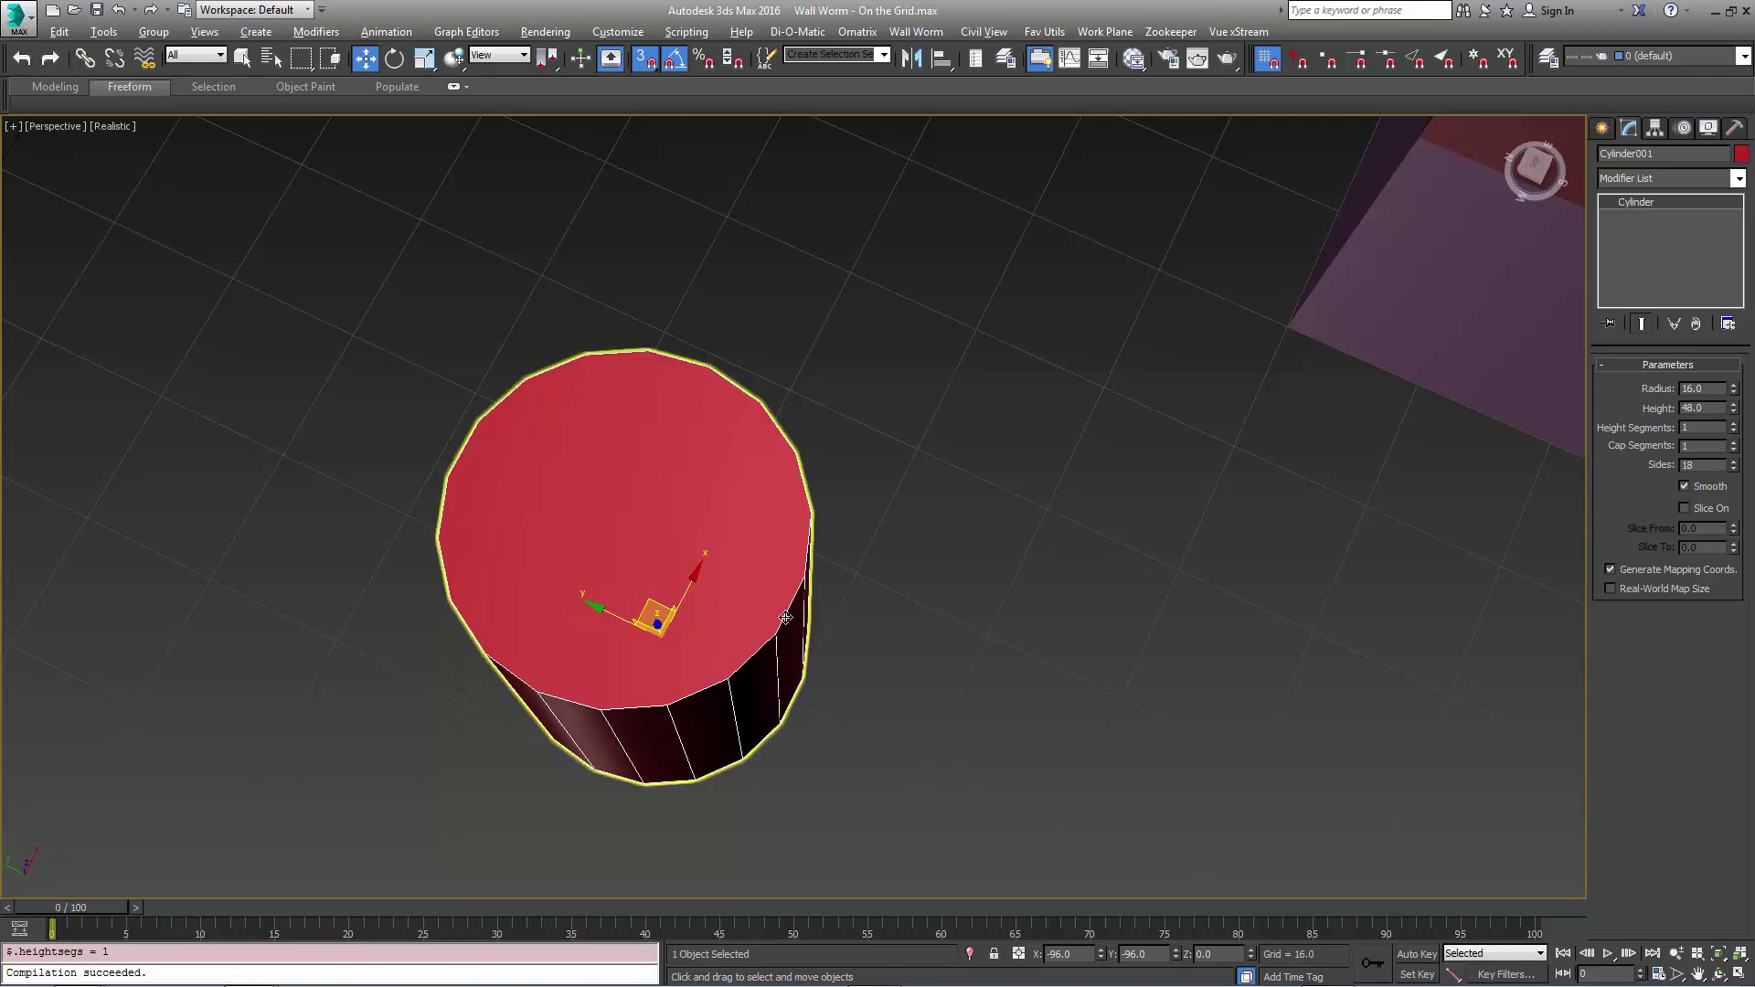
pyautogui.keyDown('alt'); pyautogui.moveTo(785, 616); pyautogui.dragTo(744, 545, button='middle'); pyautogui.keyUp('alt')
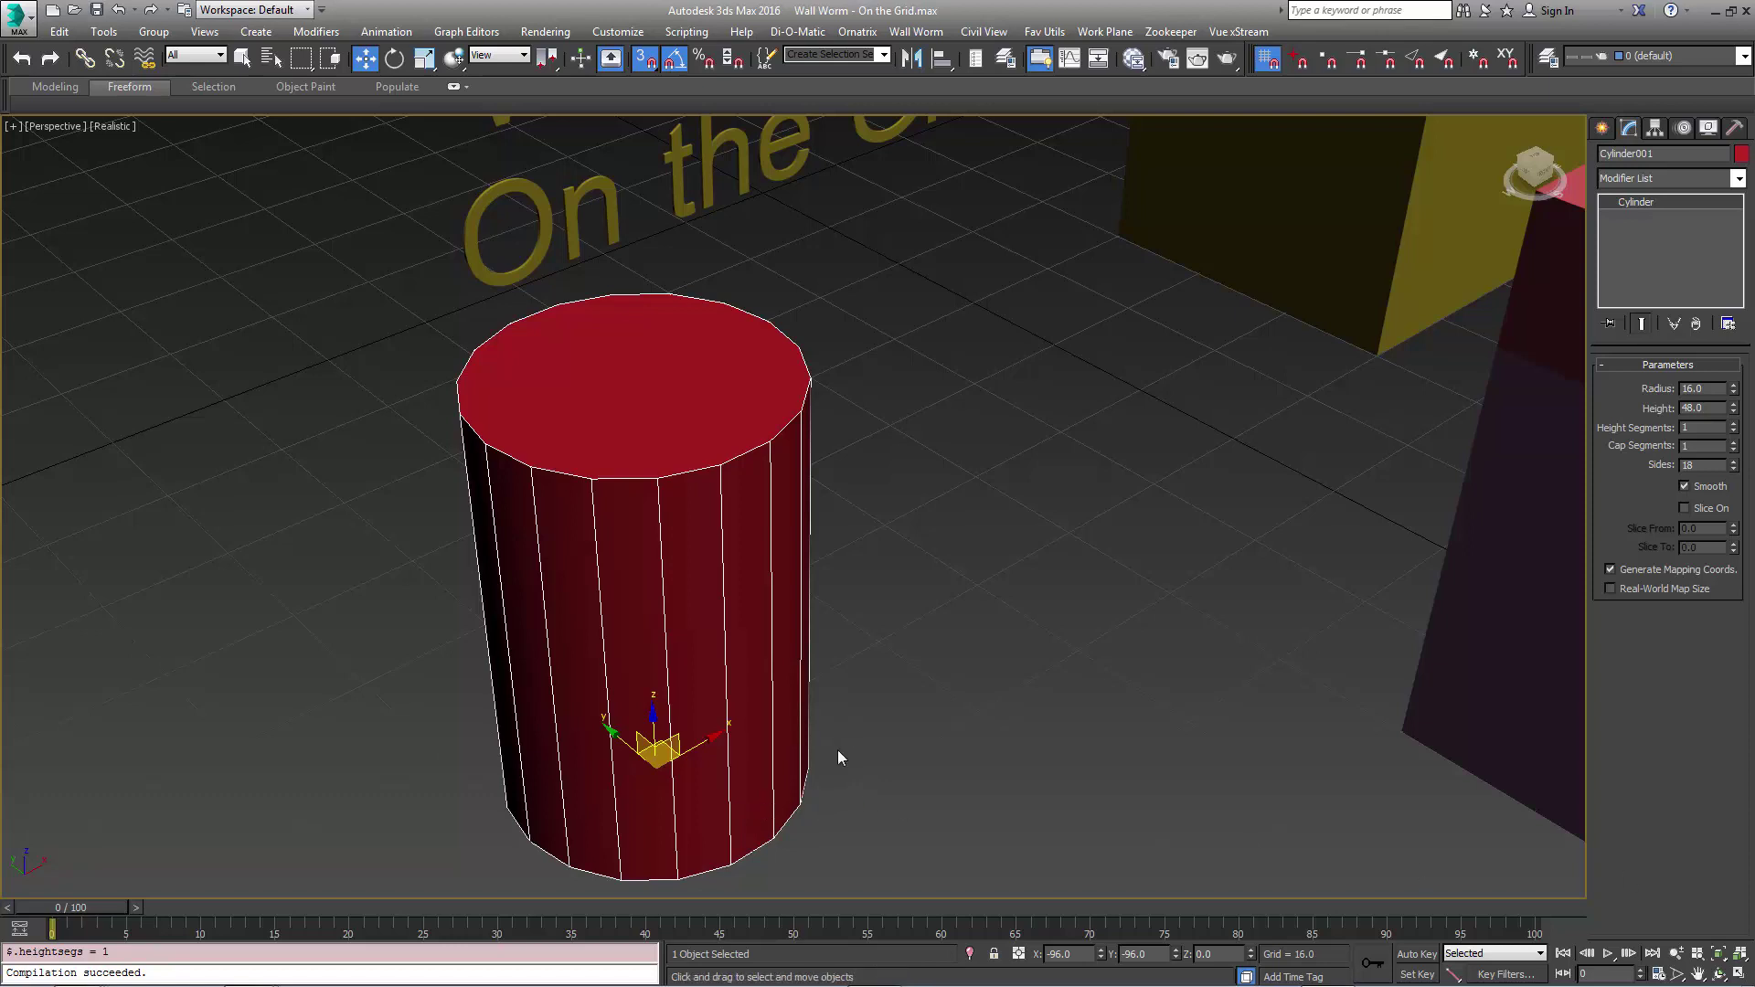
# - Apply the SnapVertsToGrid modifier to the cylinder
pyautogui.click(1738, 179)
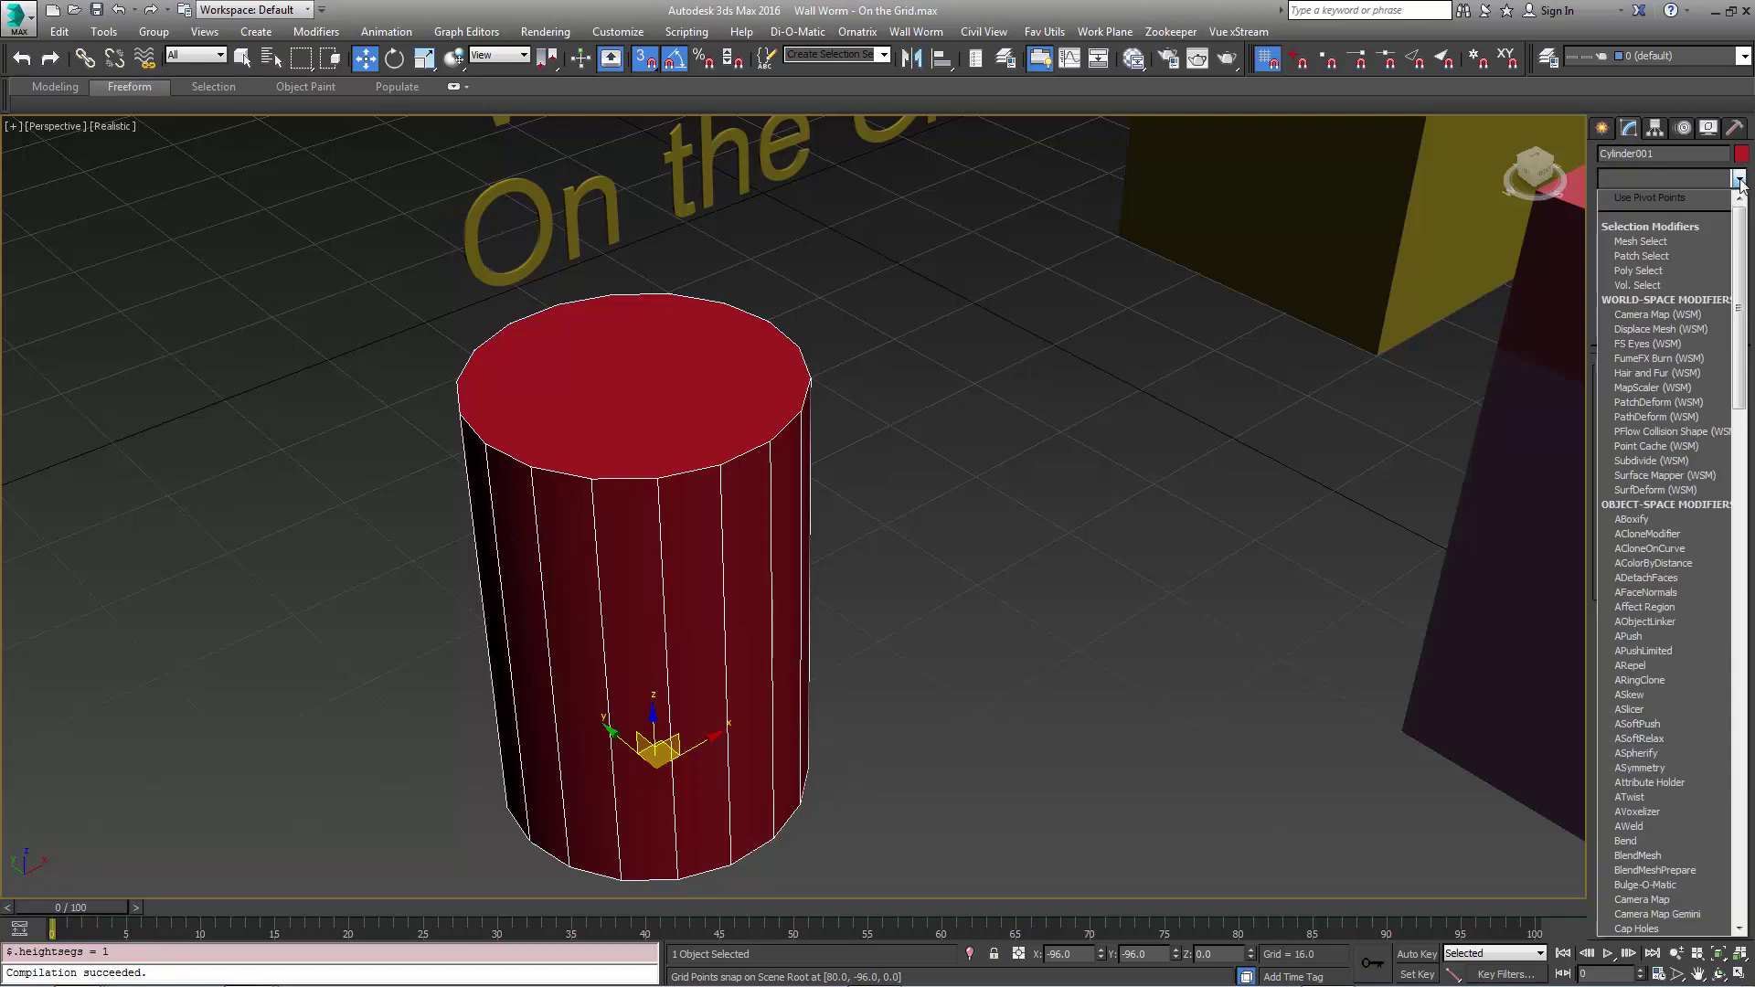
pyautogui.moveTo(1738, 219); pyautogui.dragTo(1704, 681)
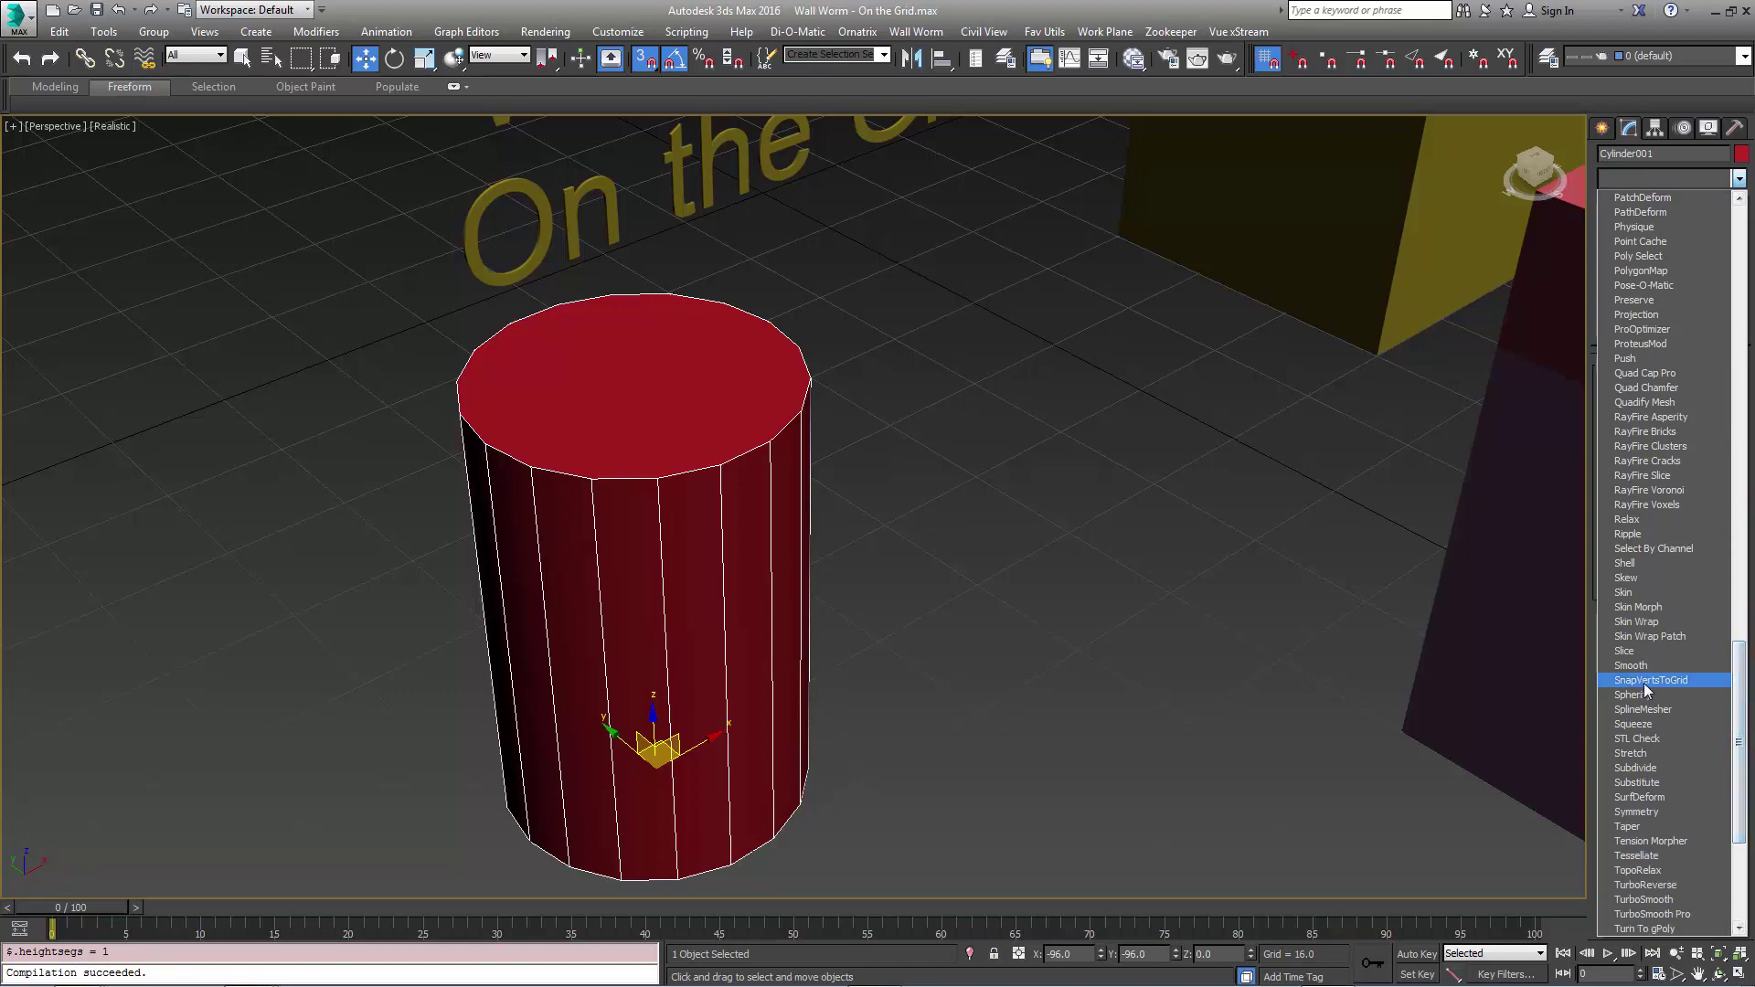
pyautogui.click(1644, 683)
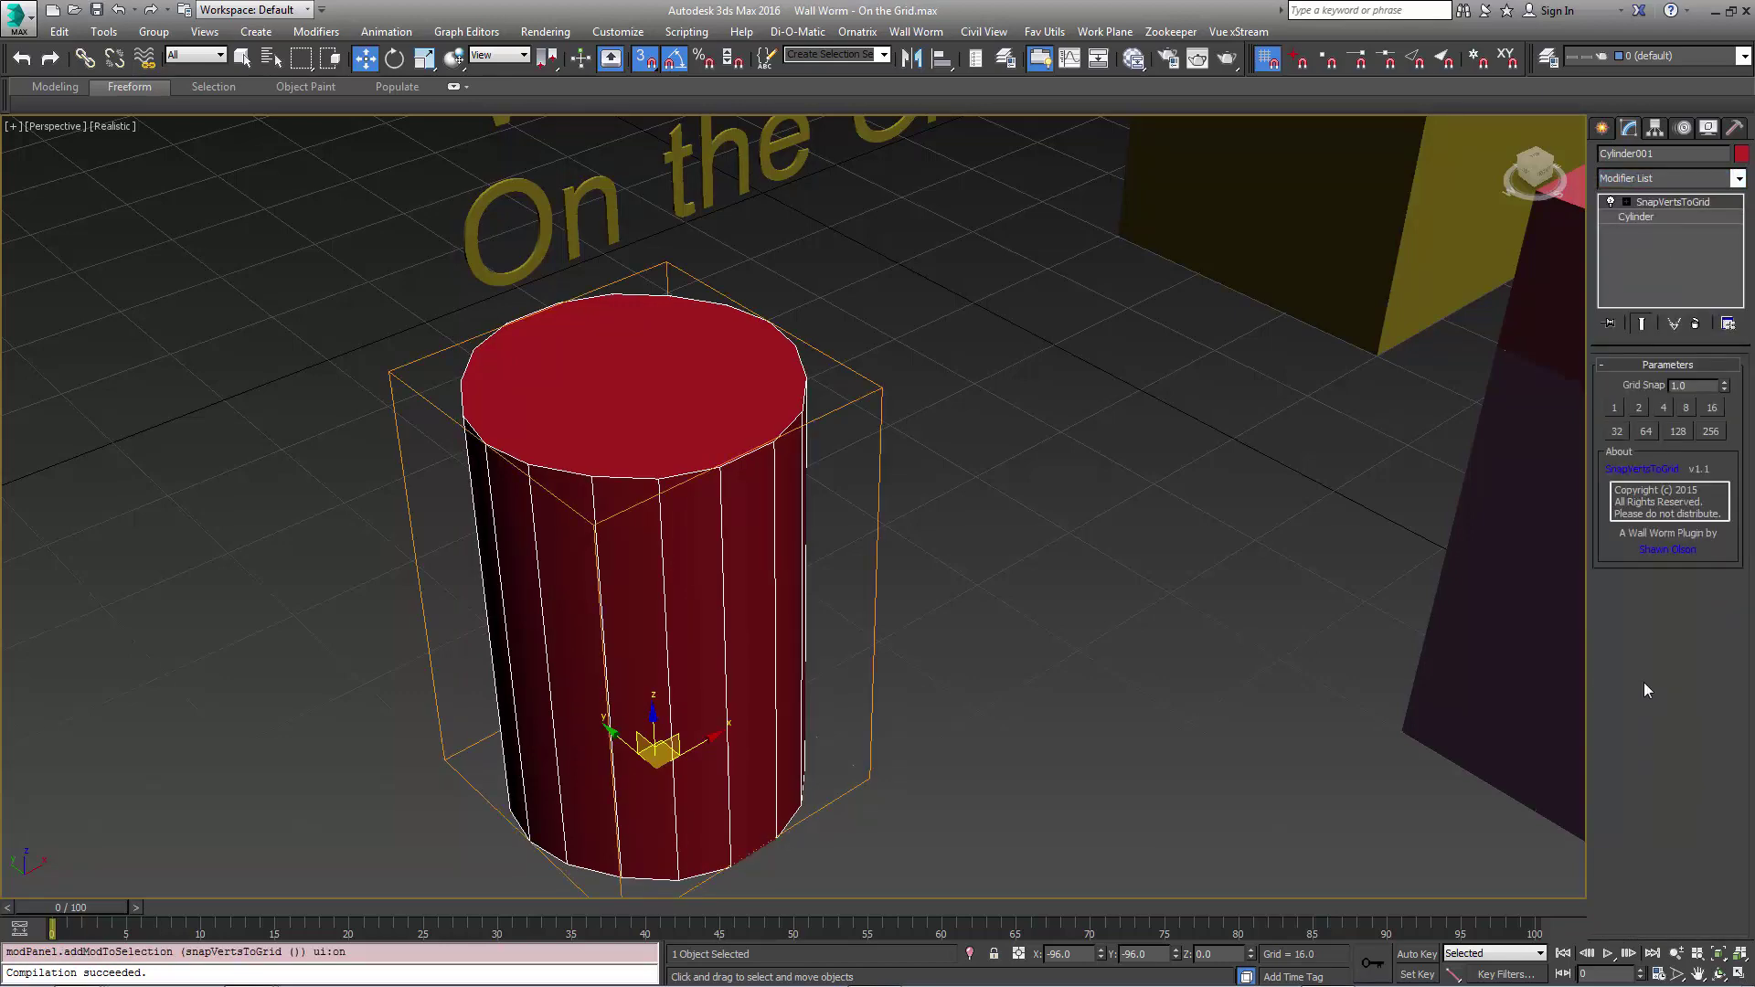
# - Convert the cylinder with its SnapVertsToGrid modifier to an Editable Poly
pyautogui.keyDown('alt'); pyautogui.moveTo(813, 614); pyautogui.dragTo(944, 640, button='middle'); pyautogui.keyUp('alt')
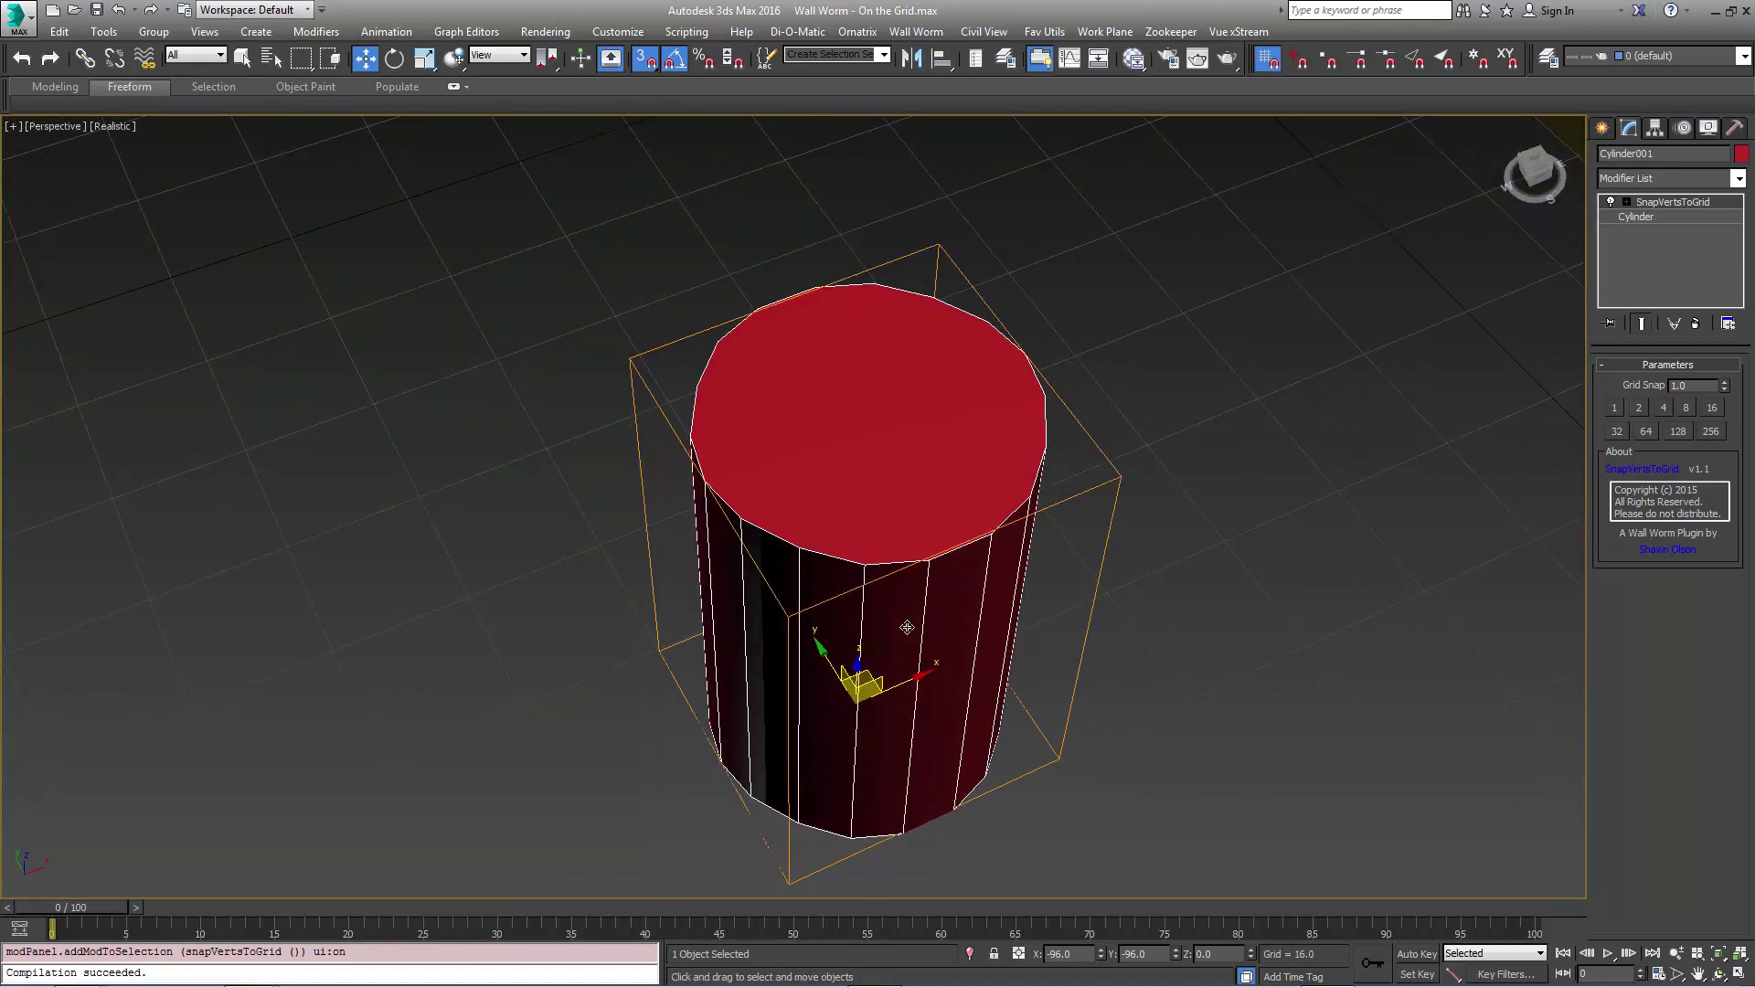
pyautogui.rightClick(921, 635)
pyautogui.moveTo(1006, 816)
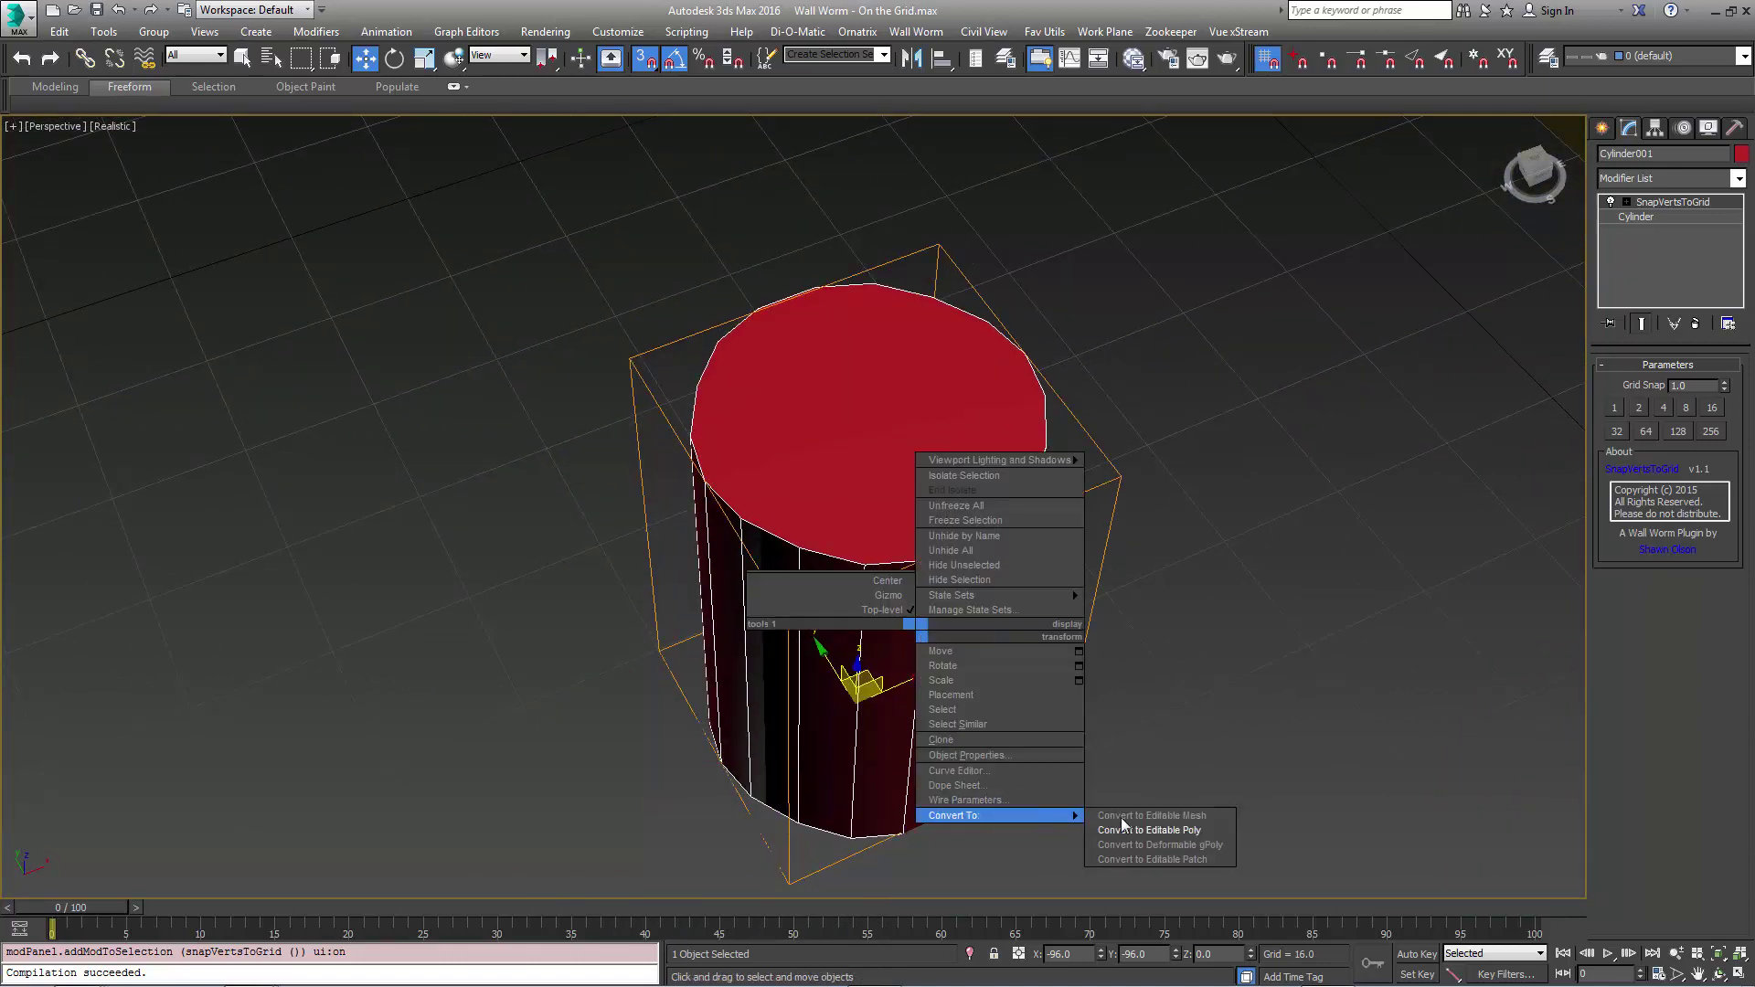
pyautogui.click(1141, 832)
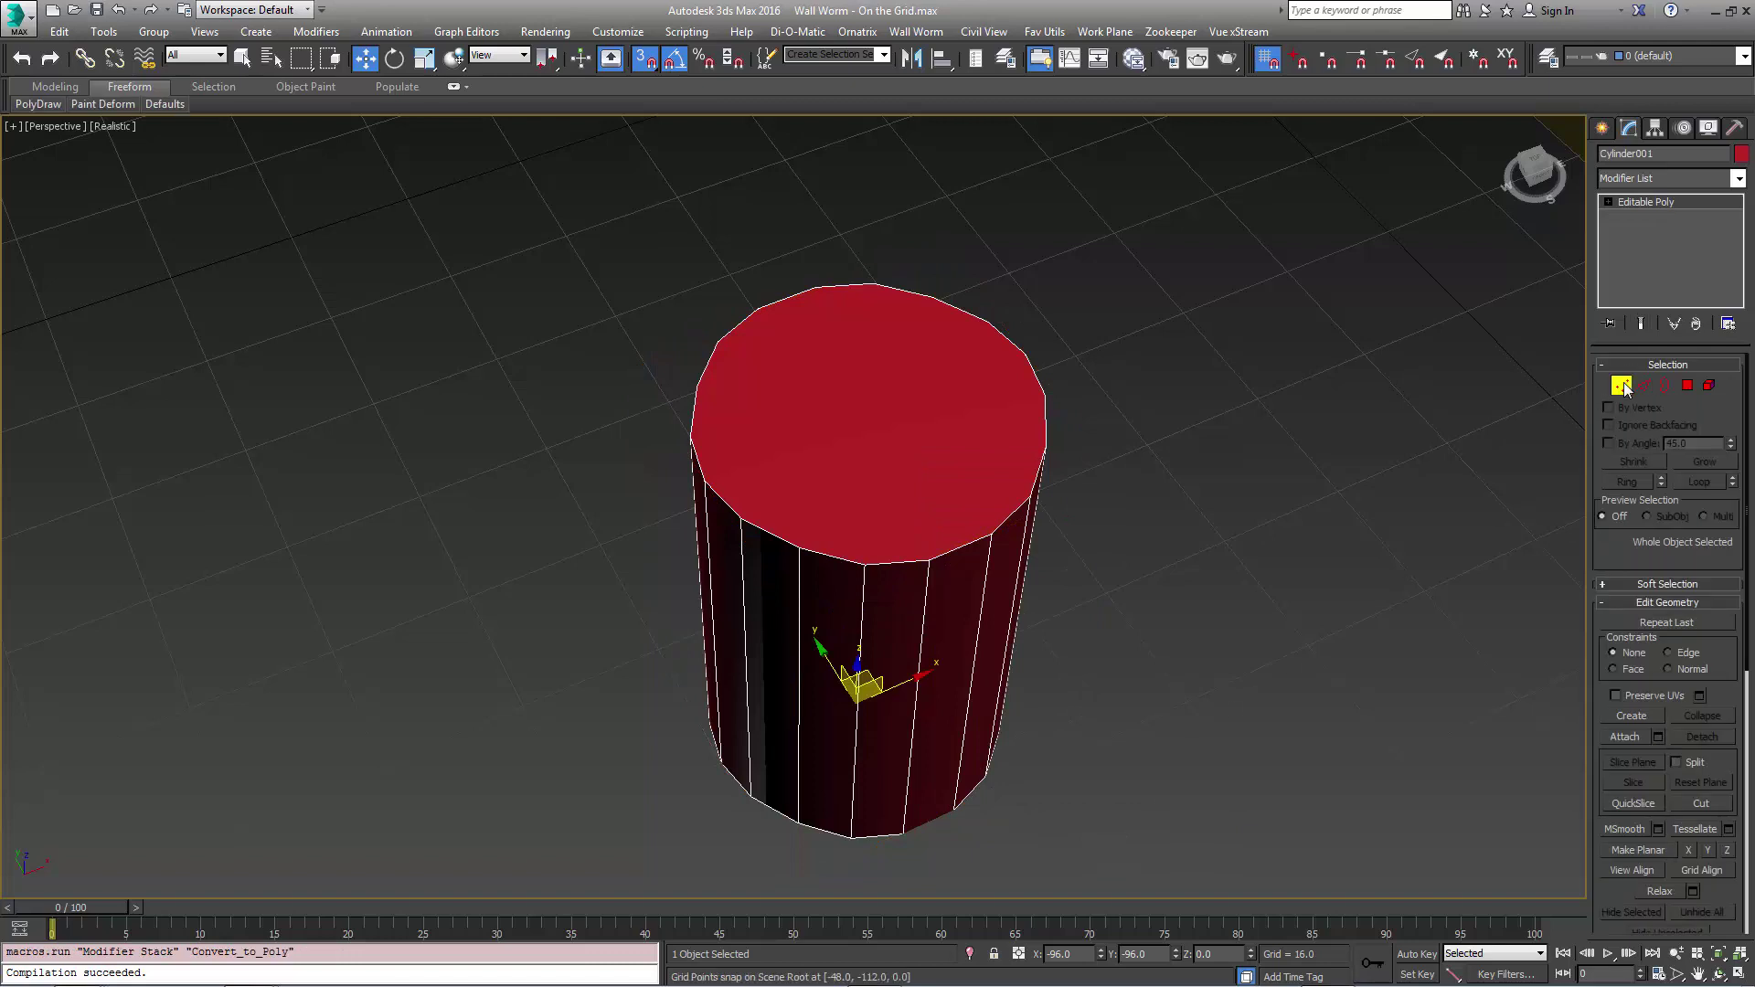
# - Select several vertices around the cylinder's top cap to check their coordinates against the grid, and leave vertex editing
pyautogui.press('1')
pyautogui.click(1030, 338)
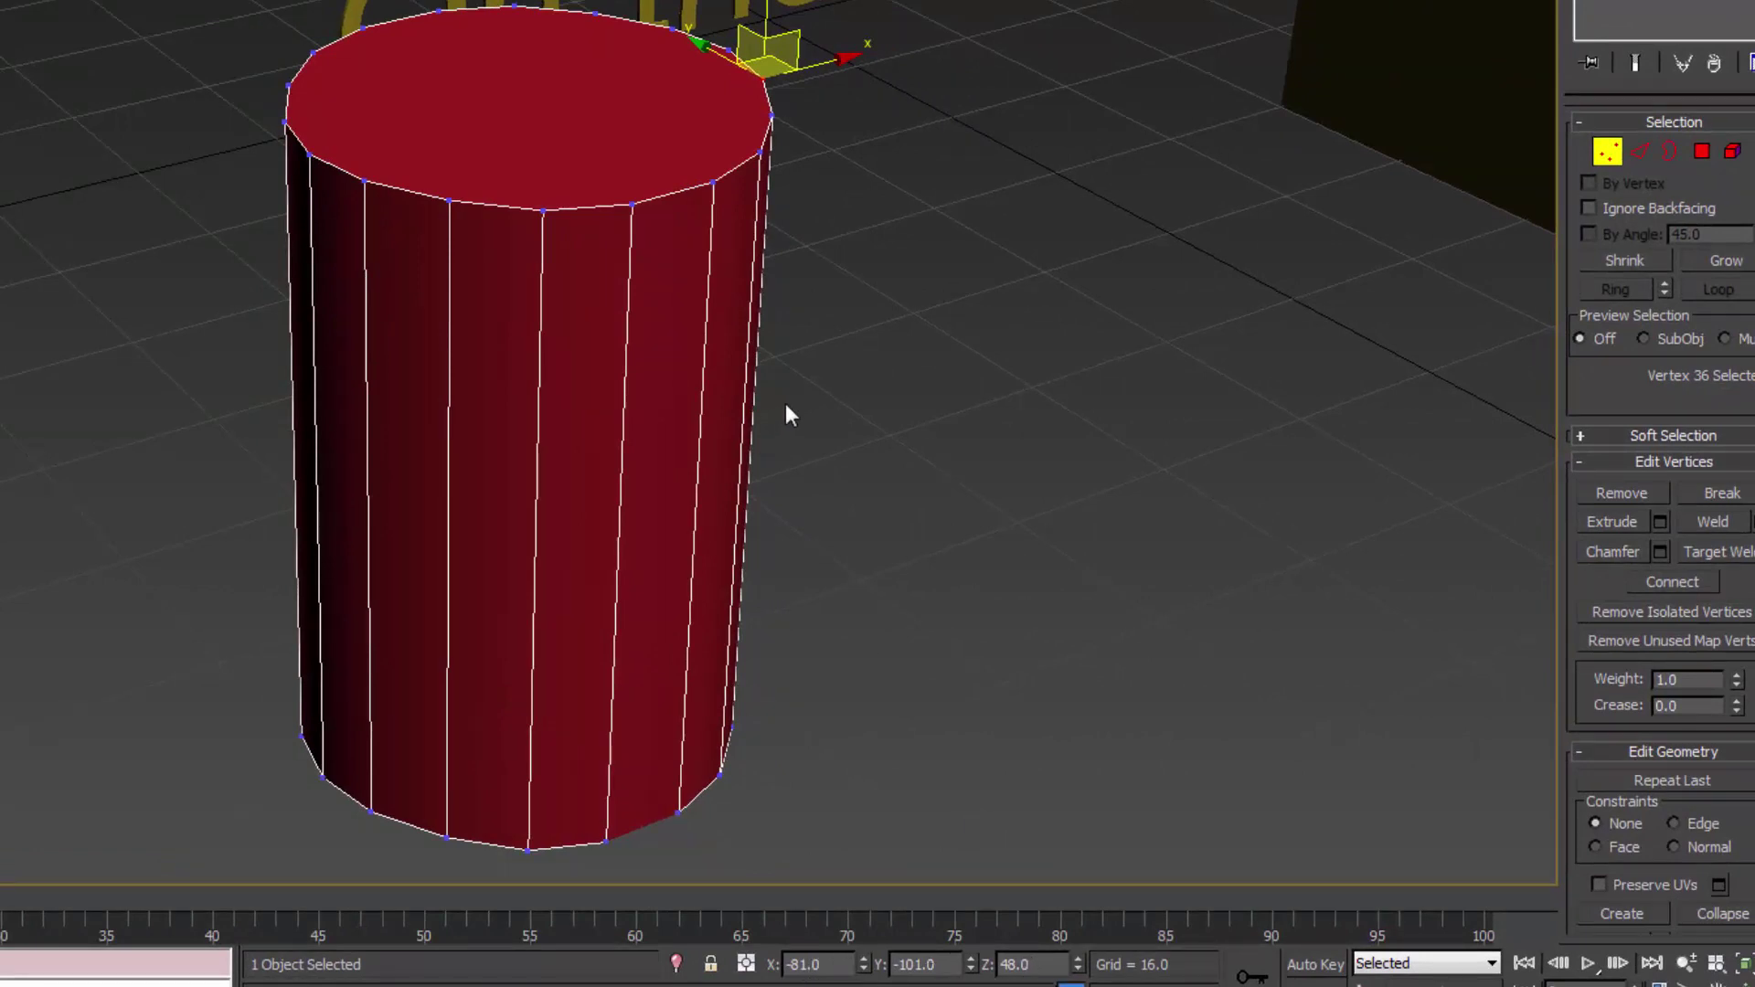
pyautogui.keyDown('alt'); pyautogui.moveTo(786, 405); pyautogui.dragTo(960, 70, button='middle'); pyautogui.keyUp('alt')
pyautogui.click(901, 151)
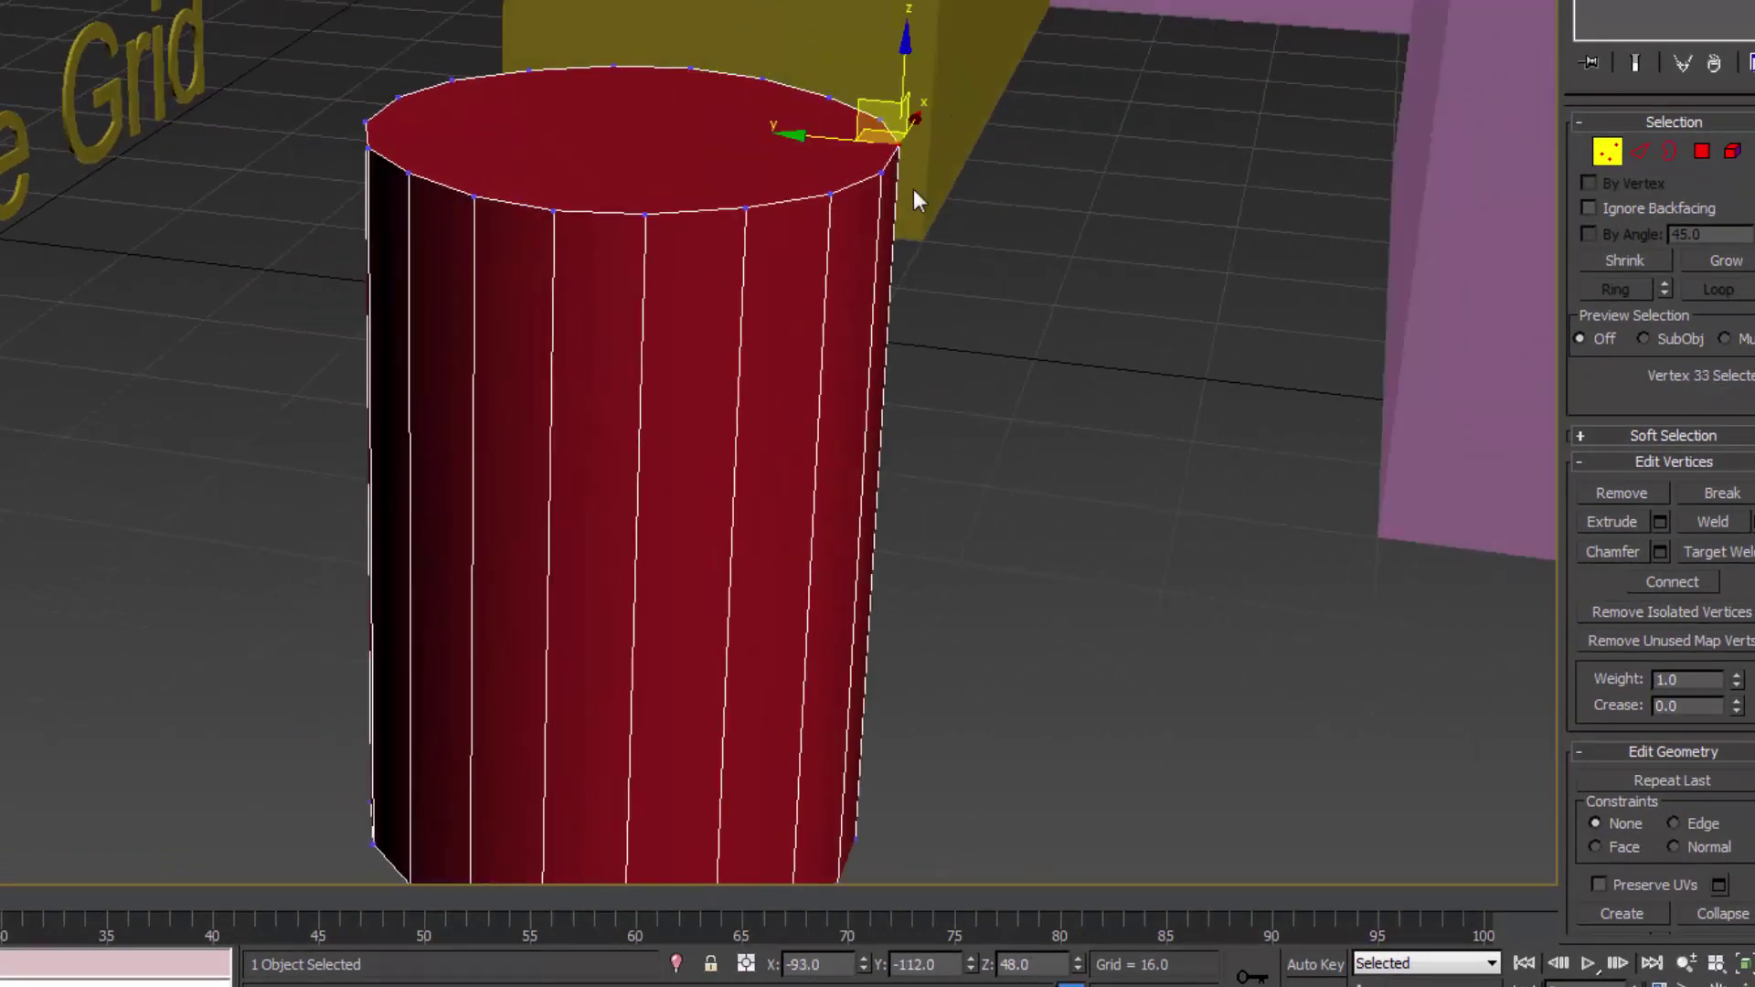
pyautogui.keyDown('alt'); pyautogui.moveTo(836, 656); pyautogui.dragTo(540, 50, button='middle'); pyautogui.keyUp('alt')
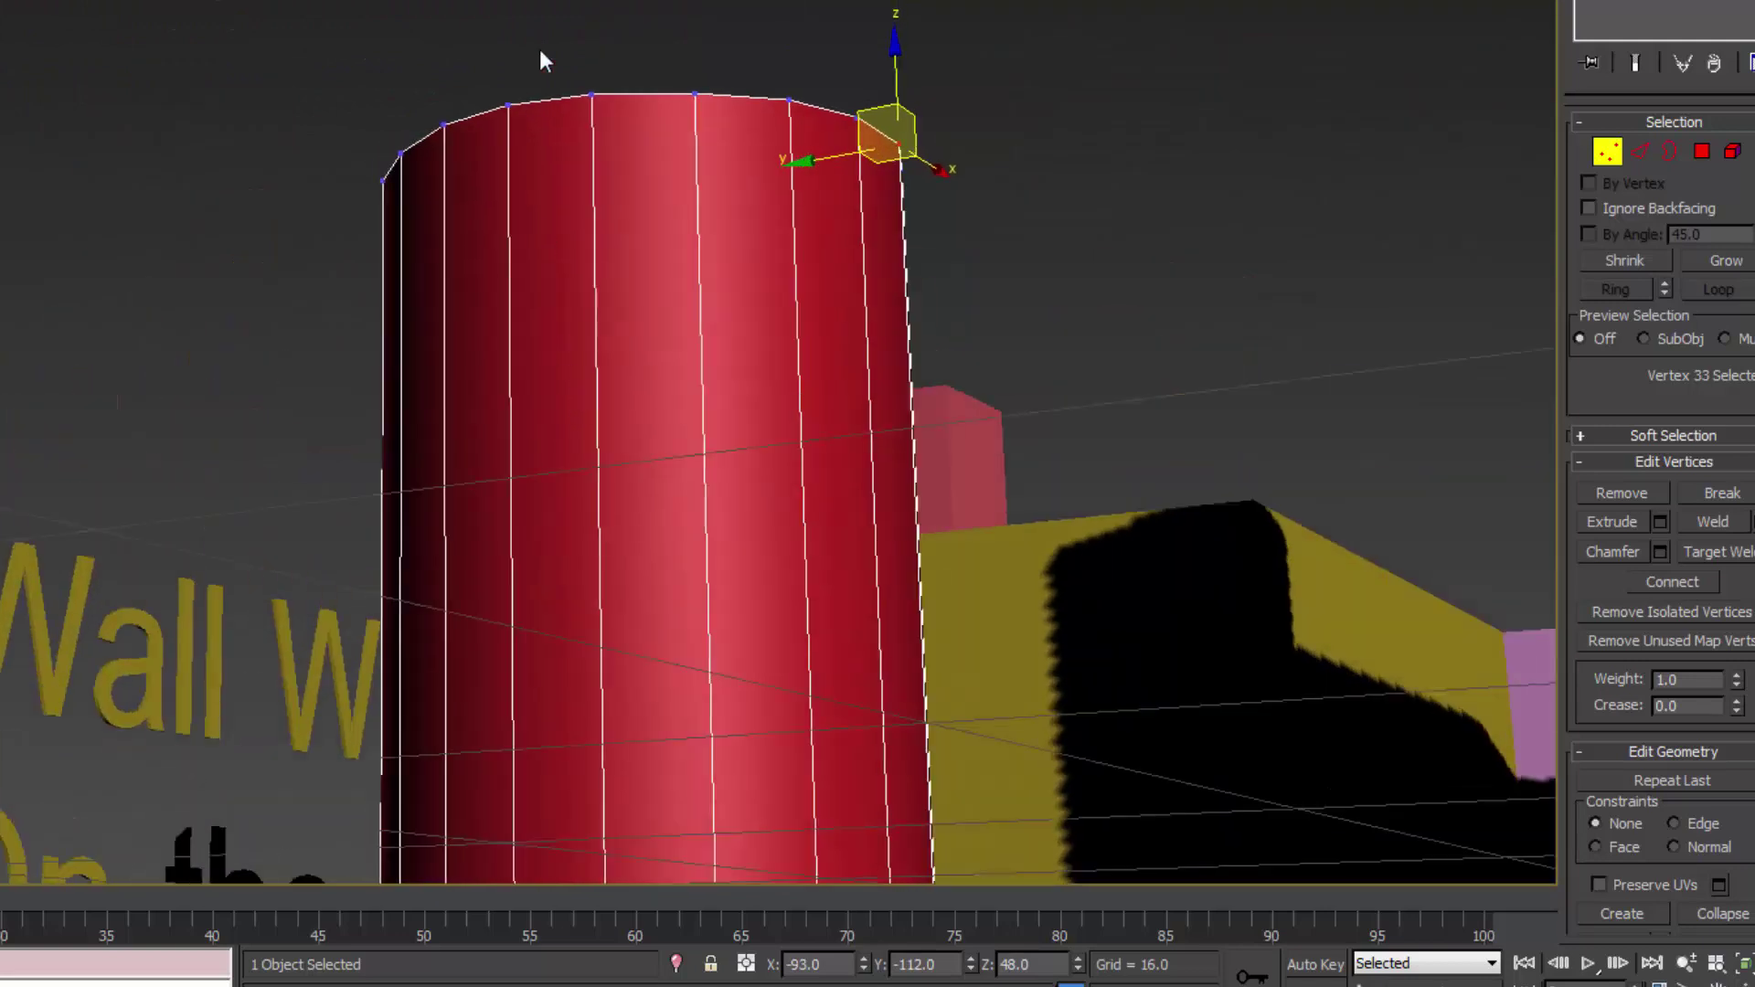
pyautogui.click(467, 139)
pyautogui.scroll(6, 457, 128)
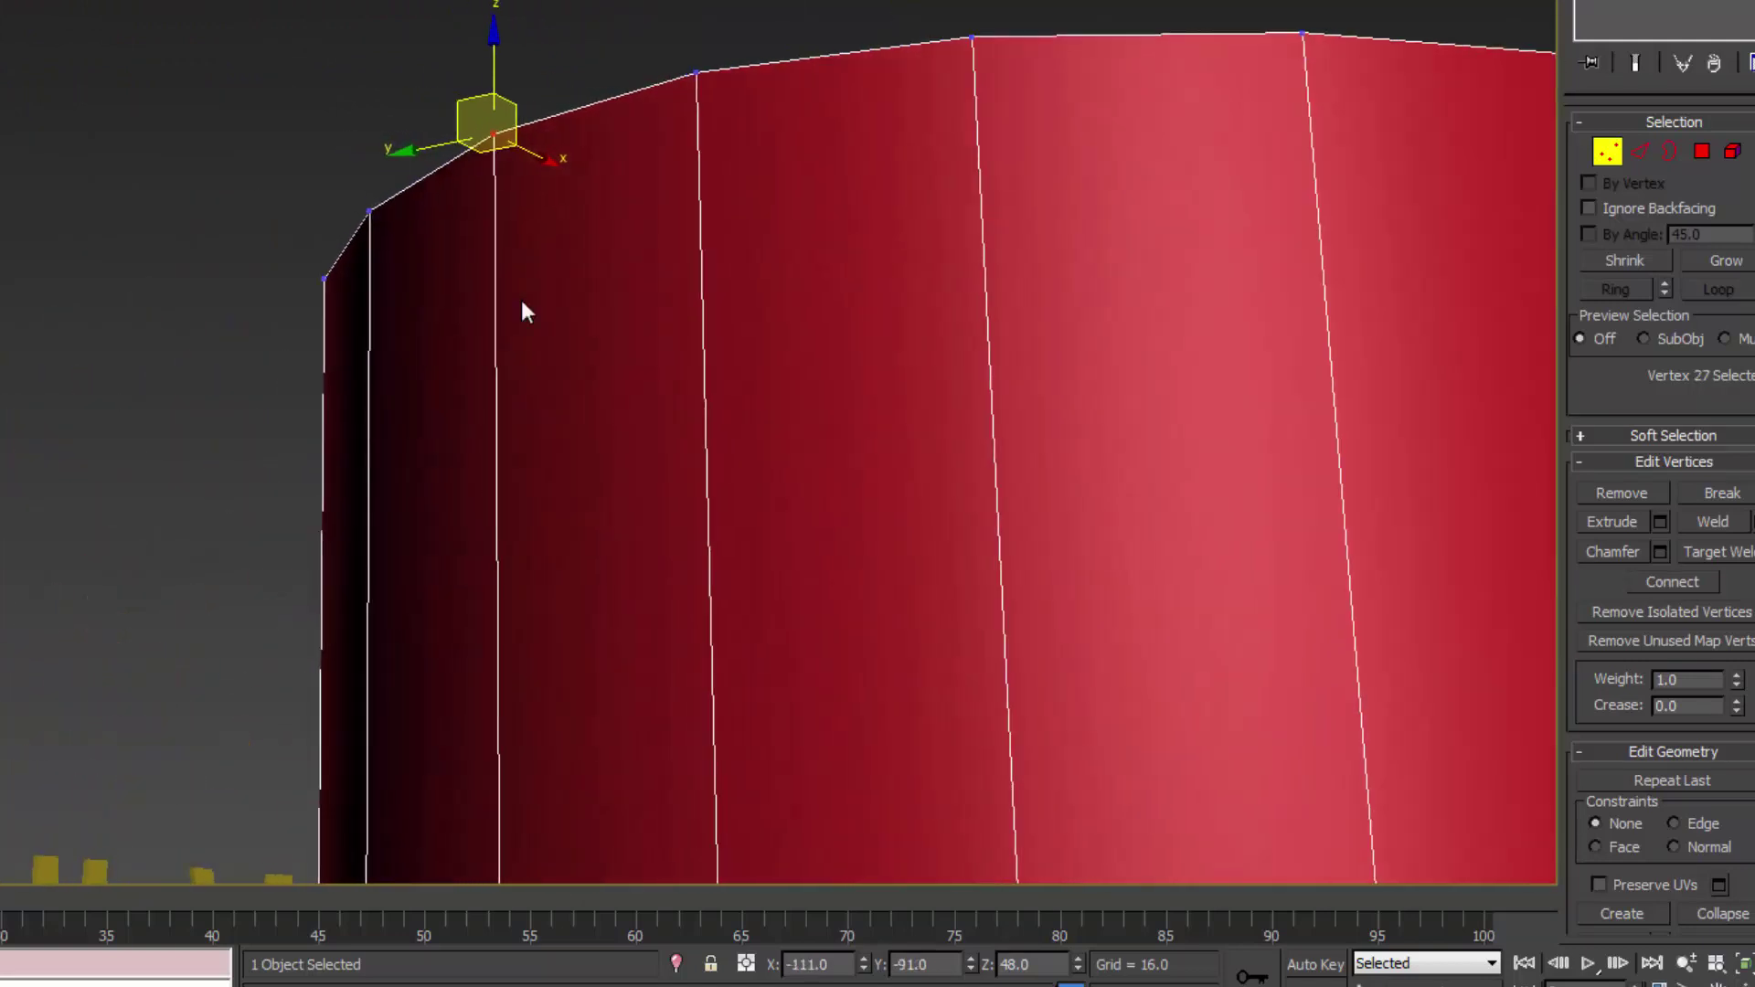
pyautogui.moveTo(960, 975)
pyautogui.scroll(-5, 650, 101)
pyautogui.keyDown('alt'); pyautogui.moveTo(678, 400); pyautogui.dragTo(874, 344, button='middle'); pyautogui.keyUp('alt')
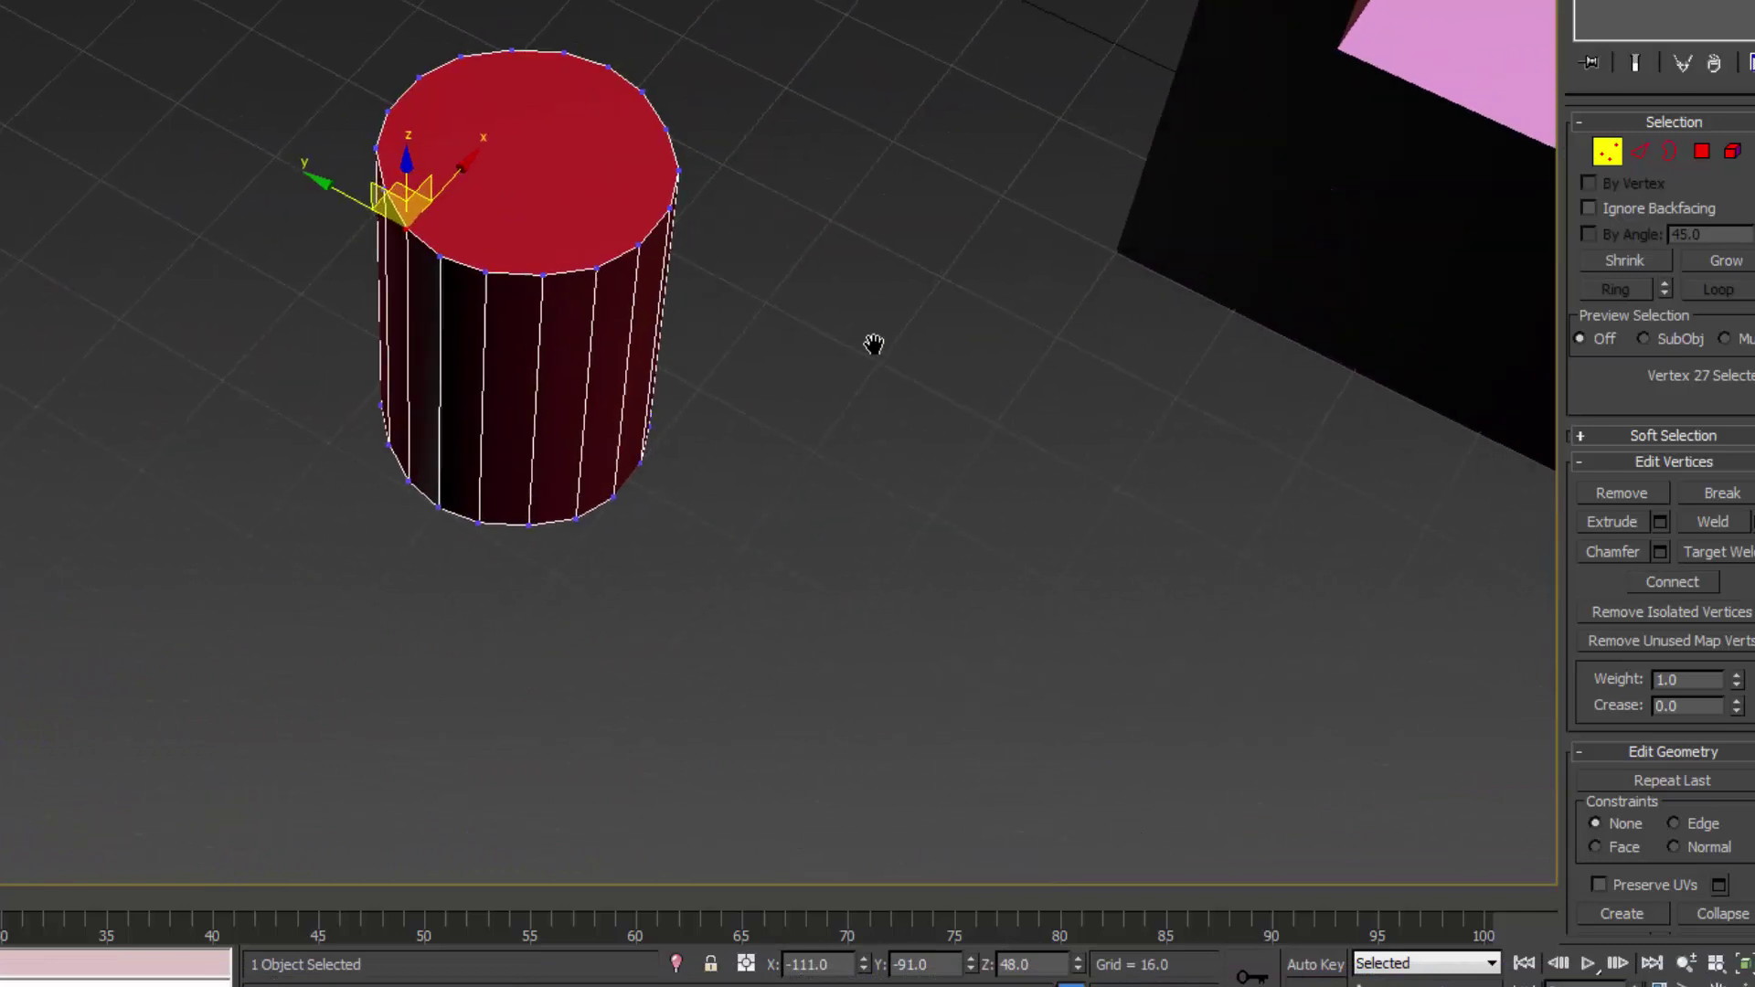
pyautogui.click(1606, 155)
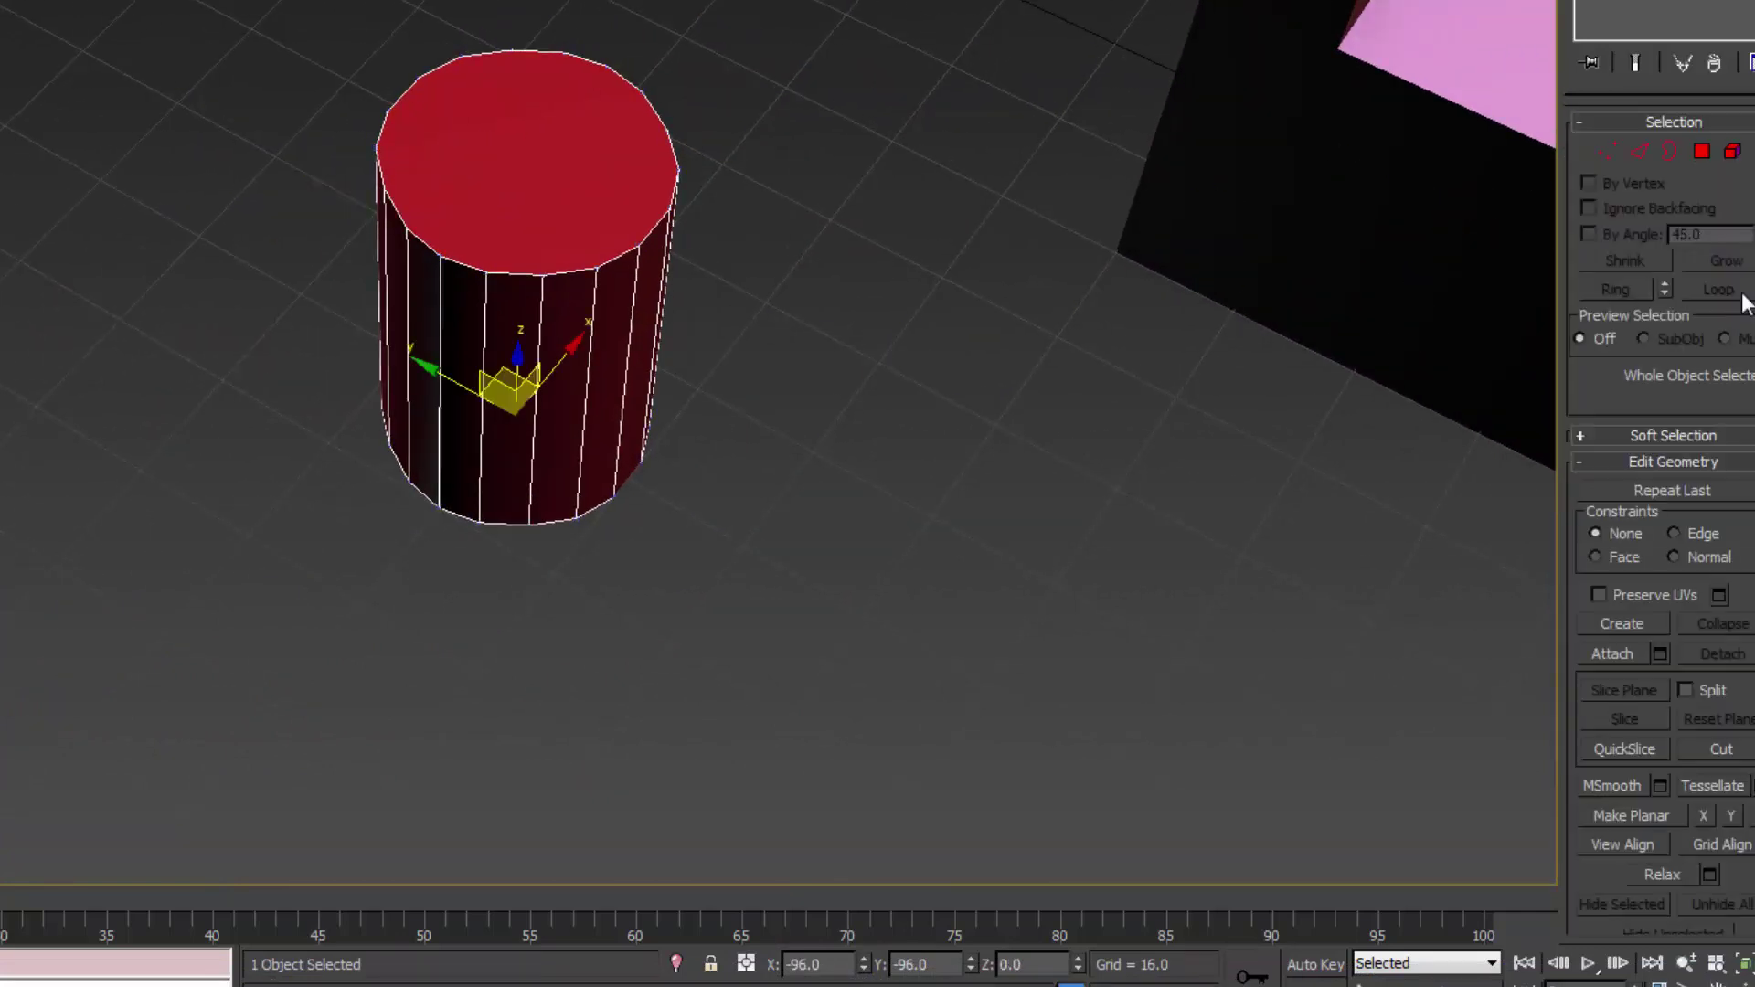
# - Rotate the small red box on the corner of the large pink box by 30 degrees about the Z axis
pyautogui.moveTo(596, 329); pyautogui.dragTo(287, 432, button='middle')
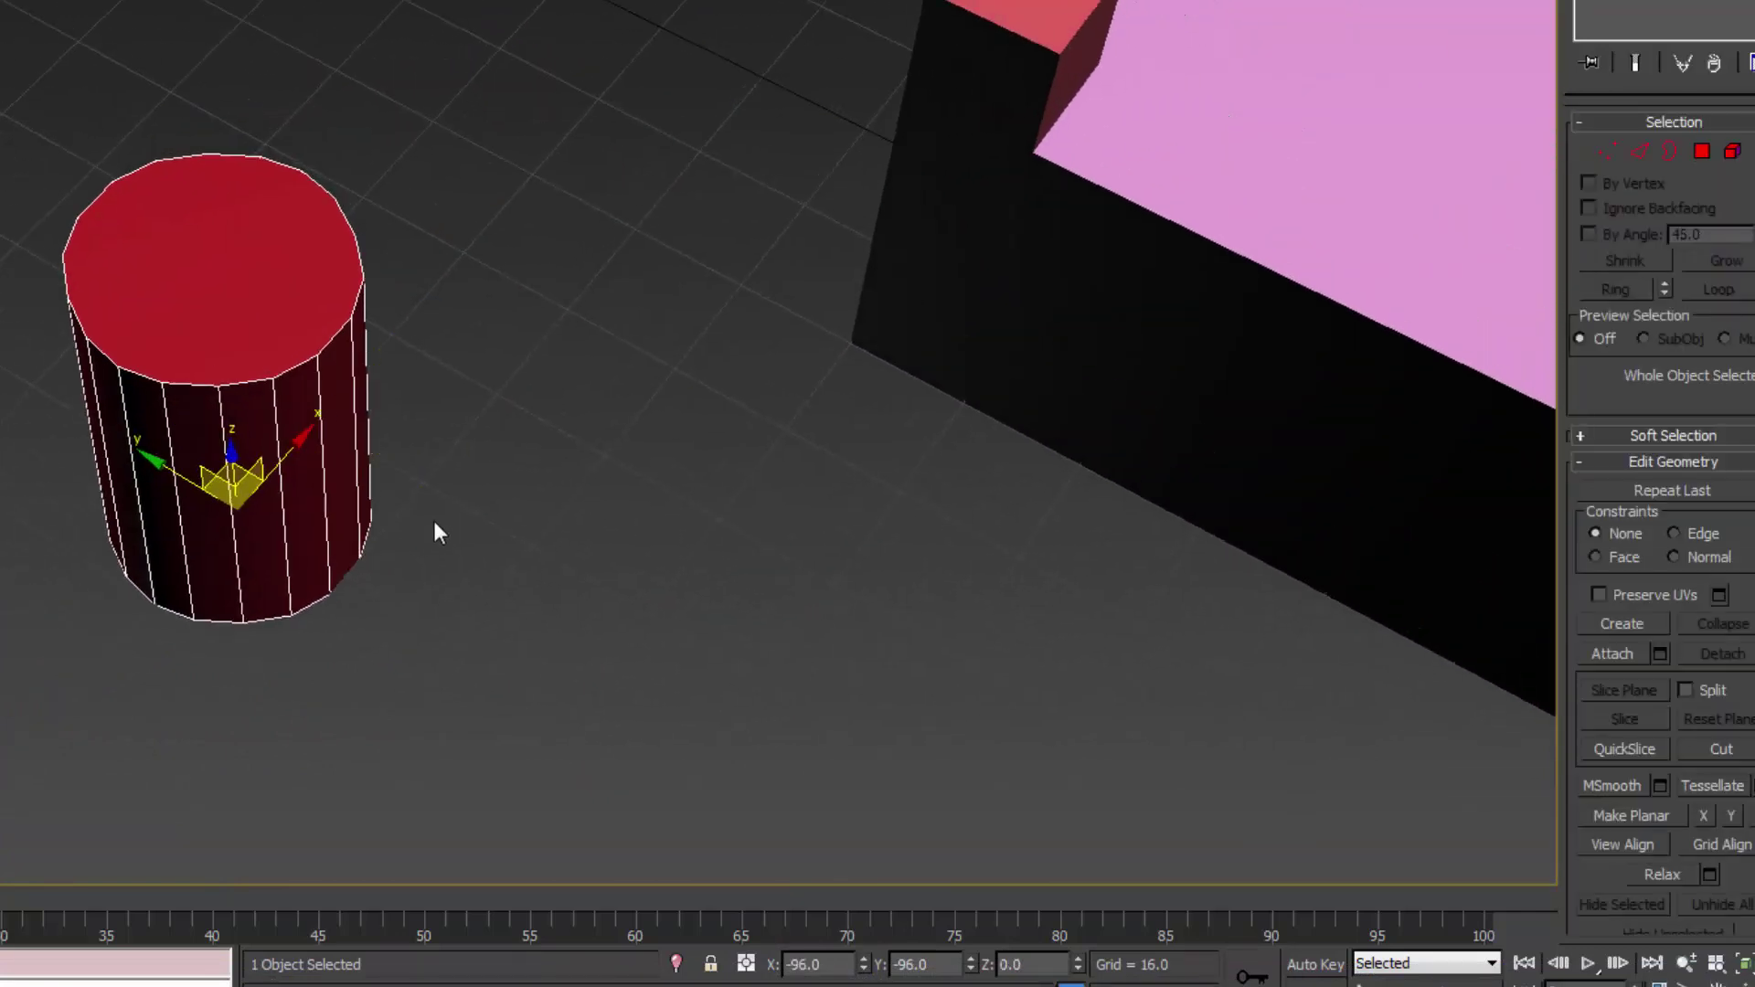
pyautogui.keyDown('alt'); pyautogui.moveTo(589, 462); pyautogui.dragTo(878, 407, button='middle'); pyautogui.keyUp('alt')
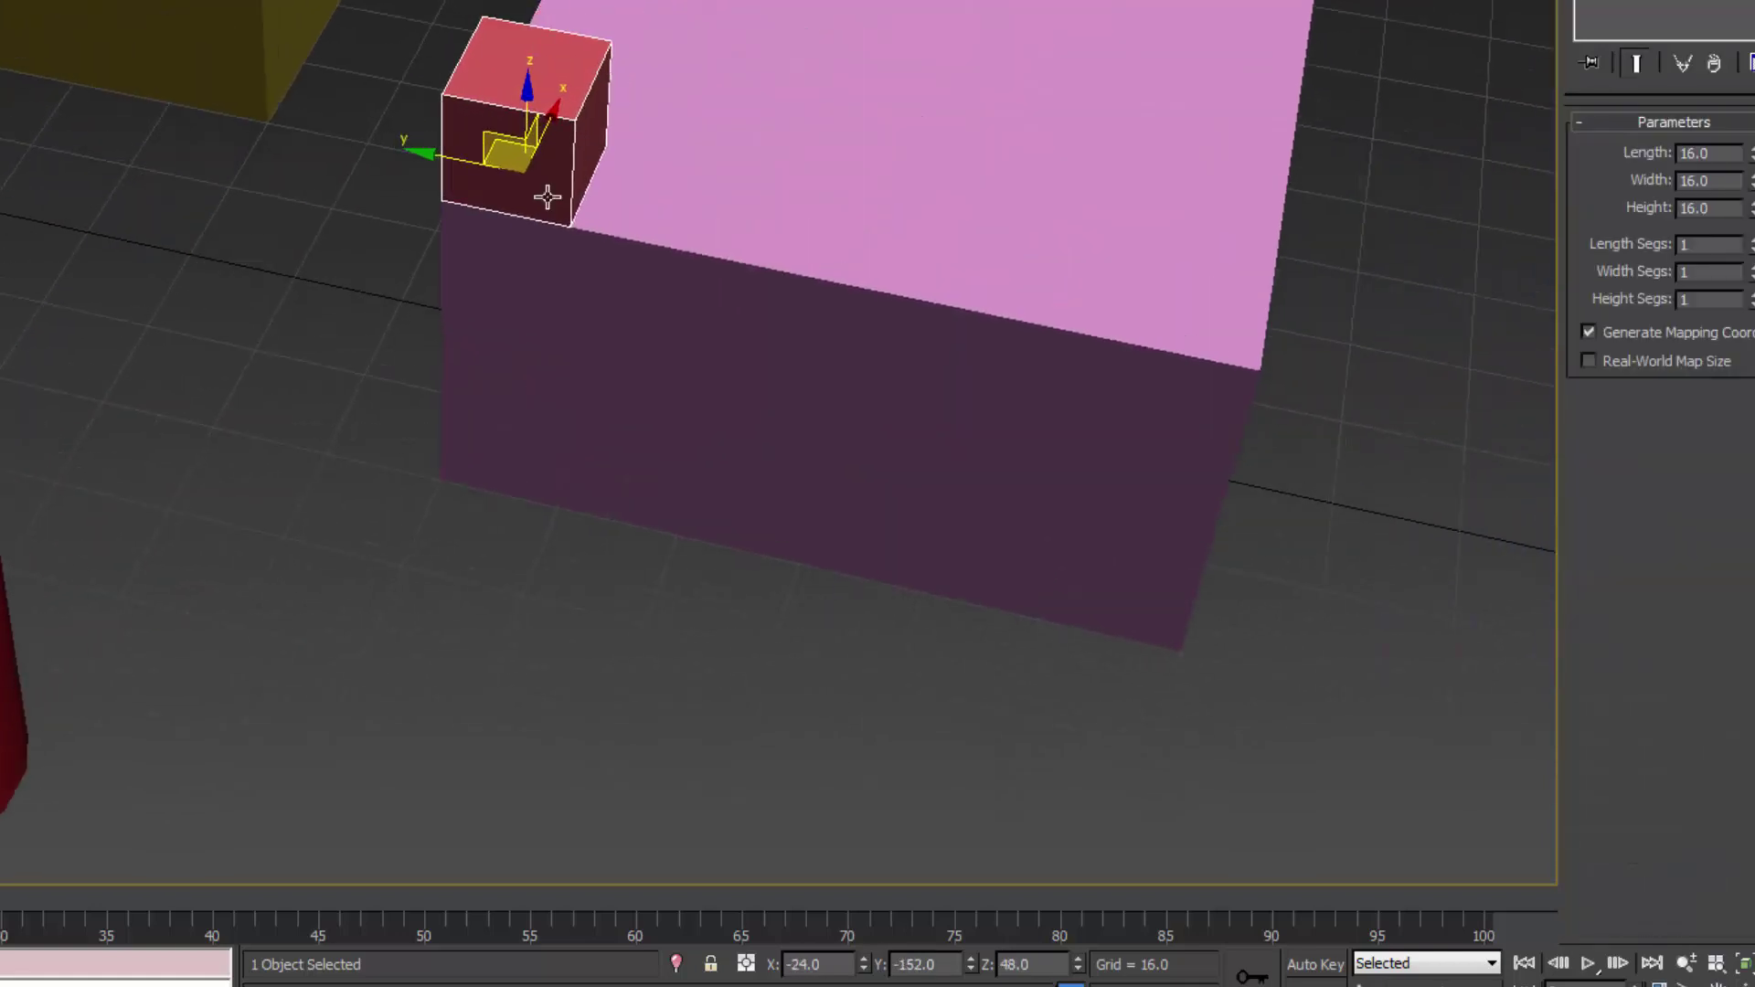
pyautogui.rightClick(547, 196)
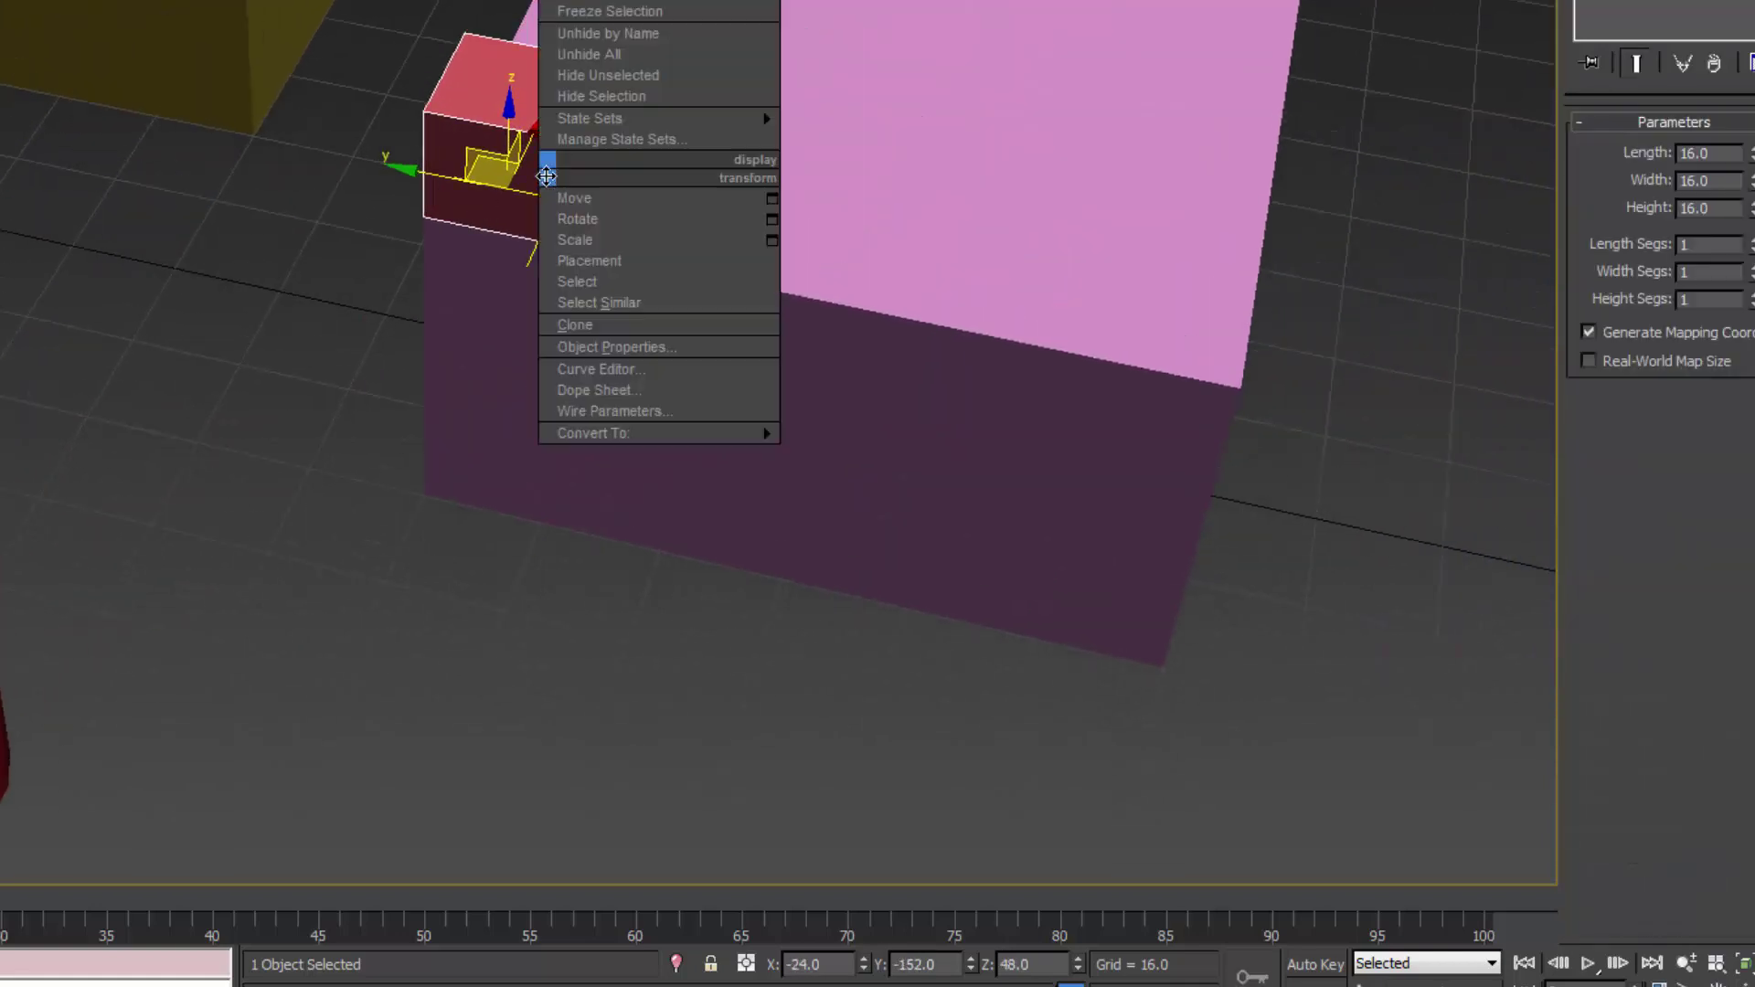
pyautogui.click(594, 221)
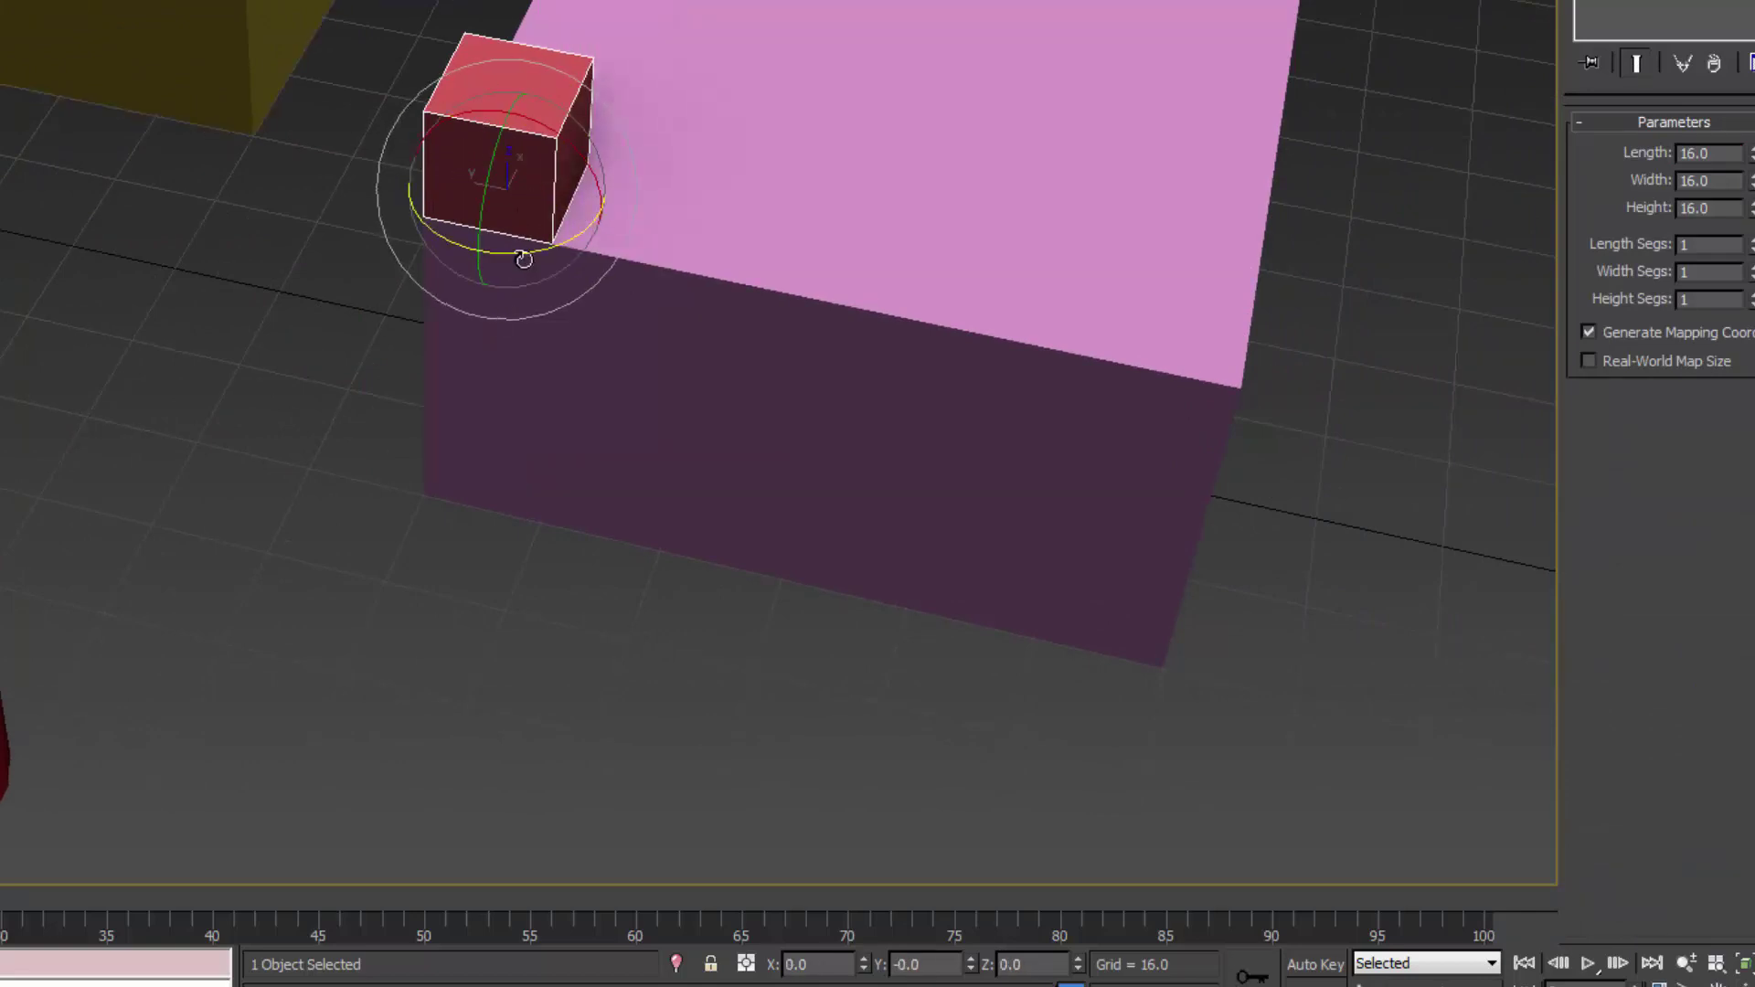
pyautogui.moveTo(523, 255); pyautogui.dragTo(564, 245)
pyautogui.keyDown('alt'); pyautogui.moveTo(618, 244); pyautogui.dragTo(513, 338, button='middle'); pyautogui.keyUp('alt')
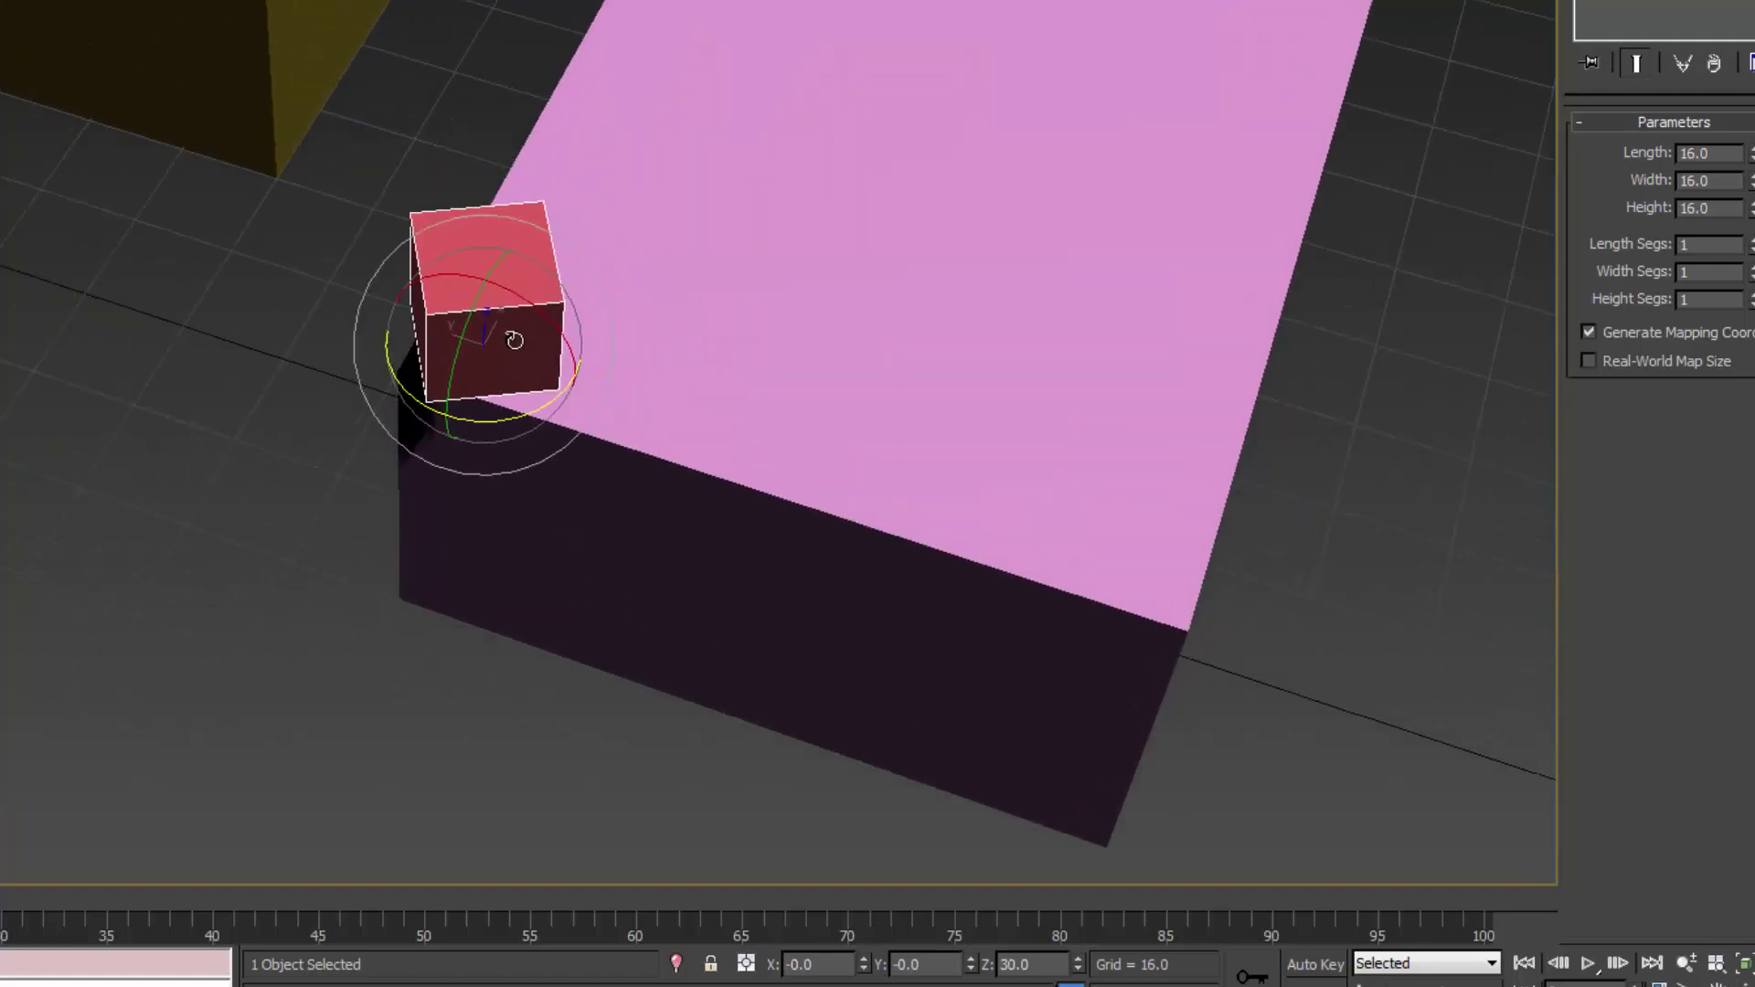
# - Convert the rotated small box to an Editable Poly and select a top corner vertex to check its coordinates, leaving vertex editing
pyautogui.rightClick(509, 245)
pyautogui.moveTo(628, 519)
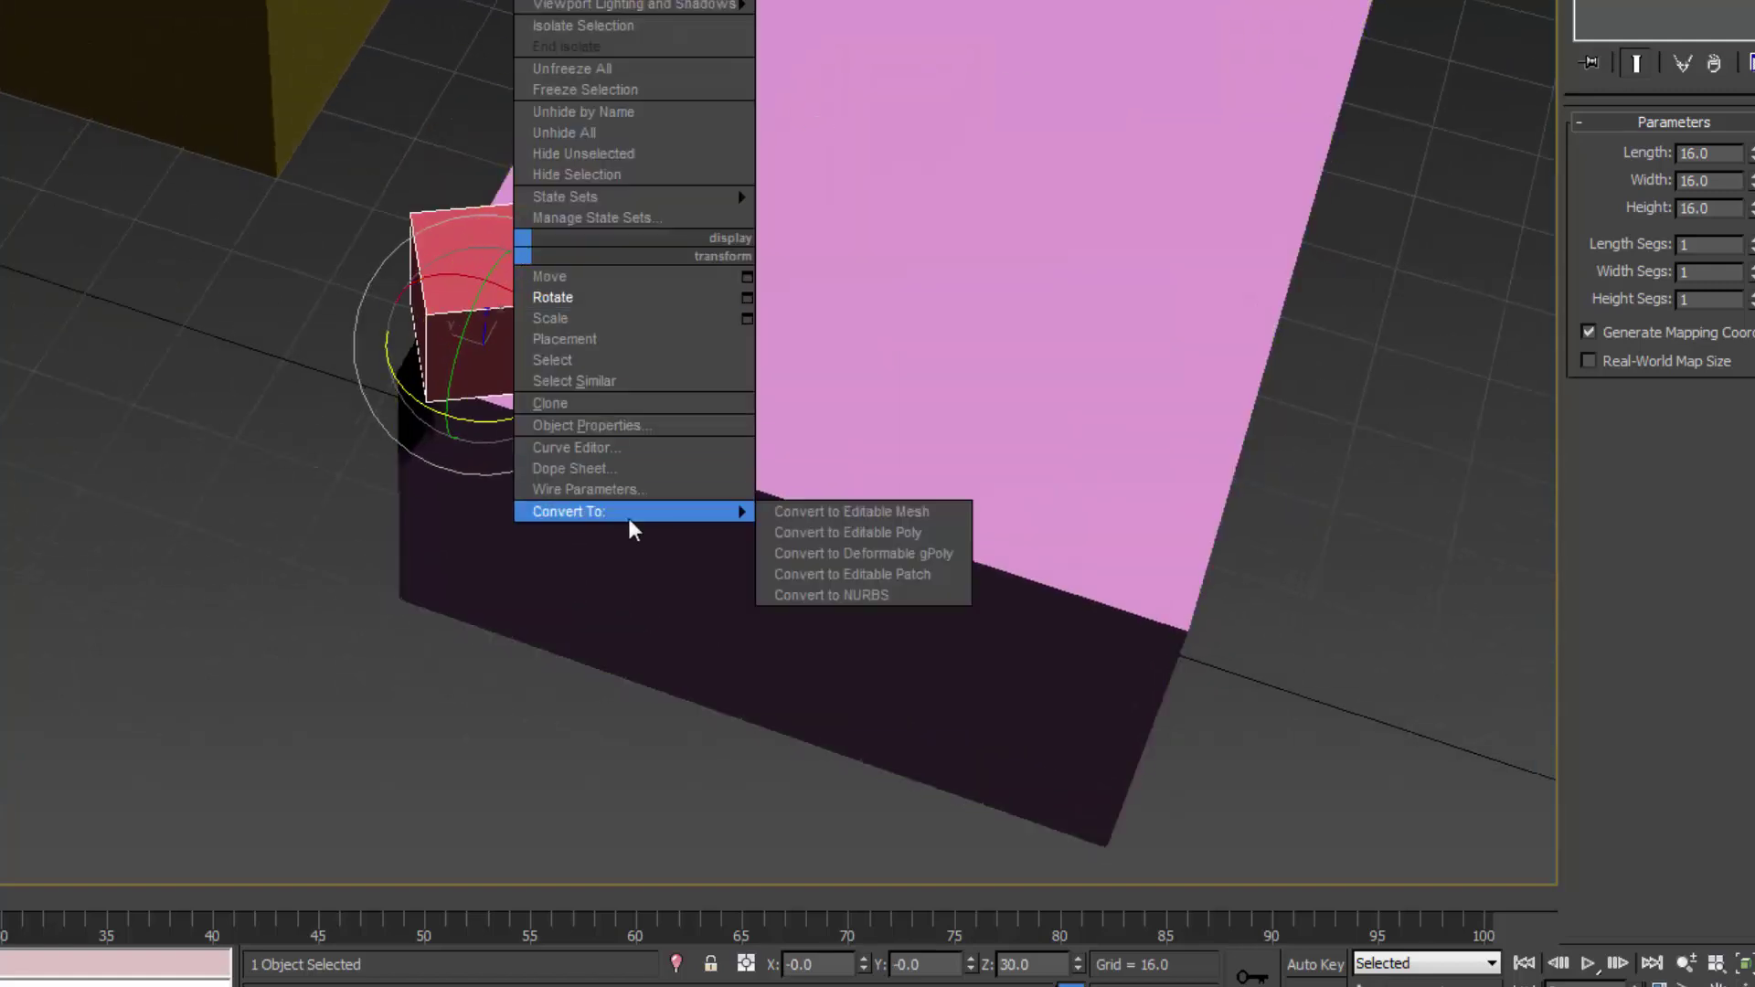
pyautogui.click(777, 531)
pyautogui.click(1607, 151)
pyautogui.keyDown('alt'); pyautogui.moveTo(492, 137); pyautogui.dragTo(384, 187, button='middle'); pyautogui.keyUp('alt')
pyautogui.moveTo(384, 187); pyautogui.dragTo(441, 234)
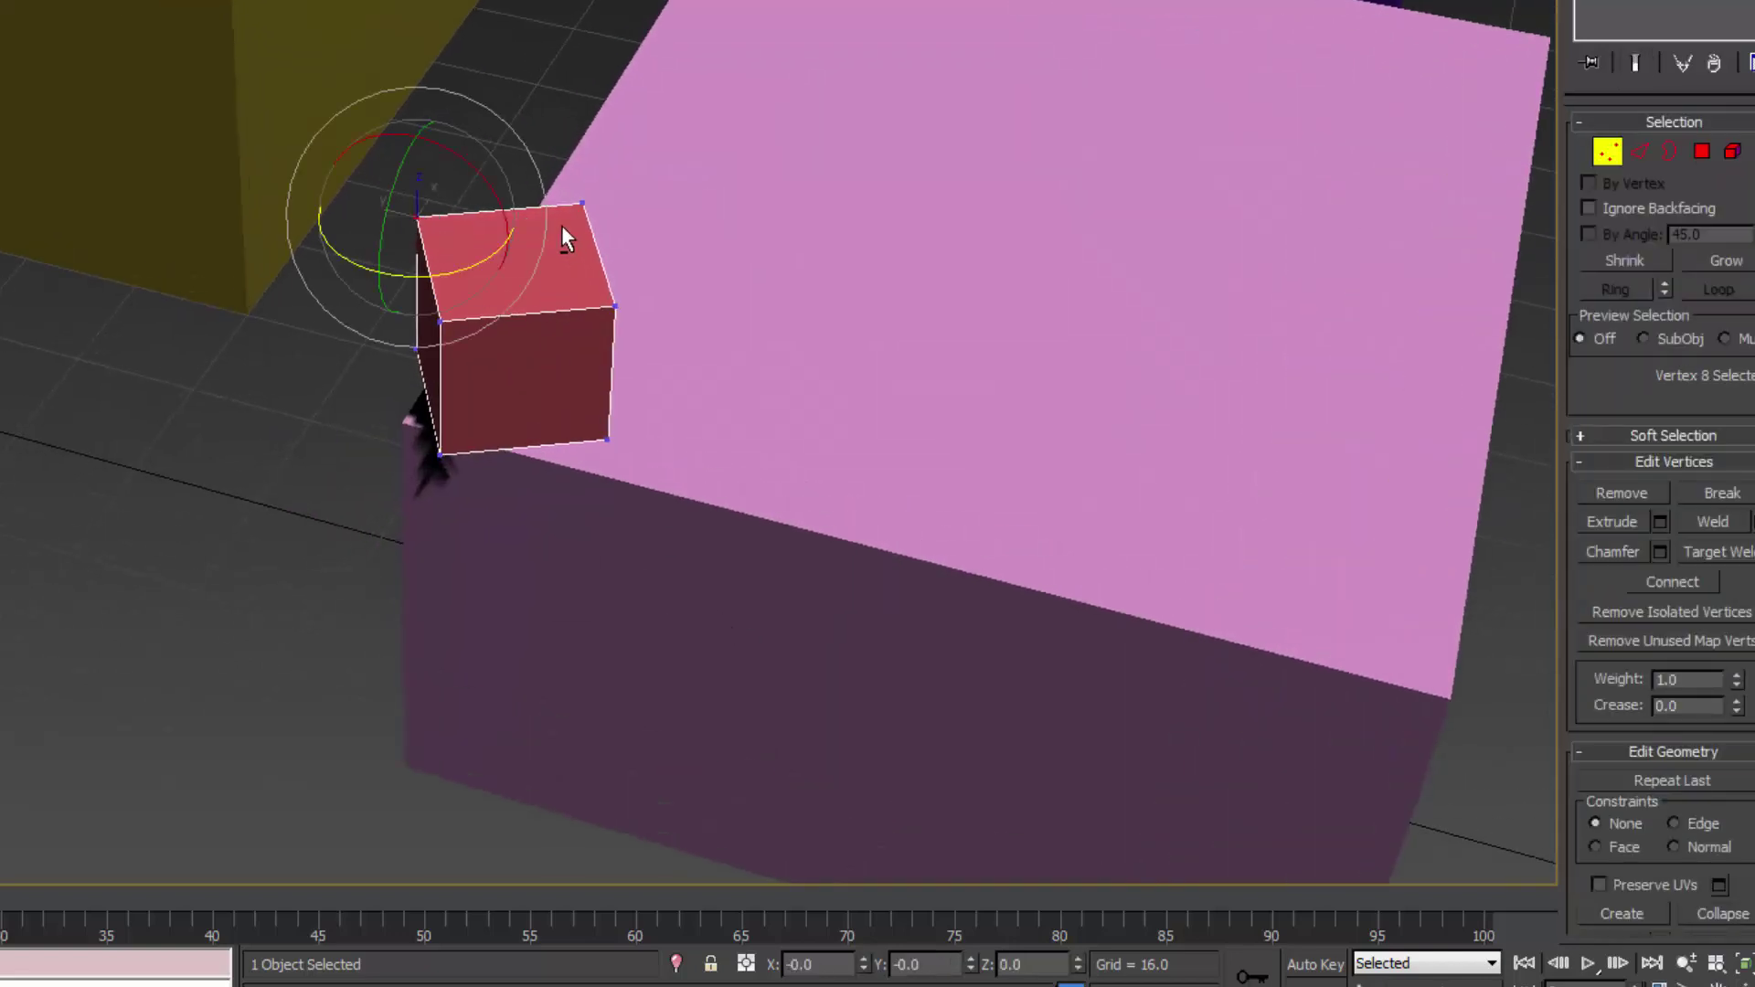
pyautogui.keyDown('alt'); pyautogui.moveTo(561, 225); pyautogui.dragTo(376, 74, button='middle'); pyautogui.keyUp('alt')
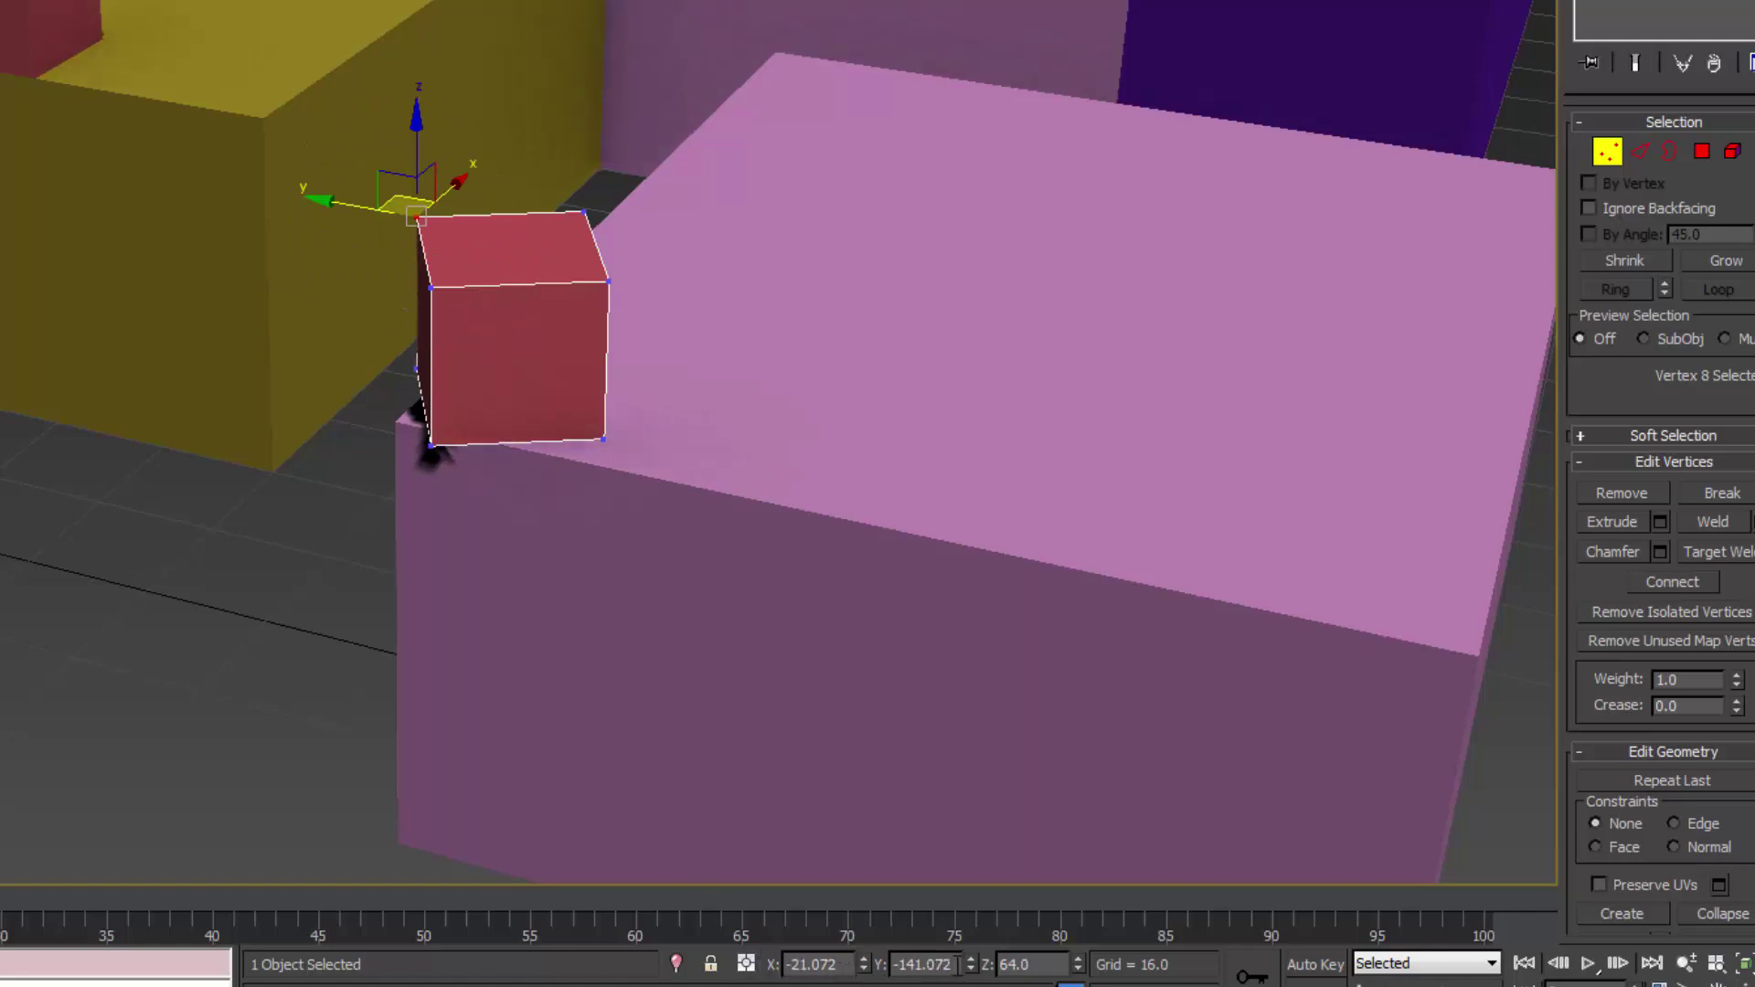
pyautogui.click(1611, 158)
# - Apply the SnapVertsToGrid modifier with a grid snap of 1.0 to the rotated box and convert it to an Editable Poly
pyautogui.click(1664, 9)
pyautogui.scroll(-20, 1654, 470)
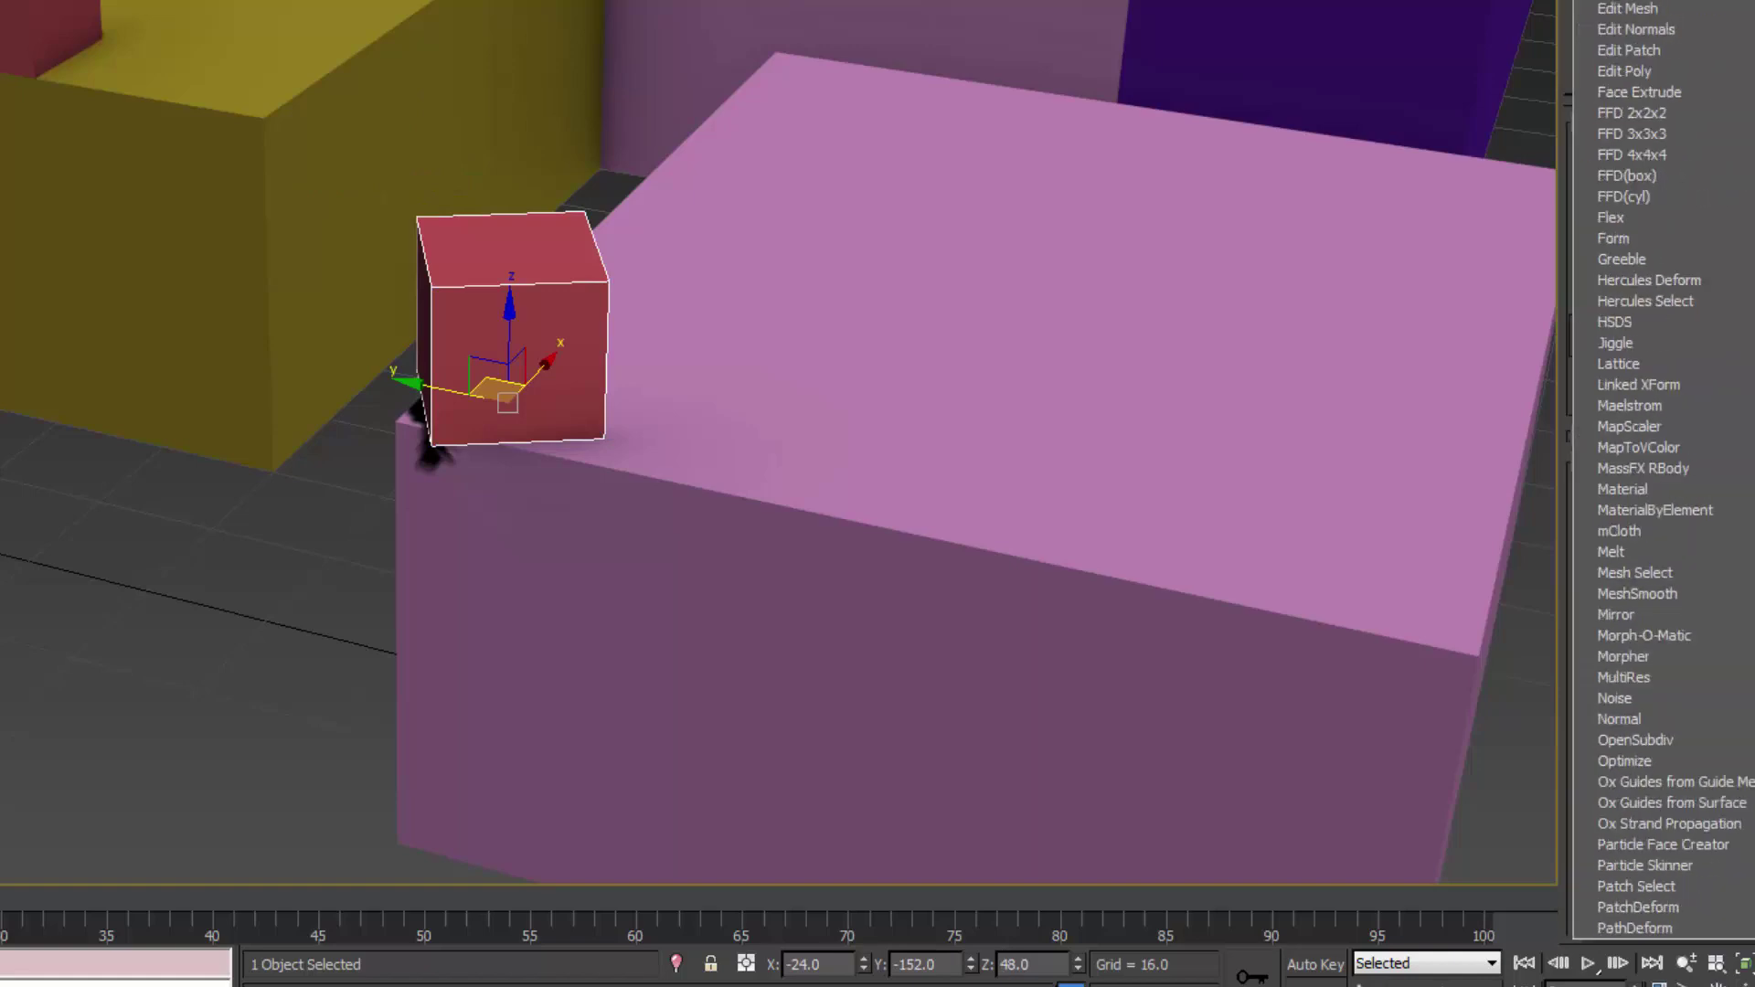
pyautogui.scroll(-2, 1701, 585)
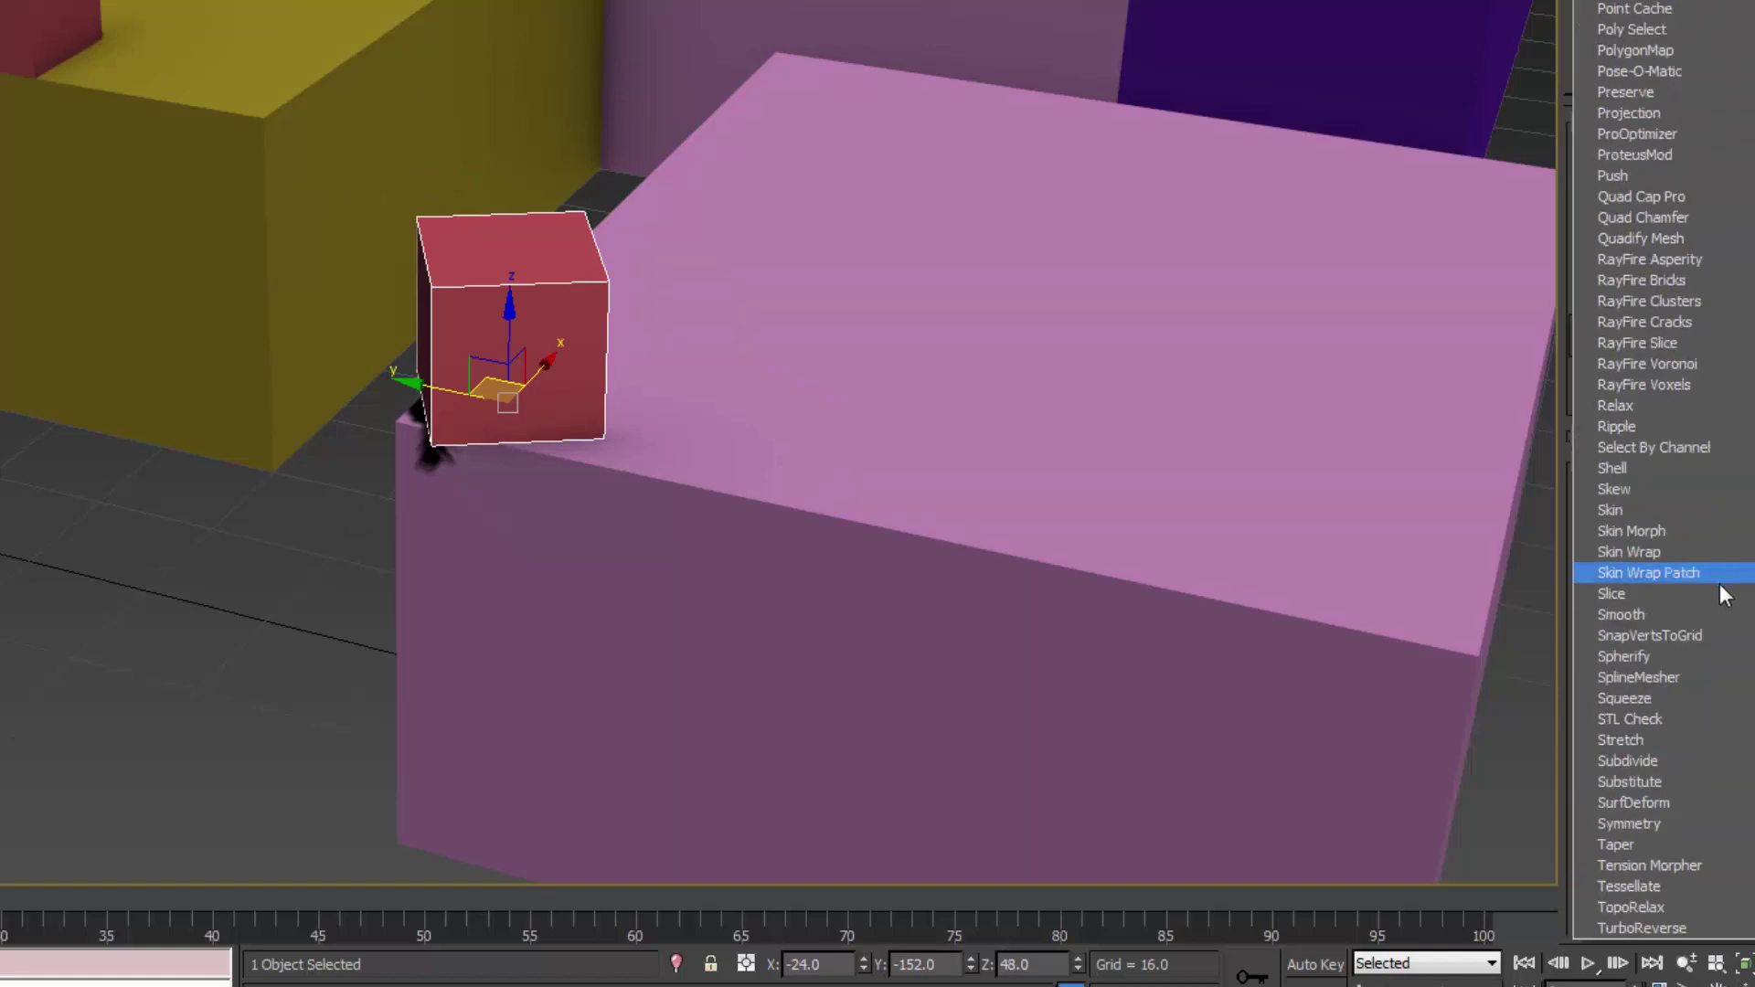
pyautogui.click(1705, 630)
pyautogui.rightClick(486, 275)
pyautogui.moveTo(585, 533)
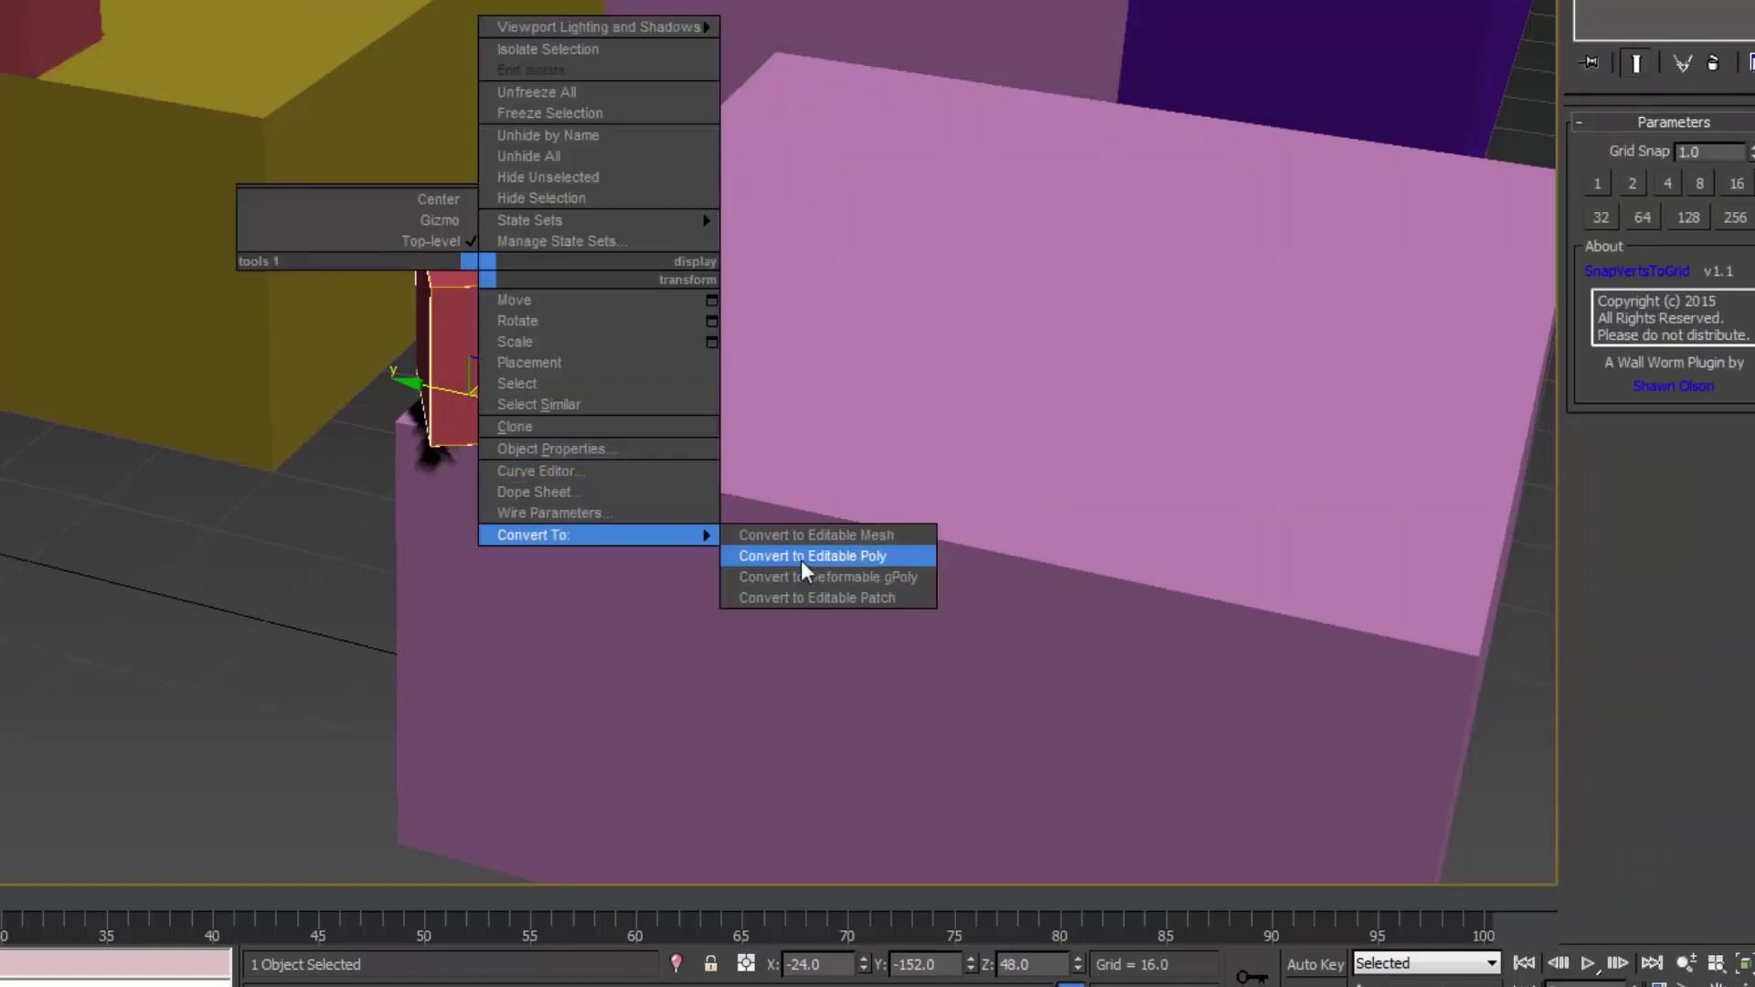
pyautogui.click(801, 560)
# - Check the coordinates of the small box's top corner vertices in vertex editing, and leave vertex editing
pyautogui.click(1593, 145)
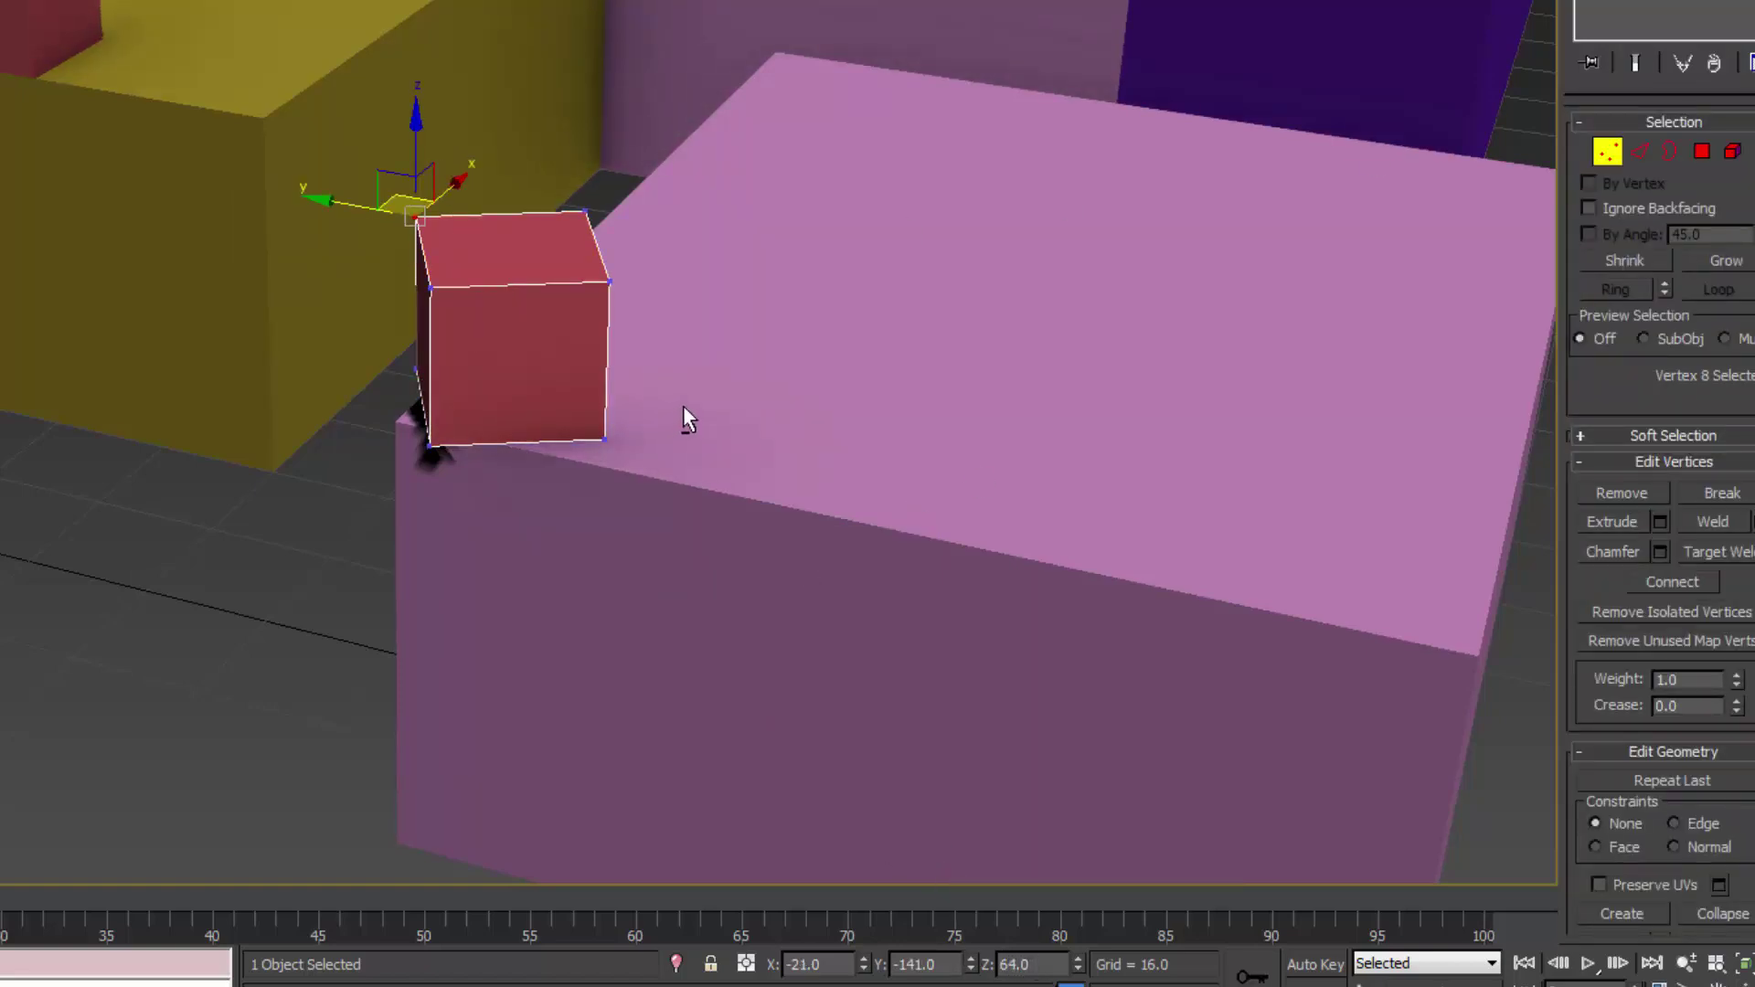
pyautogui.scroll(-3, 684, 409)
pyautogui.click(637, 229)
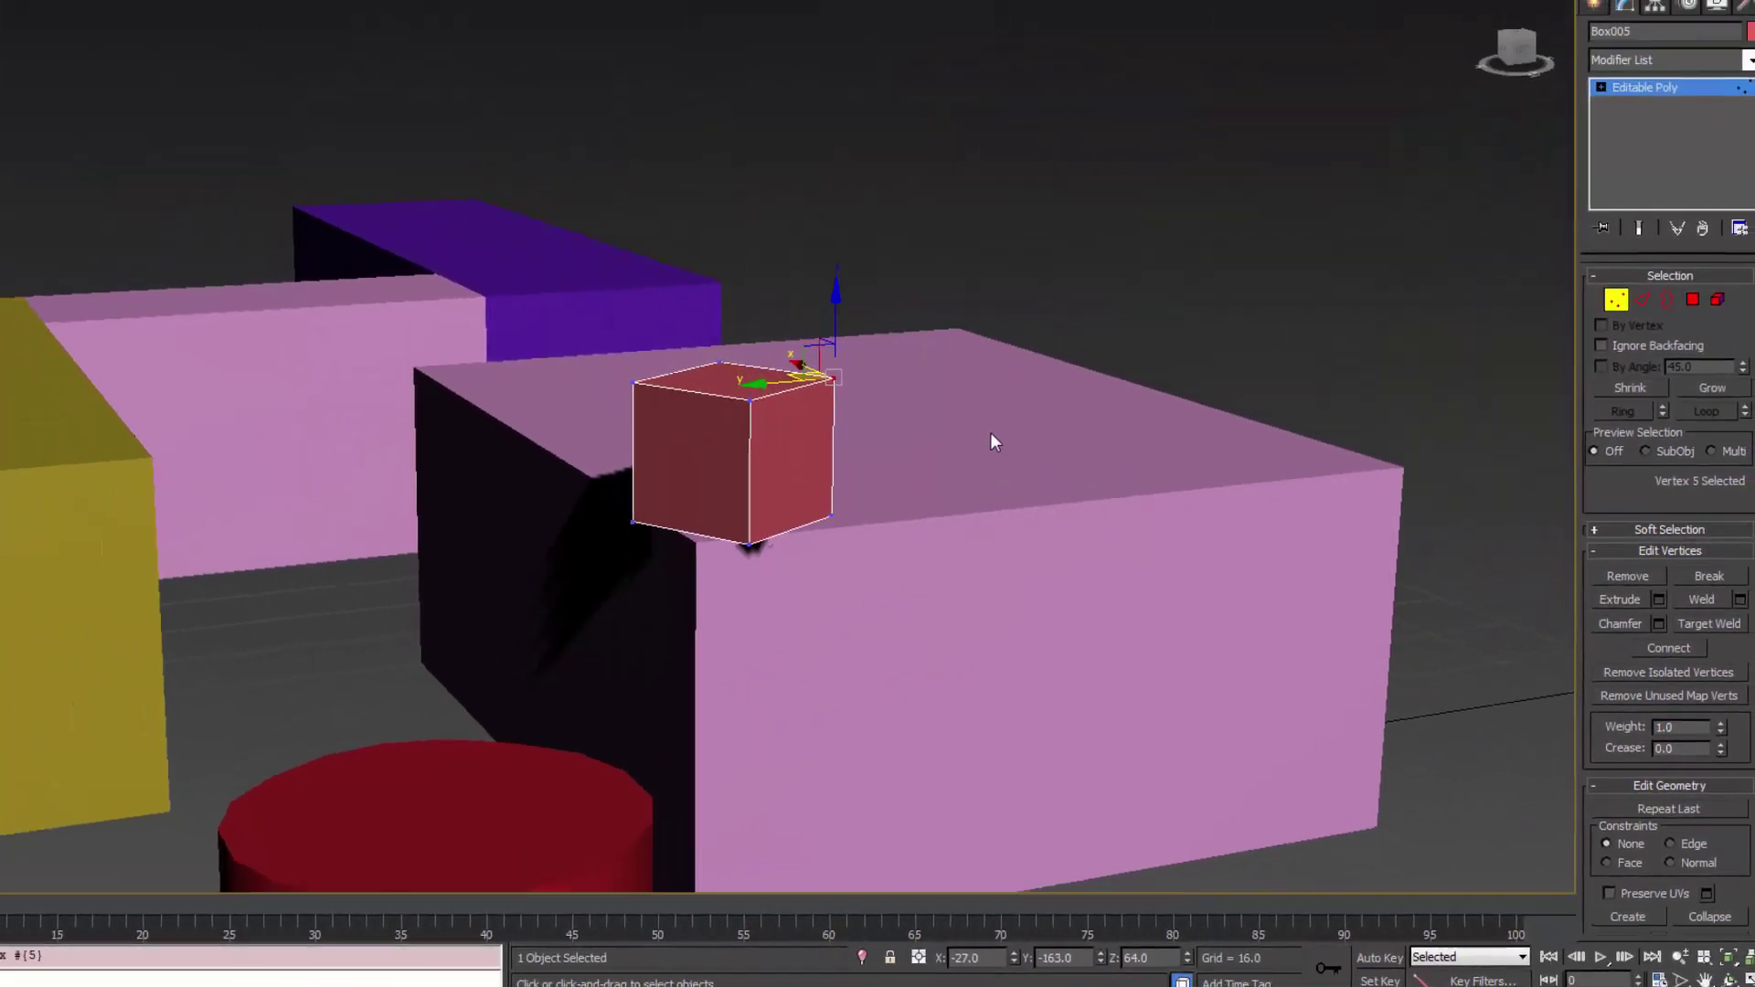
pyautogui.keyDown('alt'); pyautogui.moveTo(1014, 439); pyautogui.dragTo(901, 528, button='middle'); pyautogui.keyUp('alt')
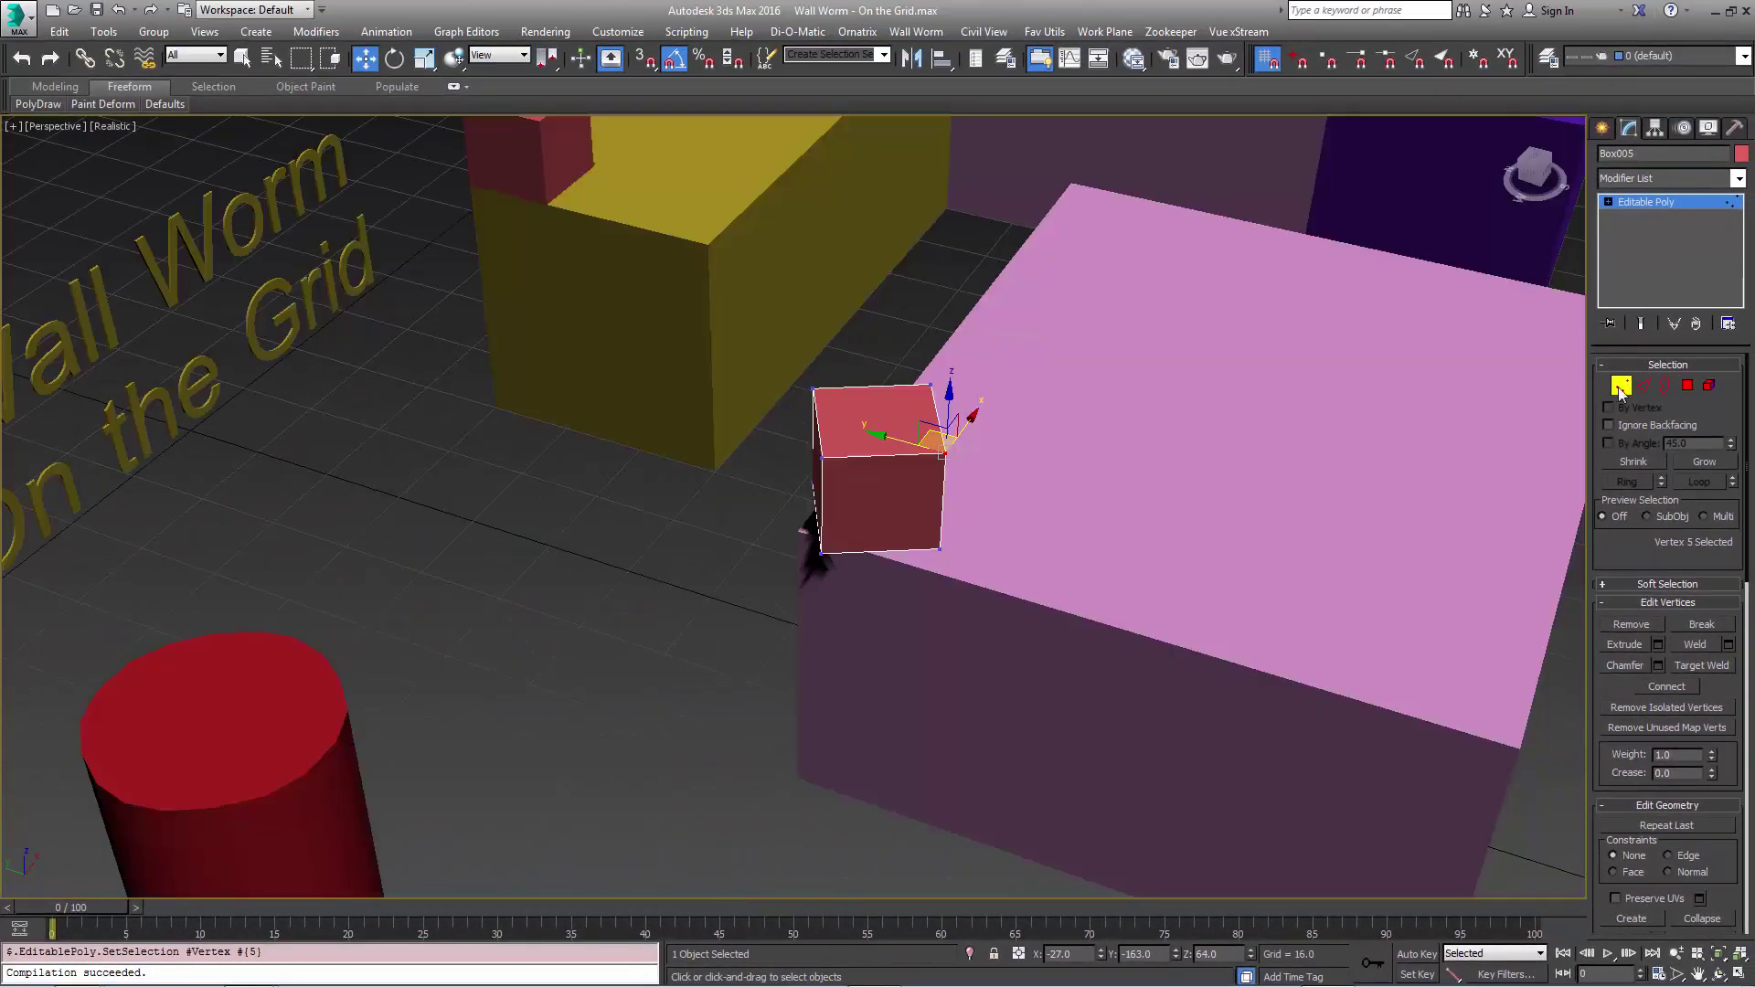
pyautogui.click(1621, 387)
# - Create a Wall Worm CorVex object with a height of 128 at grid point 0, -16, 0 with 3D snapping on
pyautogui.hotkey('shift', 'z')
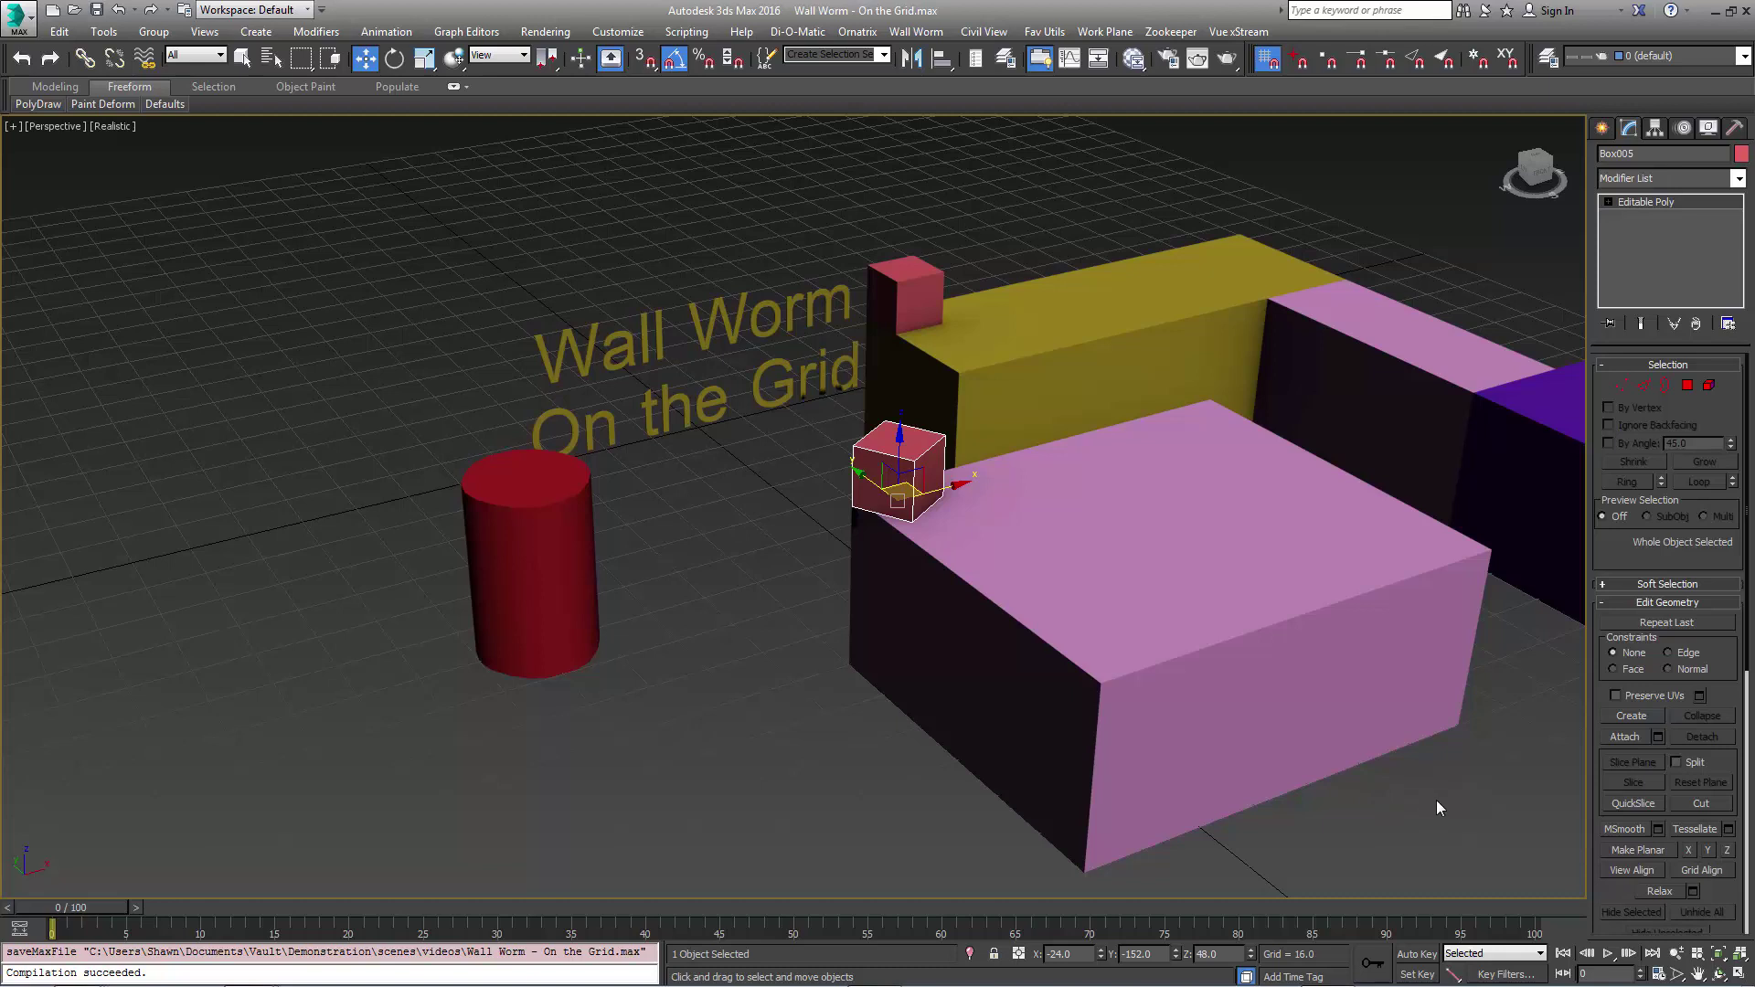
pyautogui.moveTo(1435, 800); pyautogui.dragTo(878, 878, button='middle')
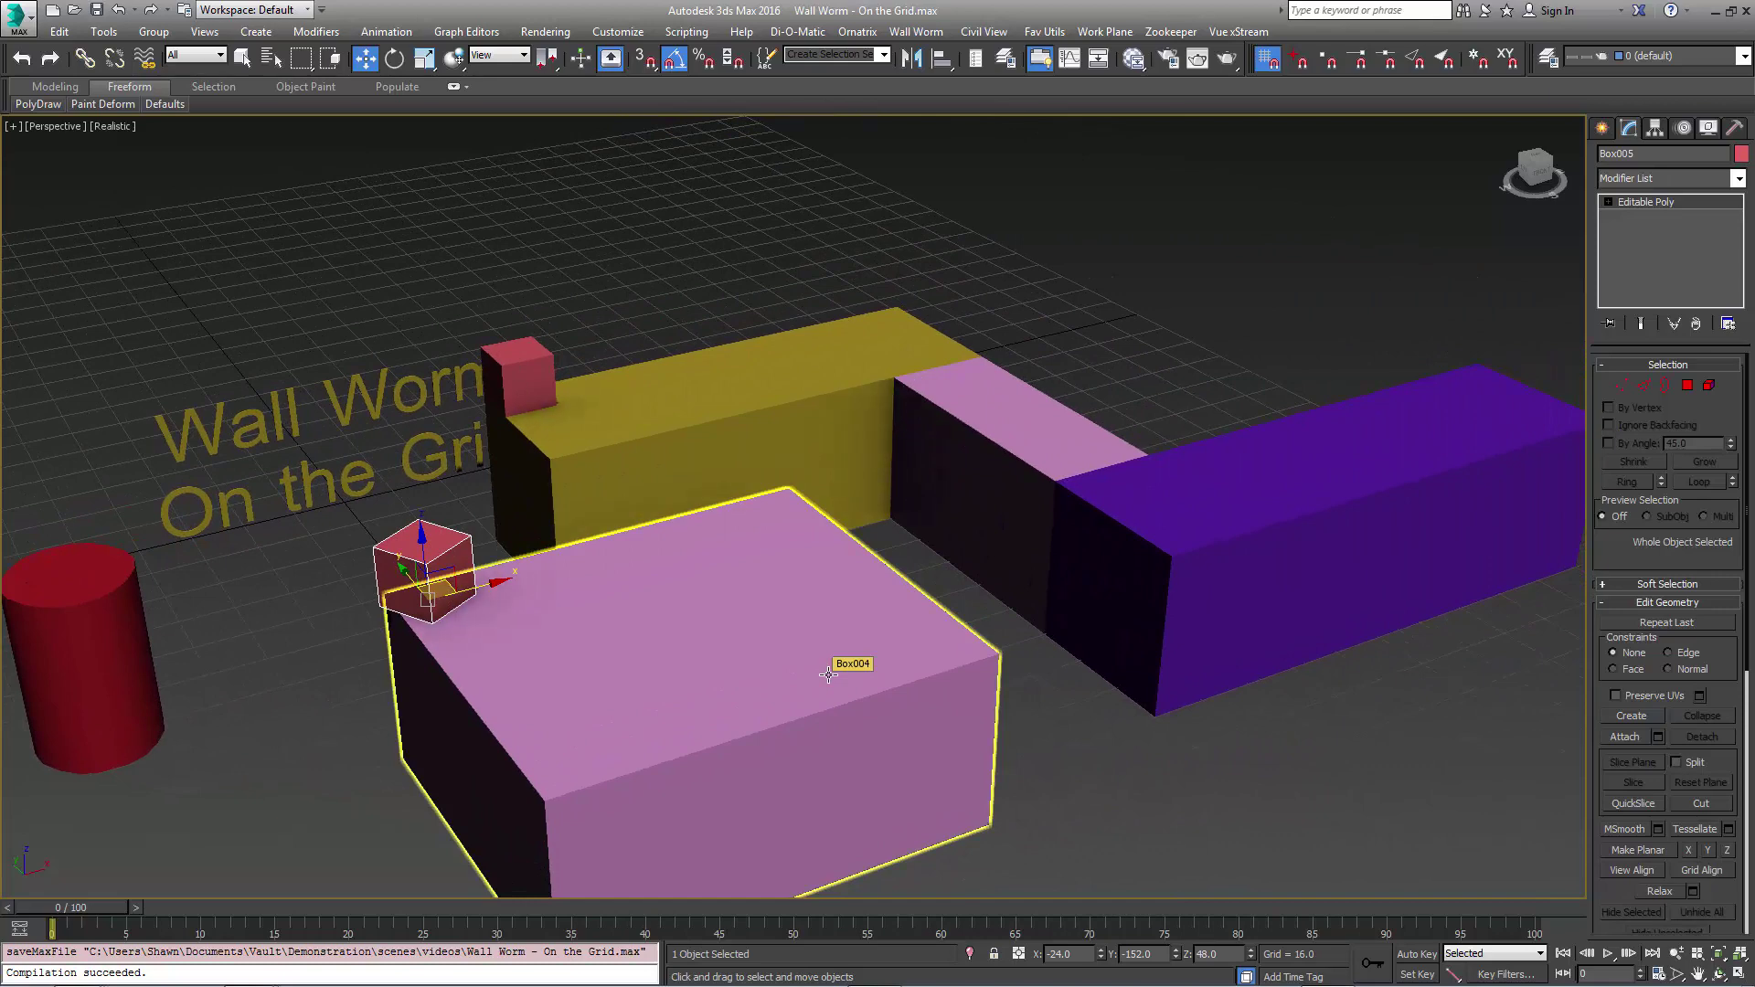
pyautogui.scroll(-6, 829, 674)
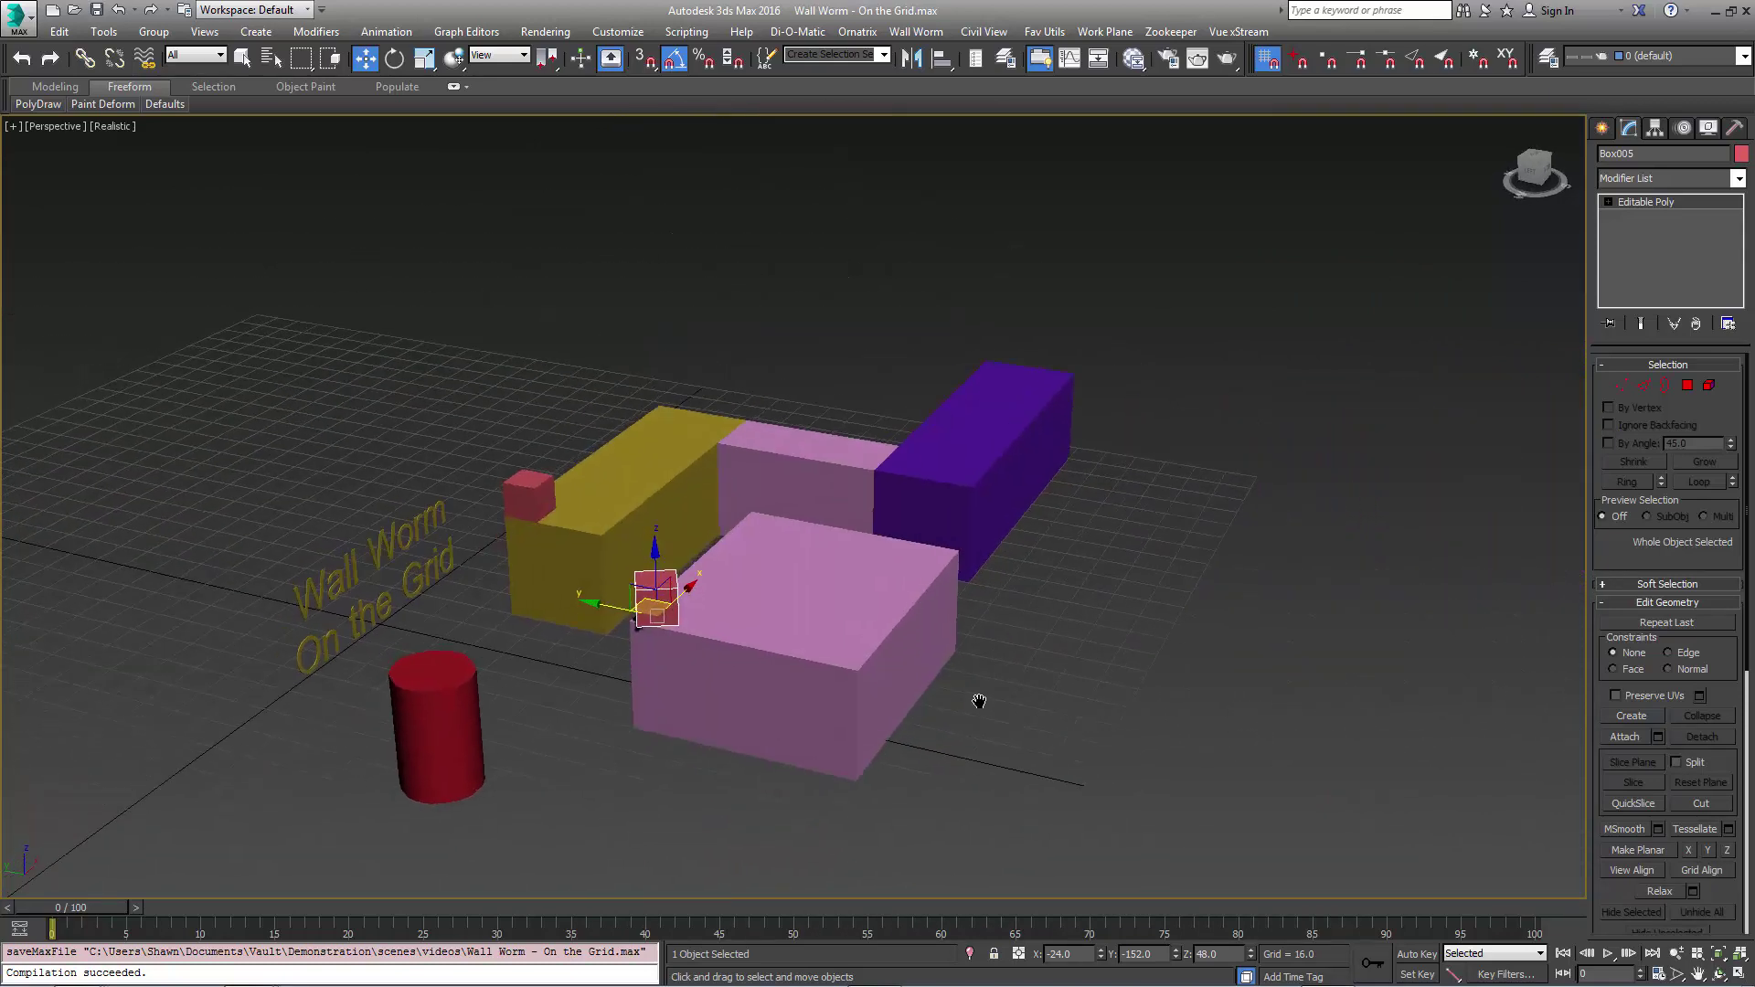
pyautogui.moveTo(979, 701); pyautogui.dragTo(1044, 684, button='middle')
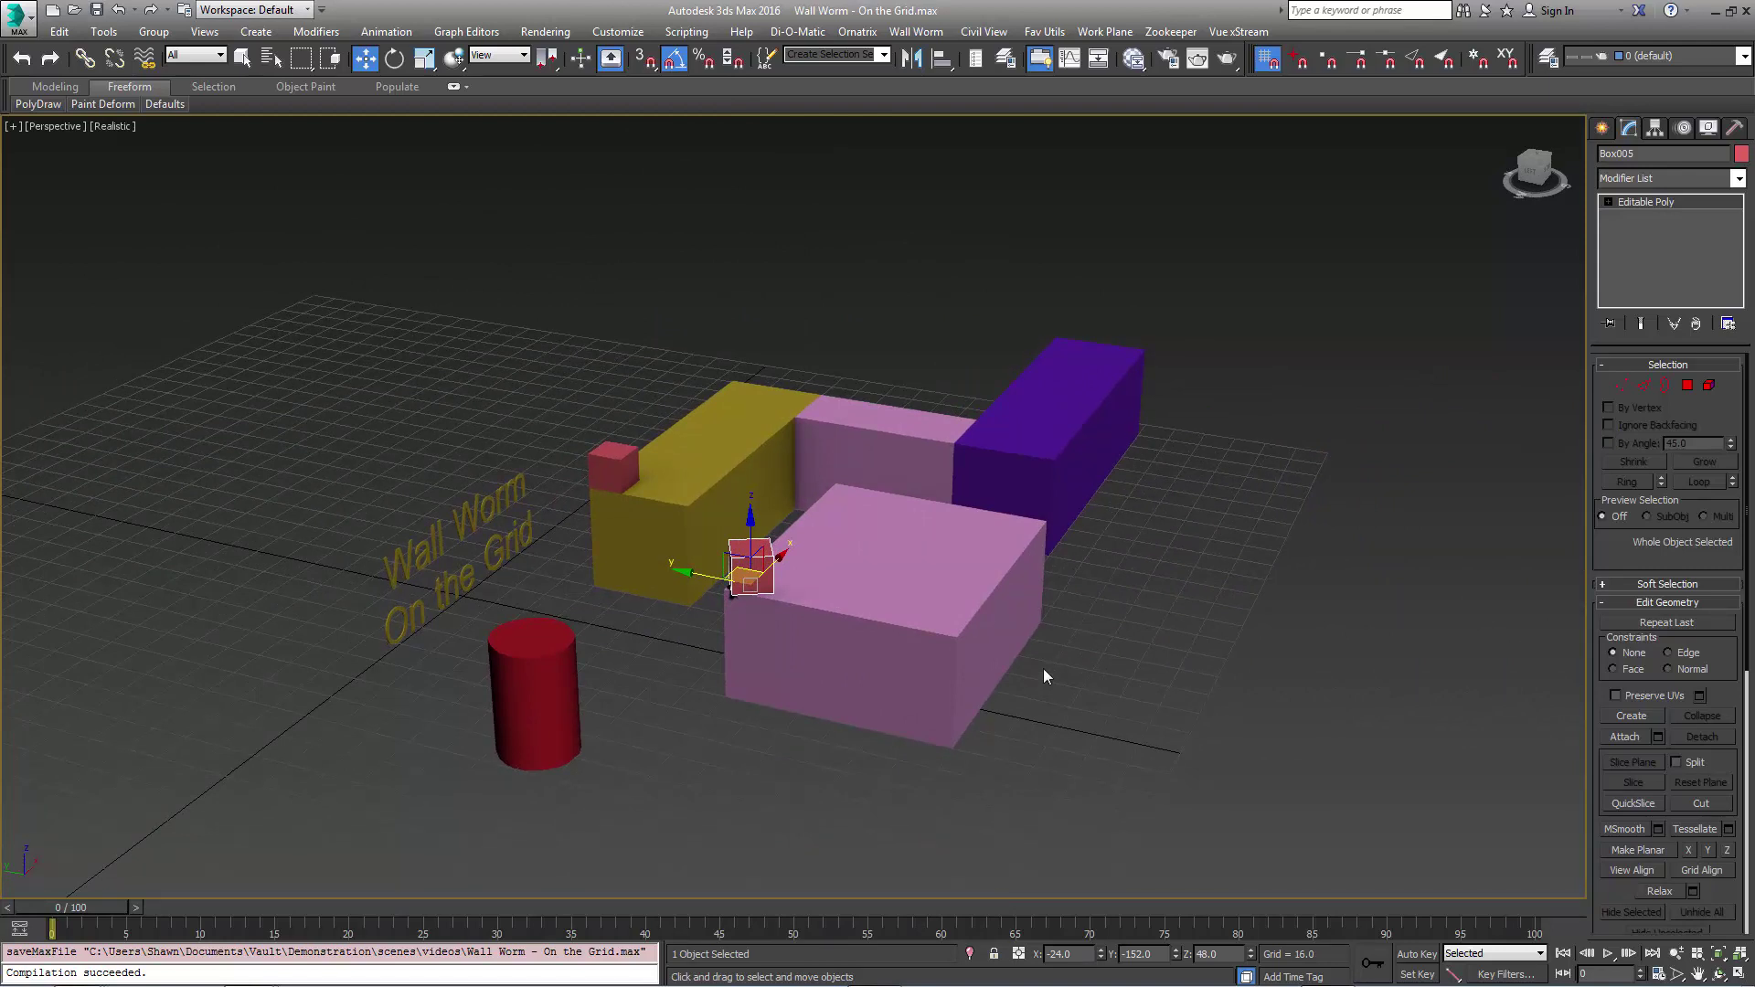
pyautogui.click(1604, 129)
pyautogui.click(1636, 182)
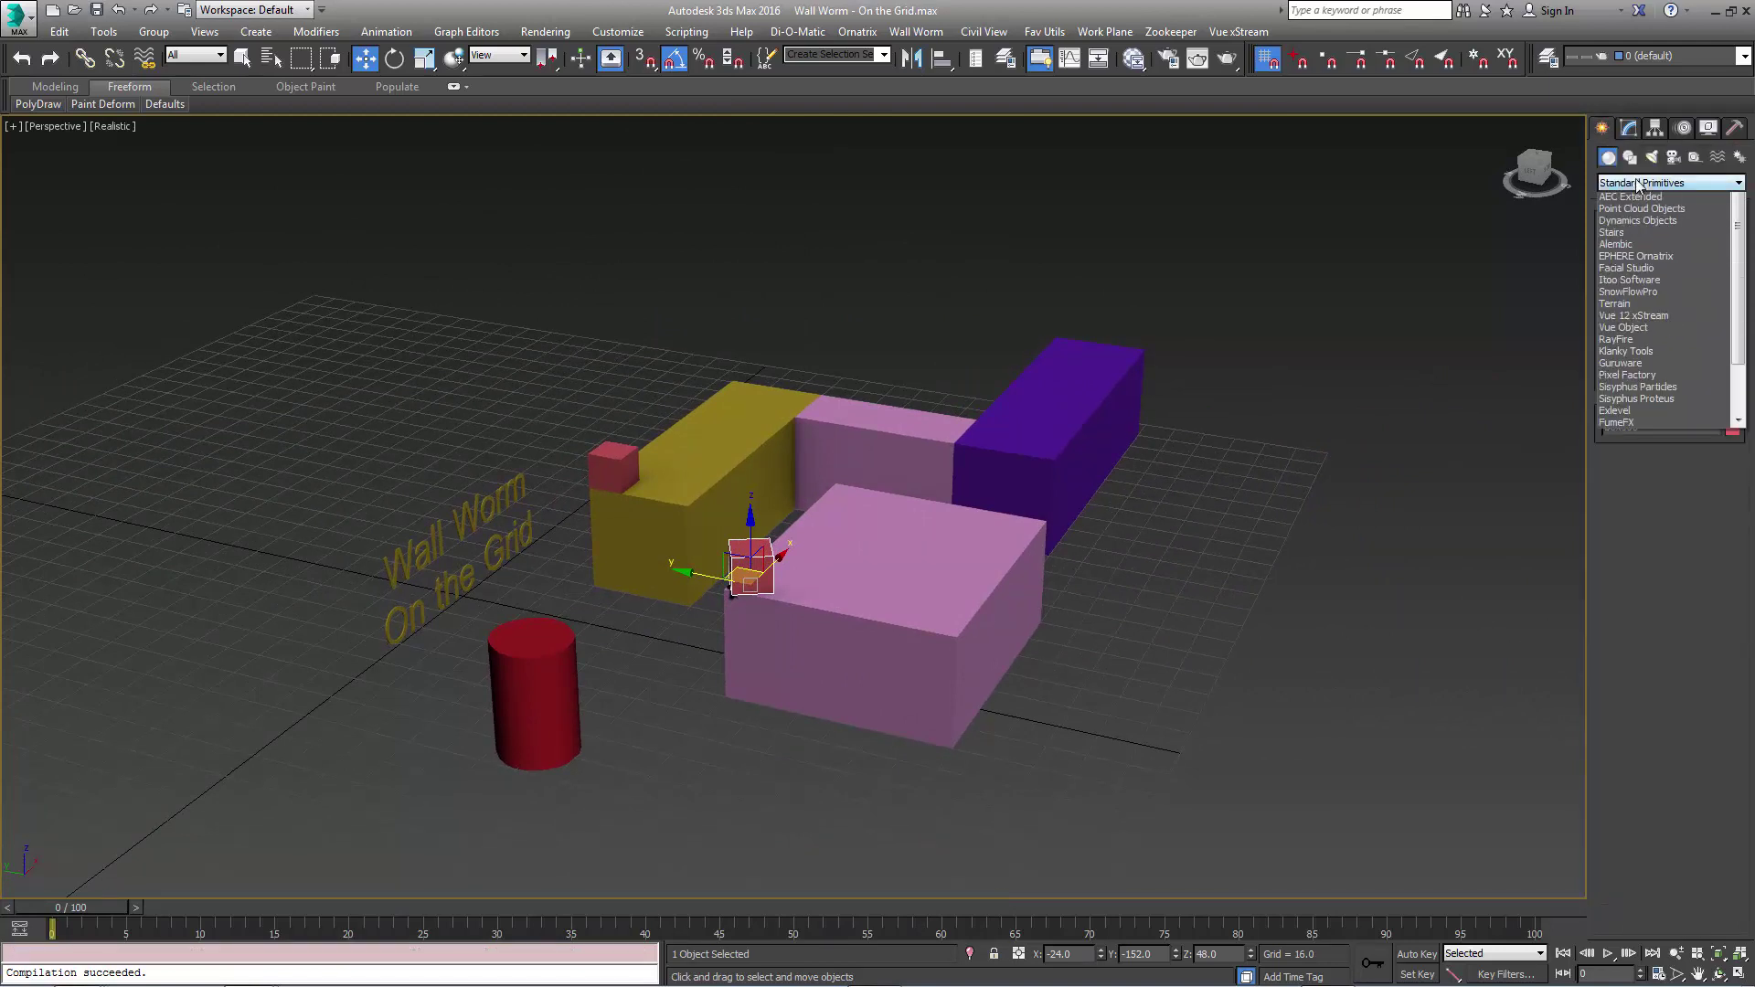
pyautogui.click(1634, 545)
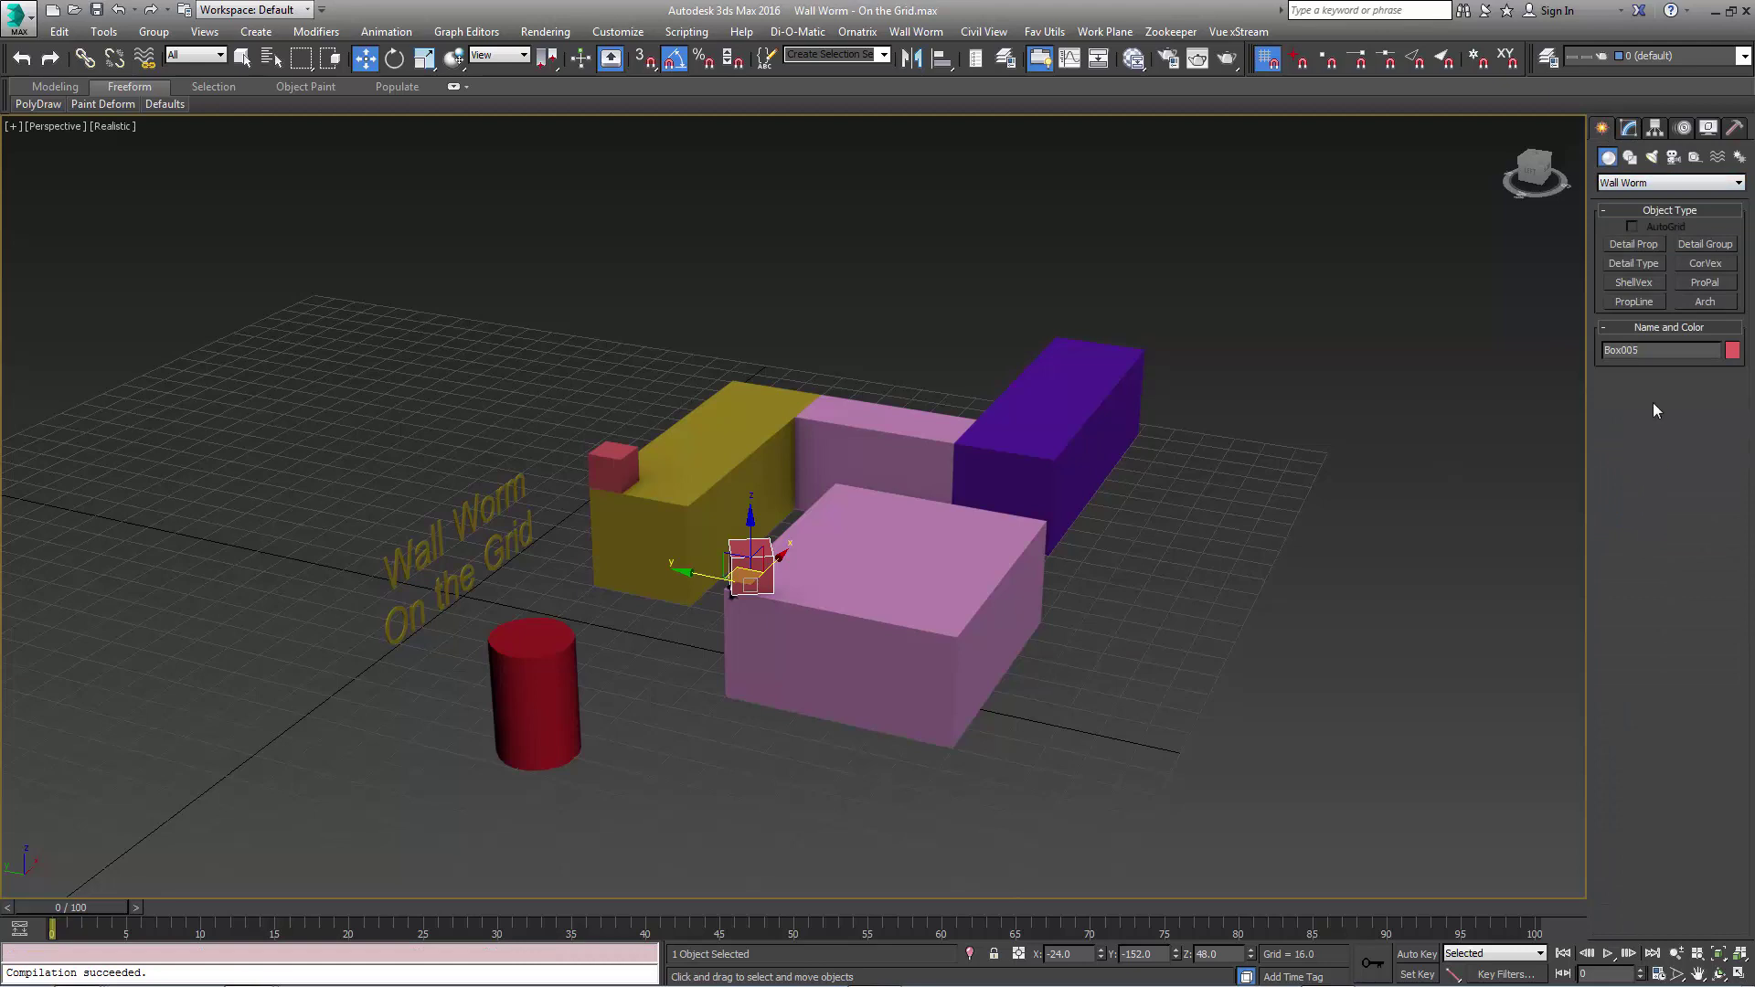
pyautogui.click(1721, 267)
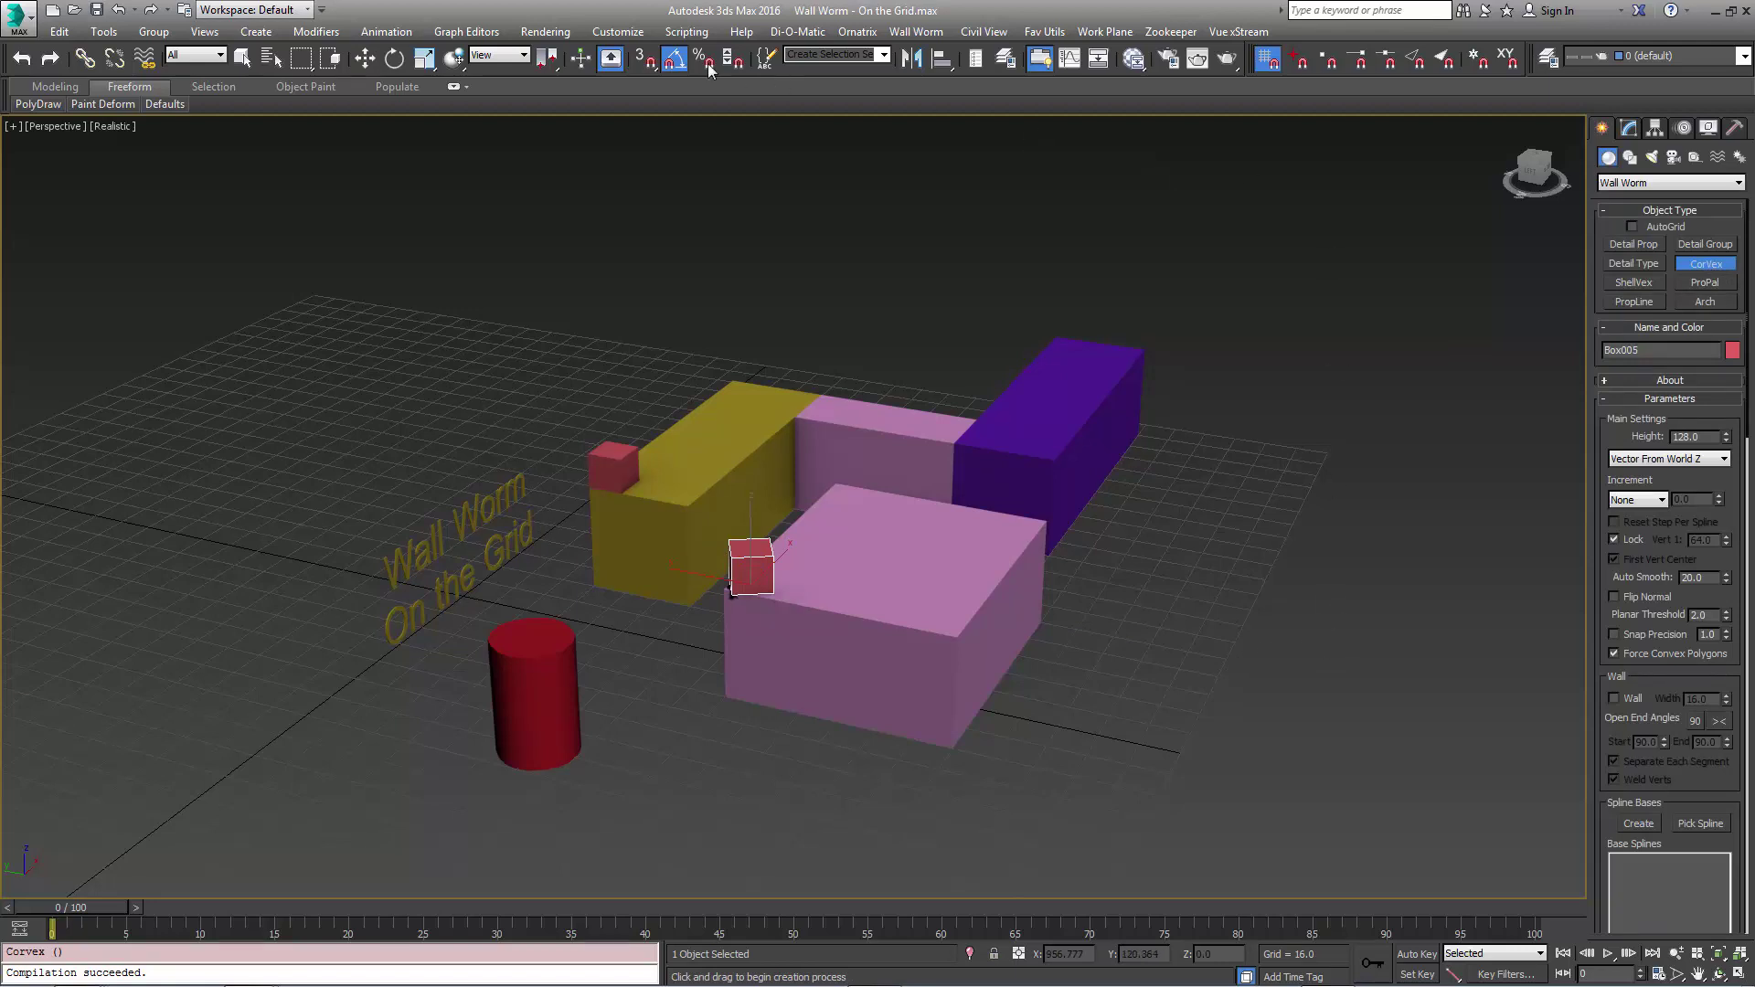
pyautogui.press('s')
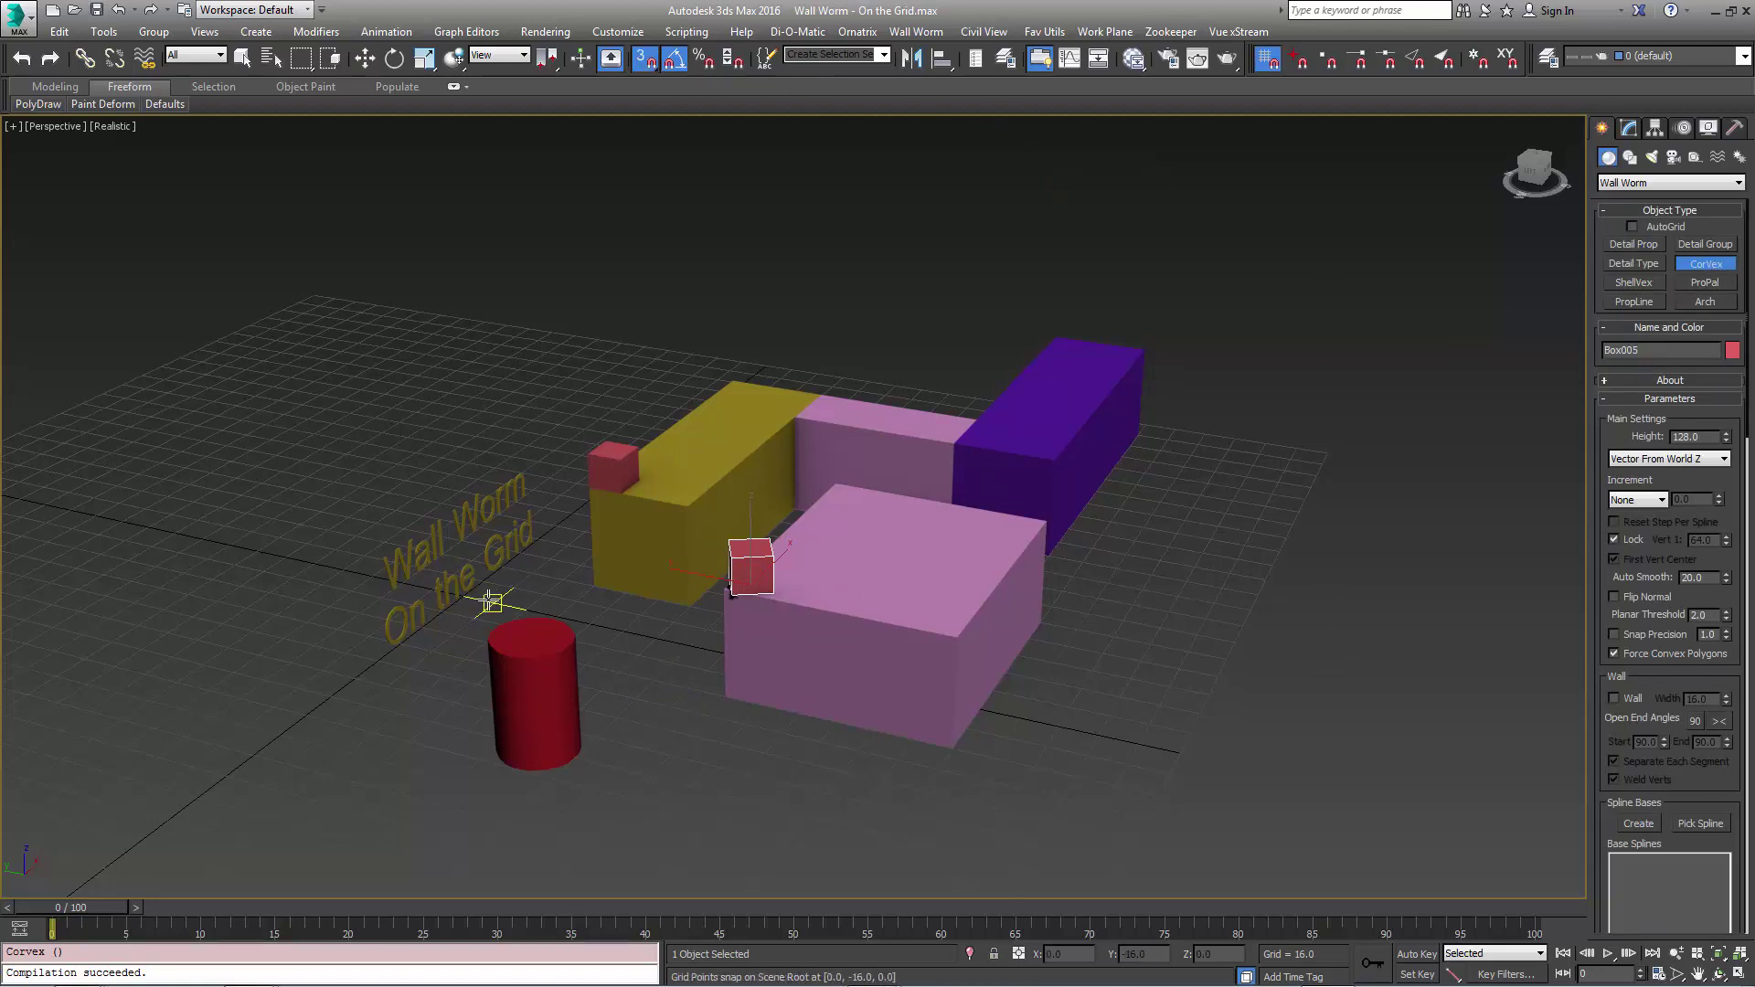
pyautogui.click(493, 604)
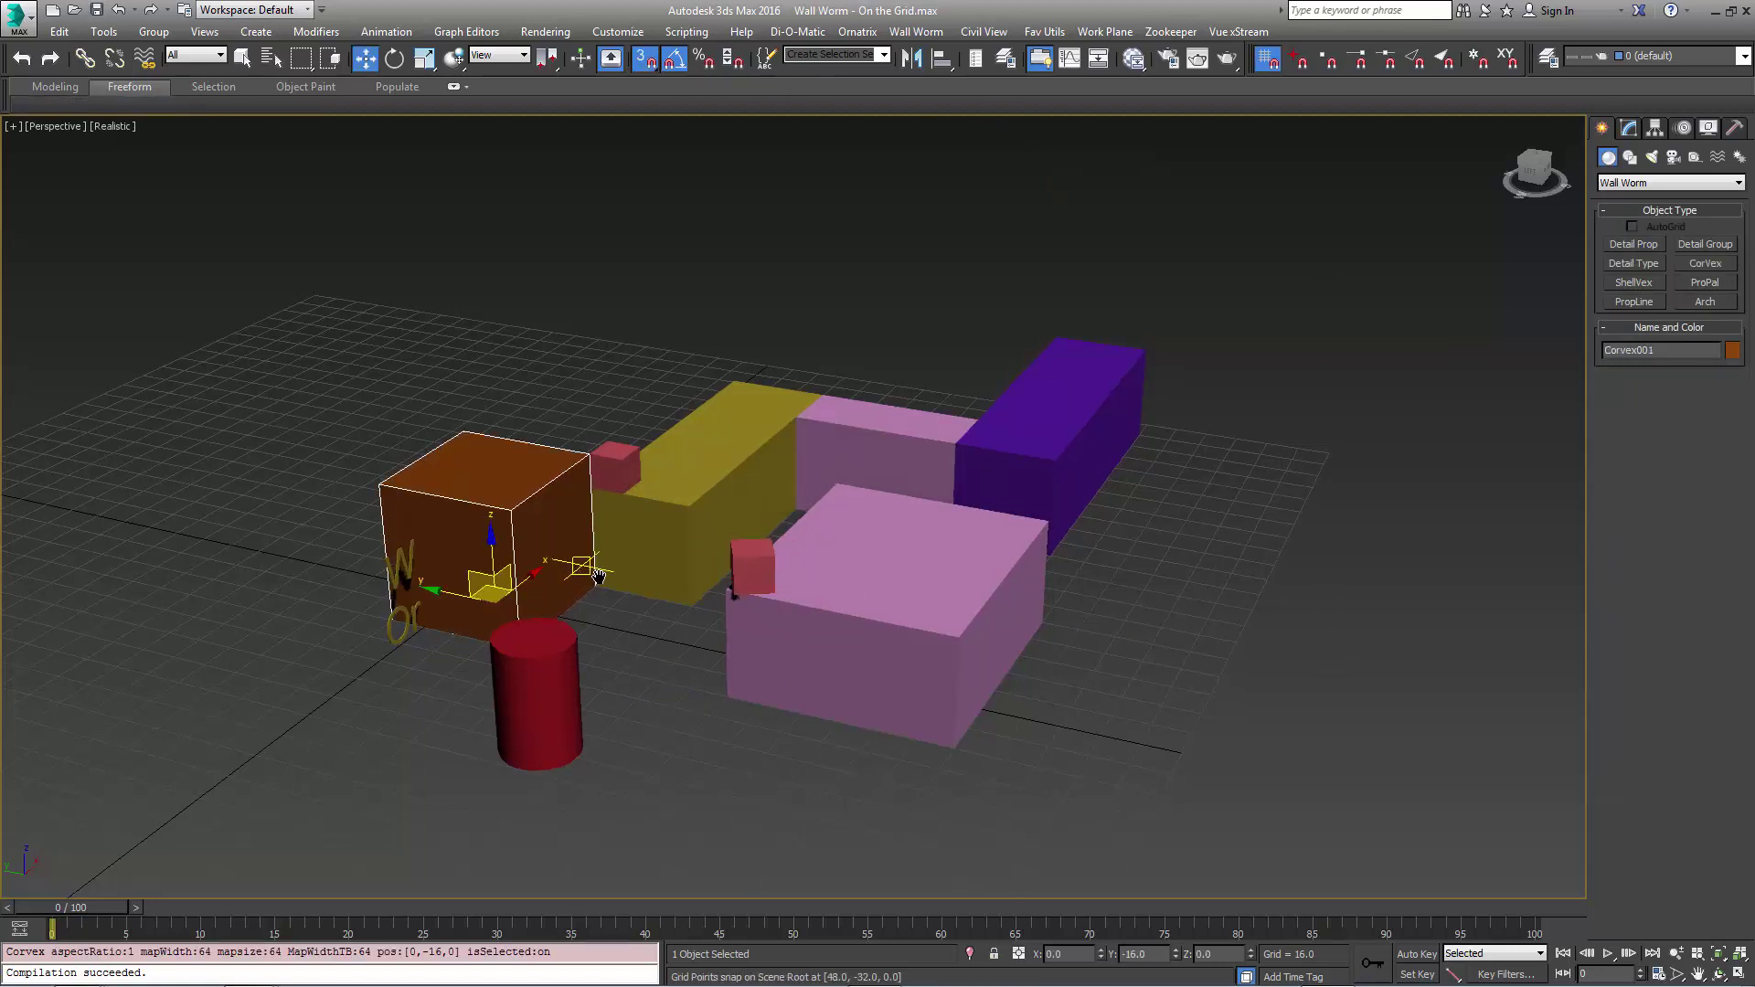
# - Turn on the Wall option in the CorVex object's parameters
pyautogui.moveTo(586, 576); pyautogui.dragTo(714, 619, button='middle')
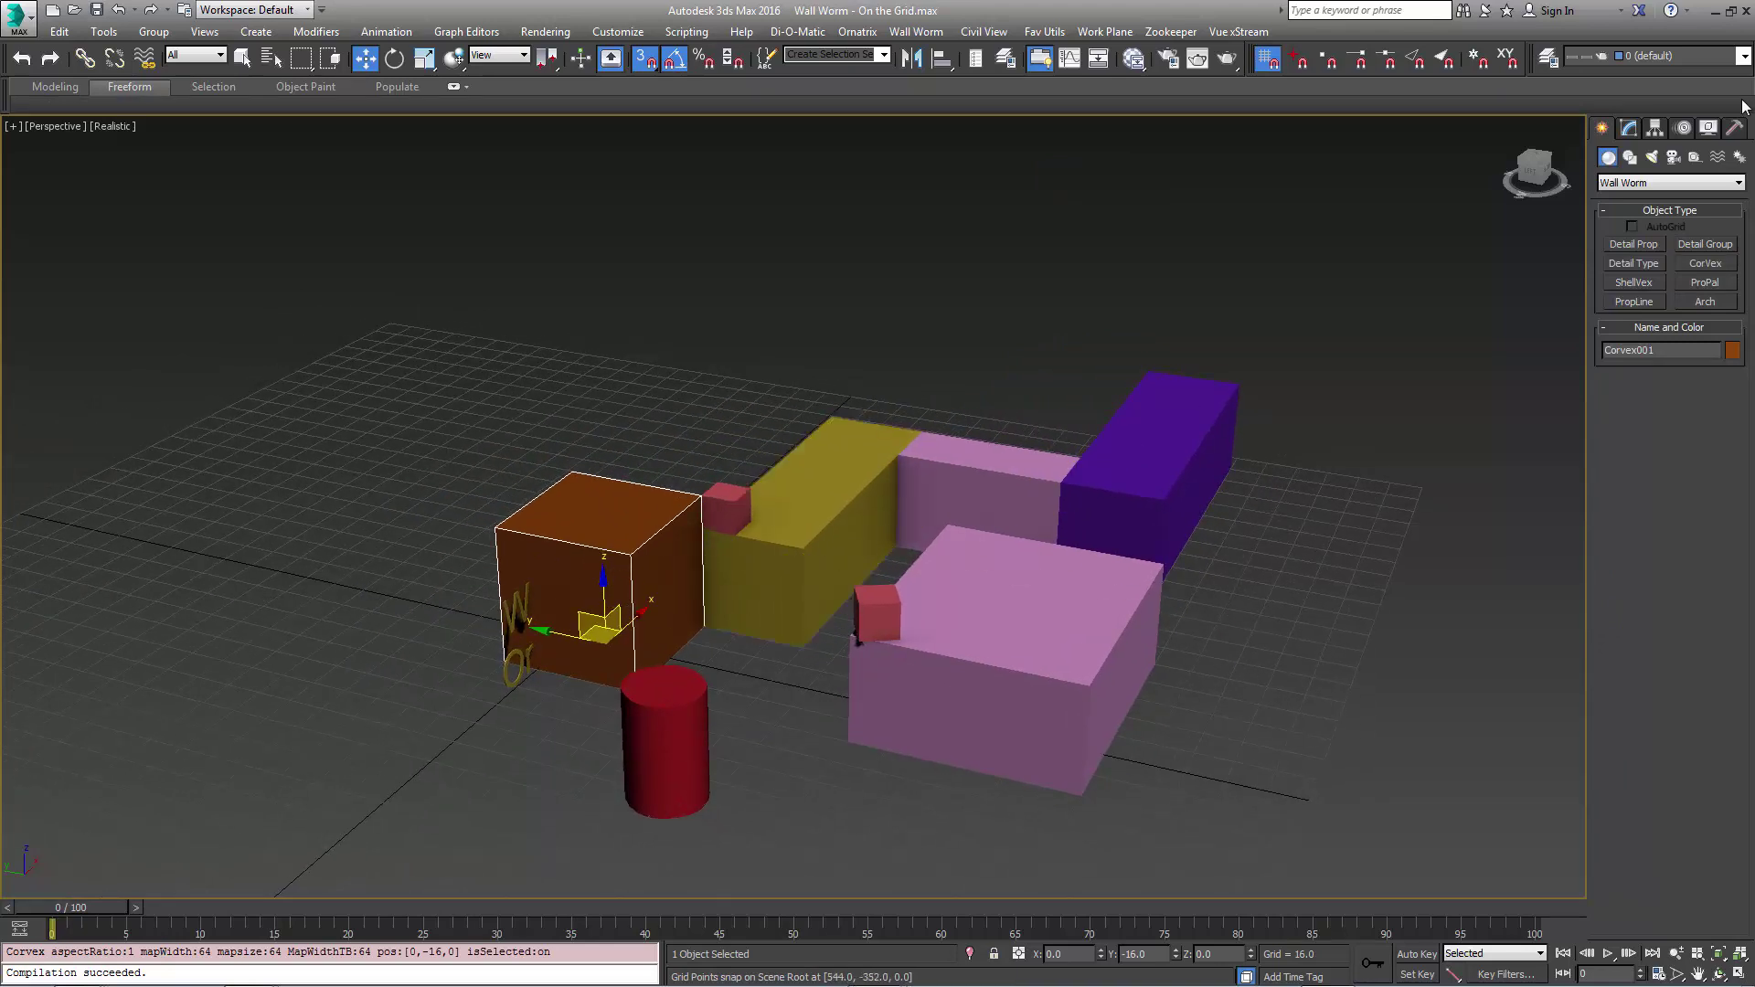
pyautogui.click(1633, 129)
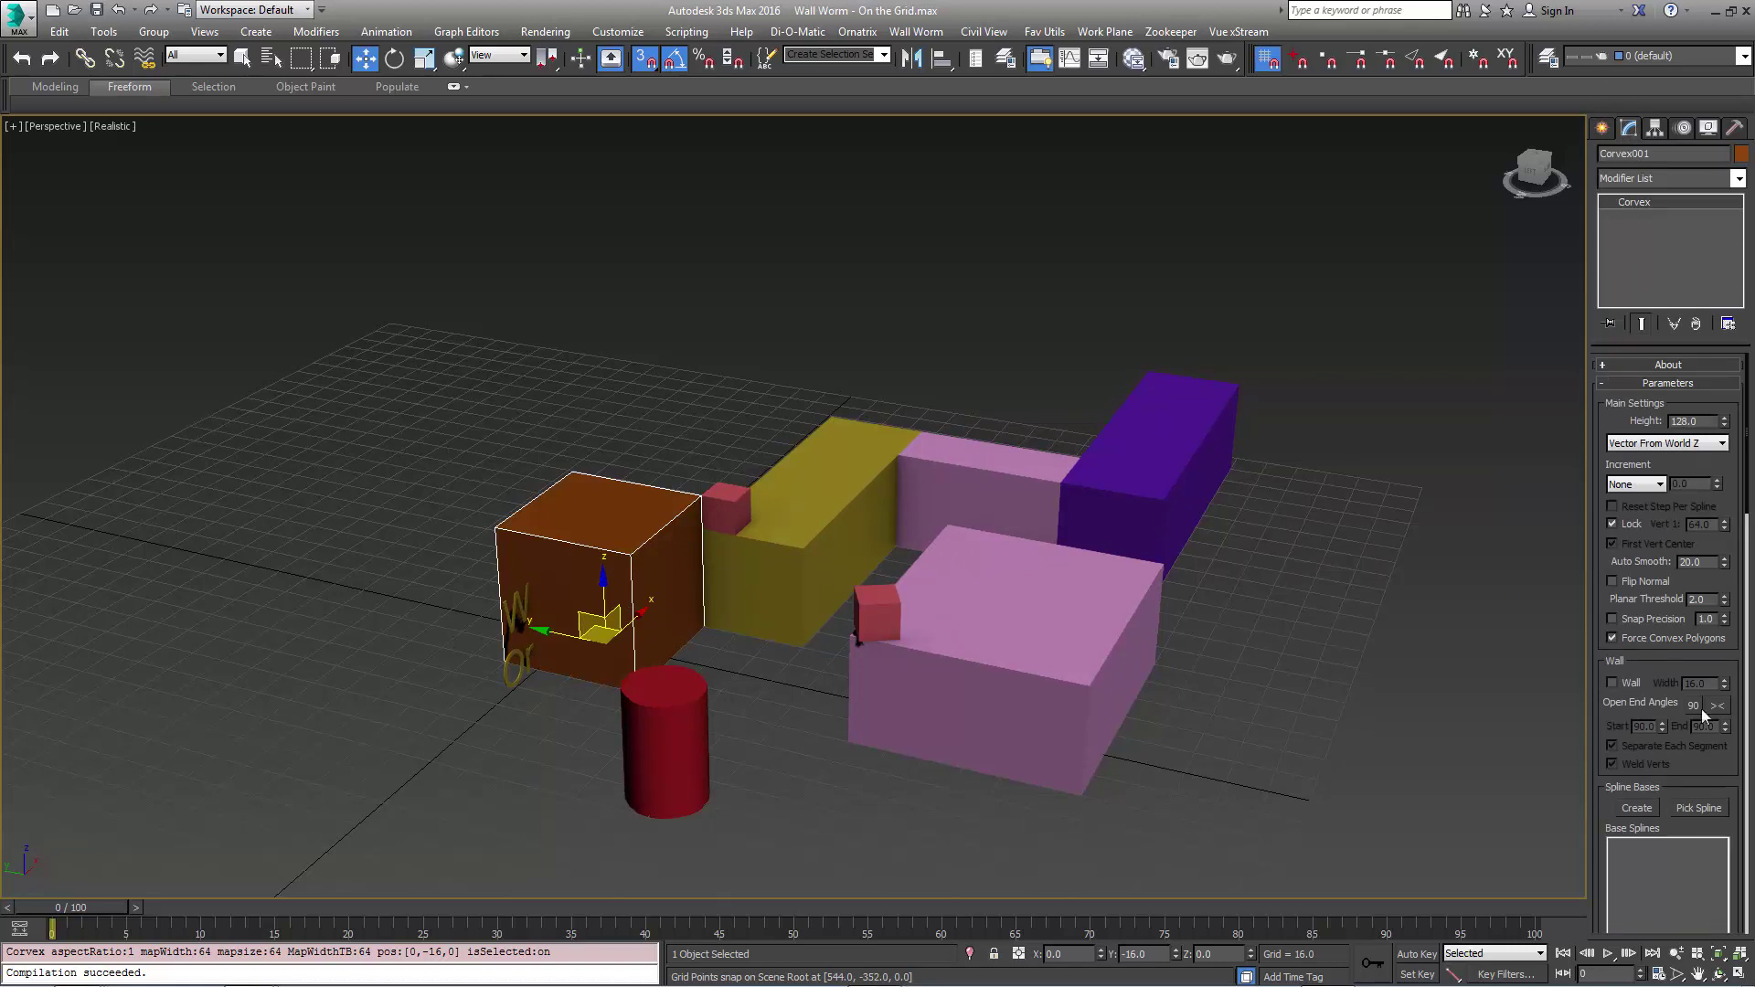
pyautogui.scroll(-5, 1710, 778)
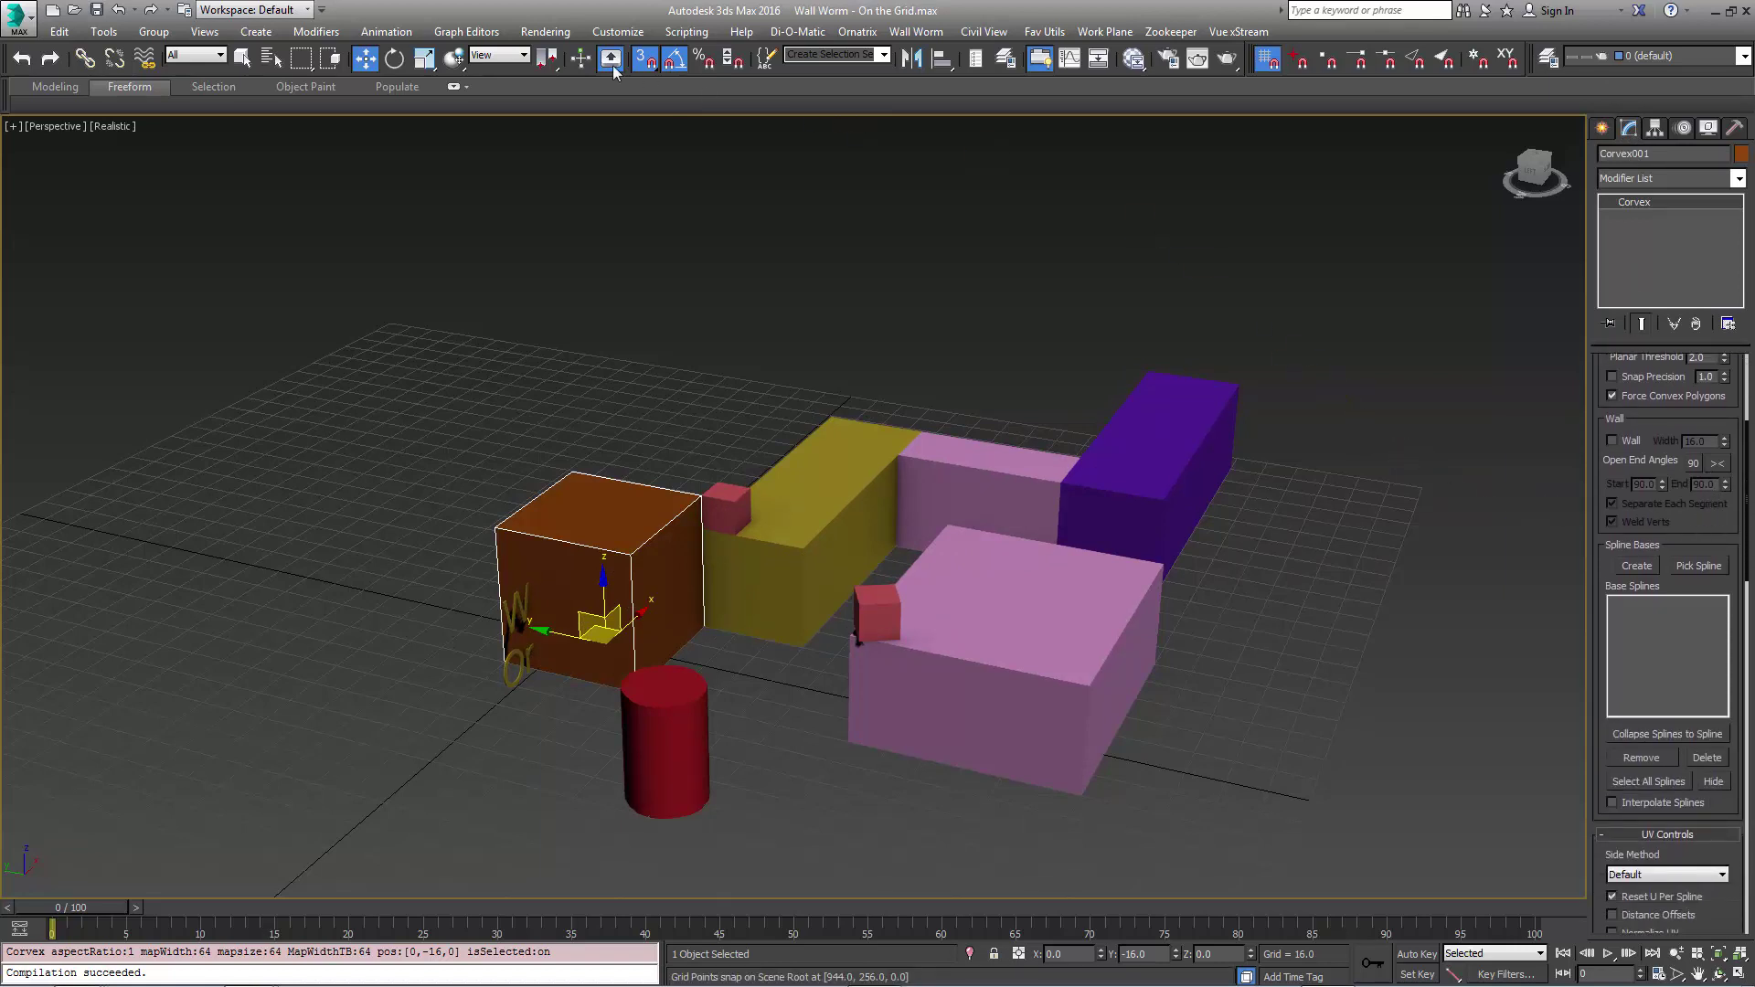
pyautogui.click(1614, 442)
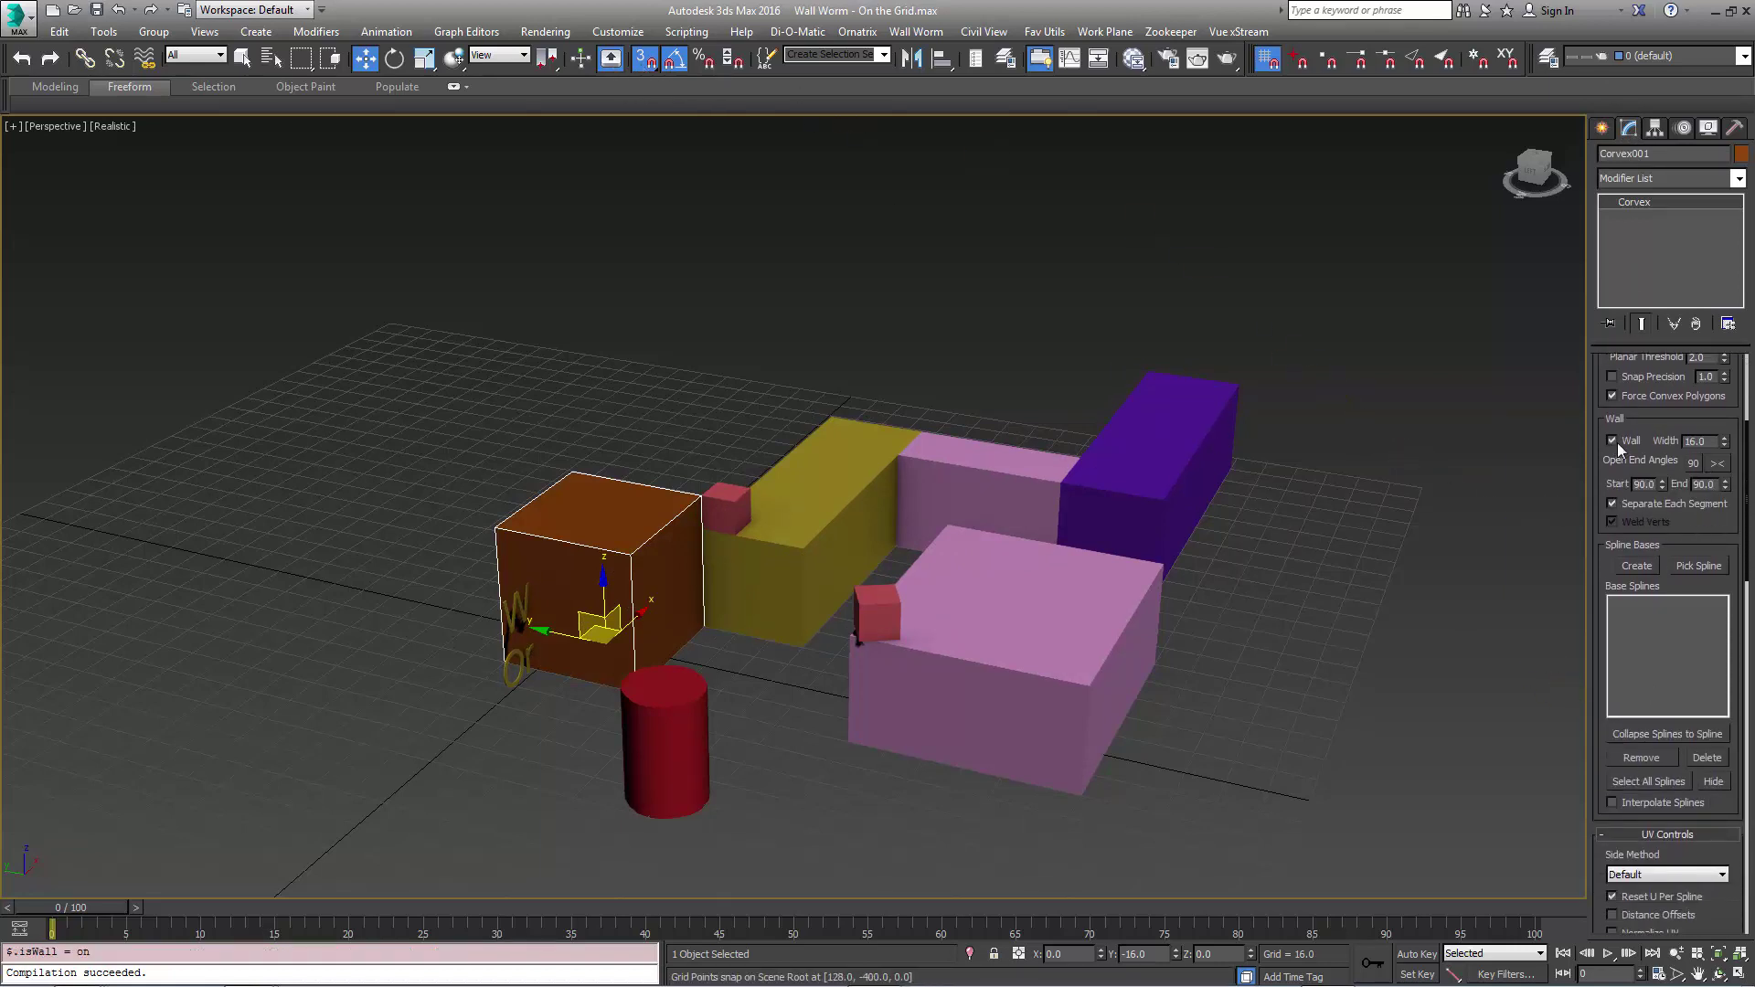
# - Switch snapping from grid points to vertices
pyautogui.keyDown('alt'); pyautogui.moveTo(1136, 522); pyautogui.dragTo(1314, 514, button='middle'); pyautogui.keyUp('alt')
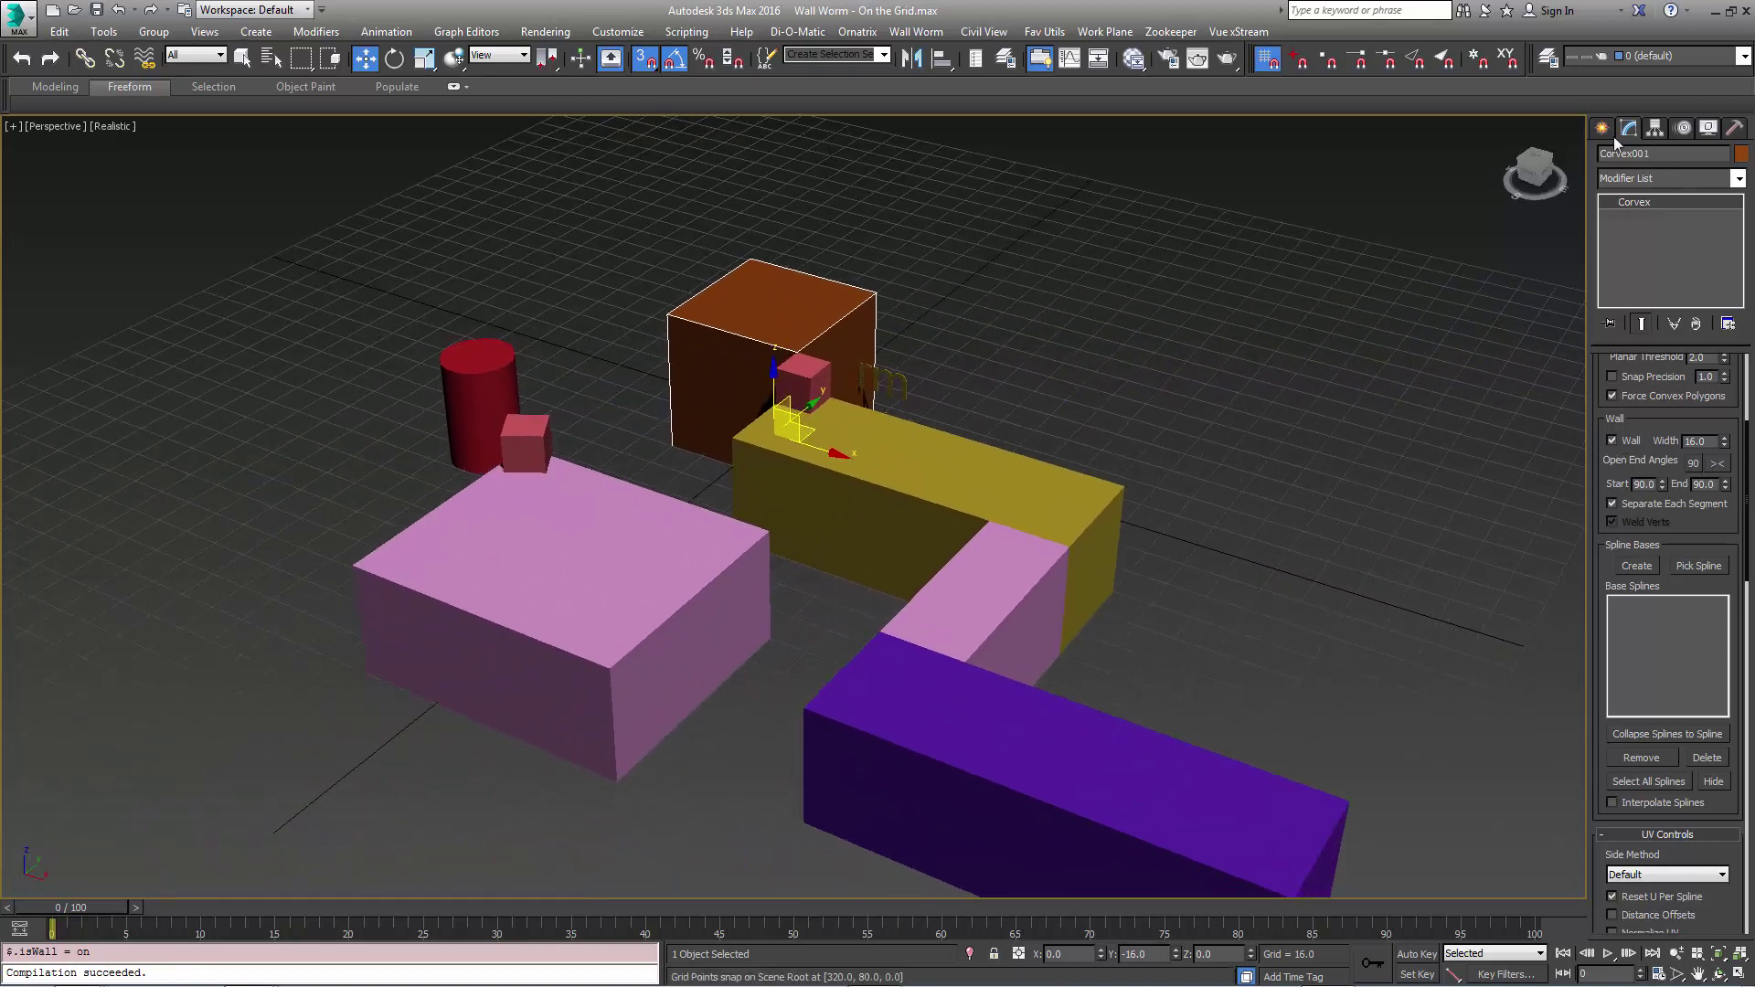
pyautogui.click(1328, 61)
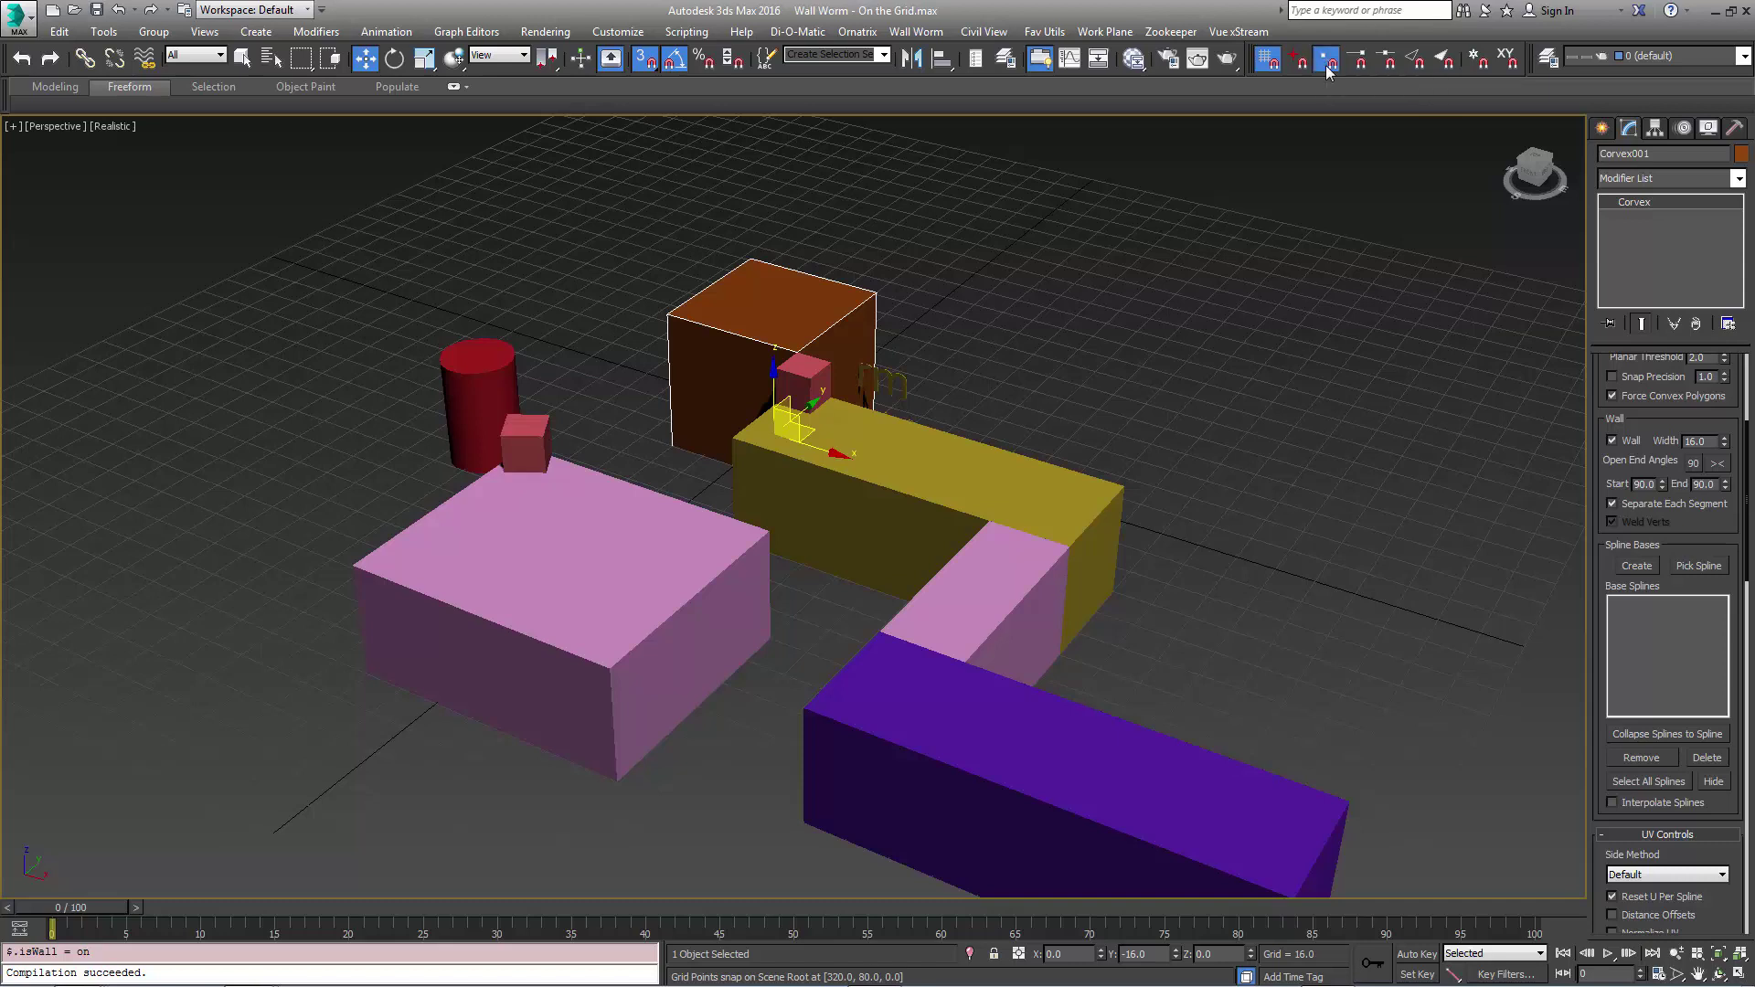
pyautogui.click(1267, 61)
pyautogui.keyDown('alt'); pyautogui.moveTo(1205, 331); pyautogui.dragTo(1227, 337, button='middle'); pyautogui.keyUp('alt')
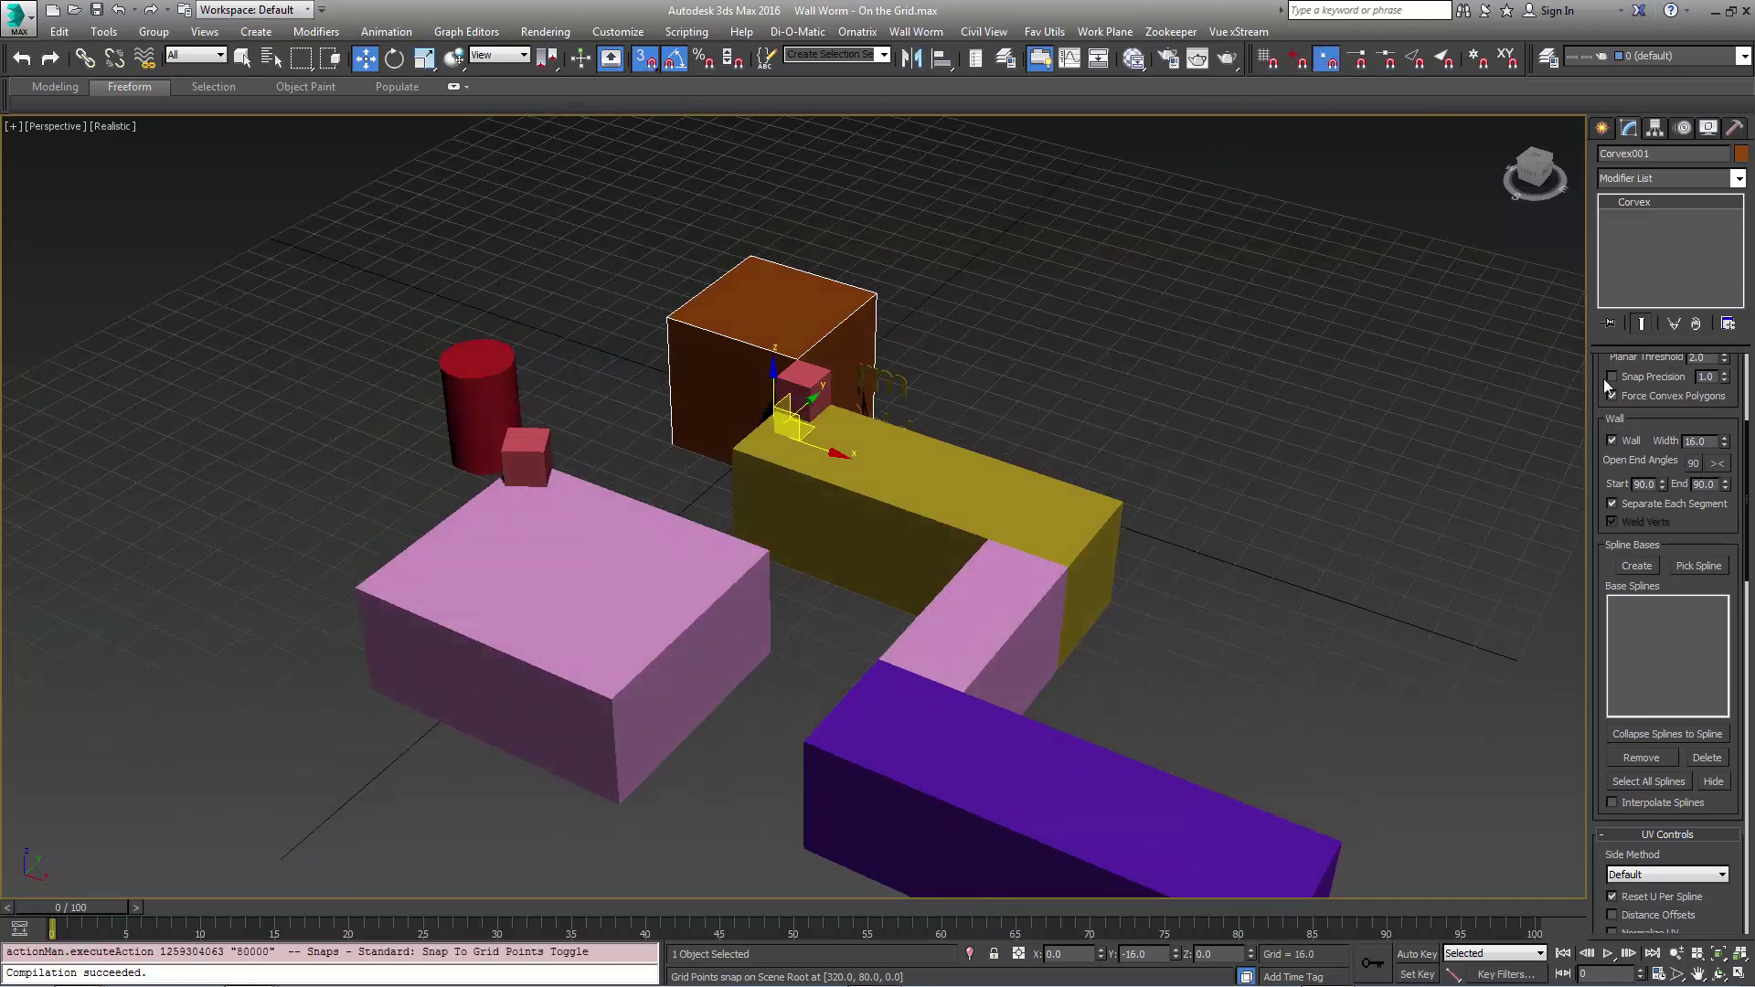
# - Create an open CorVex base spline snapped to the top outer corner vertices of the yellow, pink and purple boxes, ending at the purple box's near corner
pyautogui.scroll(1, 1725, 530)
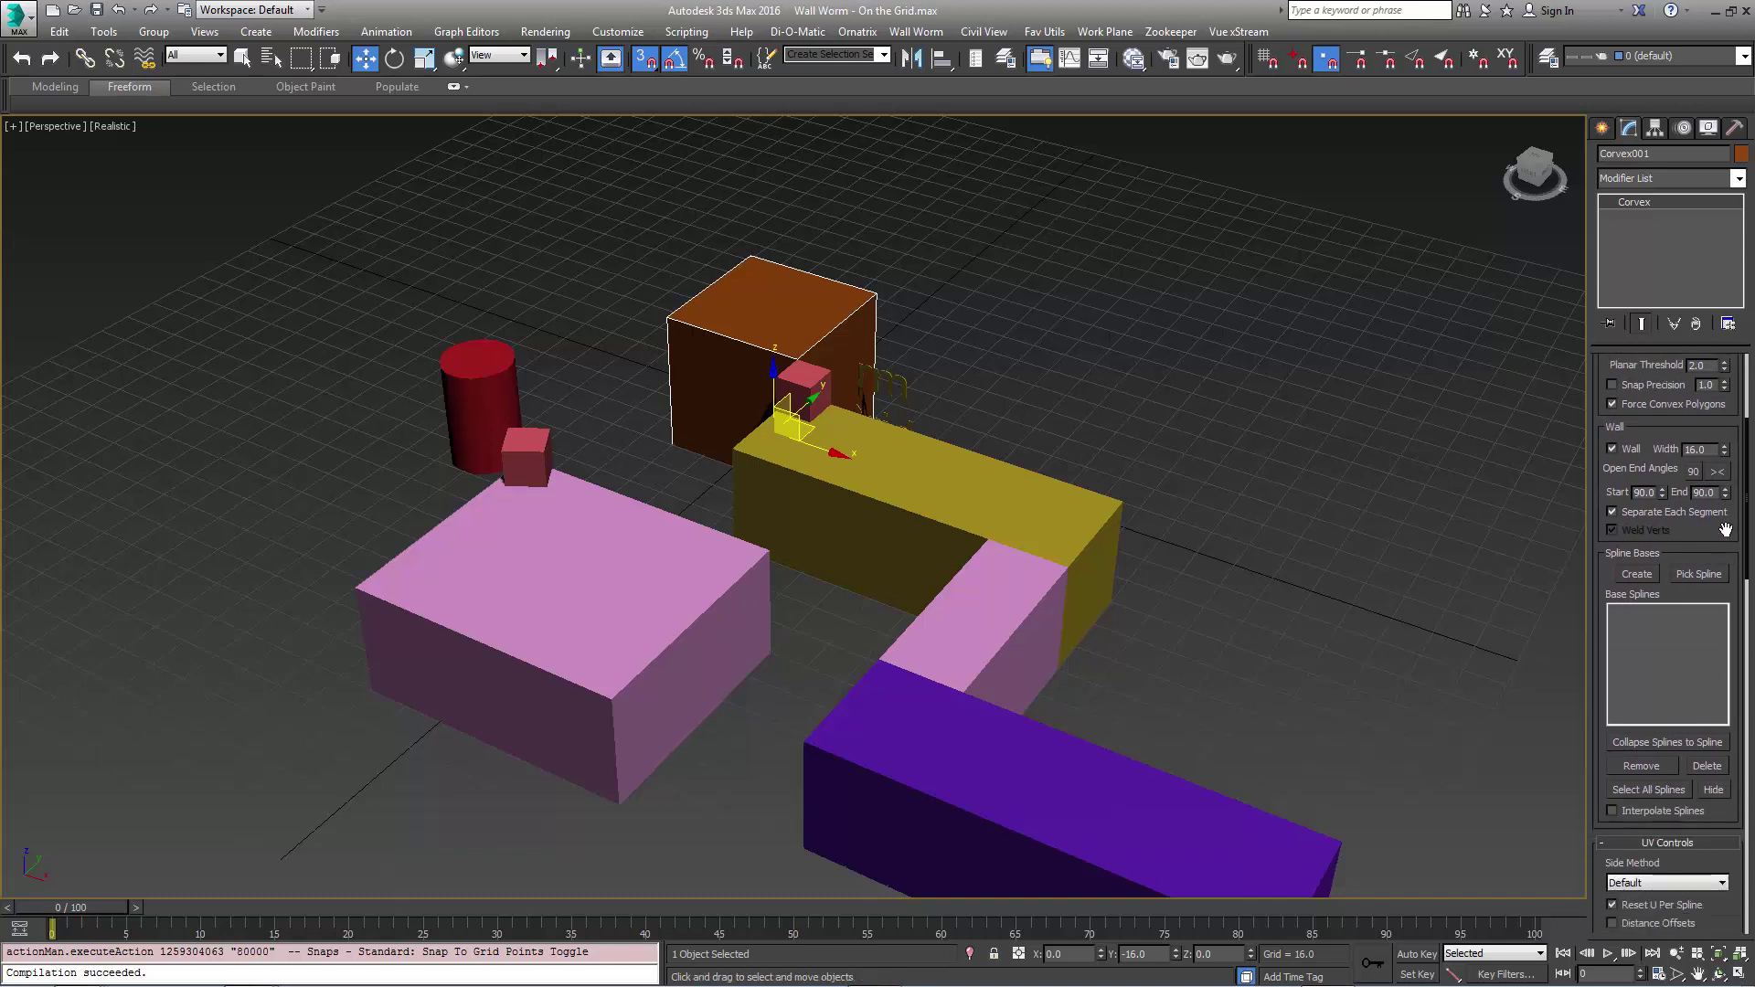
pyautogui.click(1639, 575)
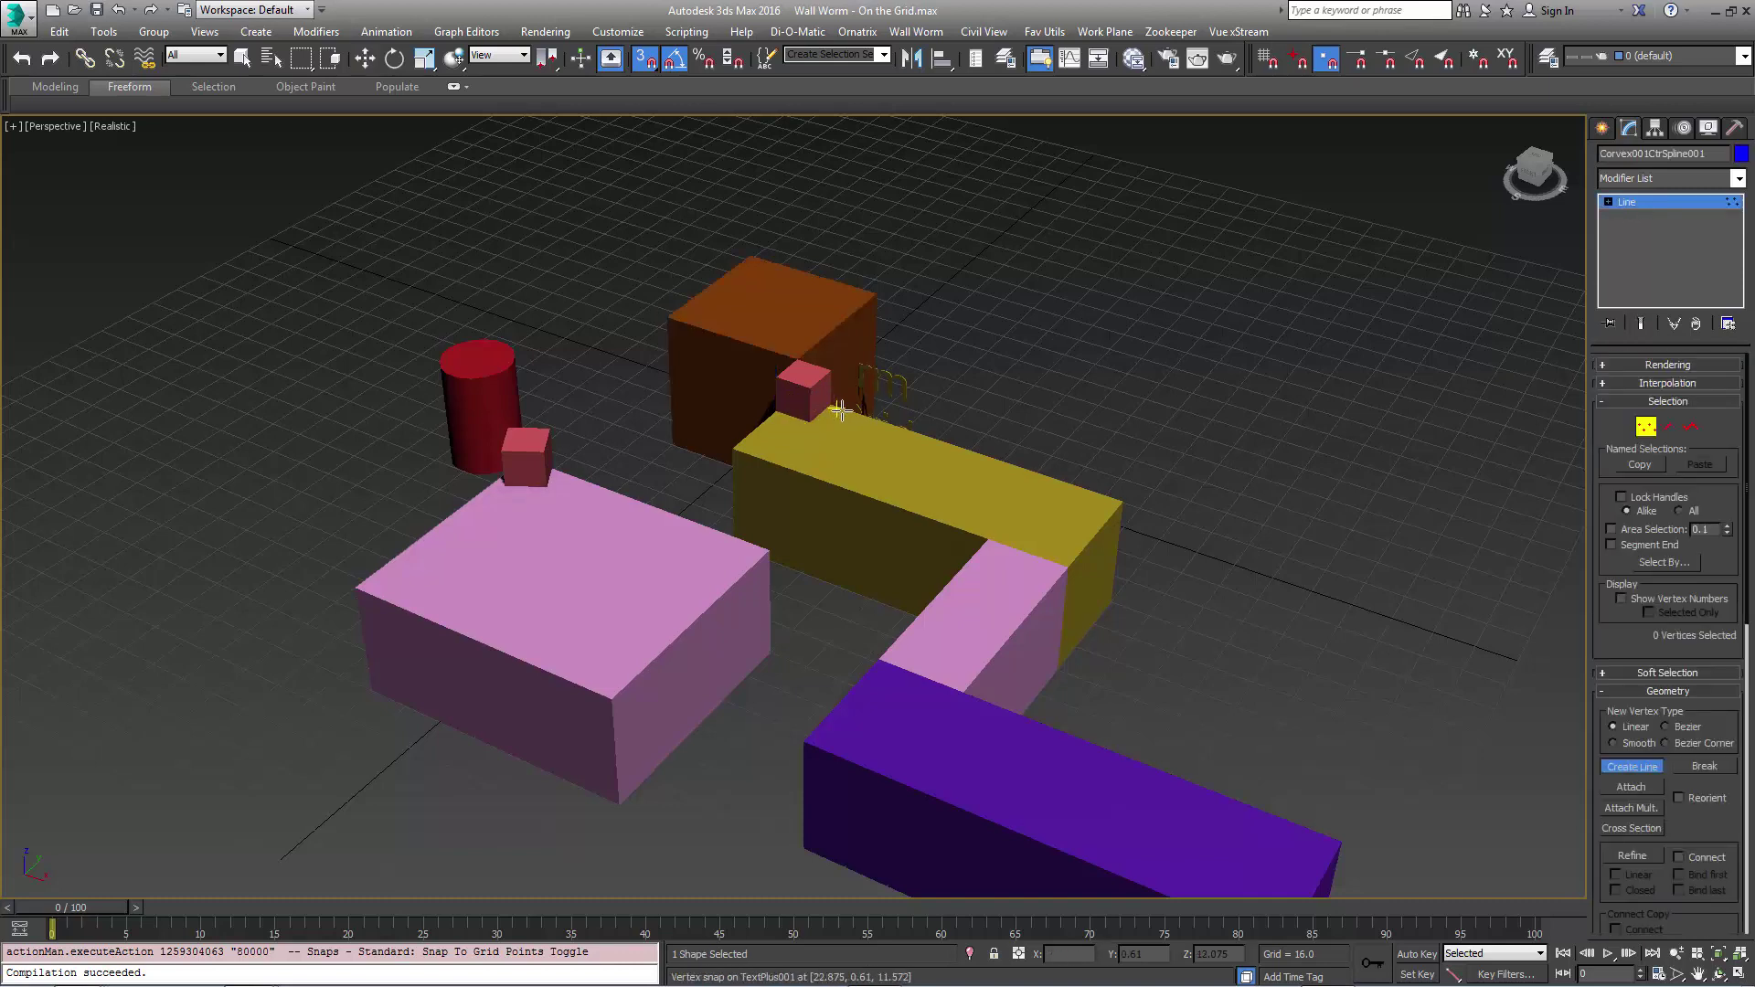
pyautogui.keyDown('alt'); pyautogui.moveTo(841, 411); pyautogui.dragTo(733, 473, button='middle'); pyautogui.keyUp('alt')
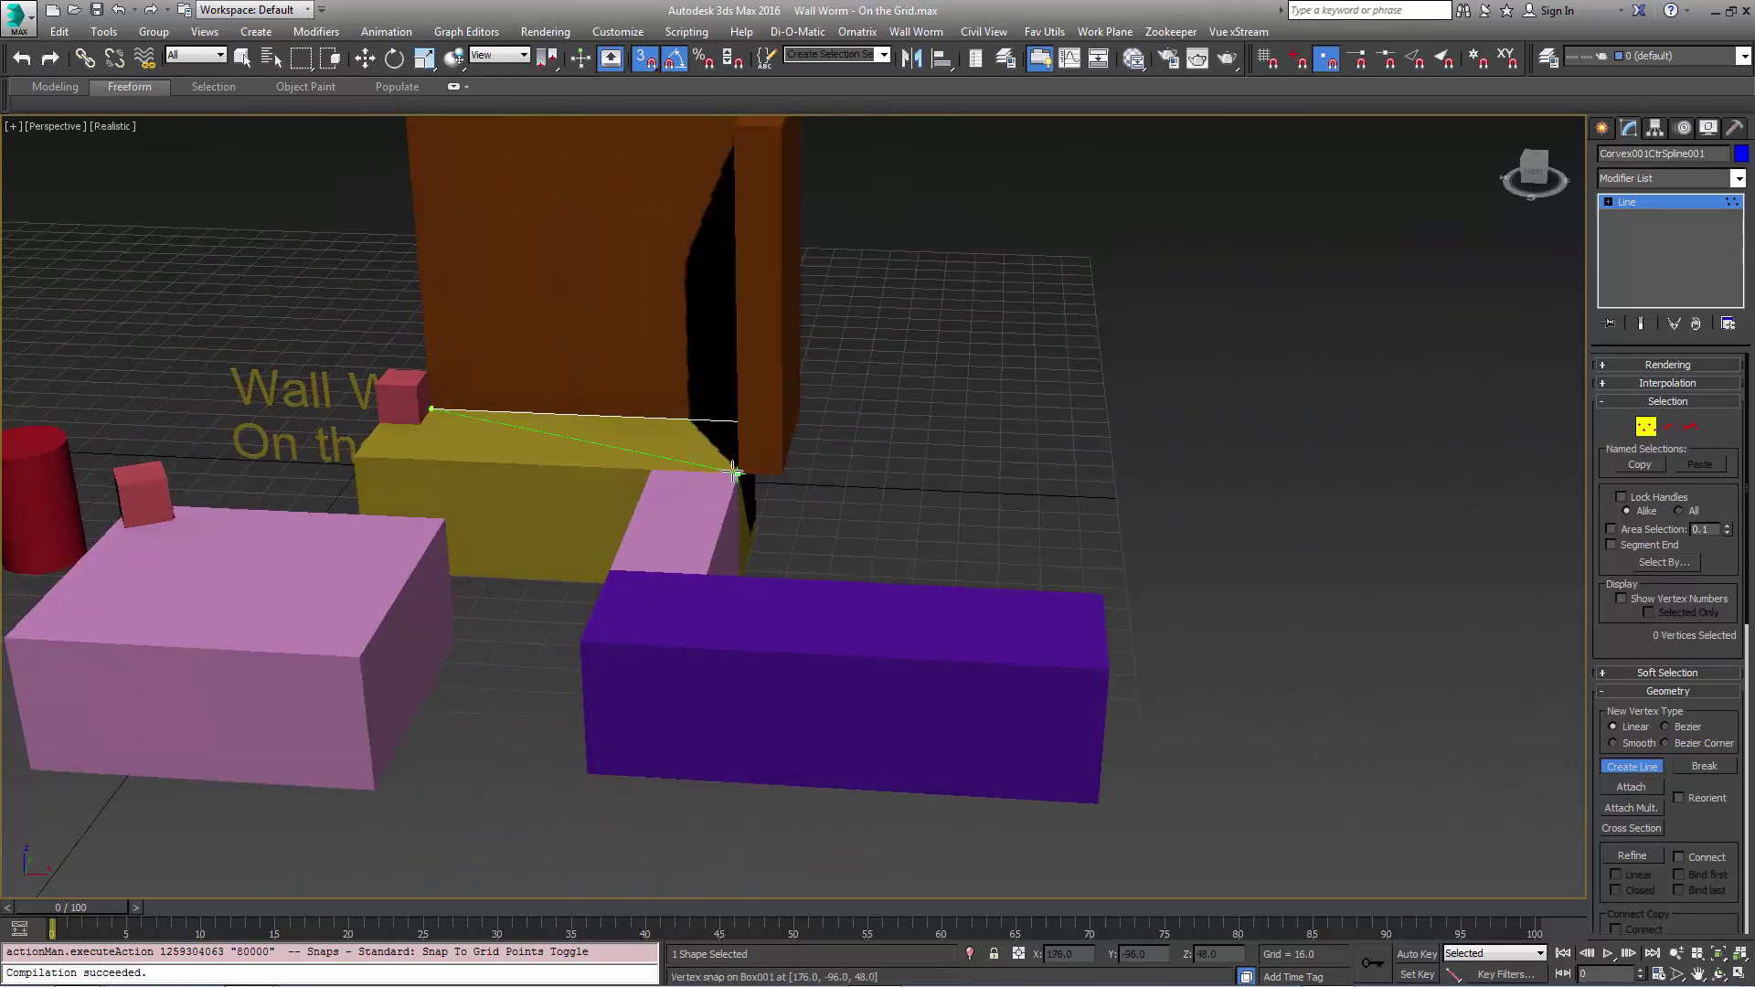
pyautogui.click(734, 473)
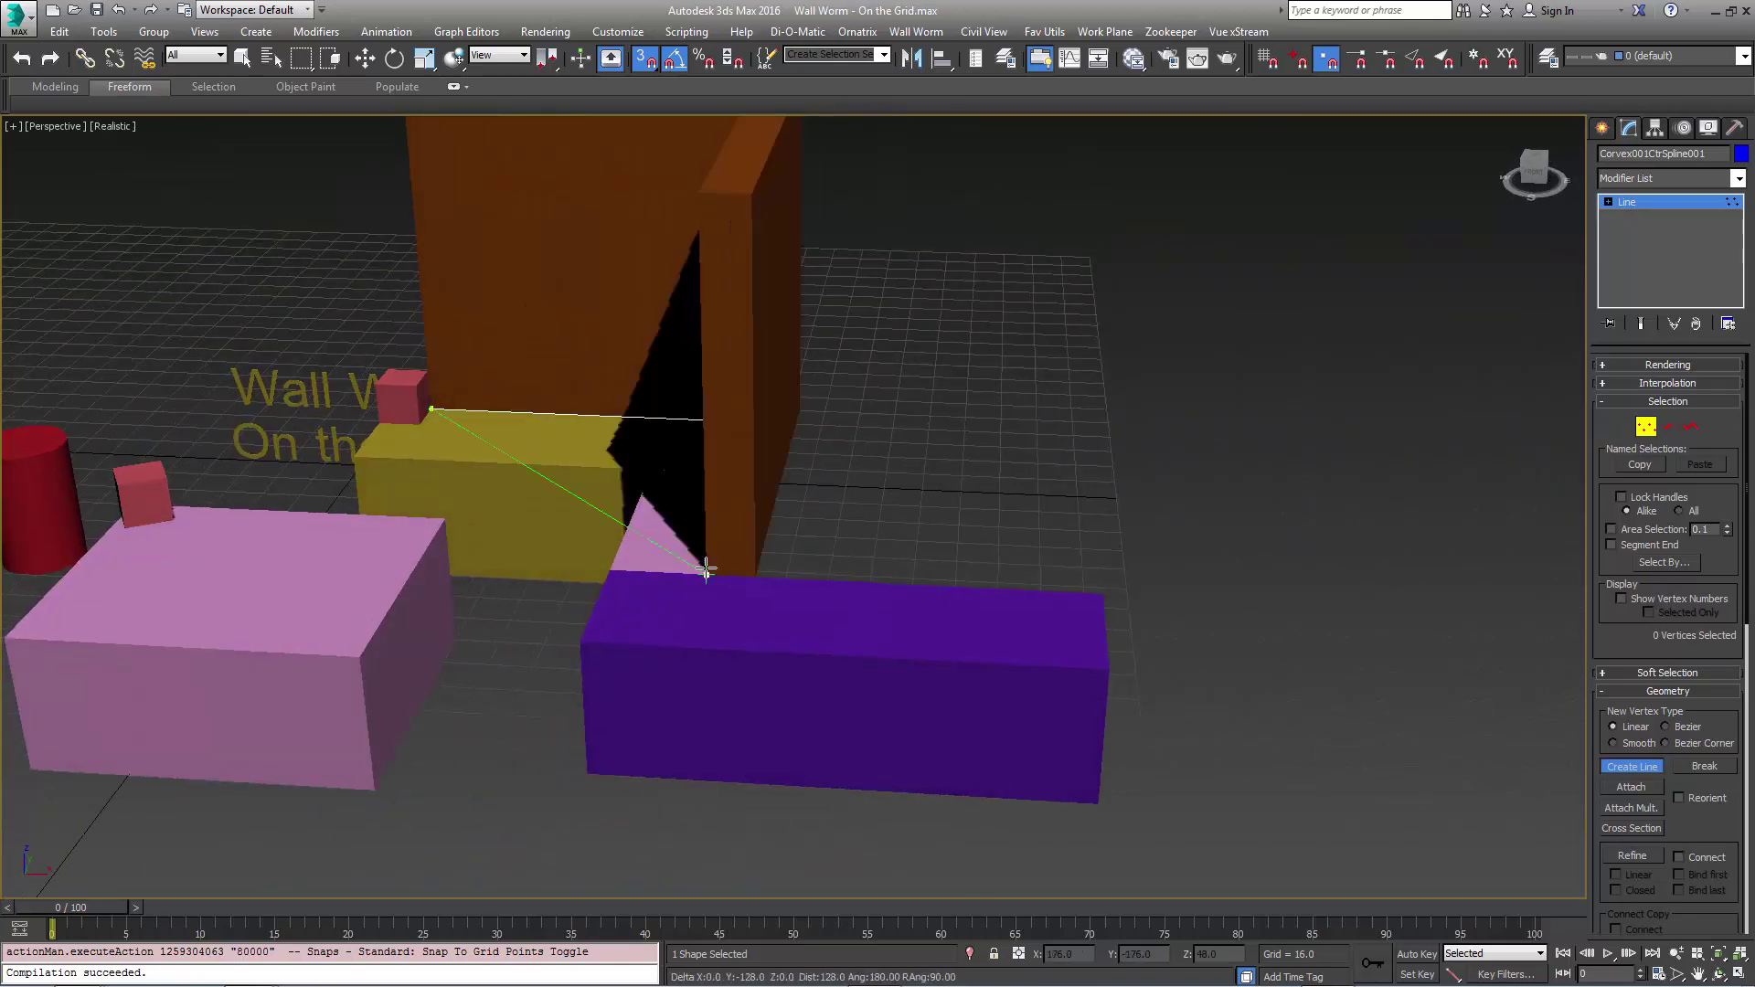
pyautogui.click(1111, 596)
pyautogui.keyDown('alt'); pyautogui.moveTo(1109, 667); pyautogui.dragTo(1227, 646, button='middle'); pyautogui.keyUp('alt')
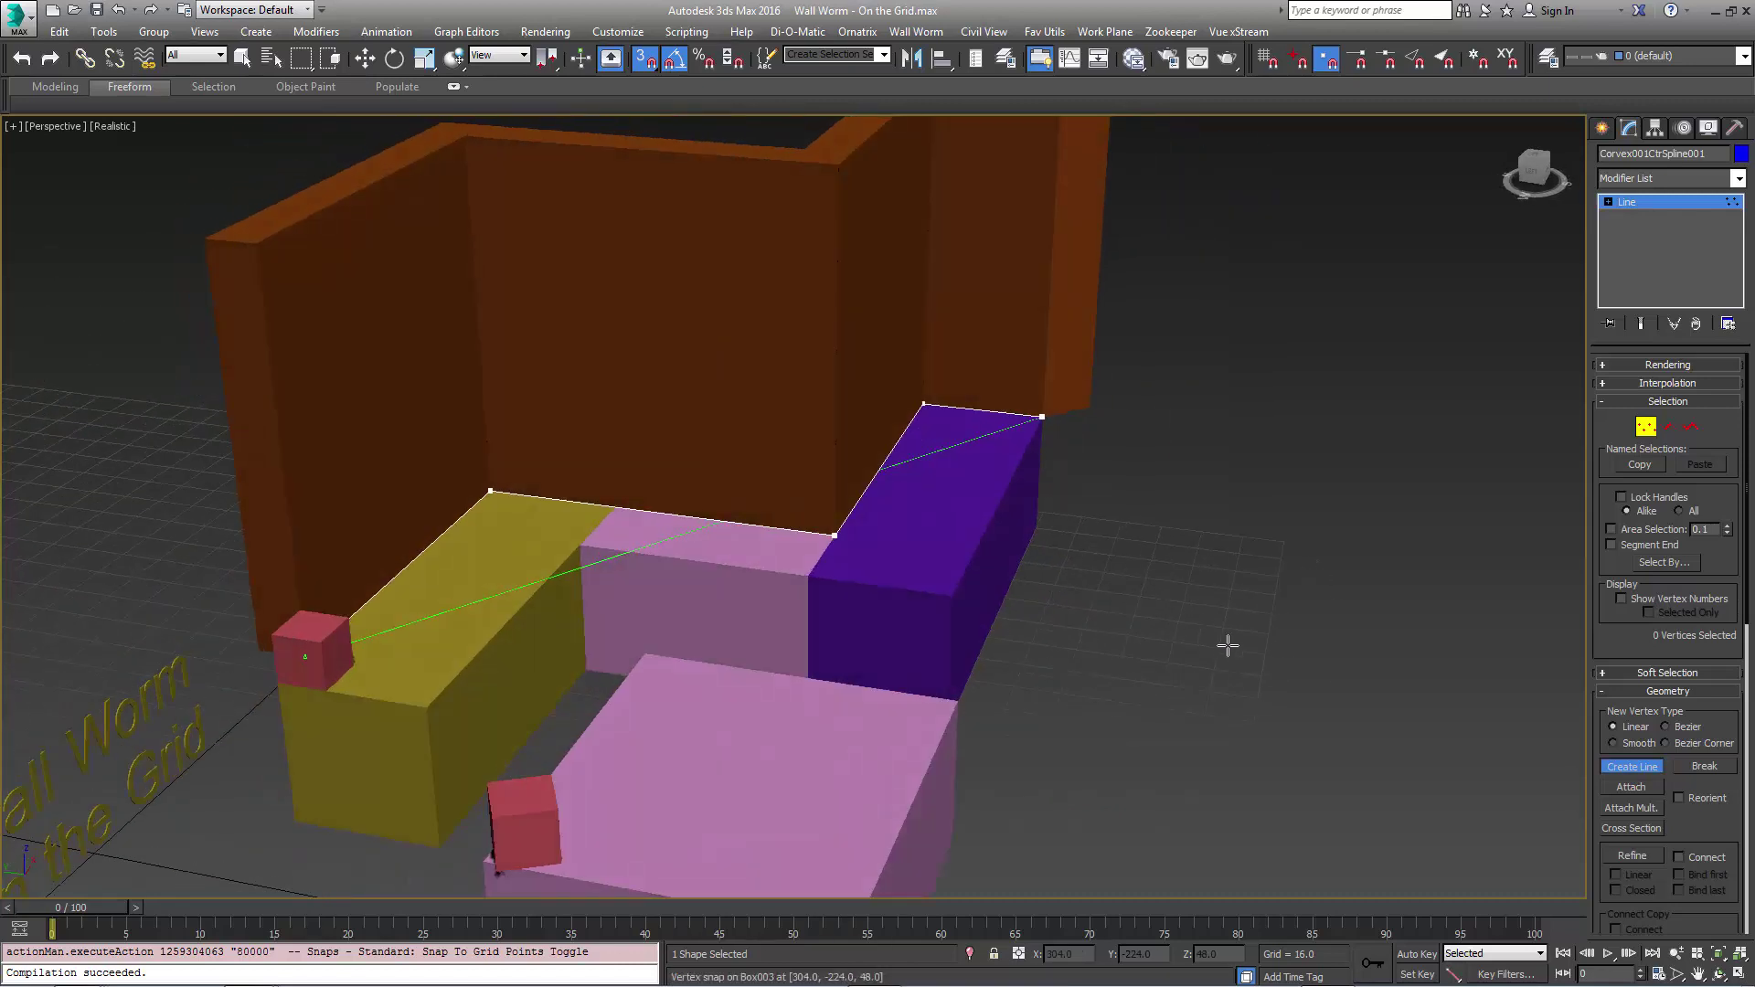
pyautogui.click(953, 596)
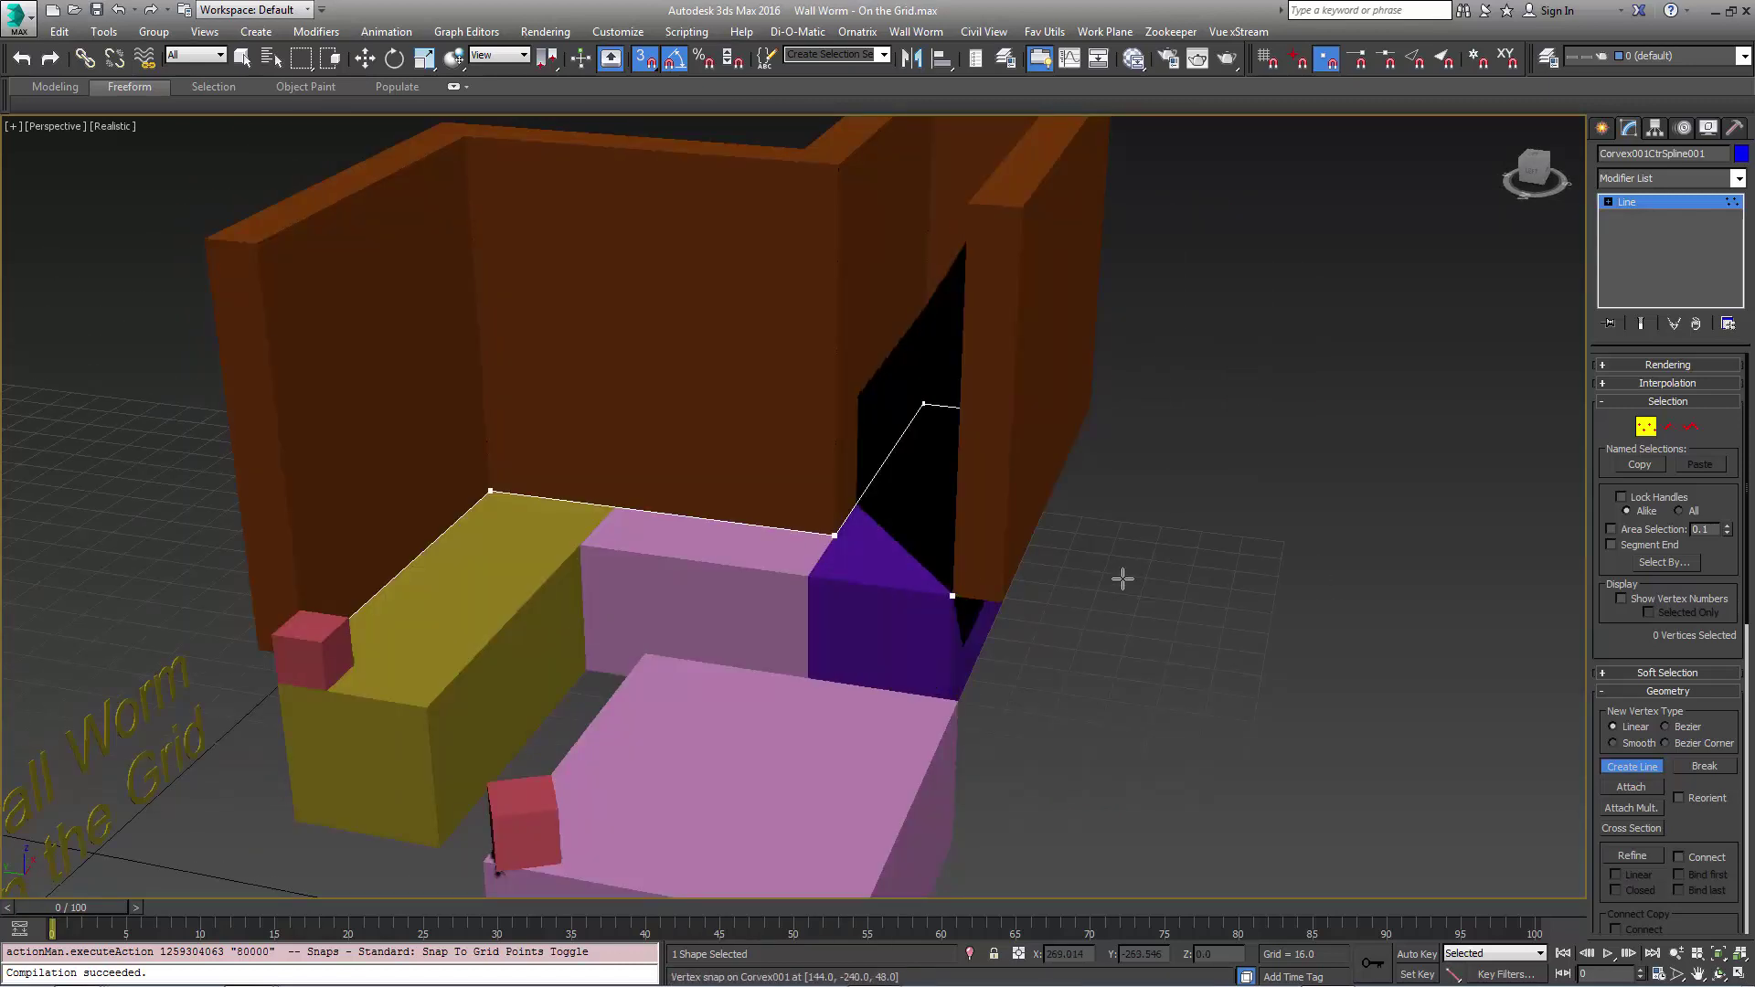
pyautogui.rightClick(1122, 579)
pyautogui.keyDown('alt'); pyautogui.moveTo(1089, 513); pyautogui.dragTo(1423, 478, button='middle'); pyautogui.keyUp('alt')
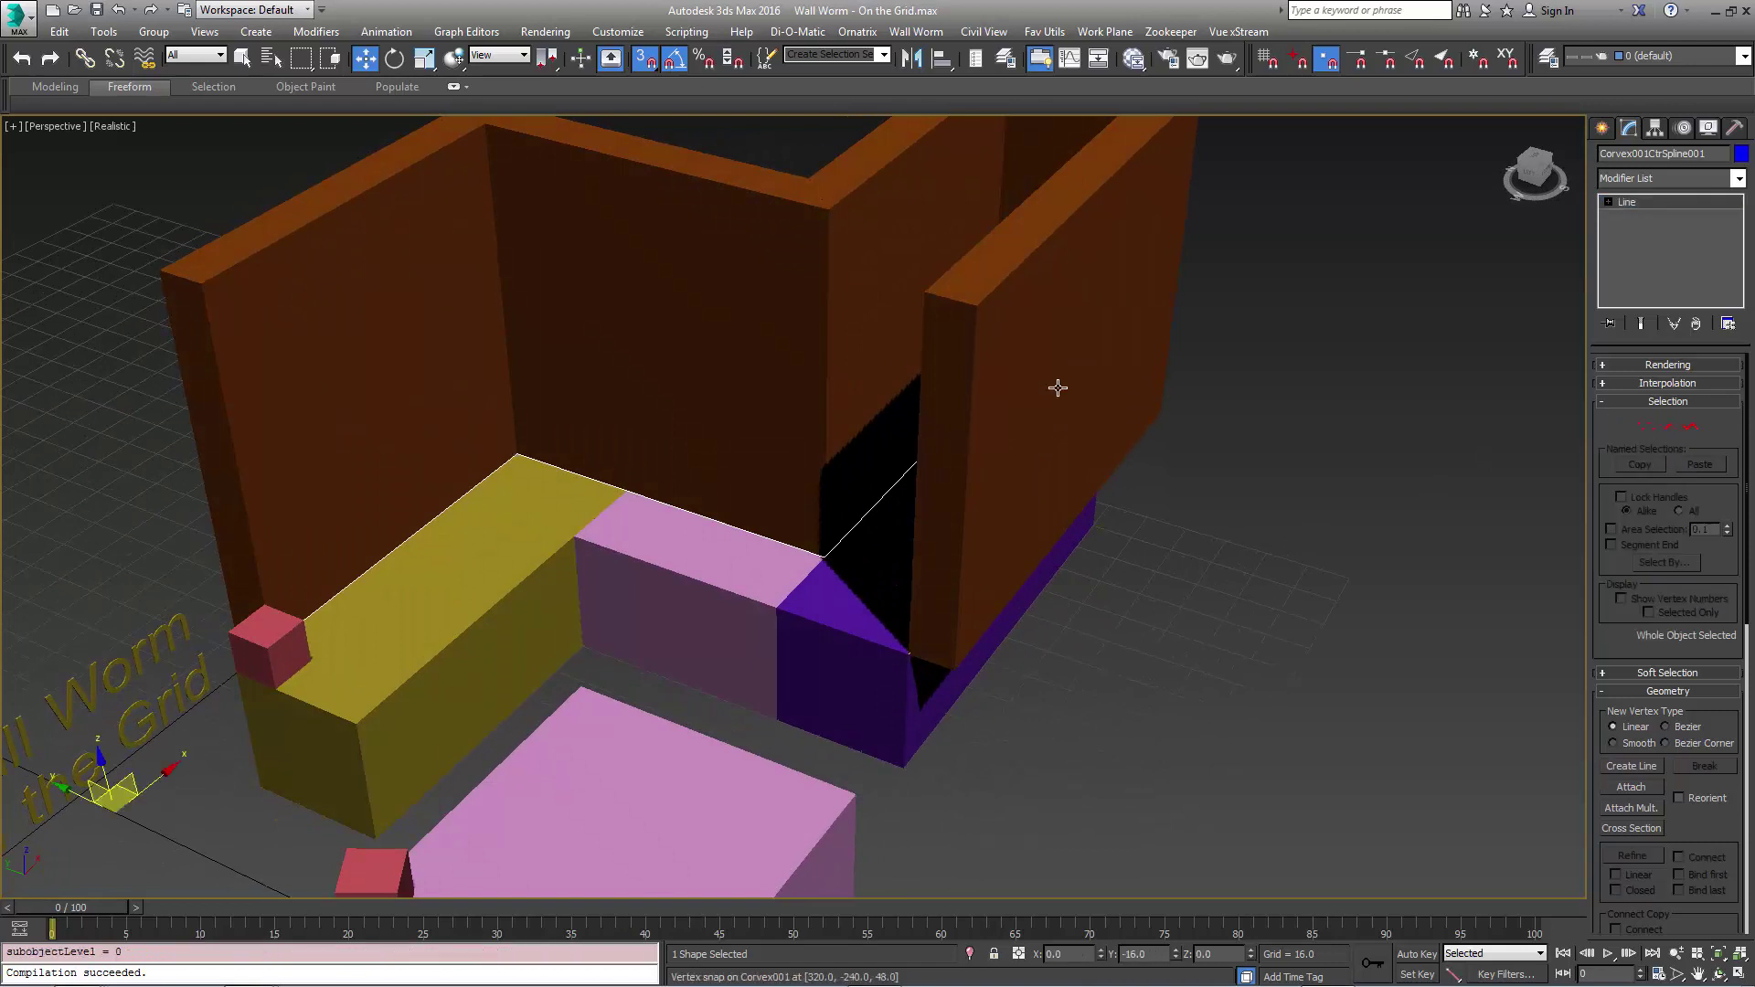
# - Reselect the CorVex wall and try a width of -16, settling on a wall width of -4
pyautogui.keyDown('alt'); pyautogui.moveTo(1058, 388); pyautogui.dragTo(717, 301, button='middle'); pyautogui.keyUp('alt')
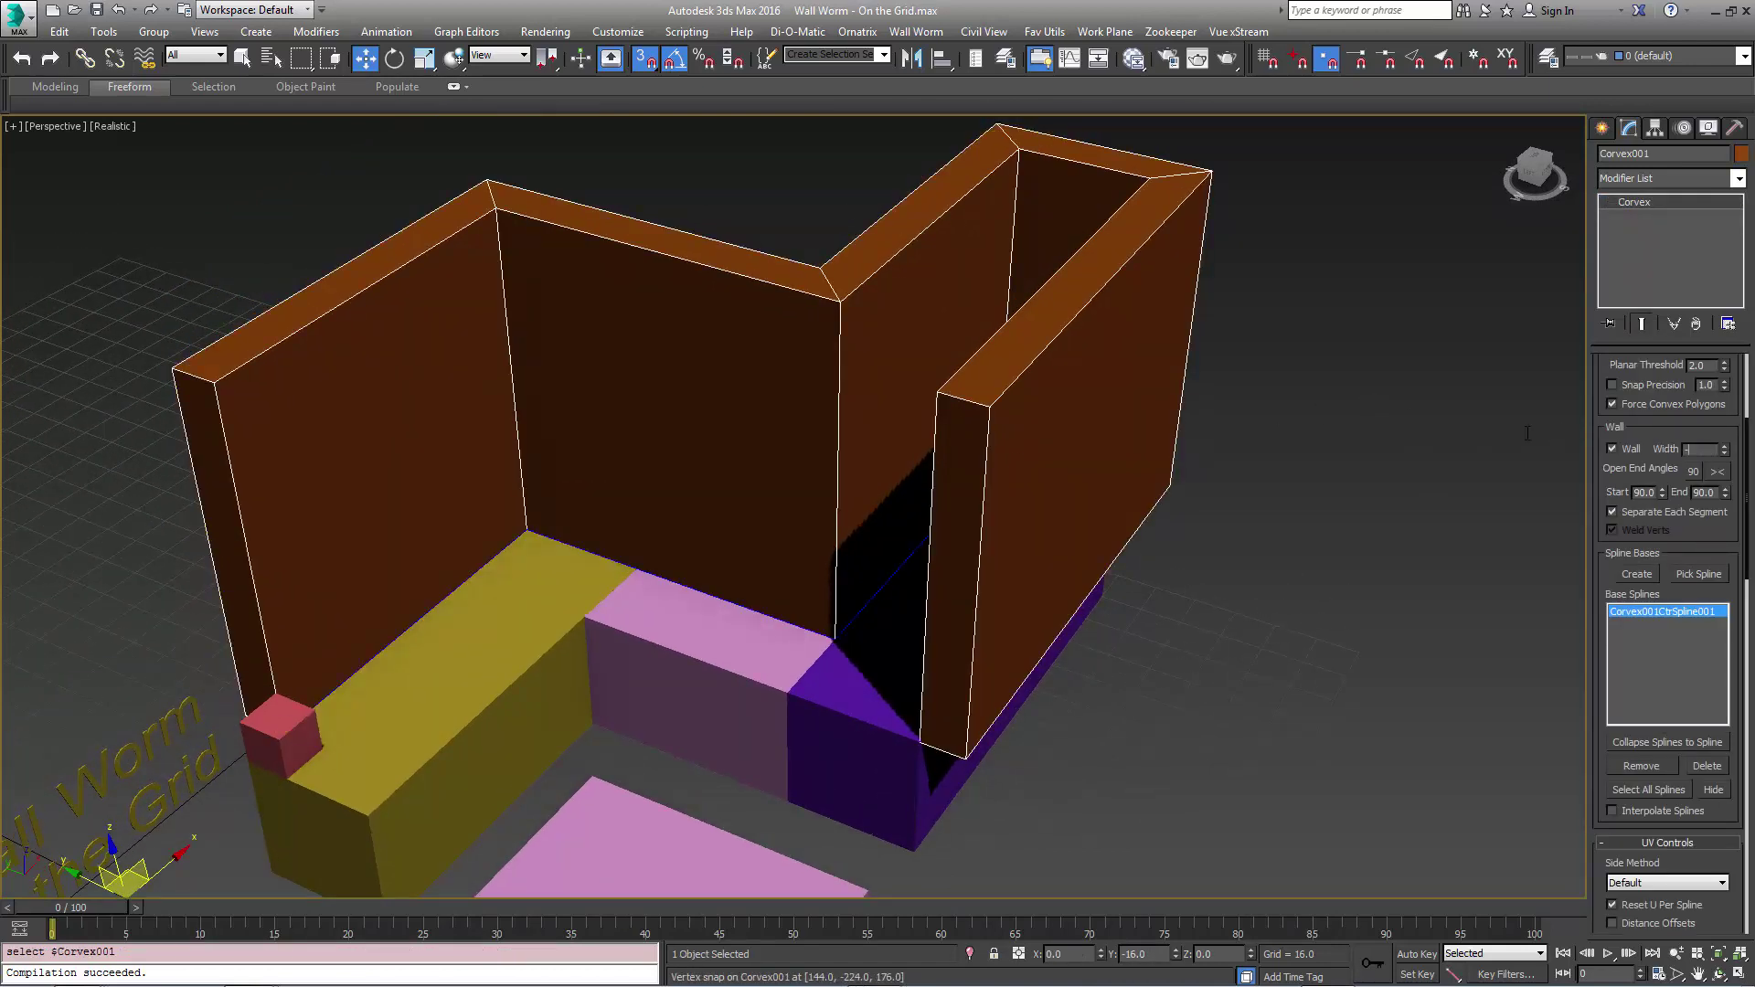
pyautogui.write('16')
pyautogui.press('Return')
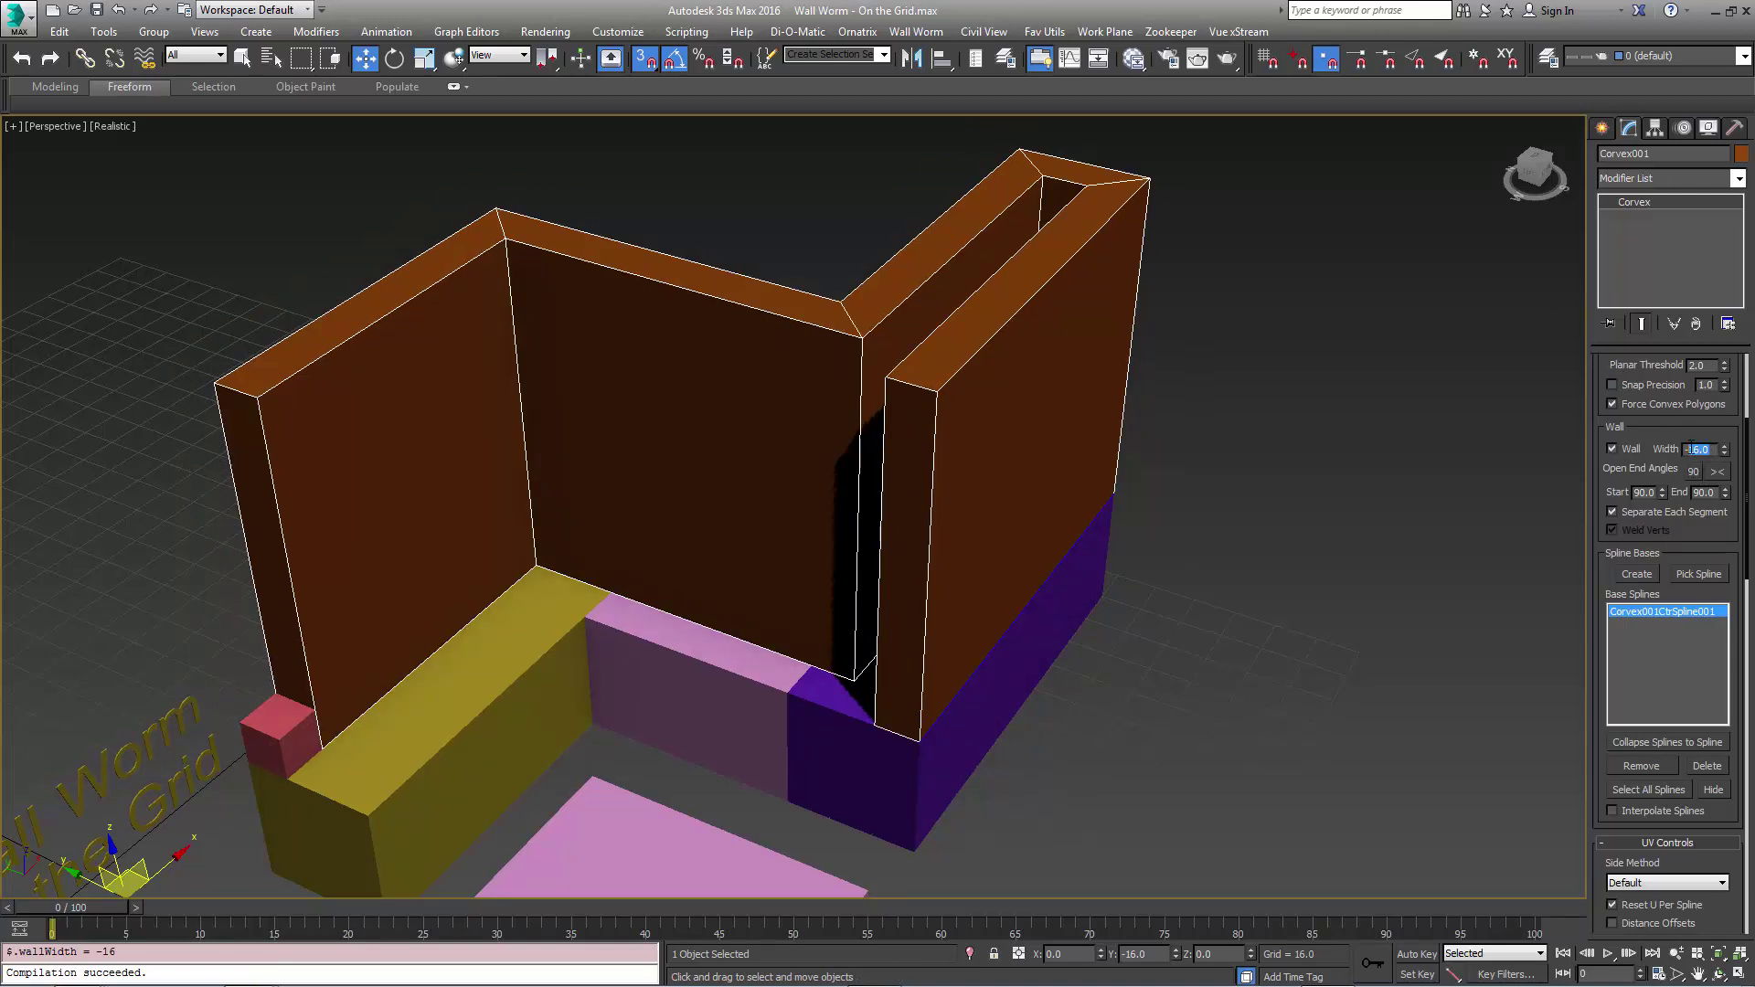
pyautogui.write('-4')
pyautogui.press('Return')
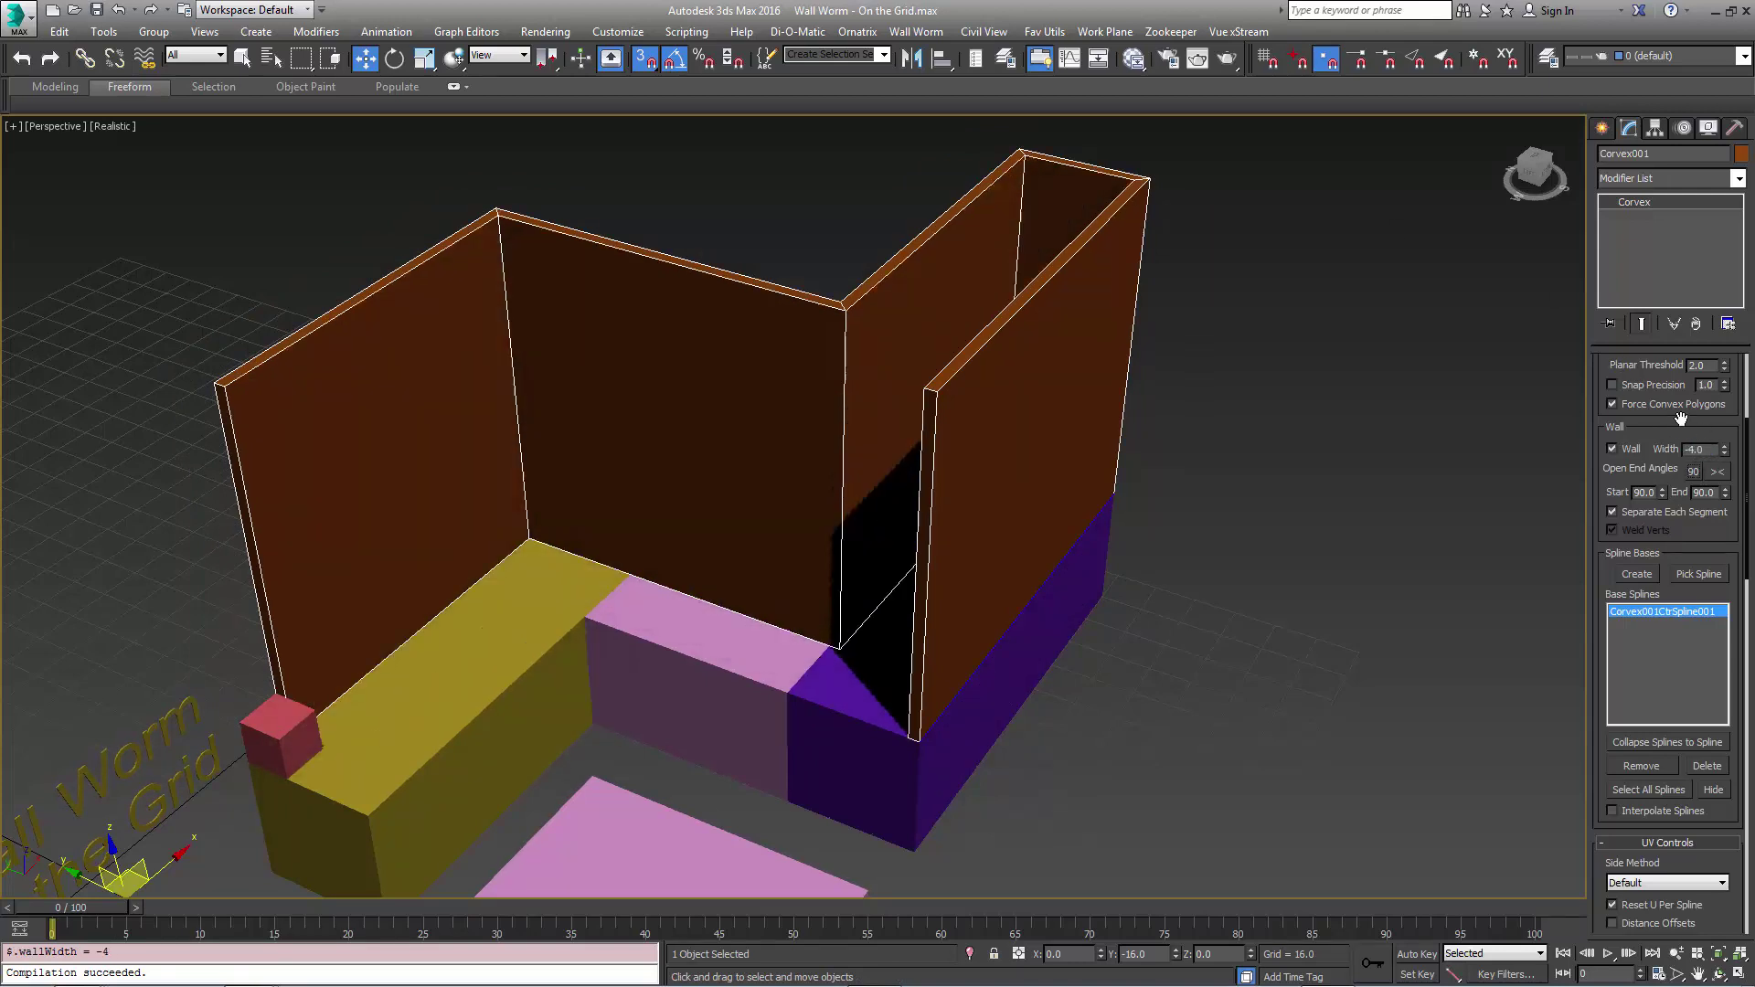
# - Set the CorVex wall's height to 32
pyautogui.scroll(5, 1629, 368)
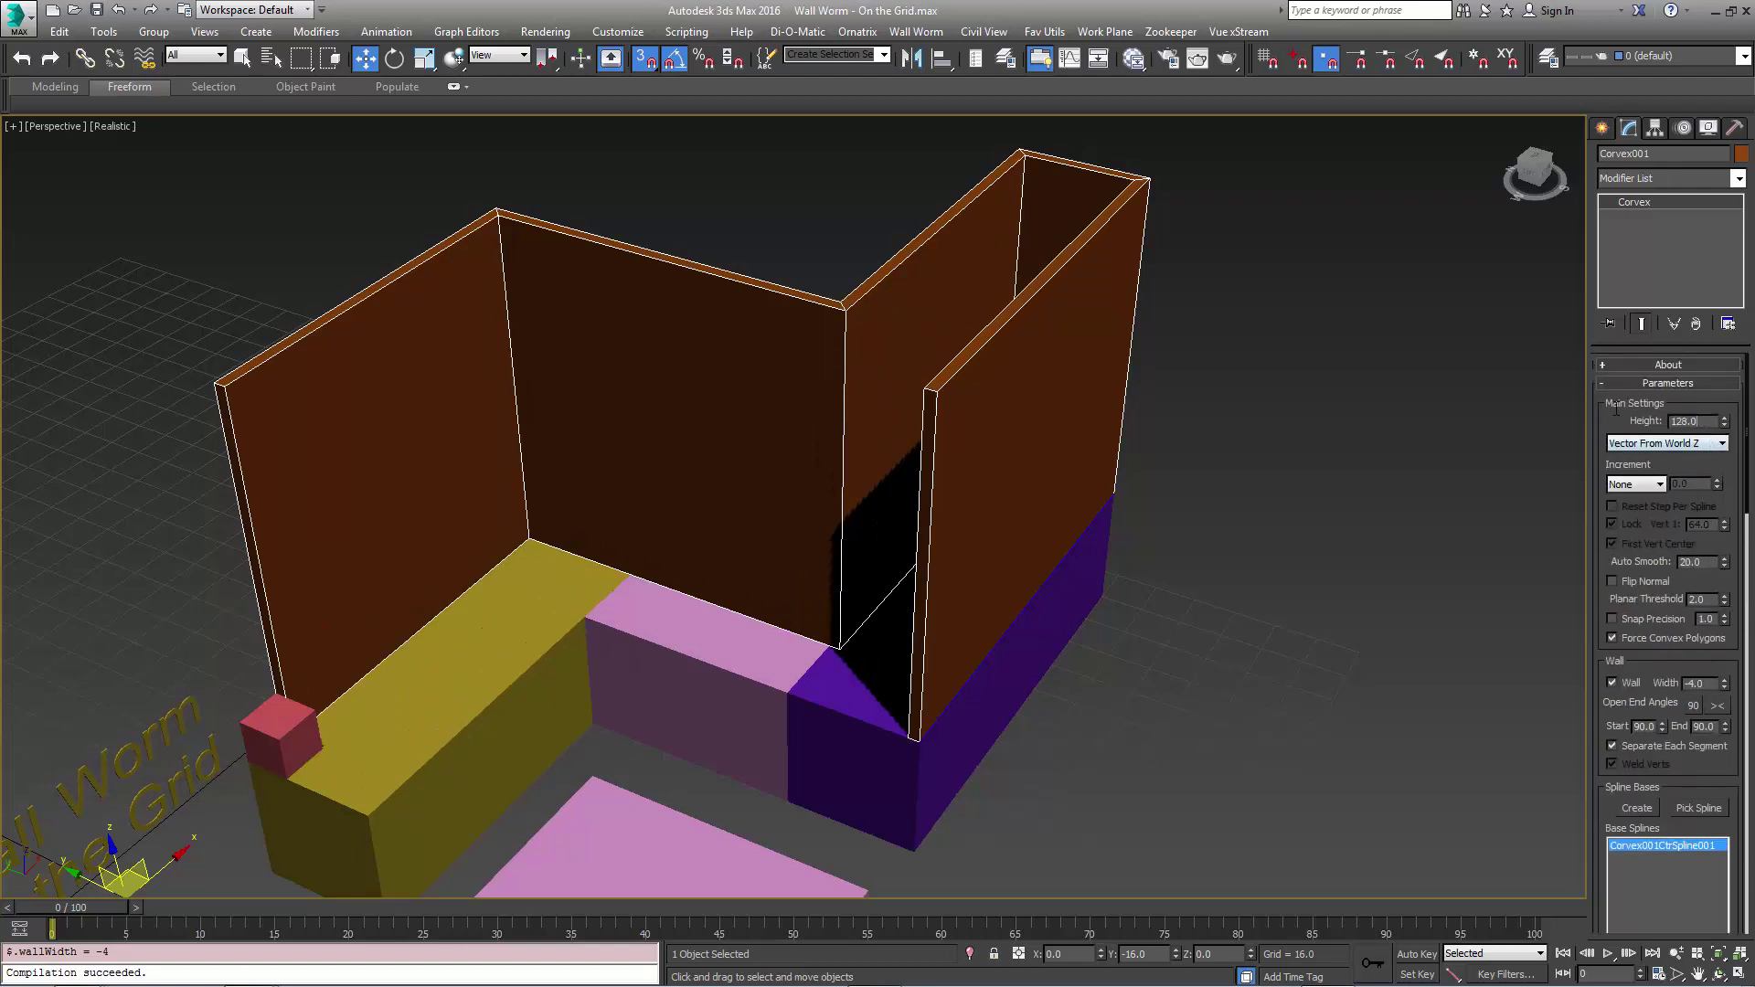
pyautogui.hotkey('ctrl', 'a')
pyautogui.write('32')
pyautogui.press('Return')
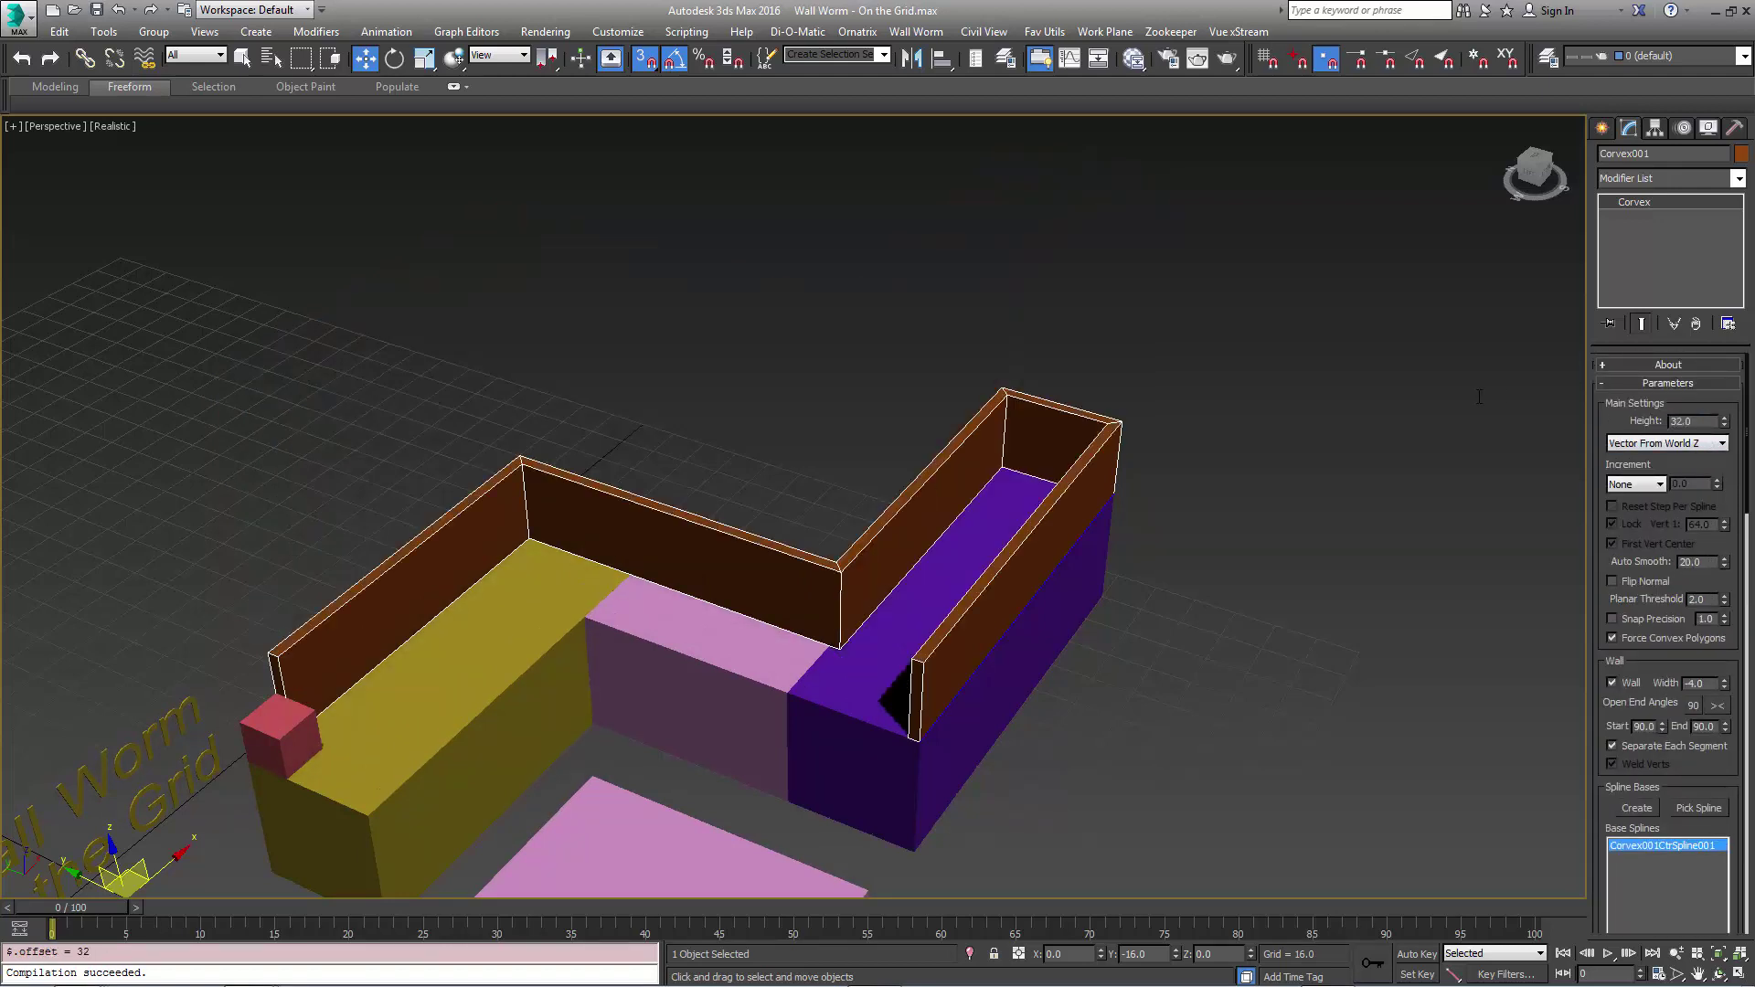
# - Examine the inner and outer corner vertices of the CorVex wall on top of the boxes, checking their coordinates with vertex snapping
pyautogui.keyDown('alt'); pyautogui.moveTo(1012, 290); pyautogui.dragTo(694, 459, button='middle'); pyautogui.keyUp('alt')
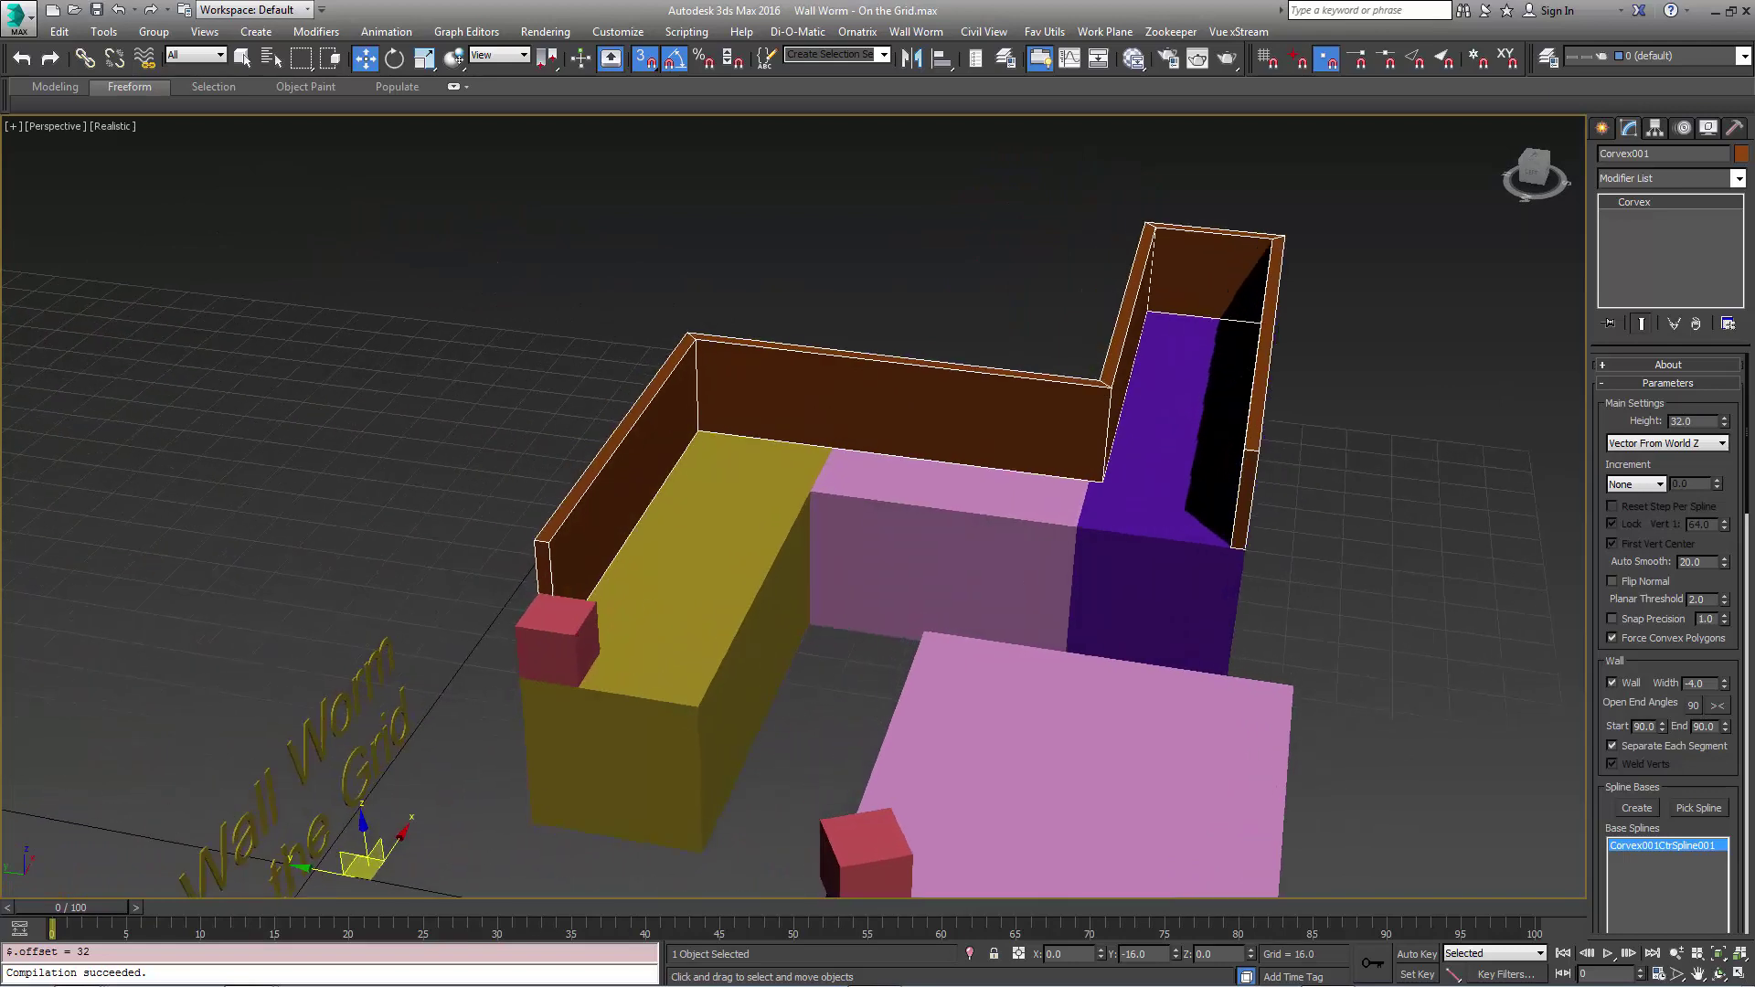
pyautogui.scroll(5, 694, 459)
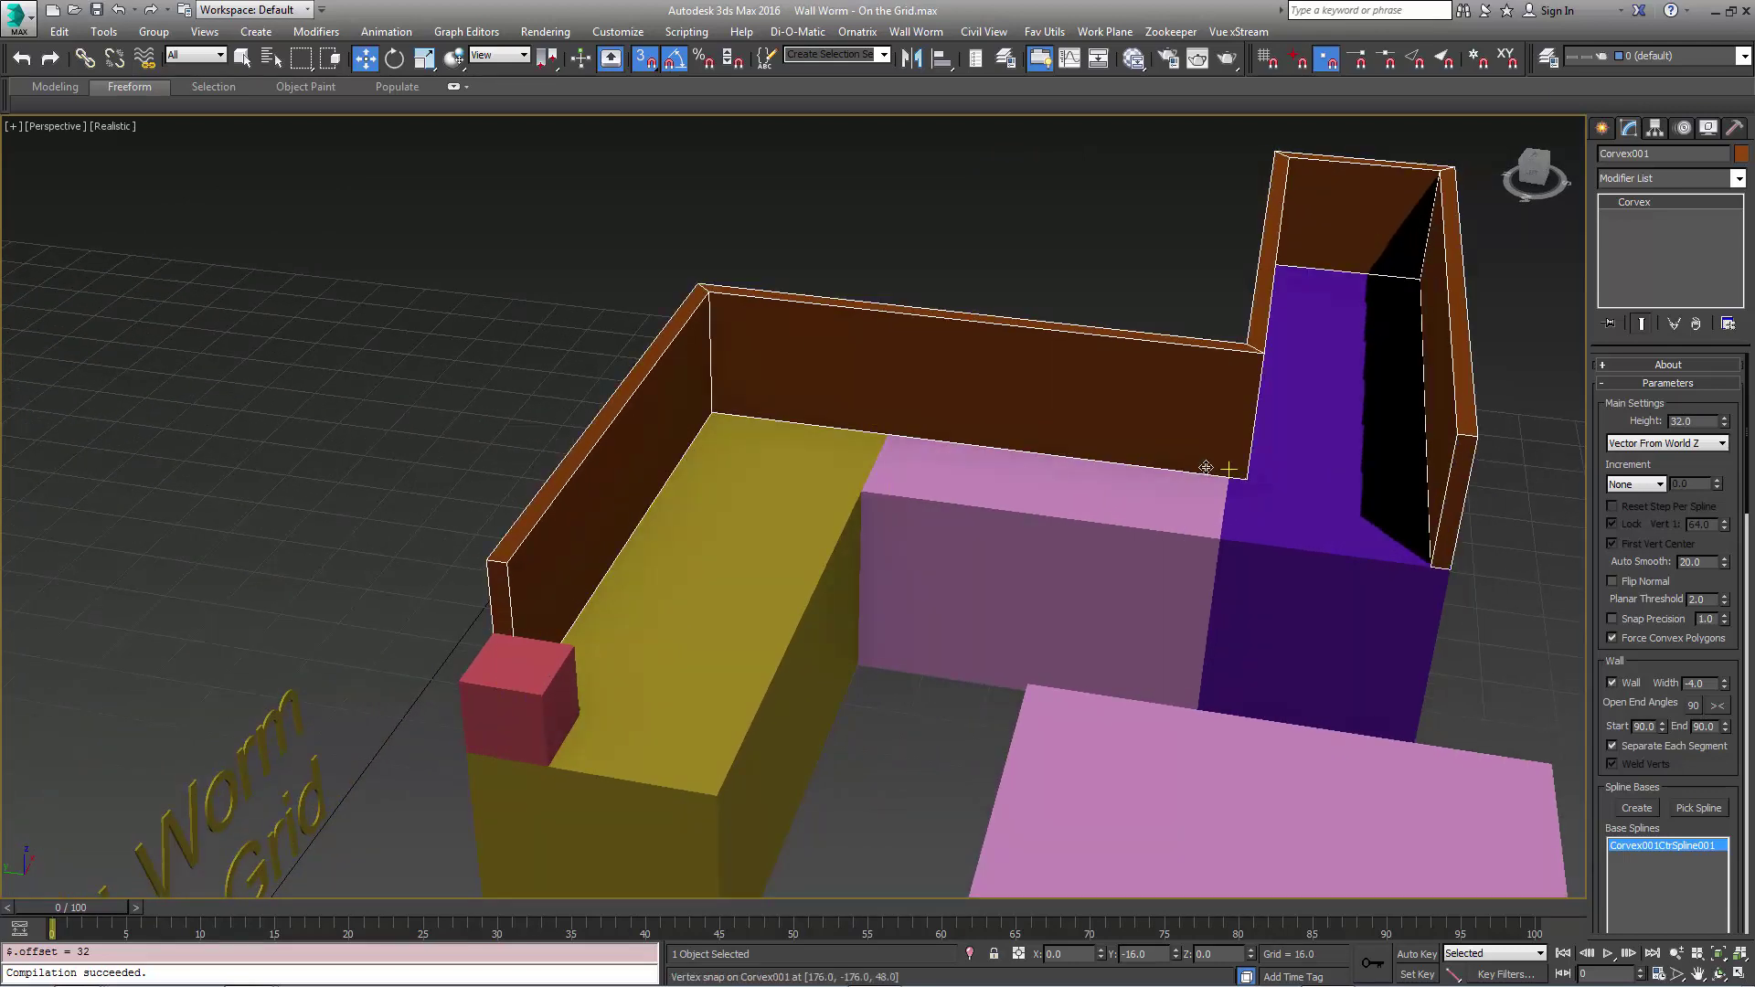
pyautogui.keyDown('alt'); pyautogui.moveTo(1246, 496); pyautogui.dragTo(797, 486, button='middle'); pyautogui.keyUp('alt')
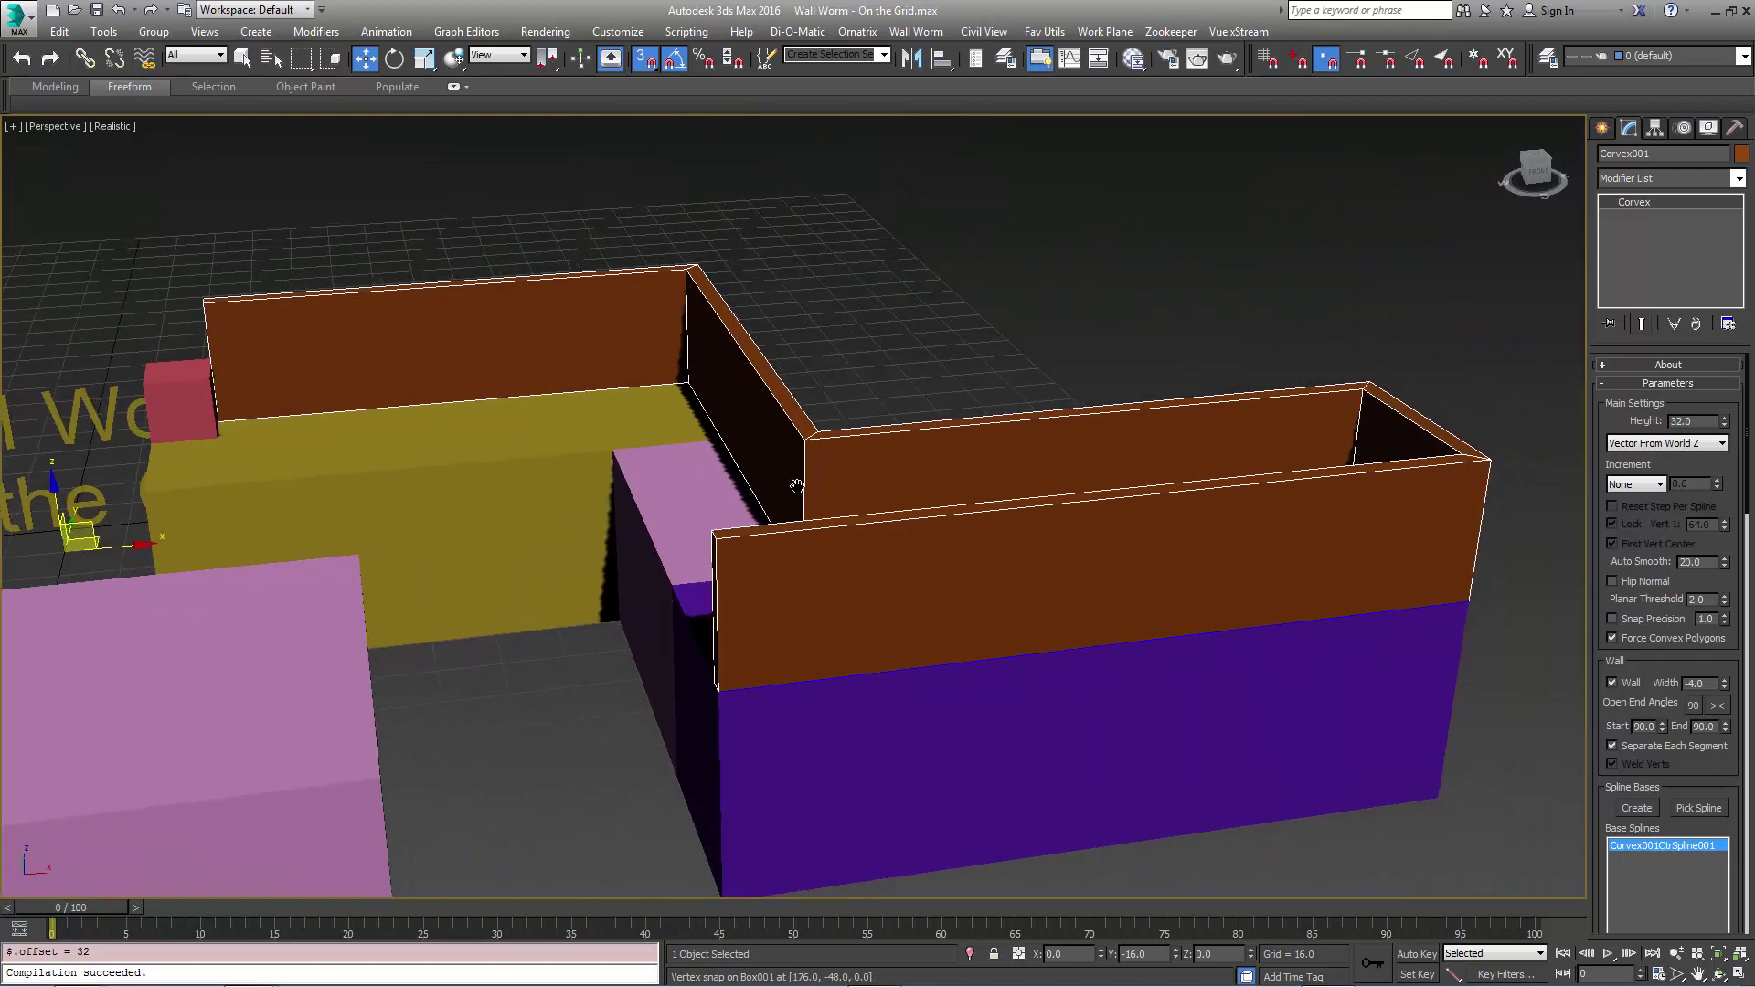
pyautogui.keyDown('alt'); pyautogui.moveTo(1301, 411); pyautogui.dragTo(1296, 520, button='middle'); pyautogui.keyUp('alt')
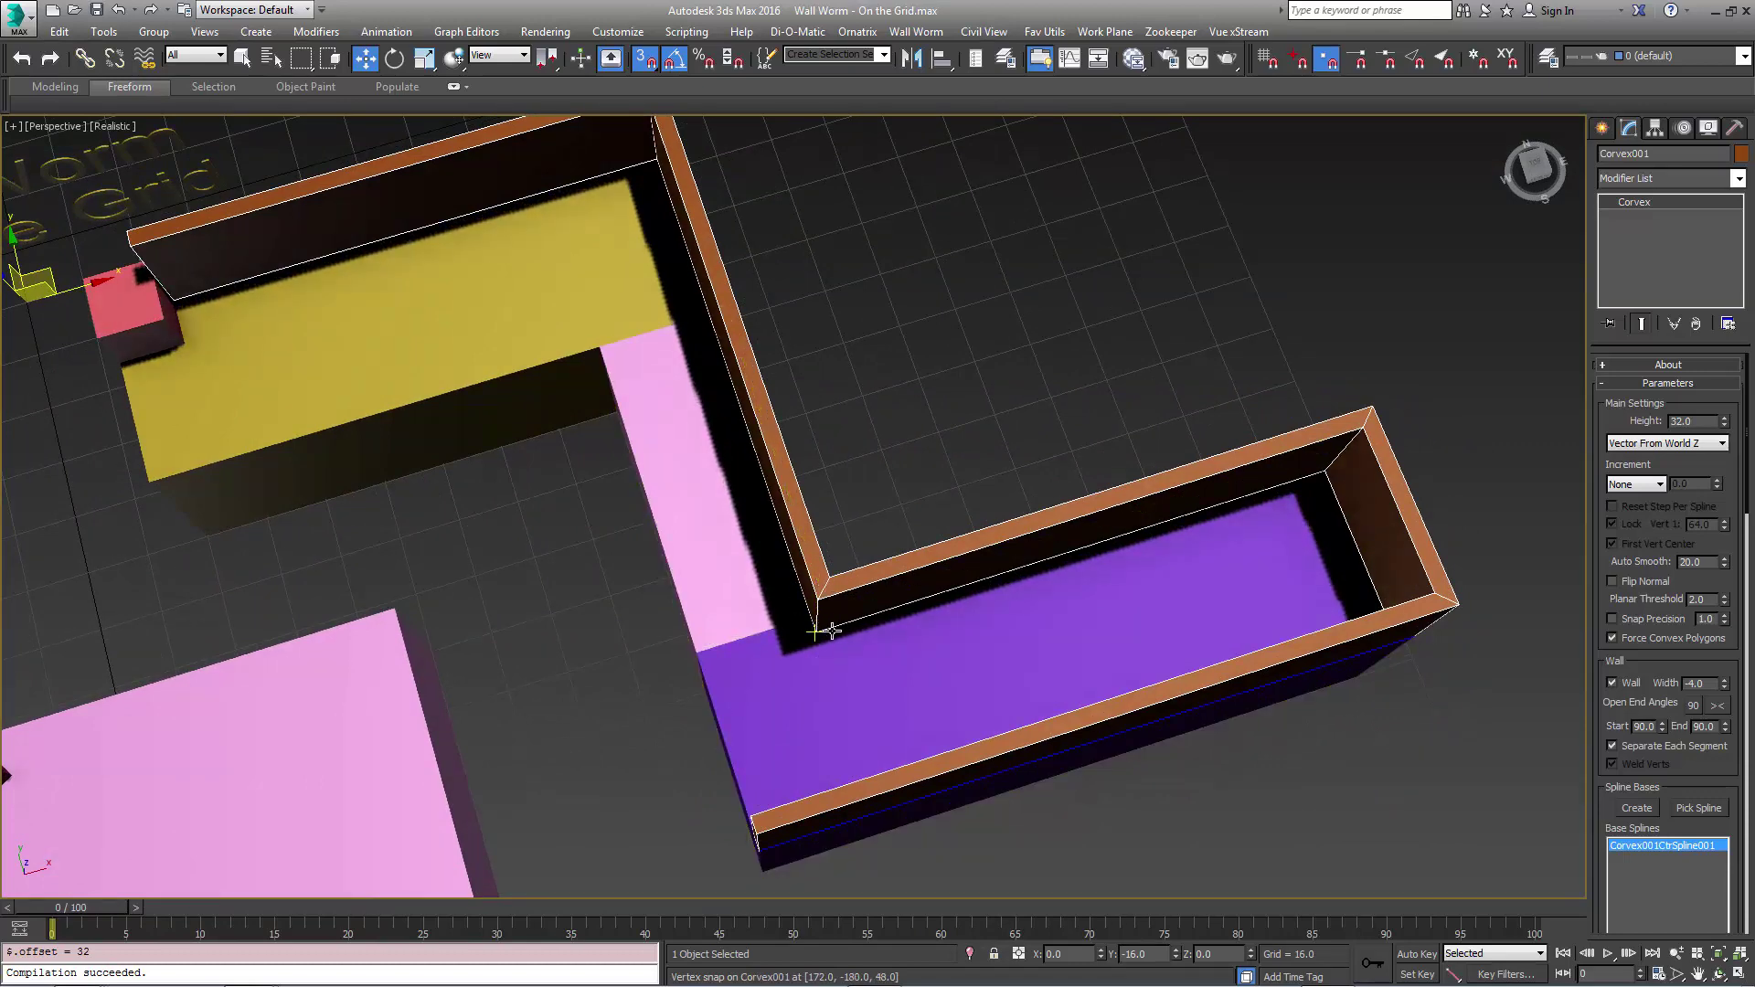
pyautogui.keyDown('alt'); pyautogui.moveTo(830, 631); pyautogui.dragTo(1315, 801, button='middle'); pyautogui.keyUp('alt')
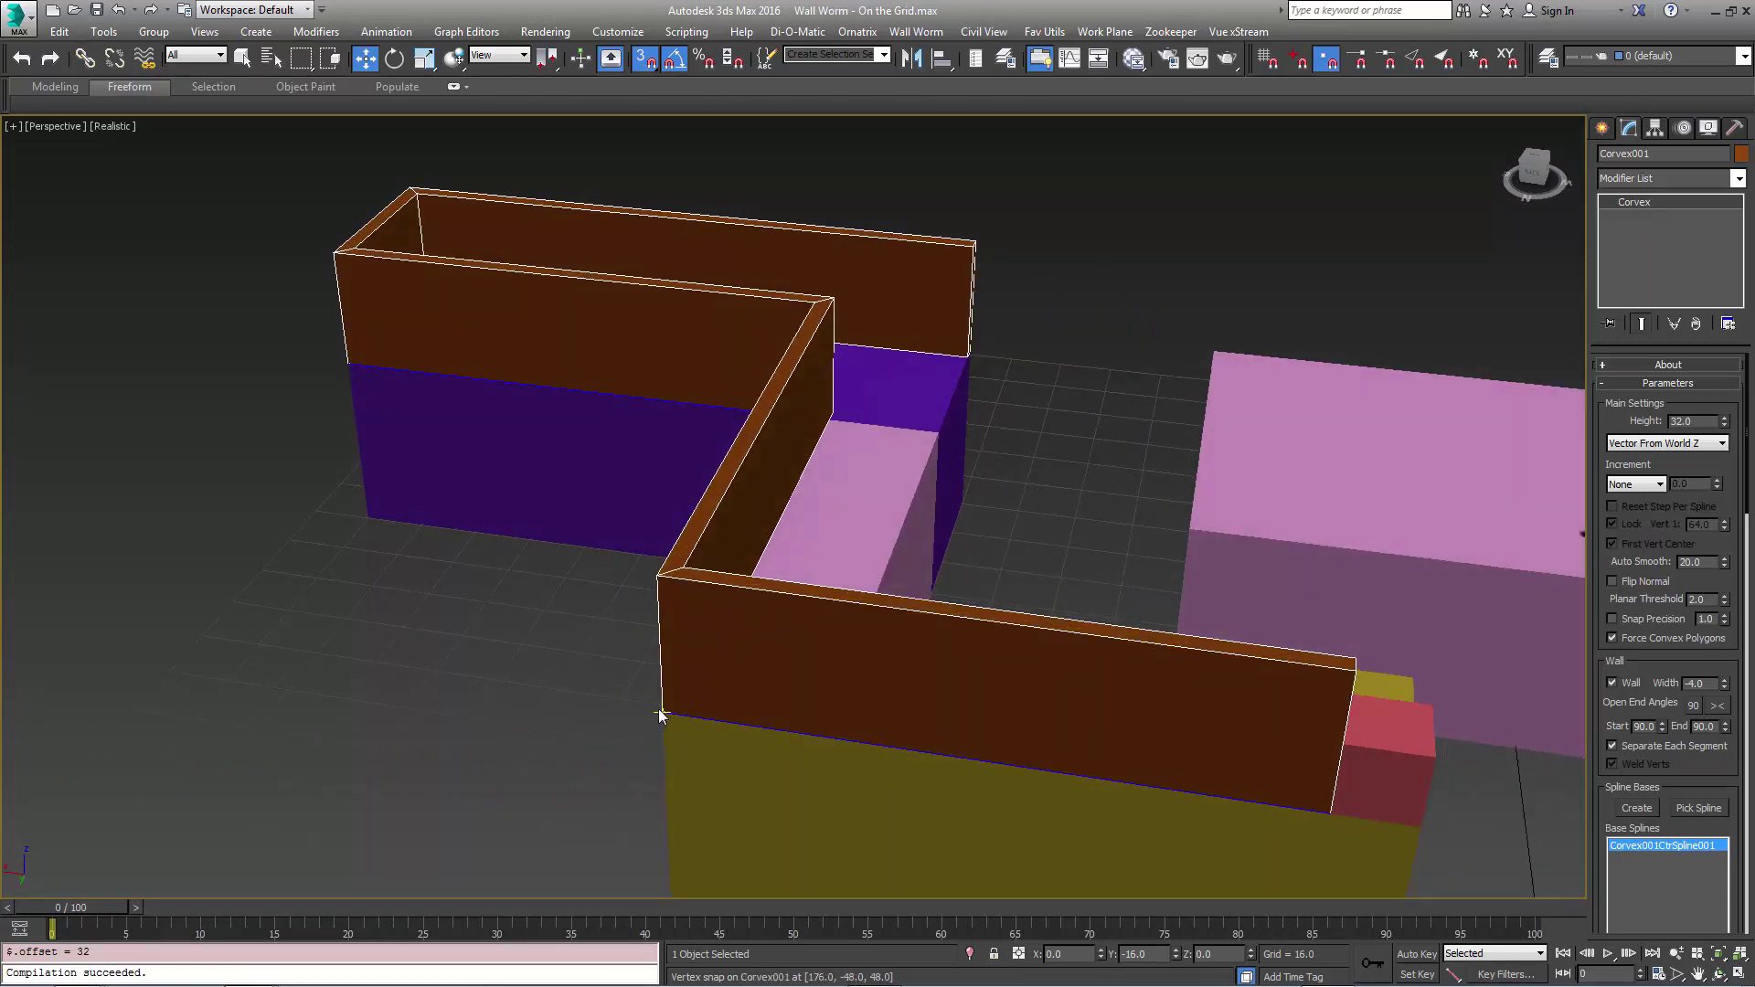
pyautogui.keyDown('alt'); pyautogui.moveTo(682, 616); pyautogui.dragTo(747, 612, button='middle'); pyautogui.keyUp('alt')
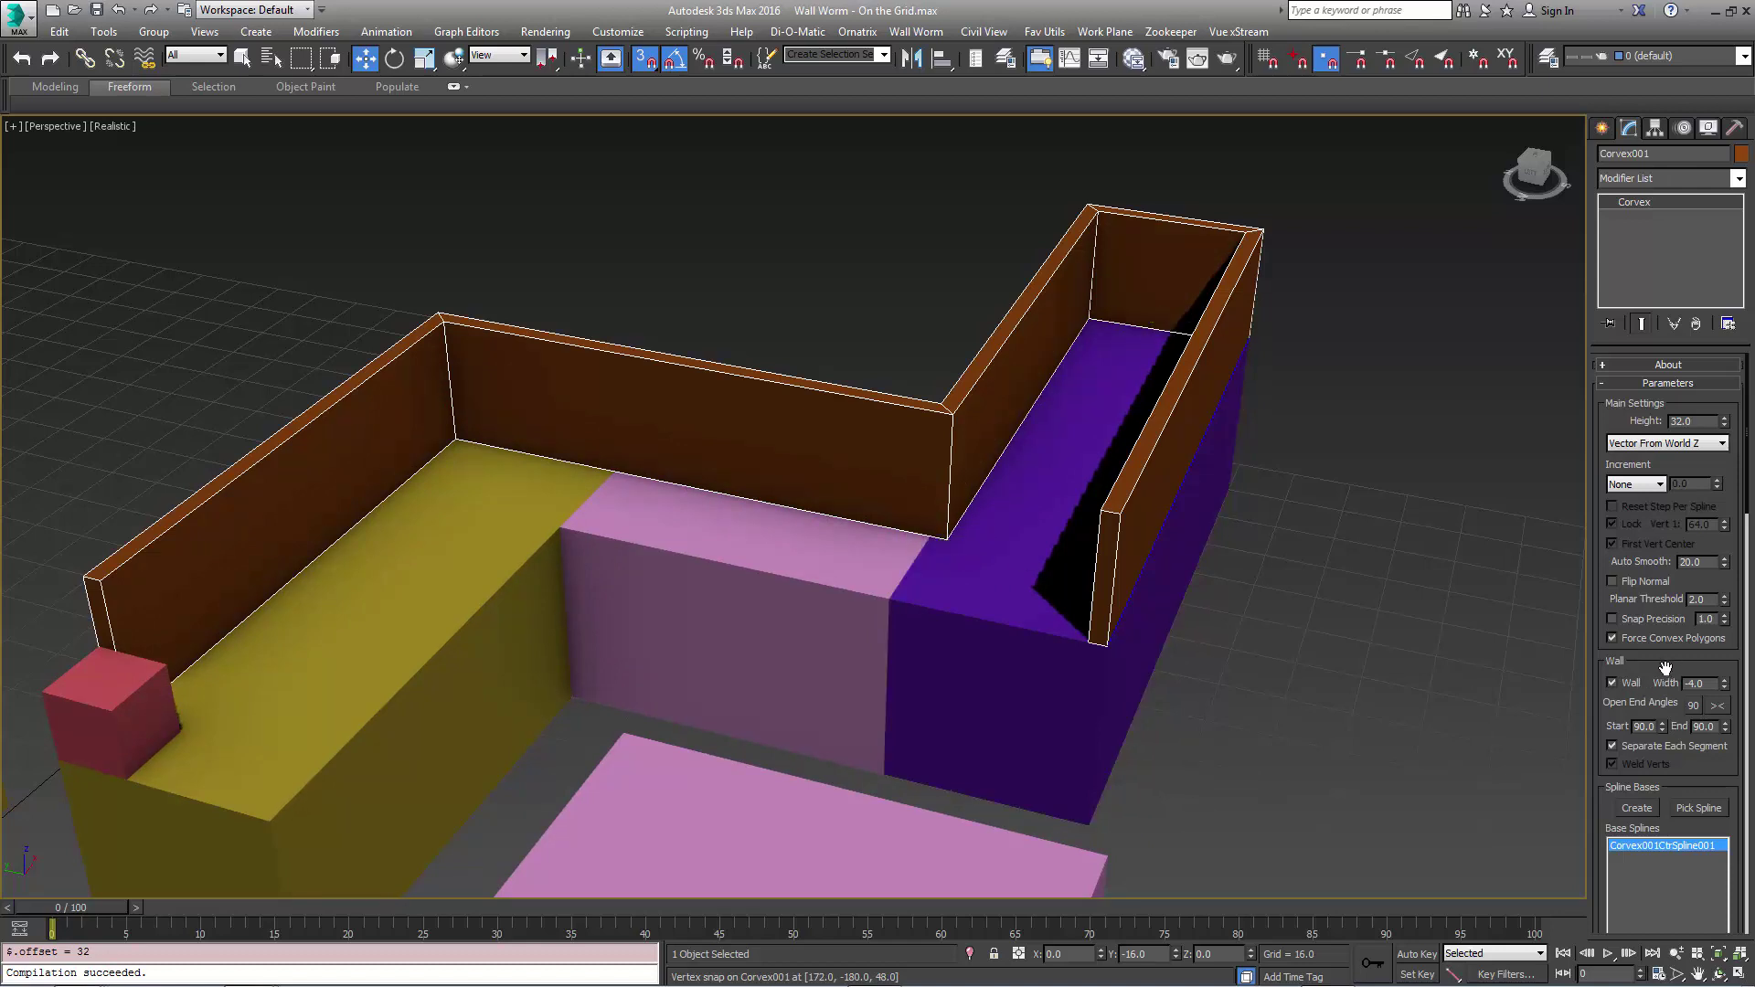
# - Enable Snap Precision at 1.0 for the CorVex wall
pyautogui.moveTo(1666, 668); pyautogui.dragTo(1674, 630)
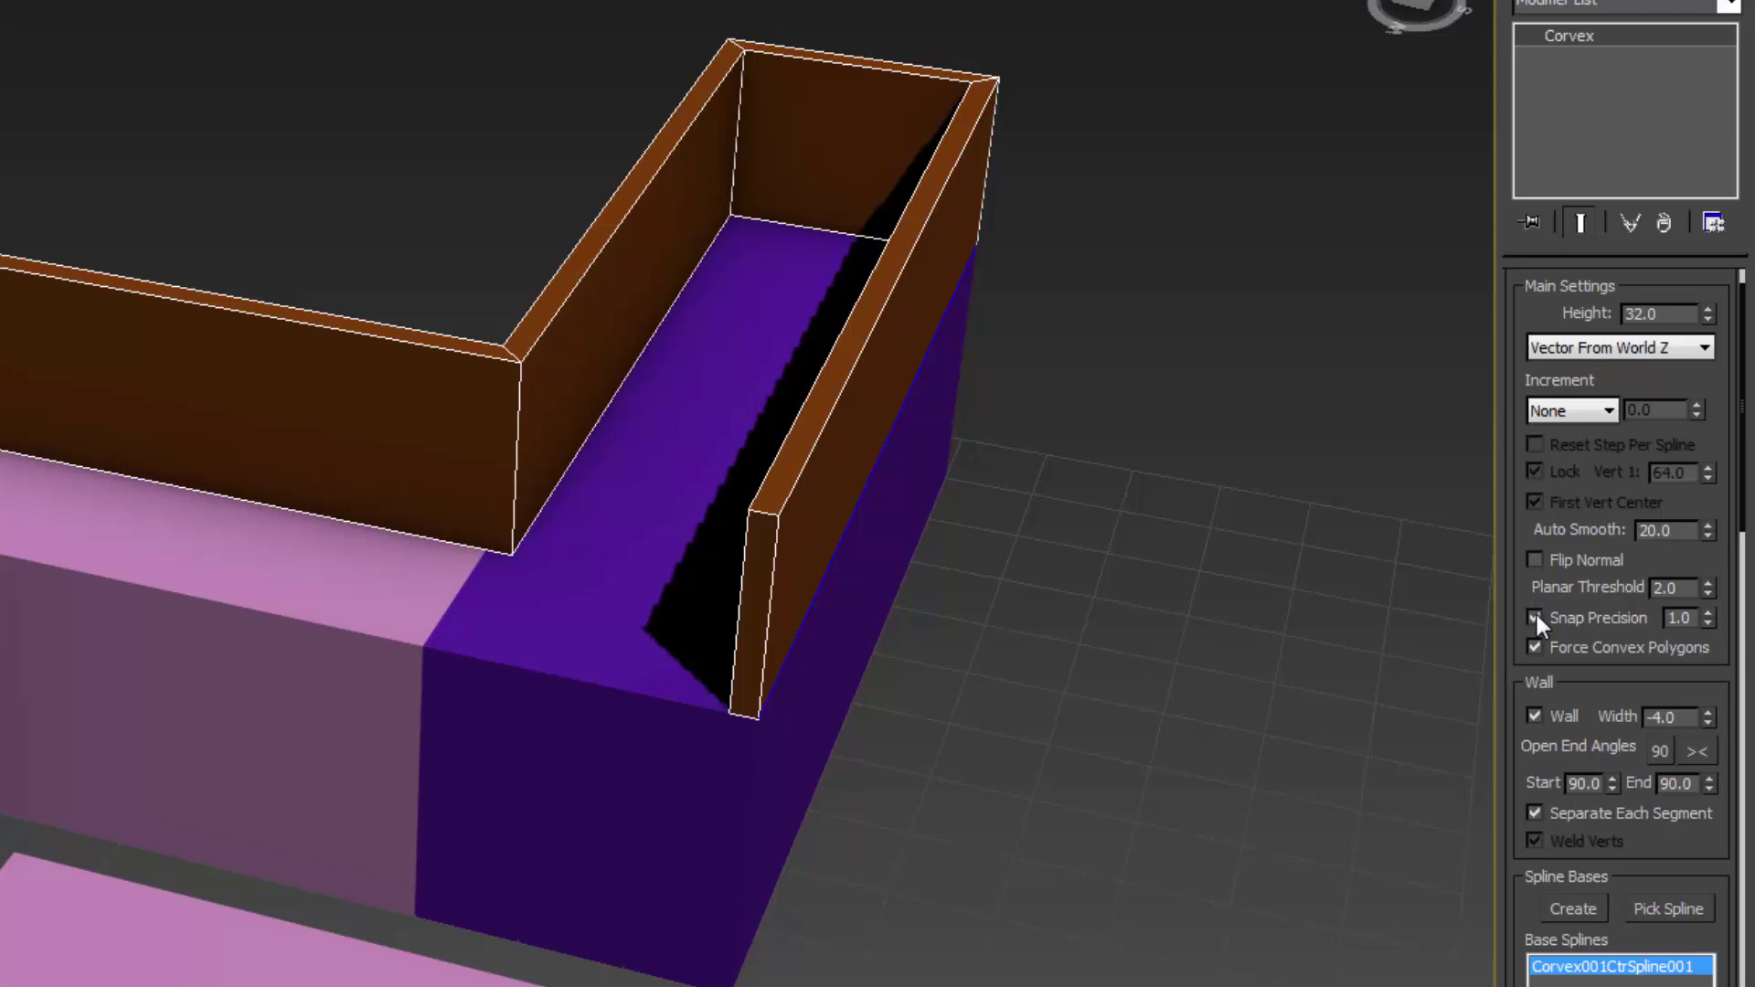
pyautogui.scroll(3, 549, 442)
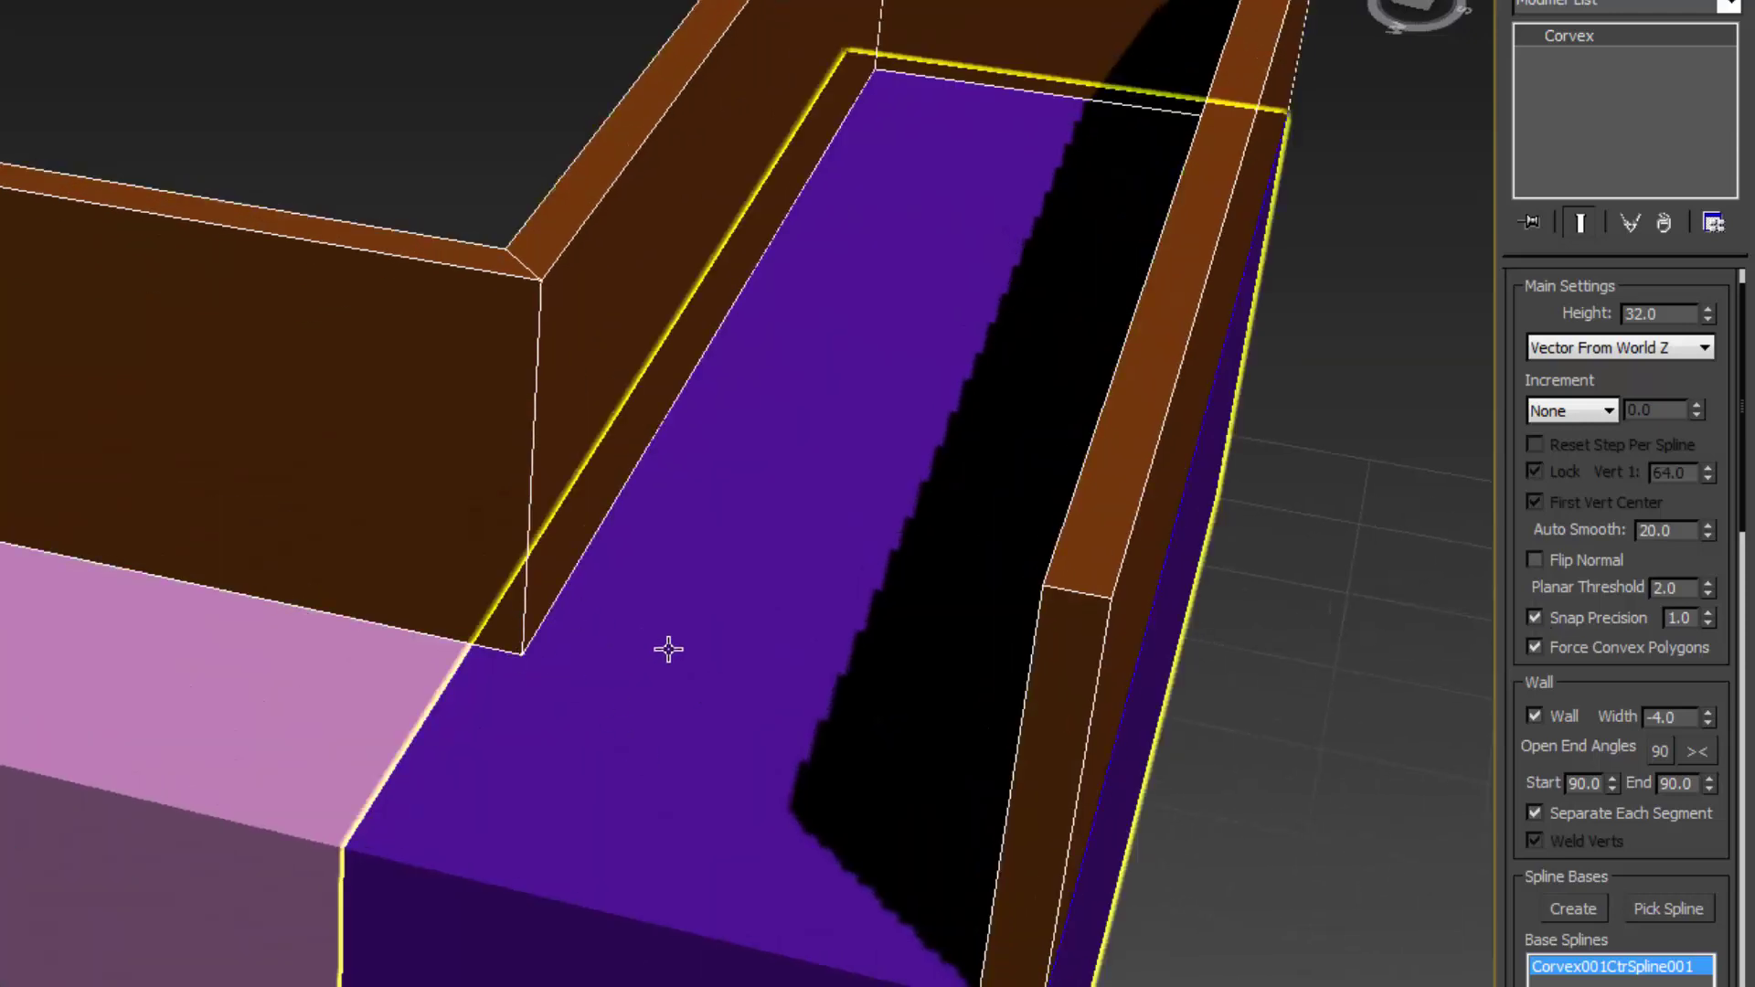
pyautogui.scroll(-5, 756, 763)
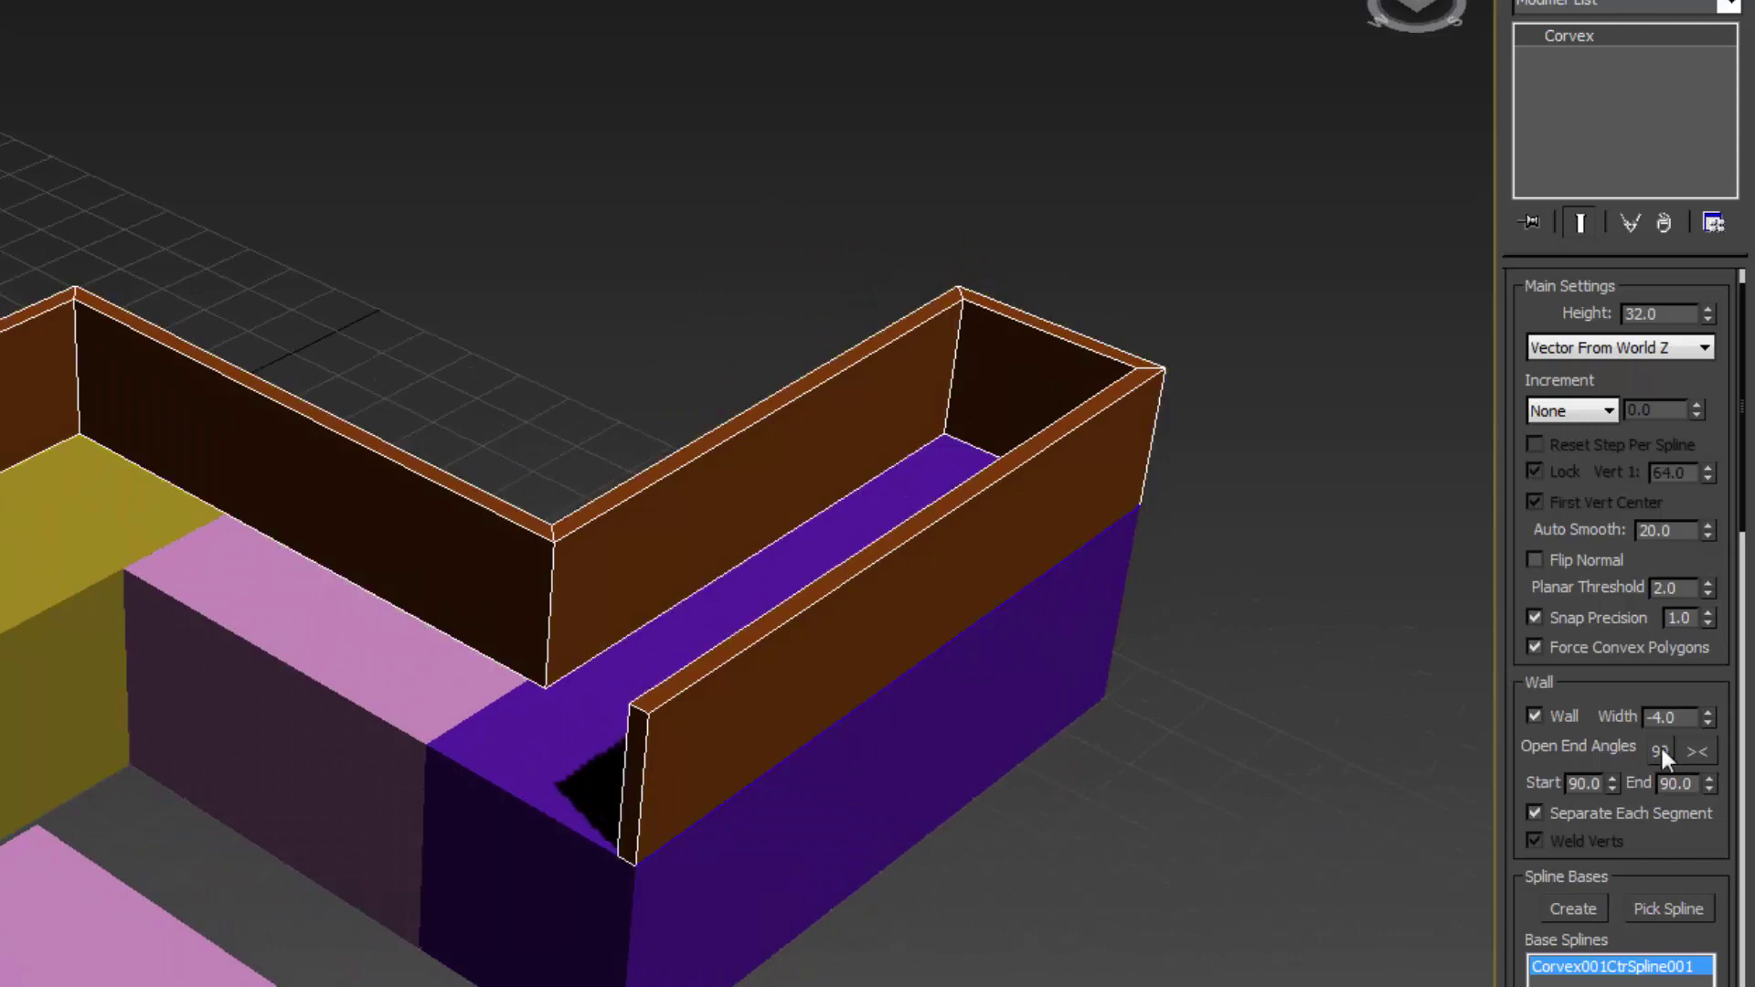
pyautogui.click(1536, 618)
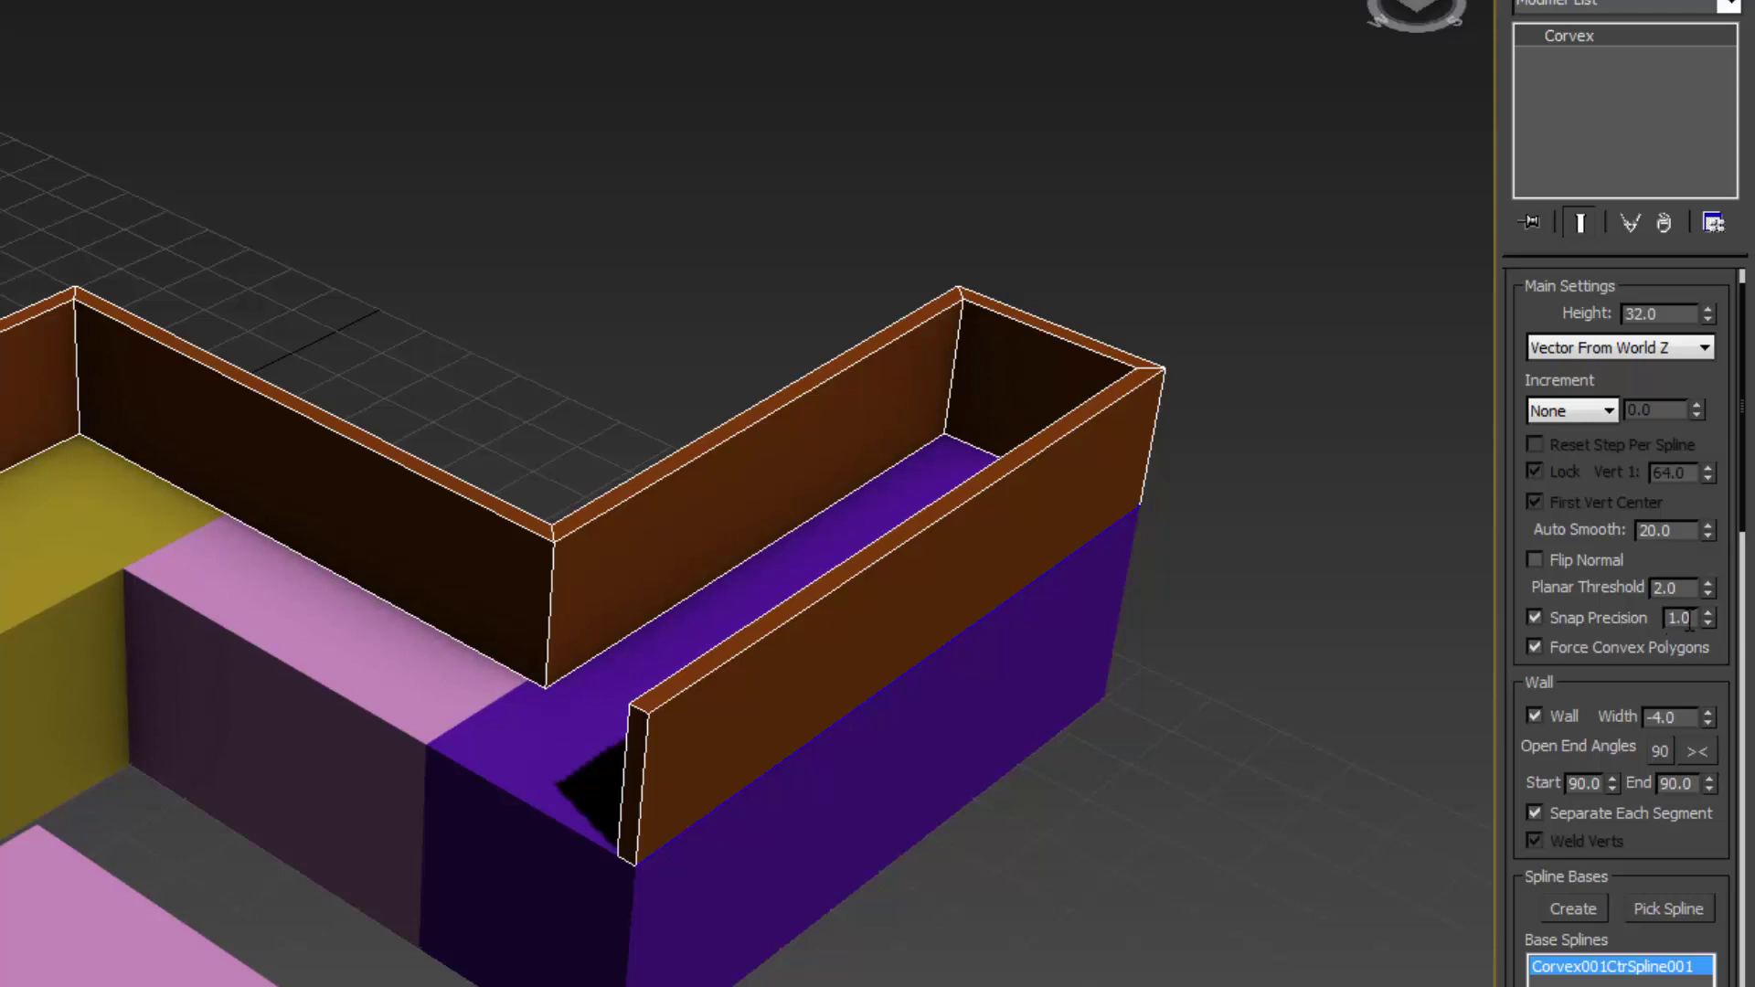
# - Set the CorVex snap precision to 16 and inspect the wall's corner vertices where the pink and purple boxes meet
pyautogui.moveTo(1691, 621); pyautogui.dragTo(1618, 621)
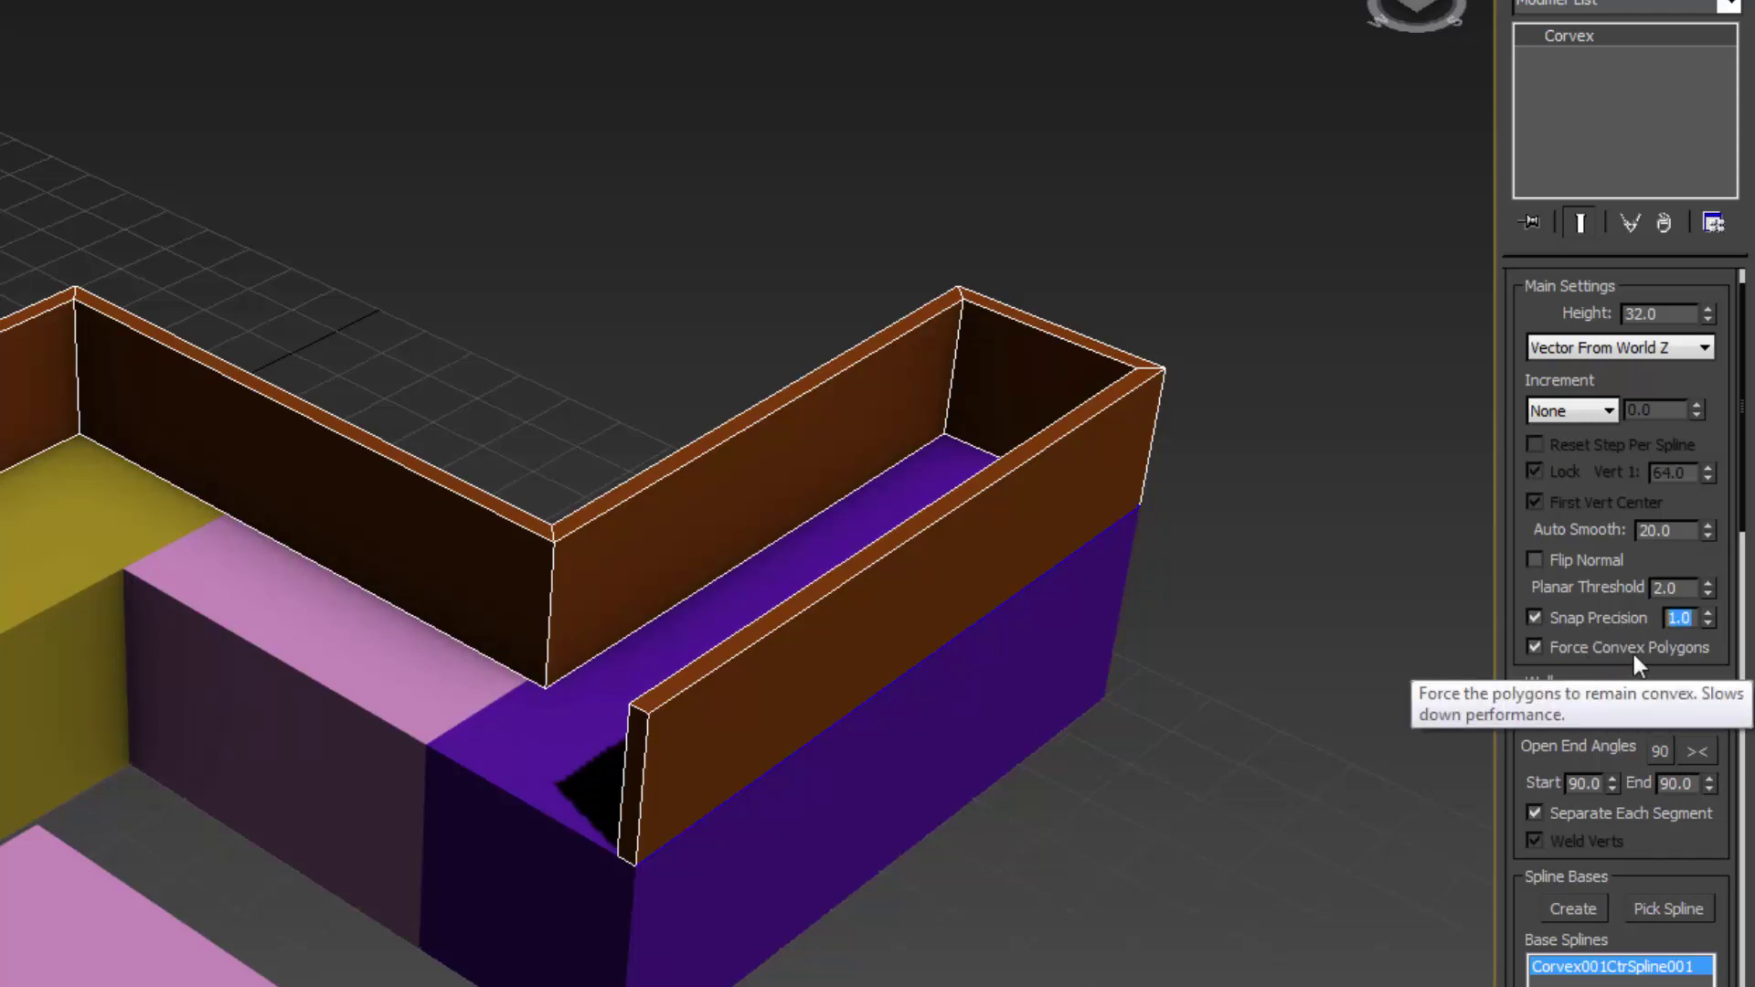
pyautogui.write('16')
pyautogui.press('Return')
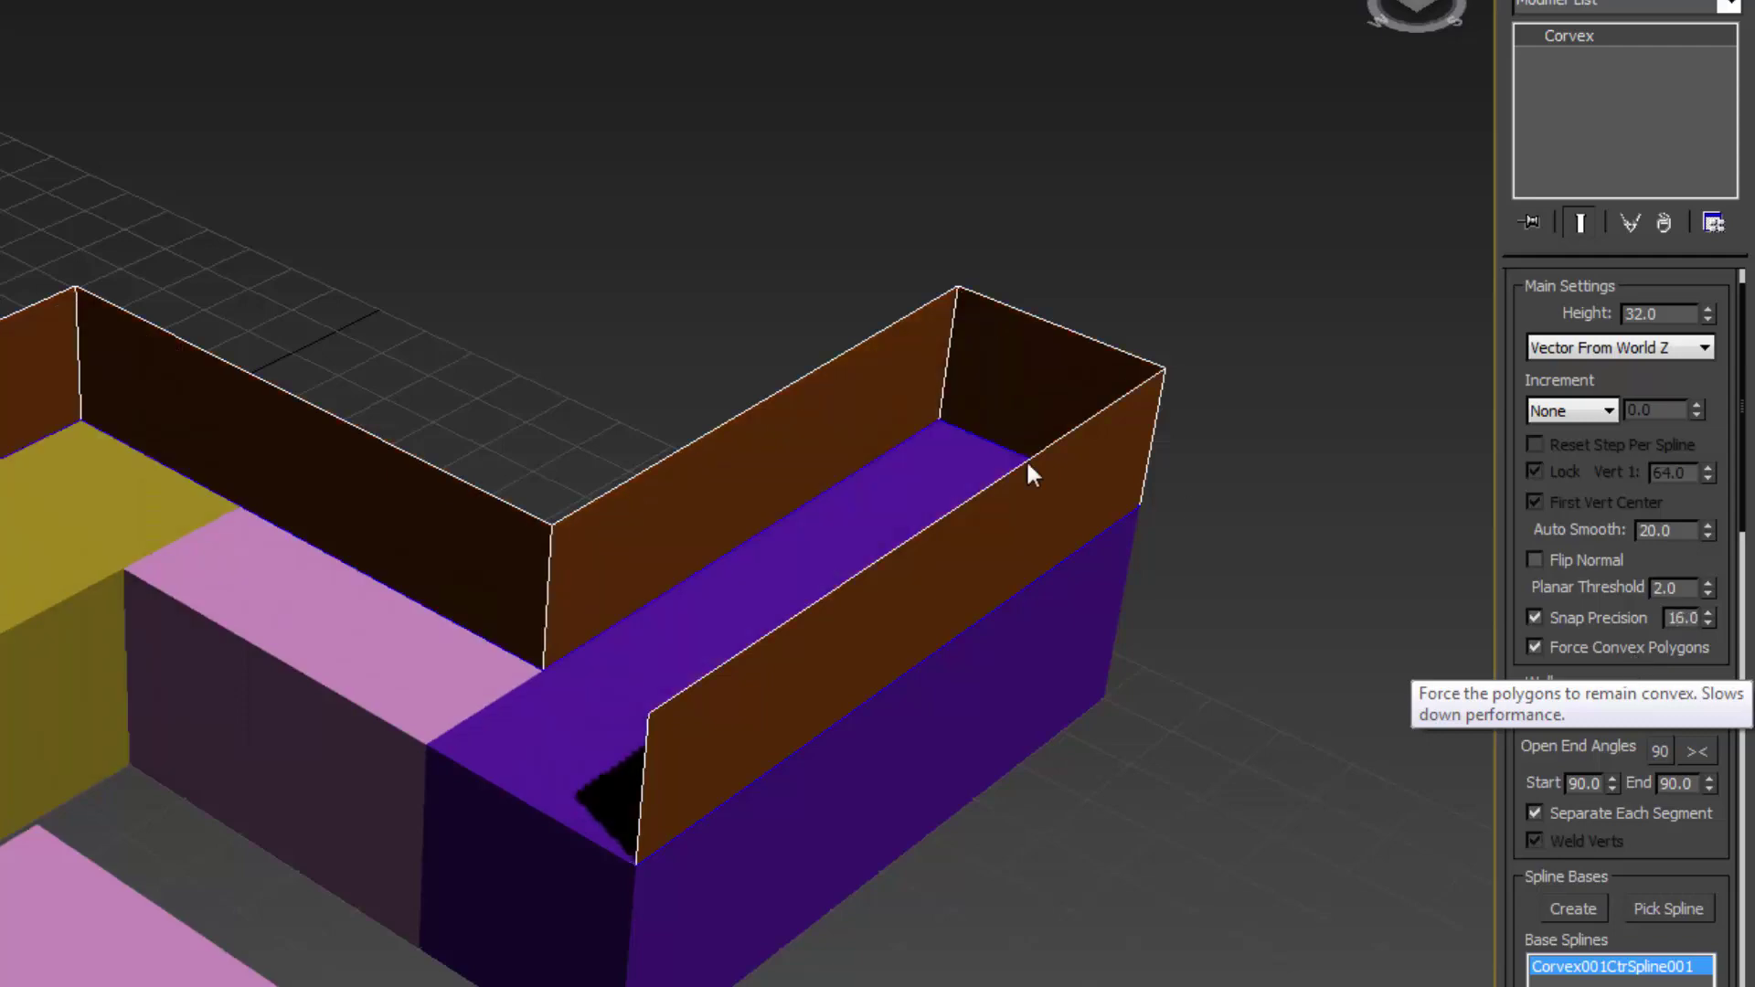
pyautogui.keyDown('alt'); pyautogui.moveTo(601, 466); pyautogui.dragTo(491, 501, button='middle'); pyautogui.keyUp('alt')
pyautogui.scroll(10, 502, 686)
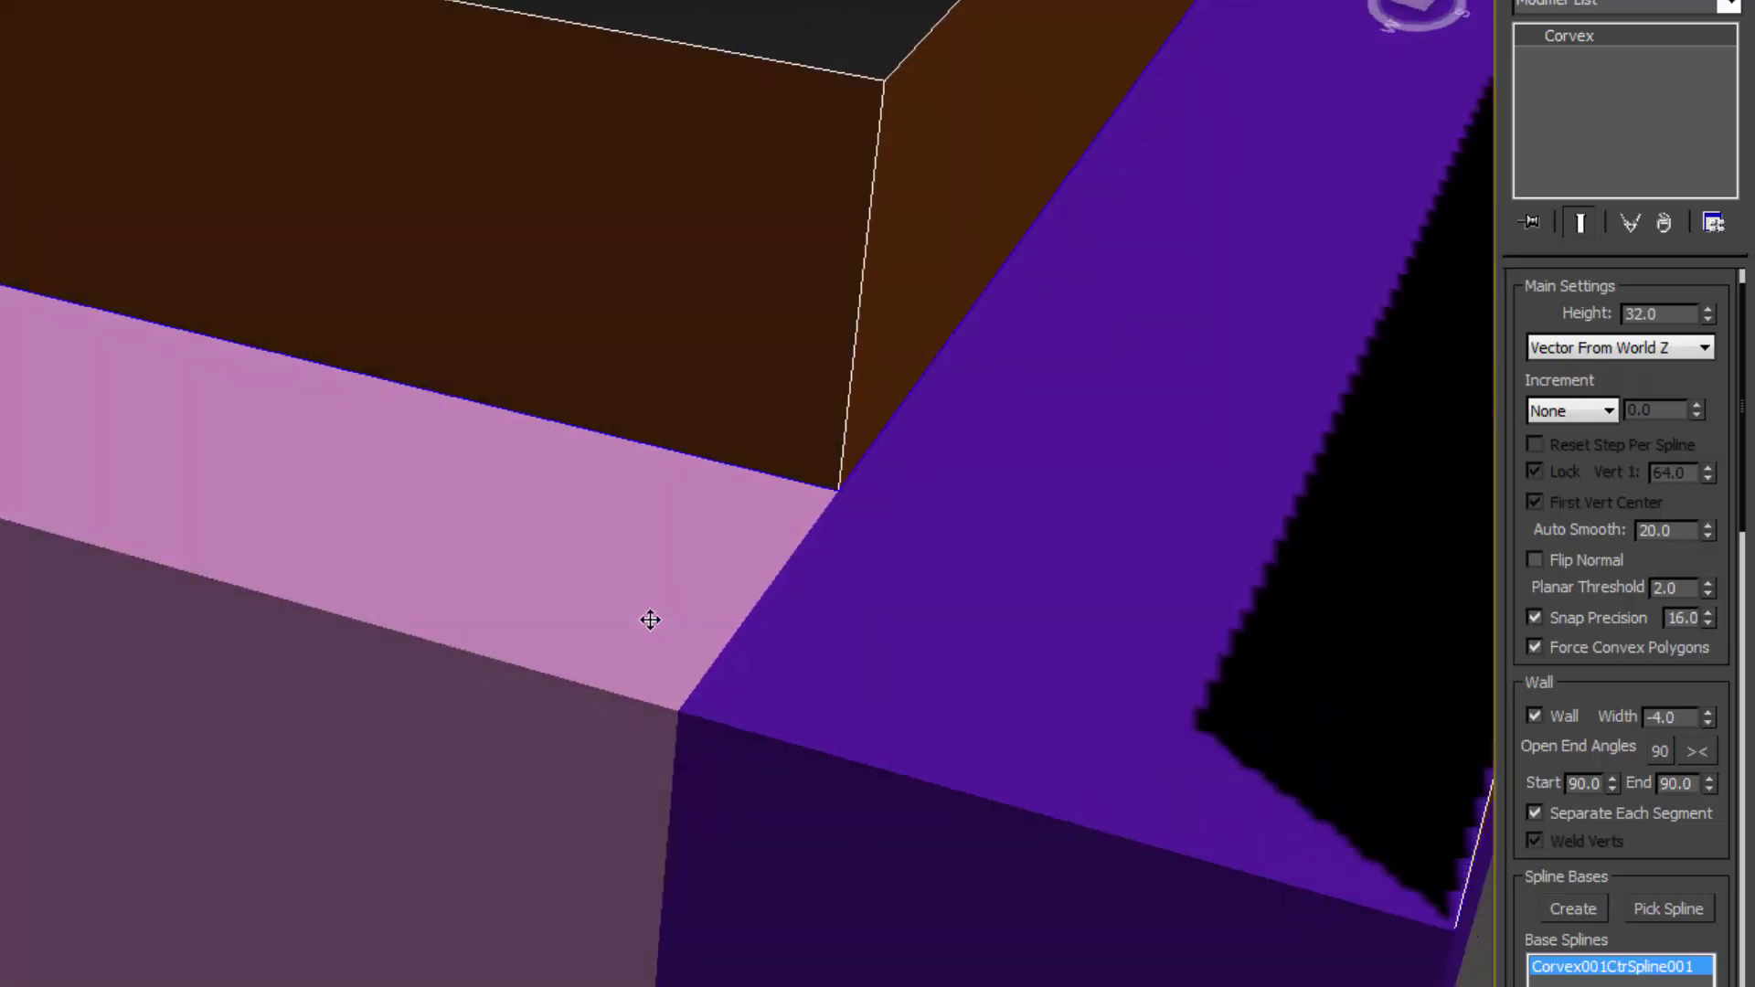
pyautogui.moveTo(728, 579); pyautogui.dragTo(388, 722, button='middle')
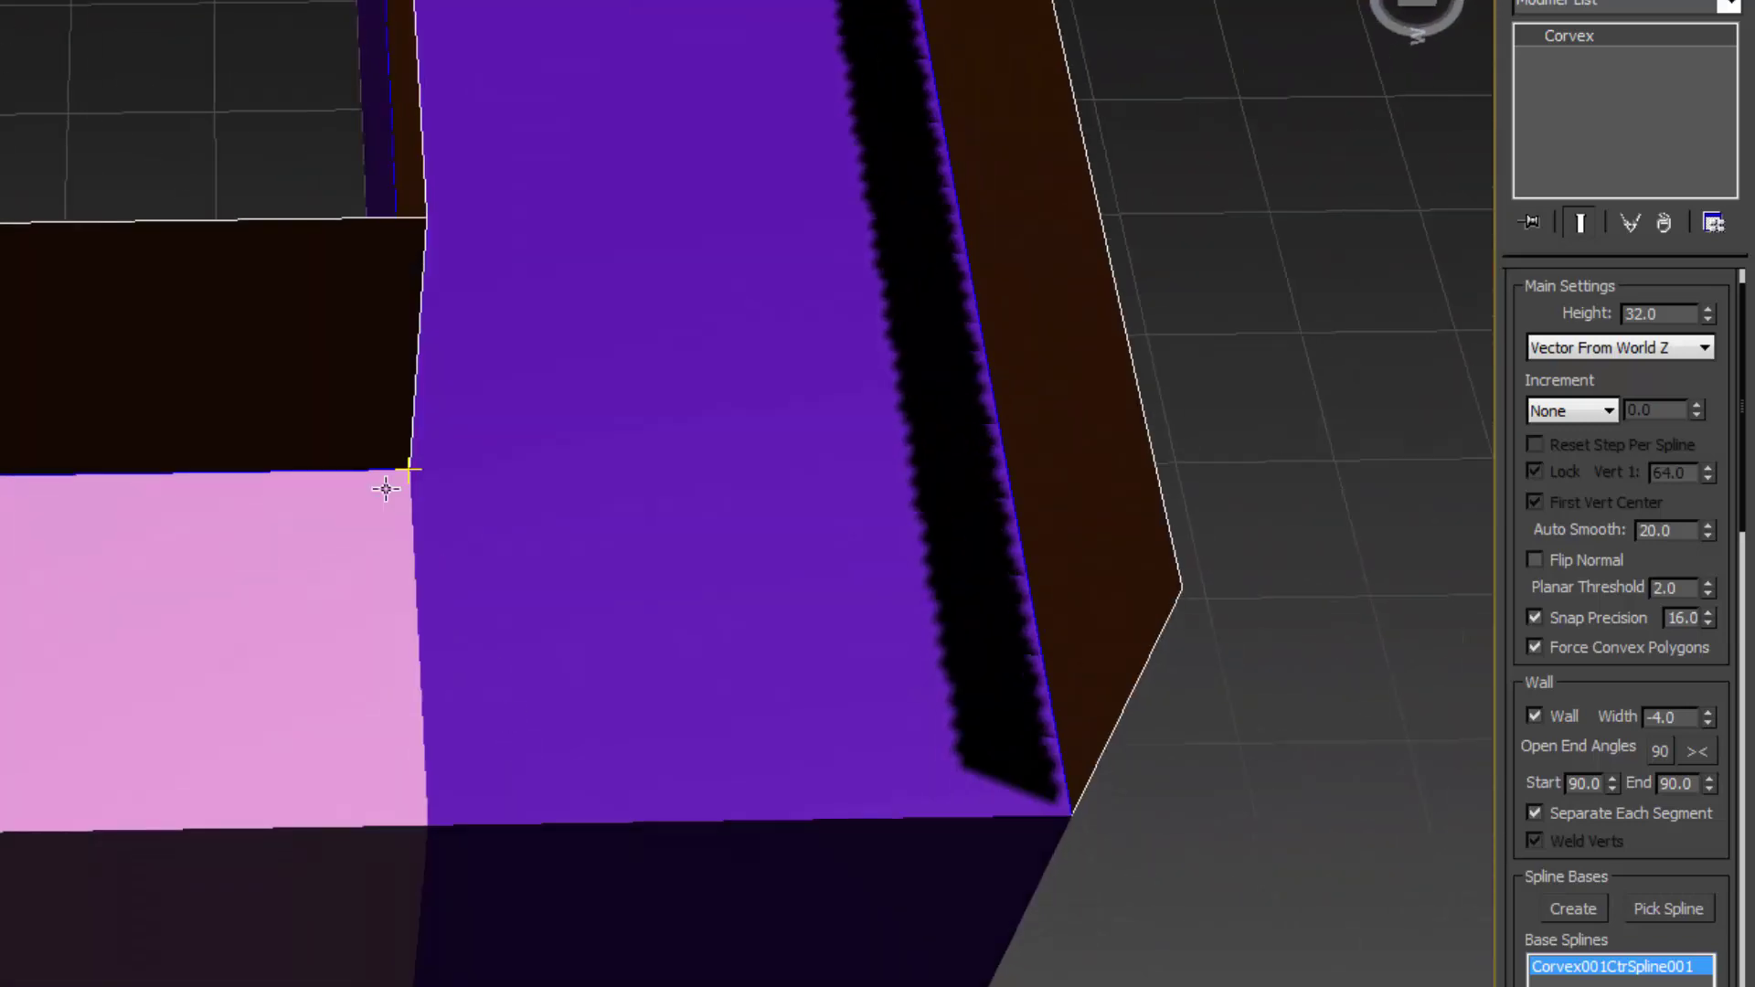
pyautogui.moveTo(393, 553); pyautogui.dragTo(422, 688, button='middle')
pyautogui.keyDown('alt'); pyautogui.moveTo(430, 750); pyautogui.dragTo(407, 539, button='middle'); pyautogui.keyUp('alt')
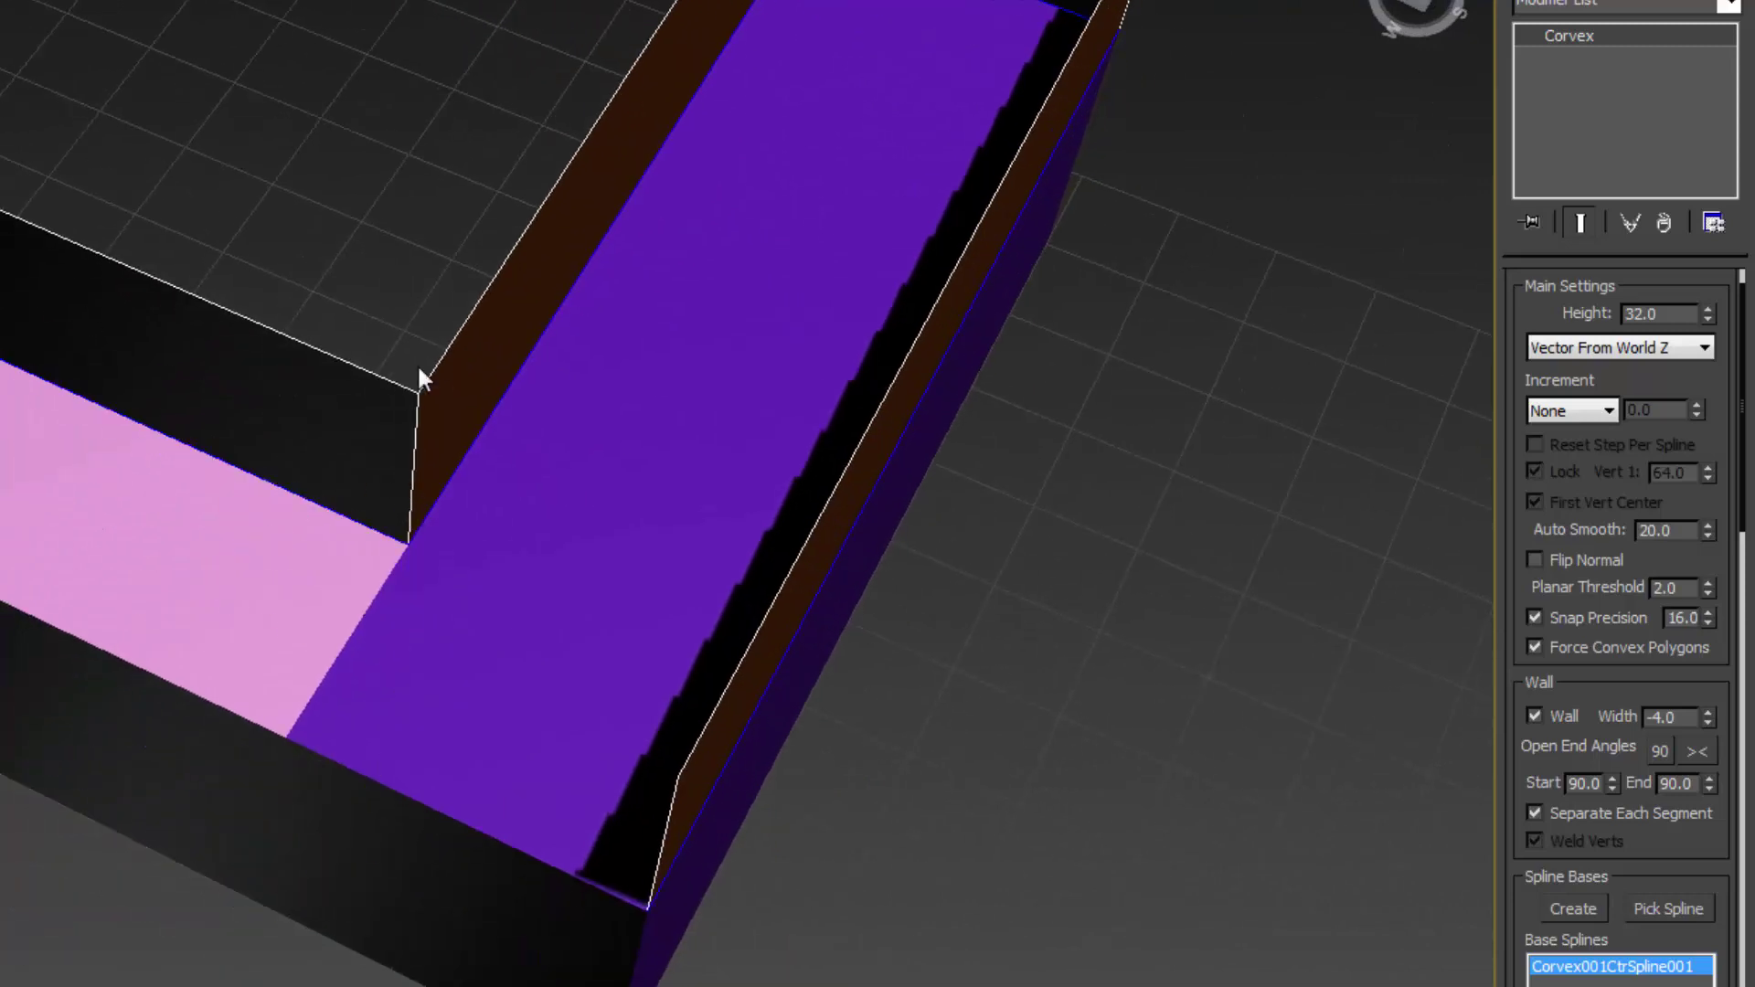
# - Set the CorVex wall's snap precision to 4 and review the wall from several angles
pyautogui.doubleClick(1685, 619)
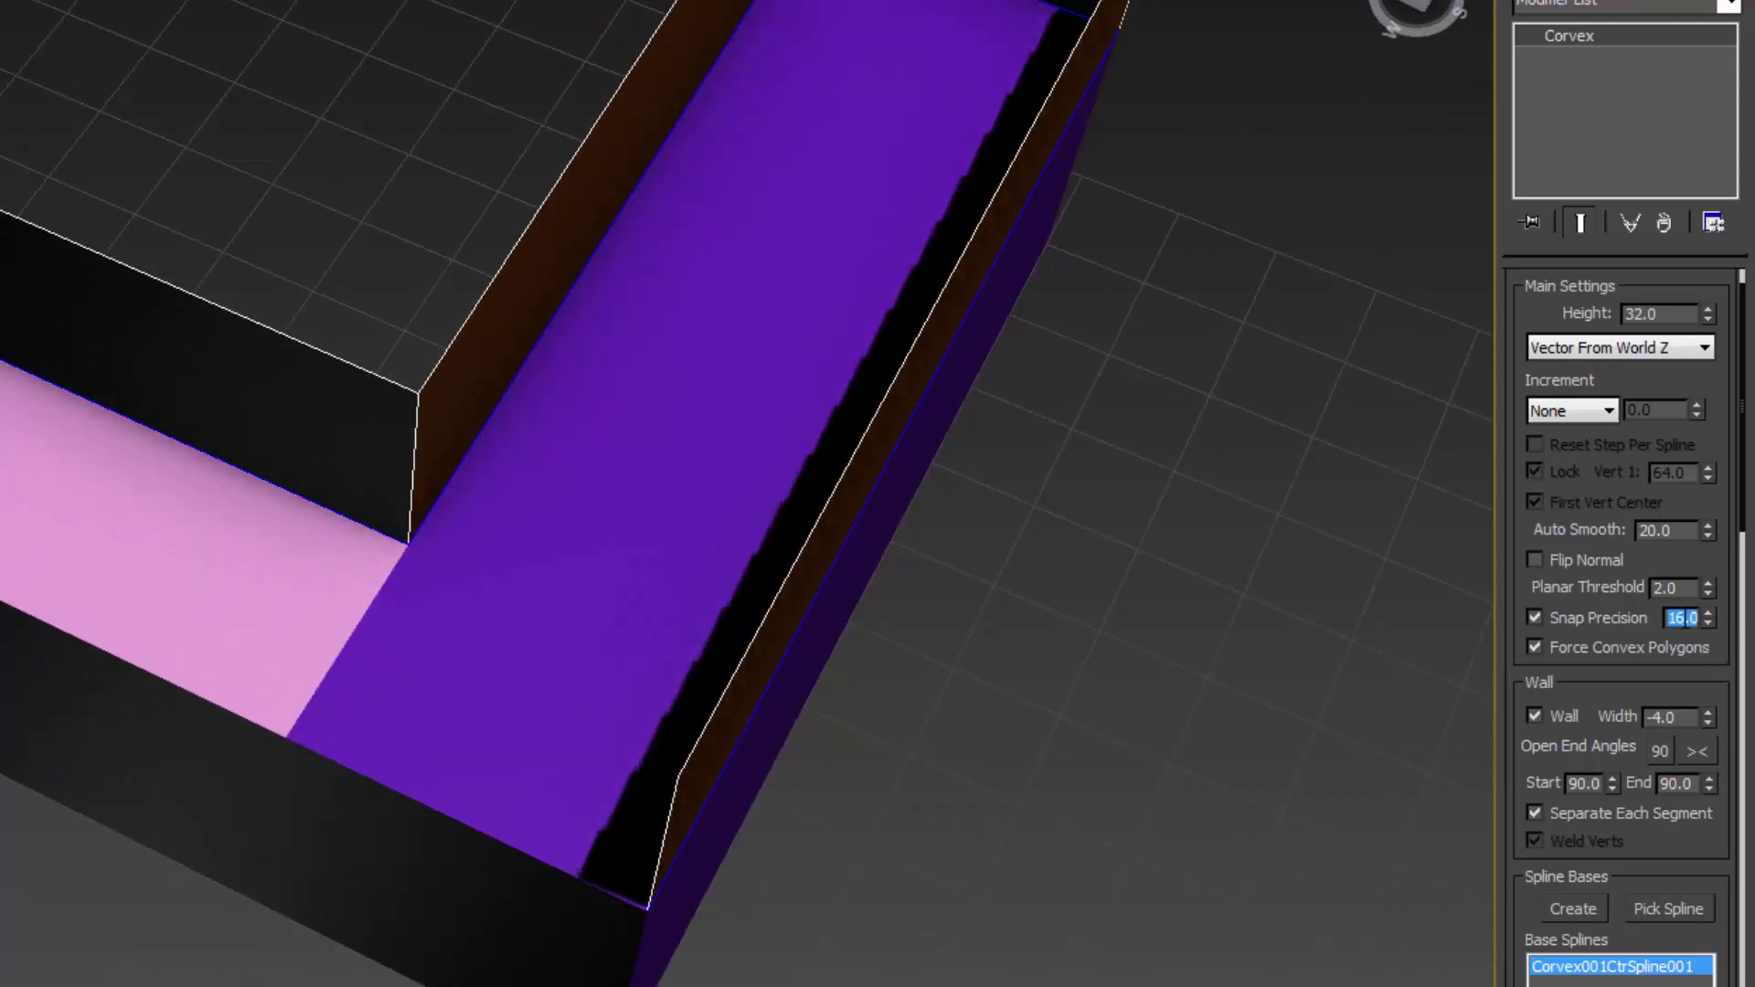
pyautogui.write('4')
pyautogui.press('Return')
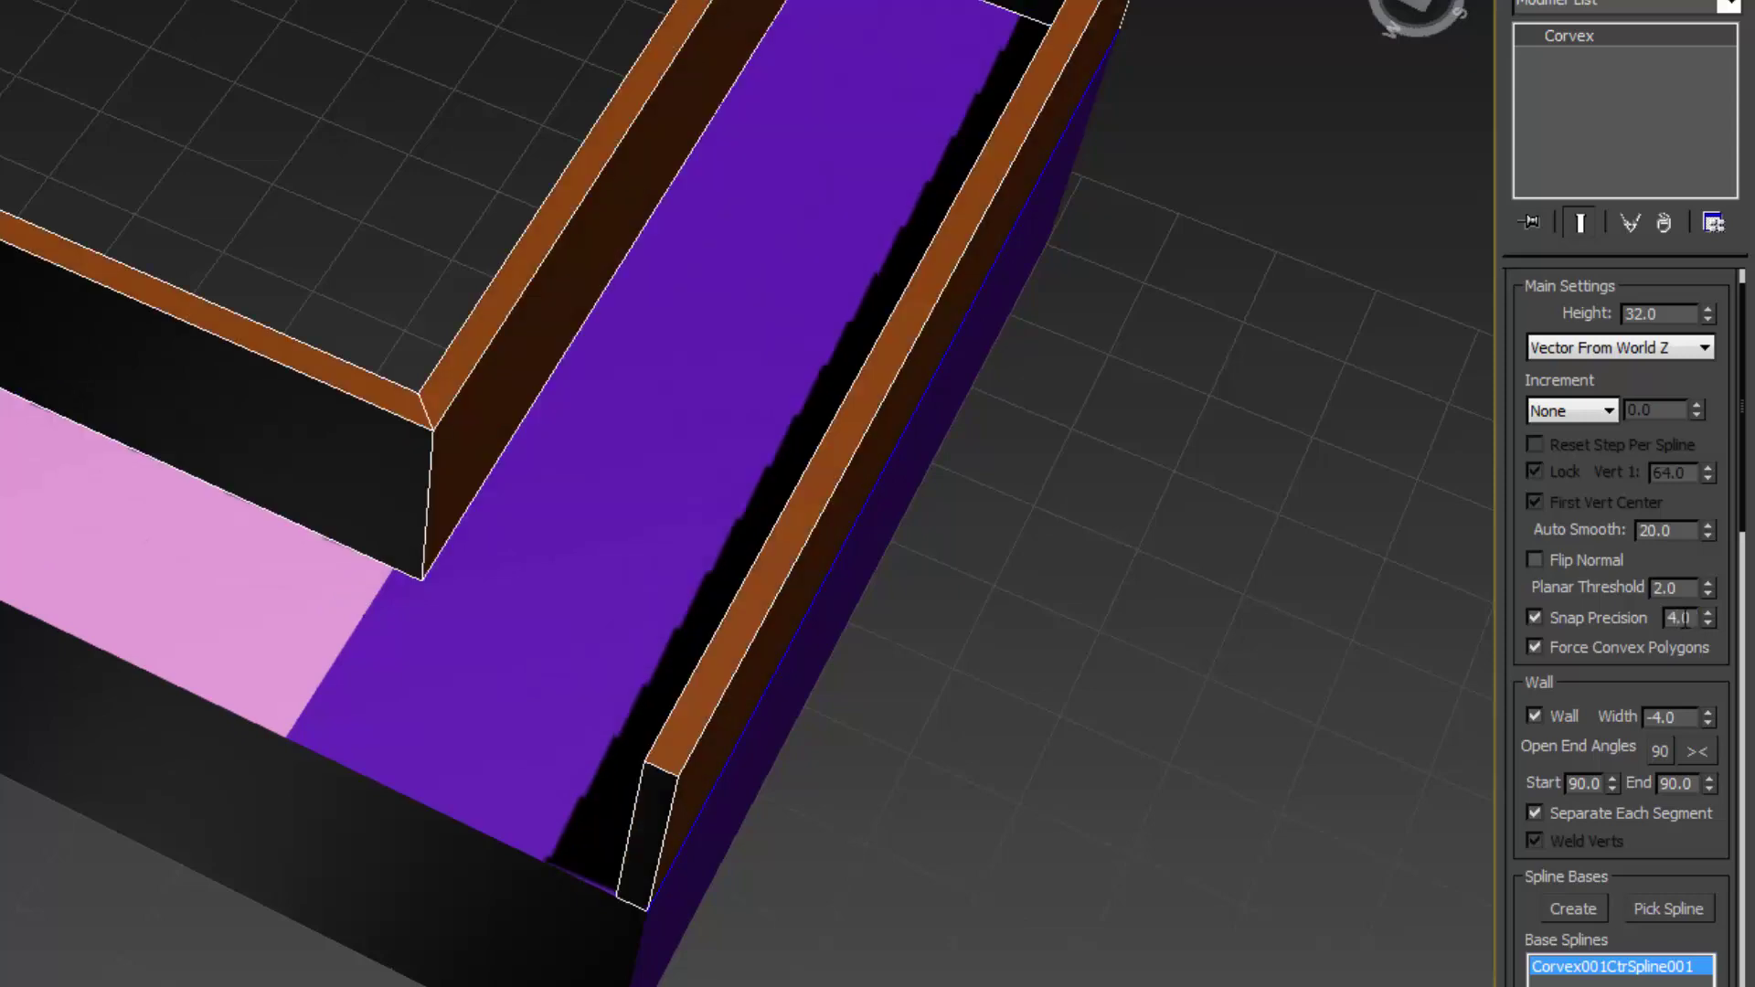
pyautogui.scroll(-5, 753, 616)
pyautogui.scroll(3, 624, 582)
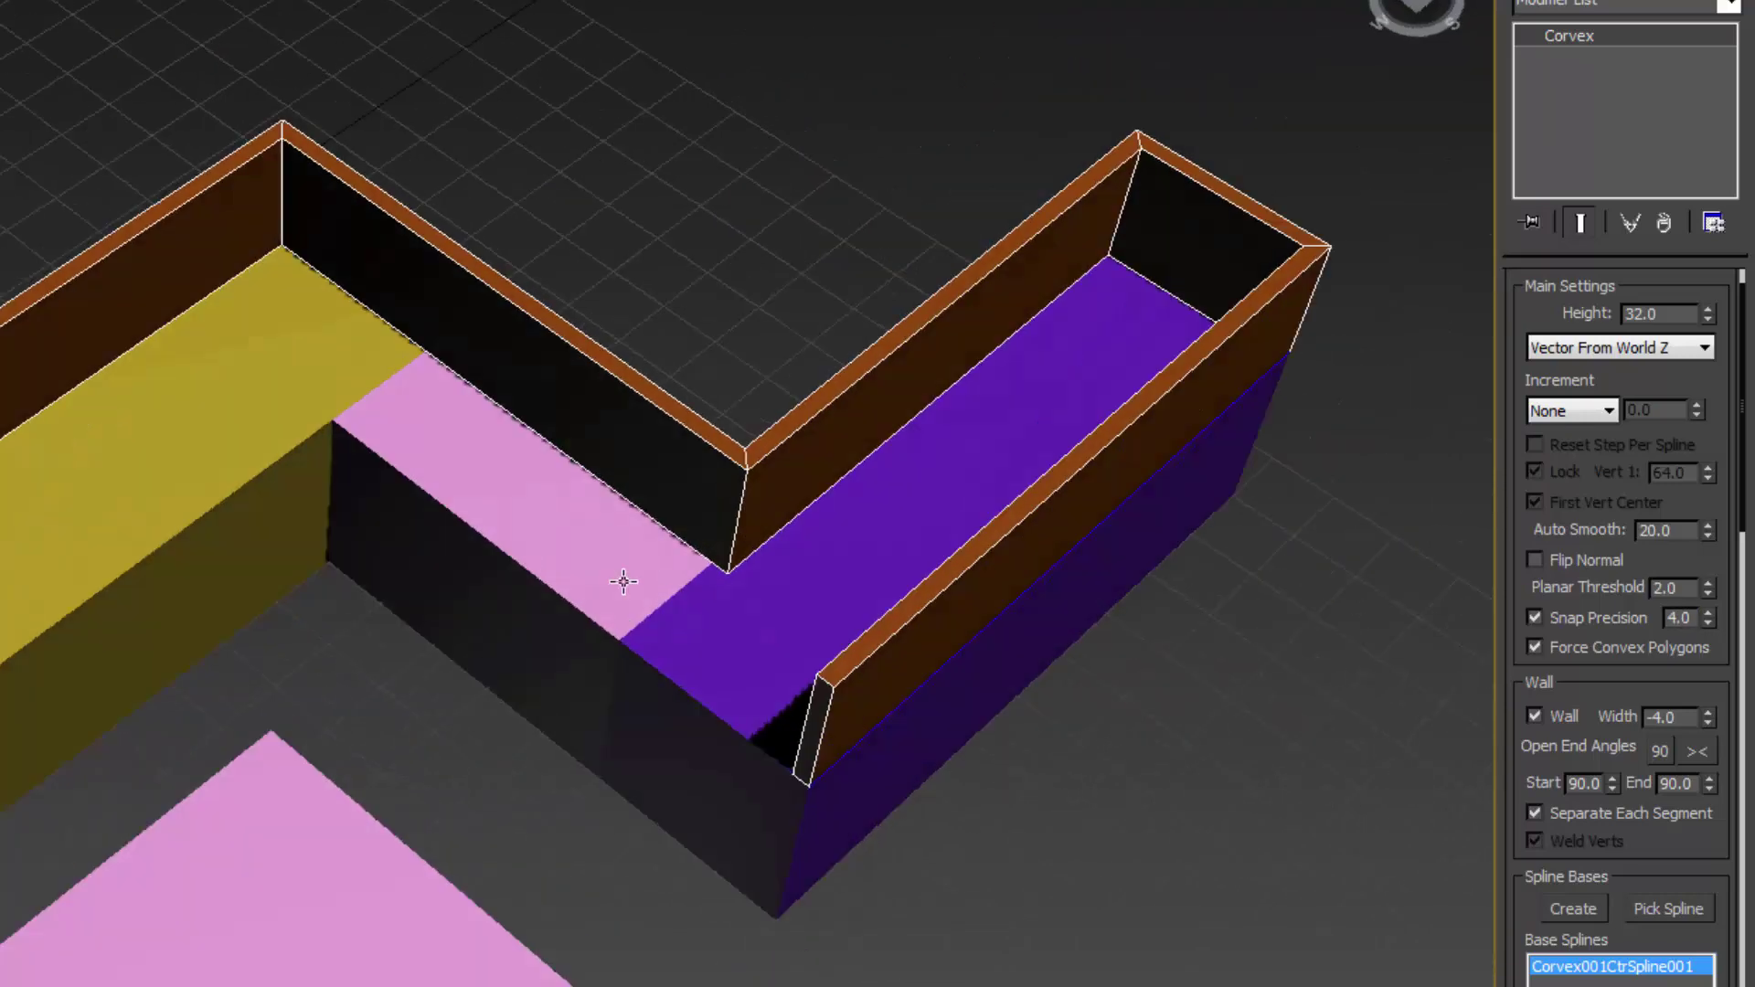
pyautogui.keyDown('alt'); pyautogui.moveTo(624, 581); pyautogui.dragTo(478, 490, button='middle'); pyautogui.keyUp('alt')
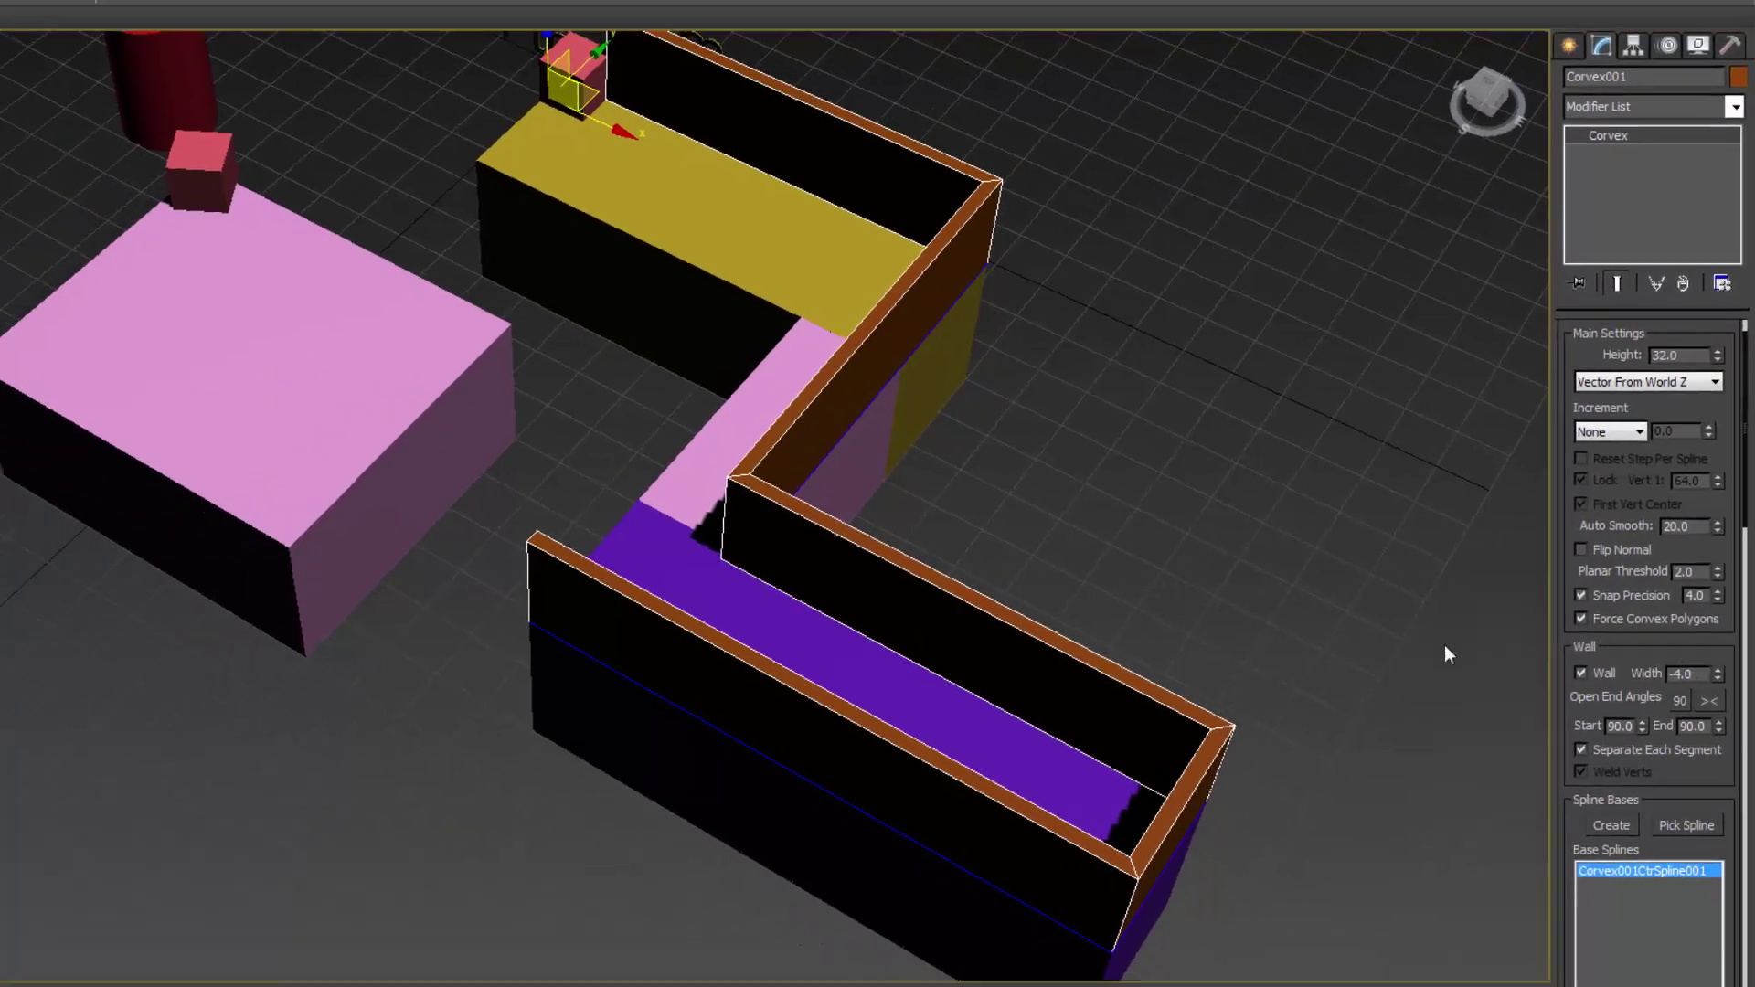
pyautogui.keyDown('alt'); pyautogui.moveTo(1444, 644); pyautogui.dragTo(1066, 549, button='middle'); pyautogui.keyUp('alt')
pyautogui.moveTo(914, 695); pyautogui.dragTo(1003, 678, button='middle')
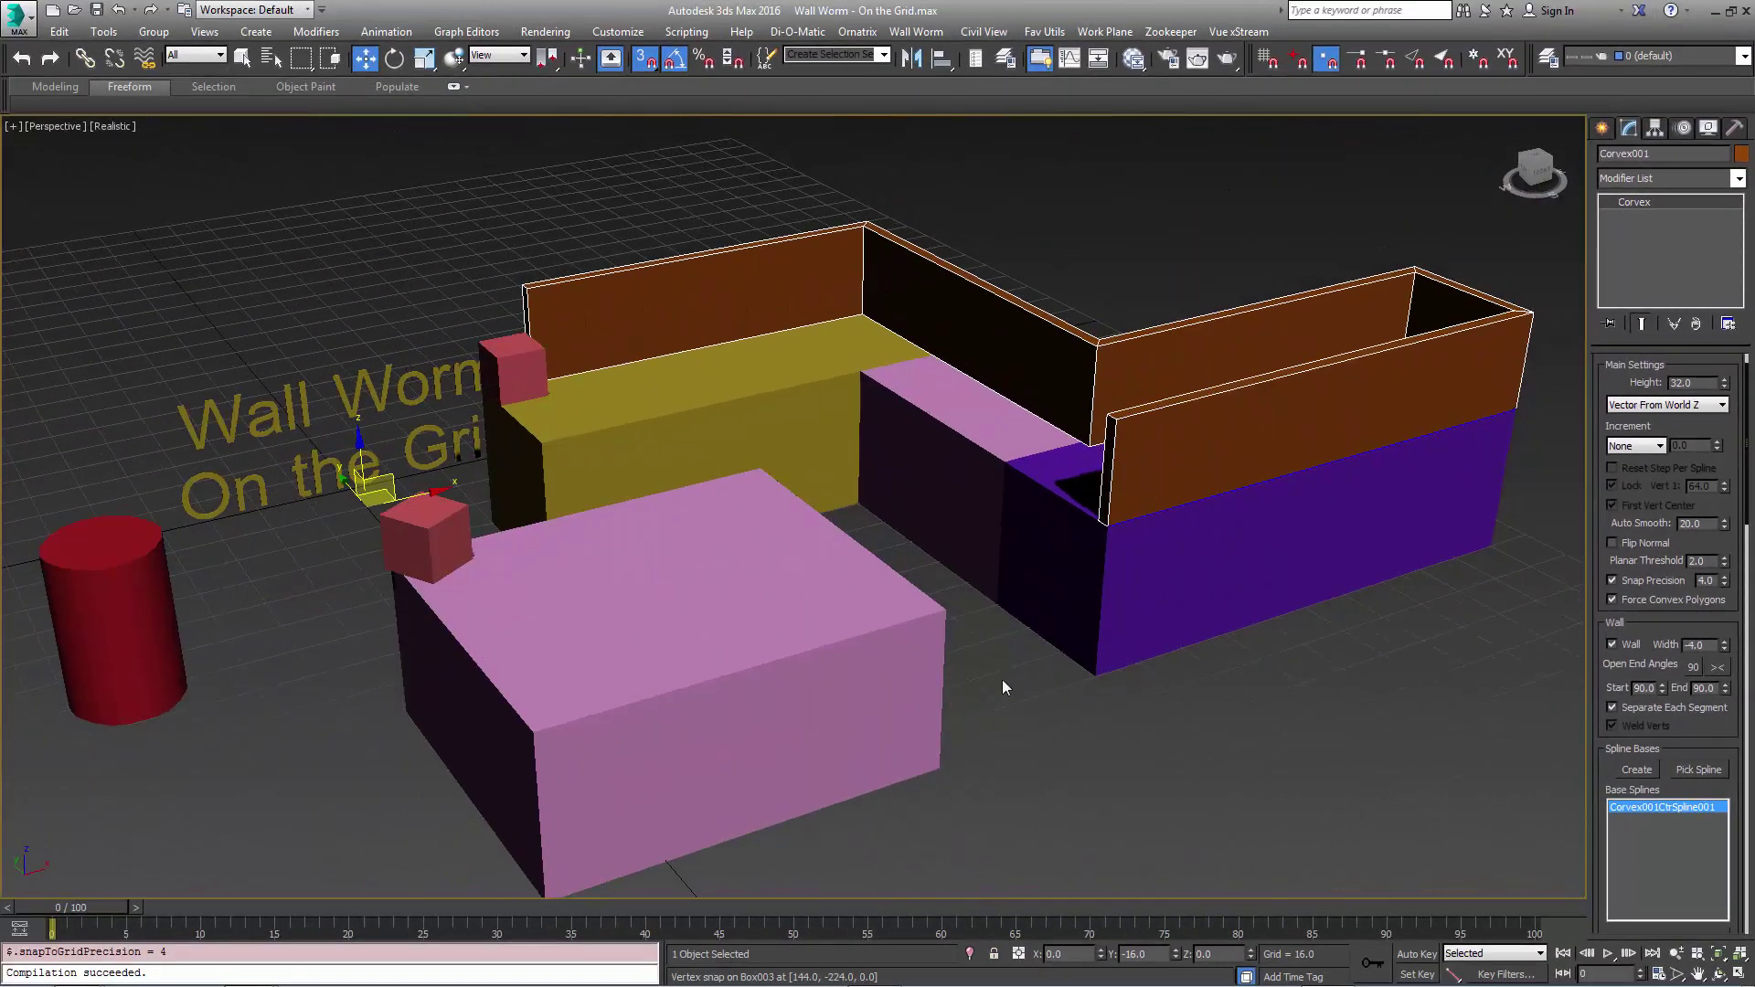
# - Create a ShellVex corridor from the large pink box in front of the L-shaped arrangement
pyautogui.click(857, 714)
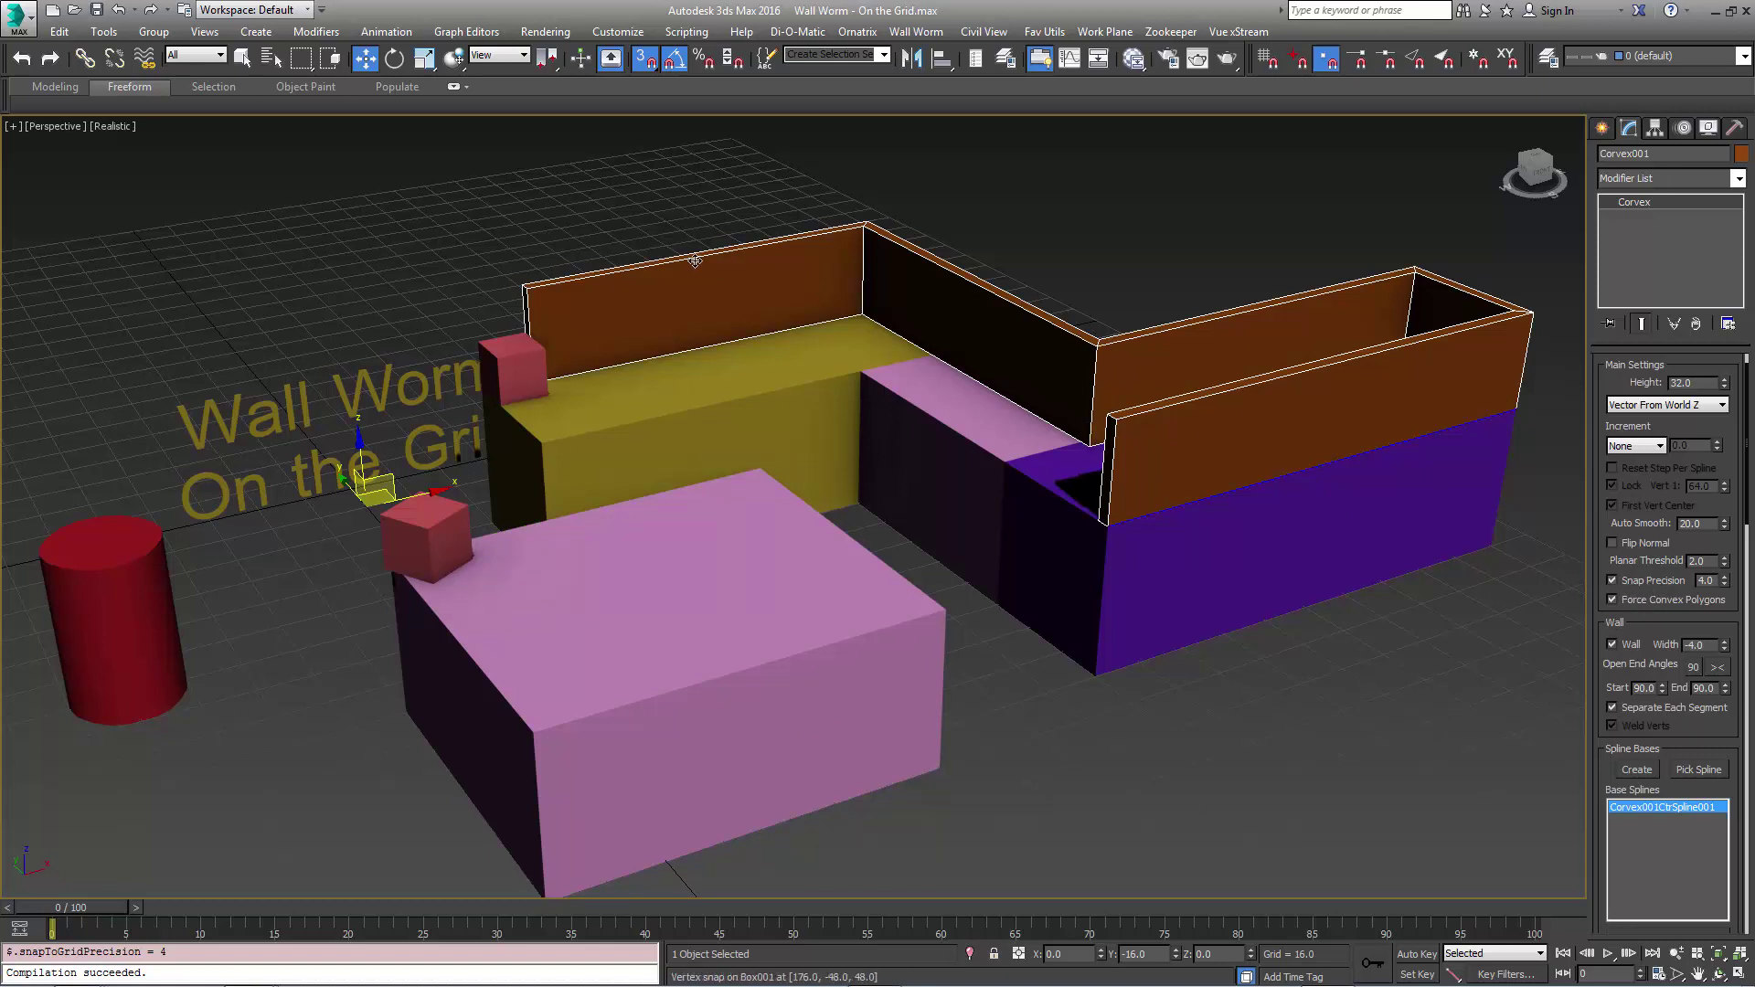
pyautogui.click(1605, 129)
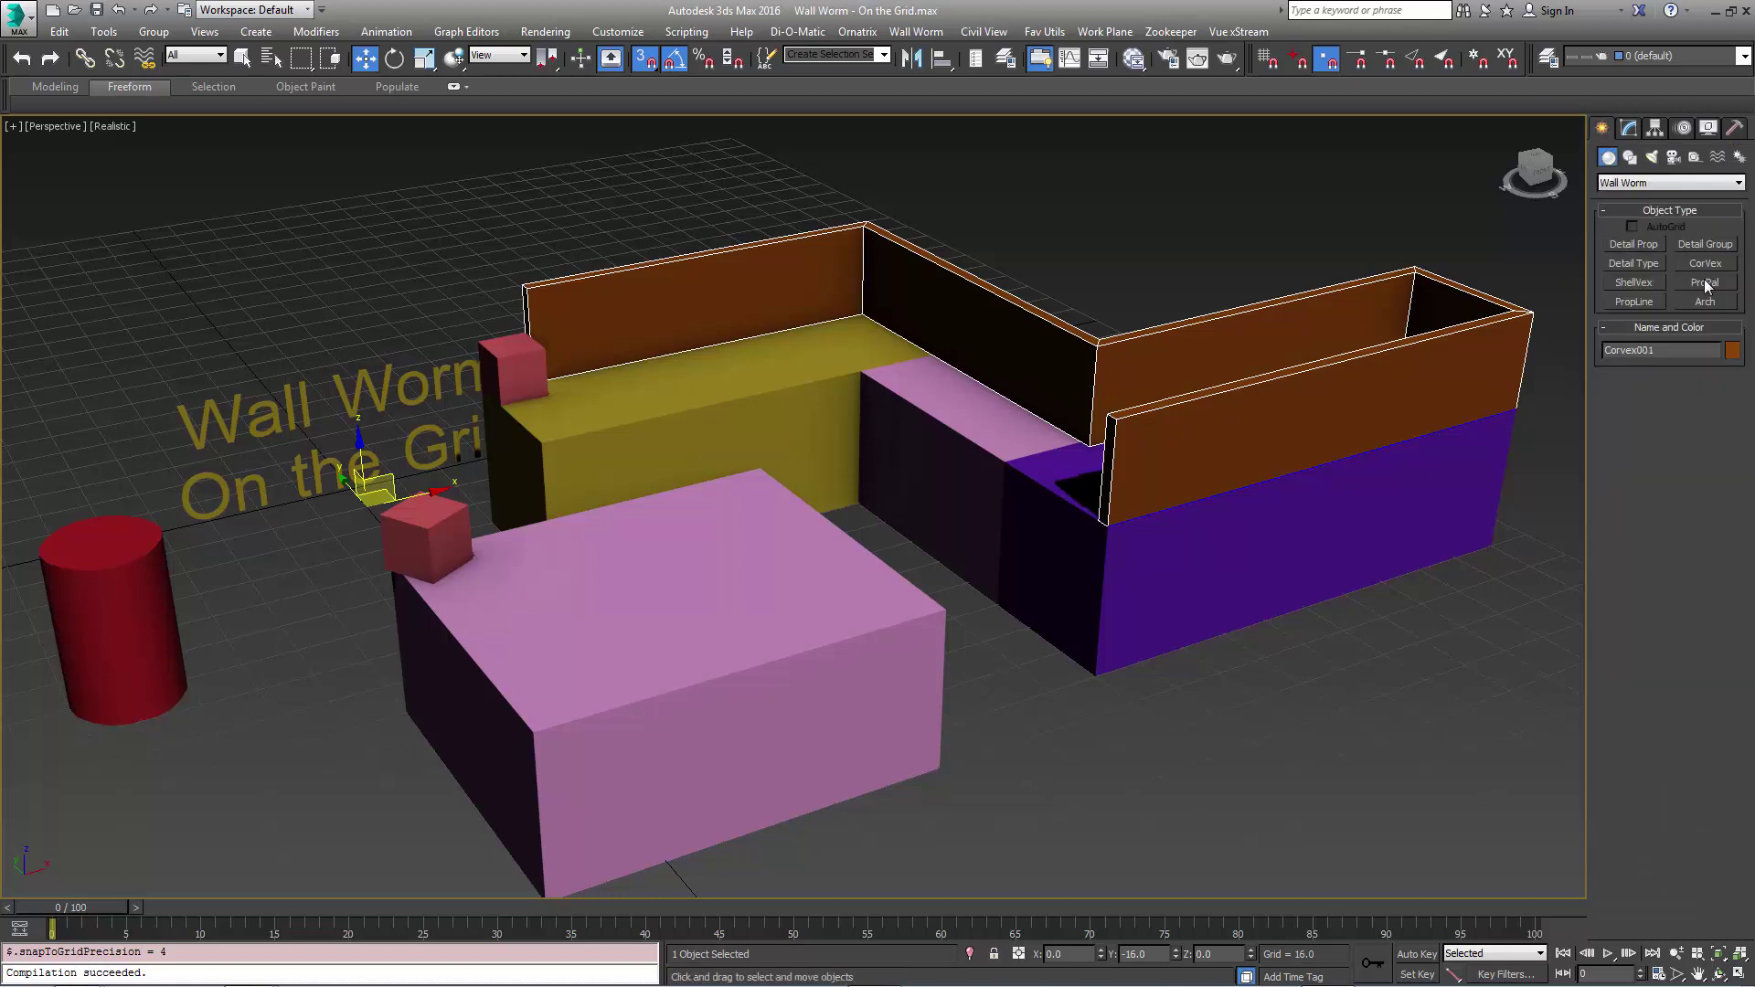
pyautogui.click(788, 662)
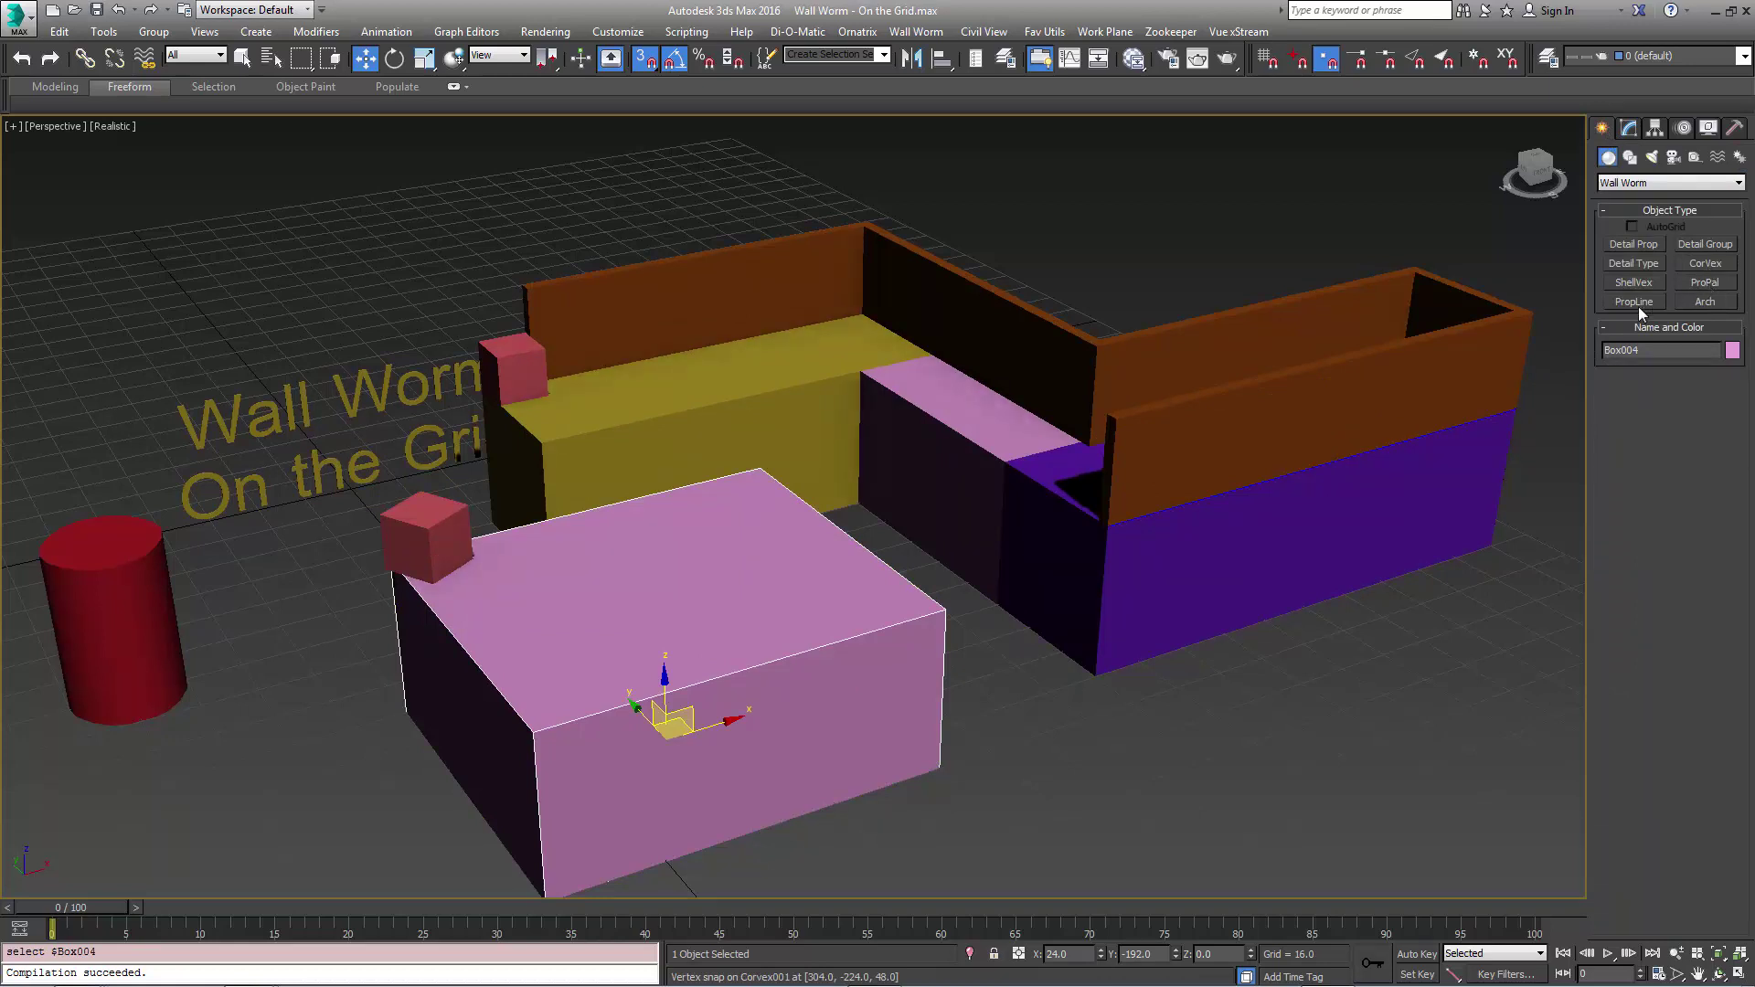
pyautogui.click(916, 31)
pyautogui.moveTo(973, 73)
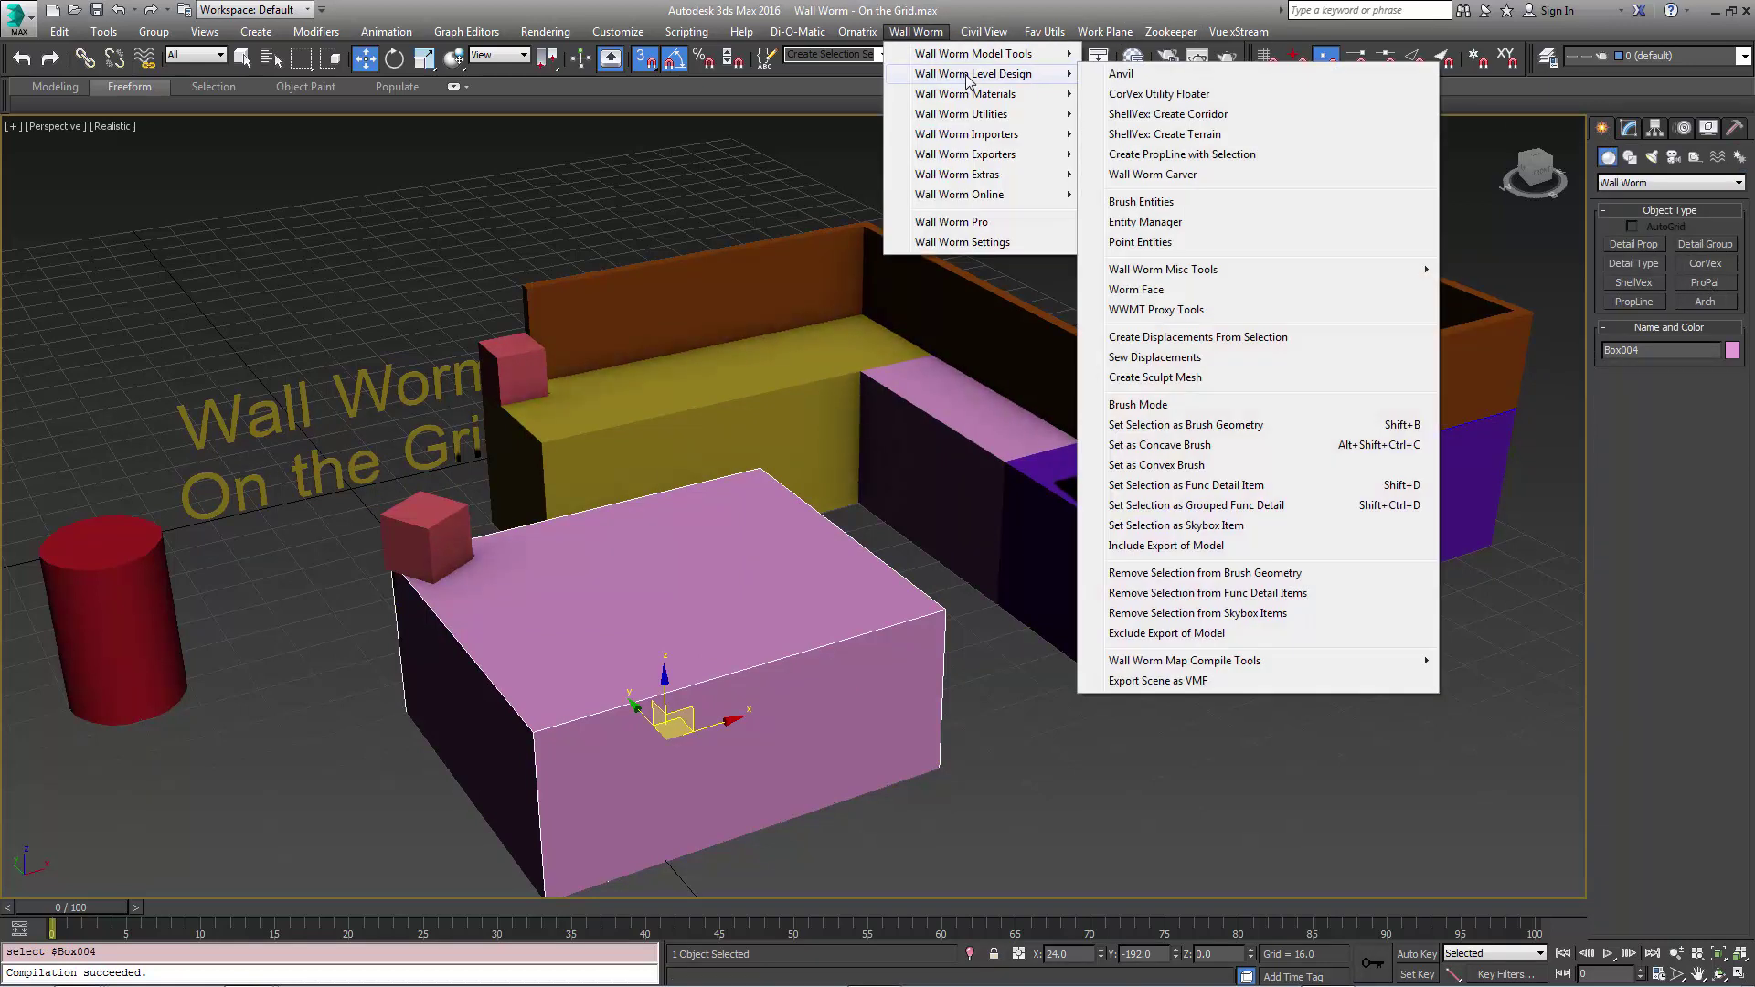
pyautogui.click(1175, 113)
pyautogui.scroll(3, 796, 669)
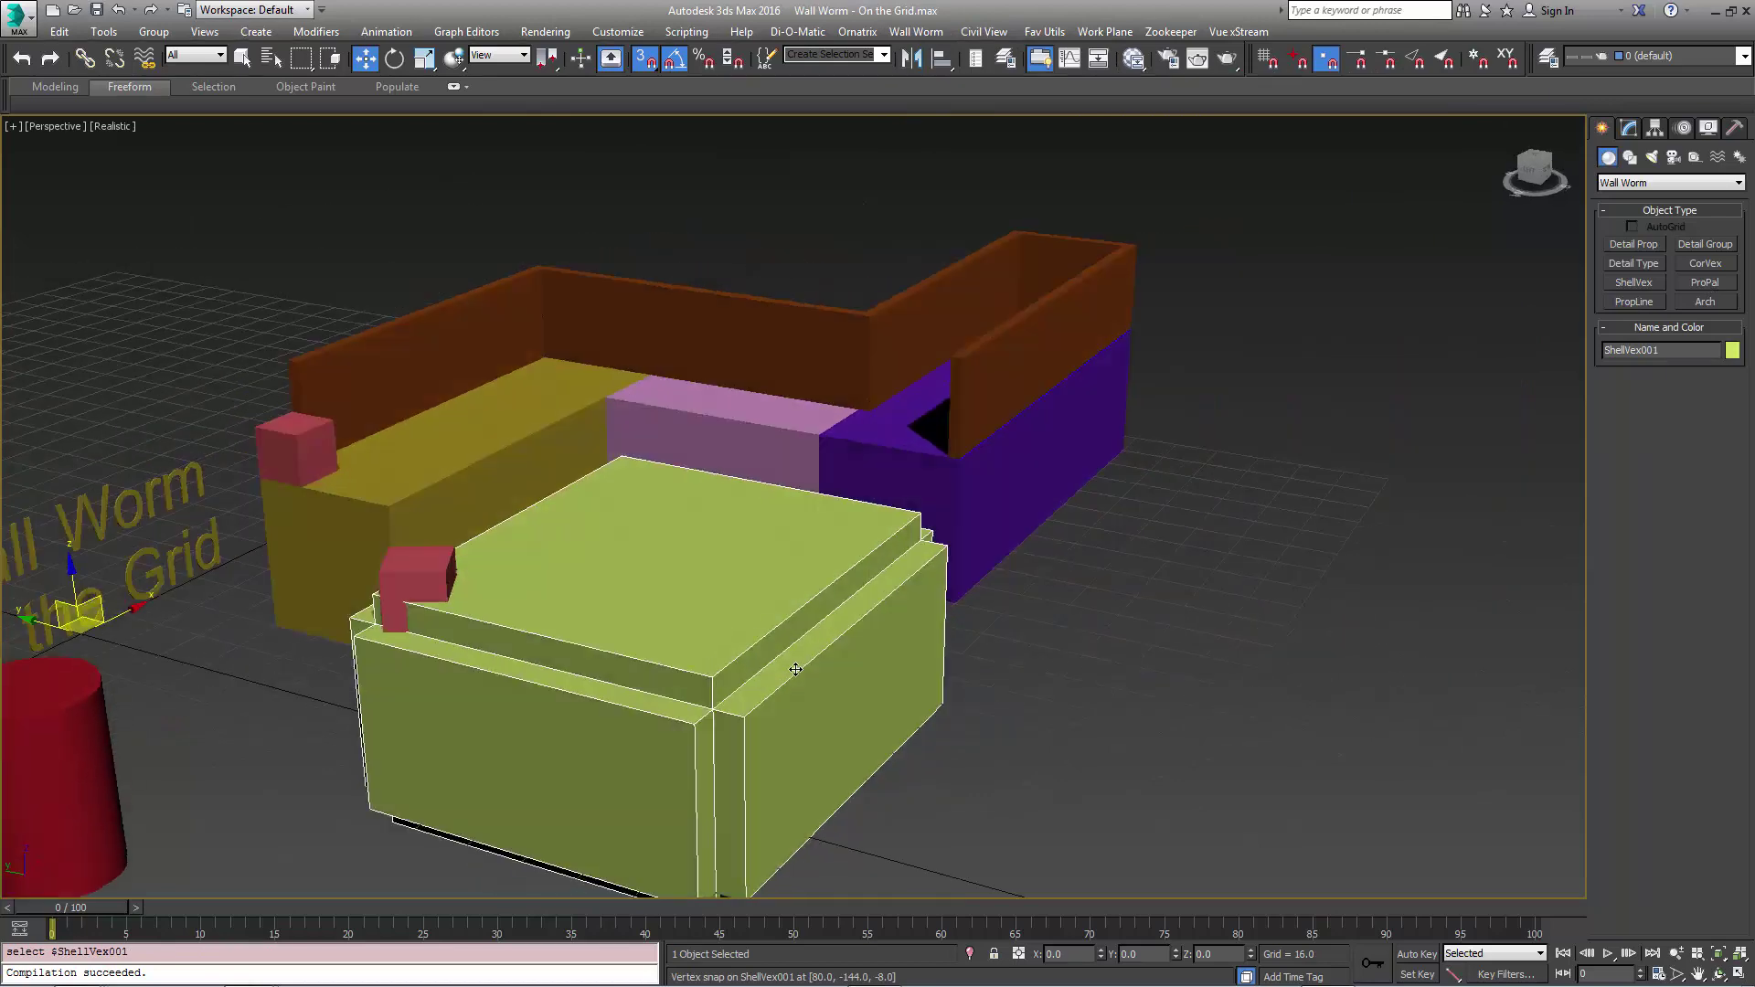
pyautogui.keyDown('alt'); pyautogui.moveTo(797, 669); pyautogui.dragTo(857, 609, button='middle'); pyautogui.keyUp('alt')
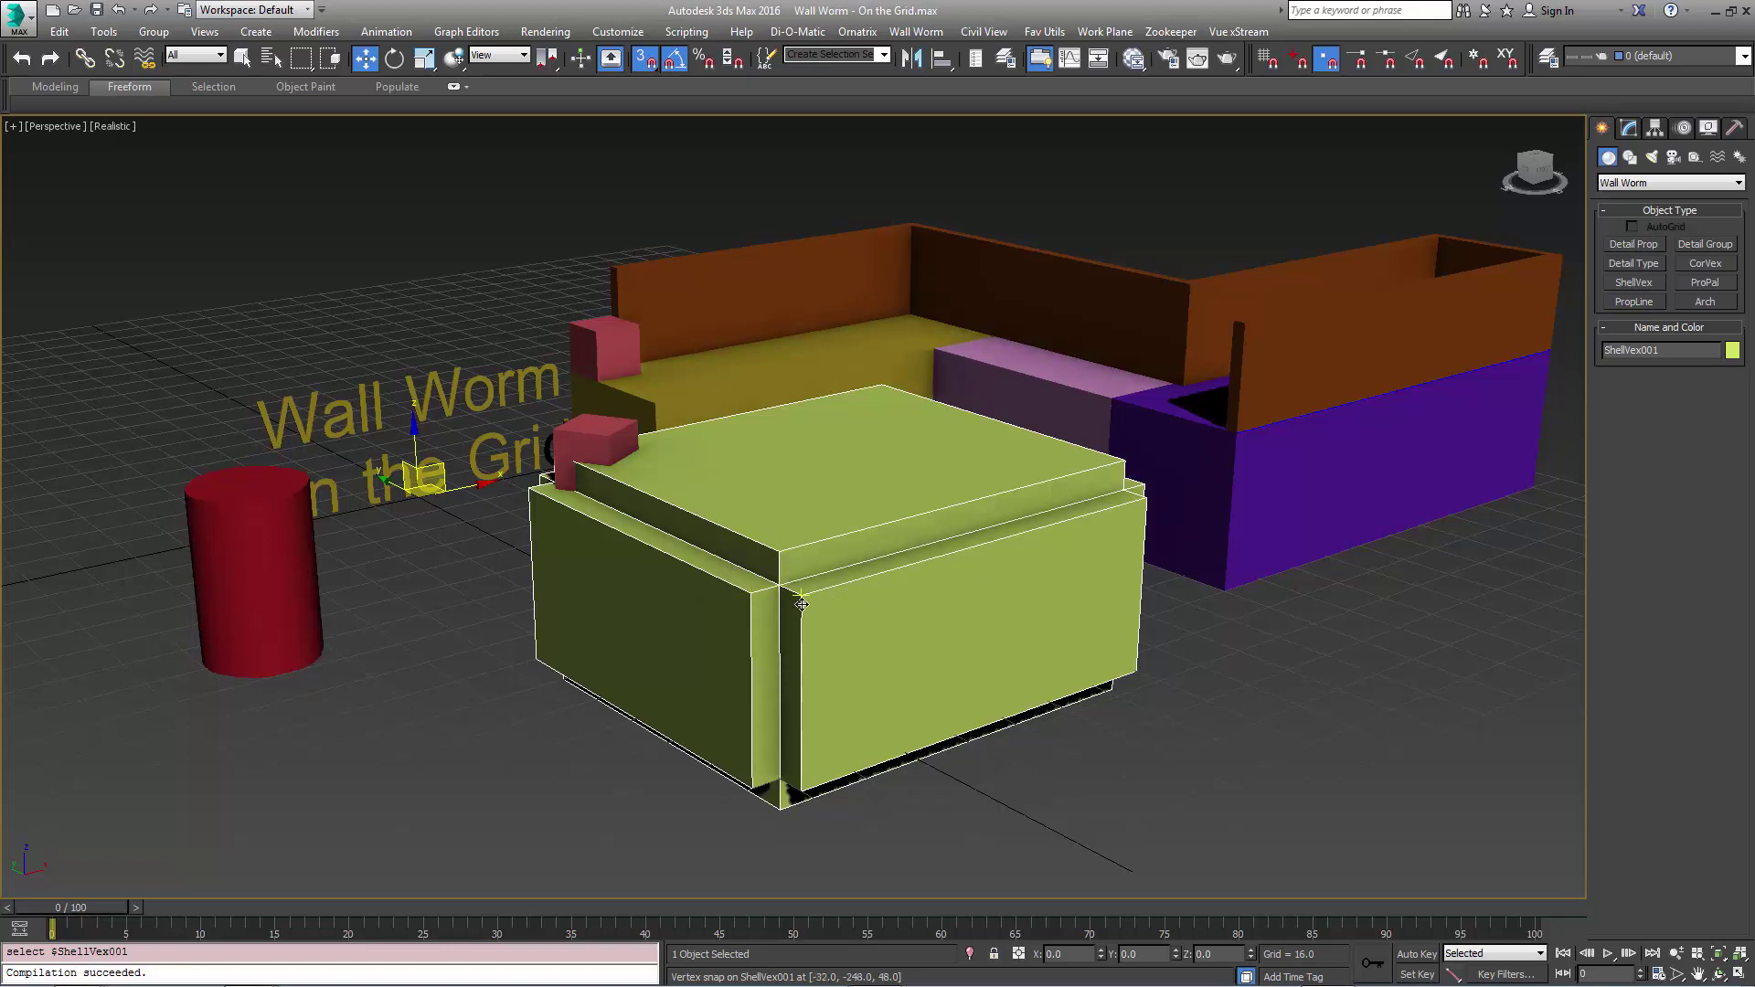
# - Enable Snap Precision at 1.0 for the green ShellVex
pyautogui.click(1629, 129)
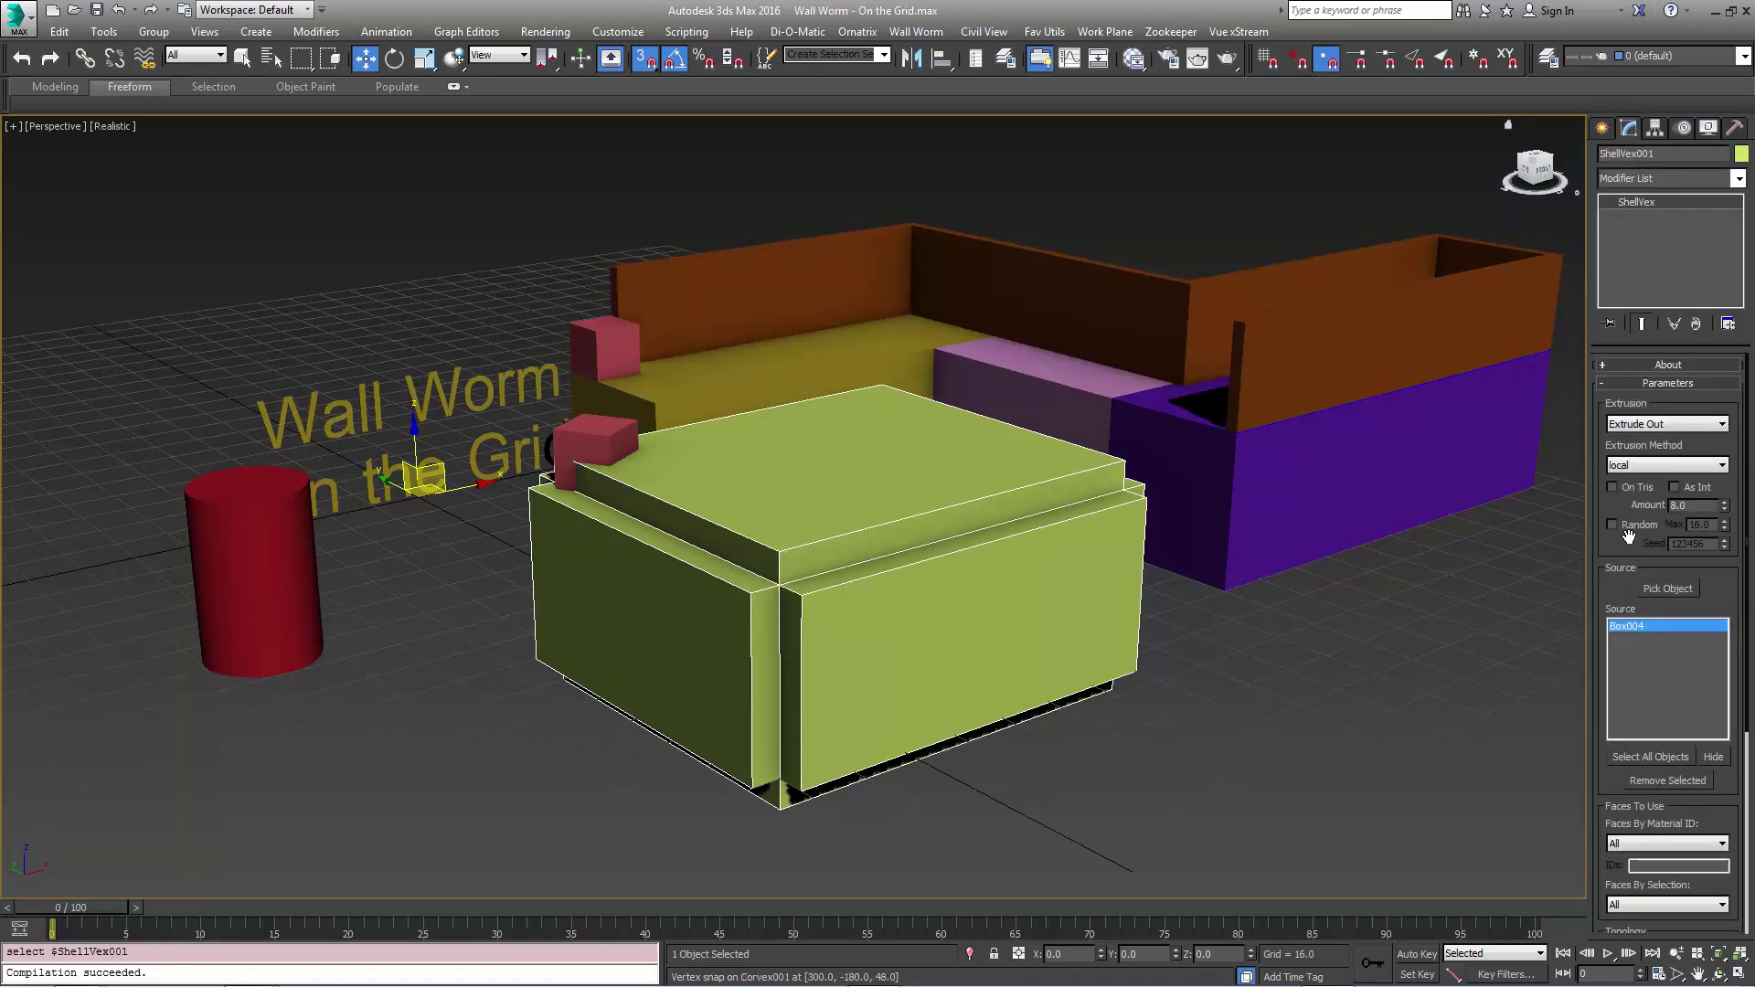
pyautogui.scroll(-5, 1625, 640)
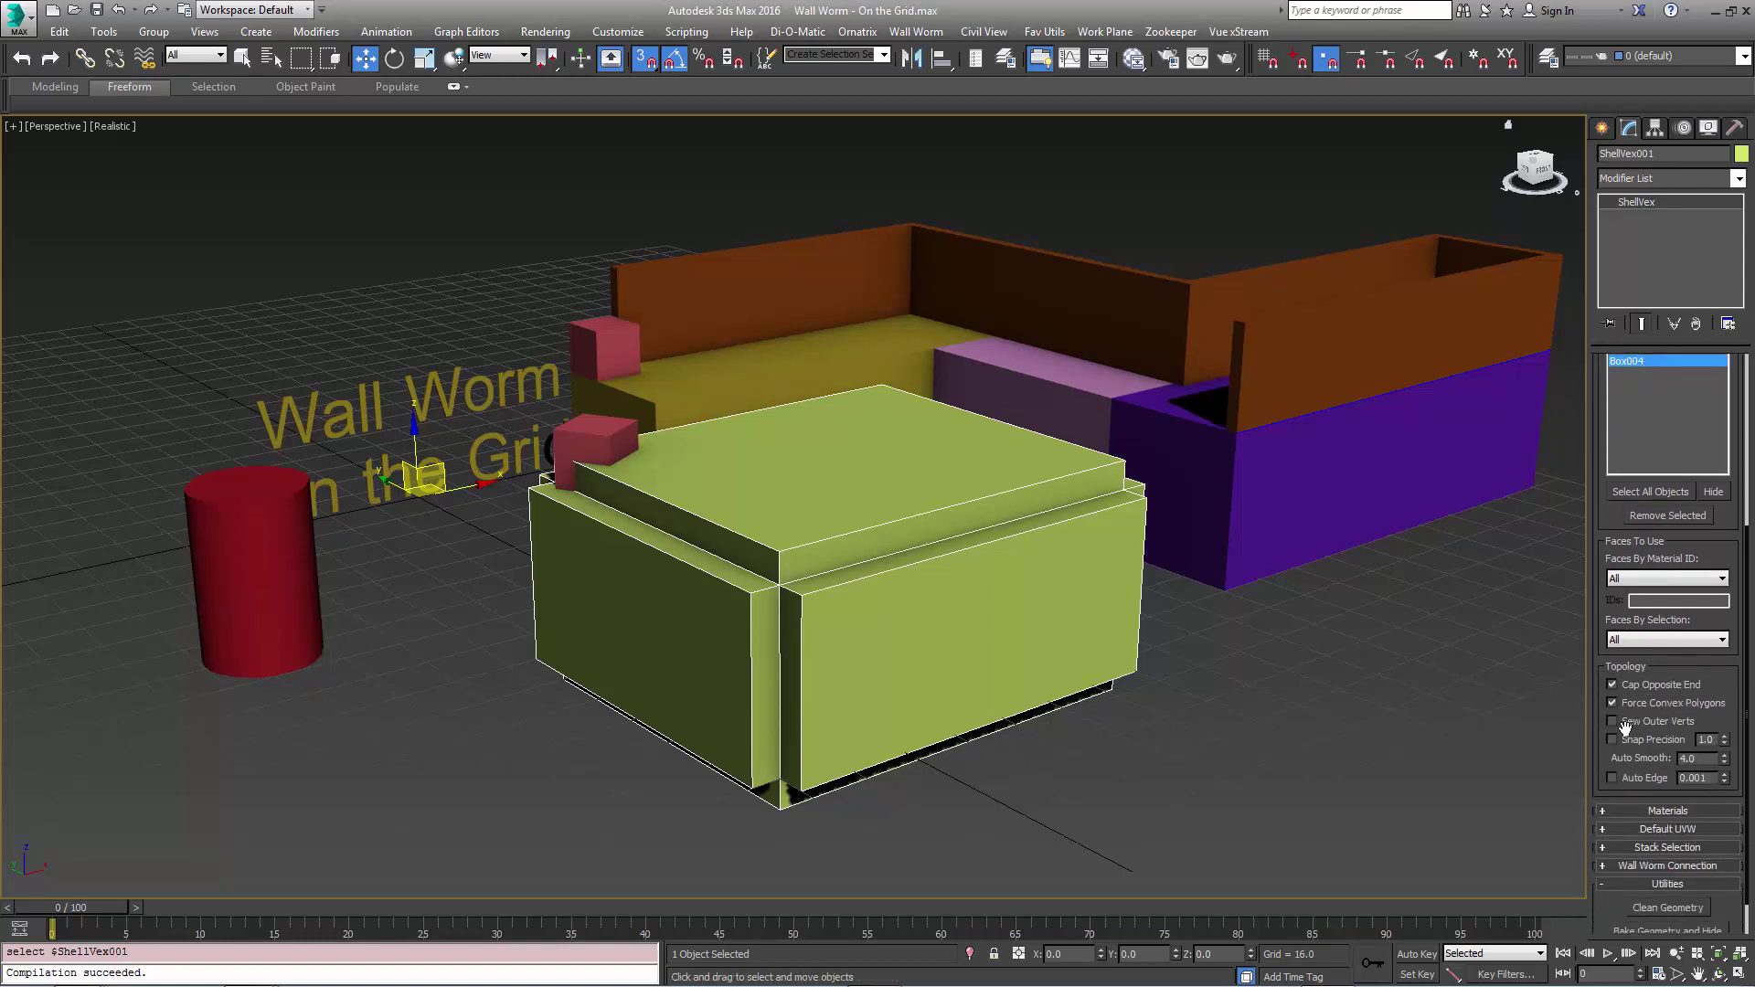
pyautogui.click(1625, 737)
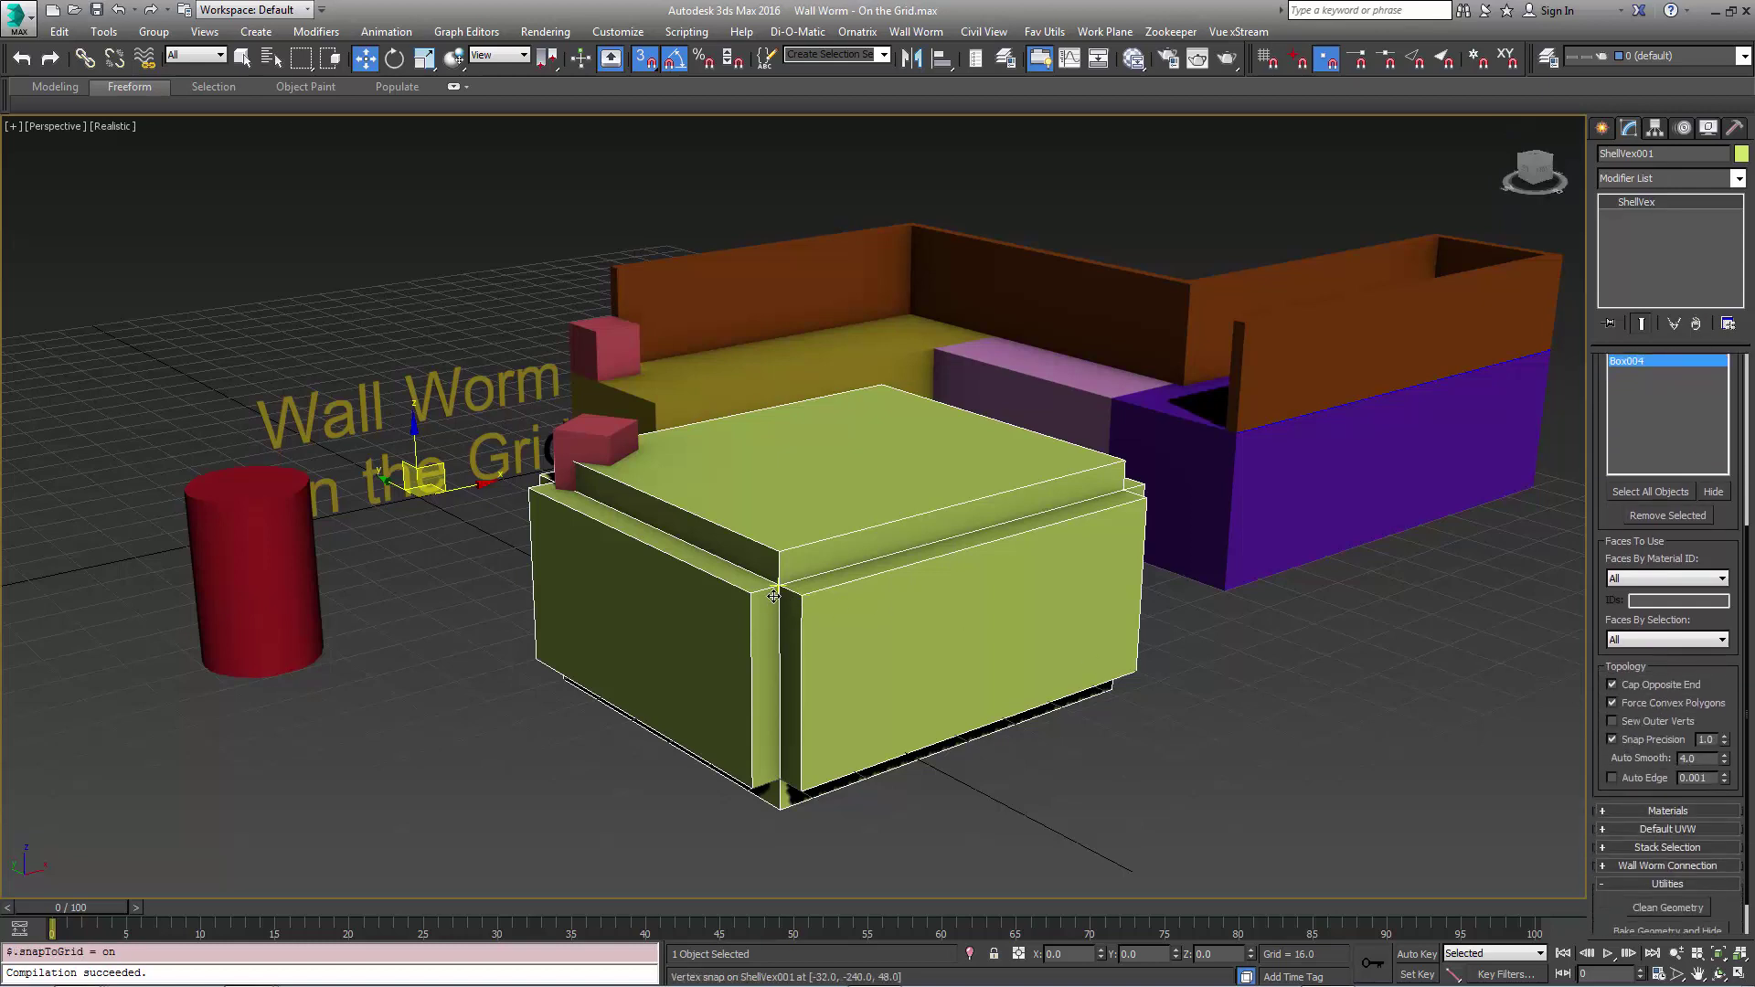
pyautogui.scroll(-4, 1228, 609)
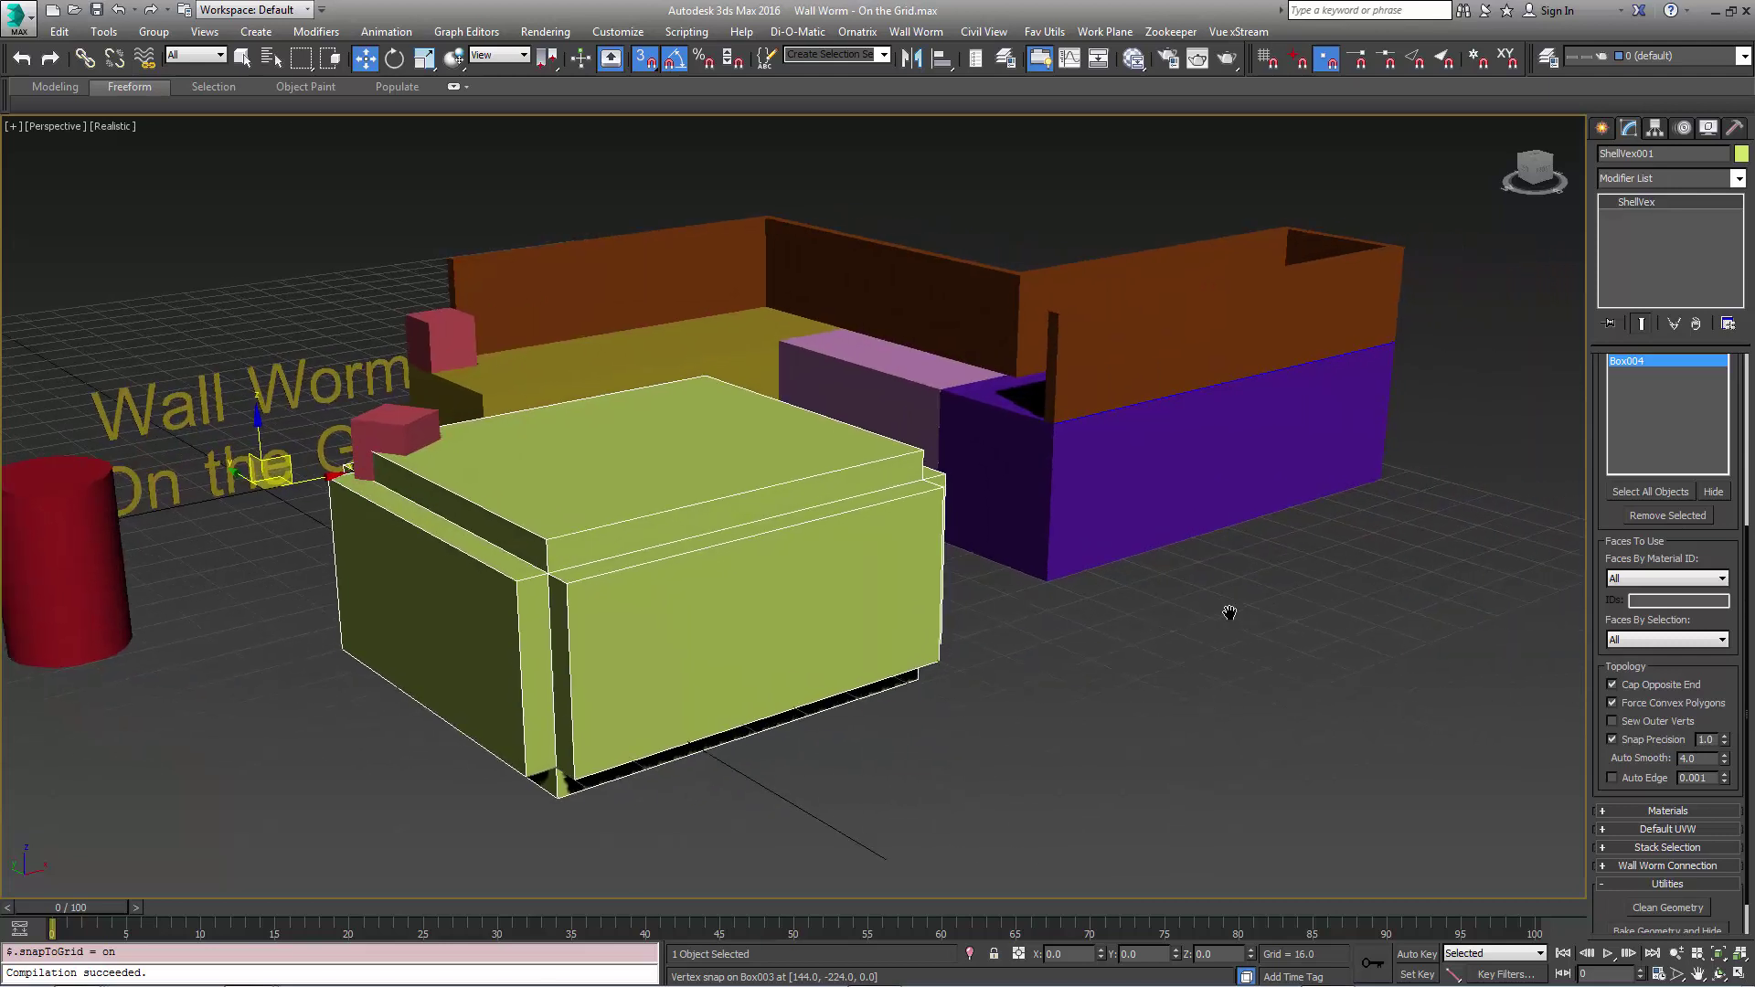
pyautogui.keyDown('alt'); pyautogui.moveTo(1231, 621); pyautogui.dragTo(1142, 668, button='middle'); pyautogui.keyUp('alt')
# - Remove the green ShellVex around the large pink box and select the small red box on that box's corner
pyautogui.click(509, 627)
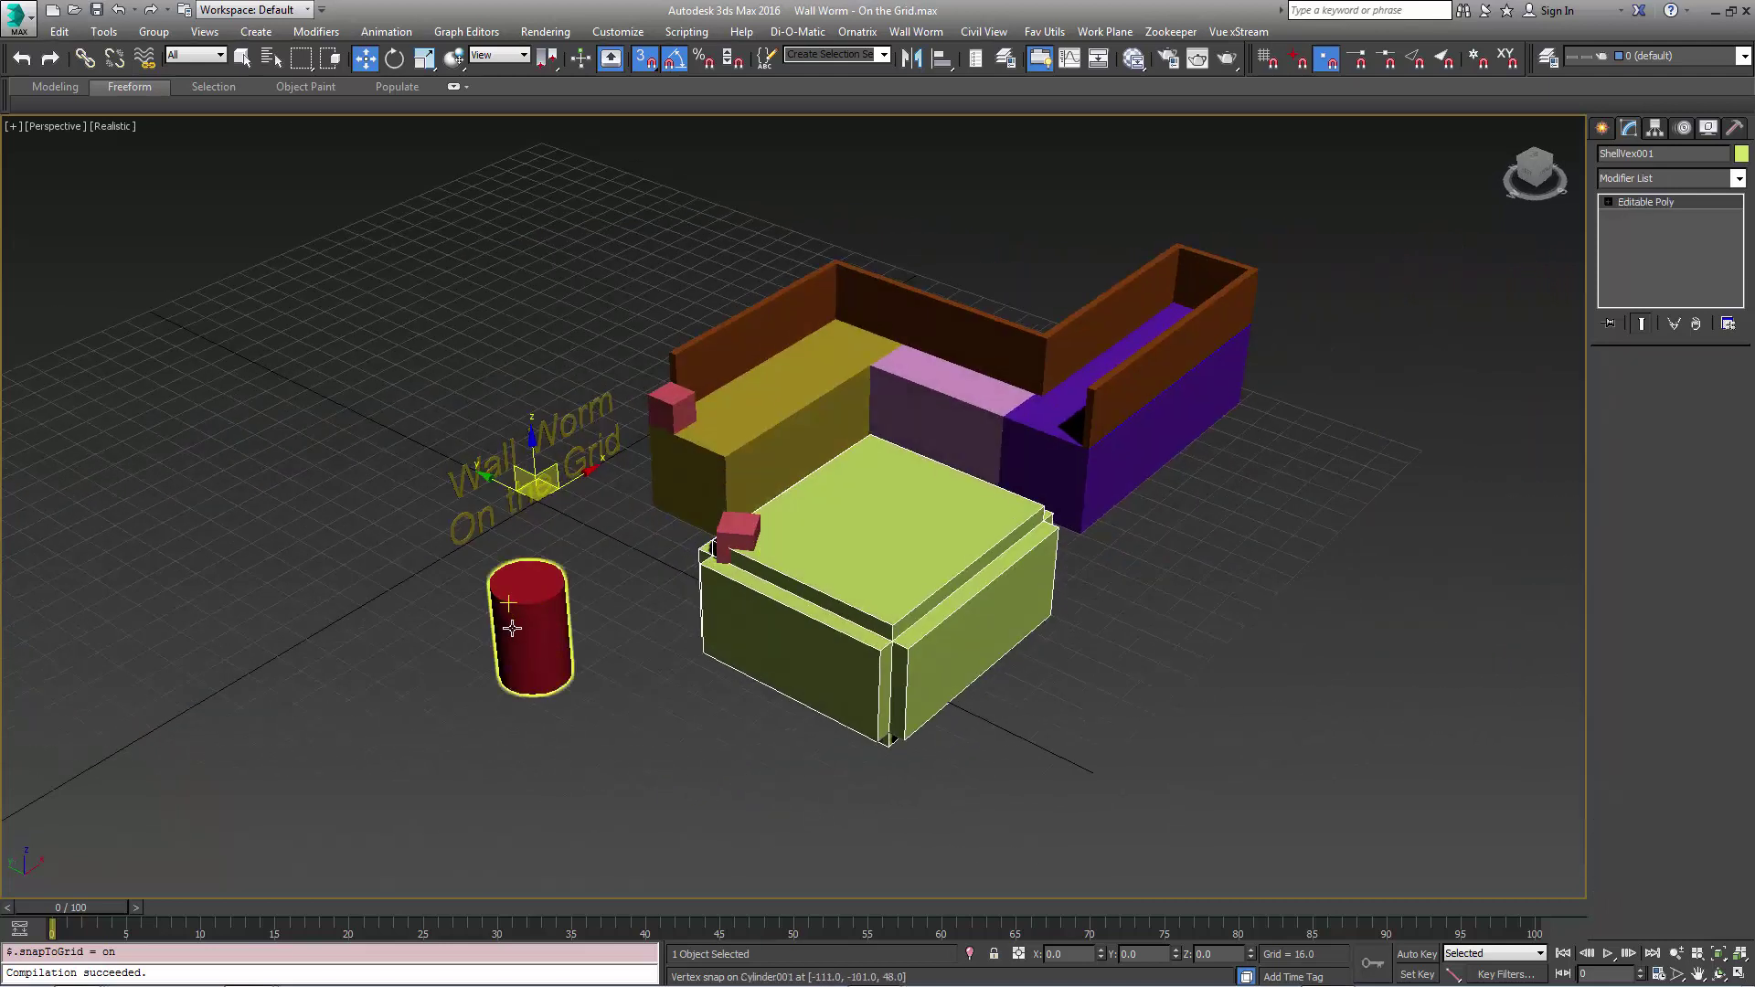
pyautogui.click(736, 533)
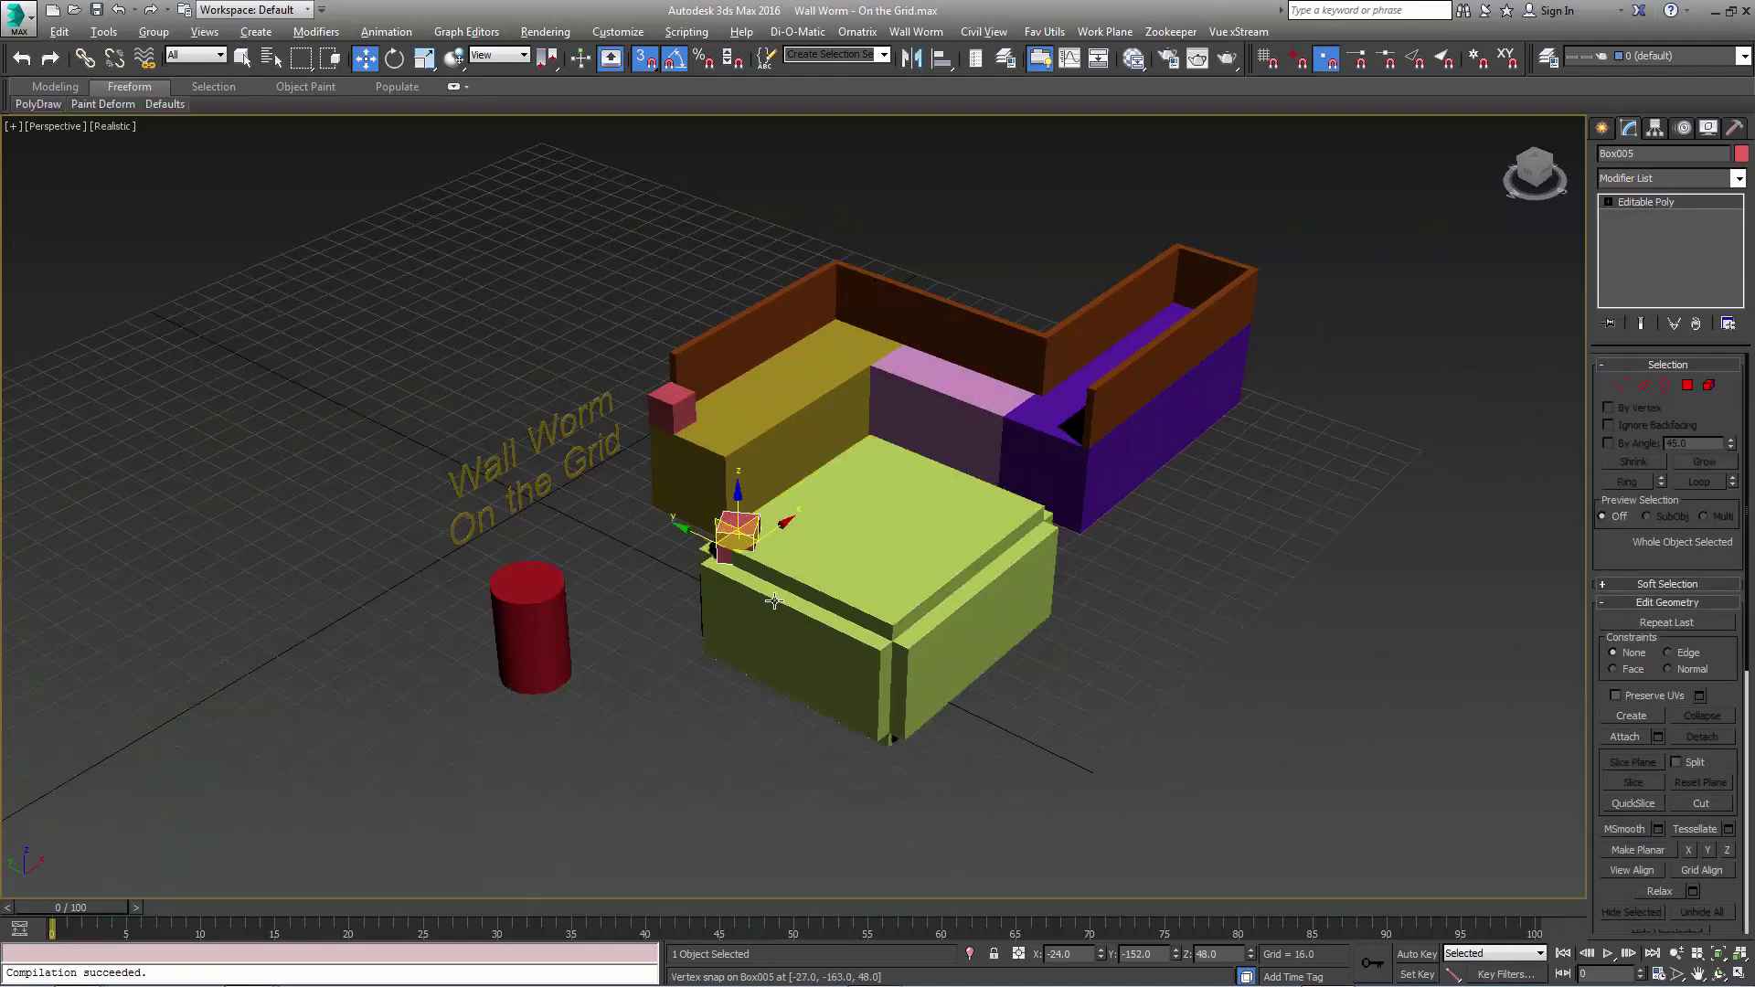
pyautogui.scroll(2, 722, 517)
pyautogui.moveTo(1332, 690); pyautogui.dragTo(1234, 599, button='middle')
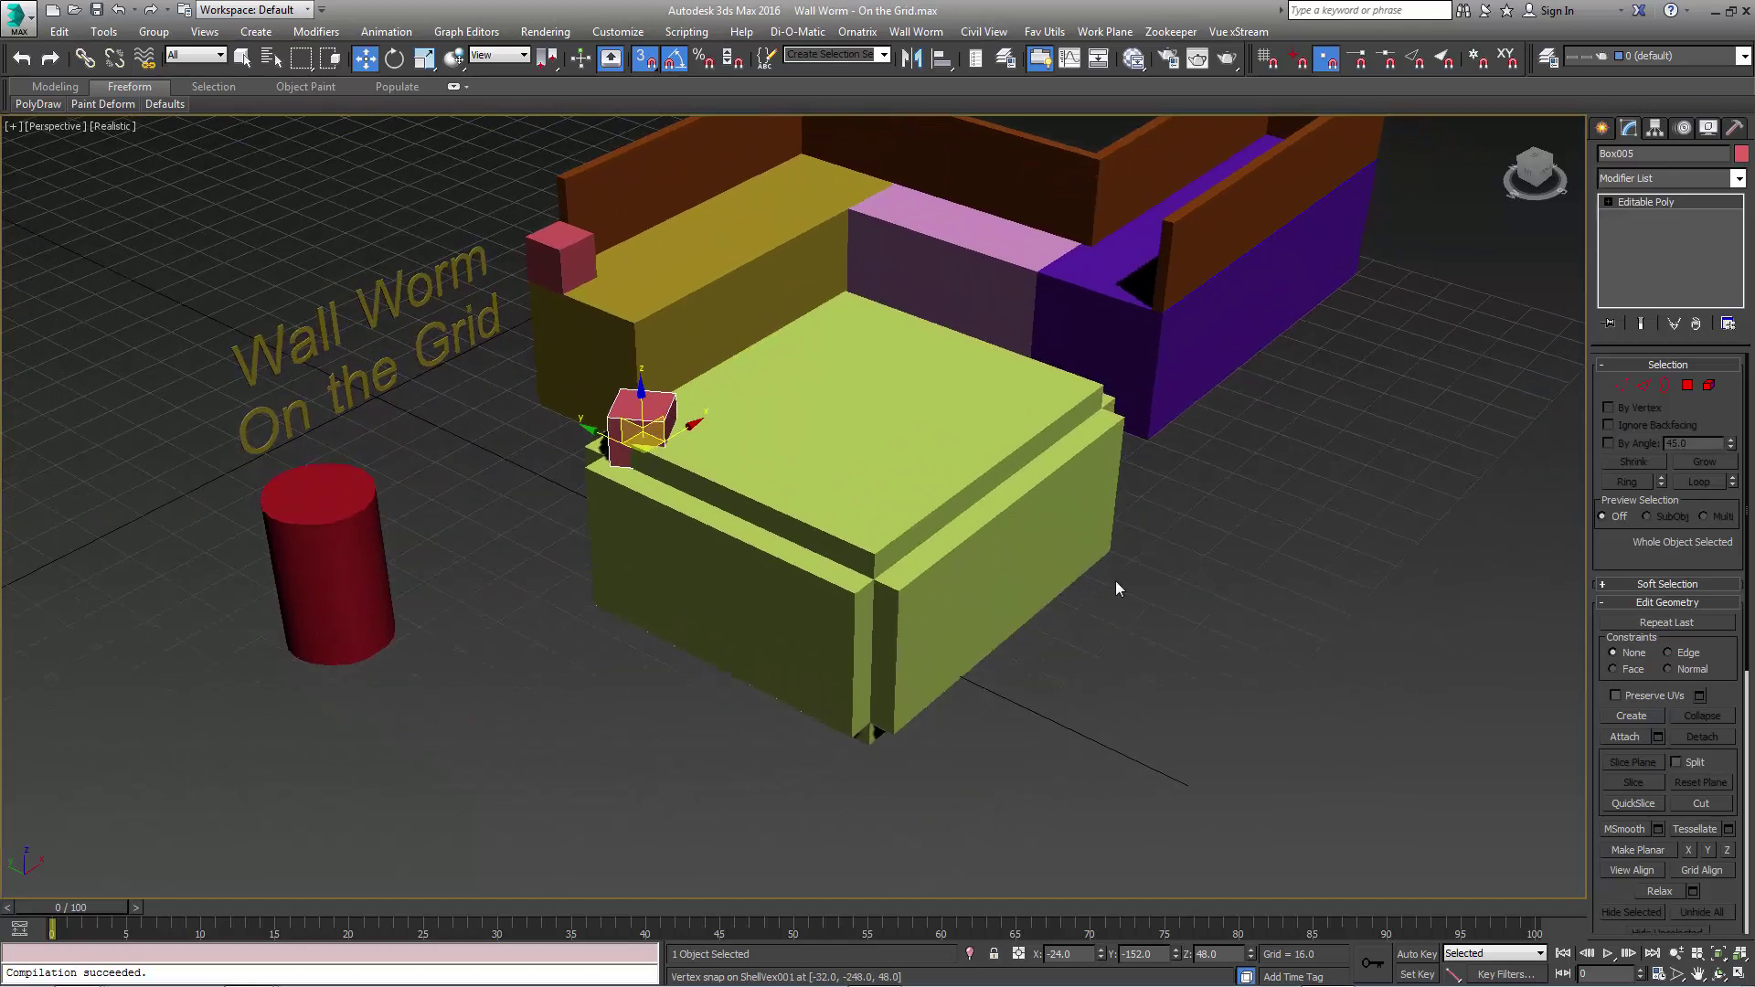
pyautogui.click(748, 483)
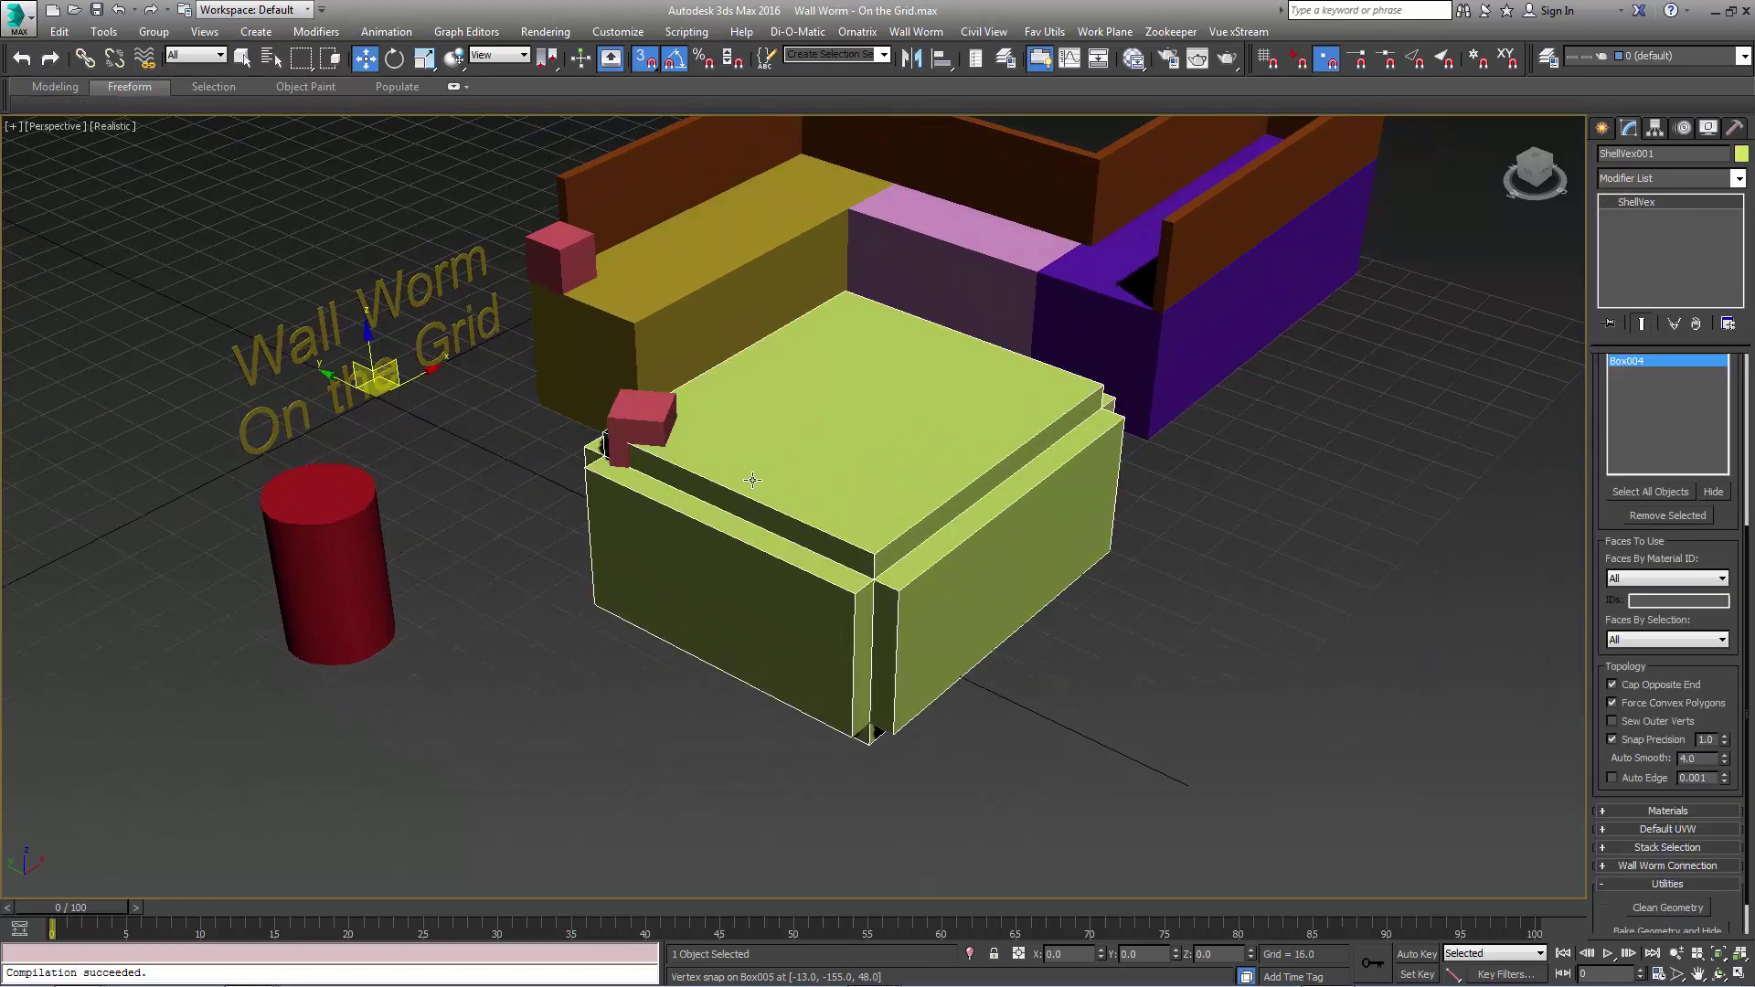
pyautogui.scroll(5, 1657, 622)
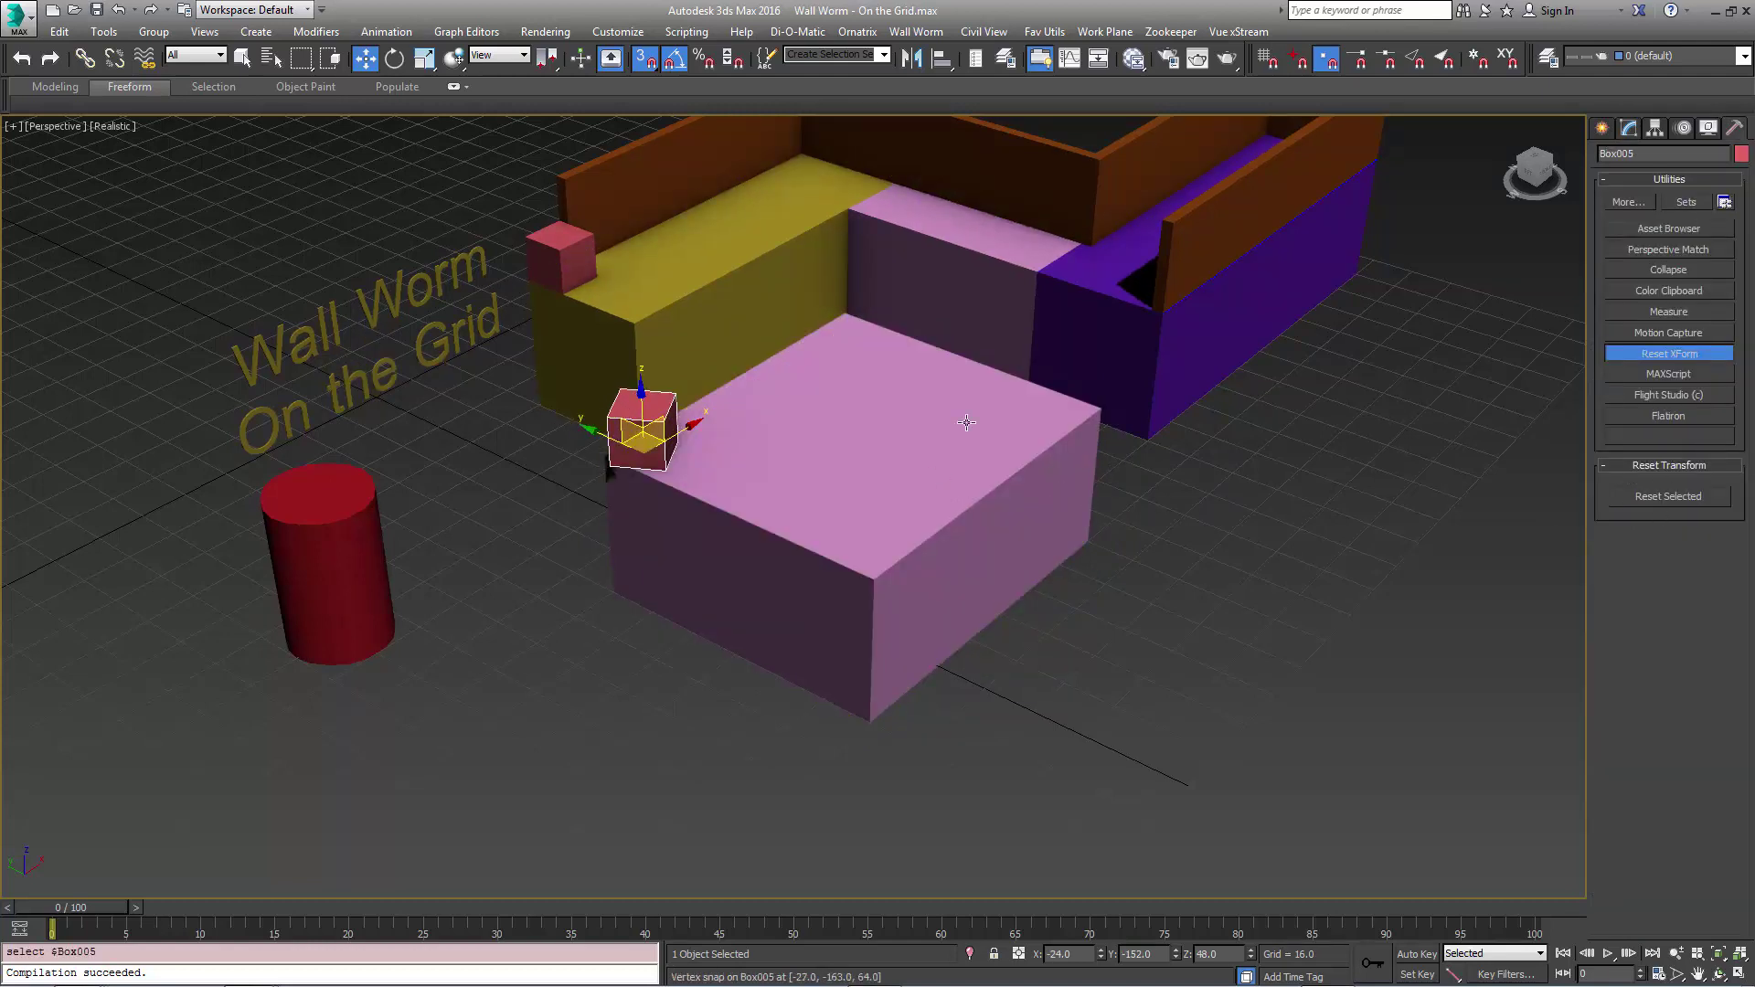
# - Reset the transform of the small red box on the large pink box and convert it to an Editable Poly
pyautogui.click(1659, 496)
pyautogui.rightClick(644, 404)
pyautogui.click(893, 611)
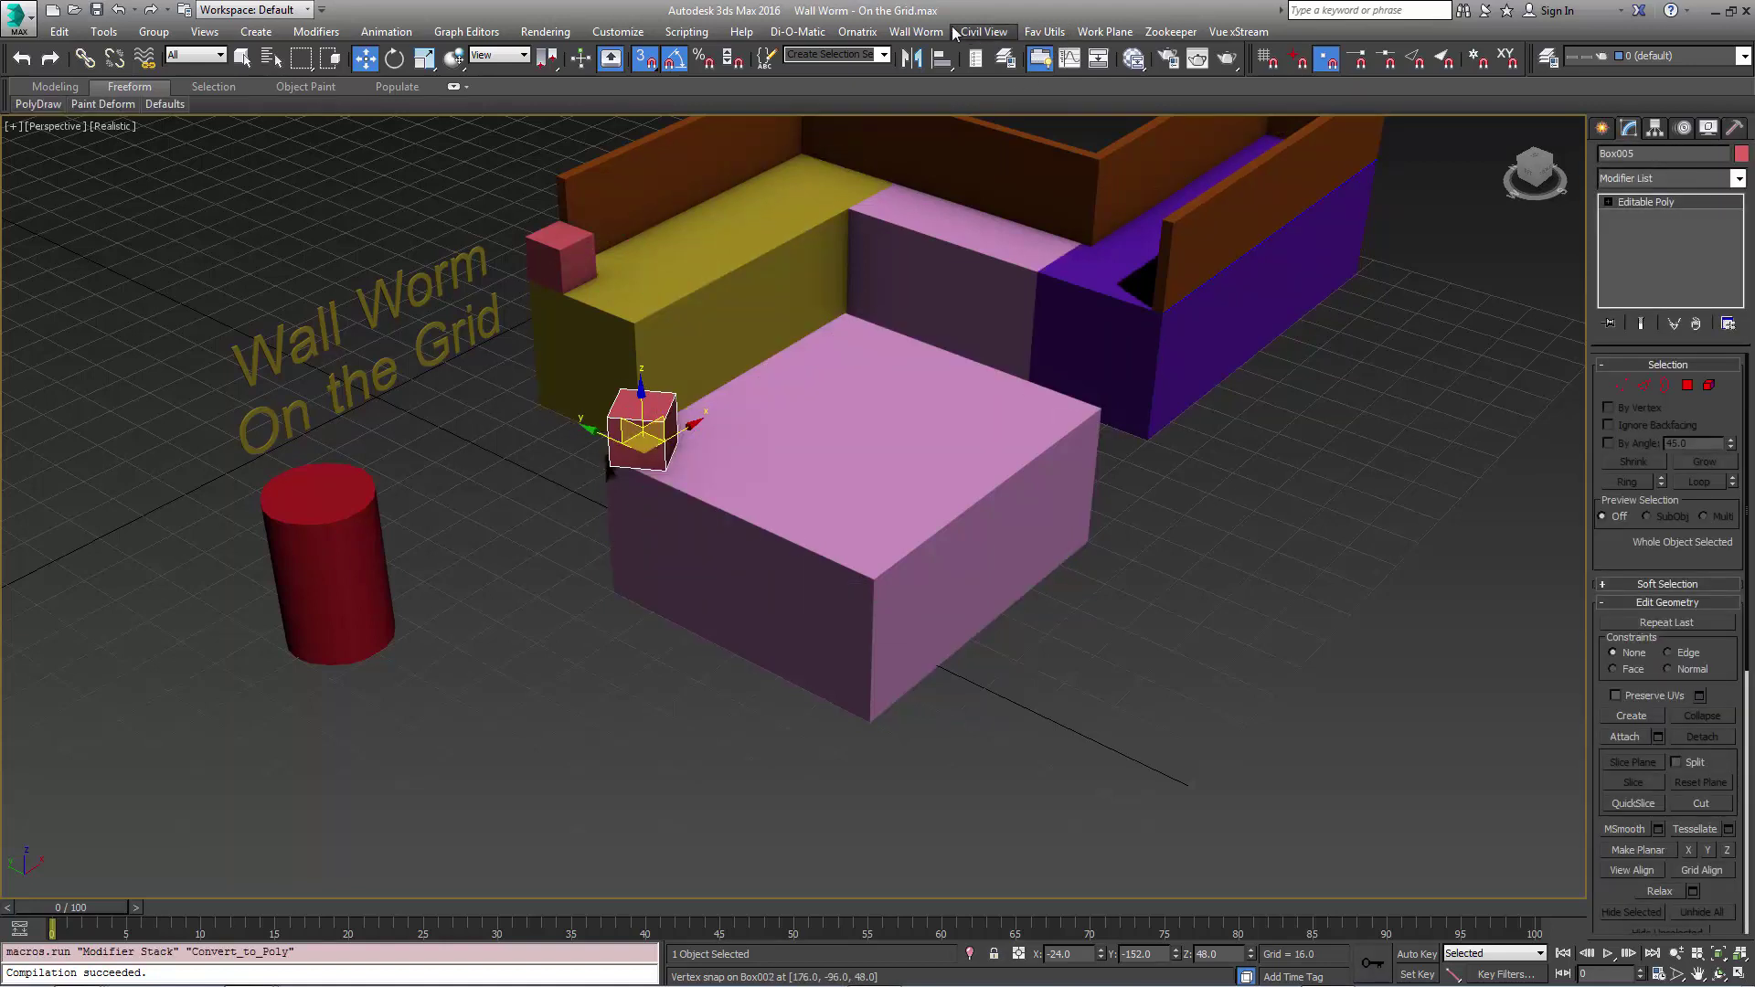
pyautogui.click(916, 32)
pyautogui.moveTo(980, 80)
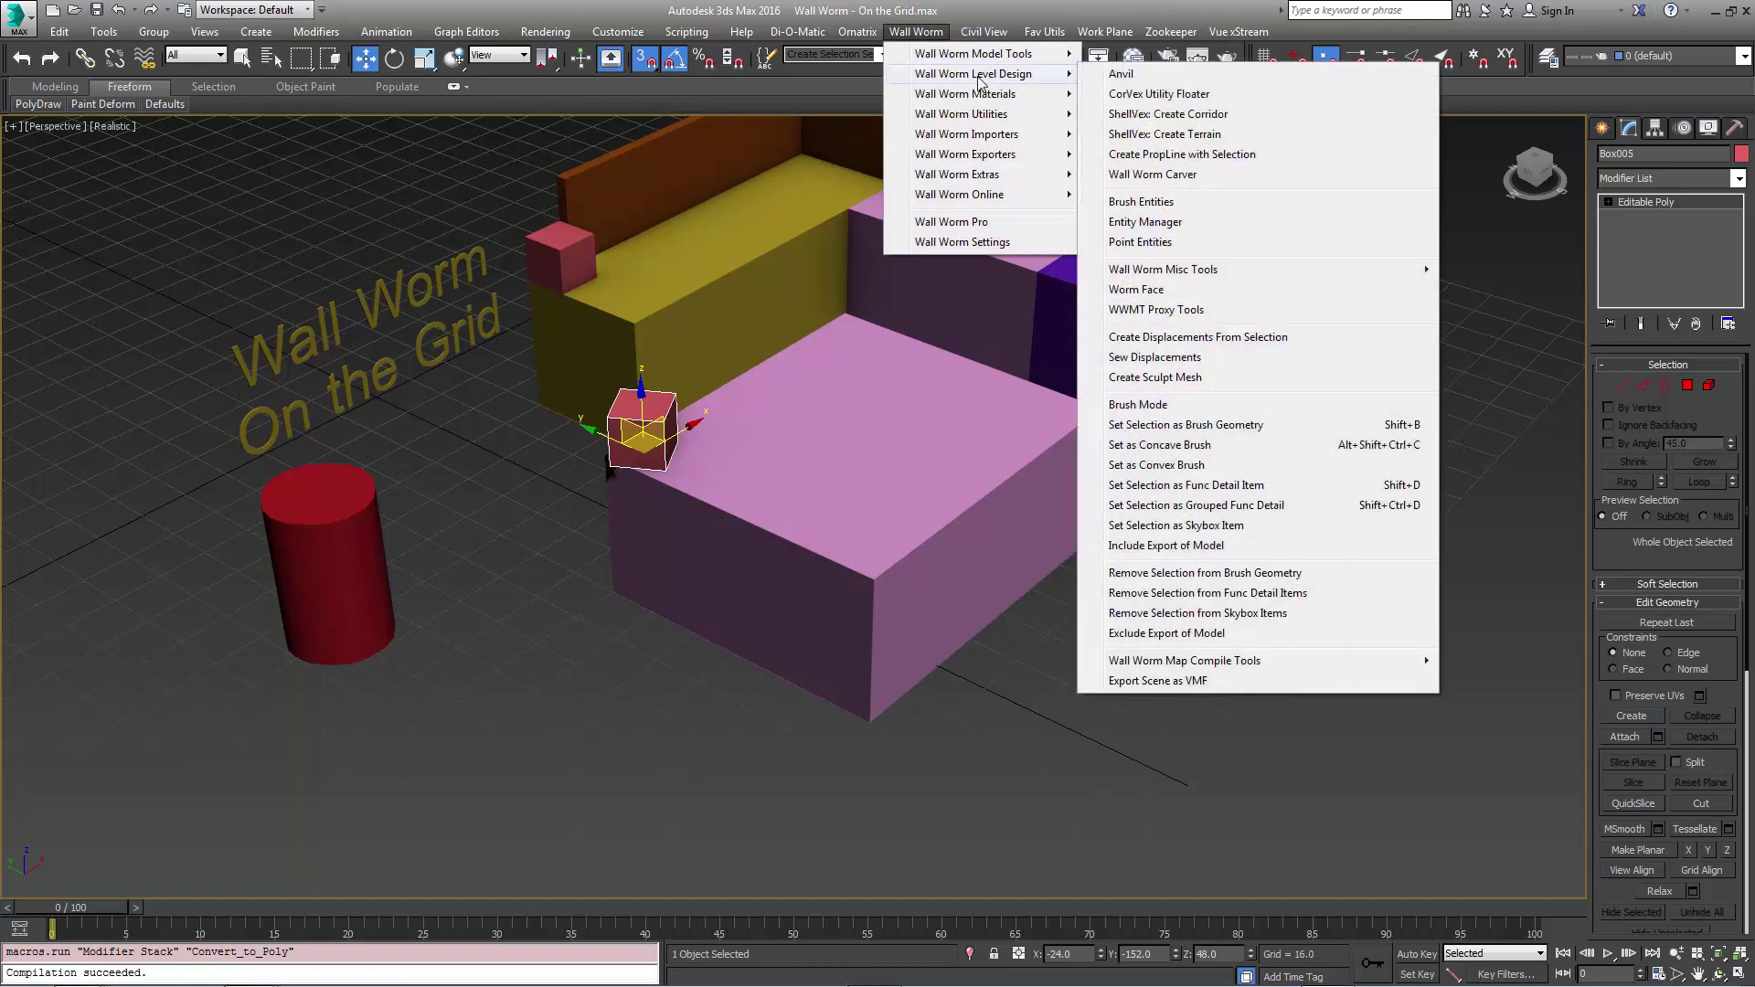
pyautogui.press('Escape')
pyautogui.press('Escape')
# - Rotate the small red box 25 degrees about the Z axis
pyautogui.rightClick(640, 448)
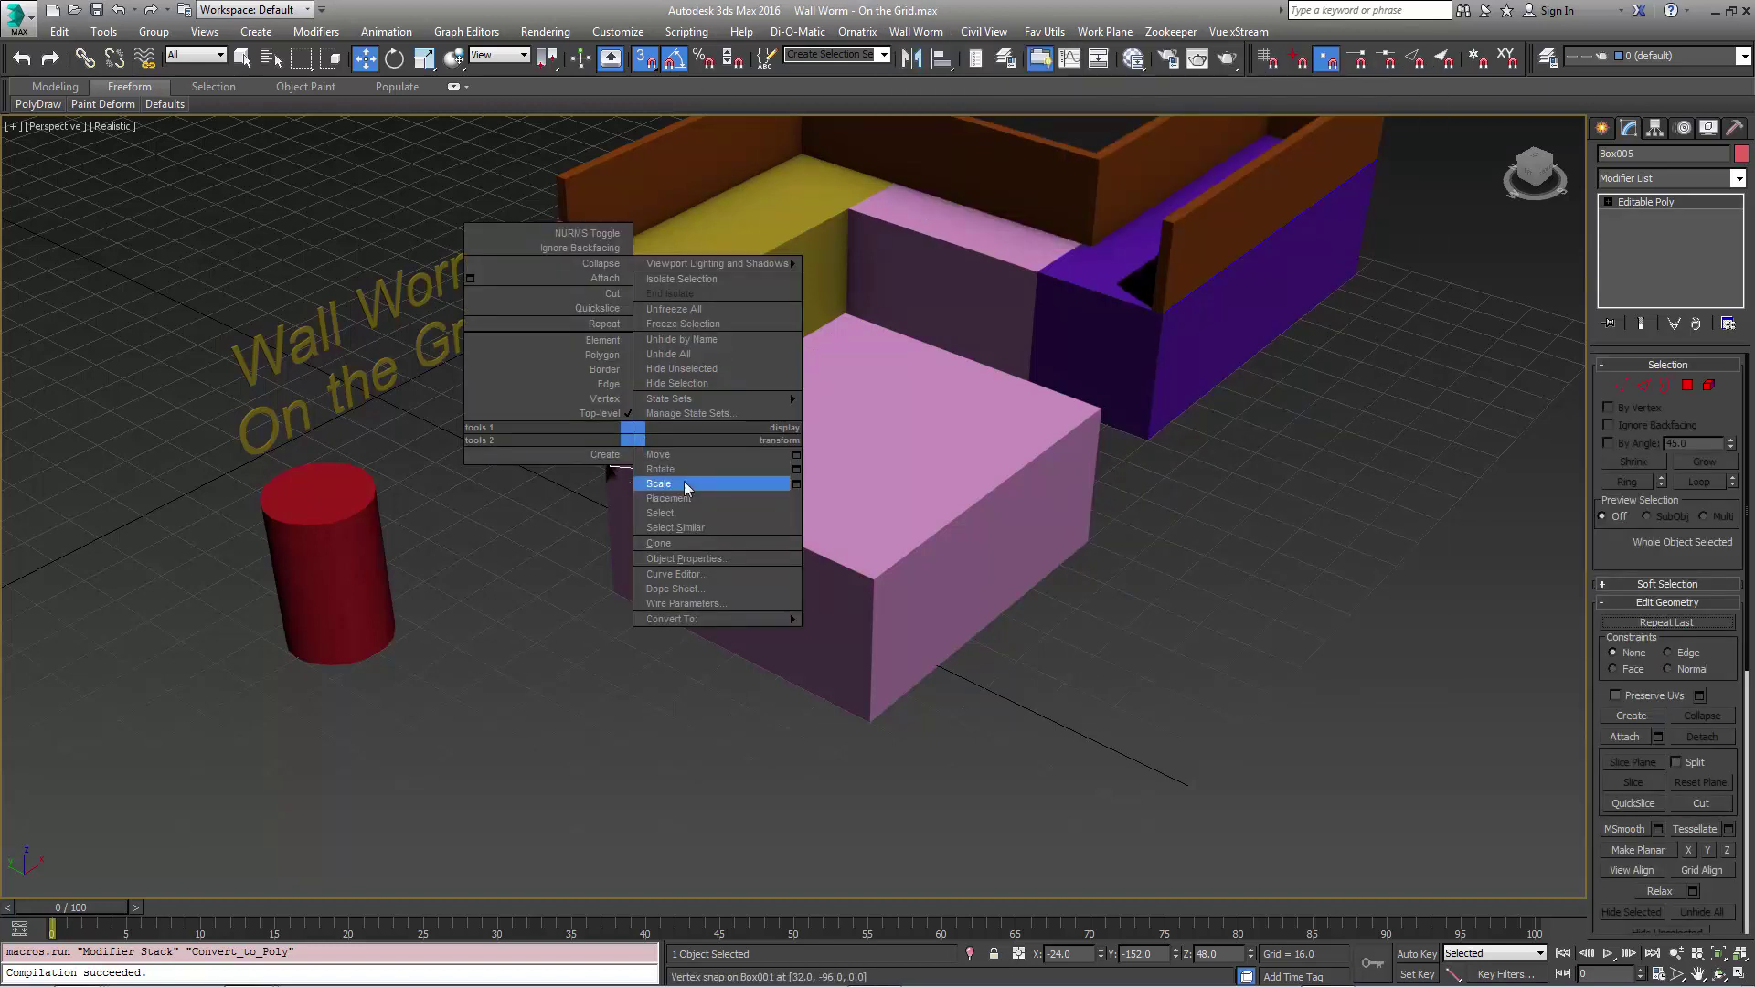
pyautogui.click(685, 475)
pyautogui.moveTo(647, 491); pyautogui.dragTo(664, 498)
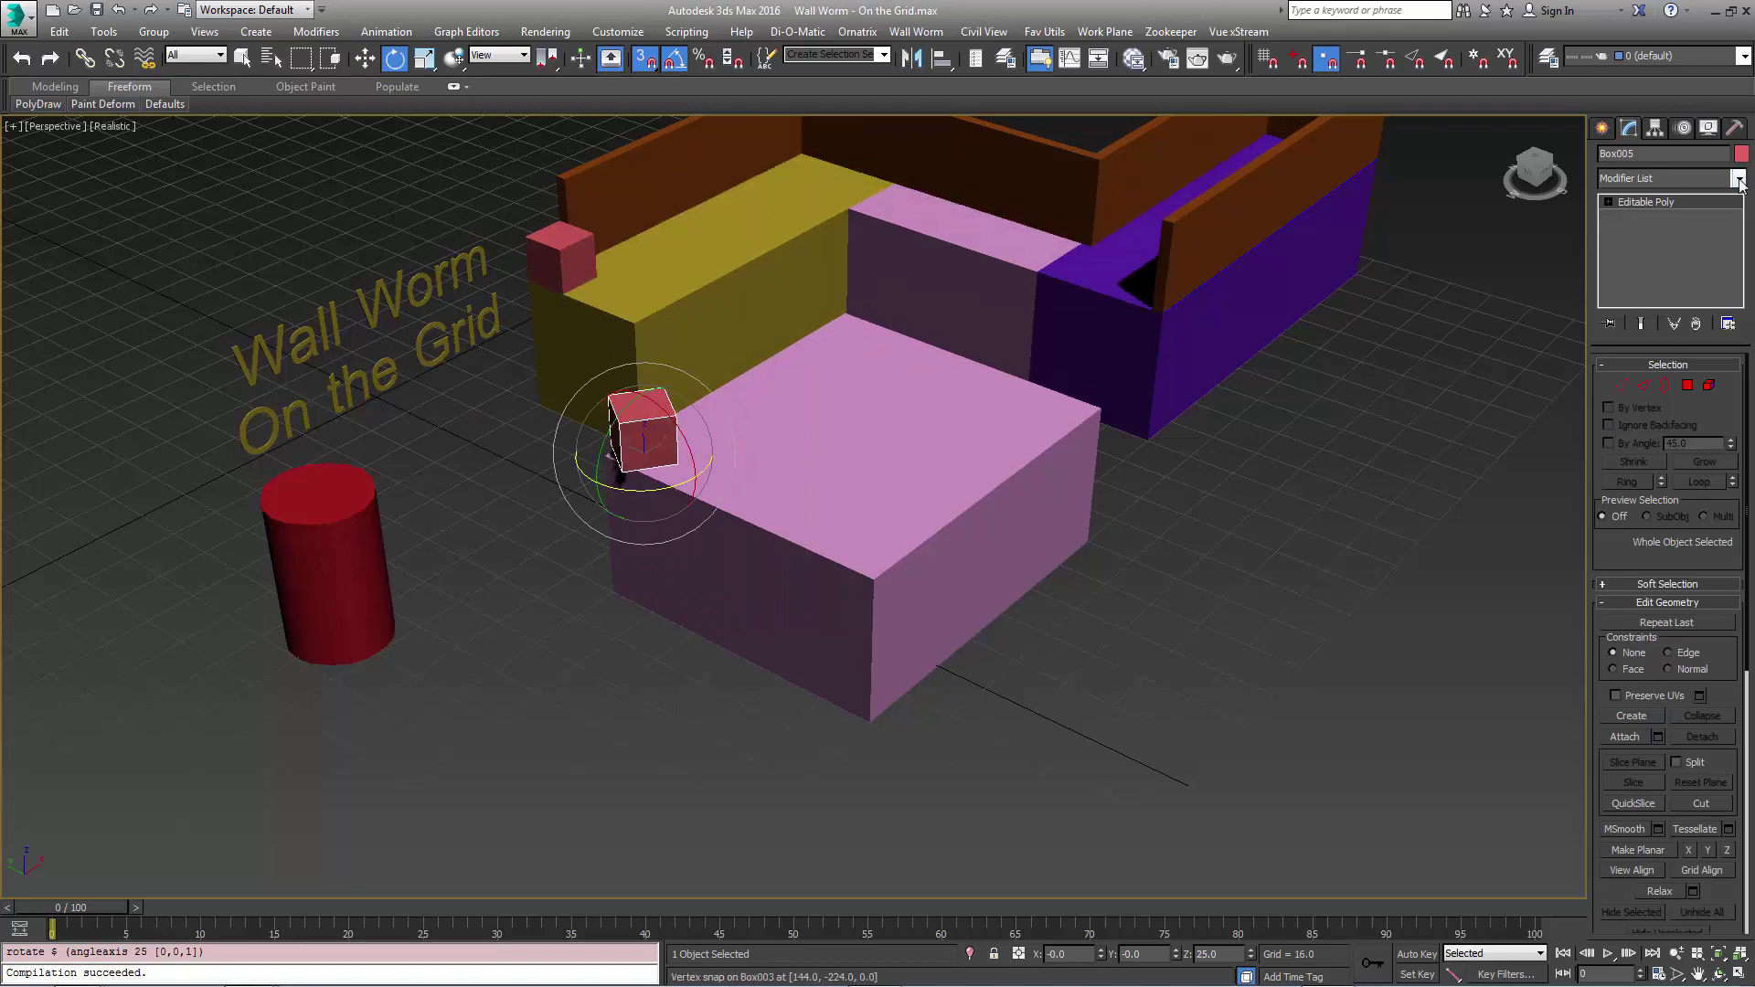
# - Reset the rotated red box's transform with Reset XForm and collapse it to an Editable Poly
pyautogui.click(1735, 127)
pyautogui.click(1669, 497)
pyautogui.rightClick(809, 444)
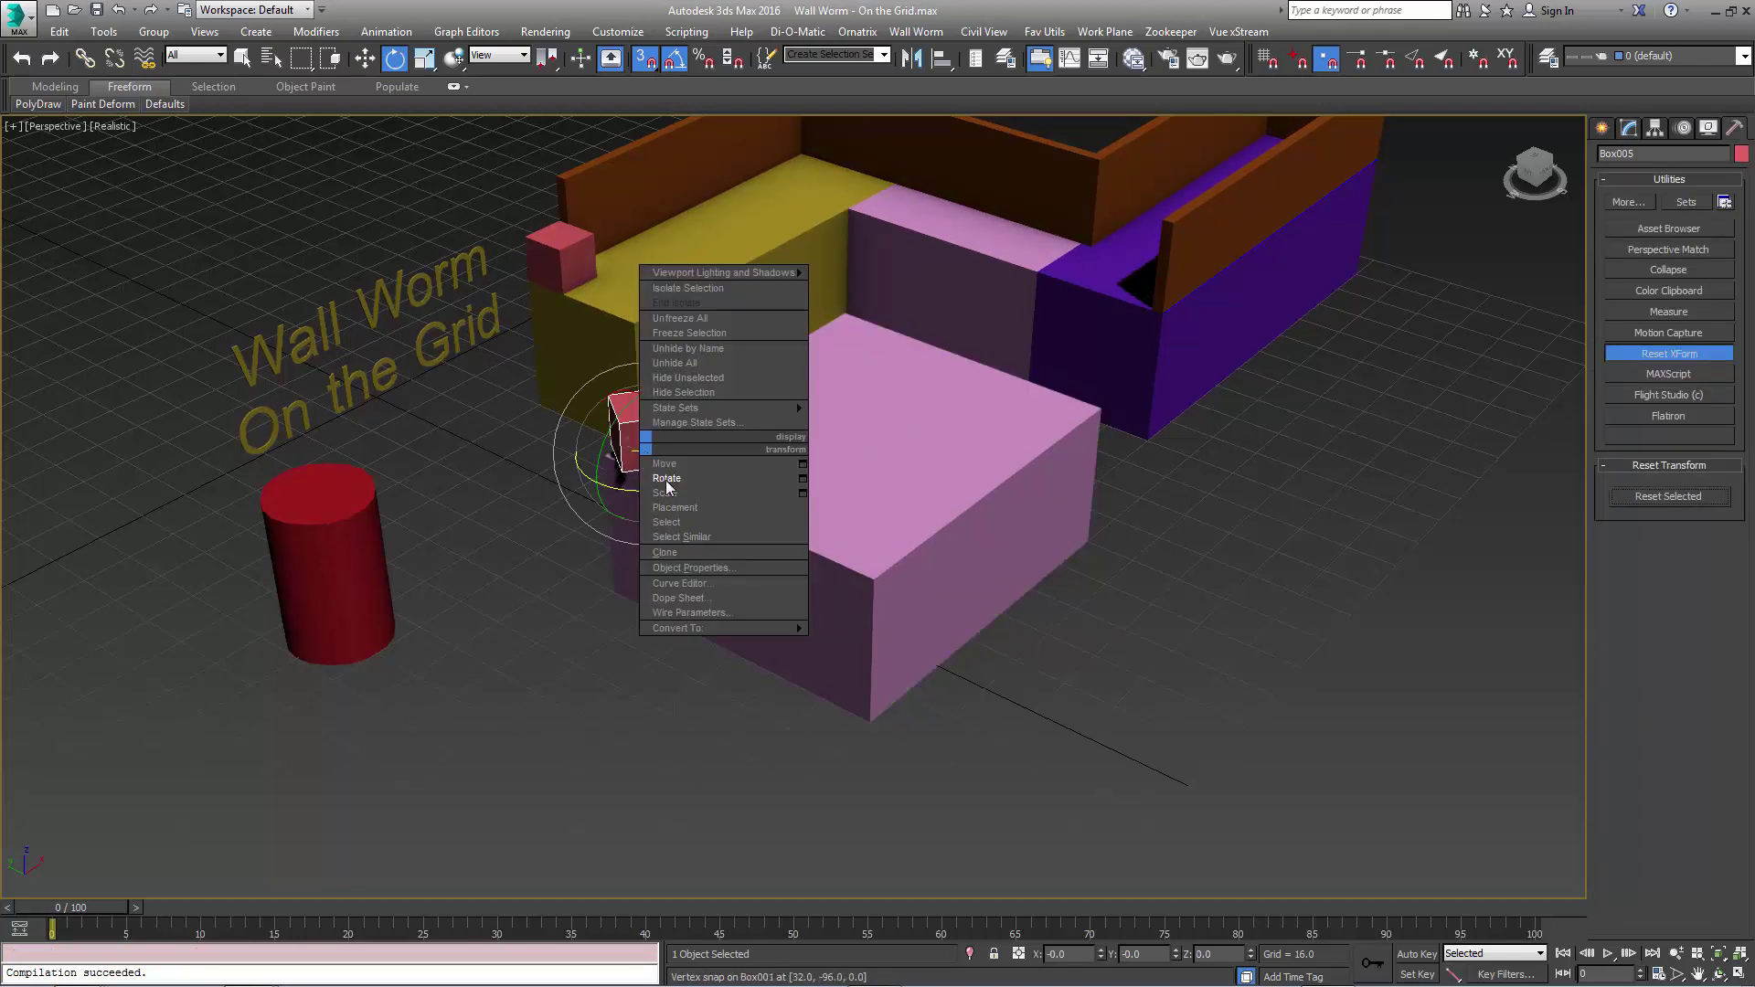
pyautogui.moveTo(797, 631)
pyautogui.click(873, 643)
# - Create a ShellVex corridor from the rotated small red box
pyautogui.click(916, 31)
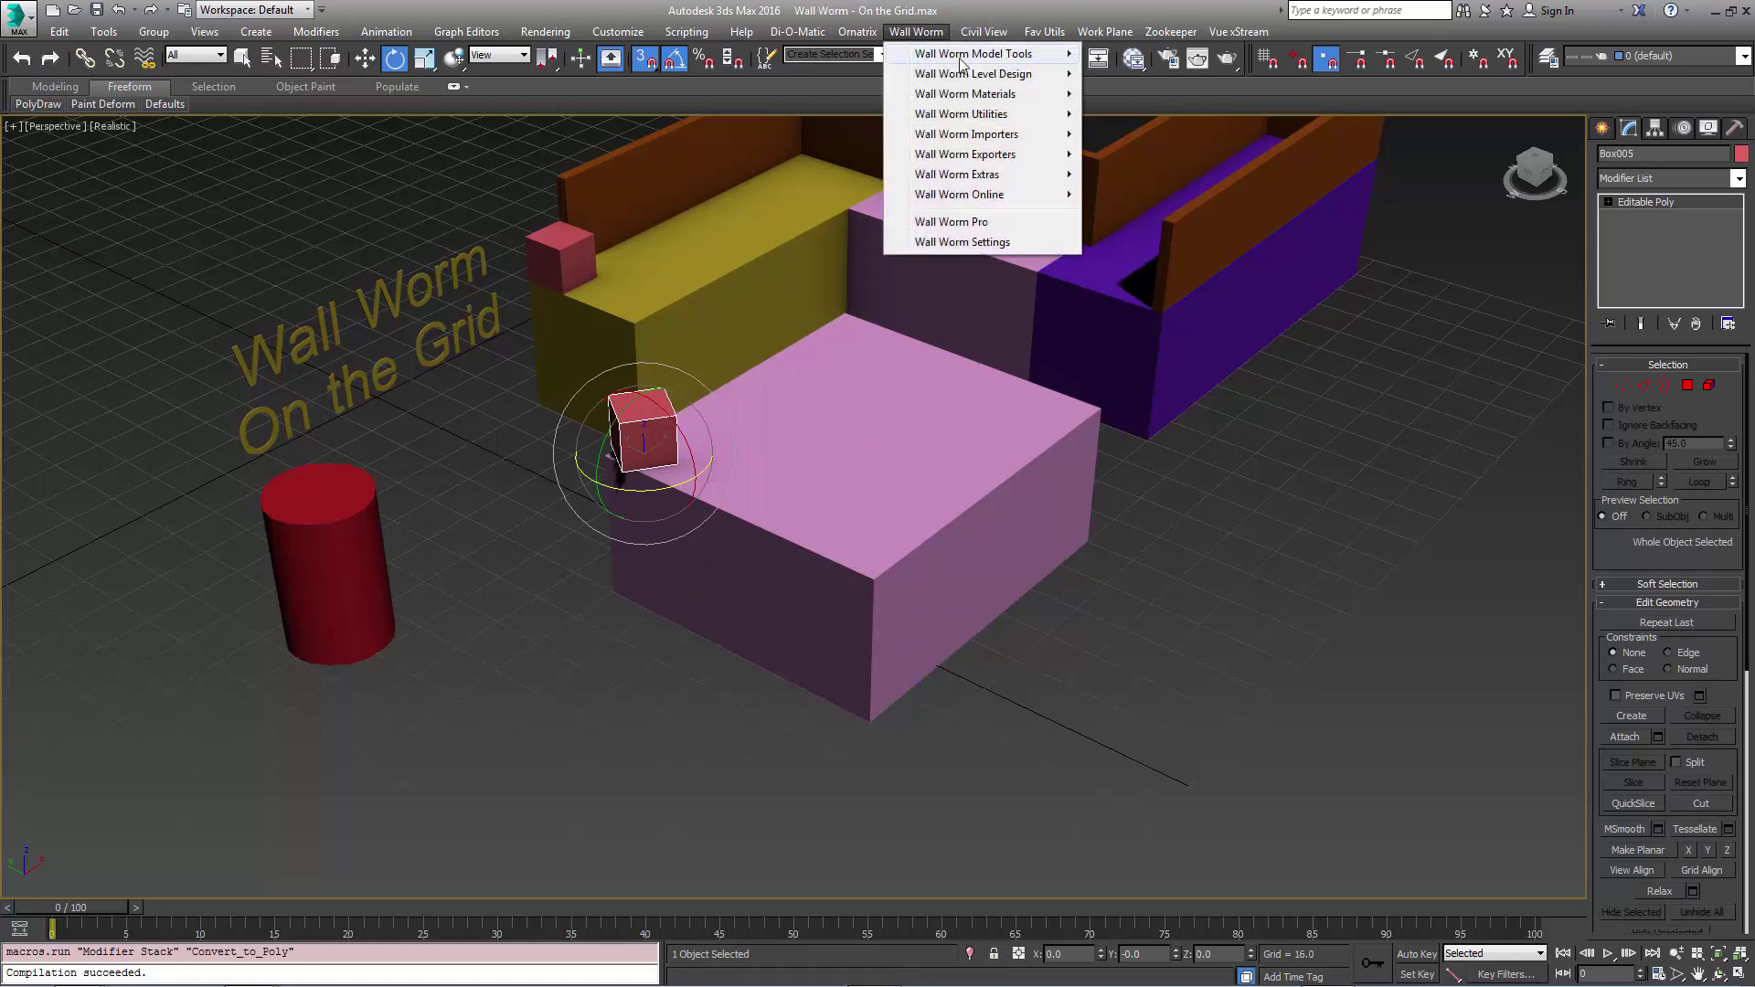
pyautogui.moveTo(966, 75)
pyautogui.click(1185, 122)
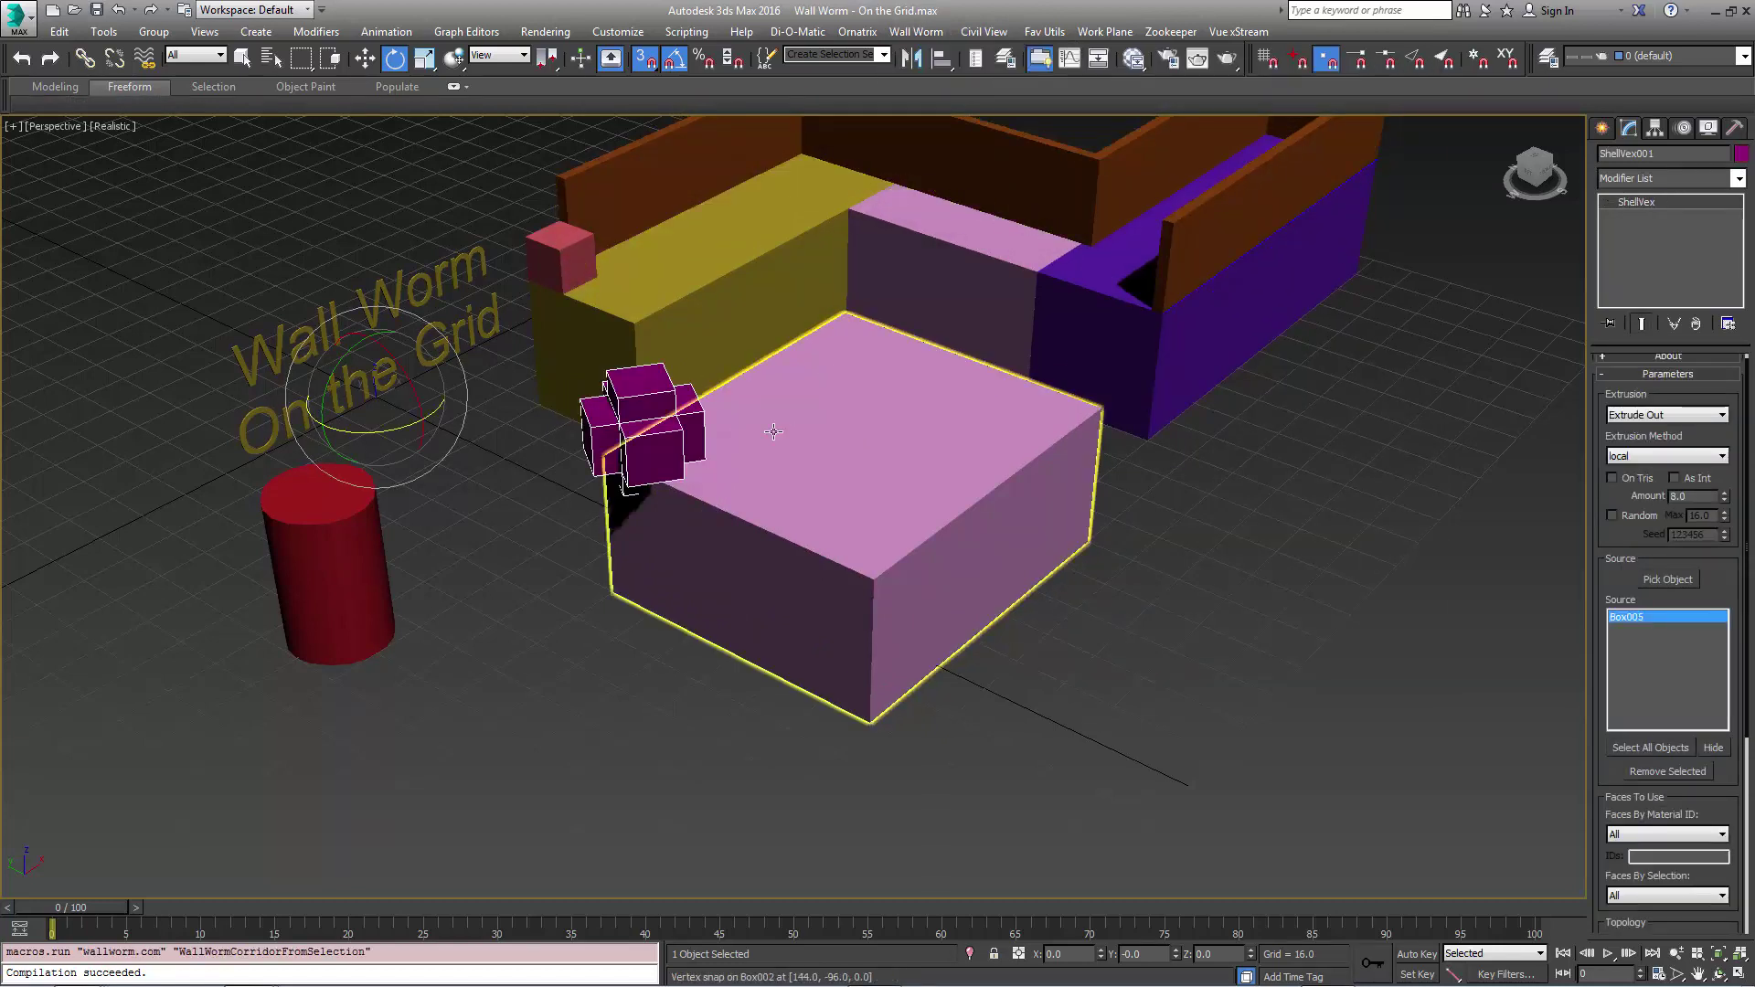
pyautogui.scroll(8, 624, 329)
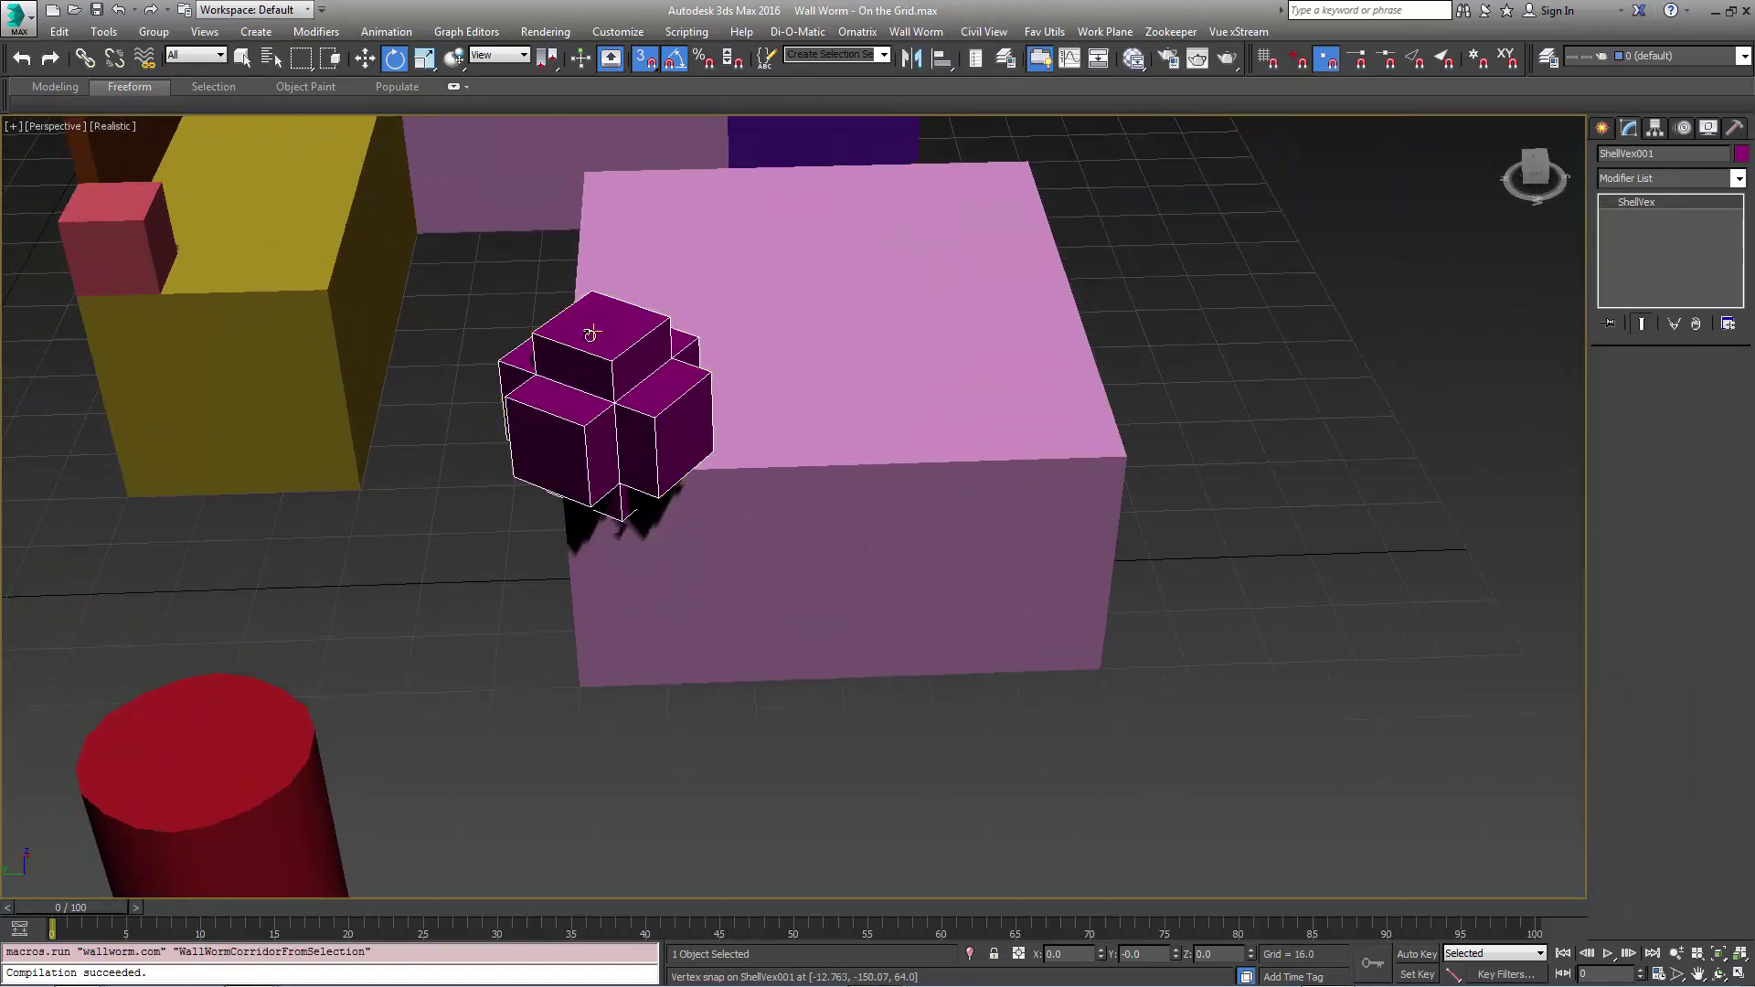
pyautogui.scroll(5, 624, 329)
# - Add an Edit Poly modifier to the purple ShellVex and enter vertex editing
pyautogui.click(1738, 179)
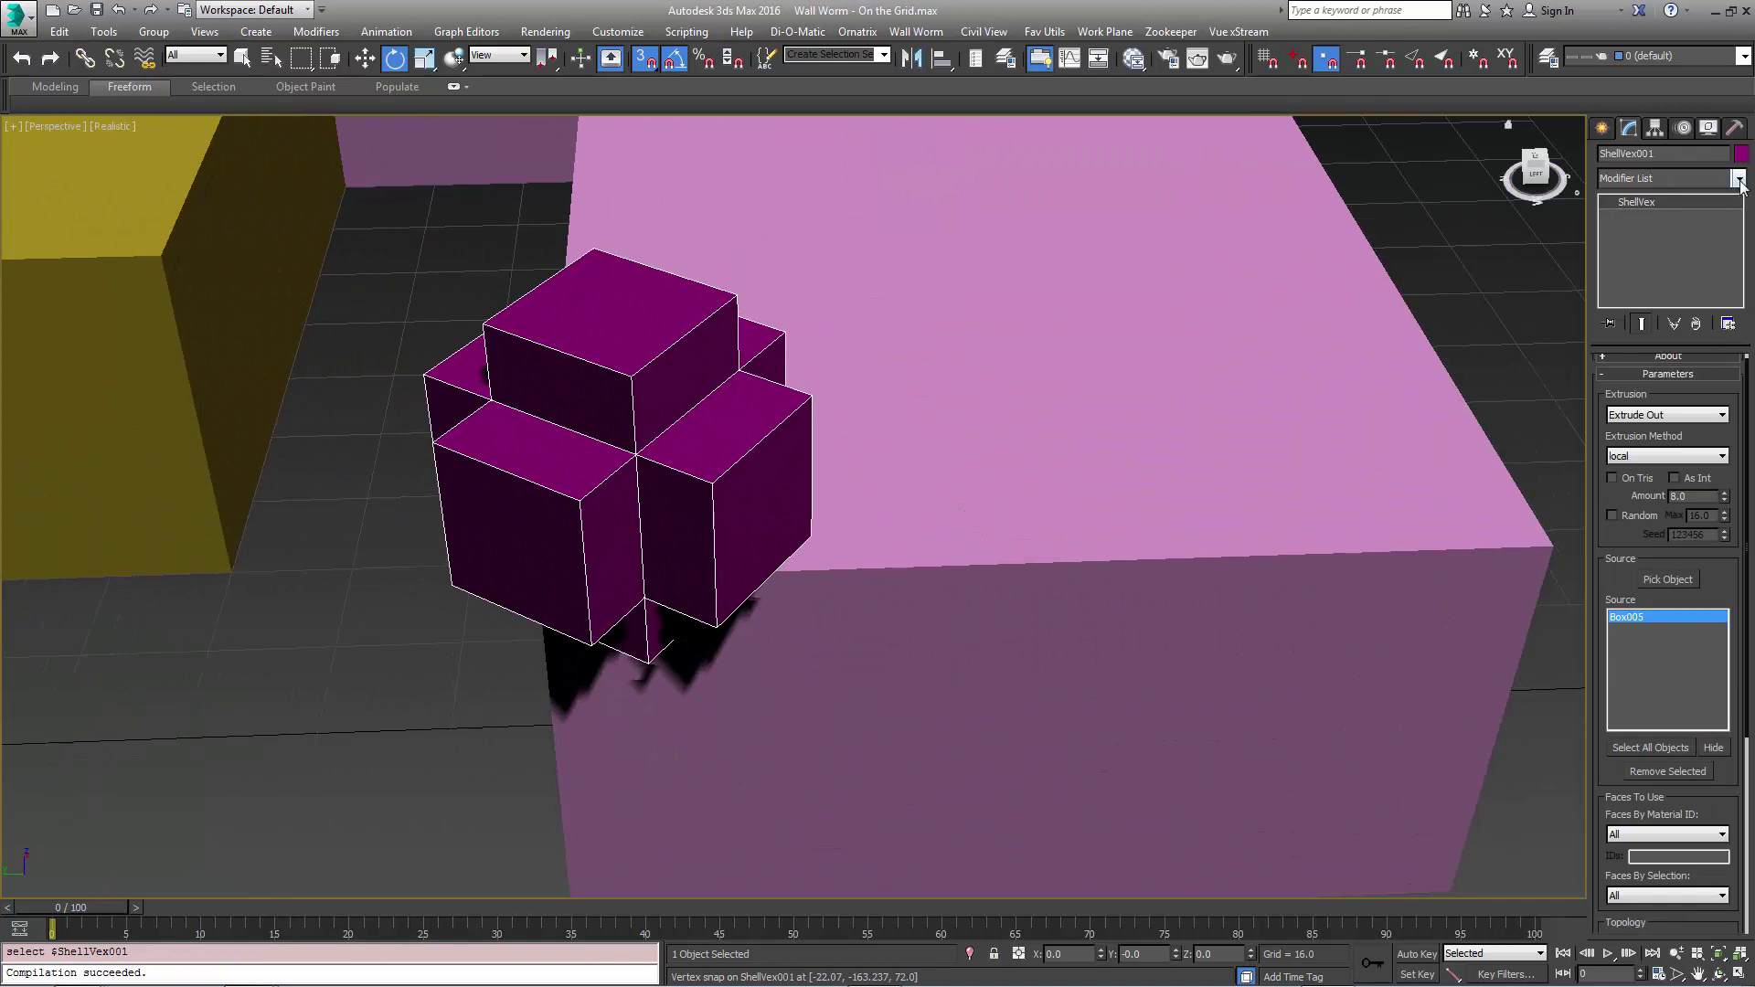
pyautogui.moveTo(1741, 228); pyautogui.dragTo(1735, 416)
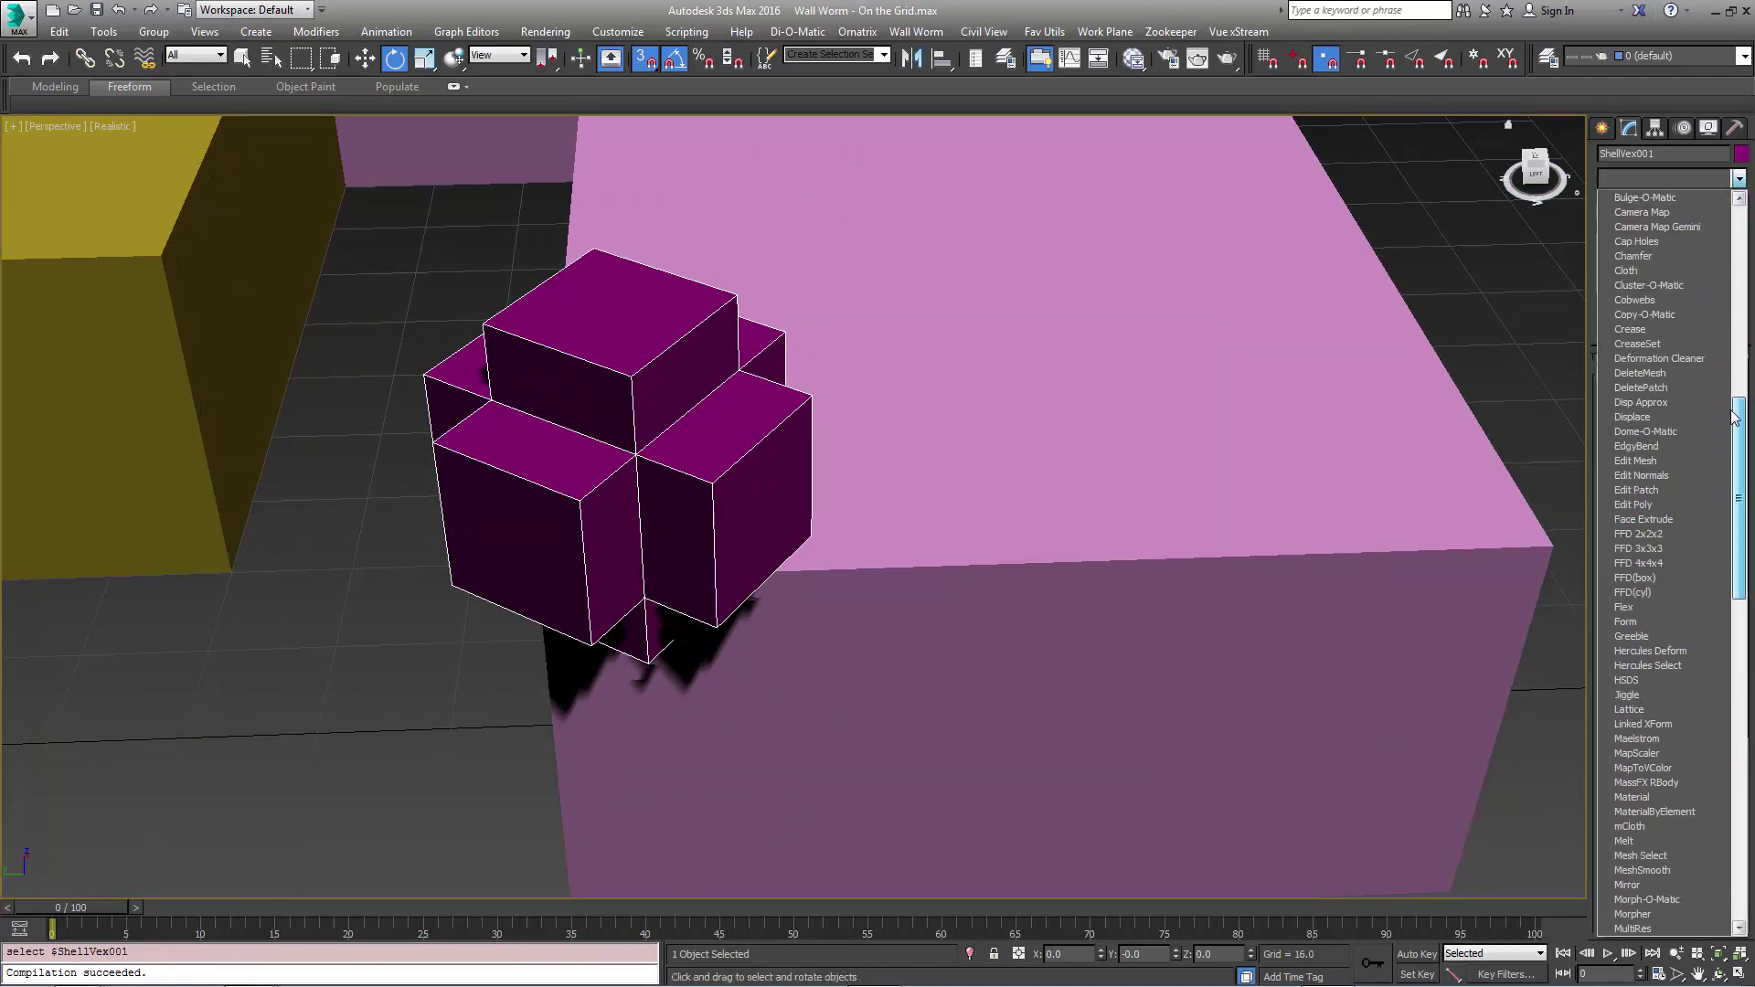
pyautogui.click(1636, 504)
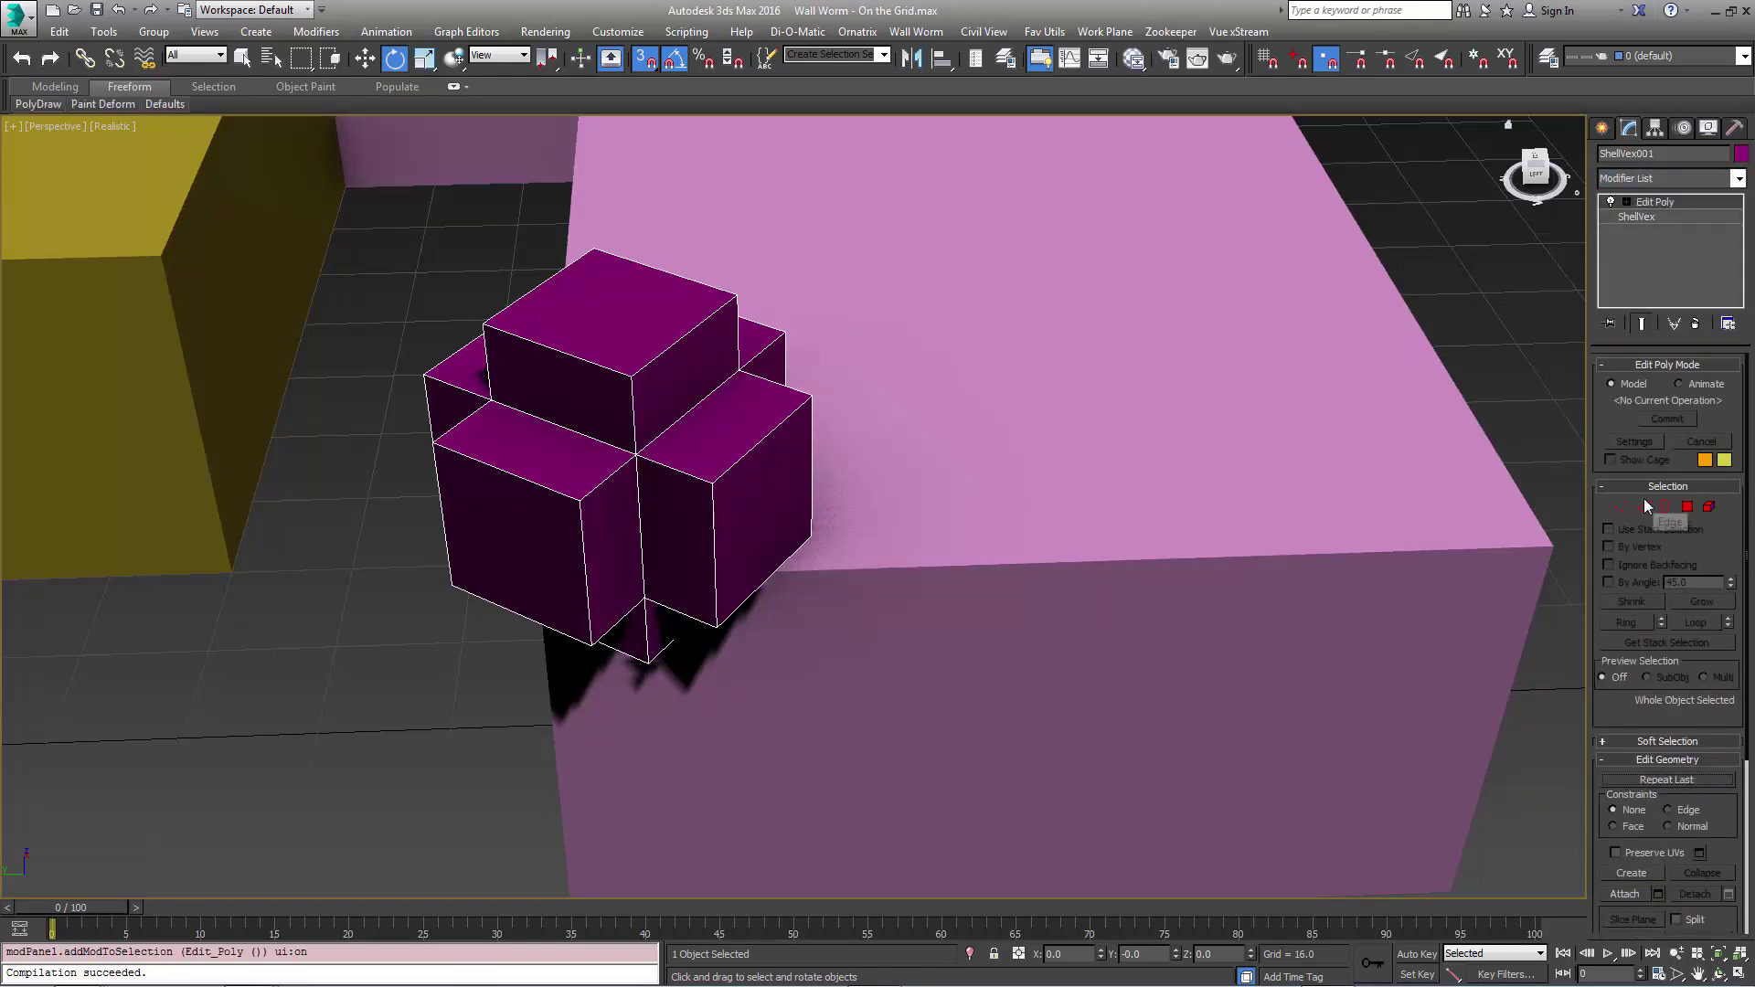
pyautogui.click(1621, 506)
# - Check the coordinates of a single outer corner vertex on the purple ShellVex, and delete the Edit Poly modifier
pyautogui.moveTo(718, 275); pyautogui.dragTo(823, 407)
pyautogui.keyDown('alt'); pyautogui.moveTo(823, 310); pyautogui.dragTo(820, 314, button='middle'); pyautogui.keyUp('alt')
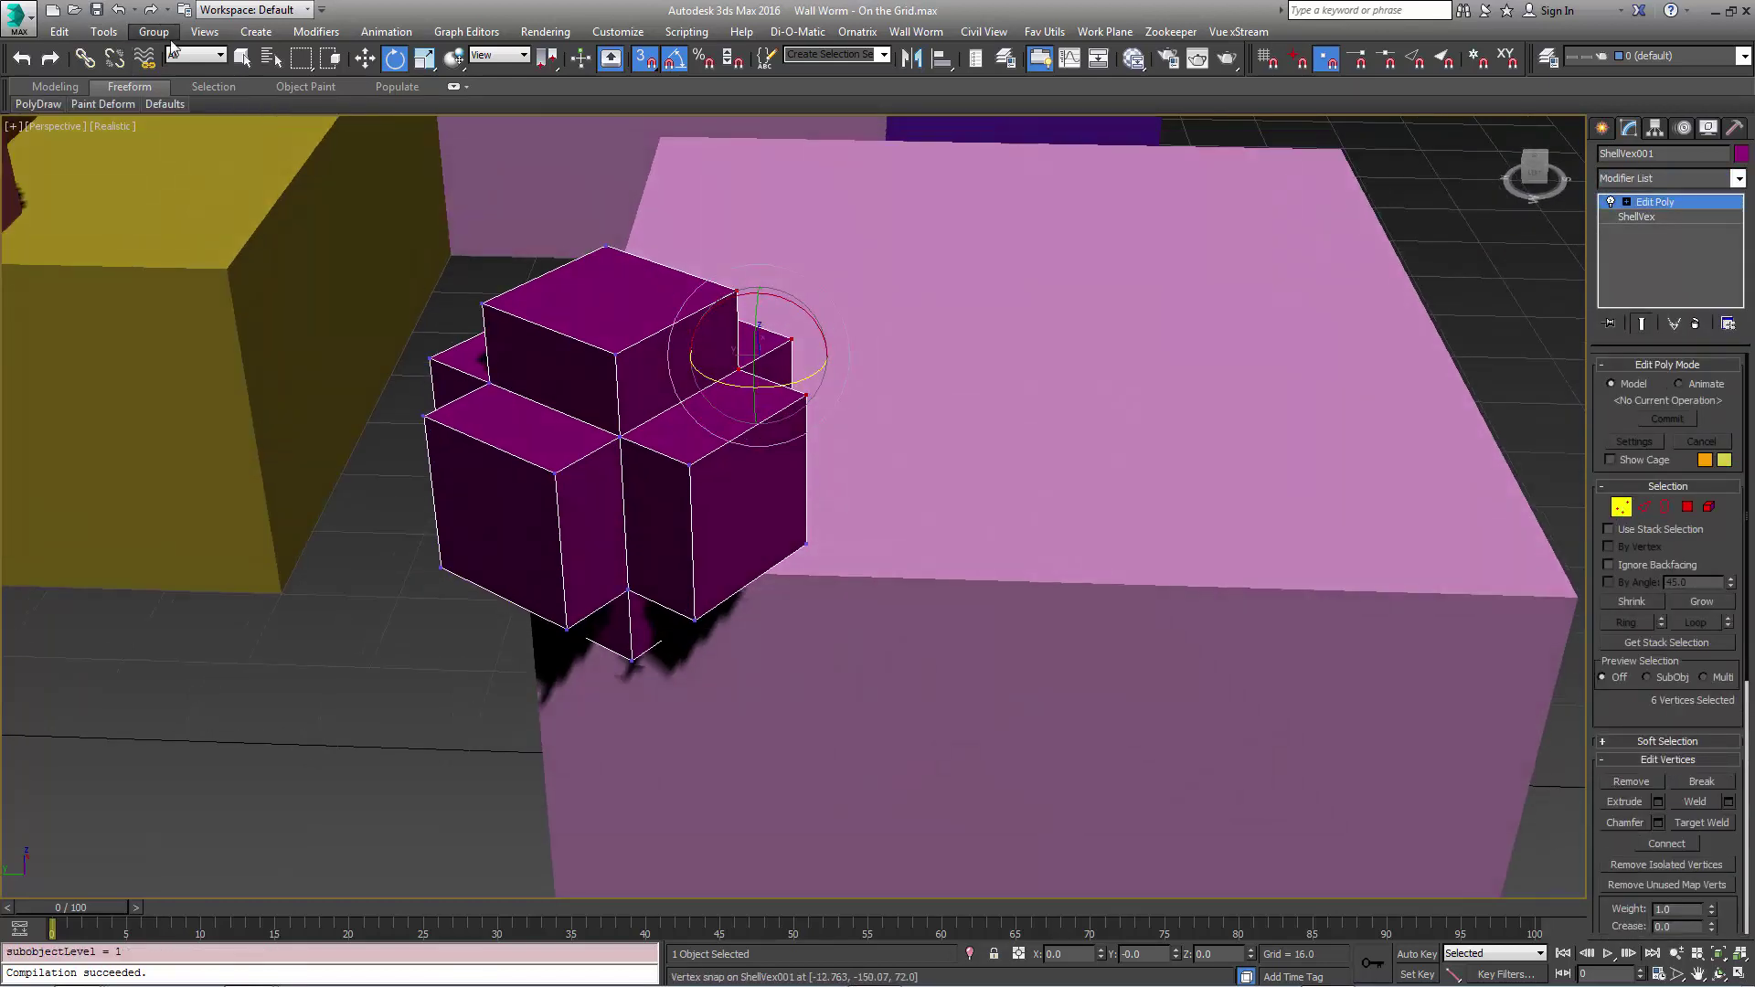
pyautogui.click(242, 58)
pyautogui.click(790, 342)
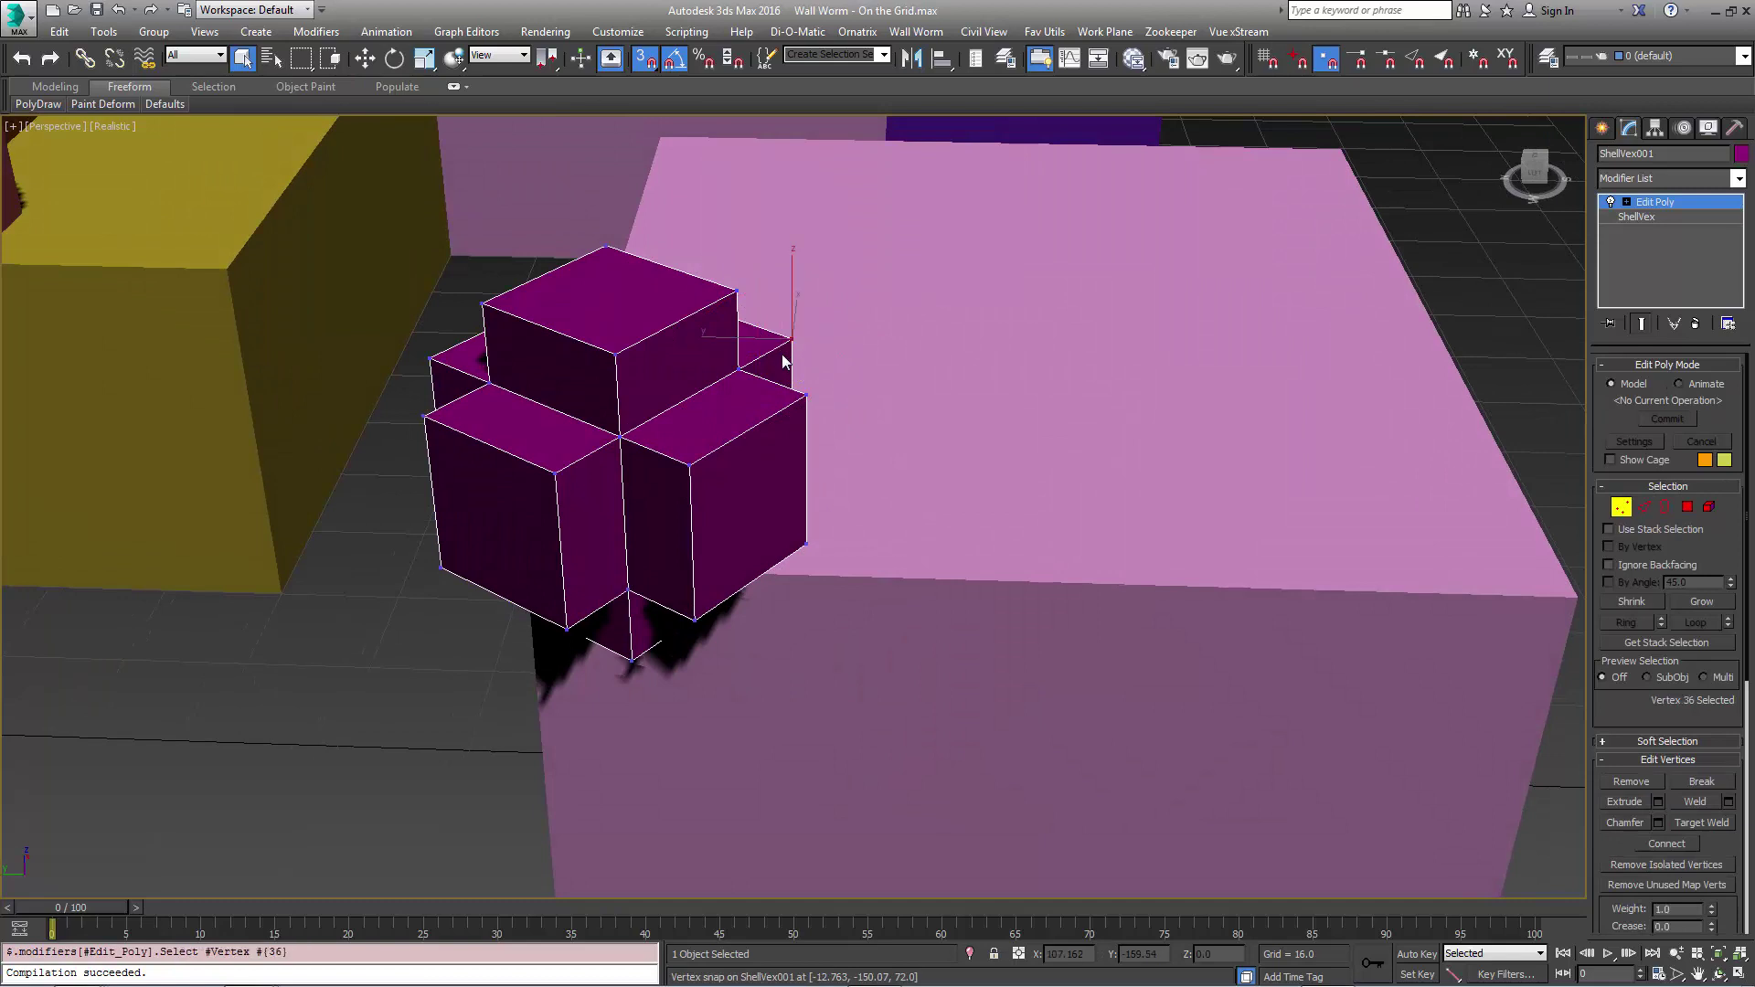
pyautogui.press('w')
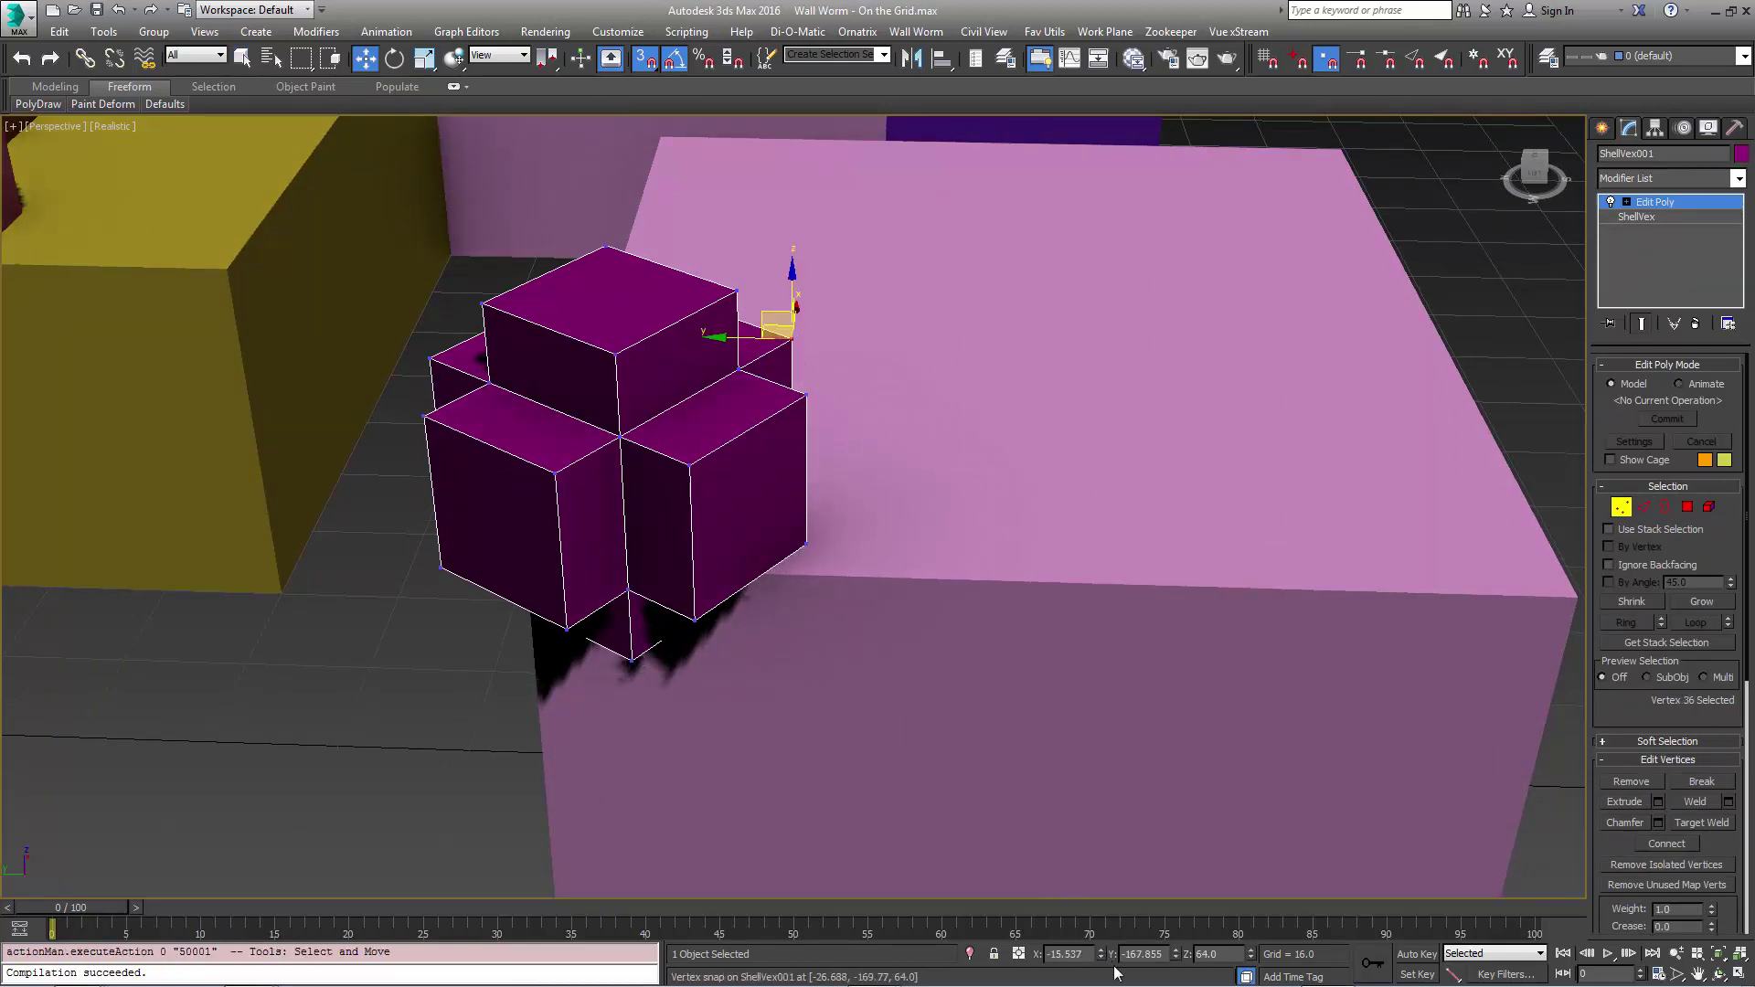
pyautogui.rightClick(1651, 202)
pyautogui.click(1598, 229)
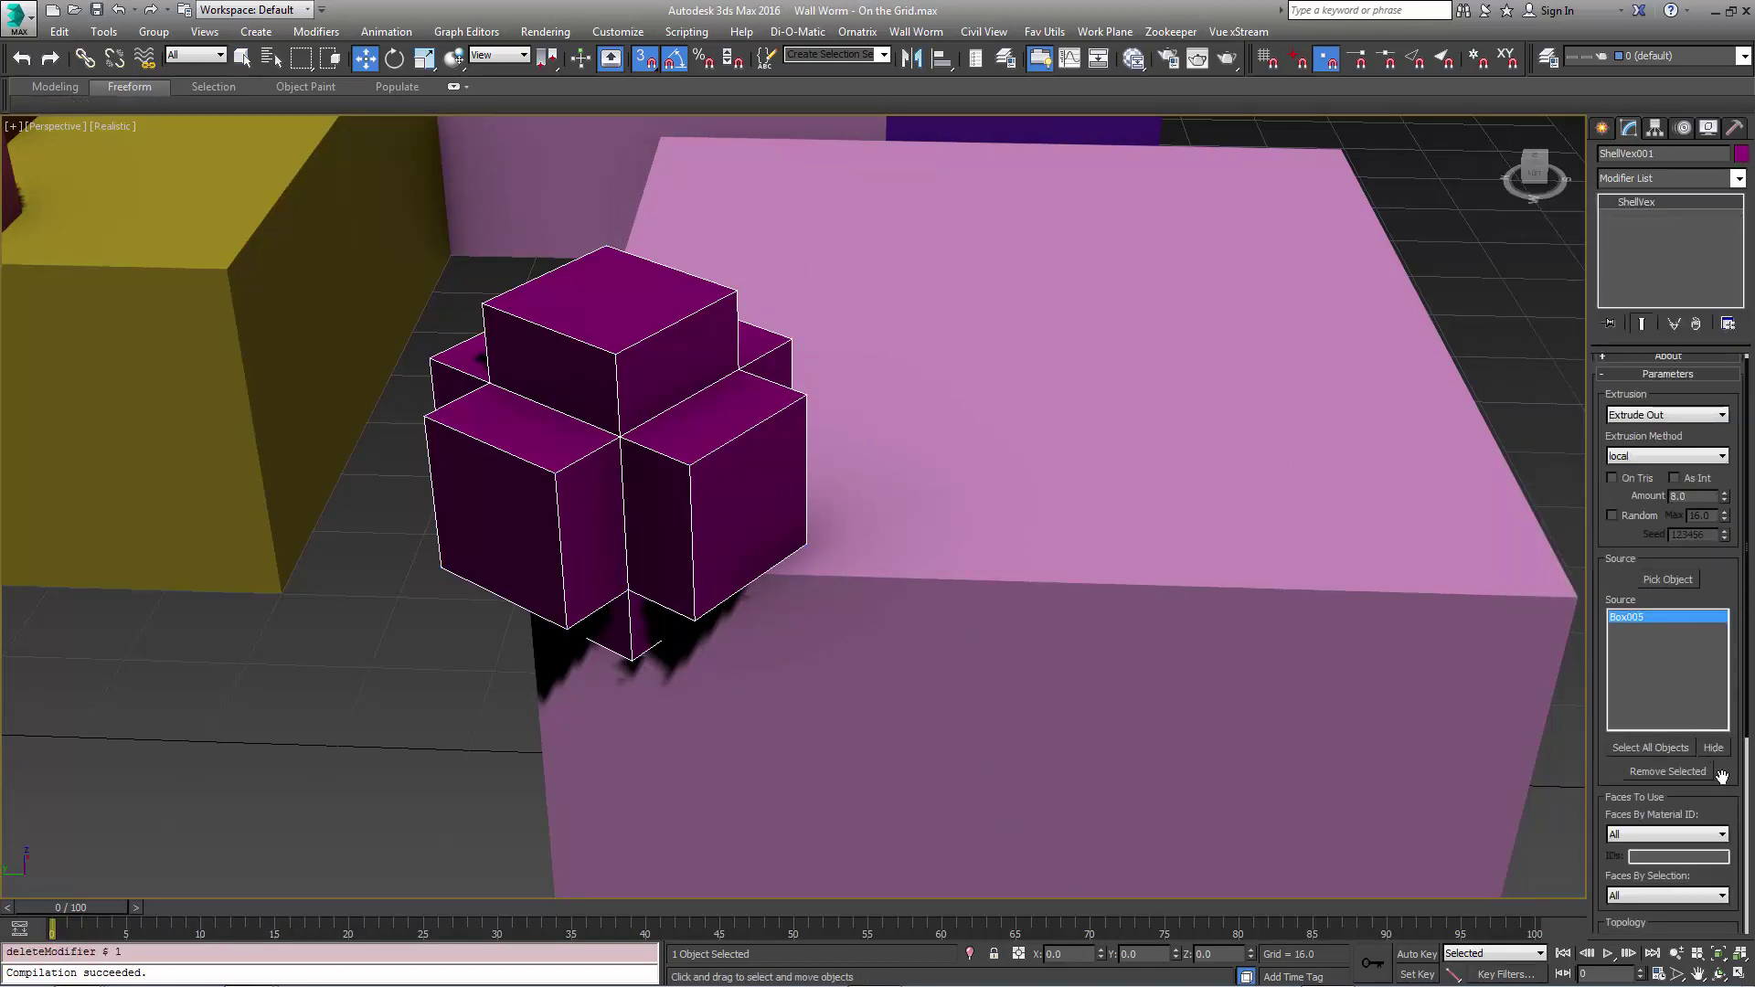
# - Turn on Snap Precision in the topology settings of the purple ShellVex
pyautogui.scroll(-5, 1637, 683)
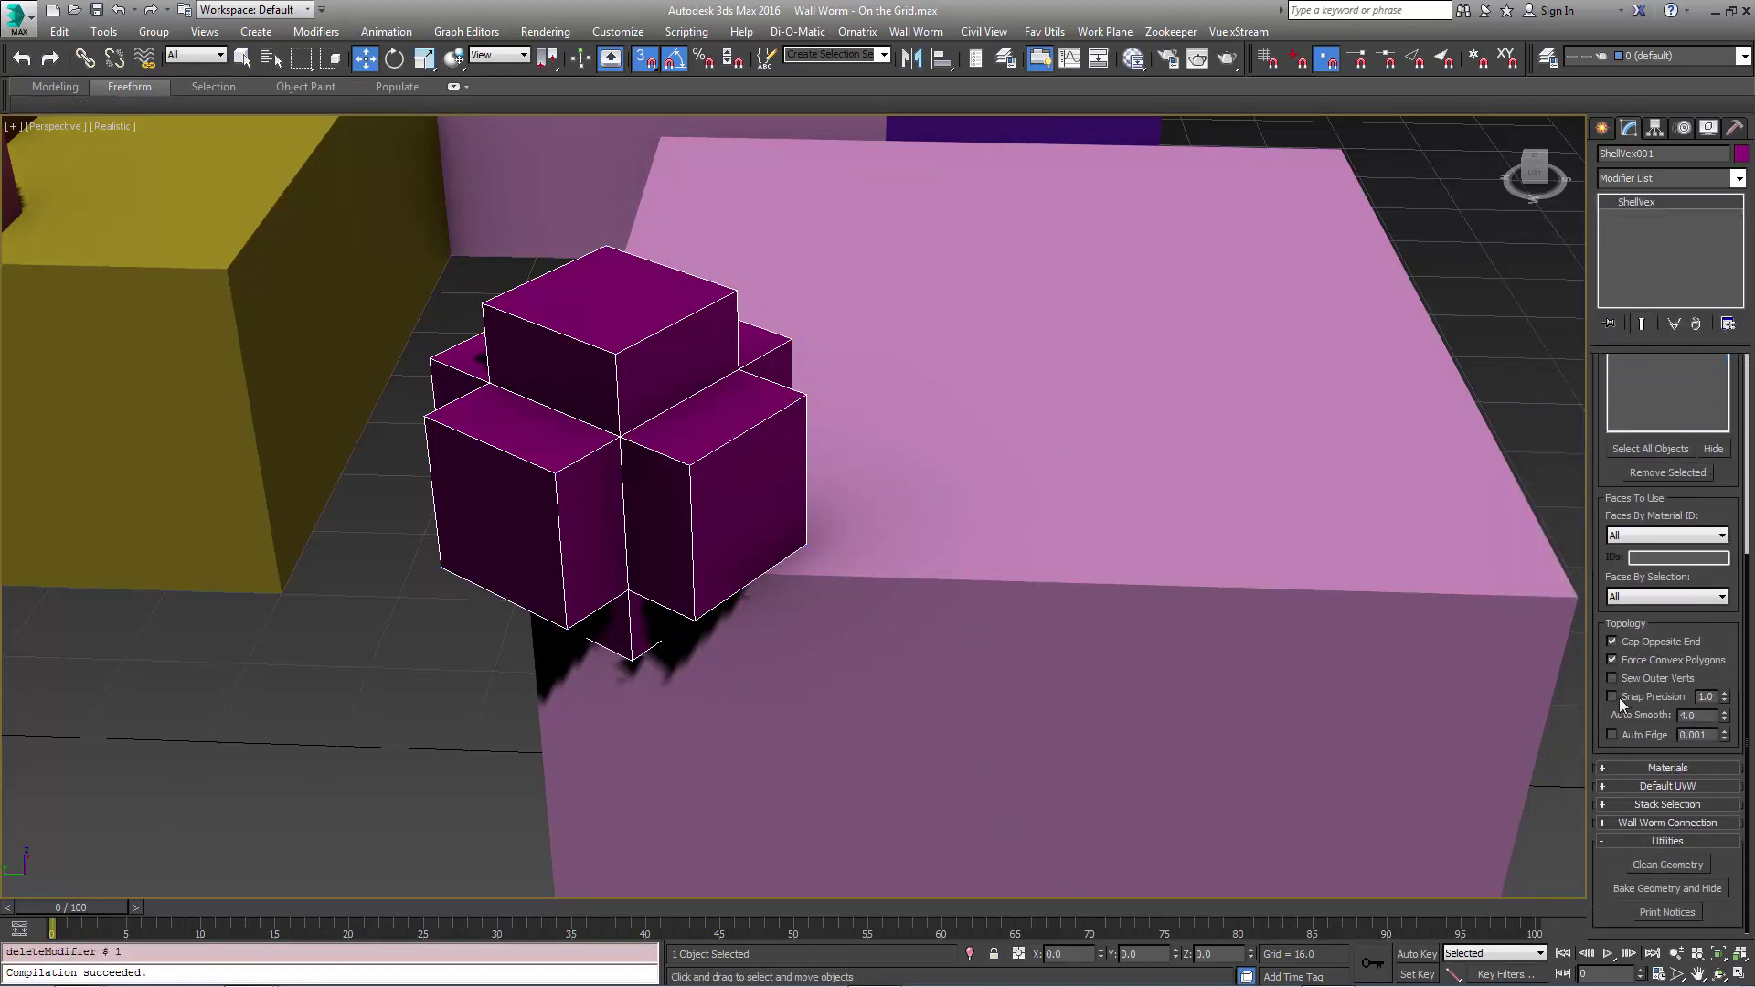
pyautogui.click(1618, 698)
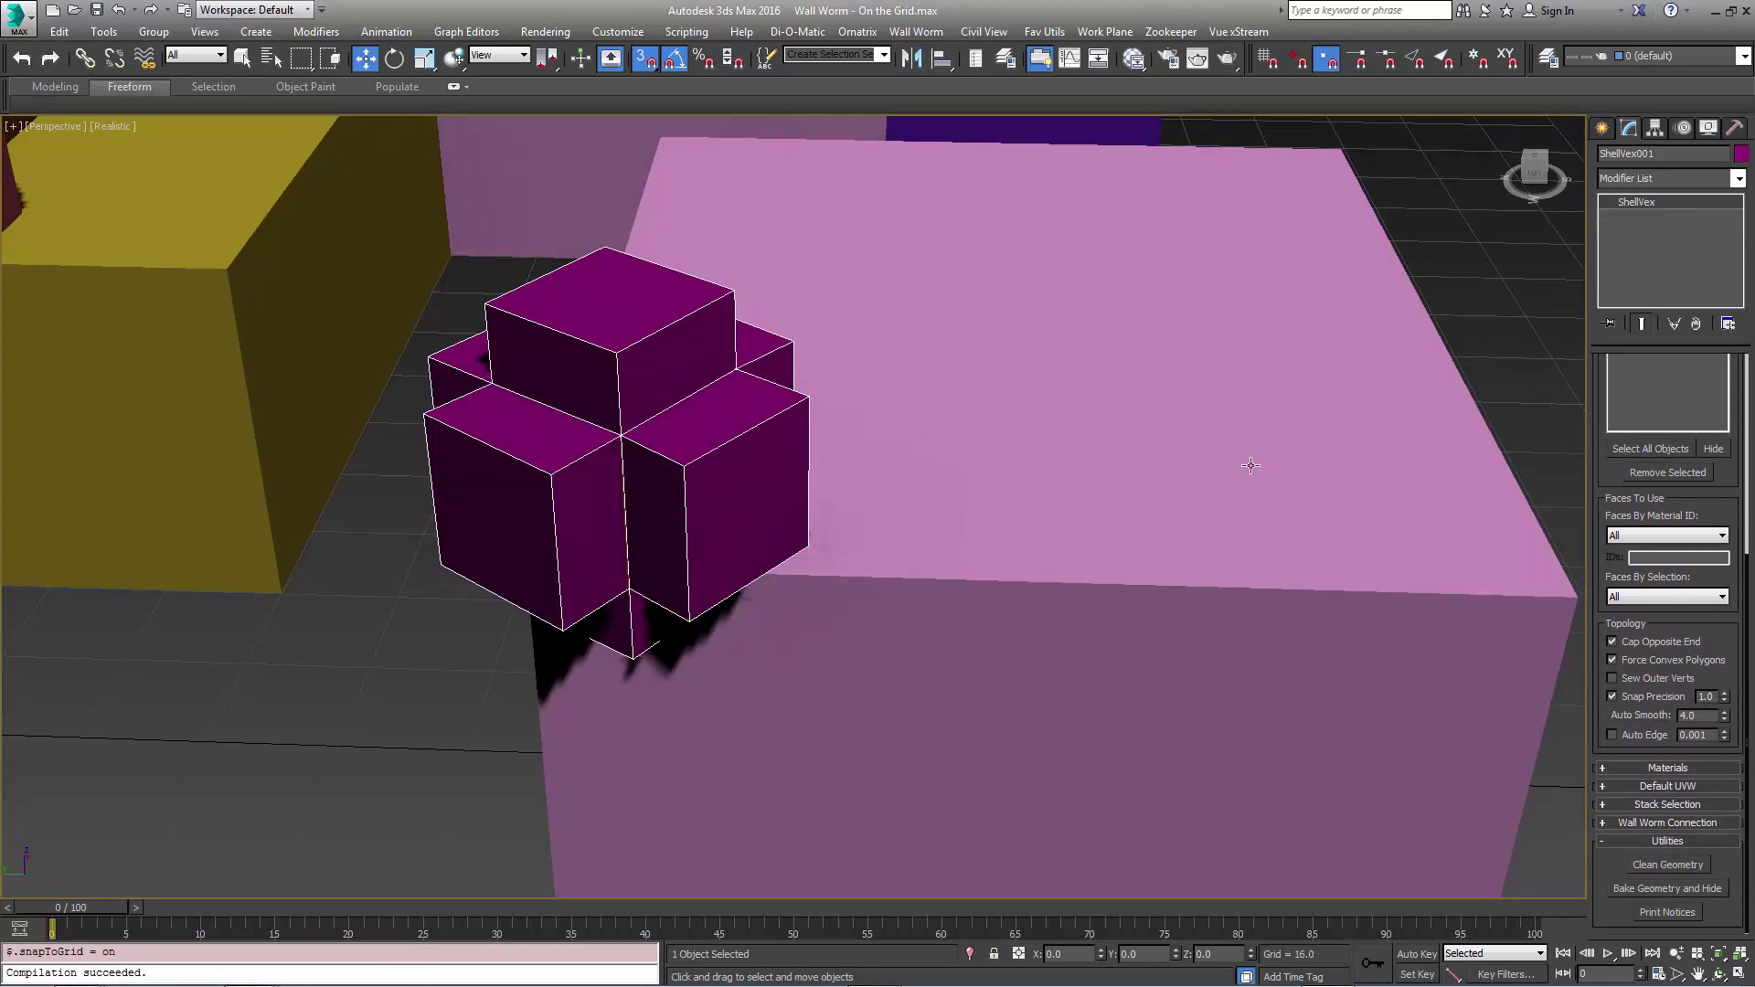
pyautogui.click(597, 276)
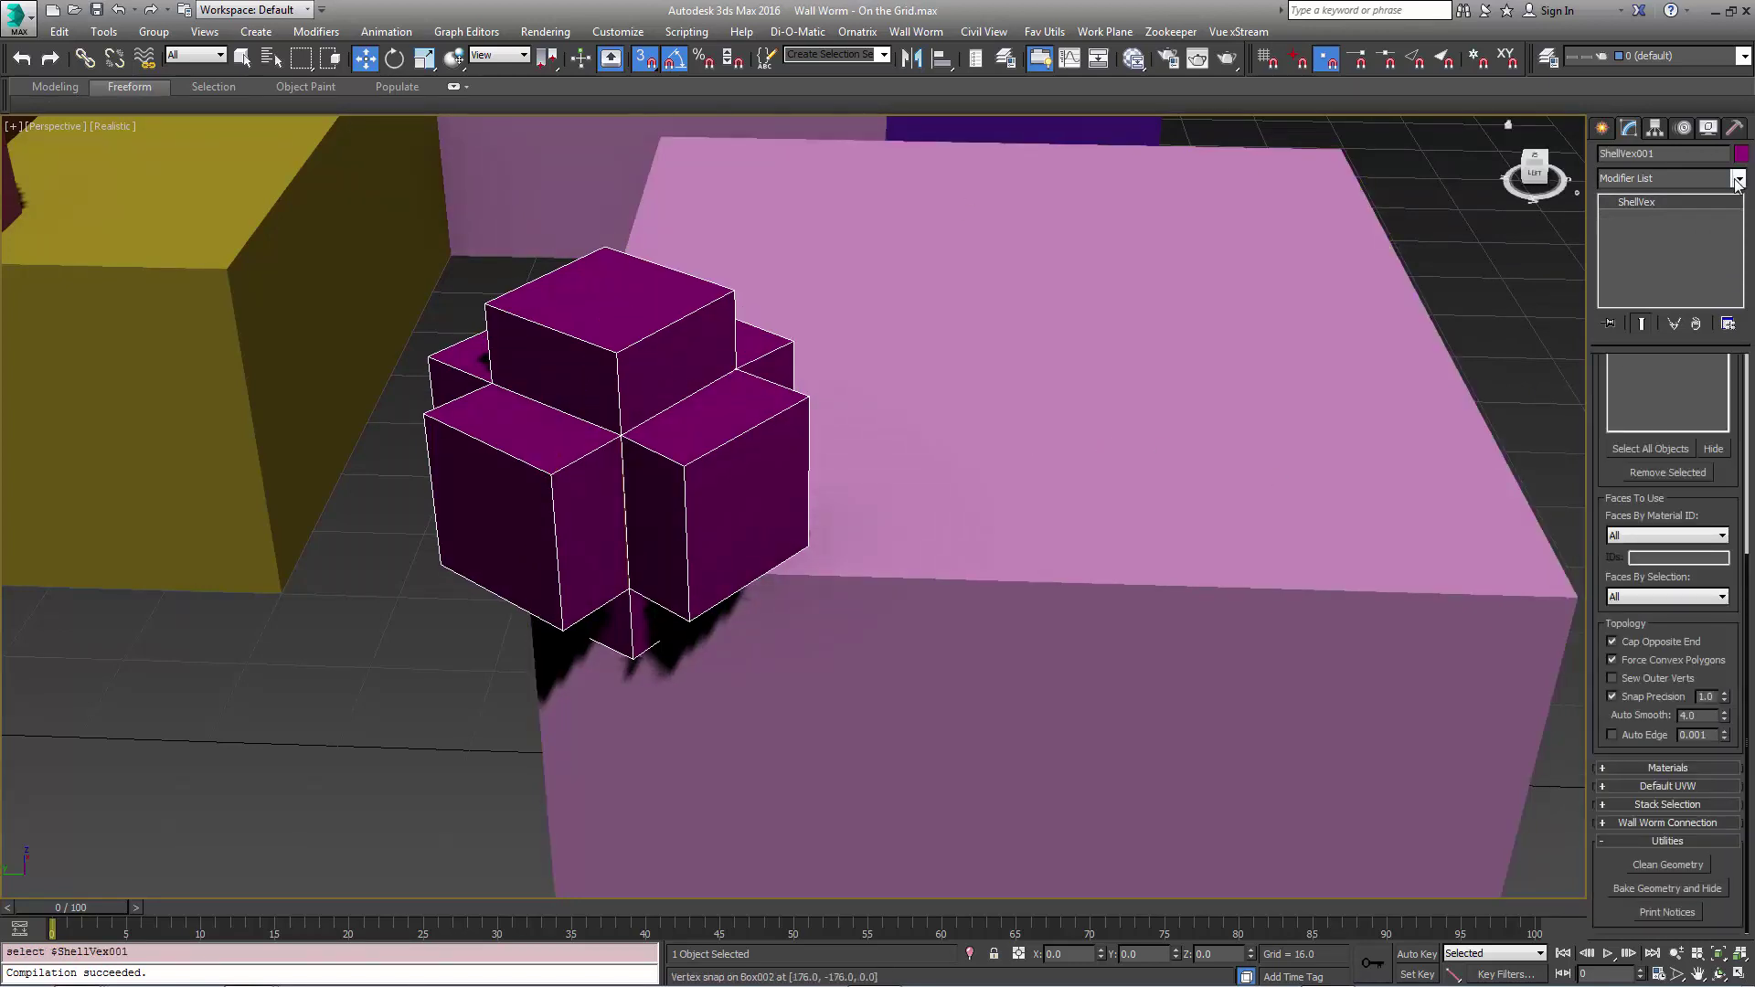
# - Add an Edit Poly modifier to the purple ShellVex, check an outer corner vertex's coordinates, and leave vertex editing
pyautogui.click(1736, 177)
pyautogui.click(1737, 382)
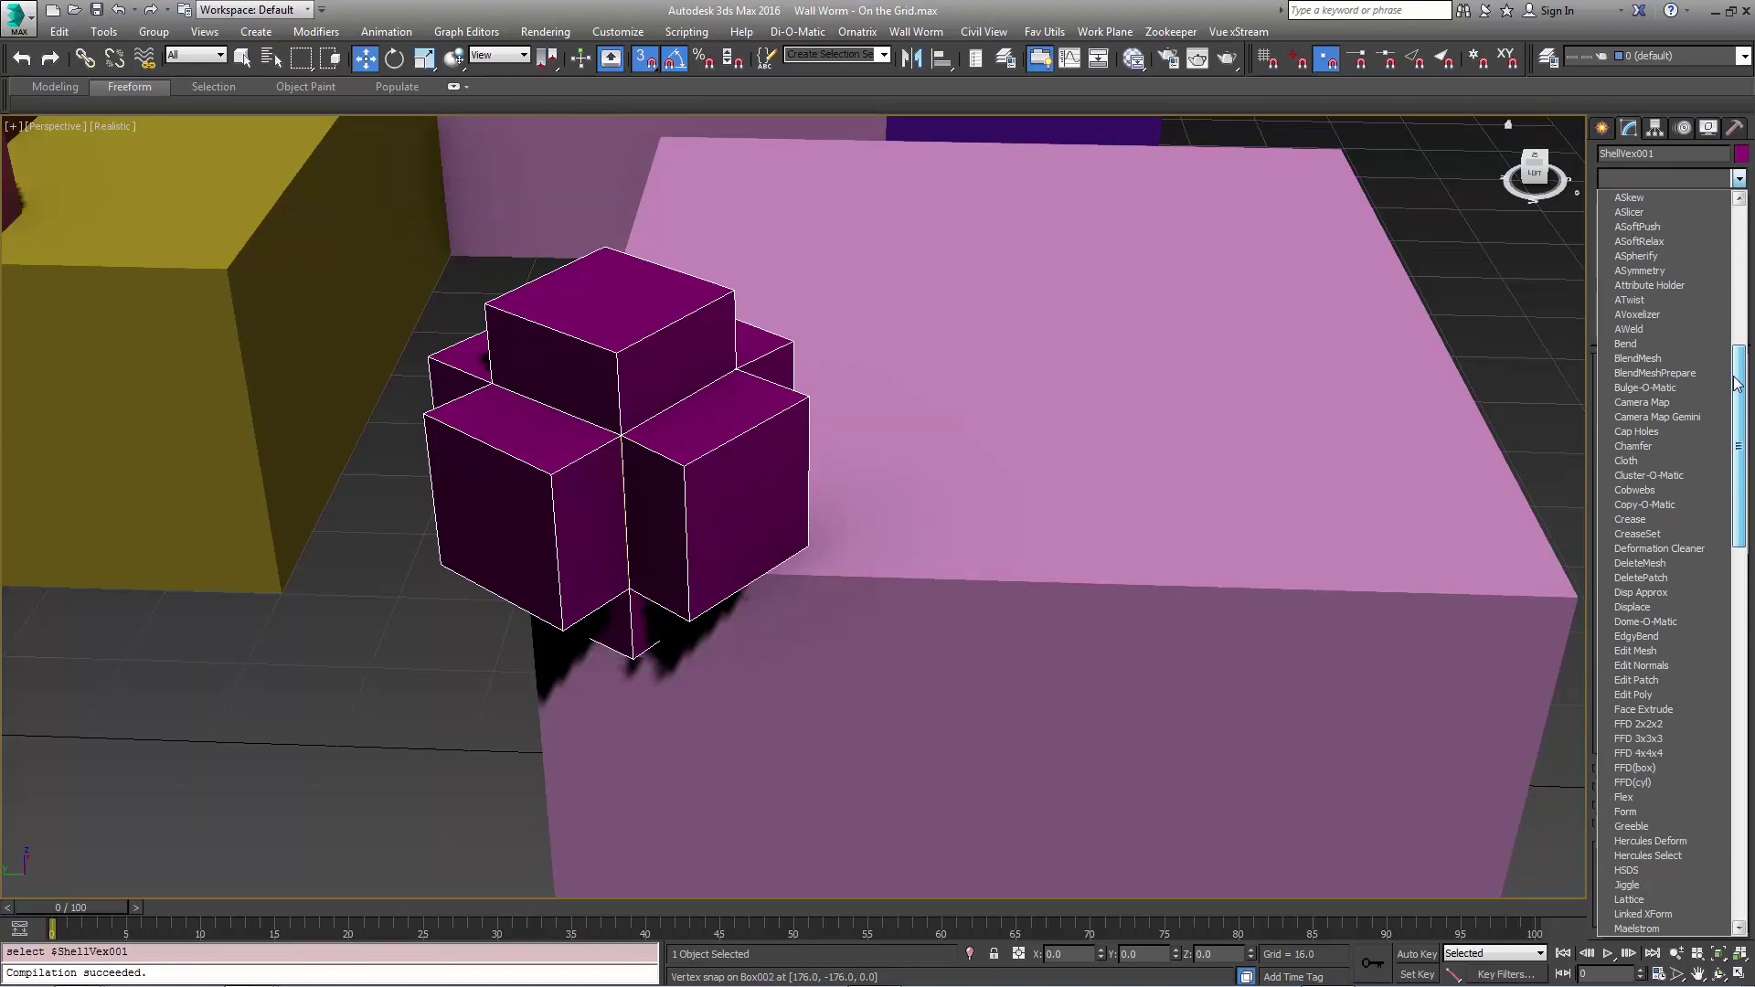
pyautogui.click(1639, 697)
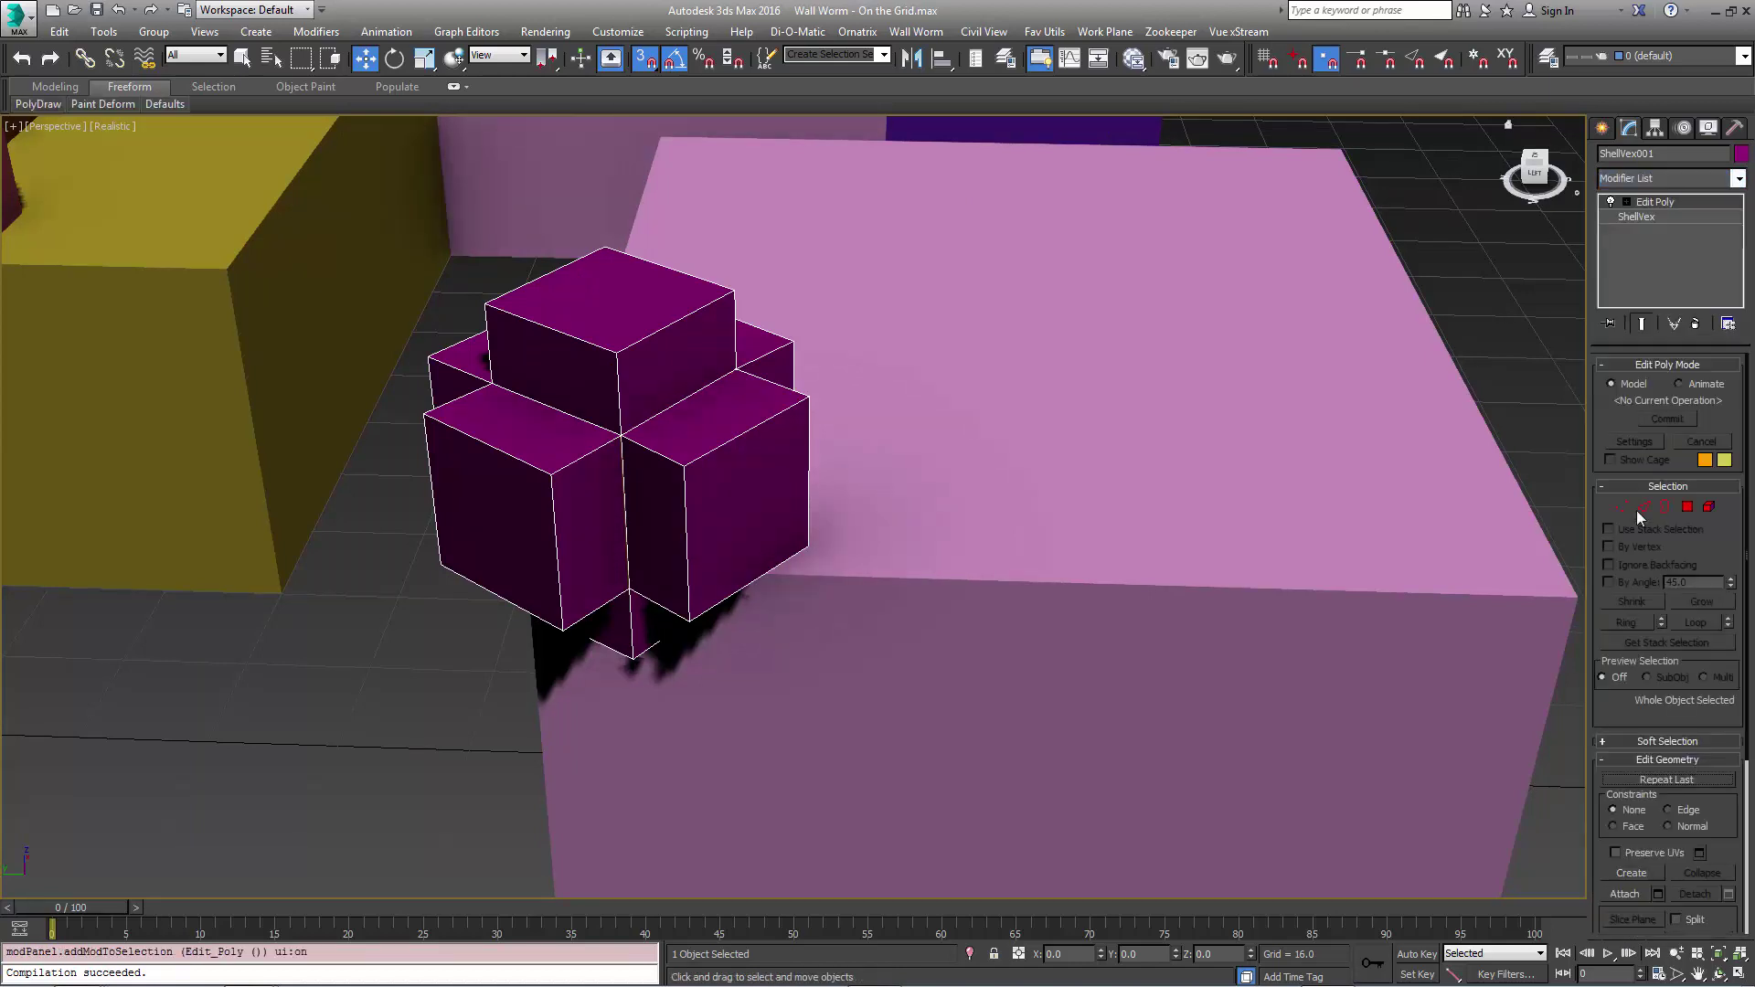
pyautogui.click(793, 341)
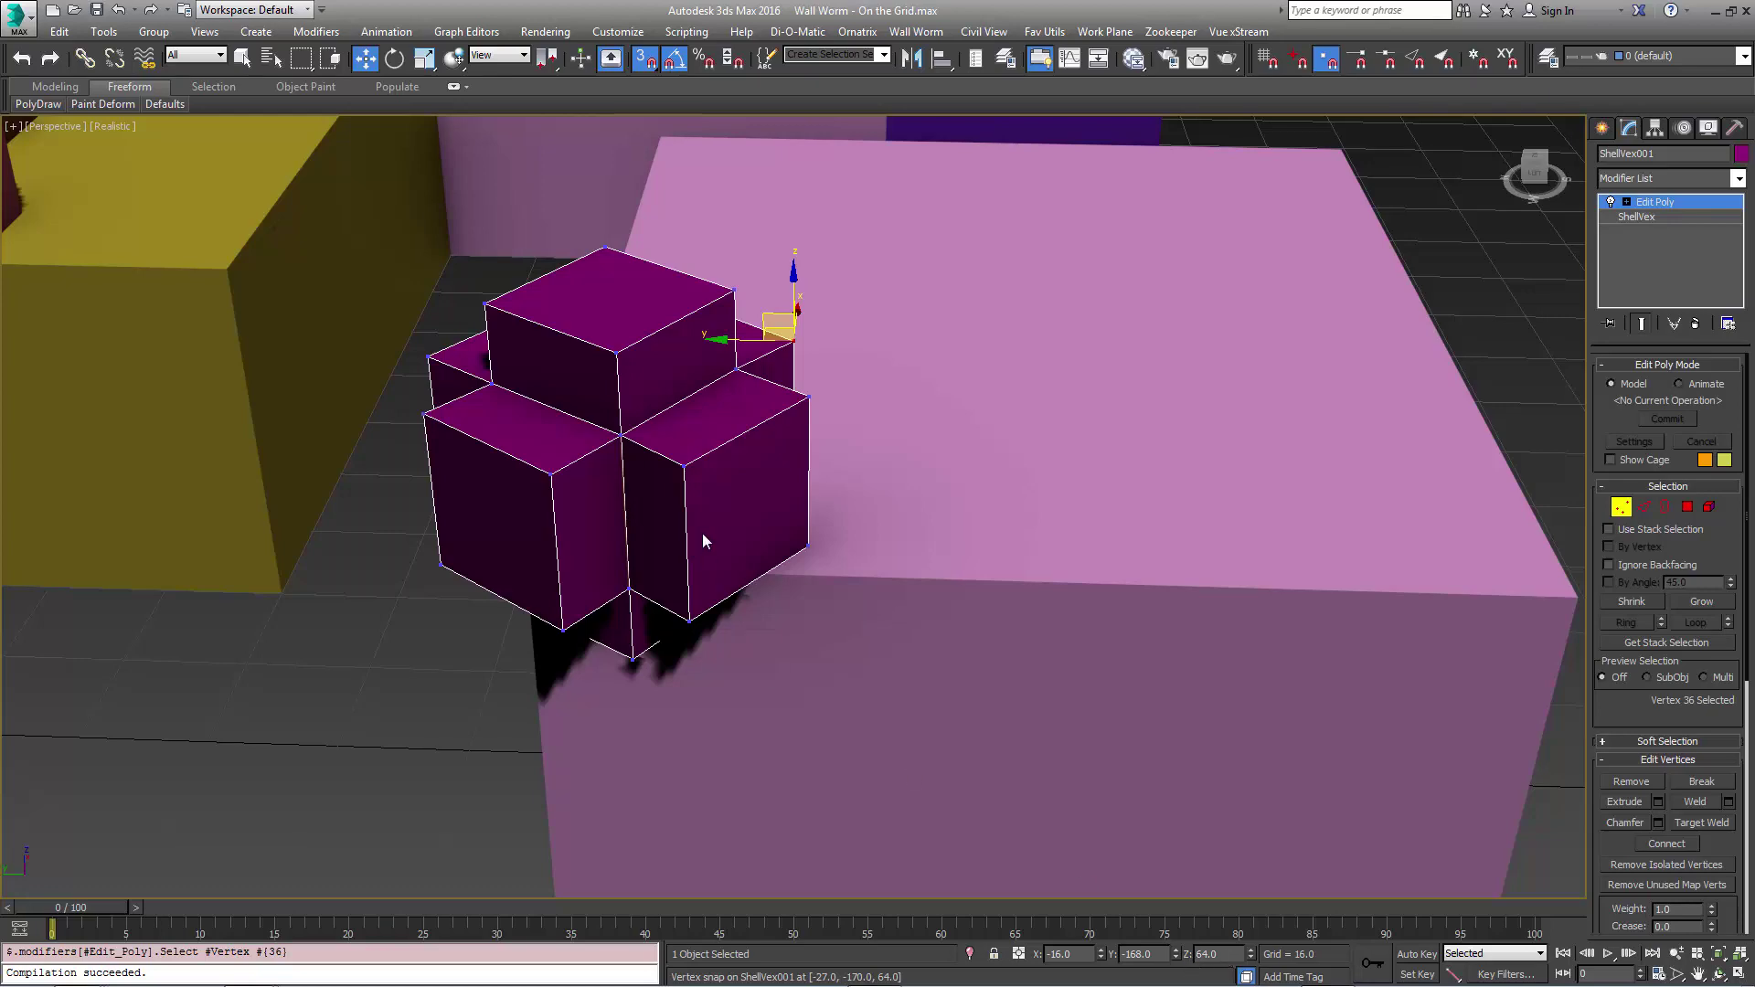
pyautogui.keyDown('alt'); pyautogui.moveTo(889, 437); pyautogui.dragTo(1374, 737, button='middle'); pyautogui.keyUp('alt')
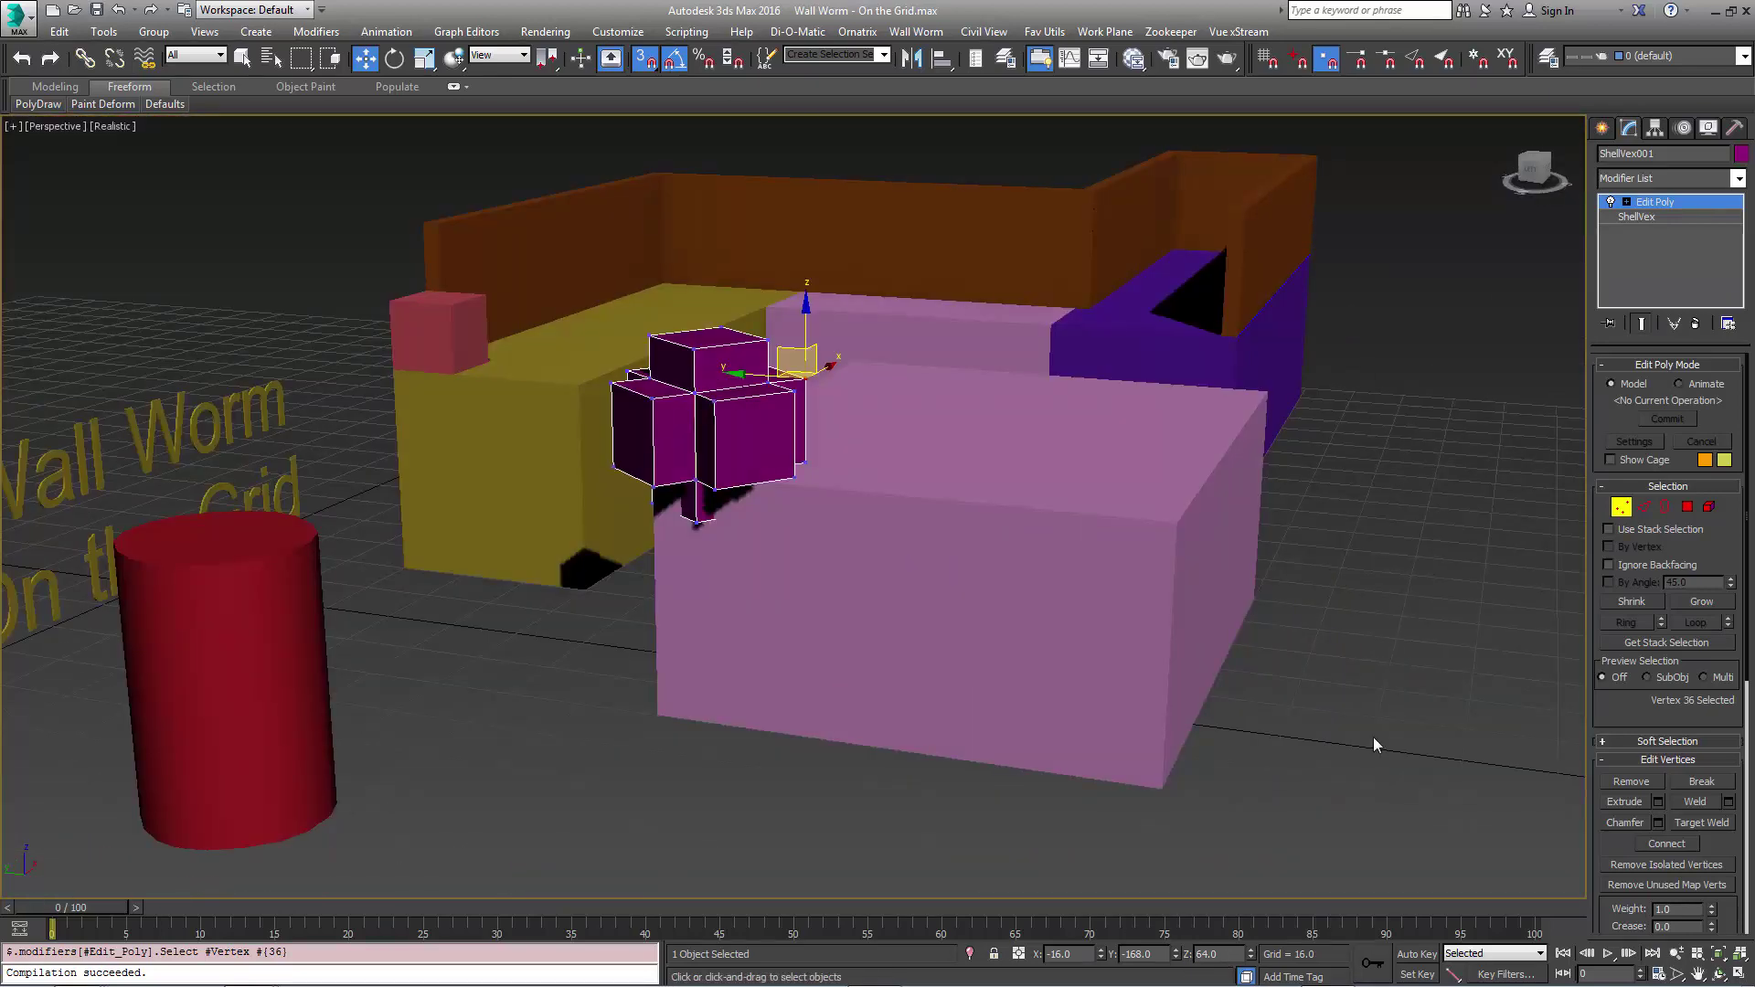
pyautogui.click(1623, 507)
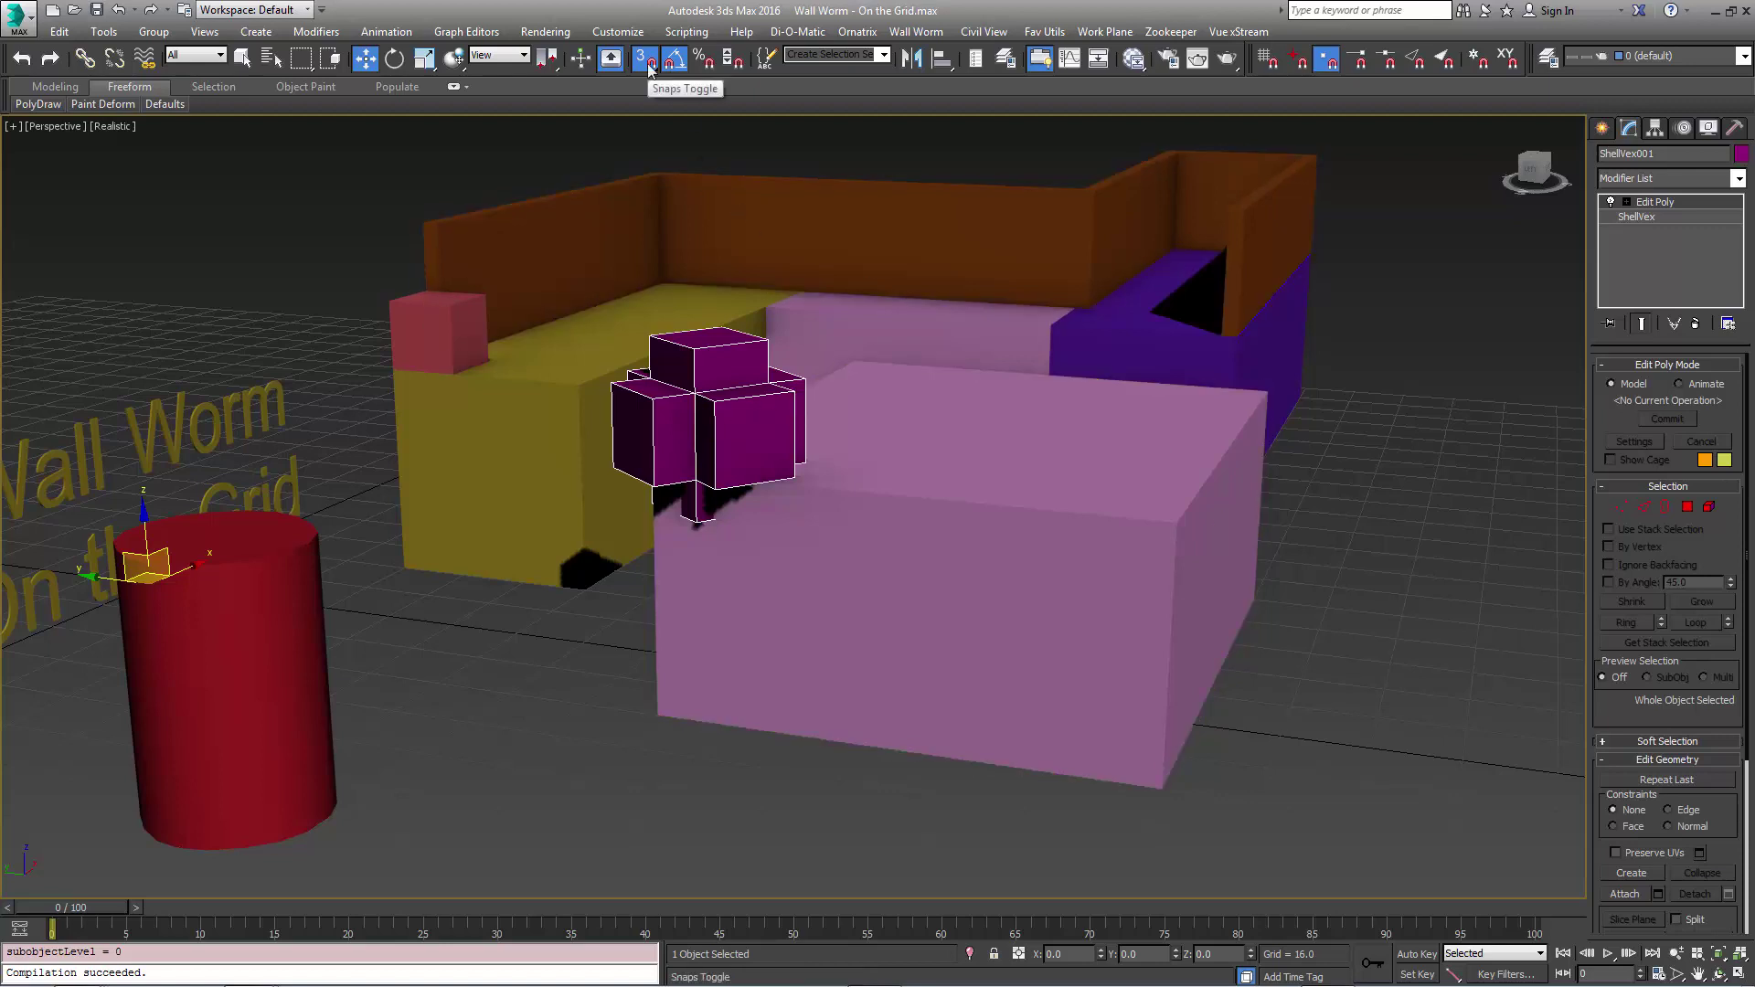
# - Switch snapping from vertices to grid points
pyautogui.click(1328, 60)
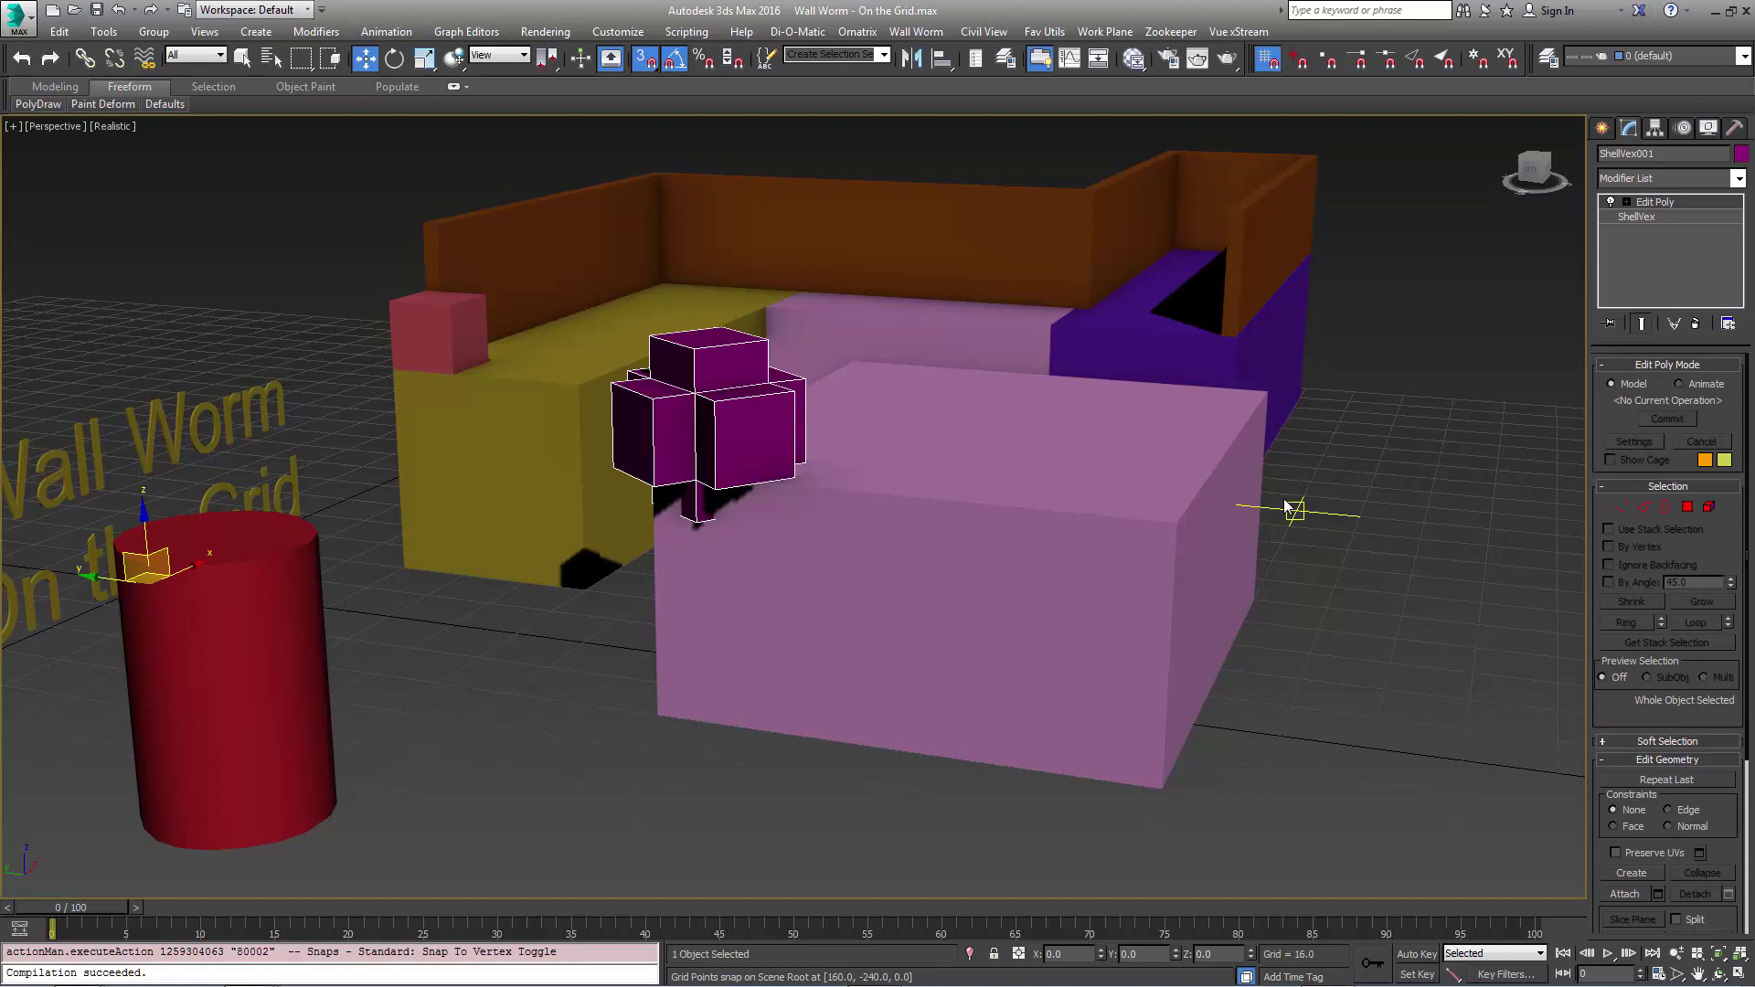
pyautogui.scroll(10, 955, 731)
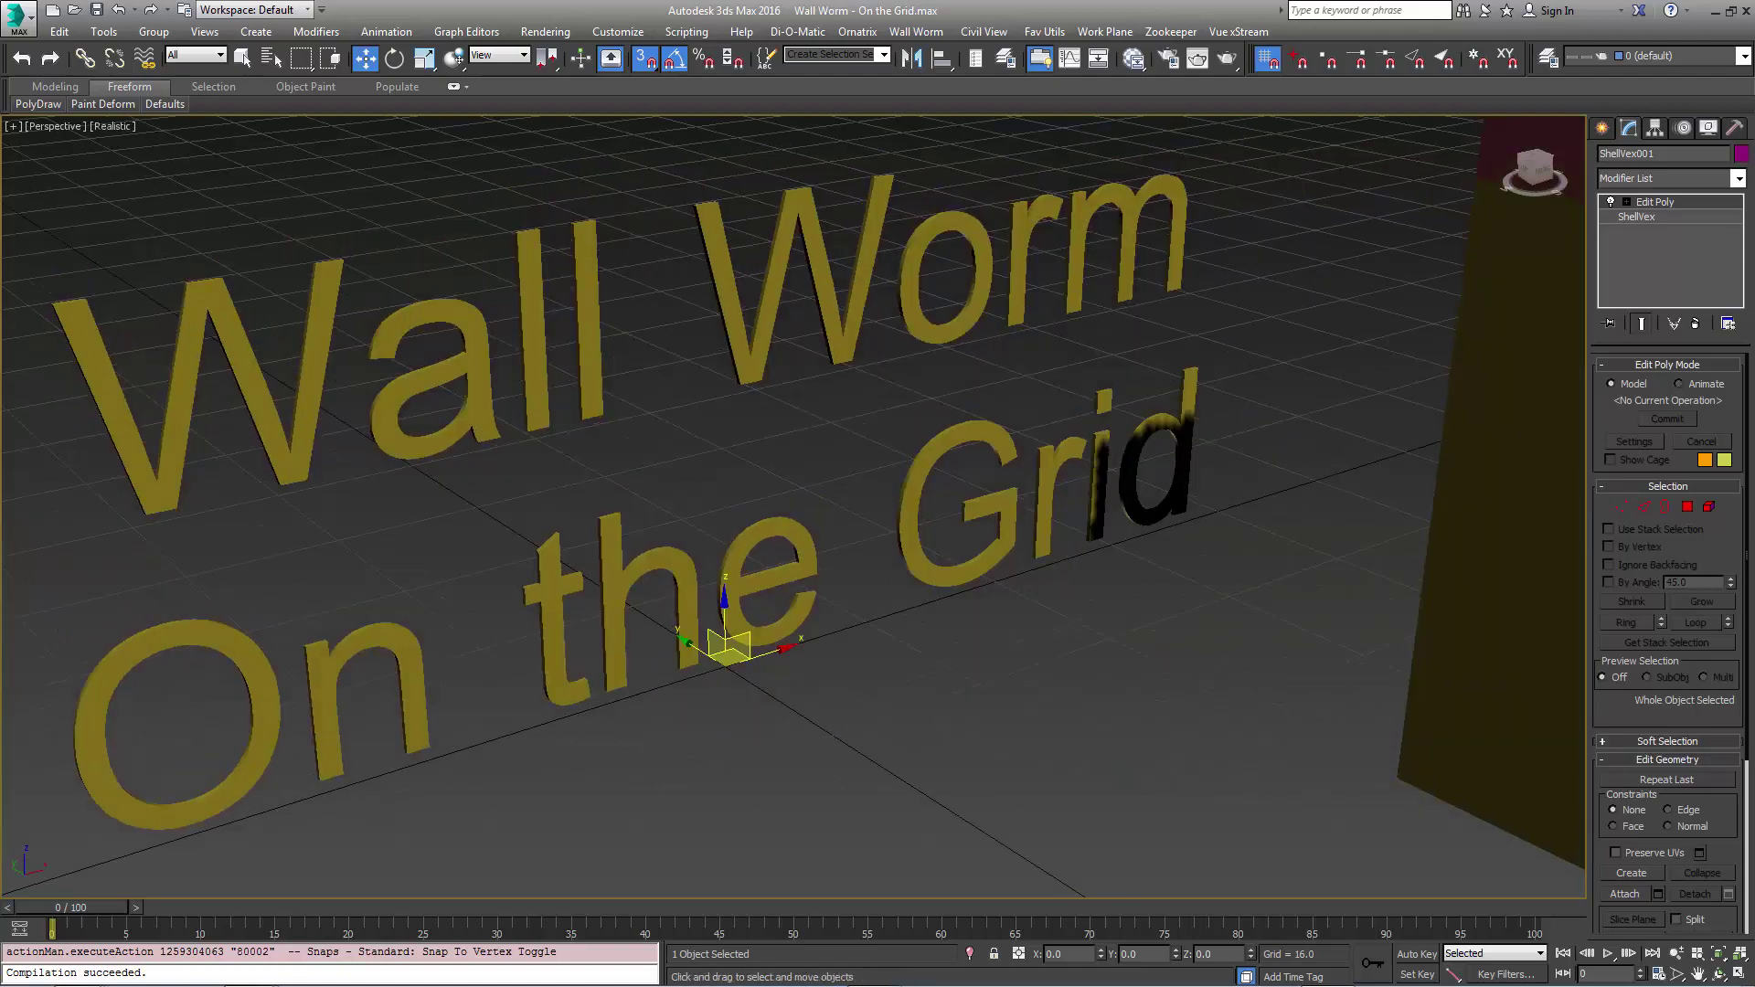
pyautogui.moveTo(956, 722); pyautogui.dragTo(1034, 670, button='middle')
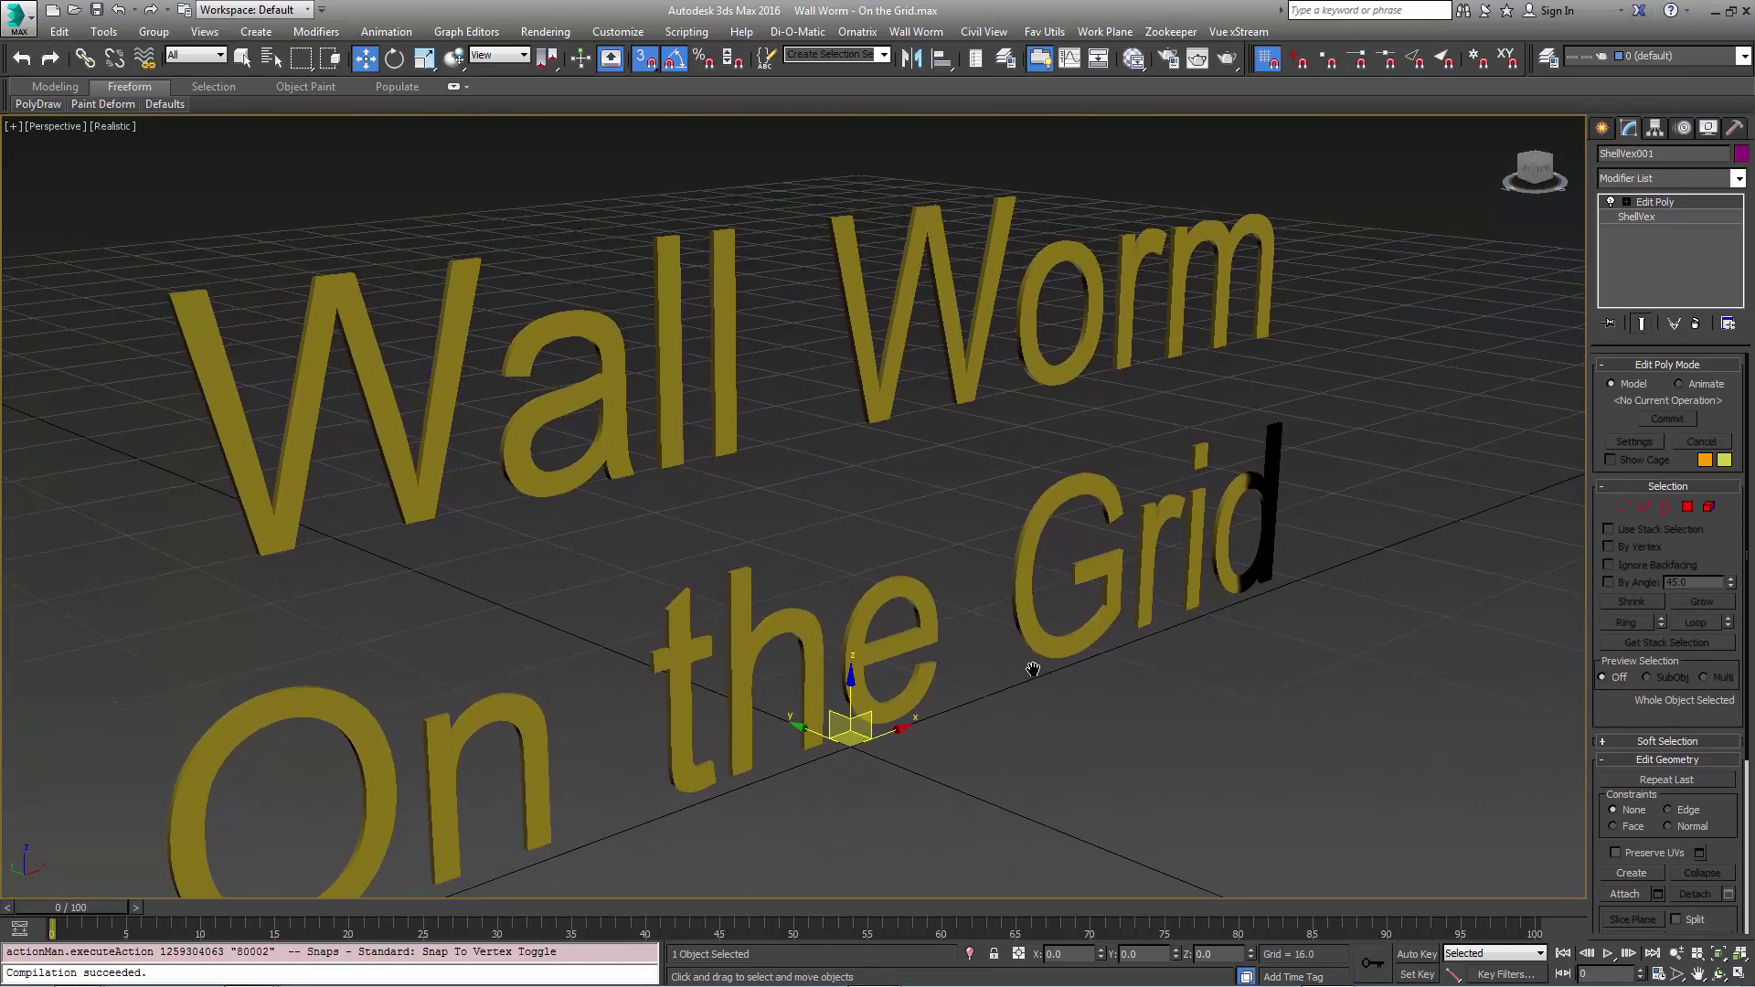